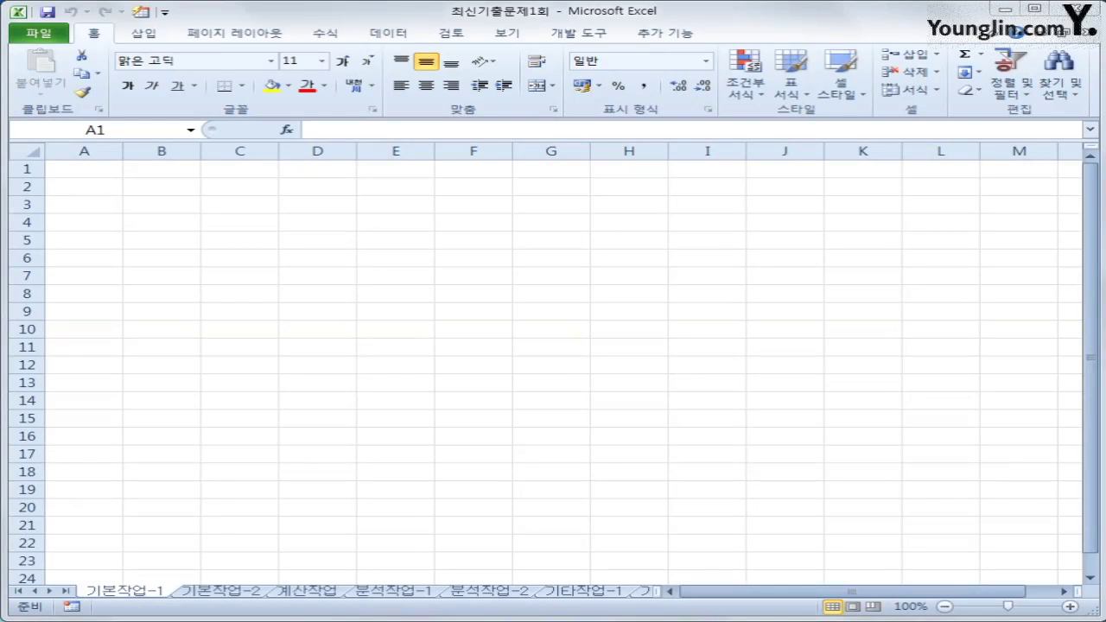
- Start a Microsoft Query import at cell A2 using MS Access Database as the data source
{"action": "left_click", "coordinate": [106, 188]}
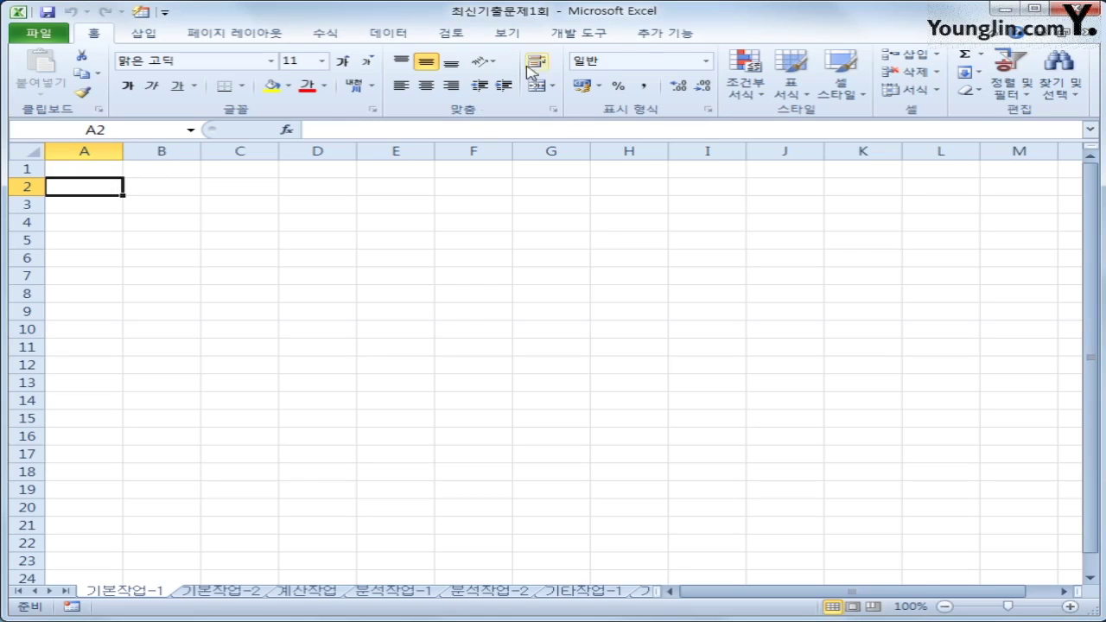
{"action": "left_click", "coordinate": [384, 39]}
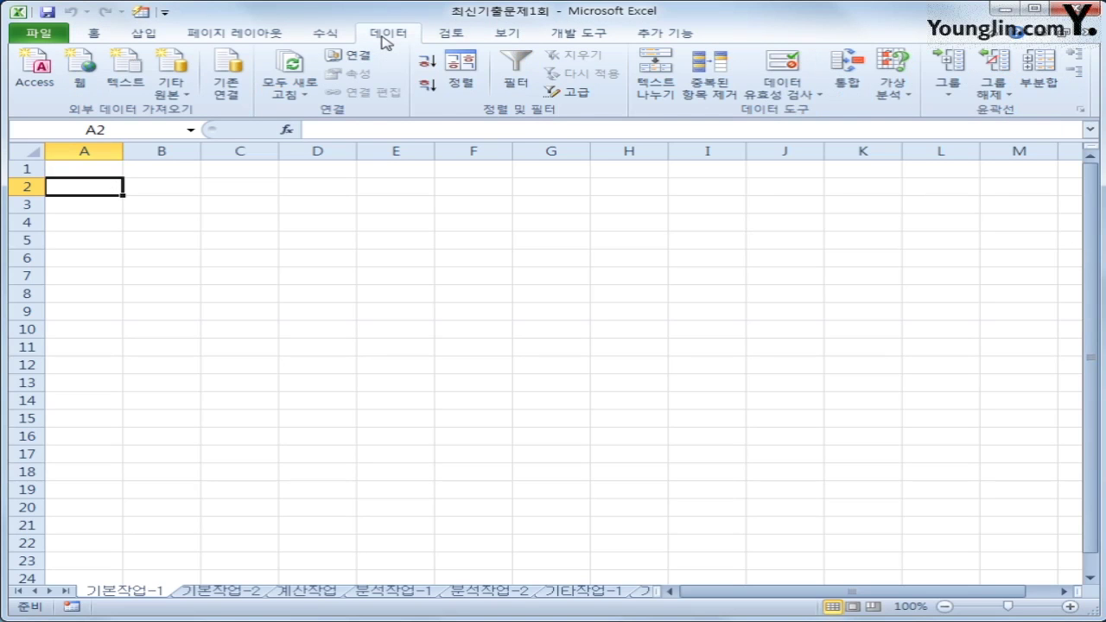
{"action": "left_click", "coordinate": [177, 101]}
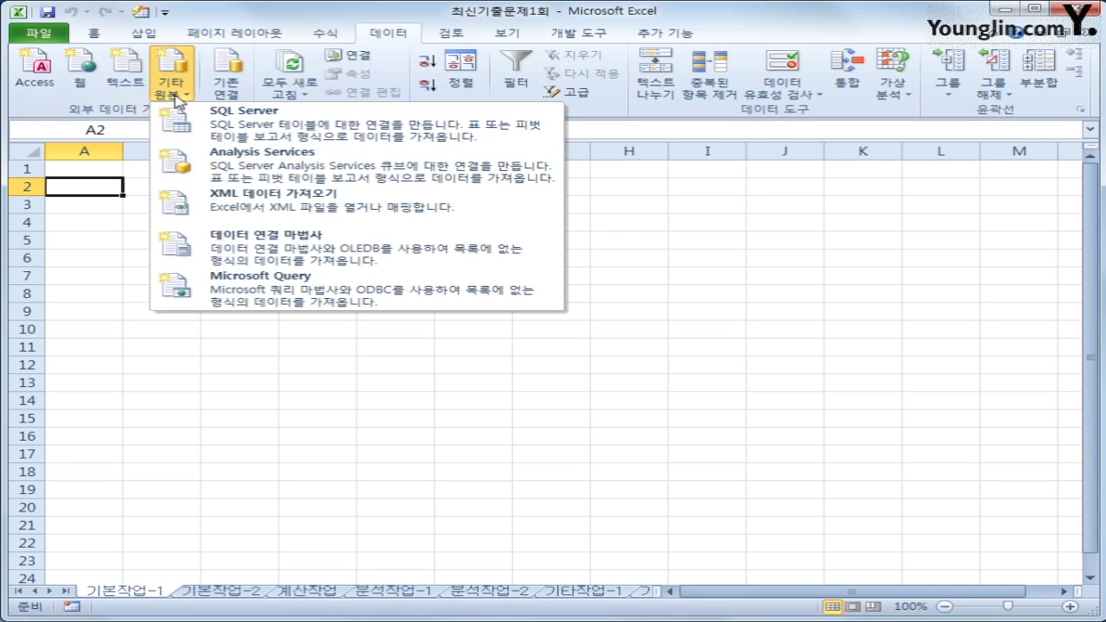
{"action": "left_click", "coordinate": [296, 297]}
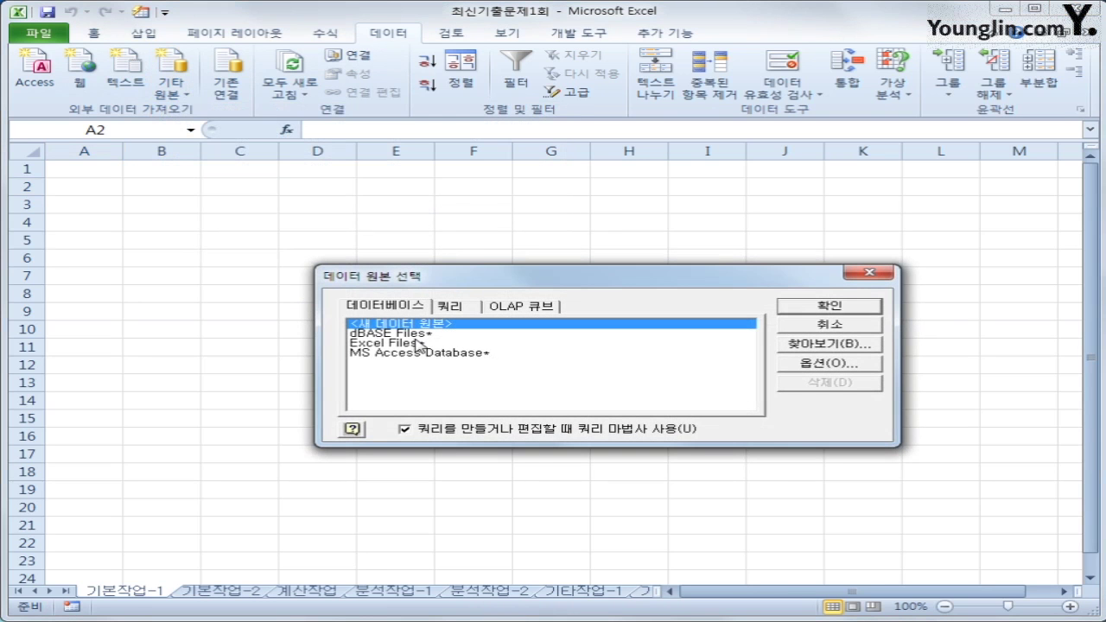
{"action": "left_click", "coordinate": [428, 353]}
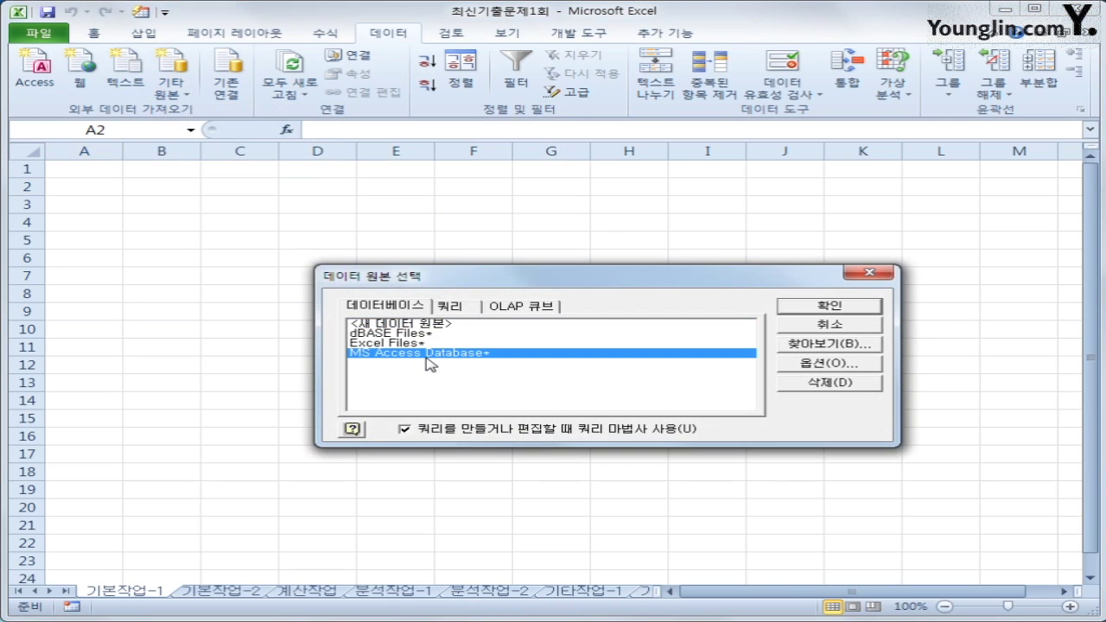
{"action": "left_click", "coordinate": [853, 308]}
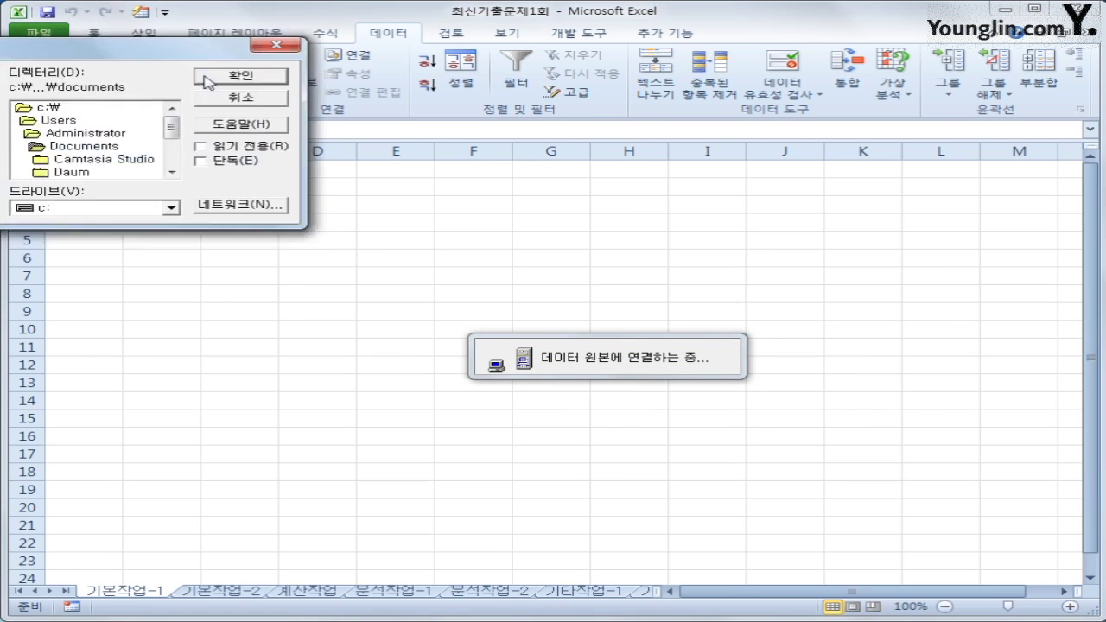
- Connect to the database 선물세트판매.accdb in the folder c:\2017컴활1급(2010)\스프레드시트\기출문제
{"action": "double_click", "coordinate": [511, 279]}
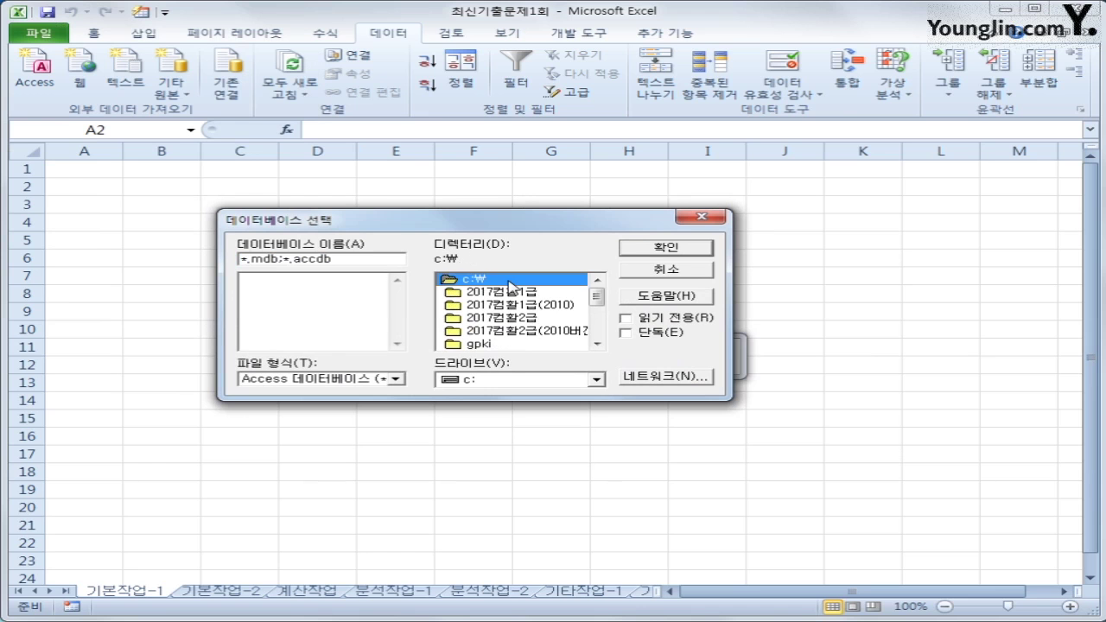
{"action": "double_click", "coordinate": [527, 305]}
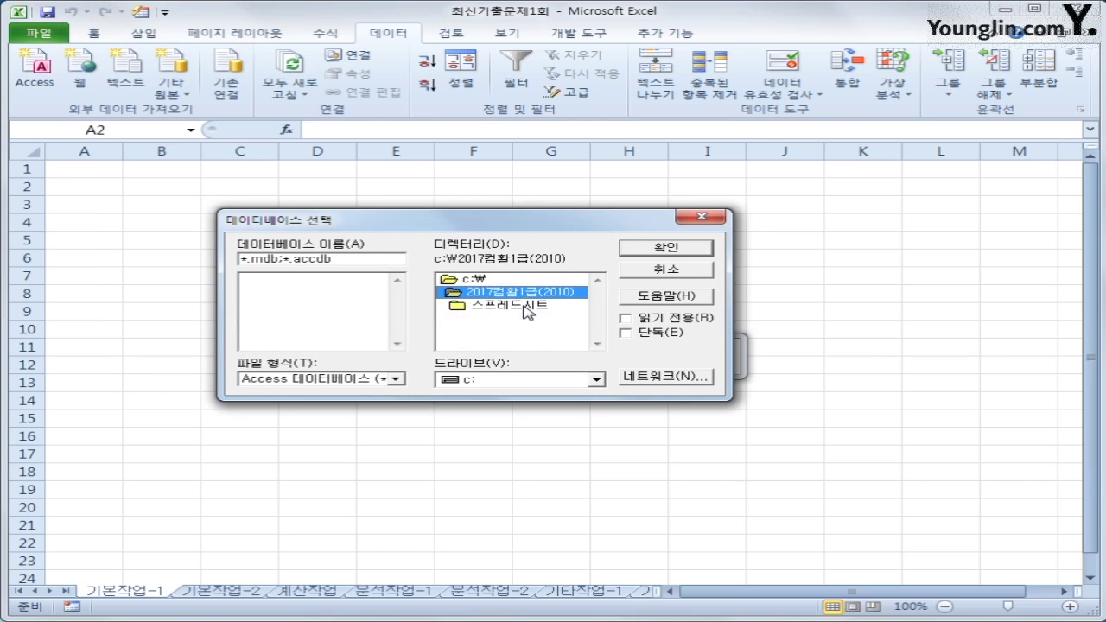
{"action": "left_click", "coordinate": [527, 307]}
{"action": "double_click", "coordinate": [527, 308]}
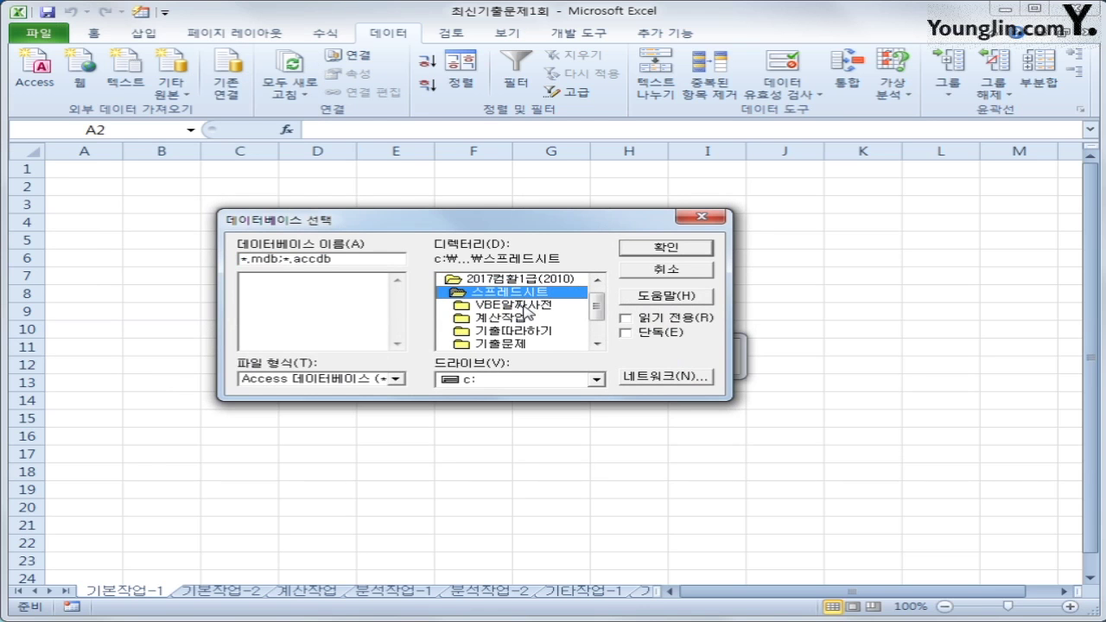
{"action": "left_click", "coordinate": [595, 343]}
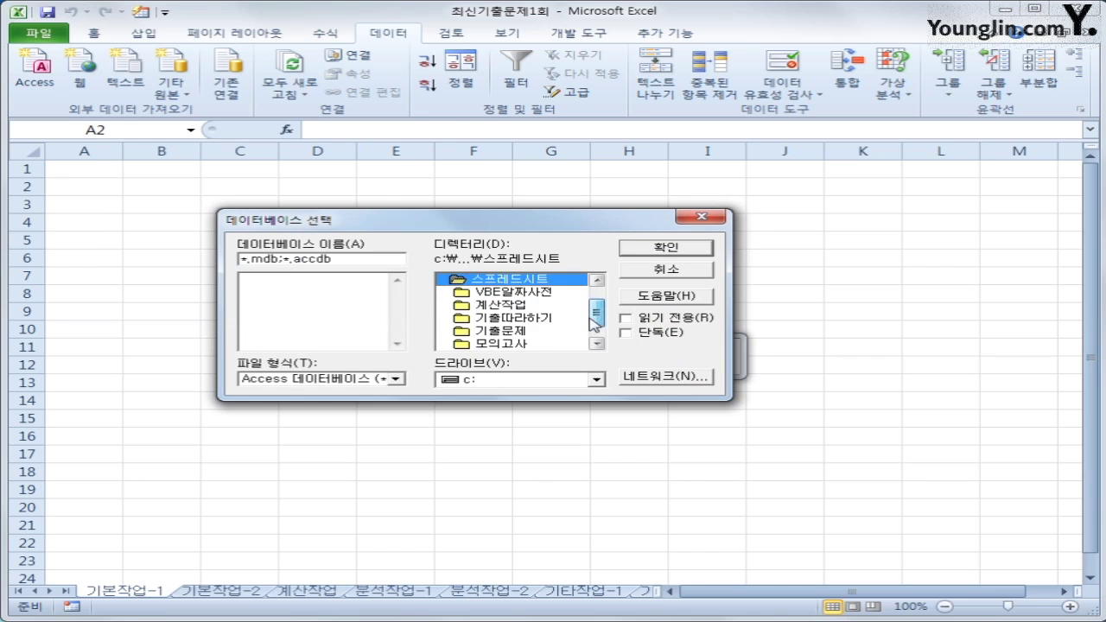
{"action": "double_click", "coordinate": [513, 332]}
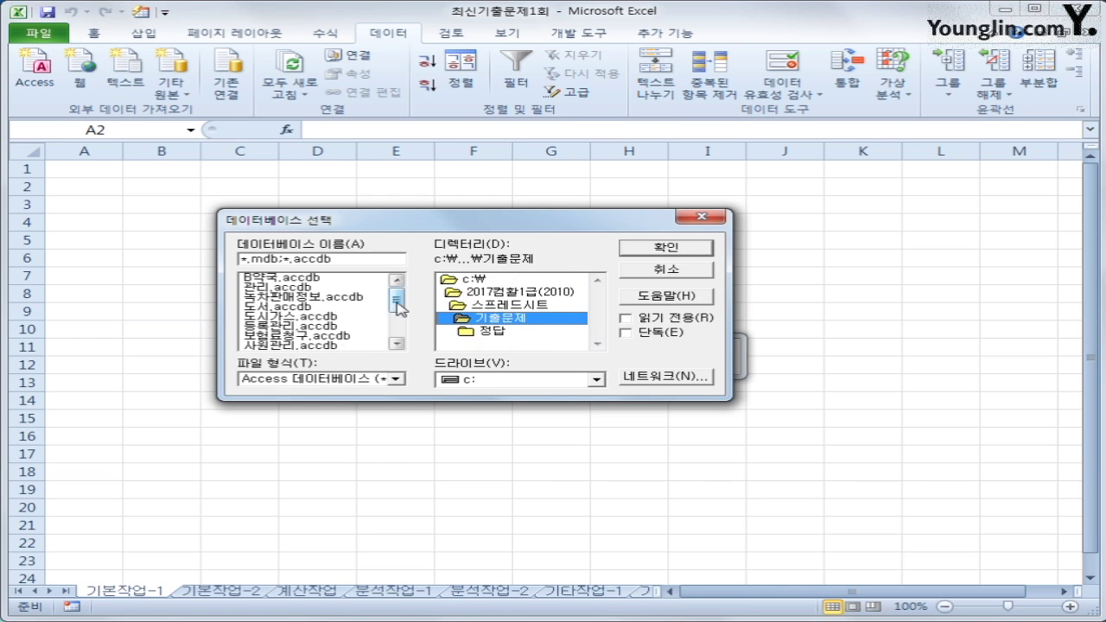
{"action": "left_click_drag", "start_coordinate": [398, 302], "coordinate": [399, 323]}
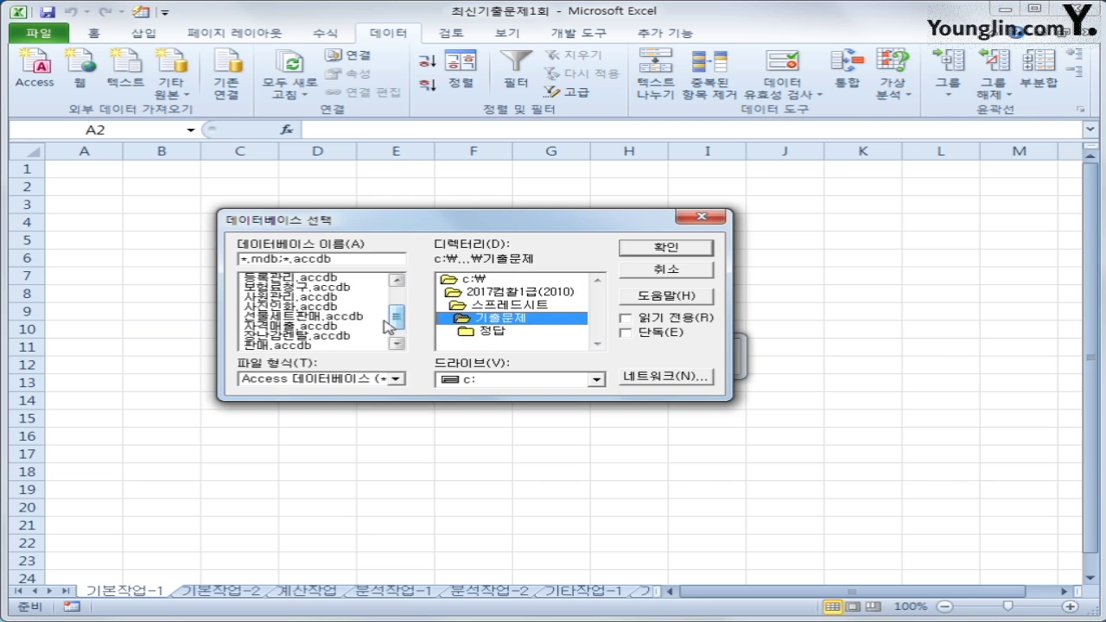
{"action": "left_click", "coordinate": [354, 317]}
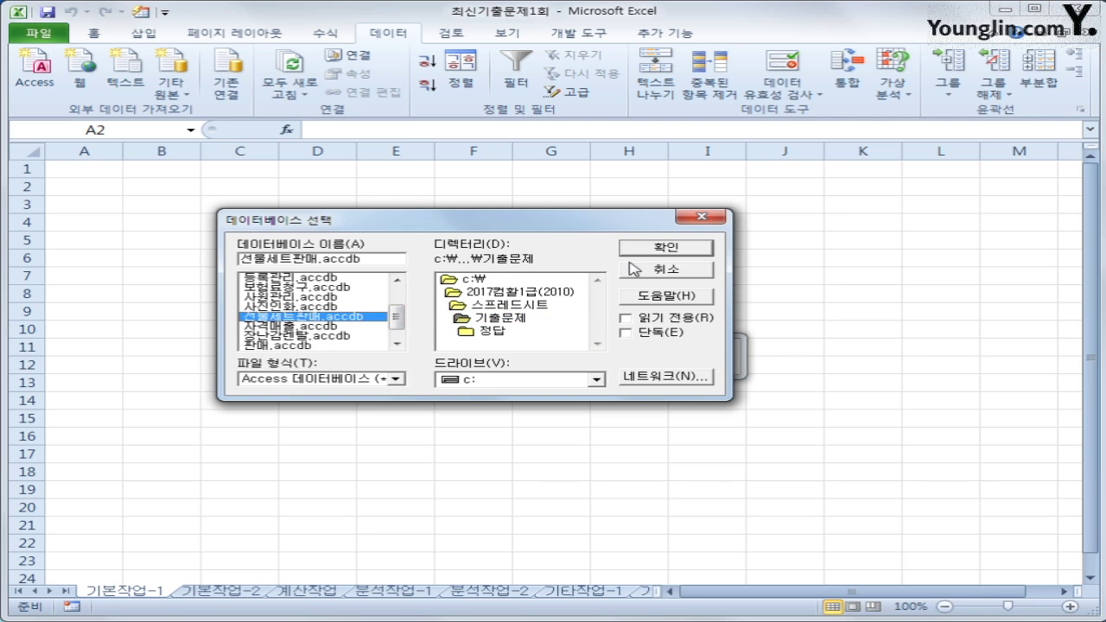
{"action": "left_click", "coordinate": [666, 250]}
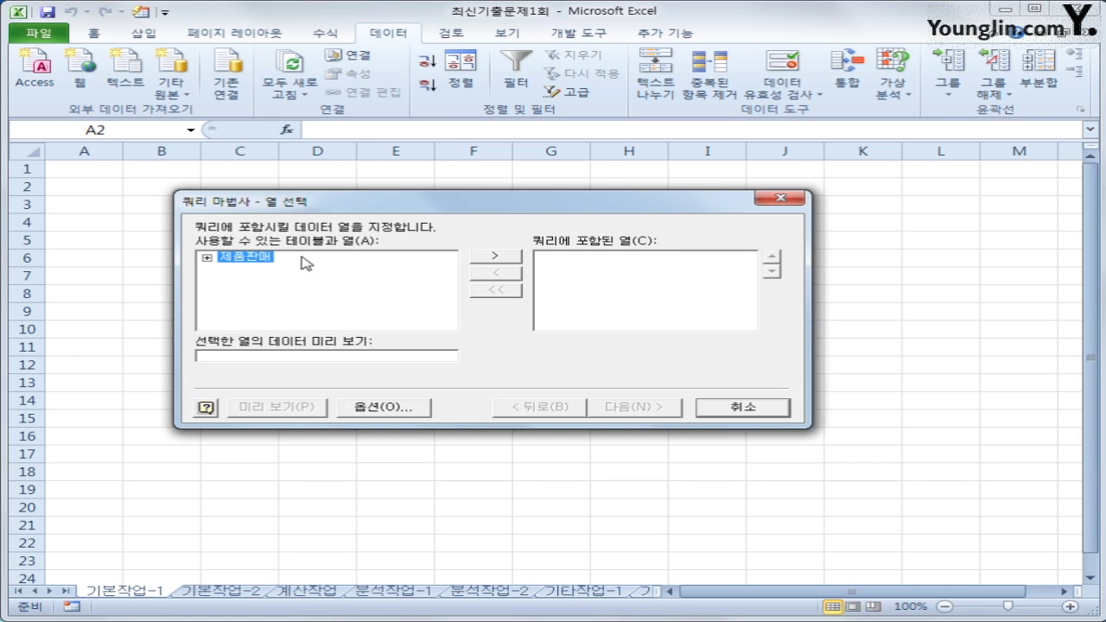
- Include the 제품명, 구분, 브랜드이름, 권장소비자가격, 제조일자 and 판매수량 columns of the 제품판매 table in the query
{"action": "double_click", "coordinate": [257, 259]}
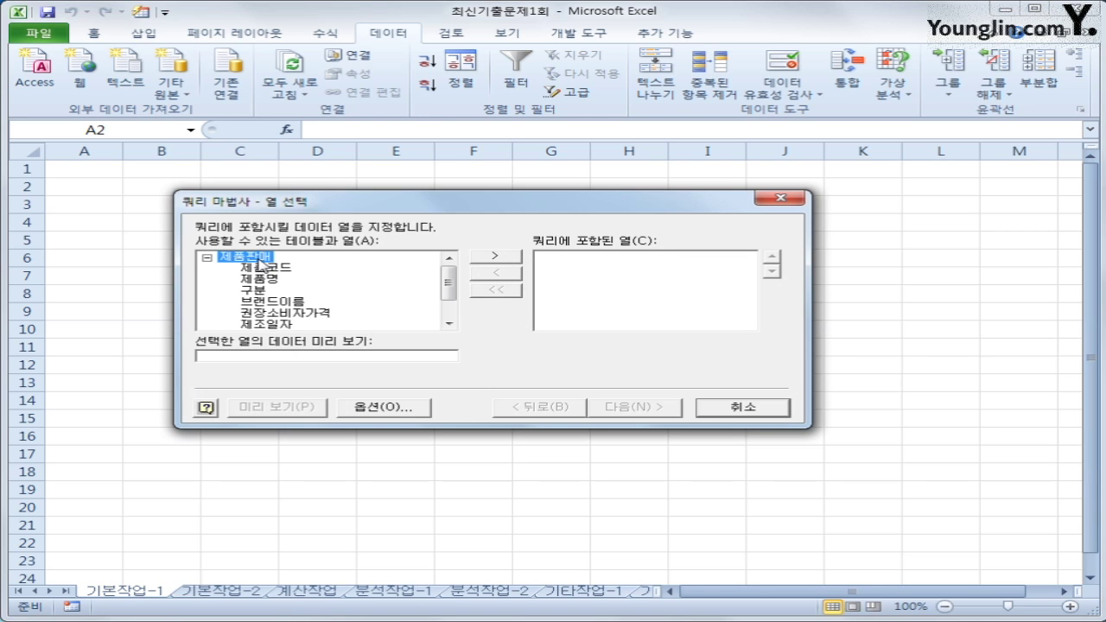
{"action": "left_click", "coordinate": [272, 280]}
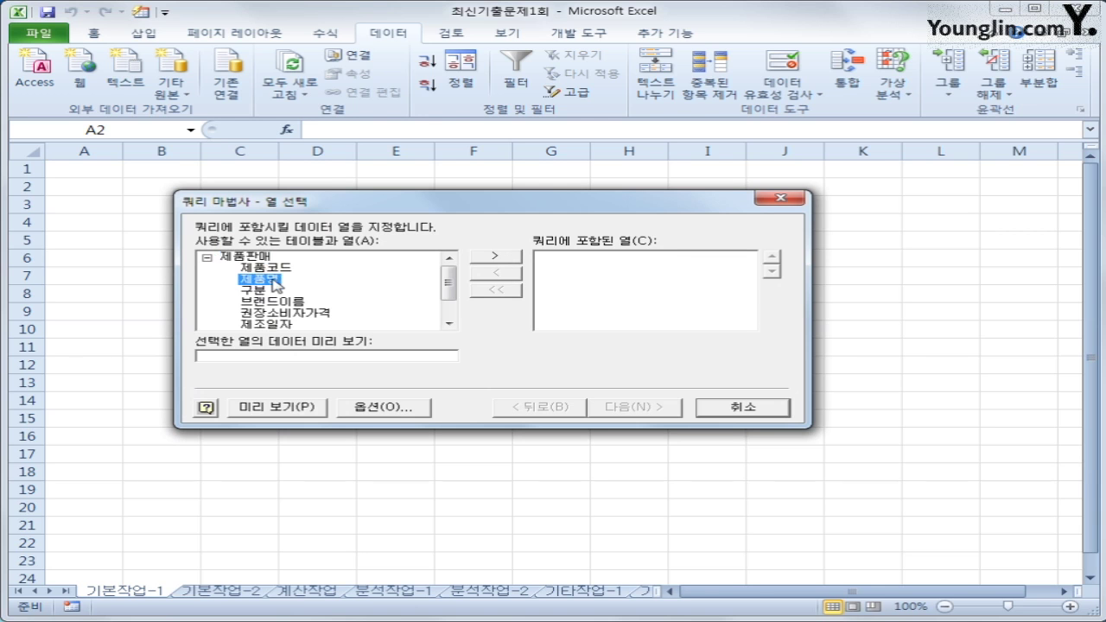
{"action": "double_click", "coordinate": [273, 281]}
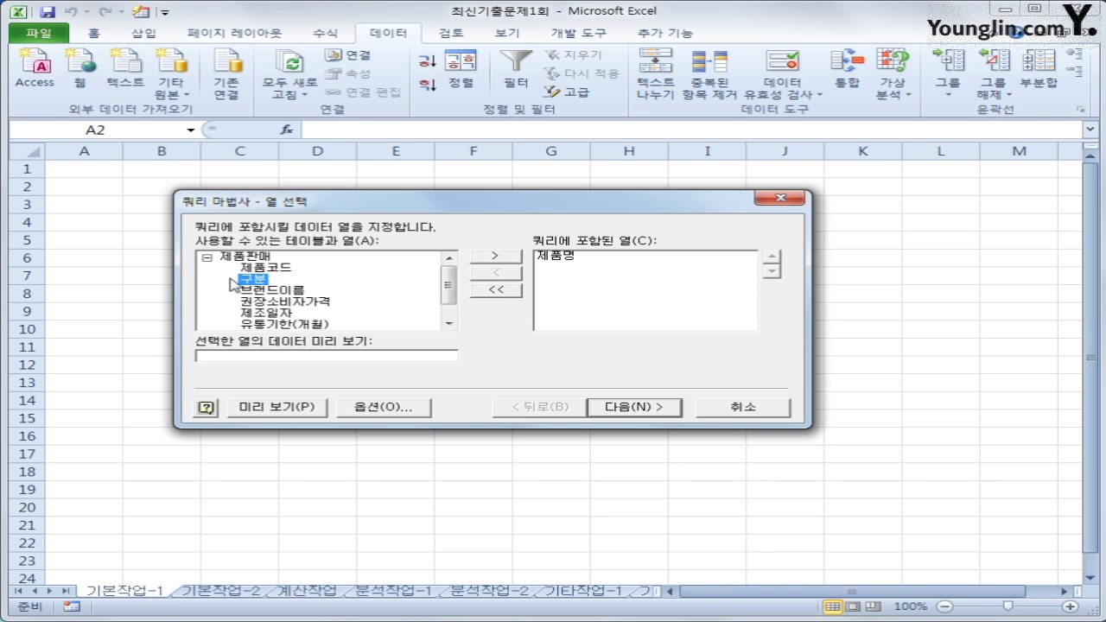
{"action": "double_click", "coordinate": [256, 282]}
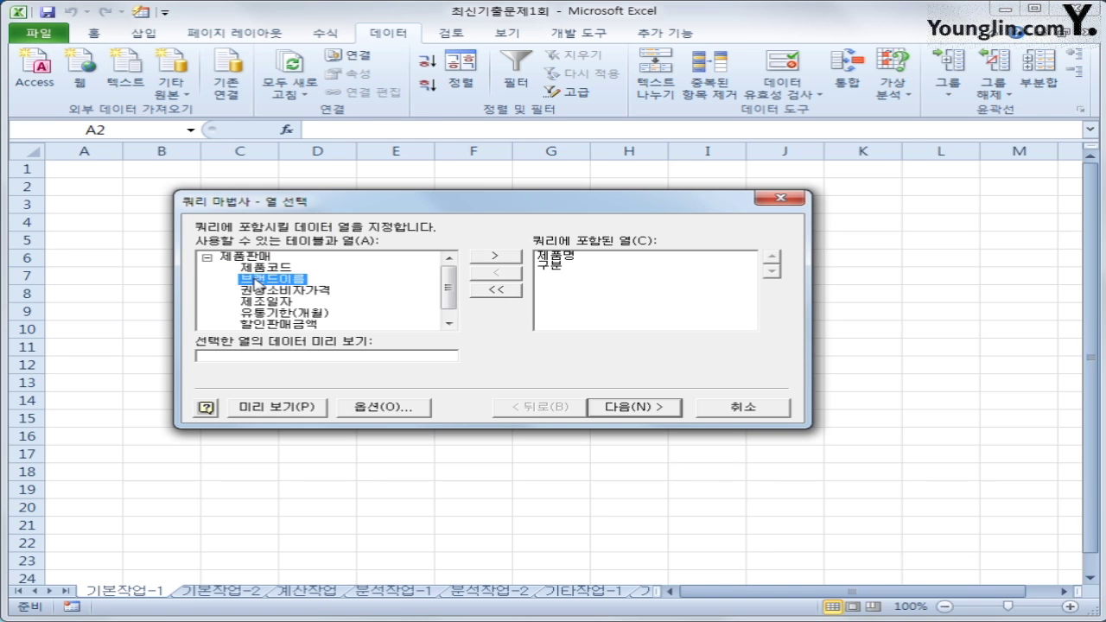
{"action": "double_click", "coordinate": [256, 280]}
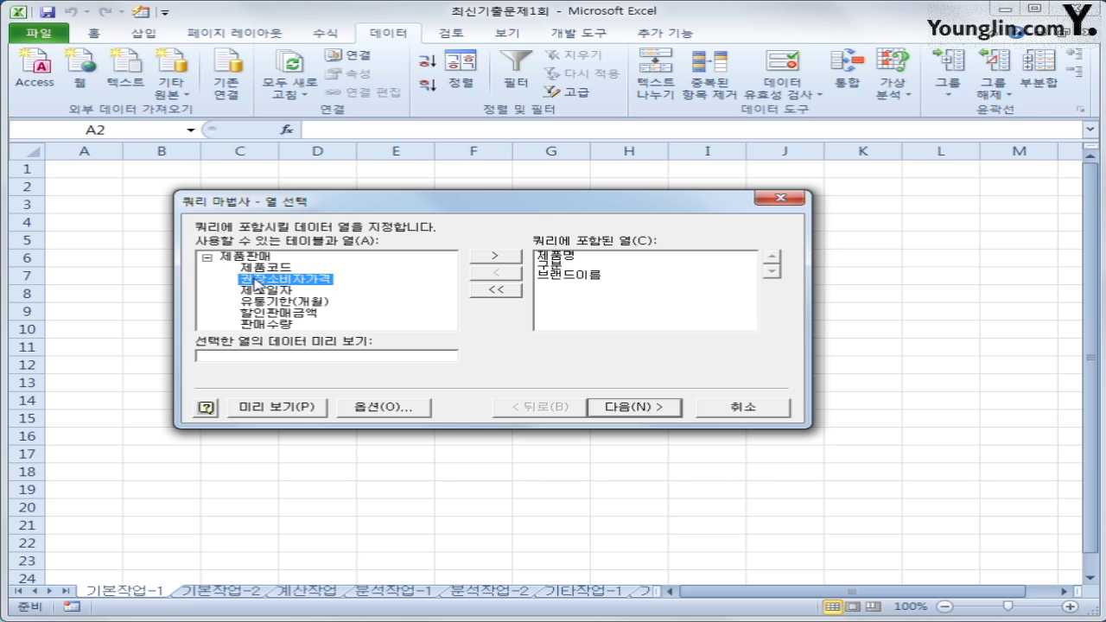
{"action": "double_click", "coordinate": [256, 280]}
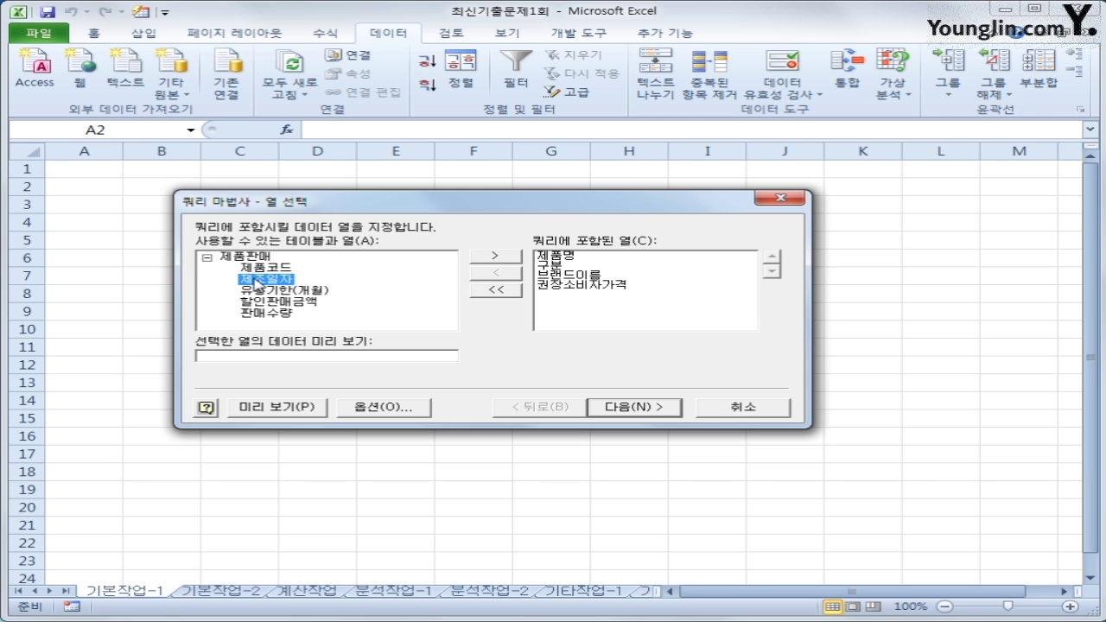
{"action": "double_click", "coordinate": [256, 279]}
{"action": "double_click", "coordinate": [279, 302]}
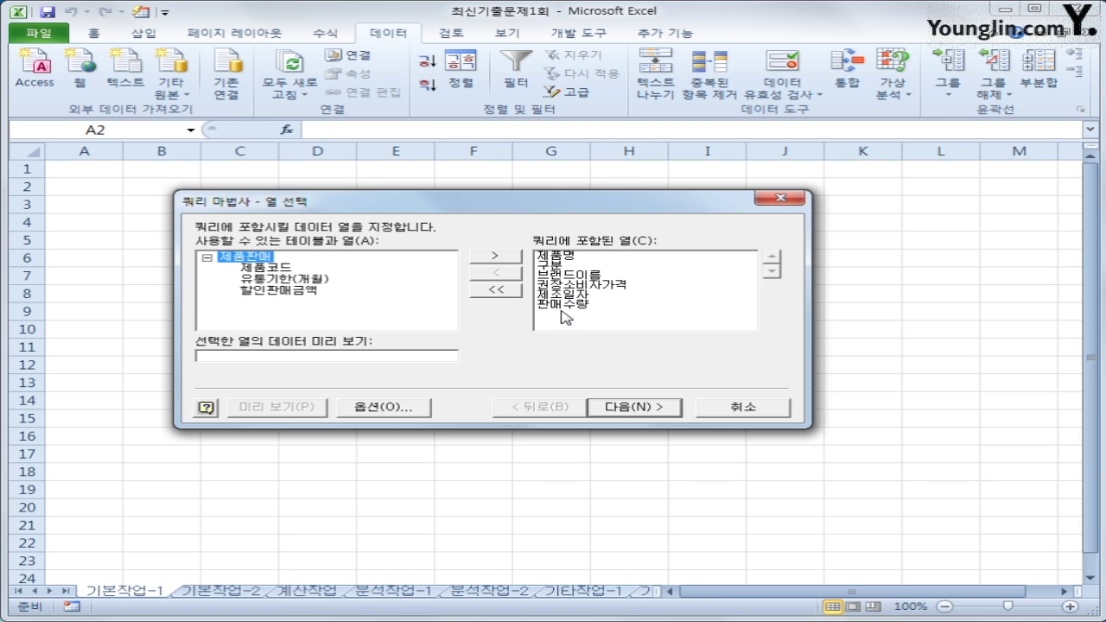
{"action": "left_click", "coordinate": [622, 411]}
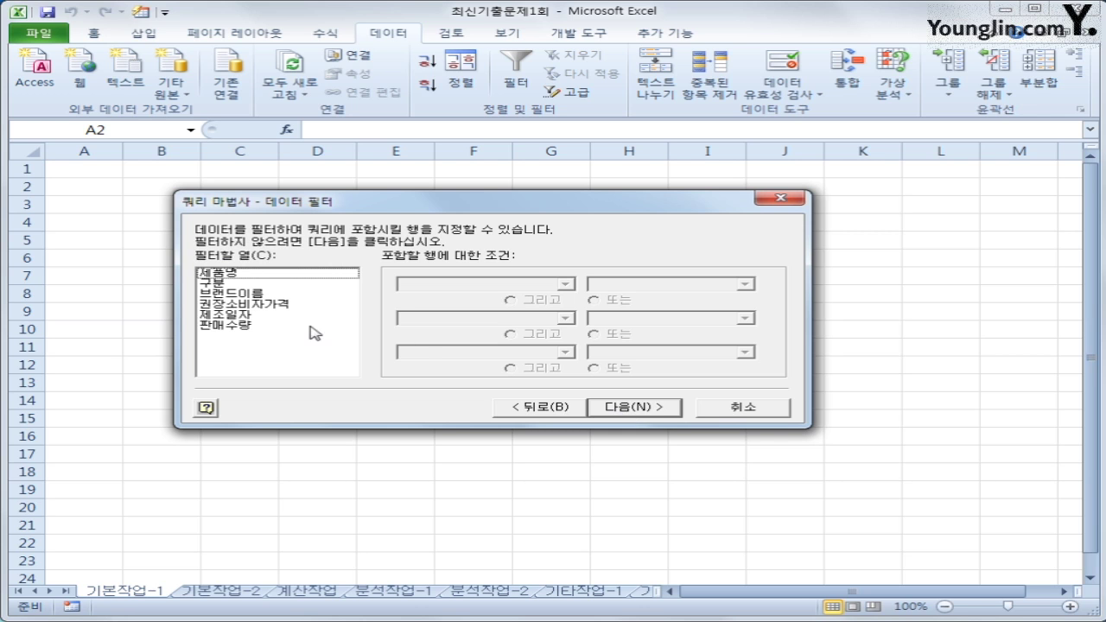
- Filter the query to rows whose 권장소비자가격 is greater than or equal to 80000
{"action": "left_click", "coordinate": [285, 305]}
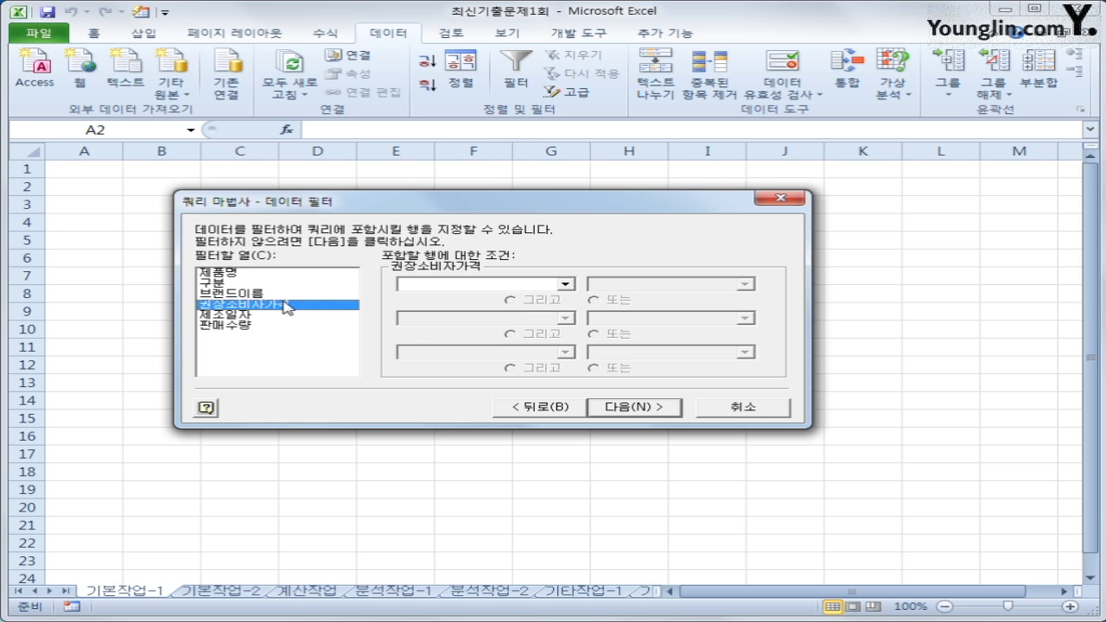
{"action": "left_click", "coordinate": [484, 283]}
{"action": "left_click", "coordinate": [490, 337]}
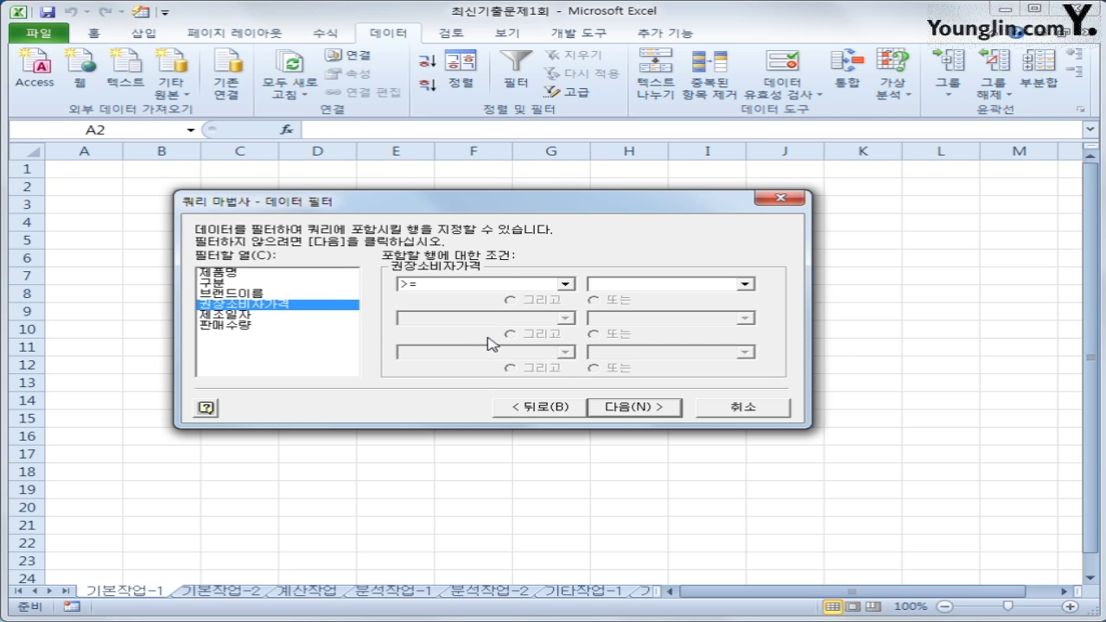
{"action": "type", "text": "80000"}
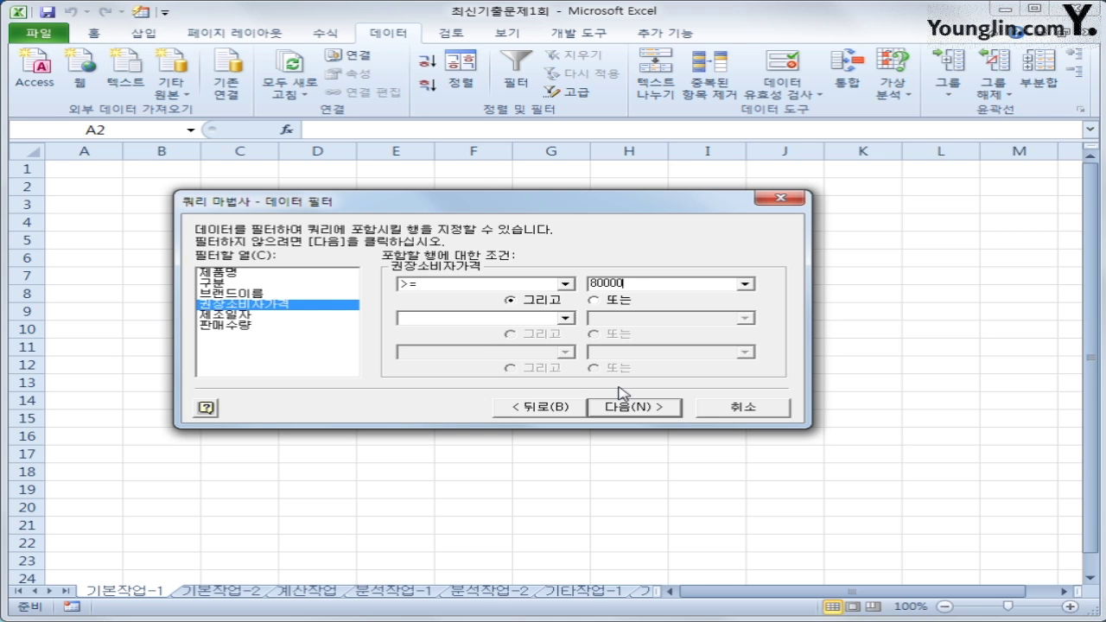
- Add a filter condition requiring 제조일자 to be greater than or equal to 2016-03-01, and accept the filters
{"action": "left_click", "coordinate": [267, 317]}
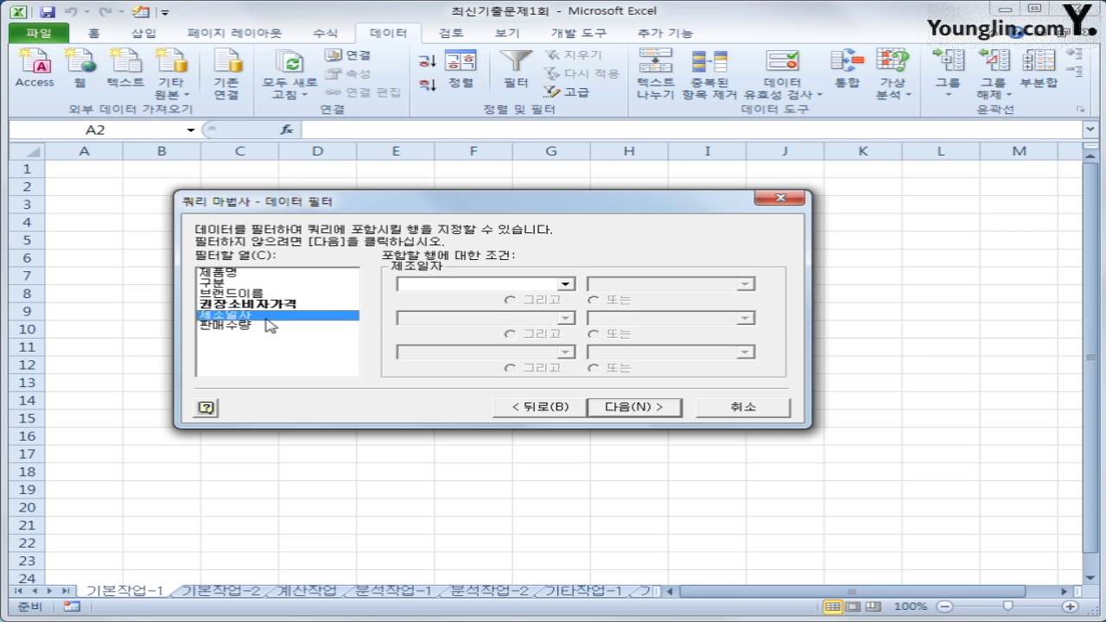
{"action": "left_click", "coordinate": [449, 286]}
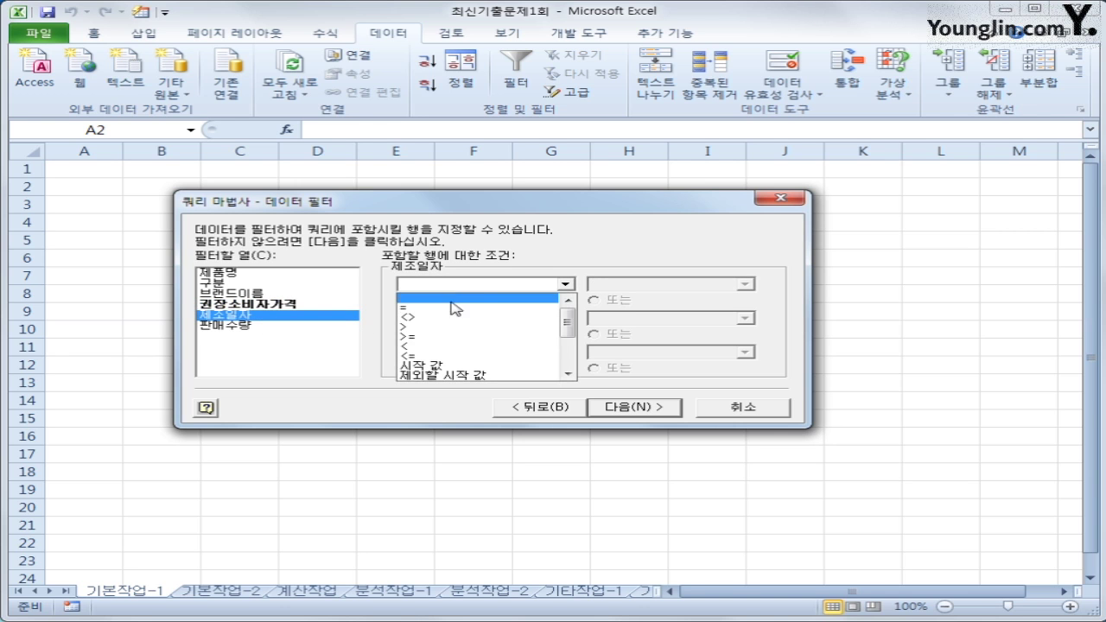
{"action": "left_click", "coordinate": [463, 337]}
{"action": "type", "text": "20"}
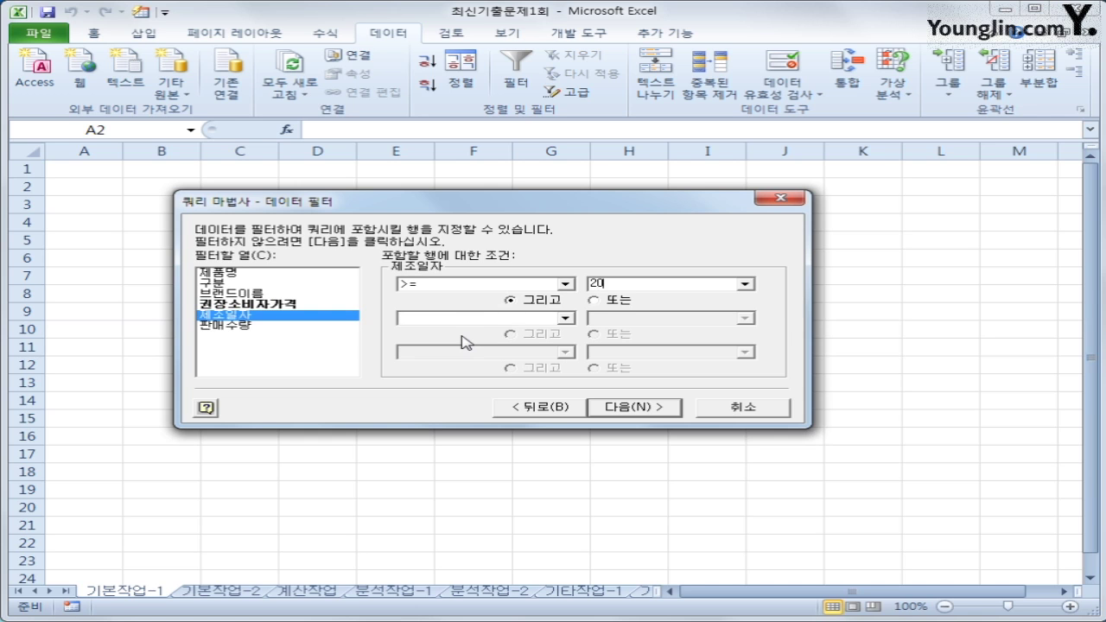
{"action": "type", "text": "16-03-01"}
{"action": "left_click", "coordinate": [642, 413]}
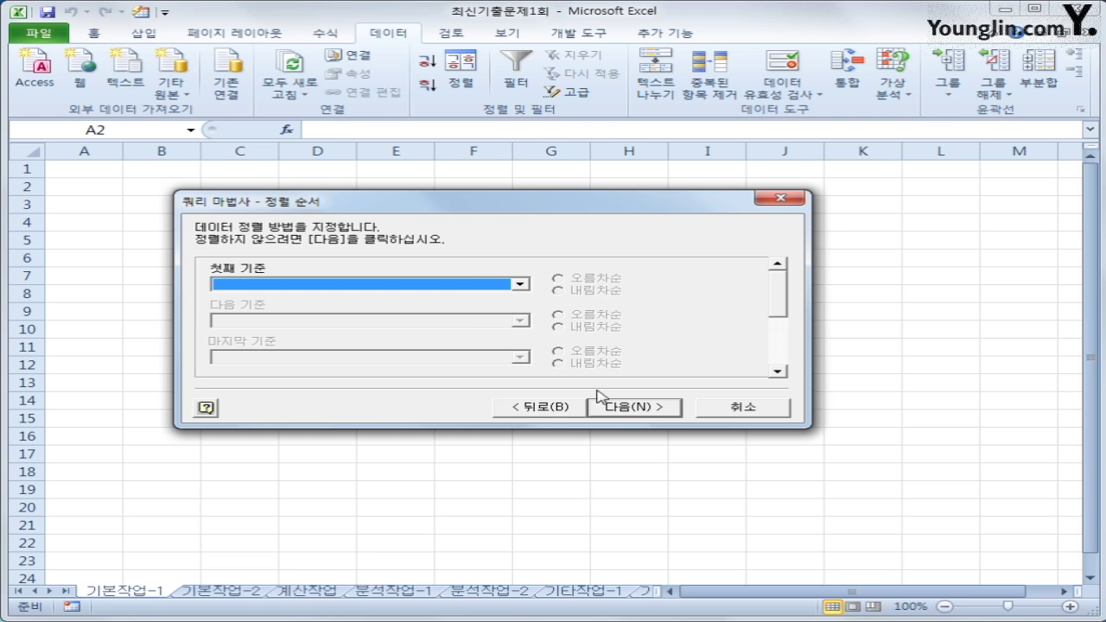
- Sort the query by 권장소비자가격 in descending order, then by 제조일자 in ascending order
{"action": "left_click", "coordinate": [481, 287]}
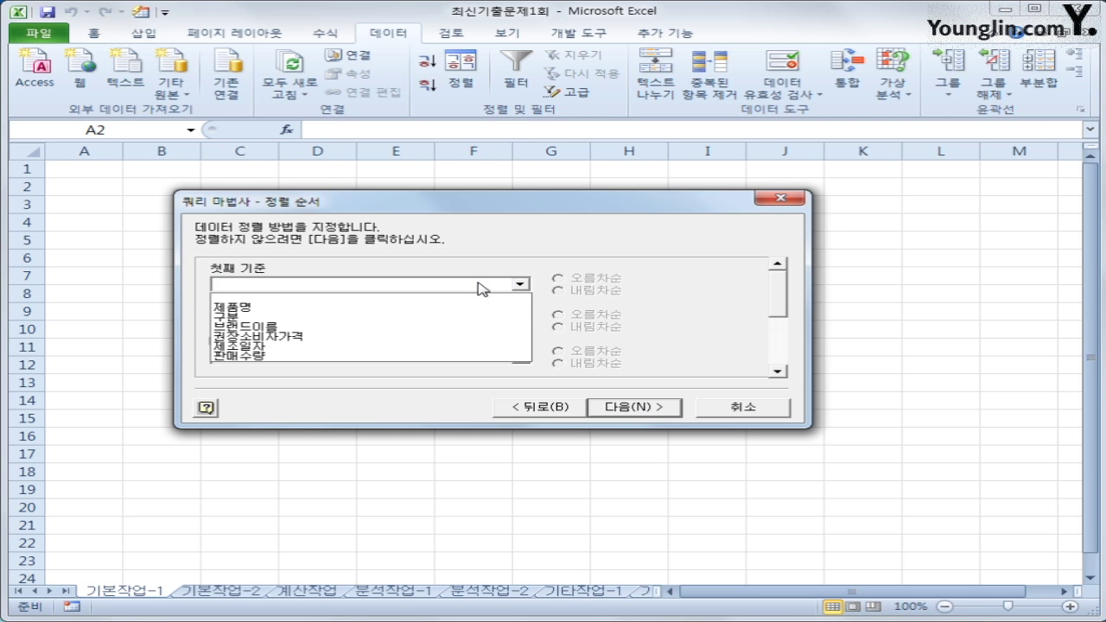
{"action": "left_click", "coordinate": [459, 336]}
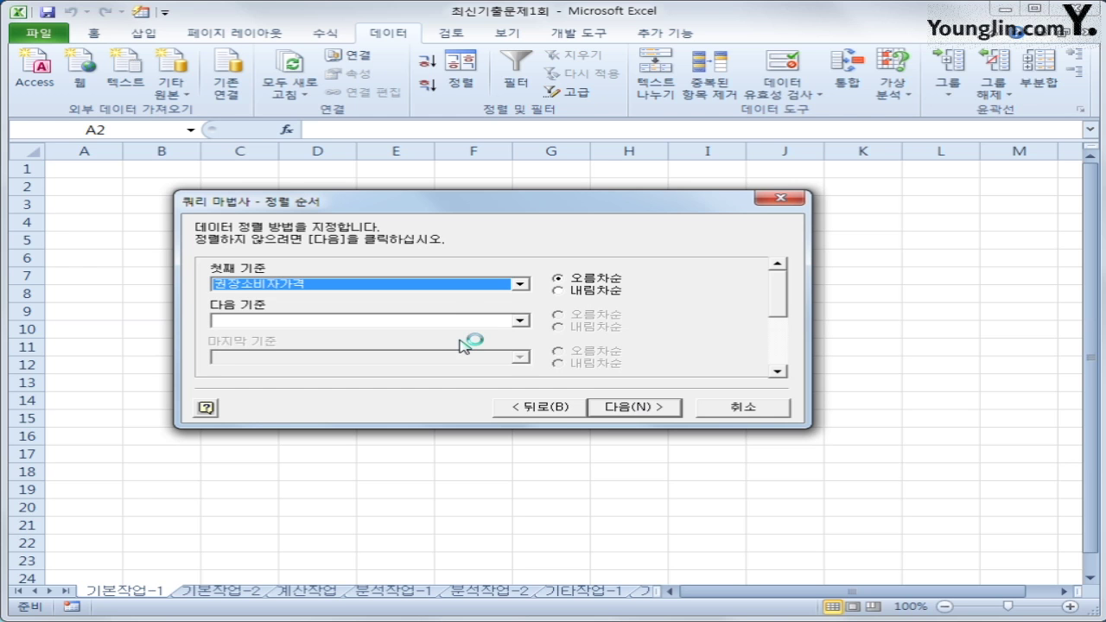
{"action": "left_click", "coordinate": [592, 292]}
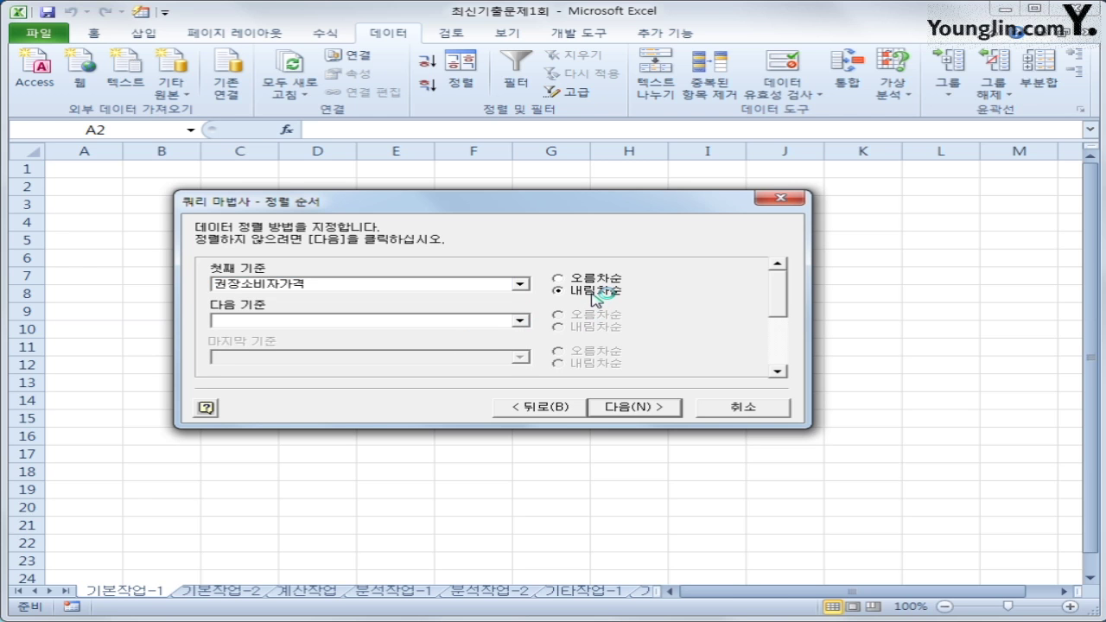
{"action": "left_click", "coordinate": [519, 320]}
{"action": "left_click", "coordinate": [499, 378]}
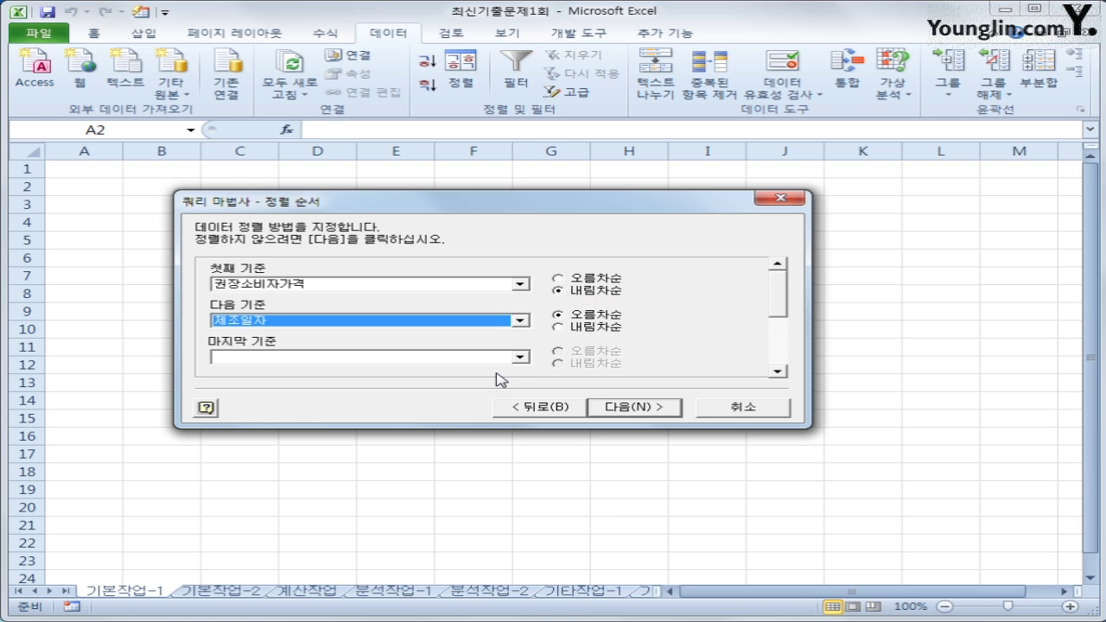
{"action": "left_click", "coordinate": [592, 318]}
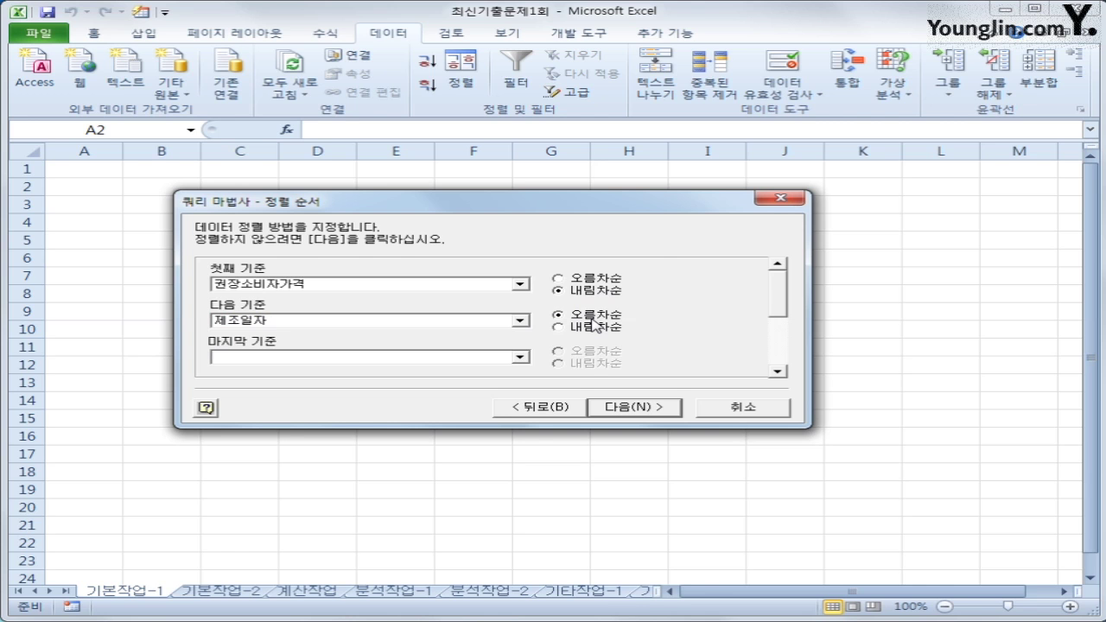
{"action": "left_click", "coordinate": [624, 407]}
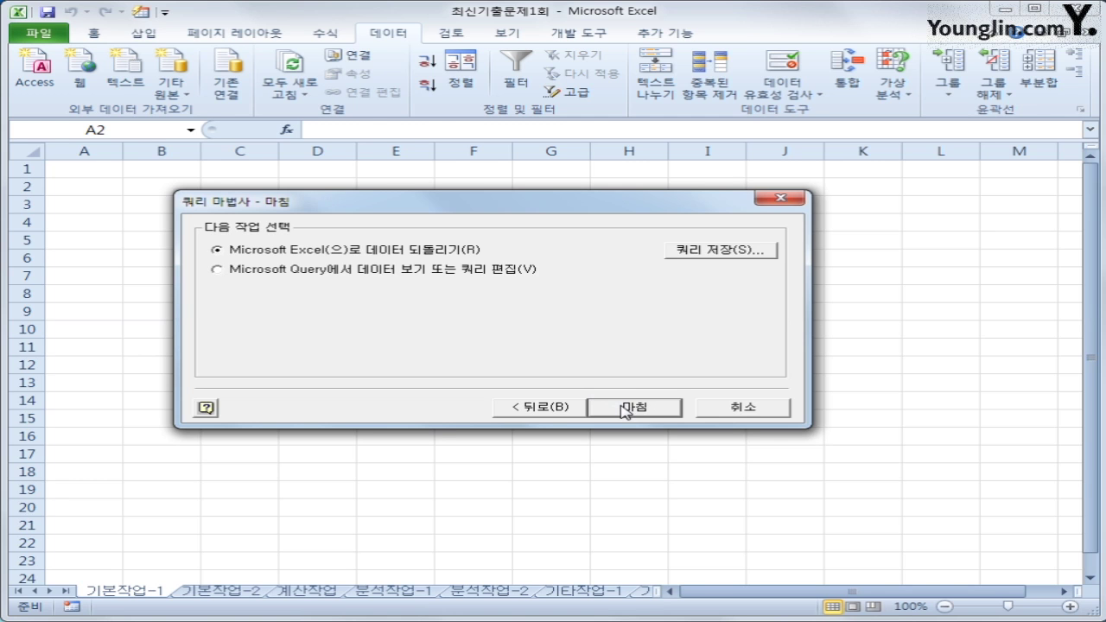
- Return the query results to the existing worksheet as a table at $A$2, and review its 권장소비자가격 and 제조일자 values
{"action": "left_click", "coordinate": [622, 406]}
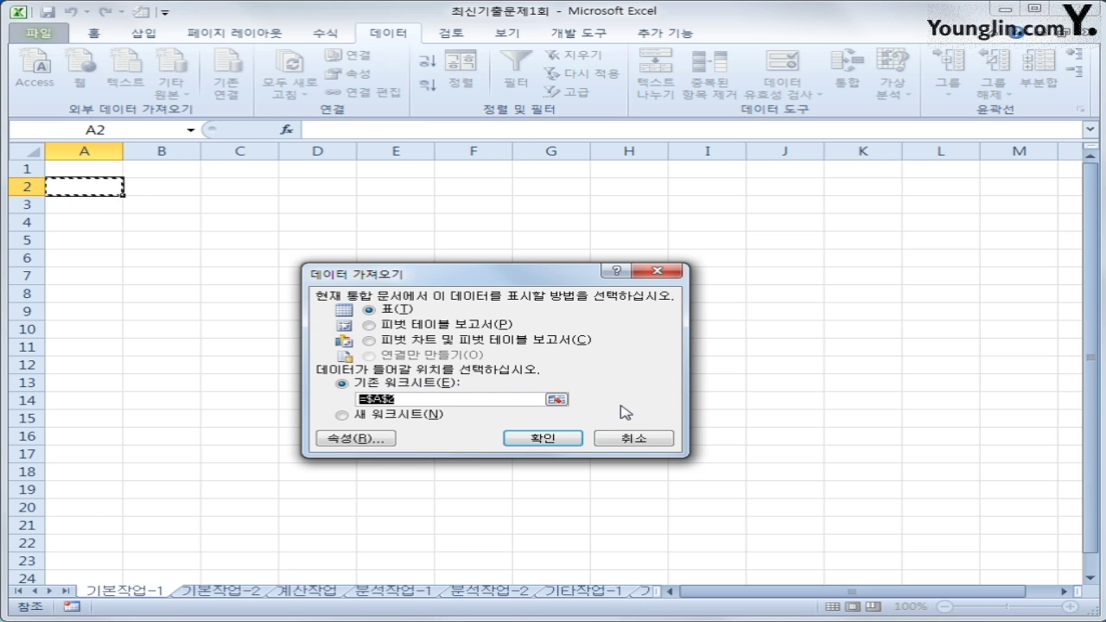
{"action": "left_click", "coordinate": [543, 439]}
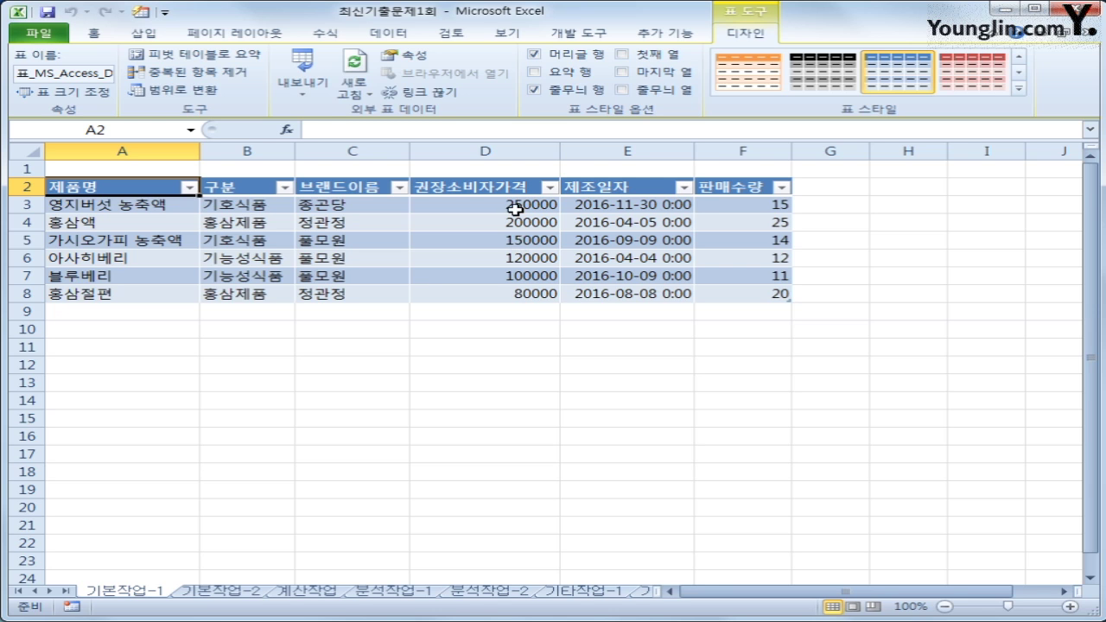
{"action": "left_click_drag", "start_coordinate": [511, 205], "coordinate": [511, 294]}
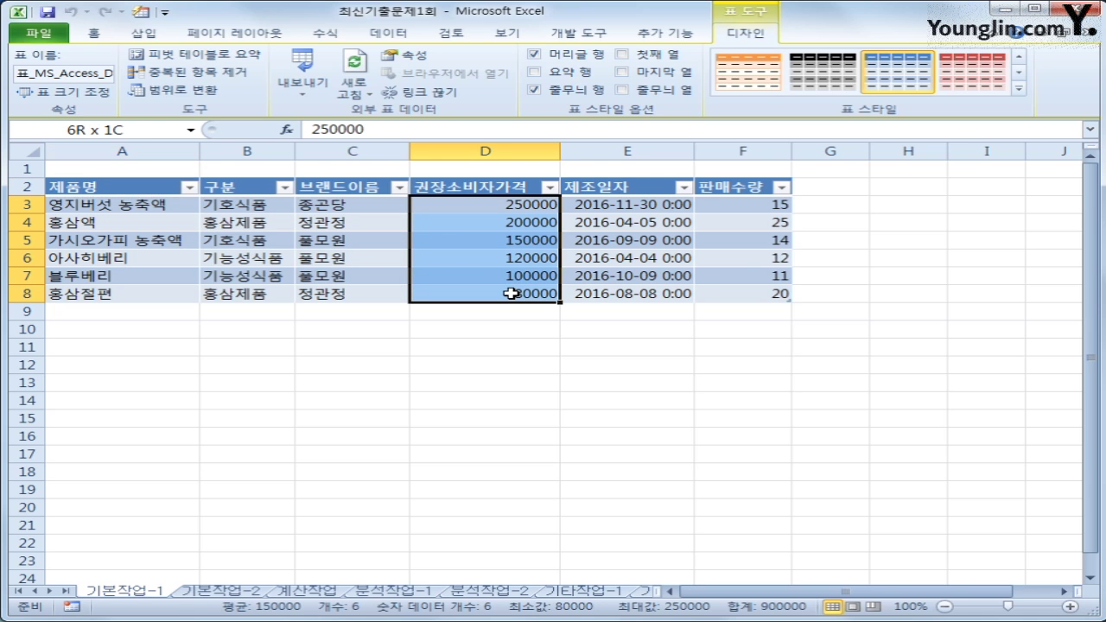
{"action": "left_click_drag", "start_coordinate": [672, 209], "coordinate": [665, 304]}
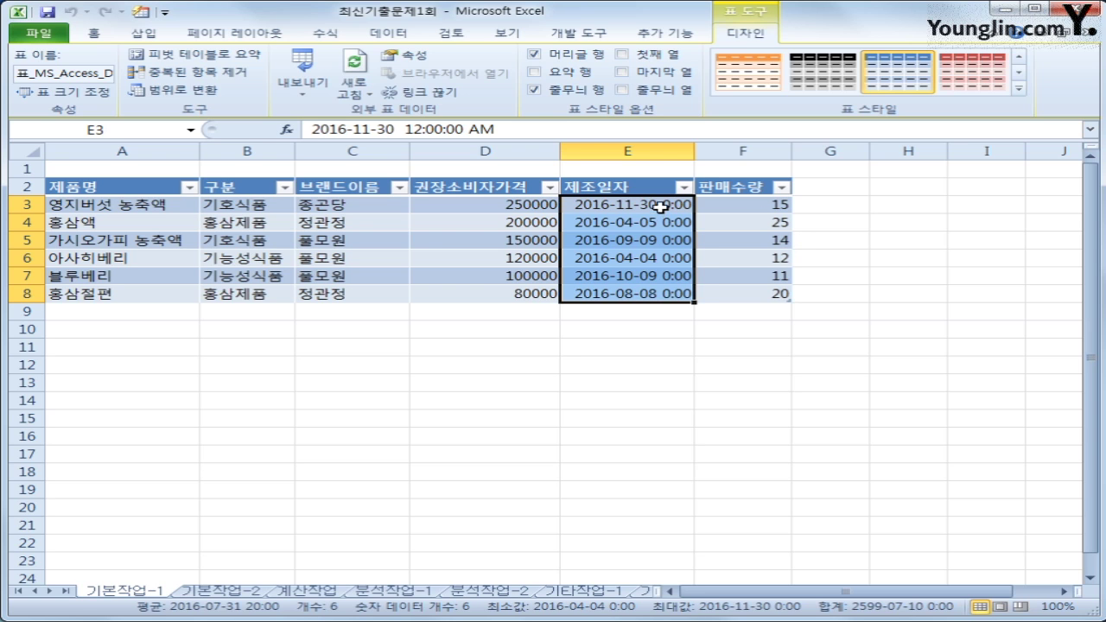
{"action": "left_click_drag", "start_coordinate": [661, 209], "coordinate": [657, 289]}
- Examine the product list in A2:H26 on the 기본작업-2 sheet and the empty criteria cells A28:A29 beneath it
{"action": "left_click", "coordinate": [218, 591]}
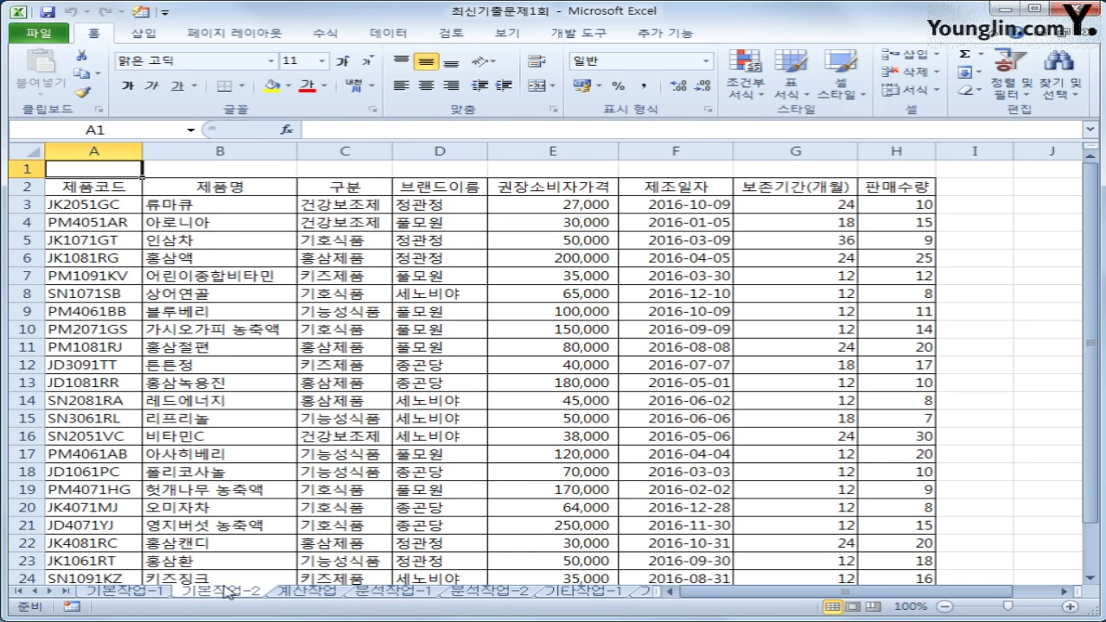
{"action": "scroll", "coordinate": [323, 474], "scroll_direction": "down", "scroll_amount": 3}
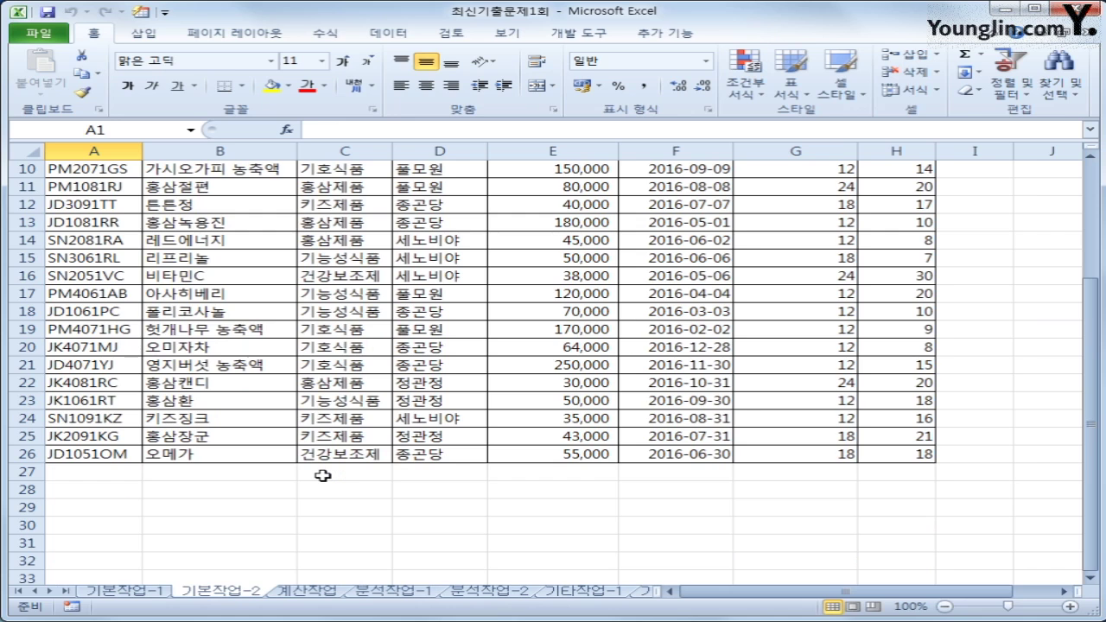
{"action": "left_click", "coordinate": [82, 487]}
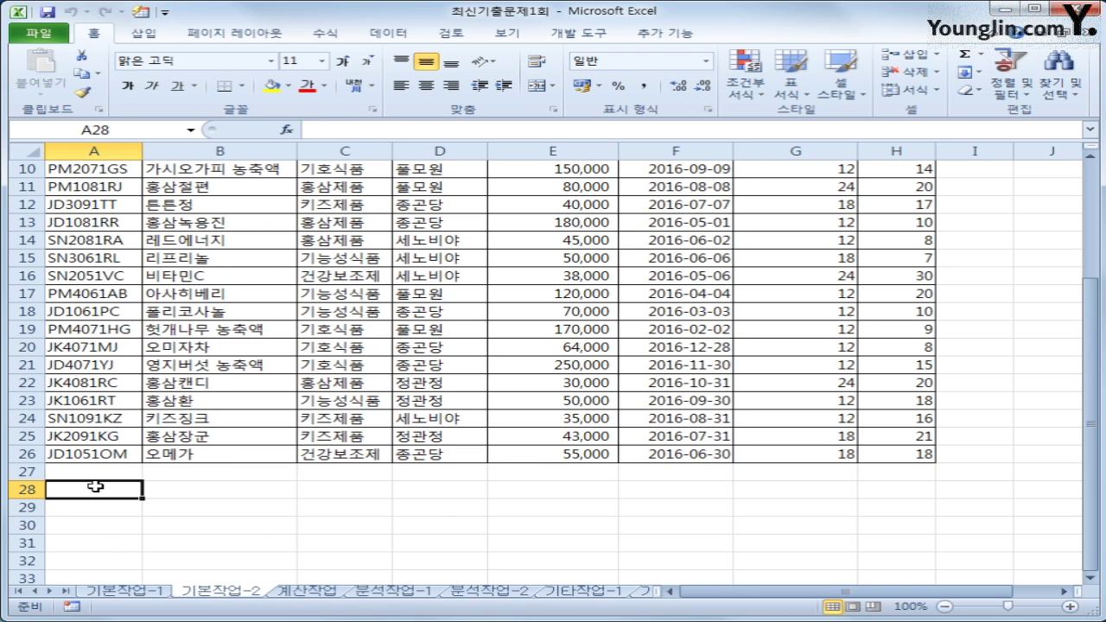
{"action": "scroll", "coordinate": [95, 487], "scroll_direction": "up", "scroll_amount": 3}
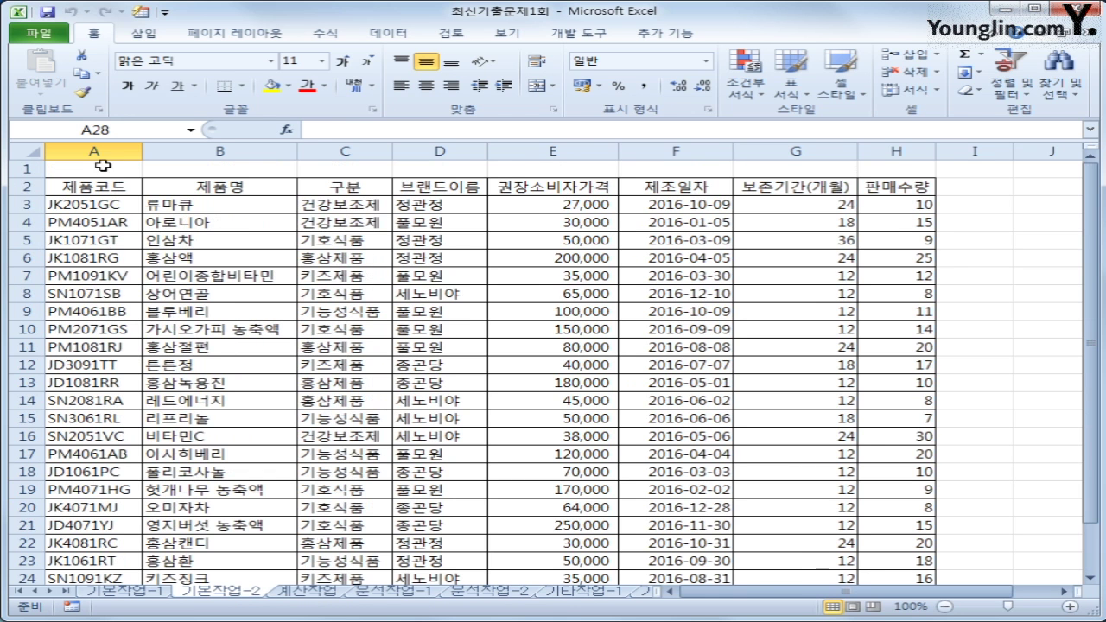
{"action": "left_click_drag", "start_coordinate": [103, 181], "coordinate": [911, 545]}
{"action": "scroll", "coordinate": [911, 545], "scroll_direction": "up", "scroll_amount": 2}
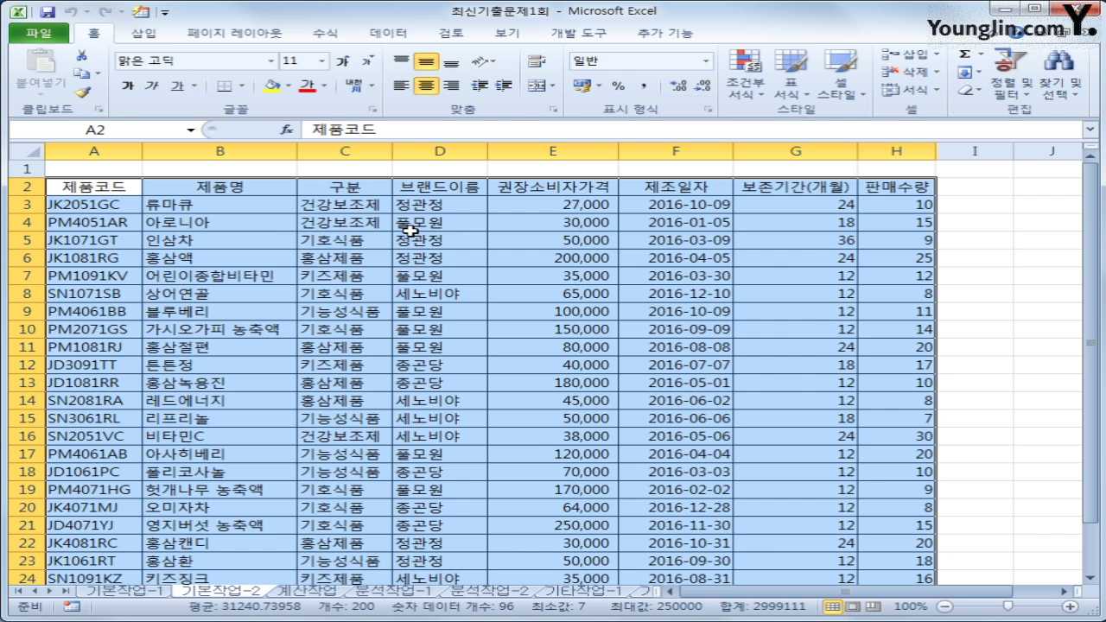
{"action": "scroll", "coordinate": [409, 229], "scroll_direction": "down", "scroll_amount": 4}
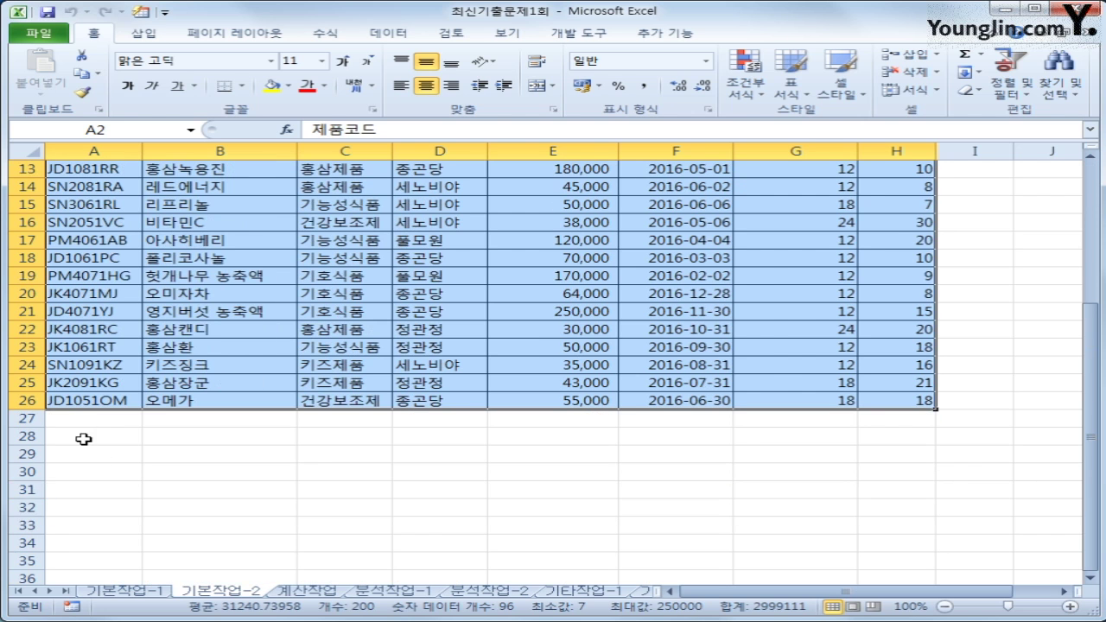
{"action": "left_click_drag", "start_coordinate": [83, 439], "coordinate": [85, 453]}
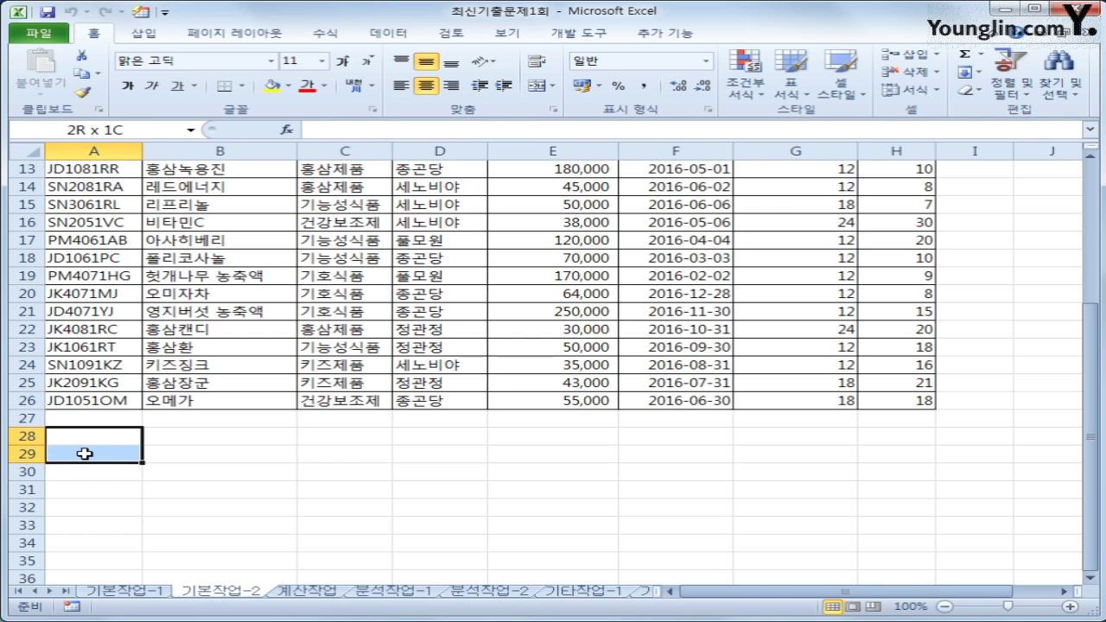
{"action": "left_click_drag", "start_coordinate": [85, 454], "coordinate": [102, 446]}
{"action": "left_click", "coordinate": [104, 442]}
{"action": "left_click", "coordinate": [107, 448]}
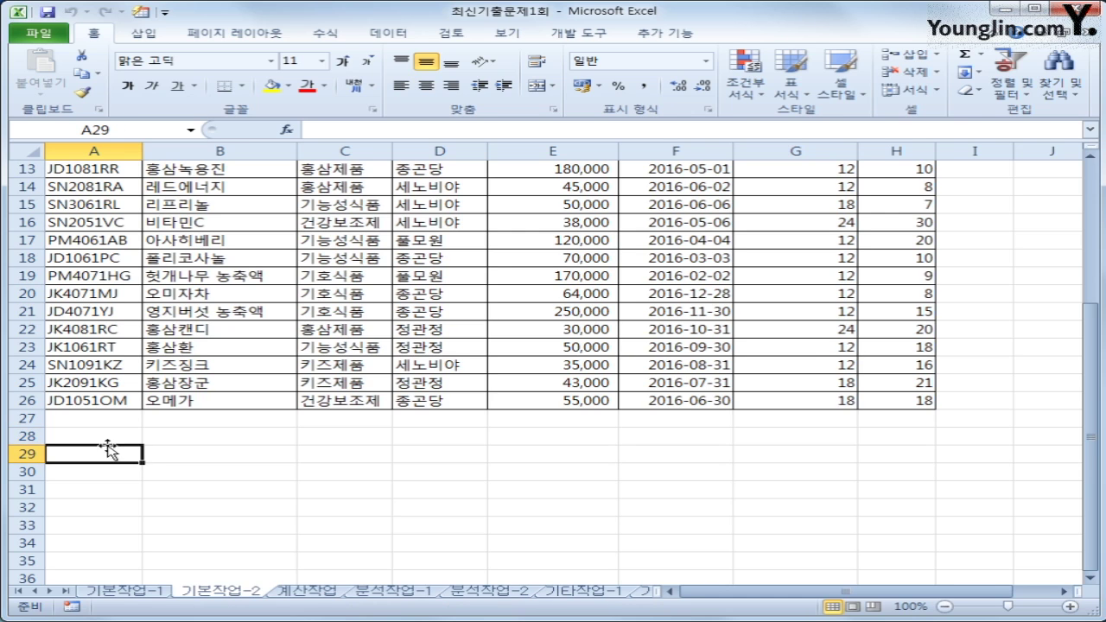
- Enter the criteria heading 조건 in cell A28
{"action": "left_click", "coordinate": [111, 437]}
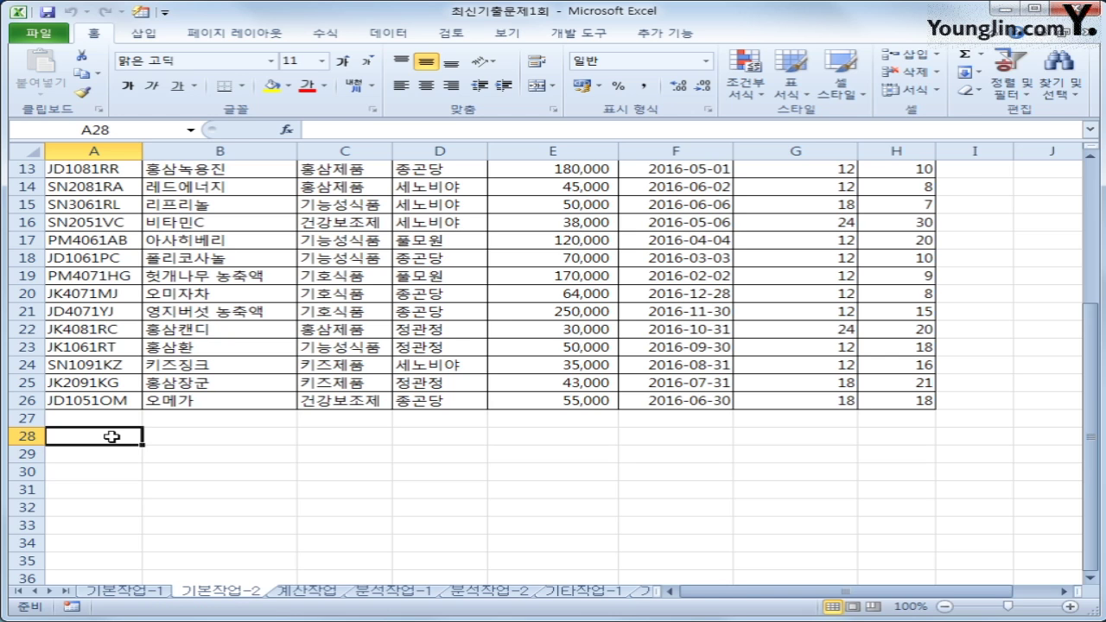
{"action": "type", "text": "wh"}
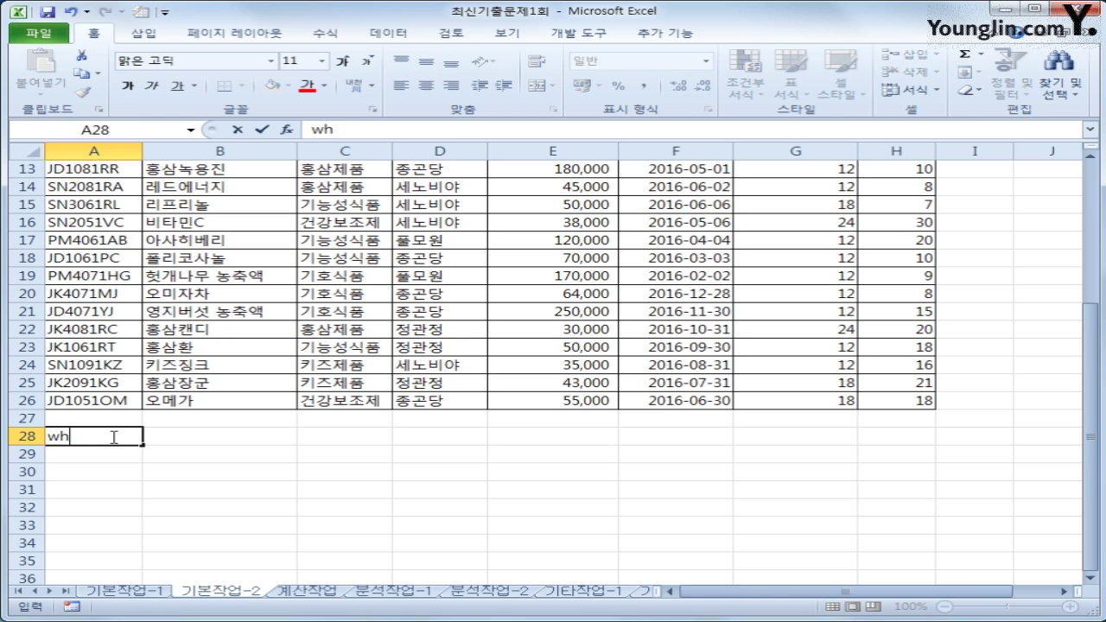
{"action": "key", "text": "BackSpace"}
{"action": "key", "text": "BackSpace"}
{"action": "key", "text": "Hangul"}
{"action": "type", "text": "조건"}
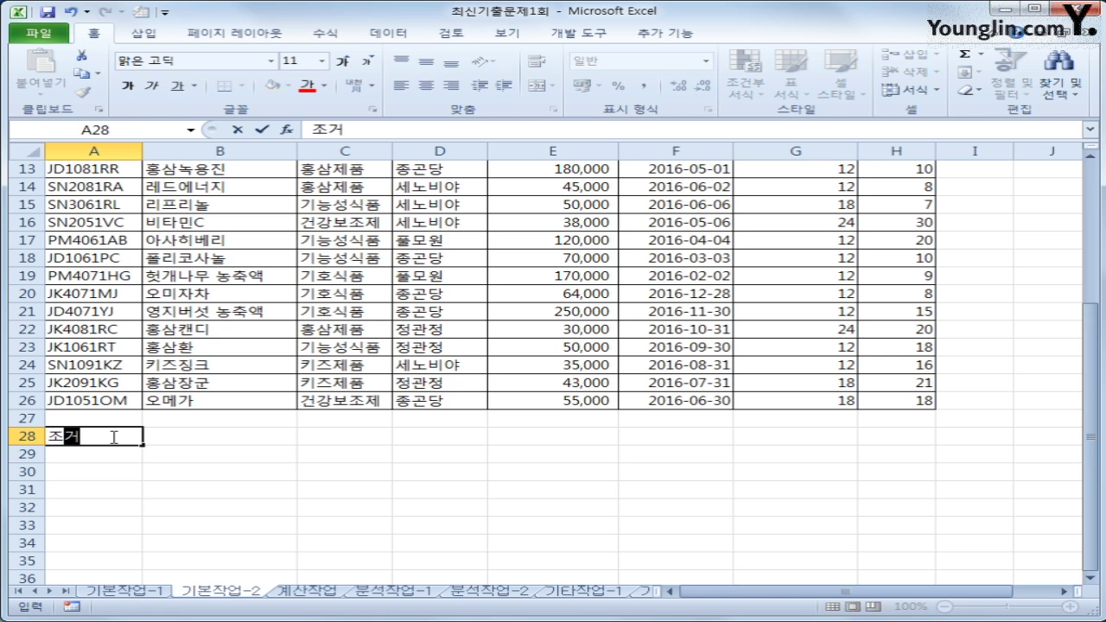
{"action": "key", "text": "Return"}
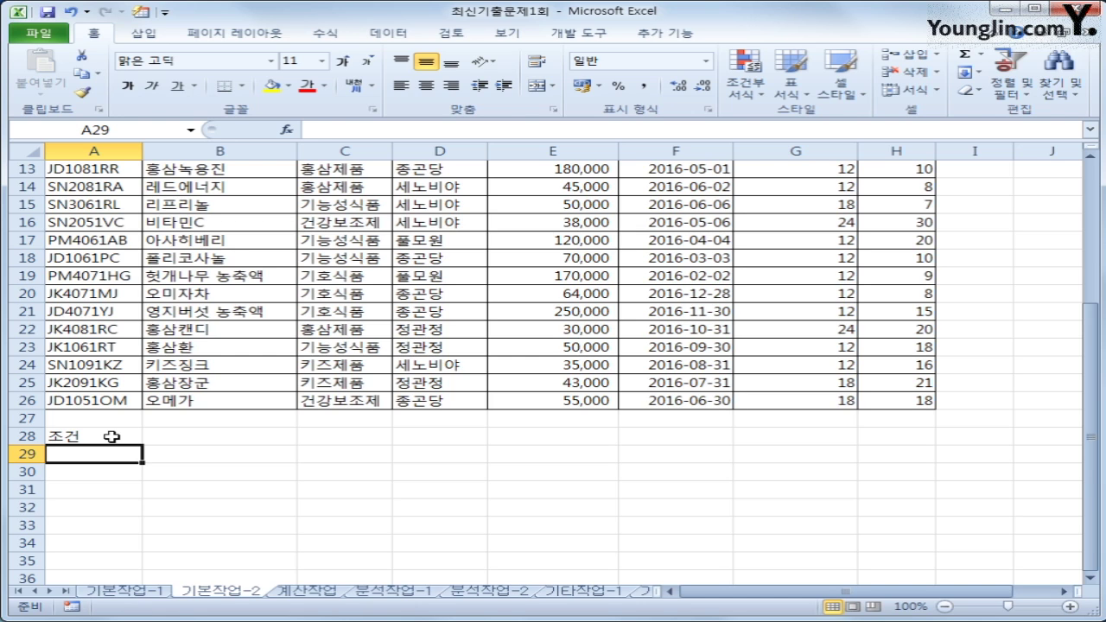
- Start an OR formula in A29 whose first condition is C3="건강보조제"
{"action": "type", "text": "="}
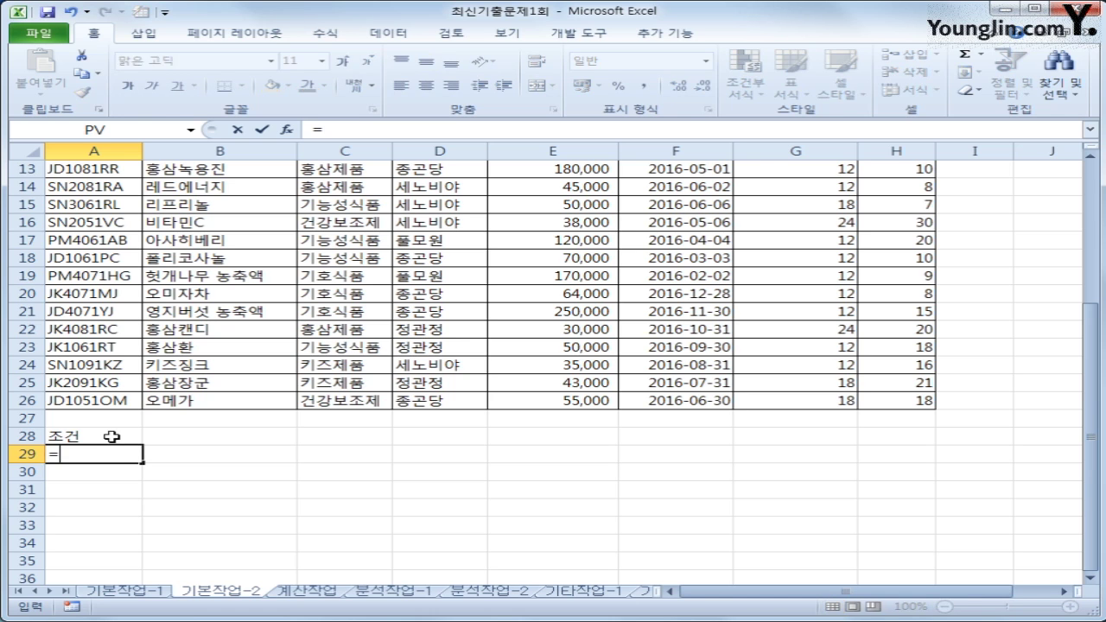
{"action": "type", "text": "ㅂ"}
{"action": "key", "text": "BackSpace"}
{"action": "type", "text": "or("}
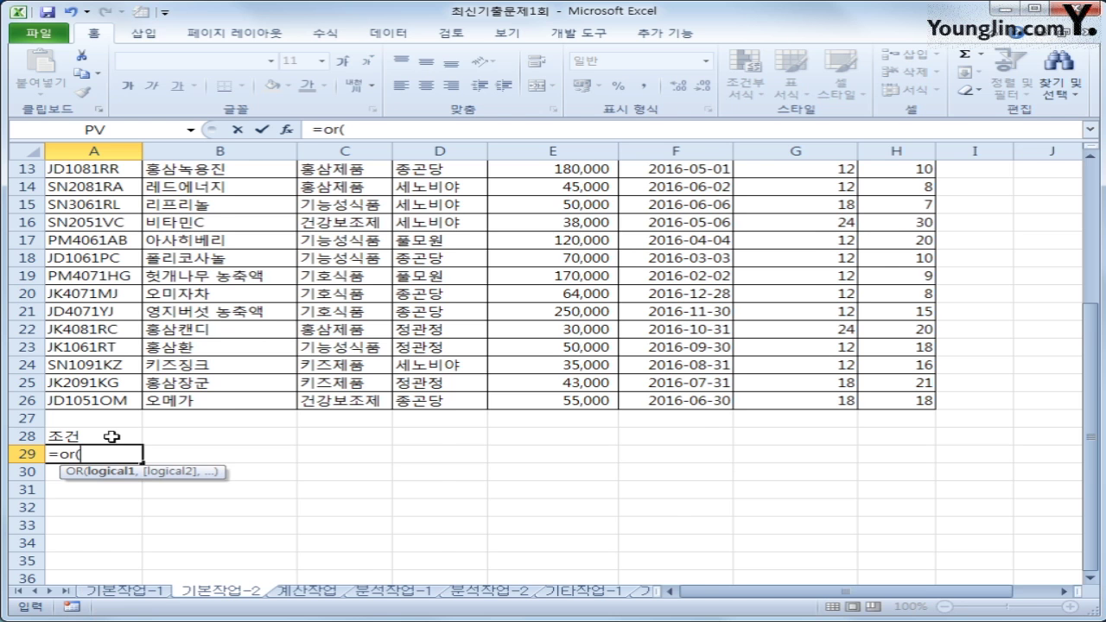
{"action": "scroll", "coordinate": [112, 437], "scroll_direction": "up", "scroll_amount": 4}
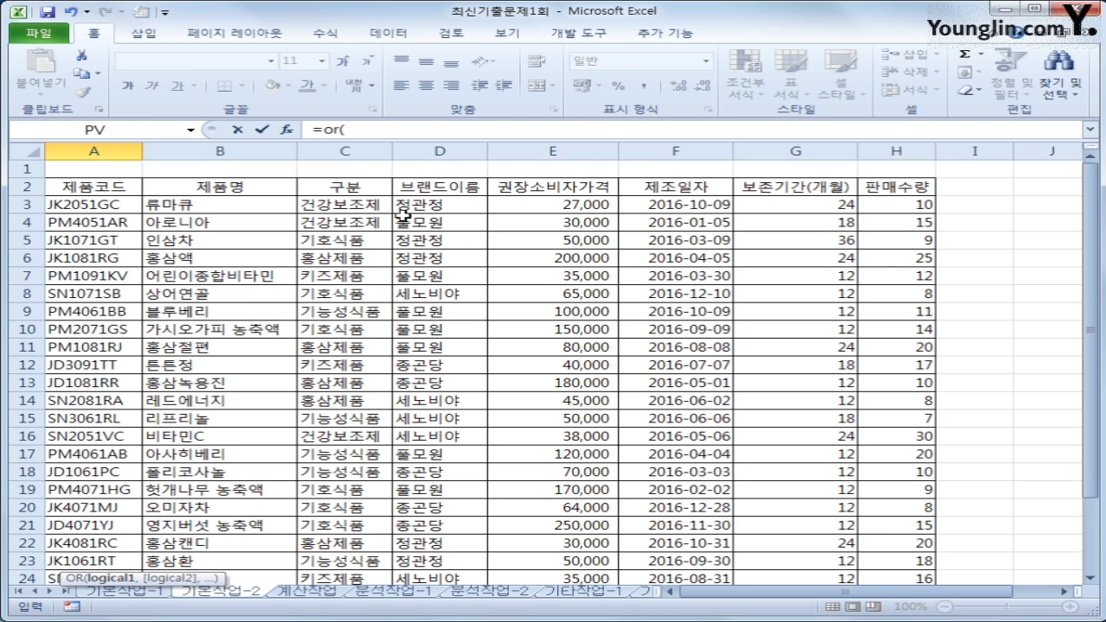
{"action": "left_click", "coordinate": [348, 205]}
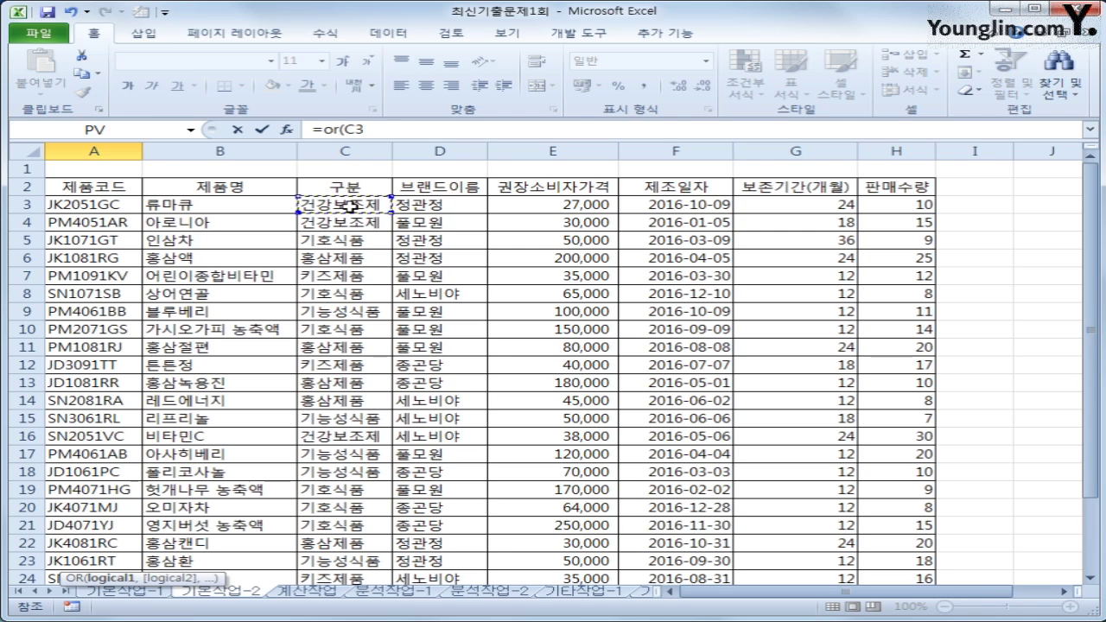
{"action": "type", "text": "="}
{"action": "type", "text": "\"ㄱ"}
{"action": "type", "text": "건강보조제"}
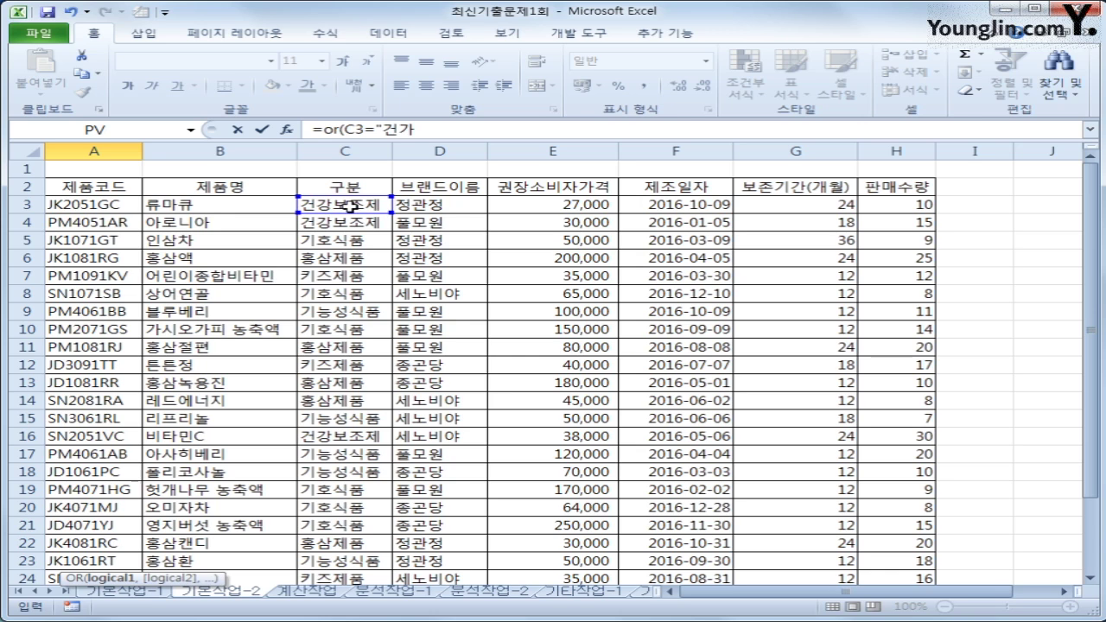
{"action": "type", "text": "\","}
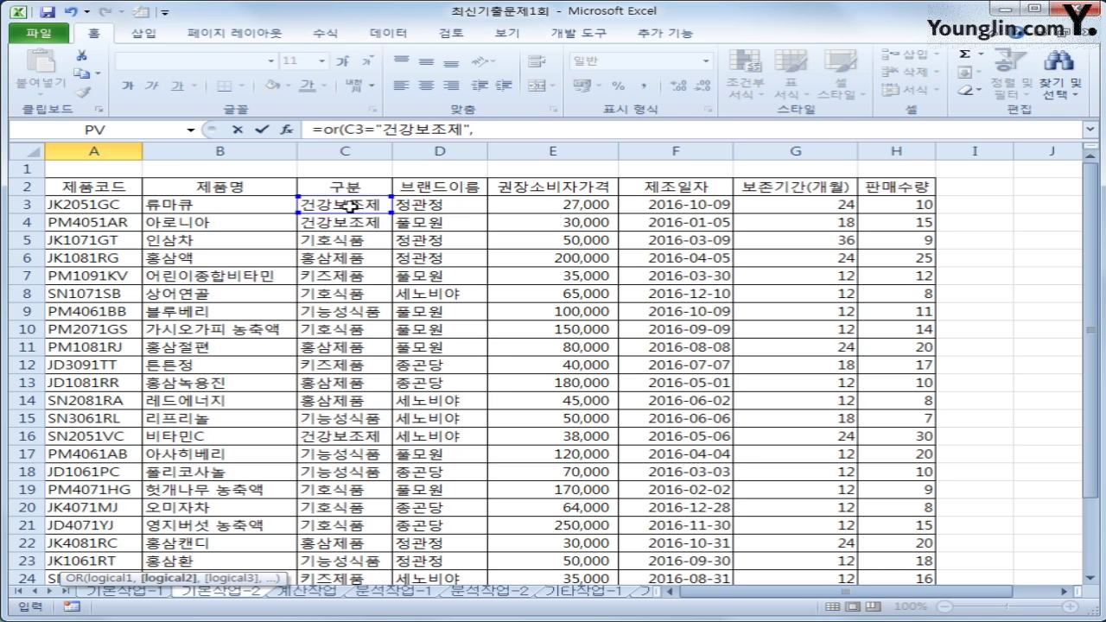
- Add C3="홍삼제품" as the second OR condition and commit the formula in A29
{"action": "left_click", "coordinate": [348, 206]}
{"action": "type", "text": "="}
{"action": "type", "text": "gh"}
{"action": "key", "text": "BackSpace"}
{"action": "key", "text": "BackSpace"}
{"action": "type", "text": "홍삼제품\""}
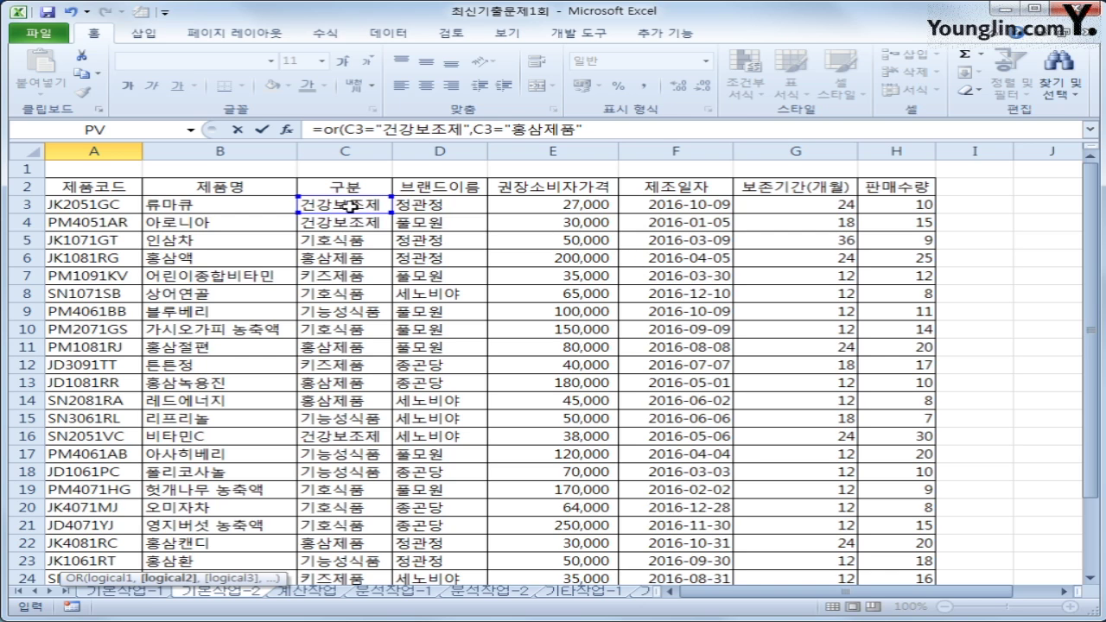
{"action": "type", "text": ")"}
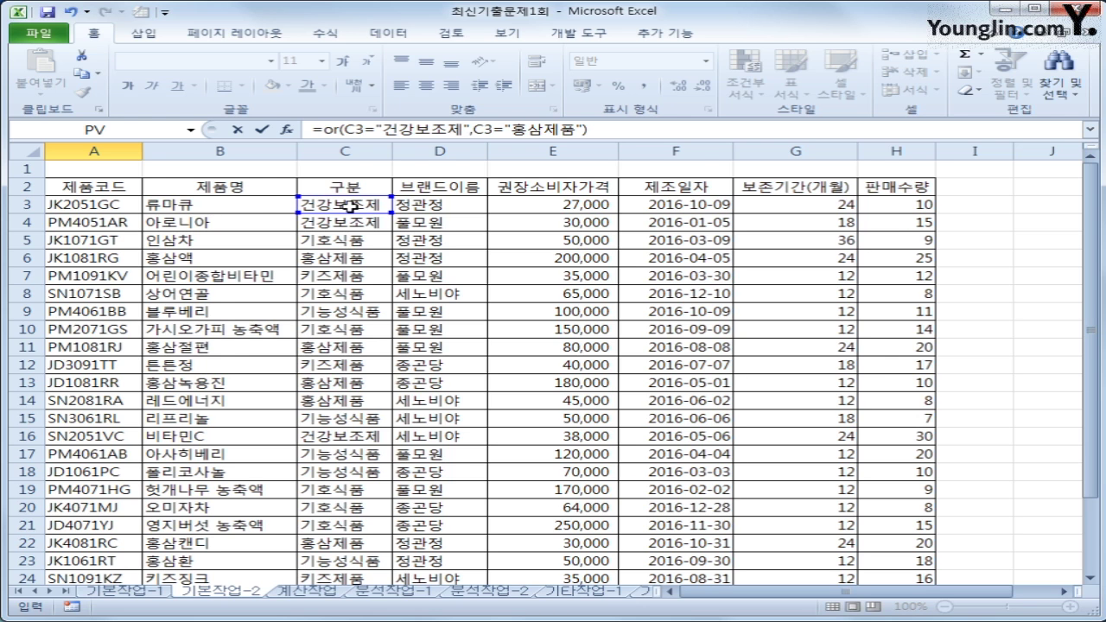
{"action": "key", "text": "Return"}
{"action": "key", "text": "Up"}
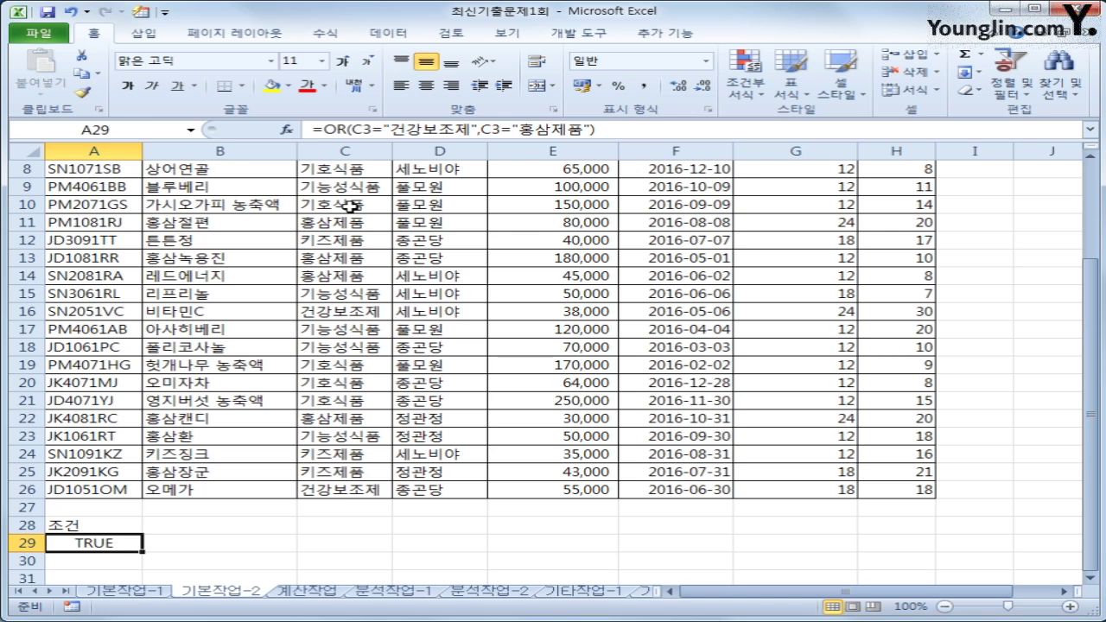
- Nest the OR expression in A29 as the first argument of an AND function, ready for a second argument
{"action": "key", "text": "F2"}
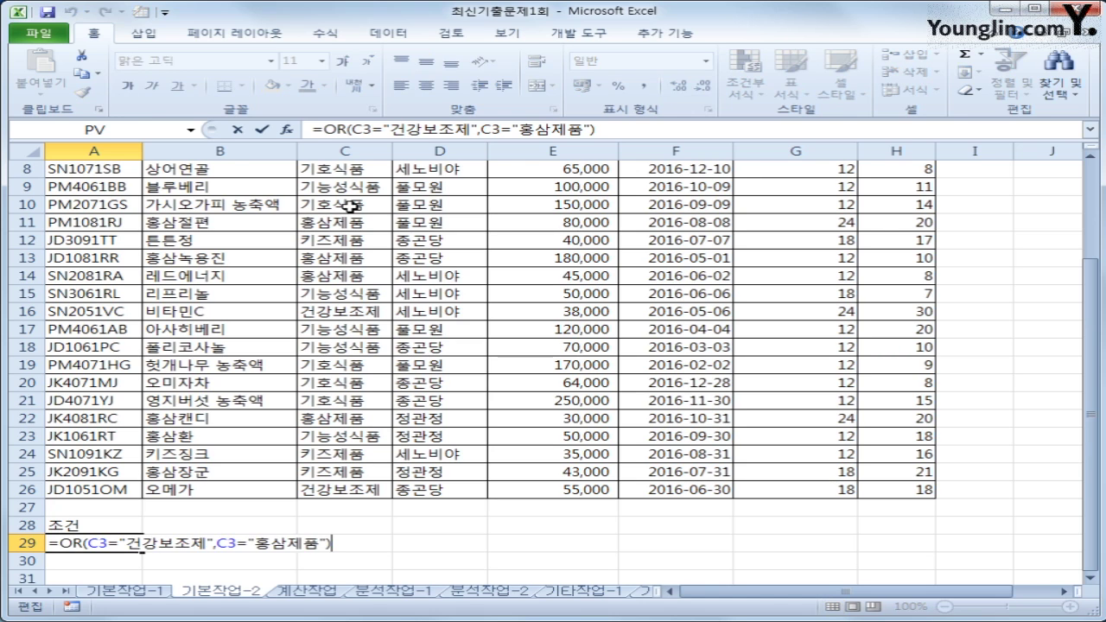
{"action": "key", "text": "Home"}
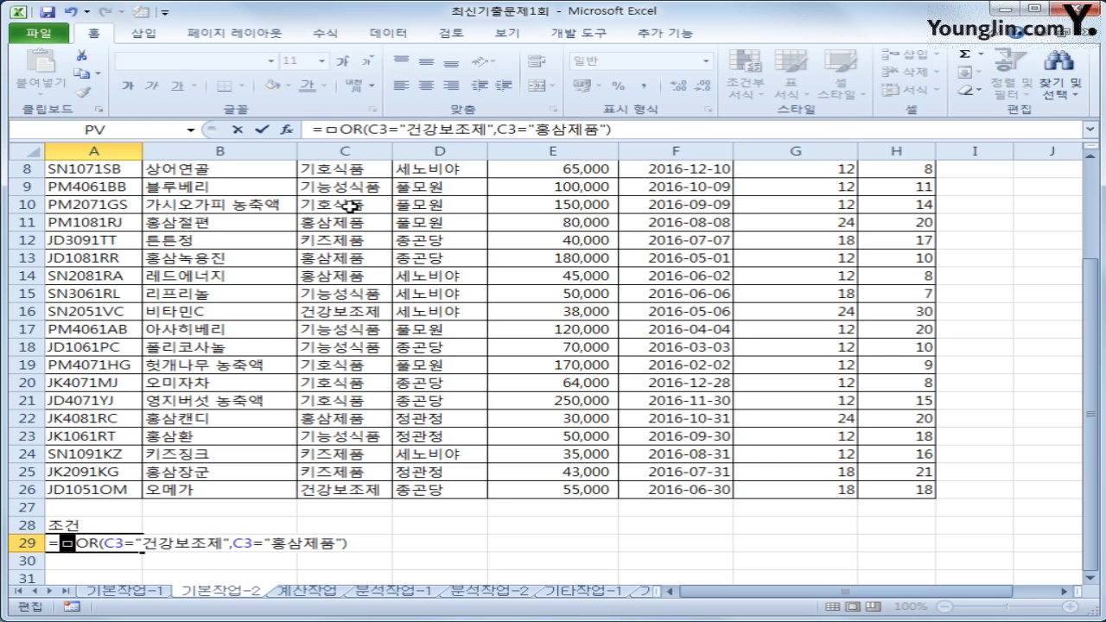
{"action": "key", "text": "Right"}
{"action": "type", "text": "and("}
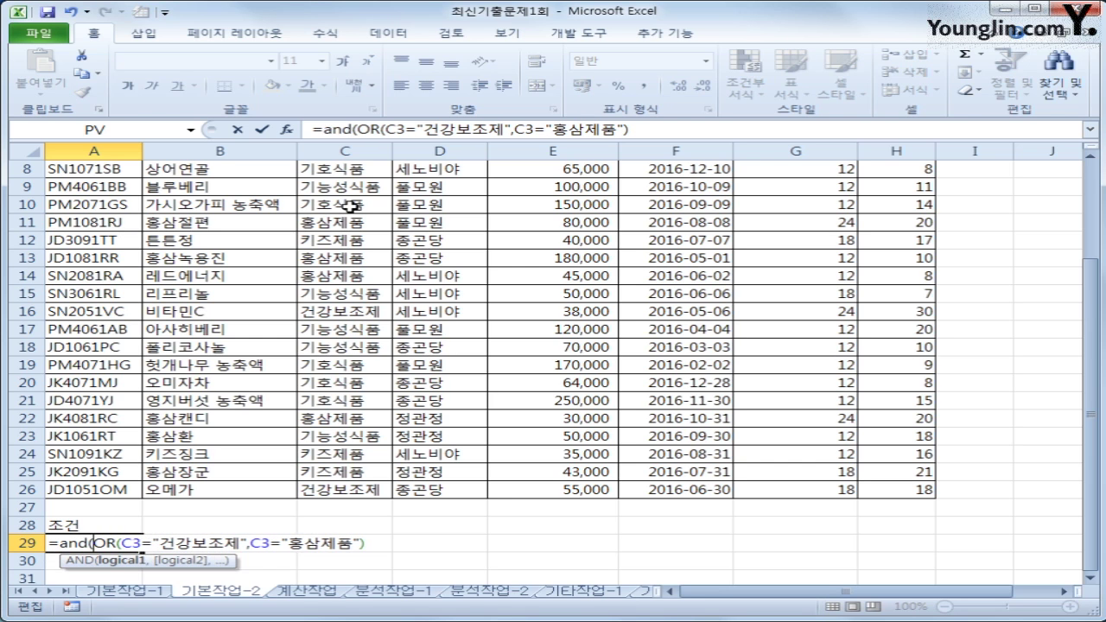
{"action": "left_click", "coordinate": [659, 128]}
{"action": "type", "text": ","}
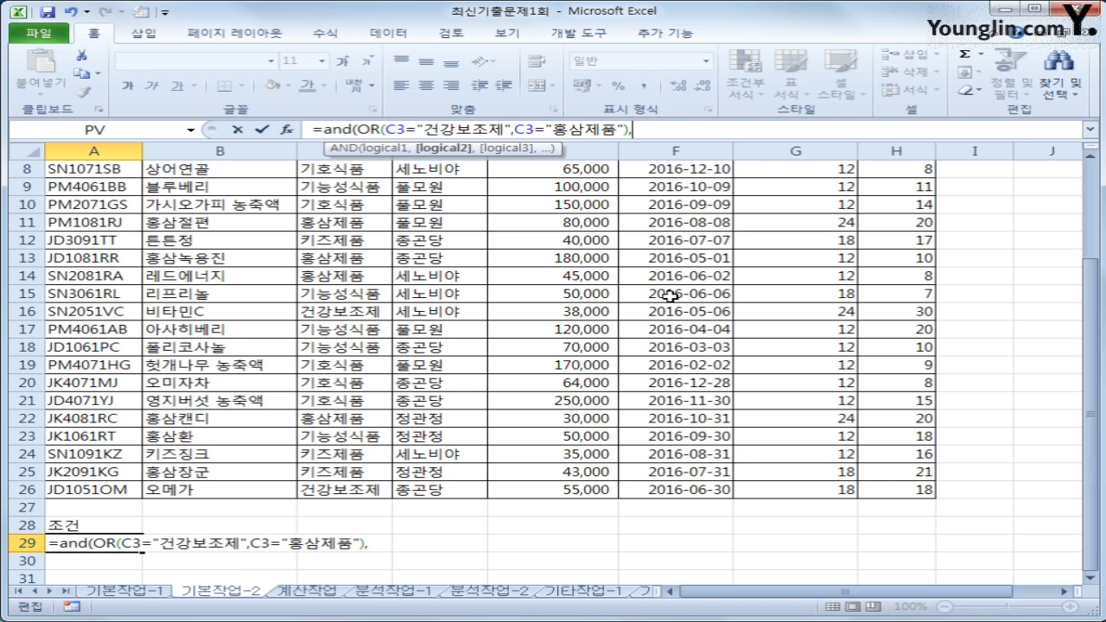
- Add H3>AVERAGE($H$3:$H$26) as the second AND argument in A29 and commit the formula
{"action": "left_click_drag", "start_coordinate": [1092, 405], "coordinate": [1093, 313]}
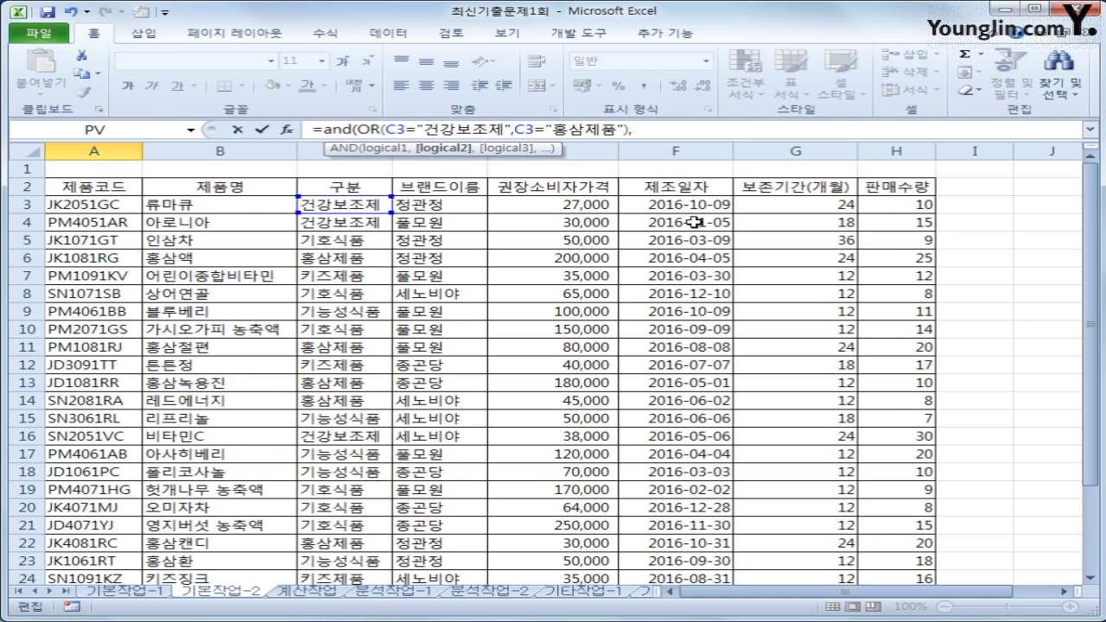
{"action": "left_click", "coordinate": [885, 208]}
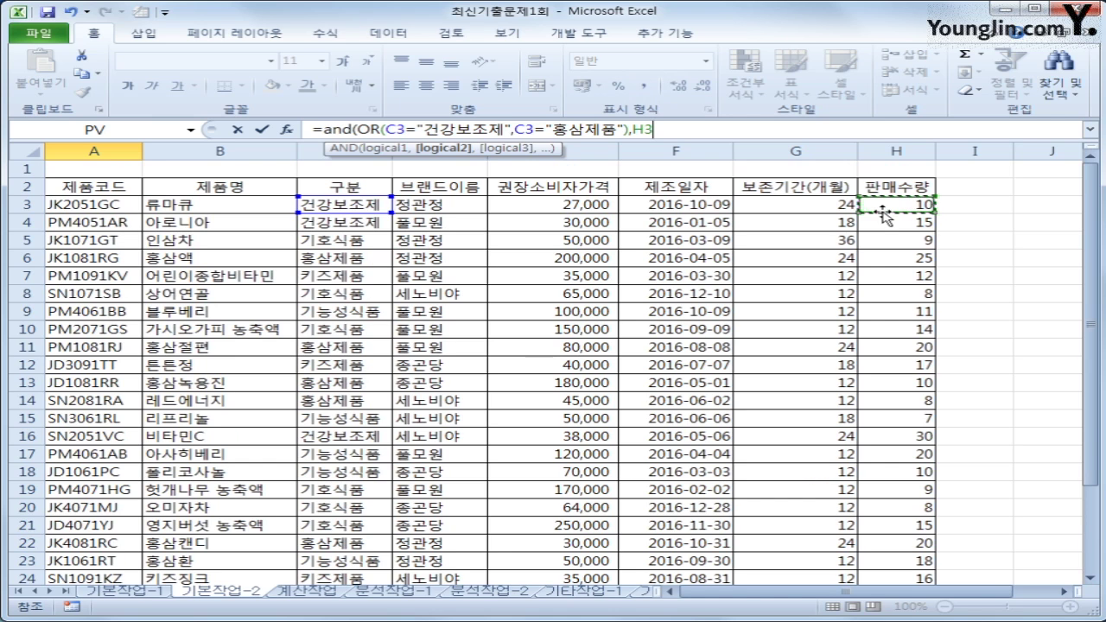
{"action": "type", "text": ">ave"}
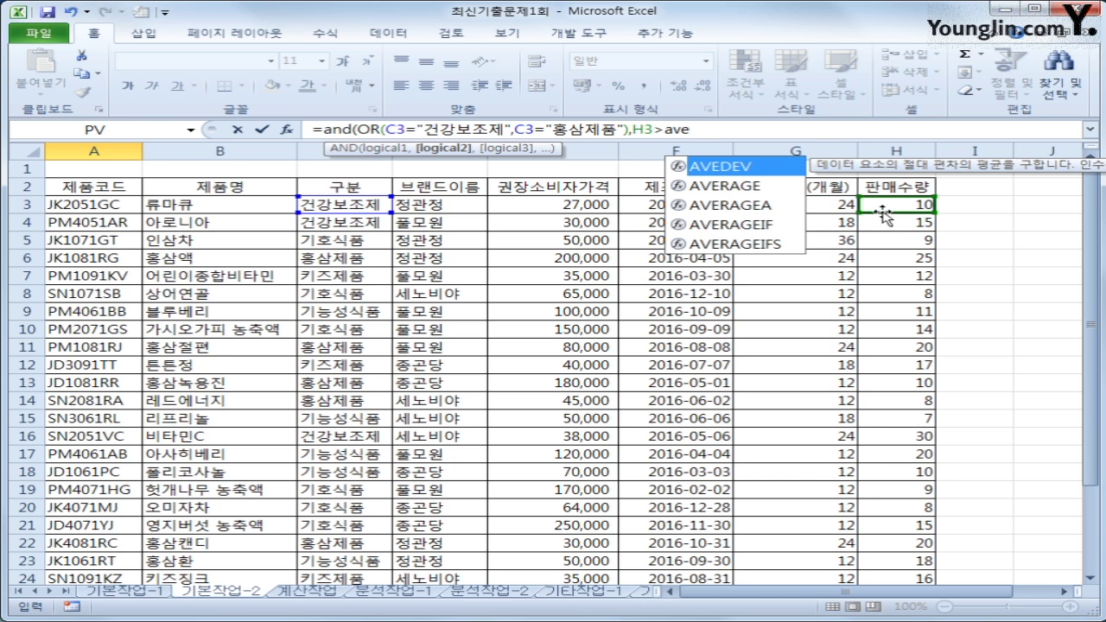
{"action": "key", "text": "Down"}
{"action": "key", "text": "Tab"}
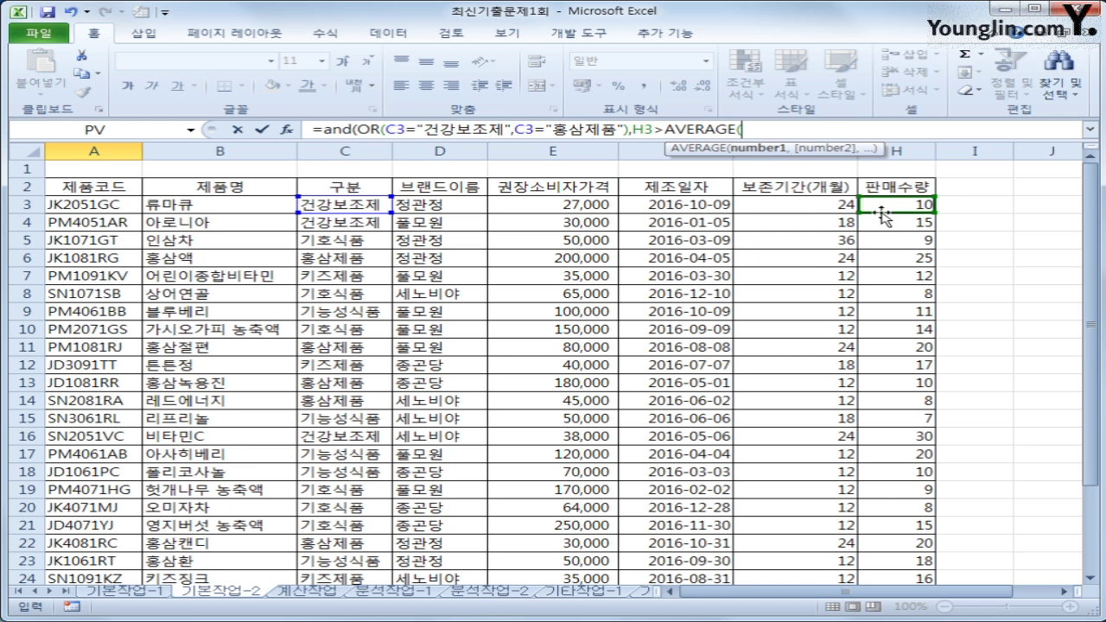
{"action": "left_click_drag", "start_coordinate": [882, 210], "coordinate": [906, 544]}
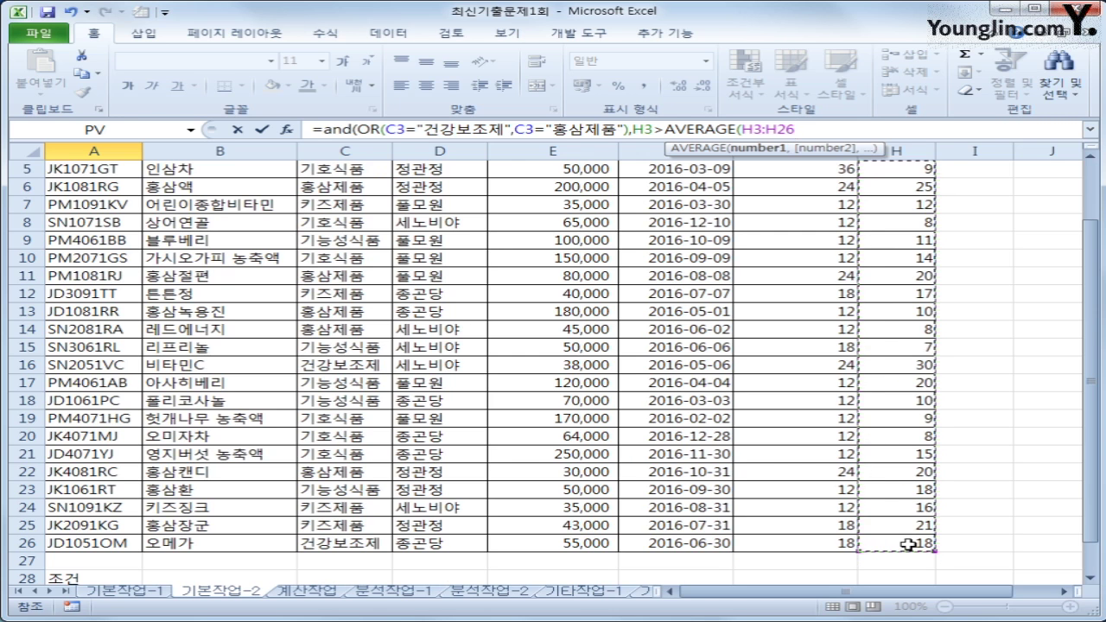
{"action": "key", "text": "F4"}
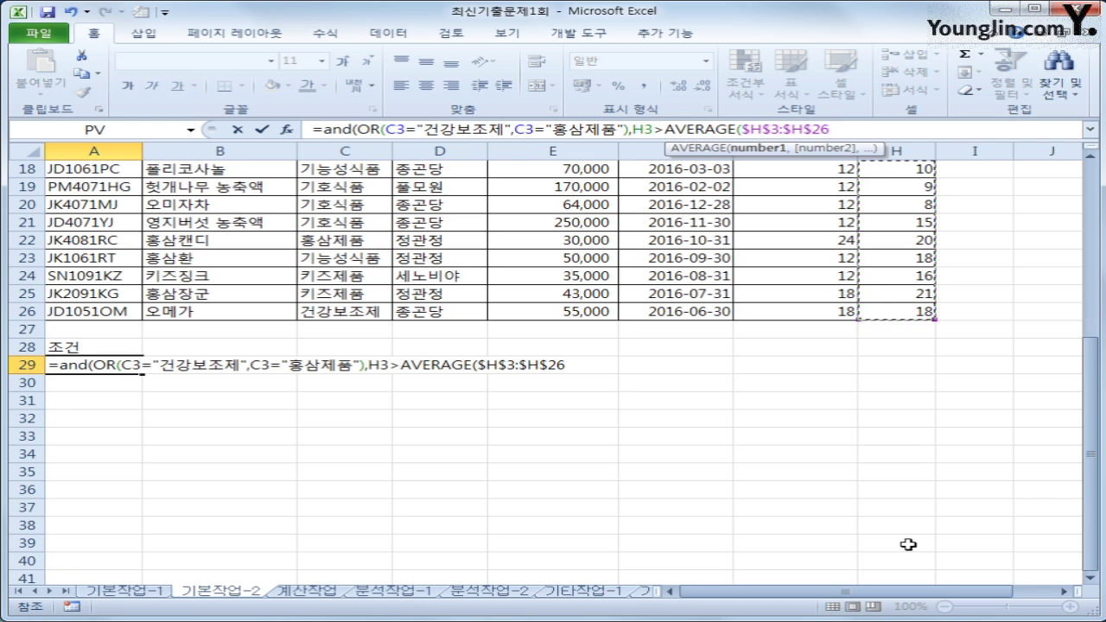
{"action": "type", "text": "))"}
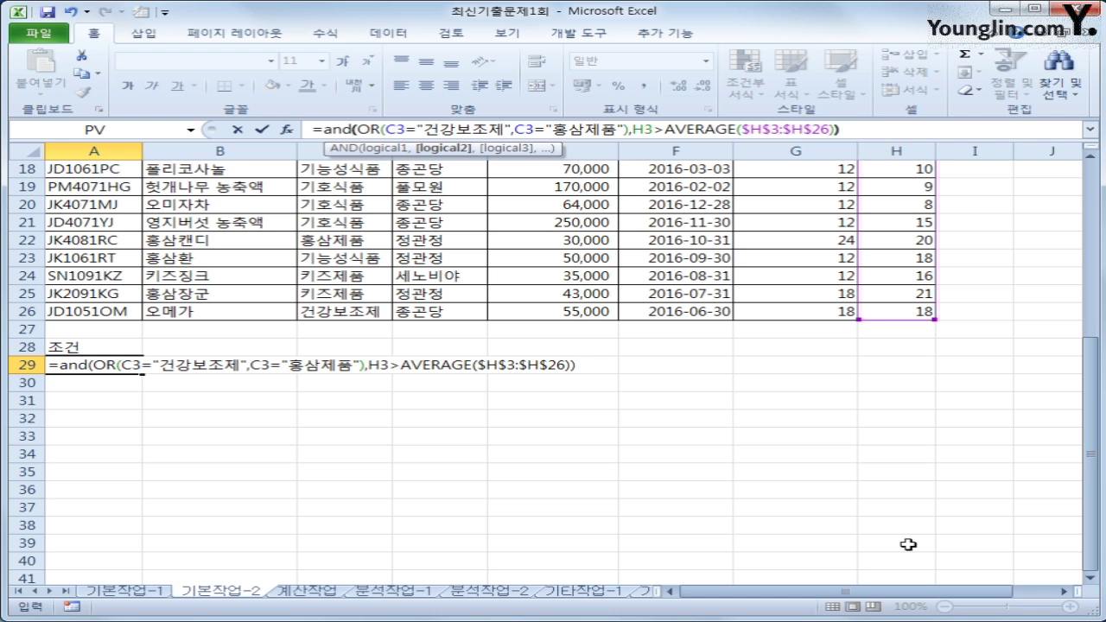
{"action": "key", "text": "Return"}
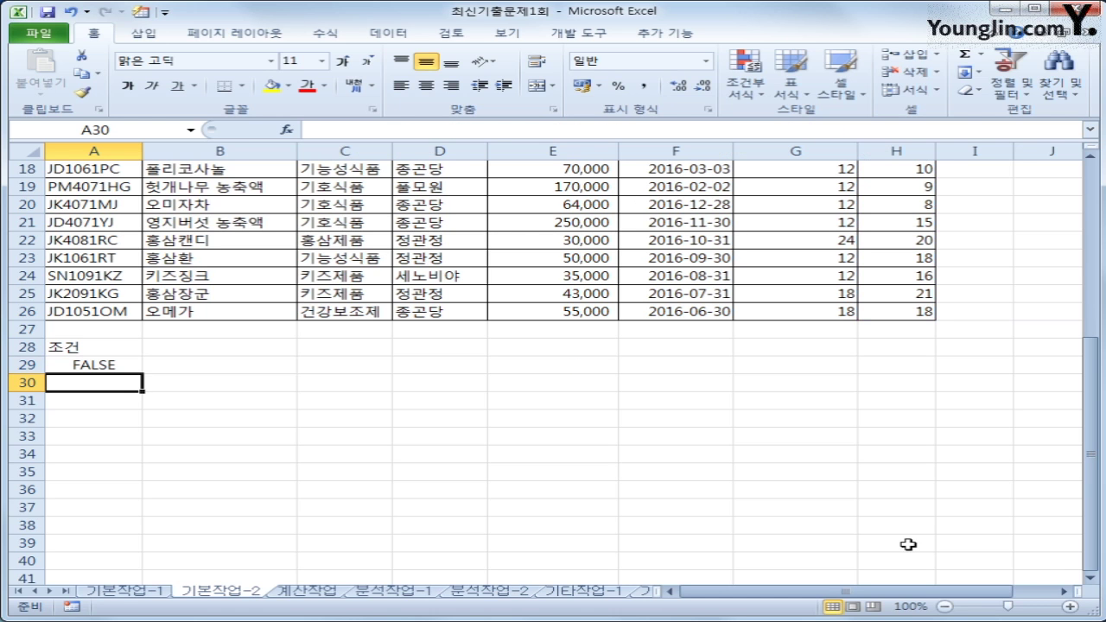
- Start an advanced filter on the product list A2:H26 with A28:A29 as the criteria range
{"action": "scroll", "coordinate": [907, 544], "scroll_direction": "up", "scroll_amount": 4}
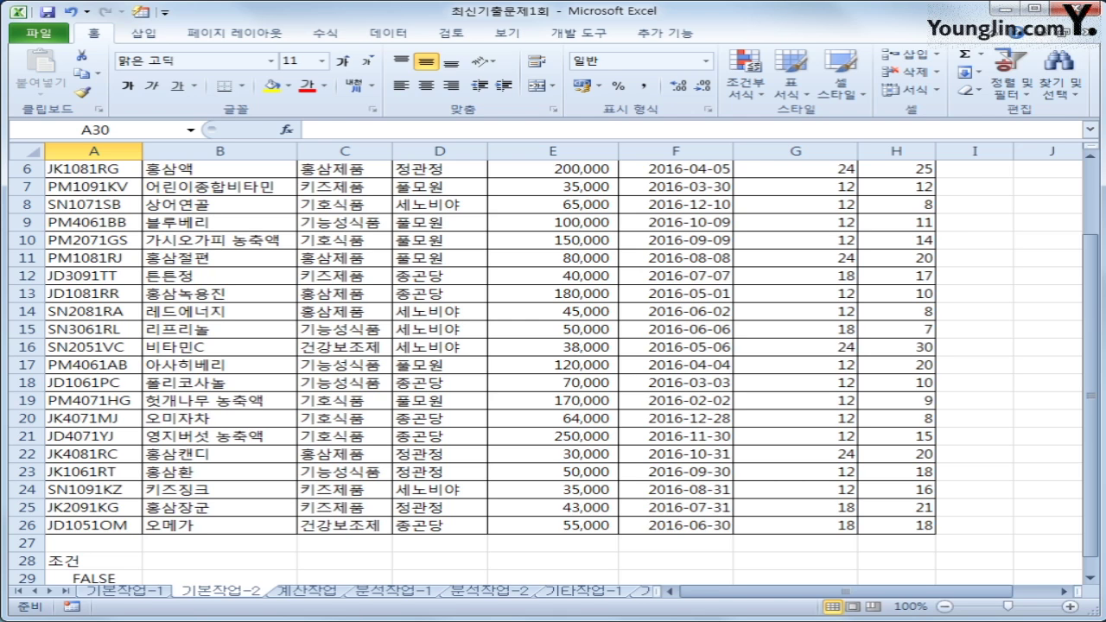
{"action": "left_click", "coordinate": [313, 316]}
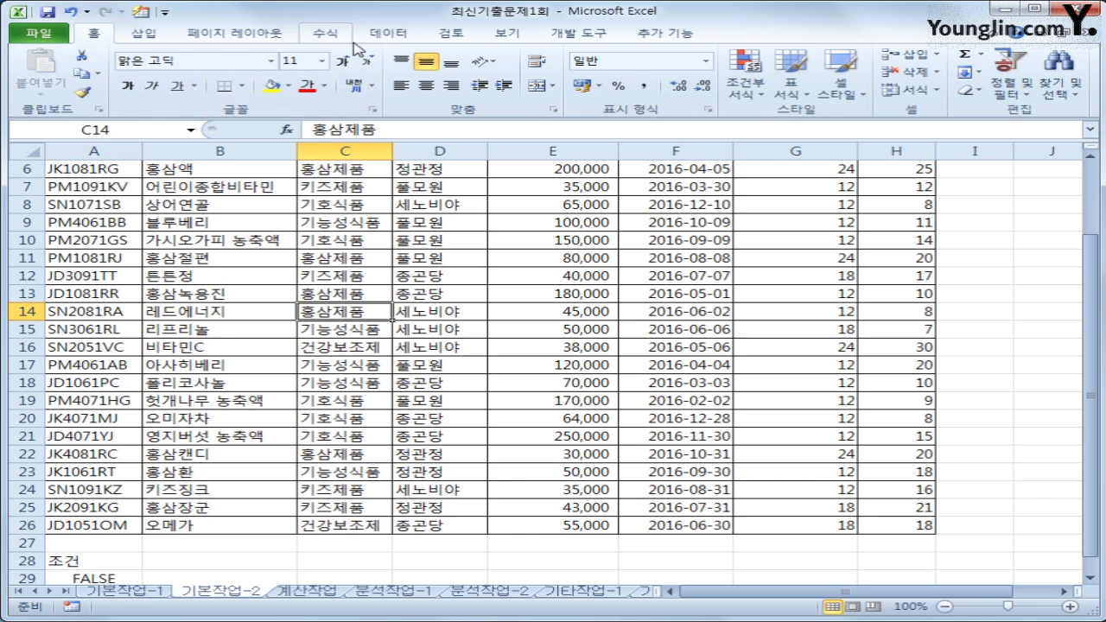
{"action": "left_click", "coordinate": [386, 32]}
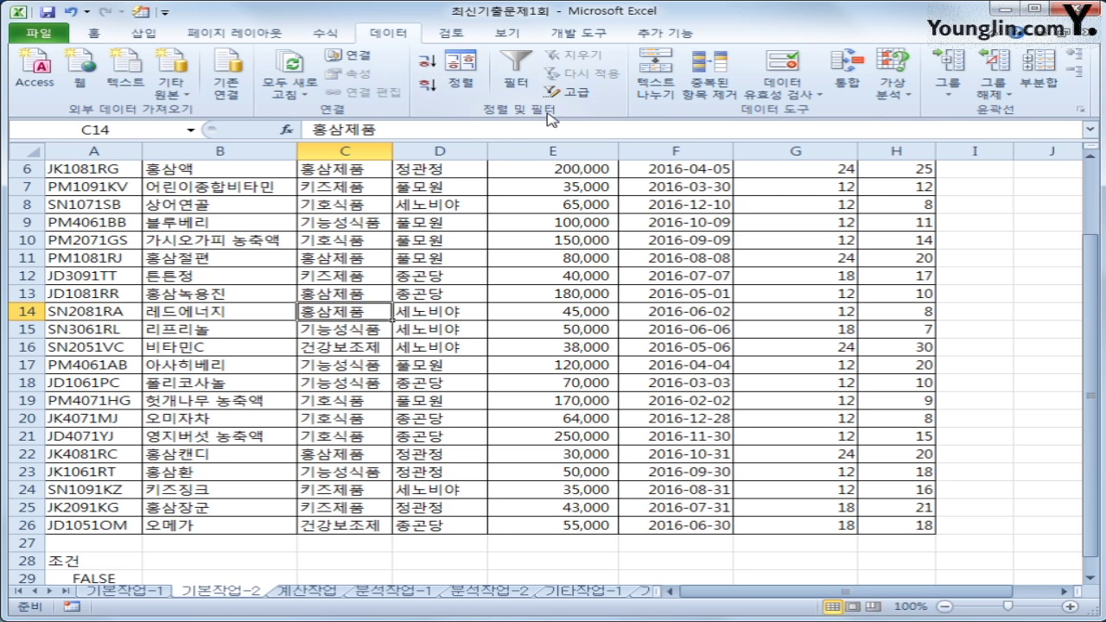
{"action": "left_click", "coordinate": [576, 91]}
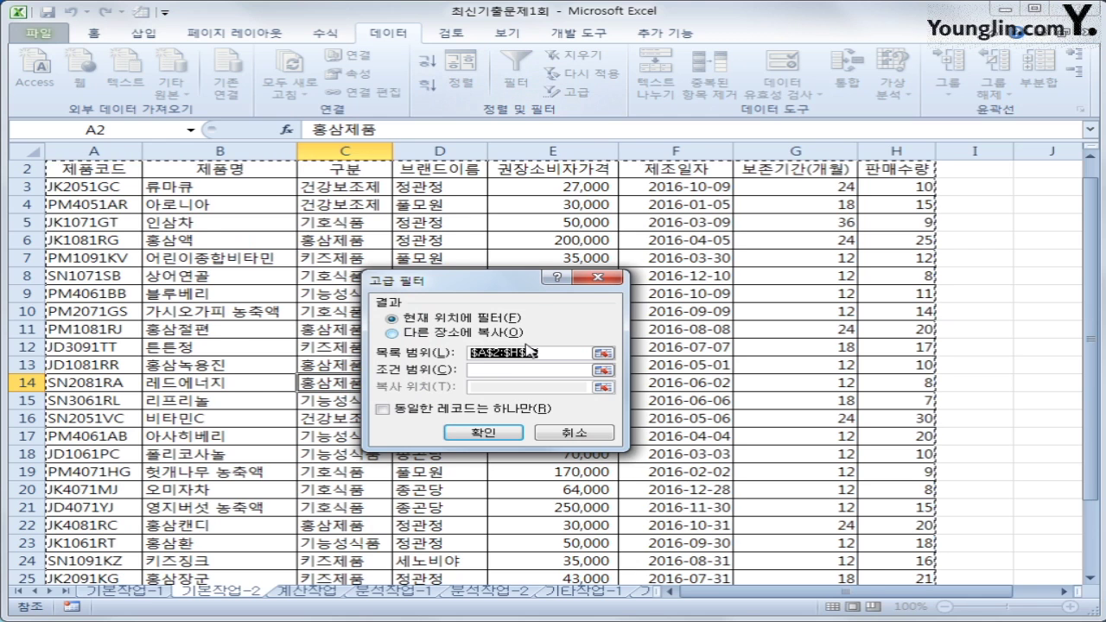
{"action": "left_click", "coordinate": [531, 370]}
{"action": "scroll", "coordinate": [530, 372], "scroll_direction": "down", "scroll_amount": 3}
{"action": "left_click_drag", "start_coordinate": [97, 473], "coordinate": [100, 488]}
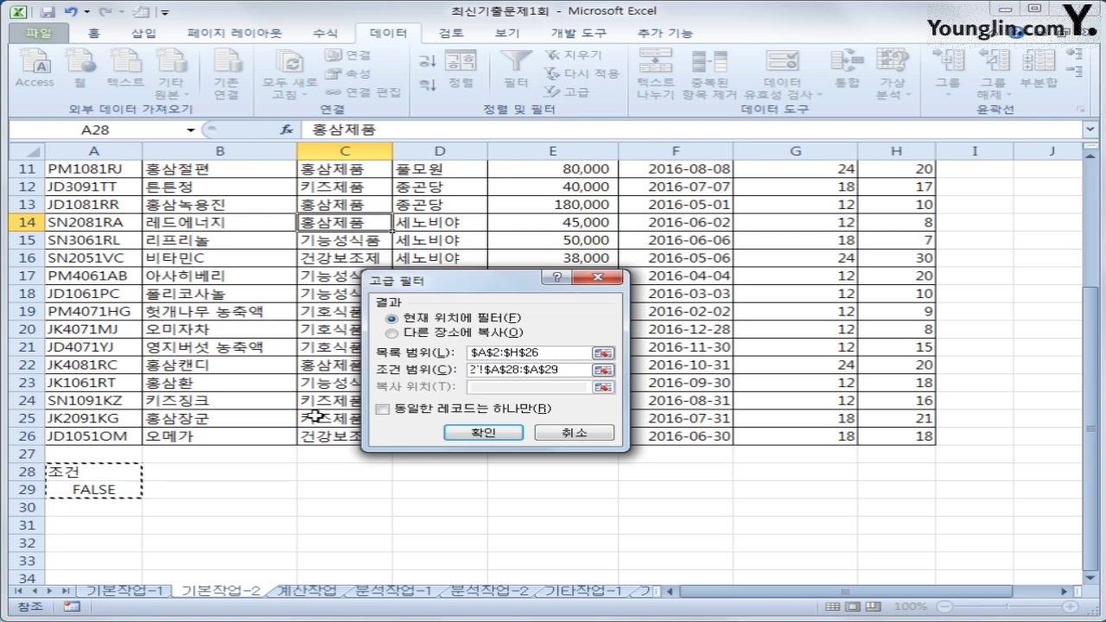
- Send the advanced filter results to another location starting at A31, run the filter, and check the criteria formula in A29
{"action": "left_click", "coordinate": [416, 333]}
{"action": "left_click", "coordinate": [484, 390]}
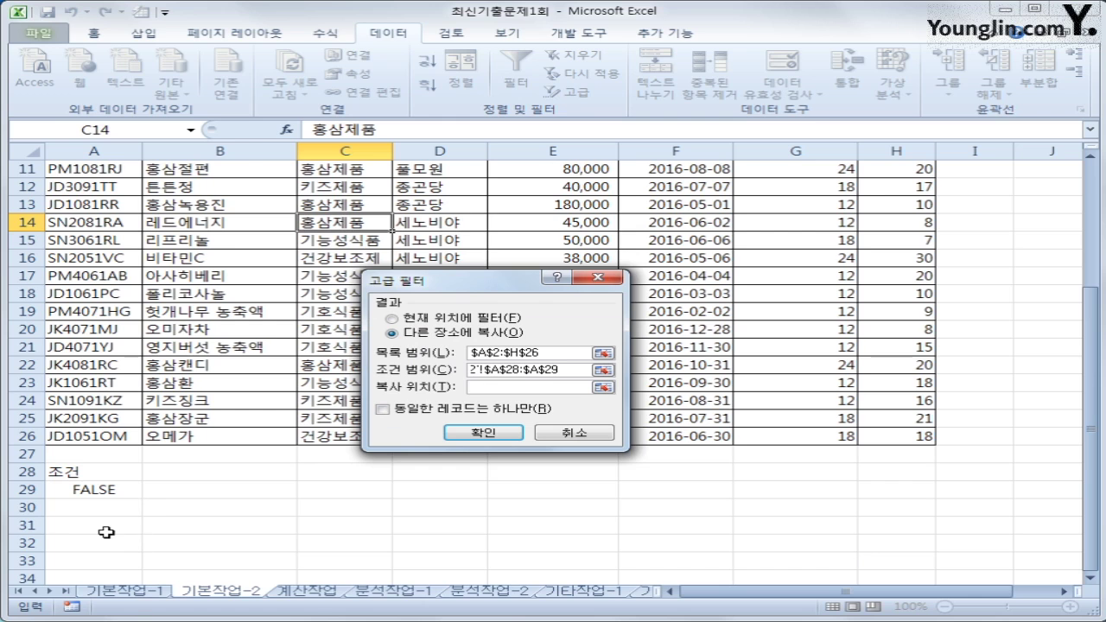
{"action": "left_click", "coordinate": [105, 530]}
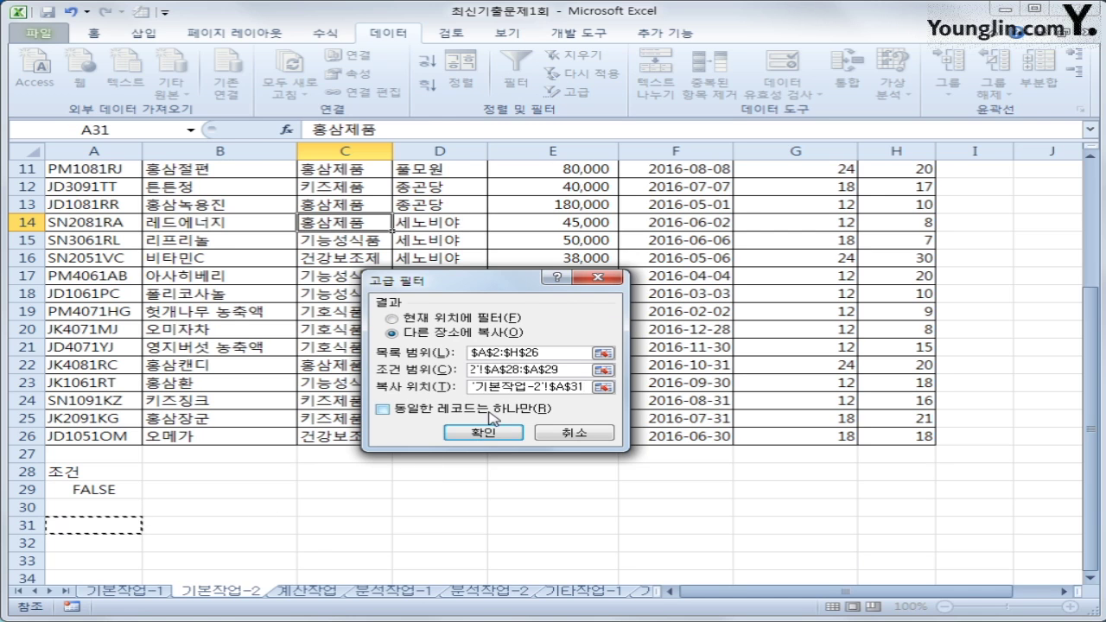
{"action": "left_click", "coordinate": [489, 432]}
{"action": "scroll", "coordinate": [494, 432], "scroll_direction": "down", "scroll_amount": 5}
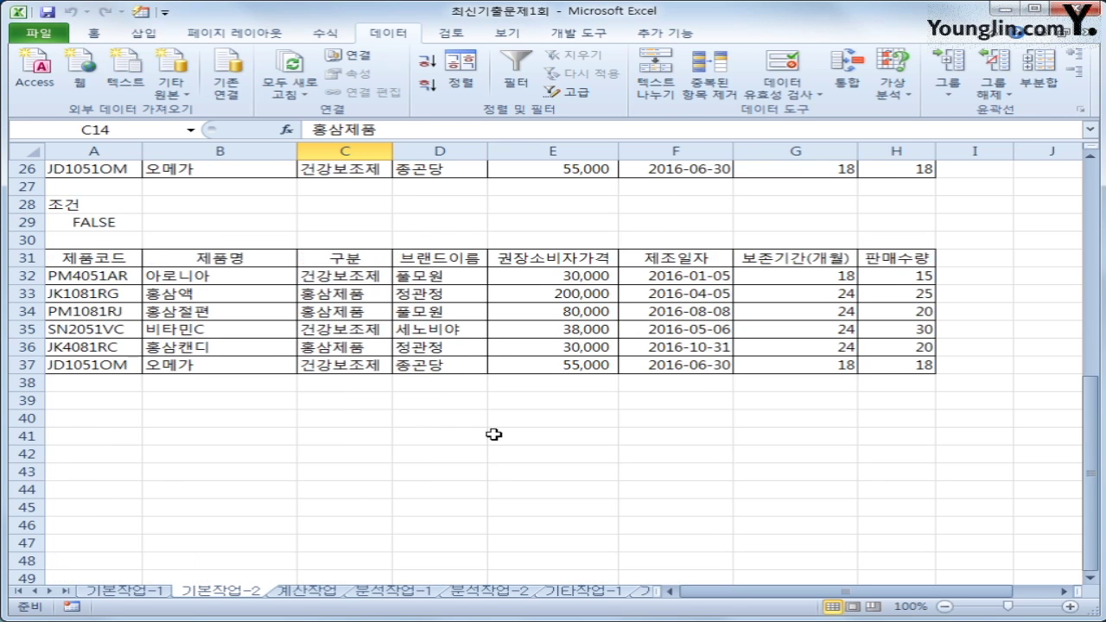
{"action": "scroll", "coordinate": [493, 431], "scroll_direction": "up", "scroll_amount": 3}
{"action": "left_click", "coordinate": [102, 385]}
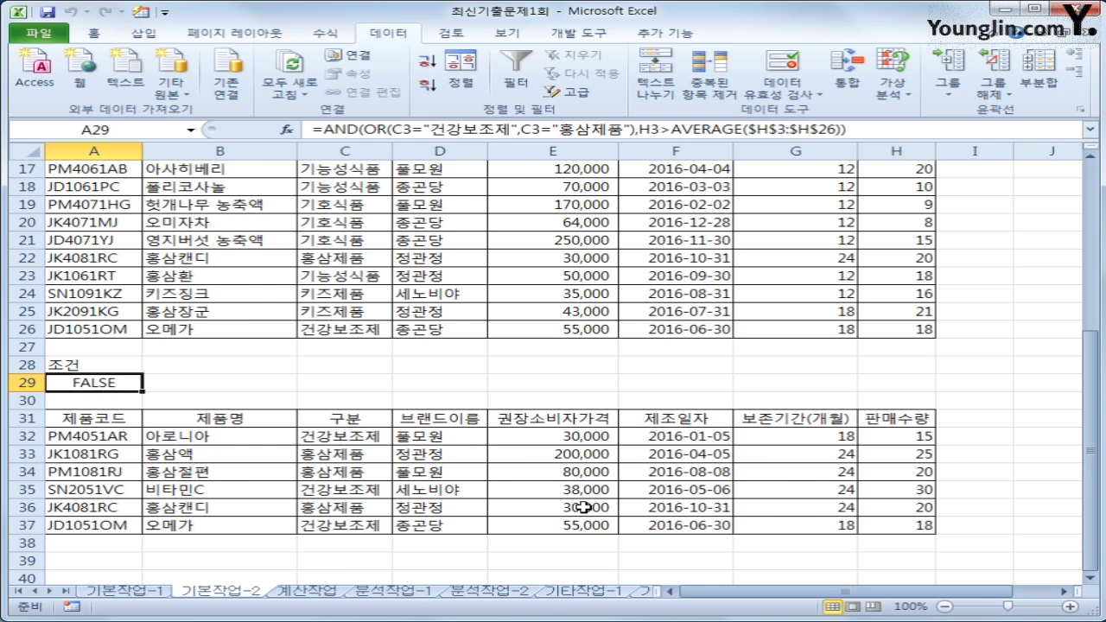
- Start a new conditional formatting rule for A3:H26 that uses a formula to determine which cells to format
{"action": "scroll", "coordinate": [583, 507], "scroll_direction": "up", "scroll_amount": 5}
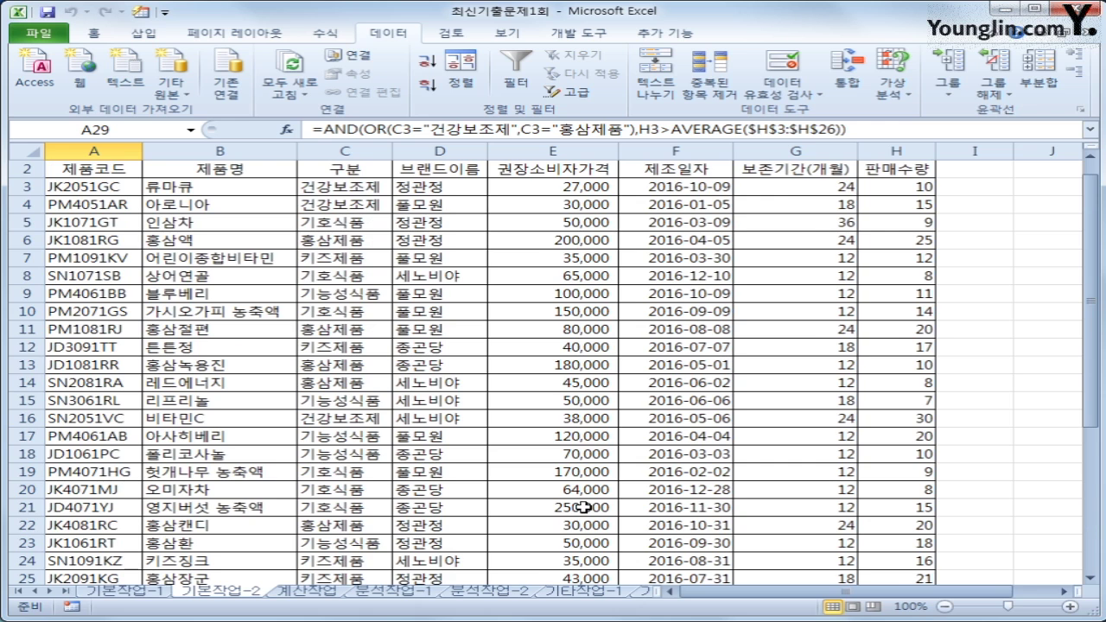
{"action": "scroll", "coordinate": [584, 507], "scroll_direction": "up", "scroll_amount": 1}
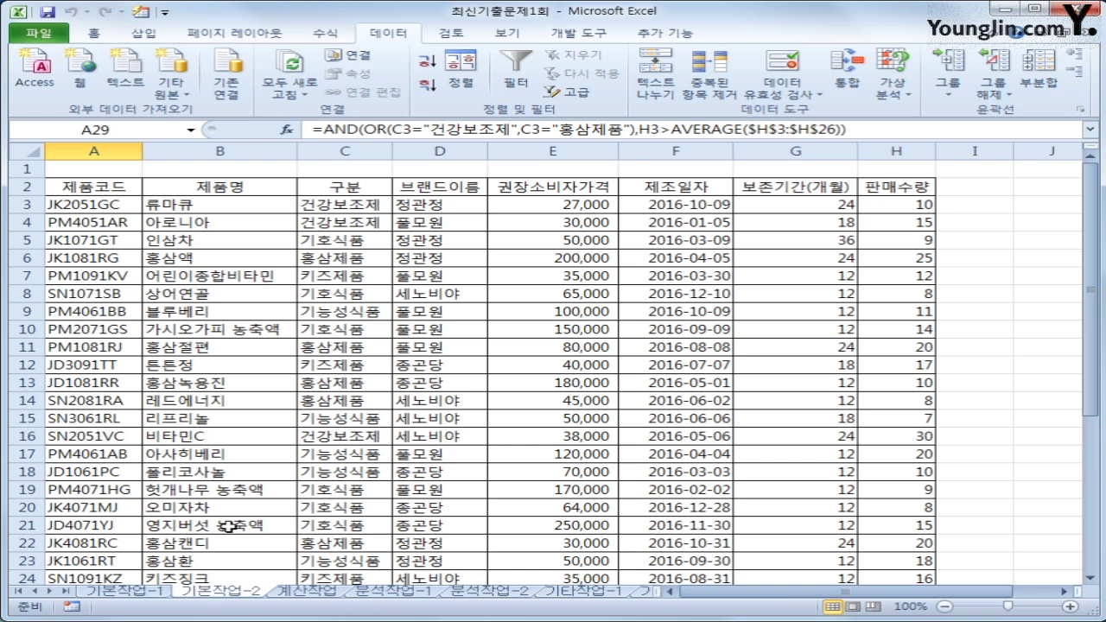
{"action": "left_click_drag", "start_coordinate": [126, 188], "coordinate": [913, 190]}
{"action": "left_click", "coordinate": [102, 205]}
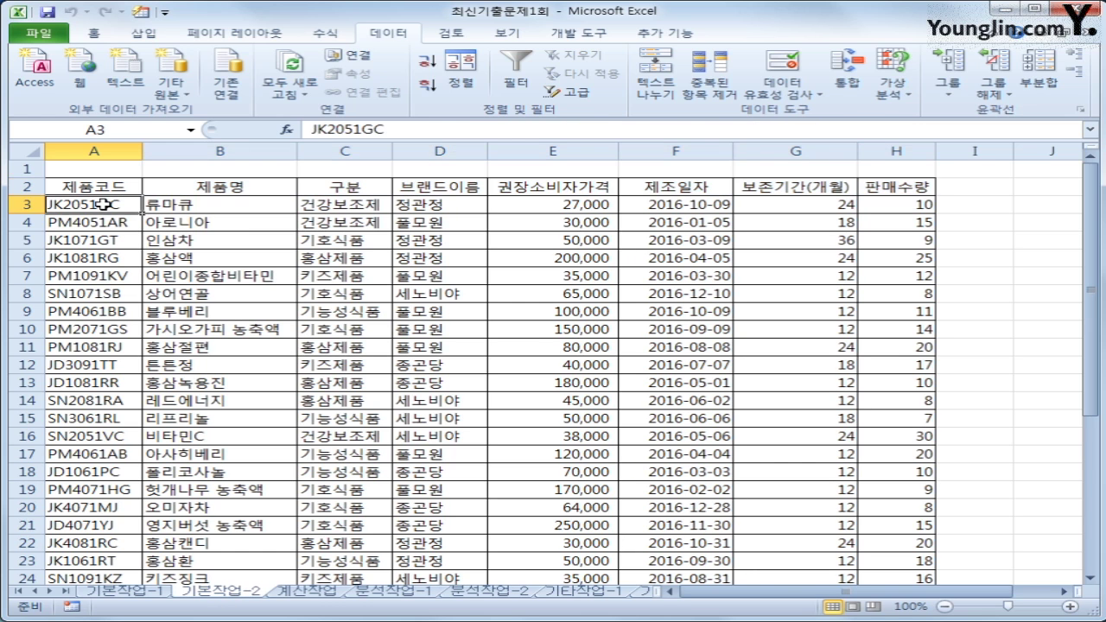
{"action": "left_click_drag", "start_coordinate": [101, 205], "coordinate": [916, 531]}
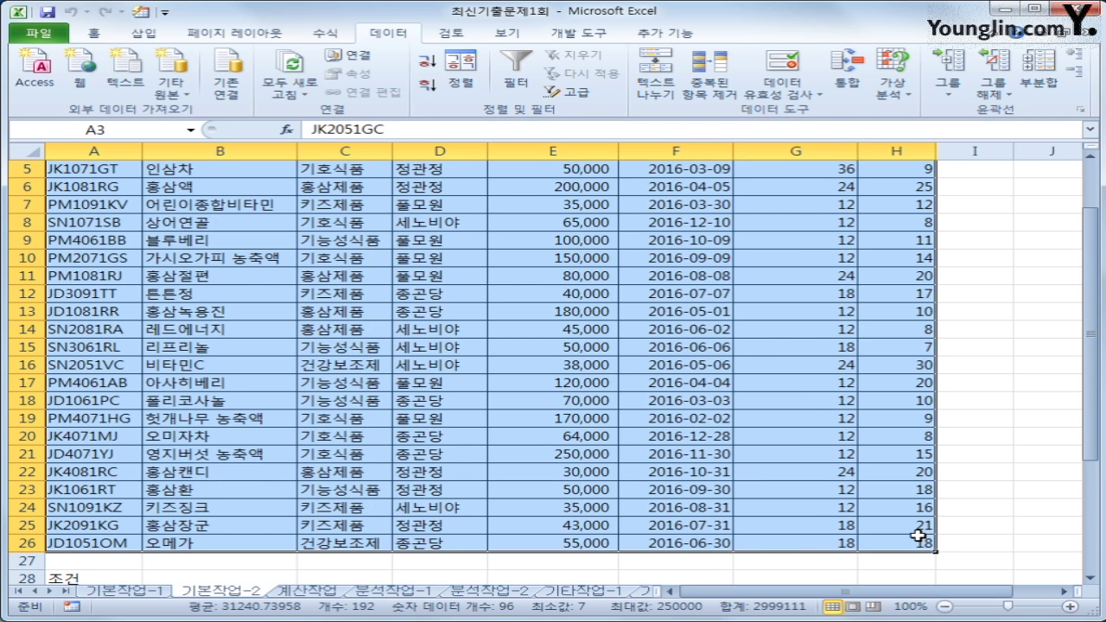
{"action": "scroll", "coordinate": [900, 537], "scroll_direction": "up", "scroll_amount": 1}
{"action": "left_click", "coordinate": [95, 37]}
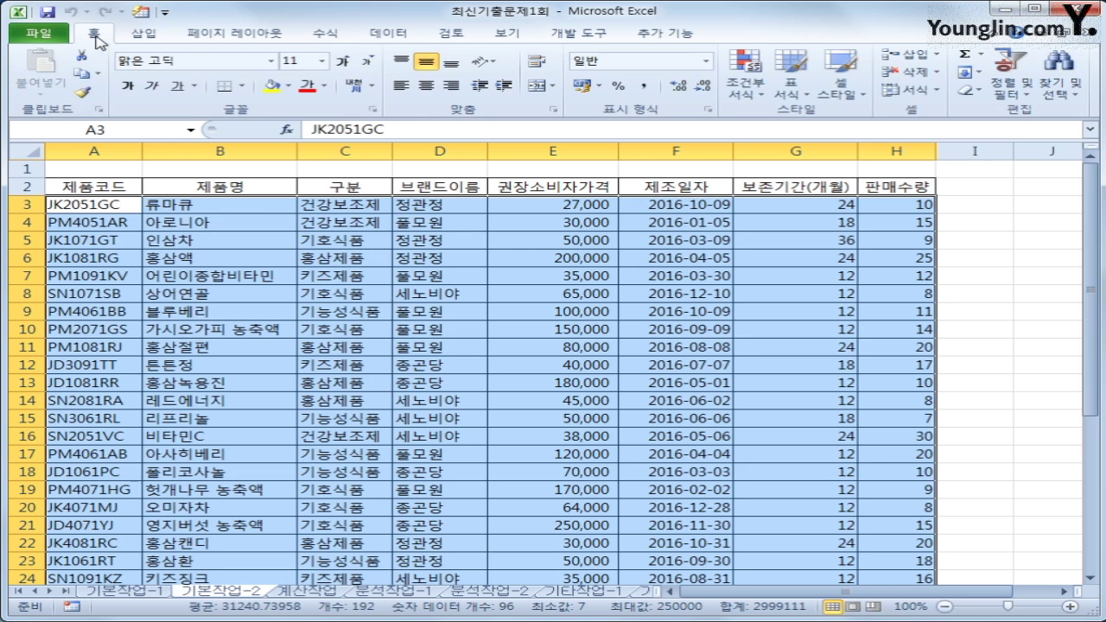
{"action": "left_click", "coordinate": [746, 95]}
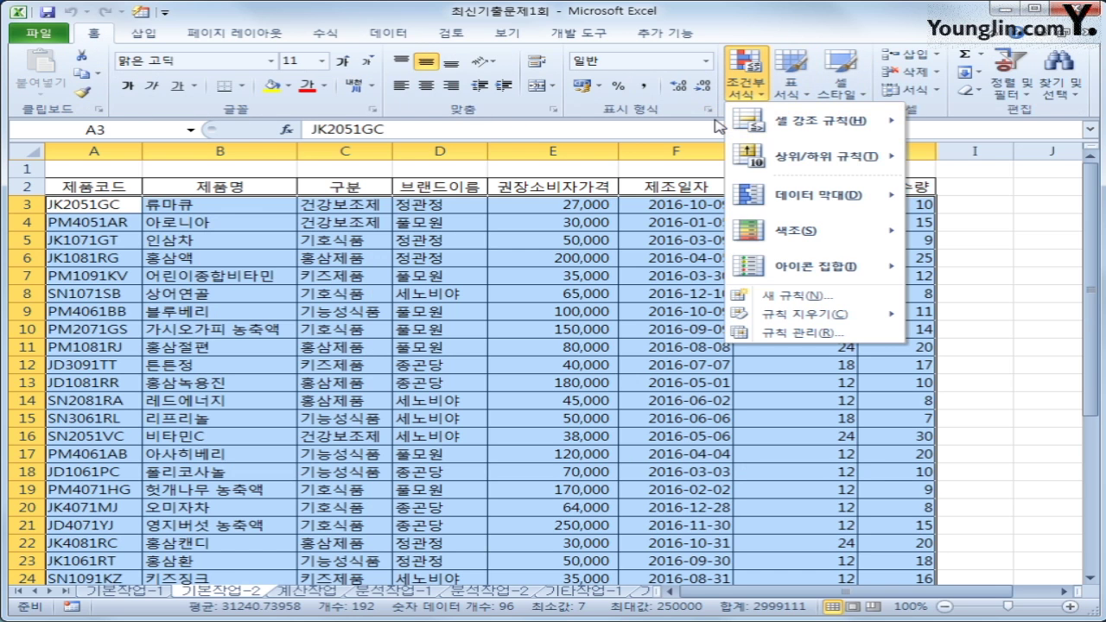
{"action": "left_click", "coordinate": [807, 304]}
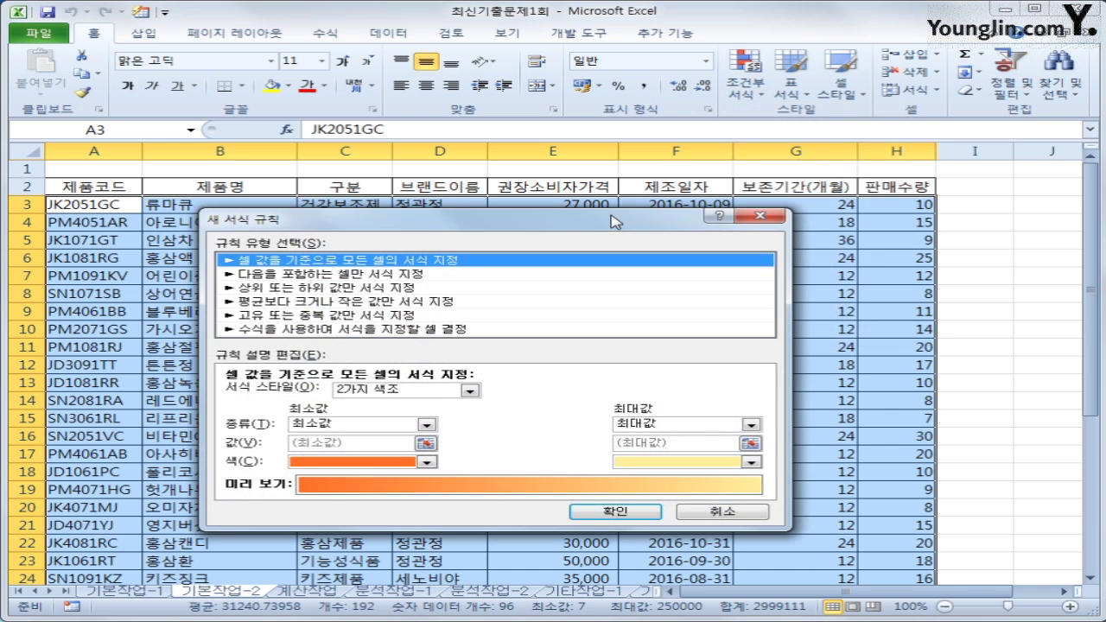
{"action": "left_click_drag", "start_coordinate": [617, 214], "coordinate": [656, 170]}
{"action": "left_click", "coordinate": [571, 278]}
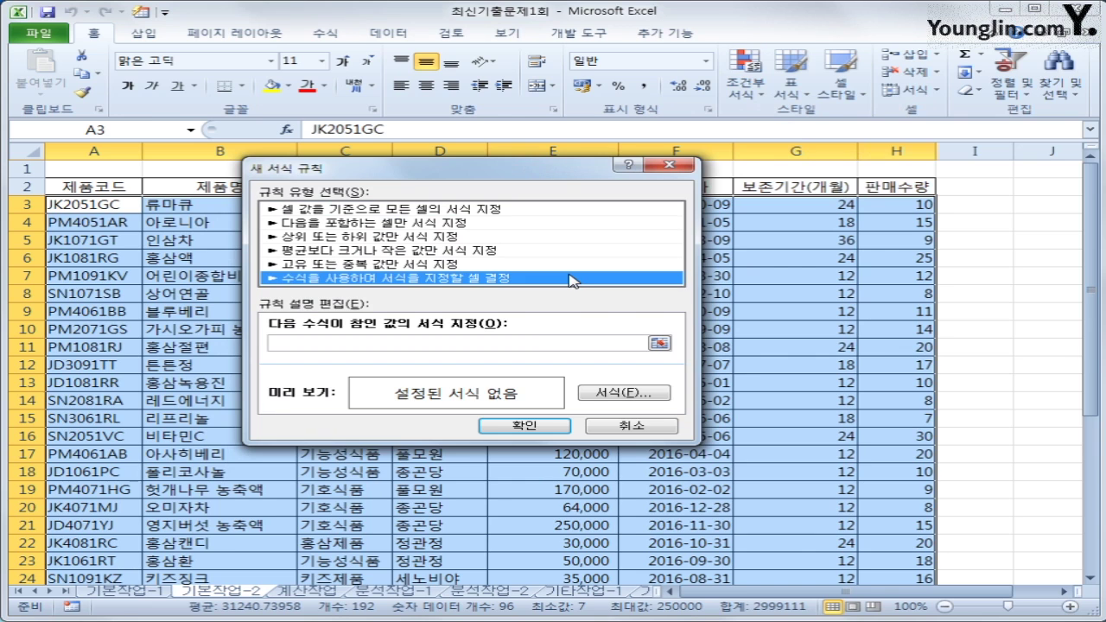
- Start an AND formula in the formatting rule whose first condition is $C3="건강보조제", with only the column locked
{"action": "left_click", "coordinate": [530, 344]}
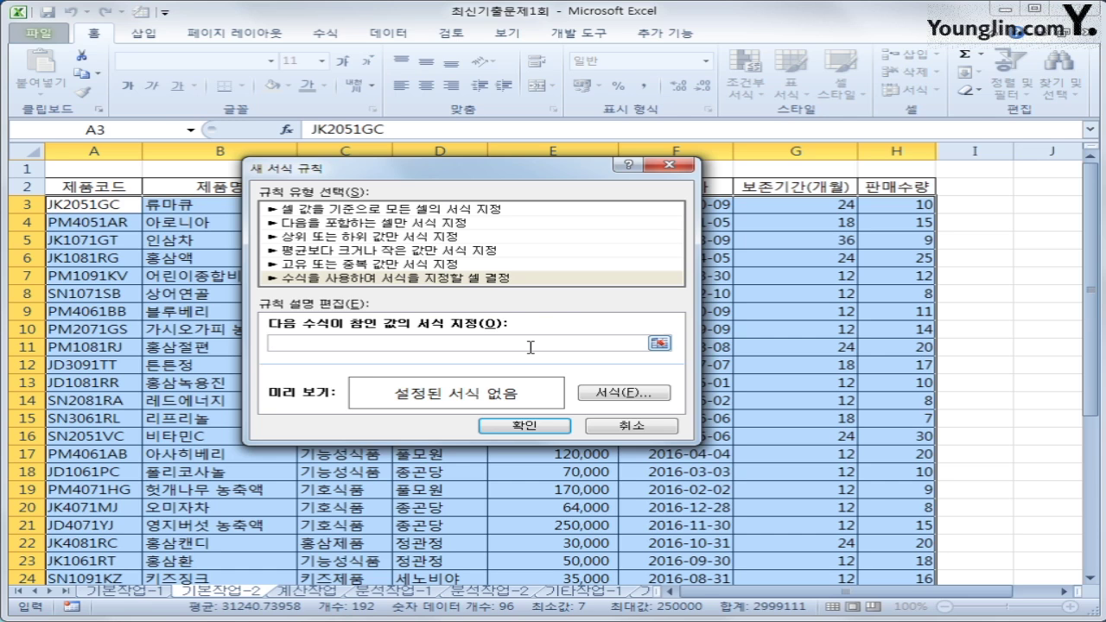
{"action": "type", "text": "ㅋ"}
{"action": "type", "text": "and"}
{"action": "type", "text": "("}
{"action": "left_click_drag", "start_coordinate": [503, 169], "coordinate": [691, 239]}
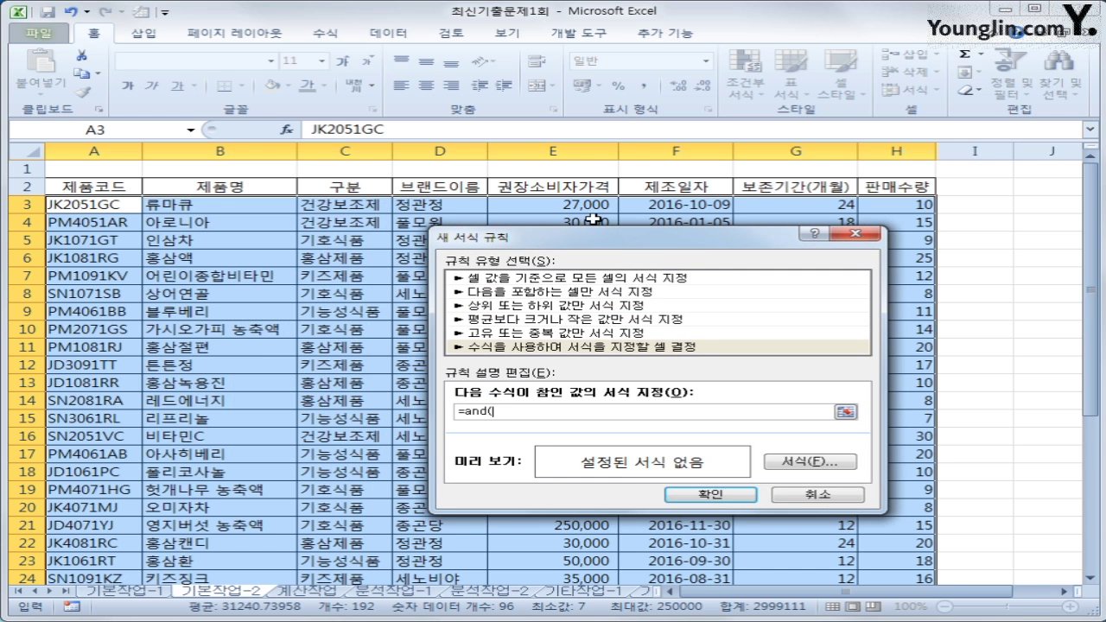
{"action": "left_click", "coordinate": [371, 200]}
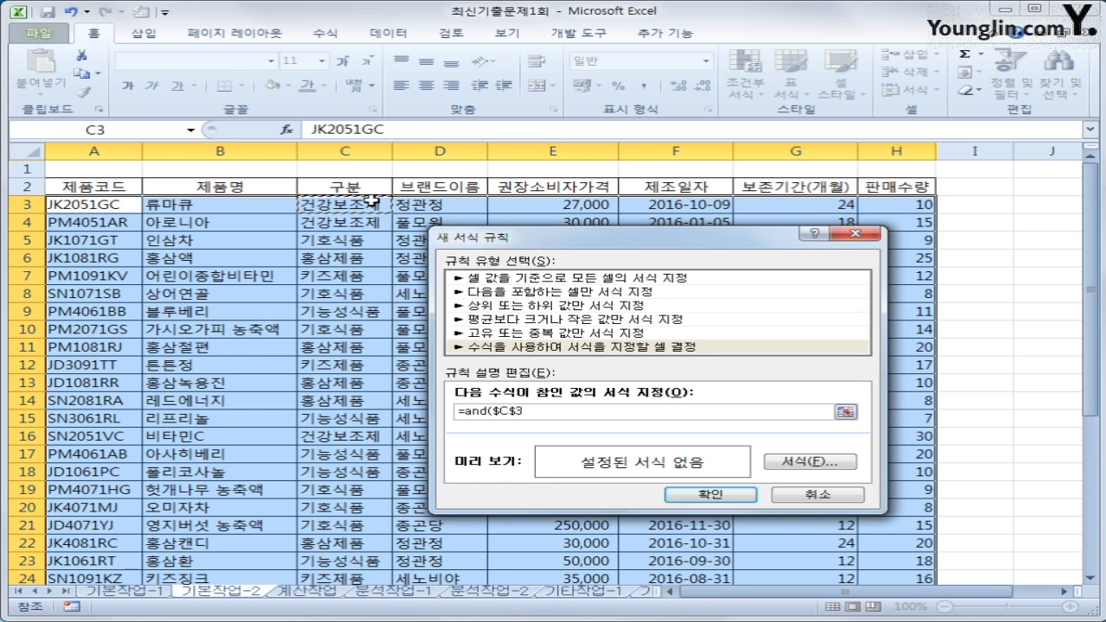
{"action": "key", "text": "F4"}
{"action": "key", "text": "F4"}
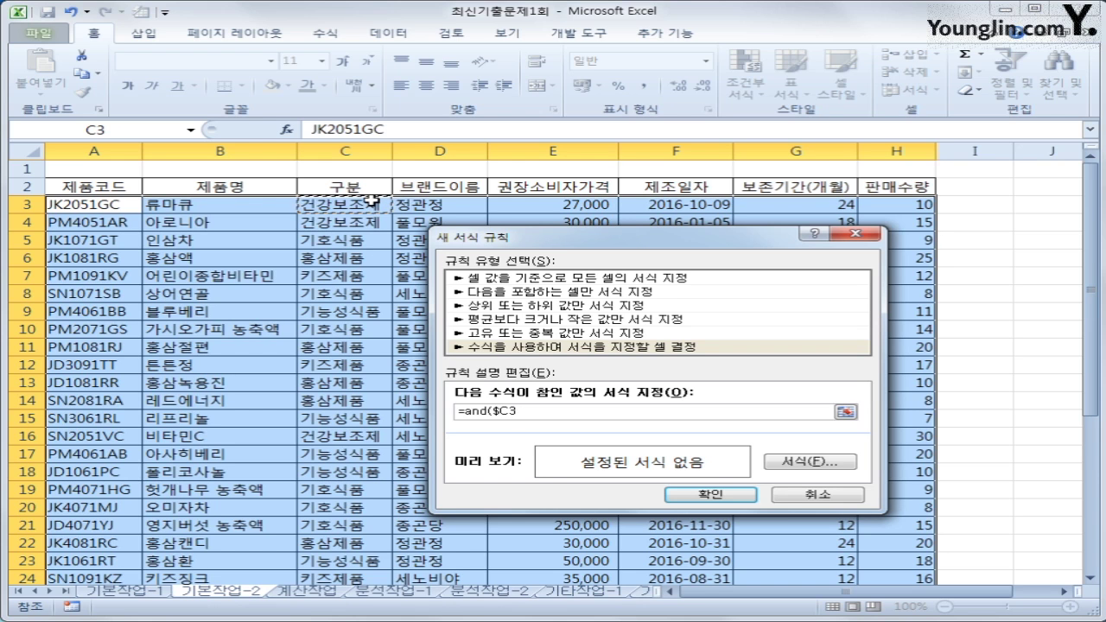
{"action": "type", "text": "=\"건강보조제\""}
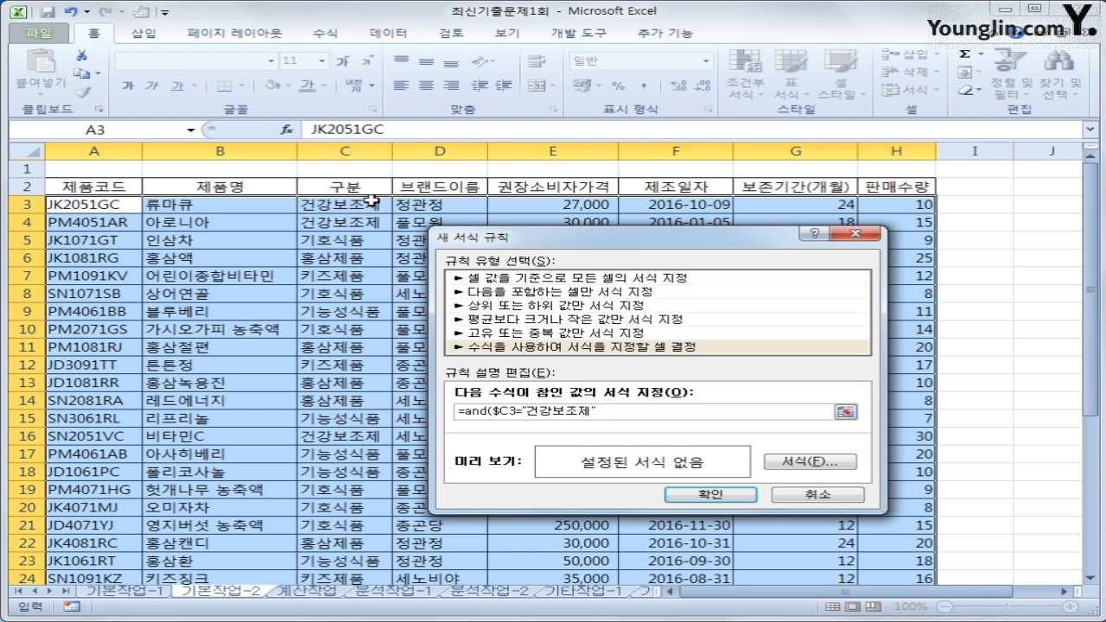
- Begin the rule formula's second condition as $H3>=LARGE(, with only the column of H3 locked
{"action": "type", "text": ","}
{"action": "left_click", "coordinate": [894, 203]}
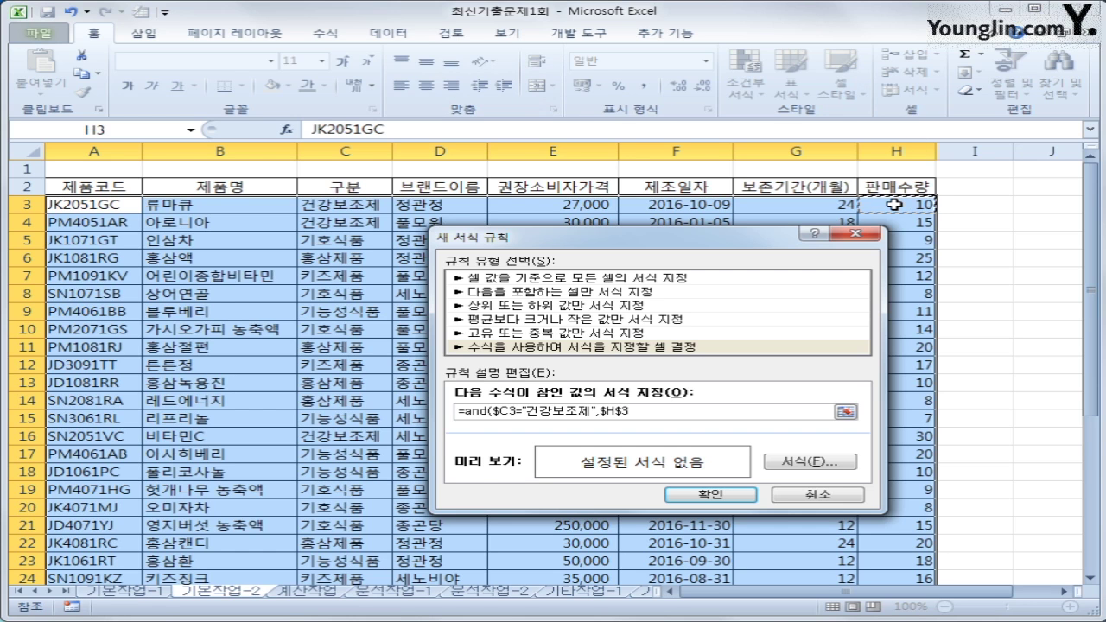
{"action": "key", "text": "F4"}
{"action": "key", "text": "F4"}
{"action": "type", "text": ">"}
{"action": "key", "text": "BackSpace"}
{"action": "type", "text": ">=large("}
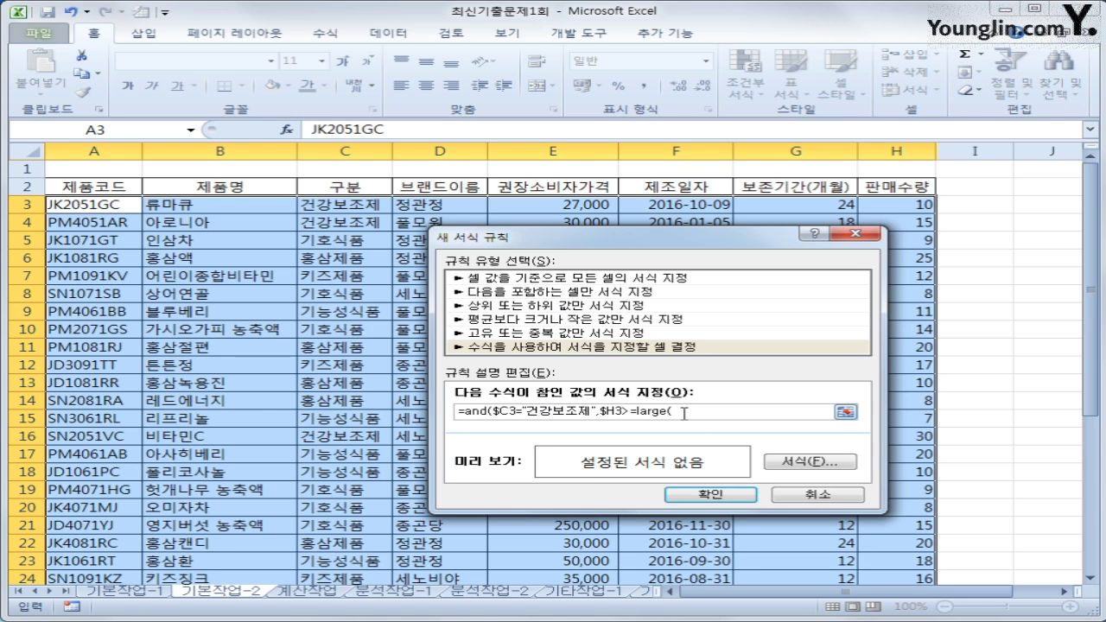
- Complete the LARGE function with range $H$3:$H$26 and rank 12, keeping >= as the comparison with $H3
{"action": "left_click_drag", "start_coordinate": [895, 205], "coordinate": [890, 551]}
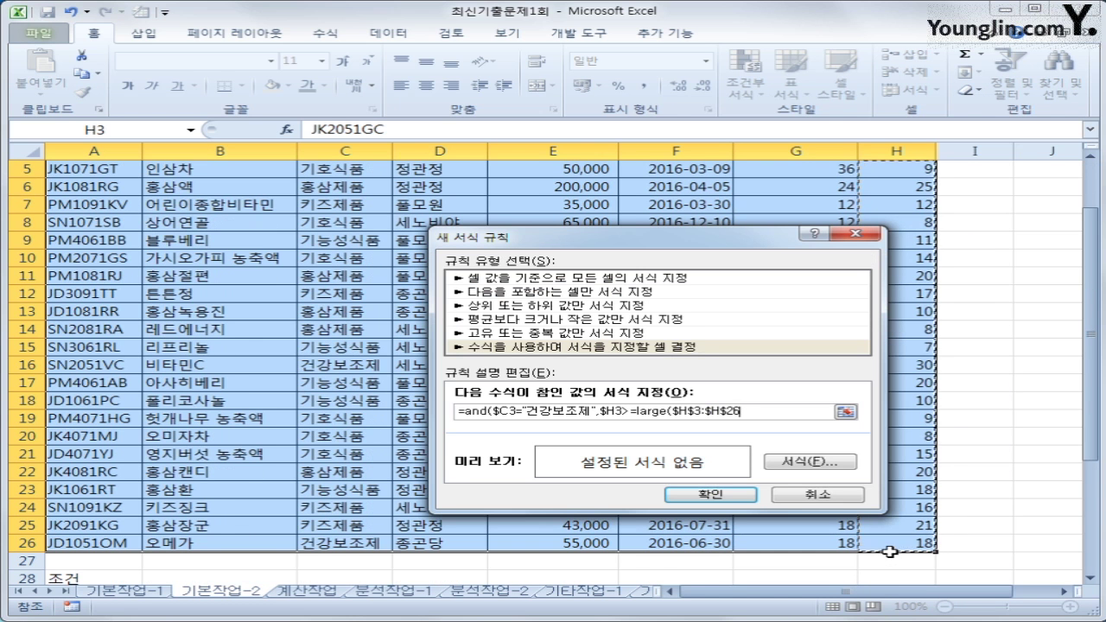
{"action": "type", "text": ",12"}
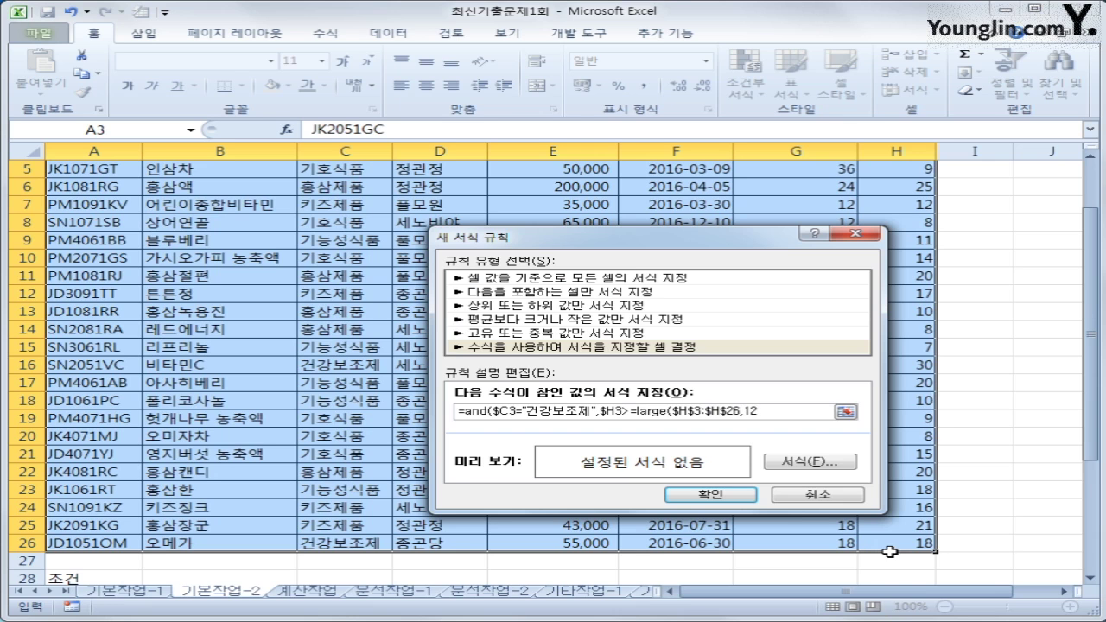
{"action": "type", "text": ")"}
{"action": "left_click_drag", "start_coordinate": [614, 413], "coordinate": [632, 414]}
{"action": "left_click", "coordinate": [635, 412]}
{"action": "type", "text": "="}
{"action": "left_click_drag", "start_coordinate": [638, 411], "coordinate": [768, 411]}
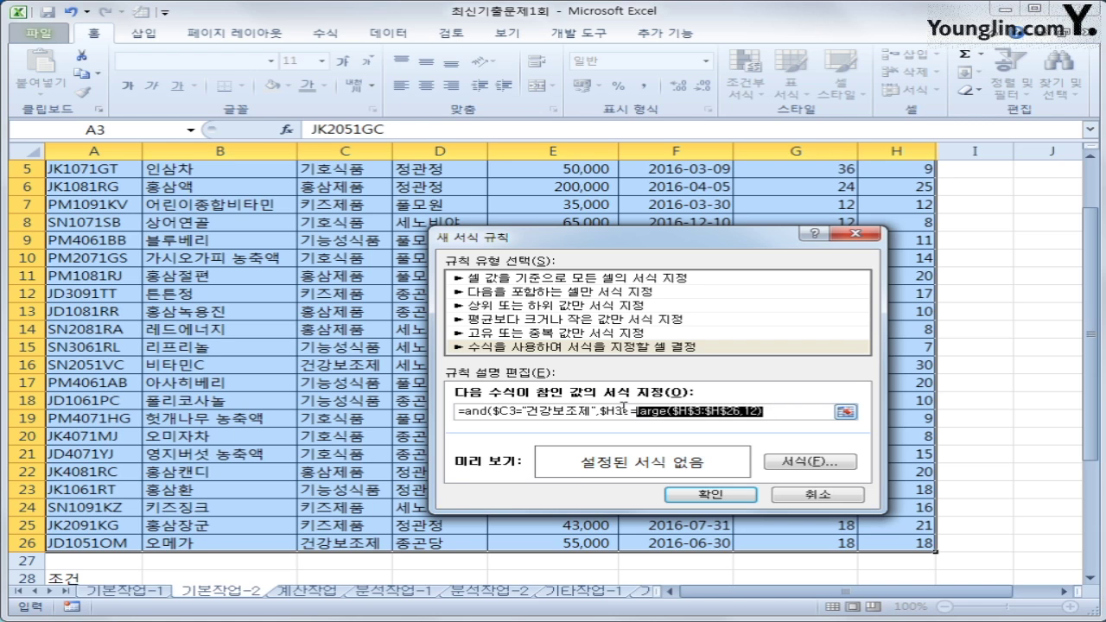
- Review the $H3 comparison and LARGE parts of the rule formula, and close the AND function with a final parenthesis
{"action": "left_click_drag", "start_coordinate": [620, 411], "coordinate": [599, 411]}
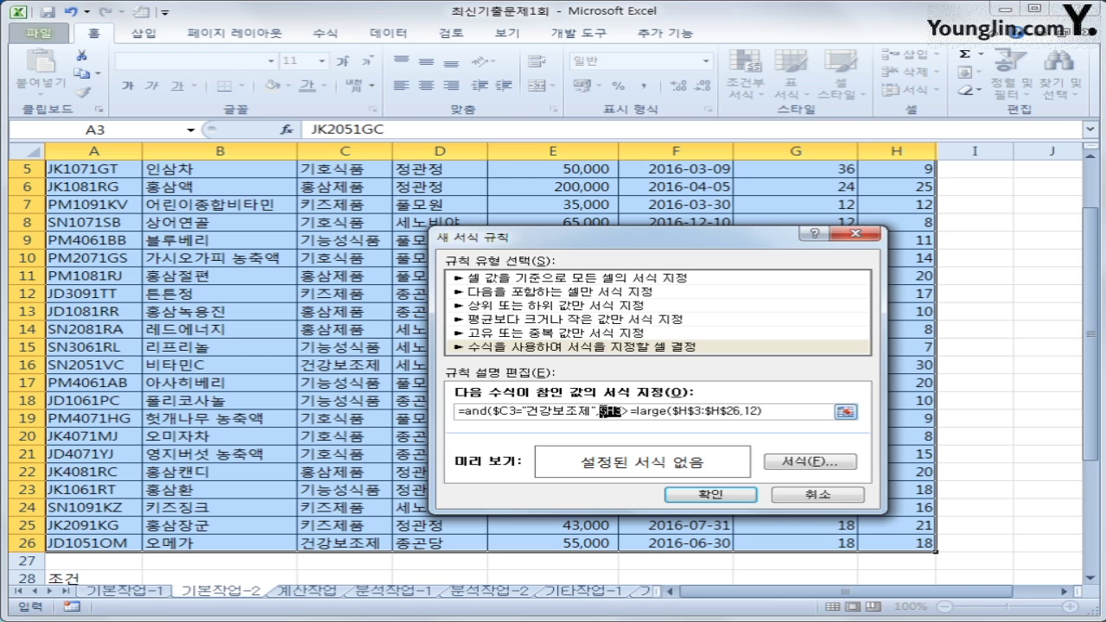
{"action": "left_click", "coordinate": [623, 413]}
{"action": "left_click_drag", "start_coordinate": [622, 412], "coordinate": [636, 415]}
{"action": "key", "text": "shift+Right"}
{"action": "left_click", "coordinate": [618, 411]}
{"action": "left_click_drag", "start_coordinate": [618, 411], "coordinate": [600, 411]}
{"action": "left_click", "coordinate": [621, 412]}
{"action": "type", "text": ")"}
{"action": "left_click", "coordinate": [615, 349]}
- Set the rule's font to 굵은 기울임꼴 with the standard color 녹색, and apply the rule to the range
{"action": "left_click", "coordinate": [827, 470]}
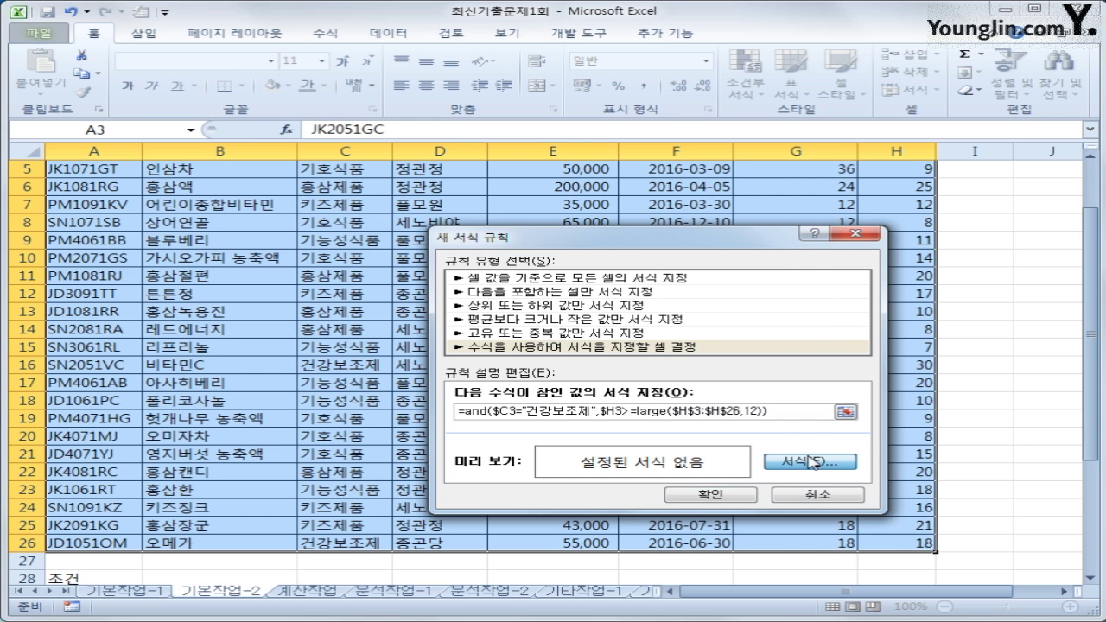
{"action": "left_click", "coordinate": [810, 462]}
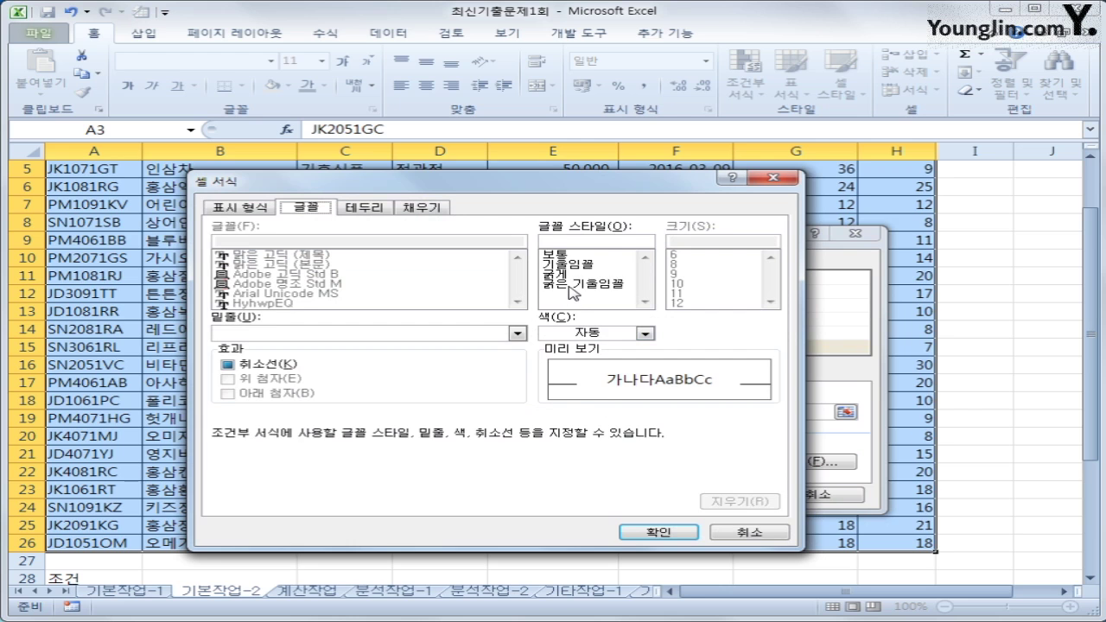
{"action": "left_click", "coordinate": [570, 284]}
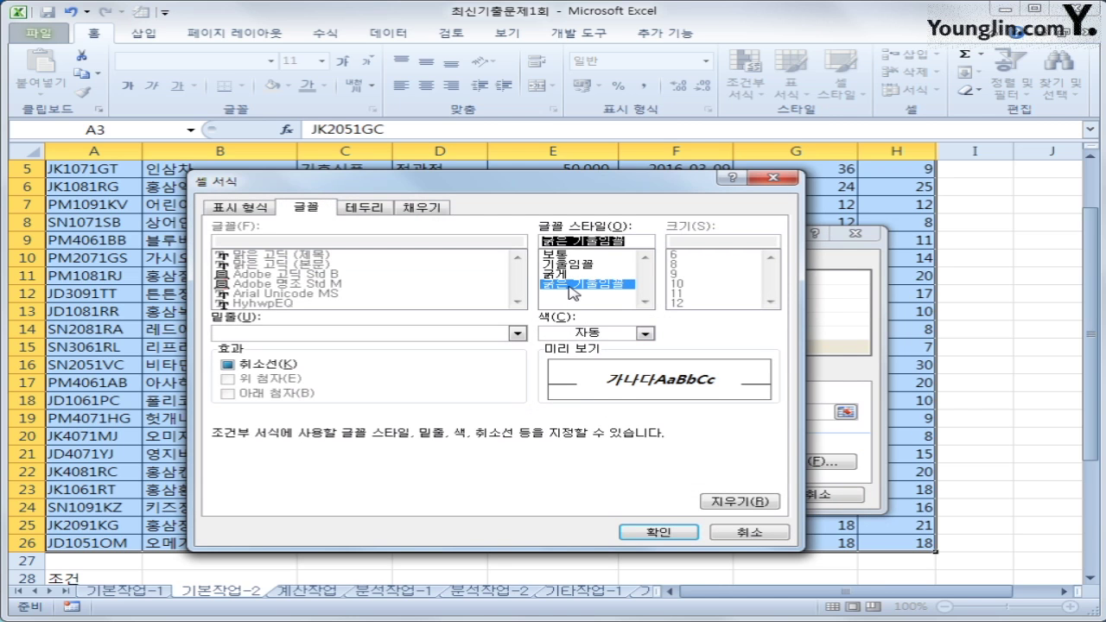
{"action": "left_click", "coordinate": [641, 333]}
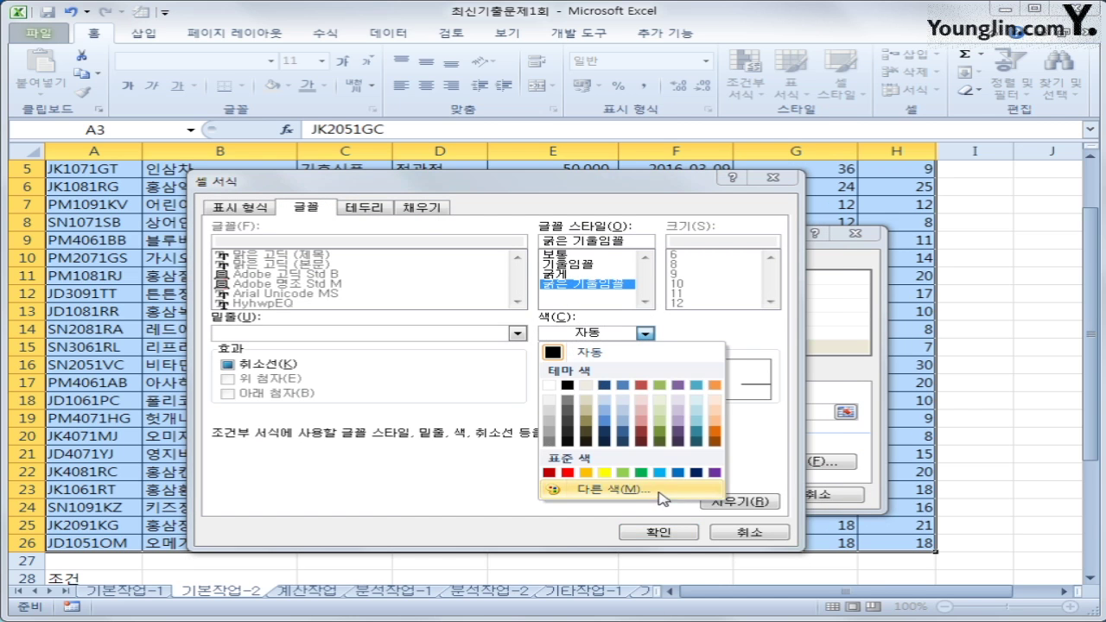
{"action": "left_click", "coordinate": [640, 473]}
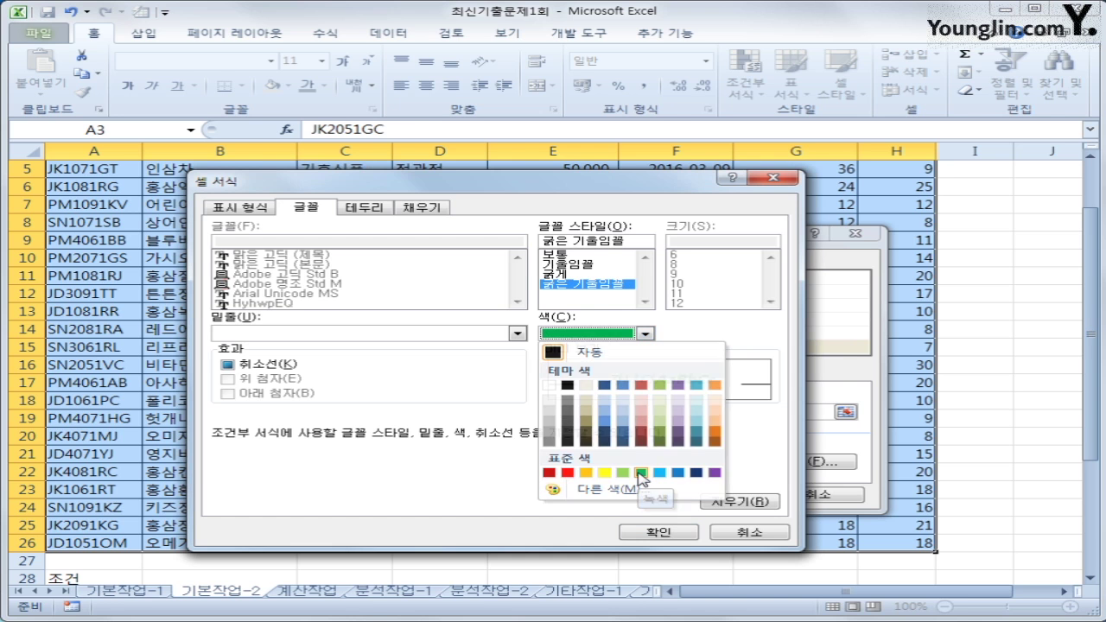
{"action": "left_click", "coordinate": [647, 530]}
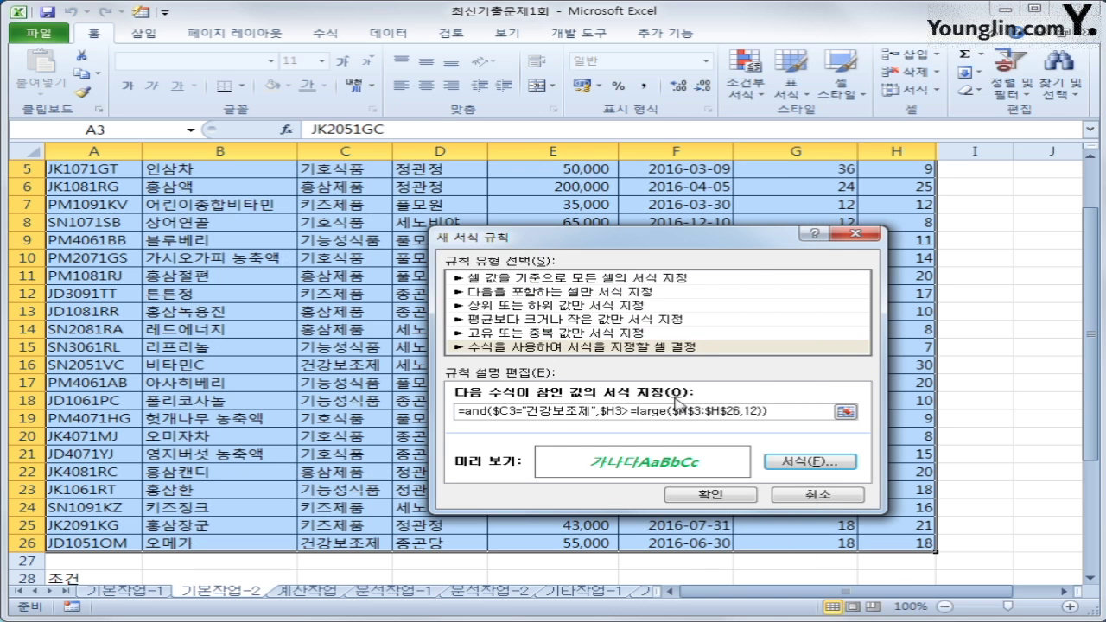
{"action": "left_click", "coordinate": [735, 501]}
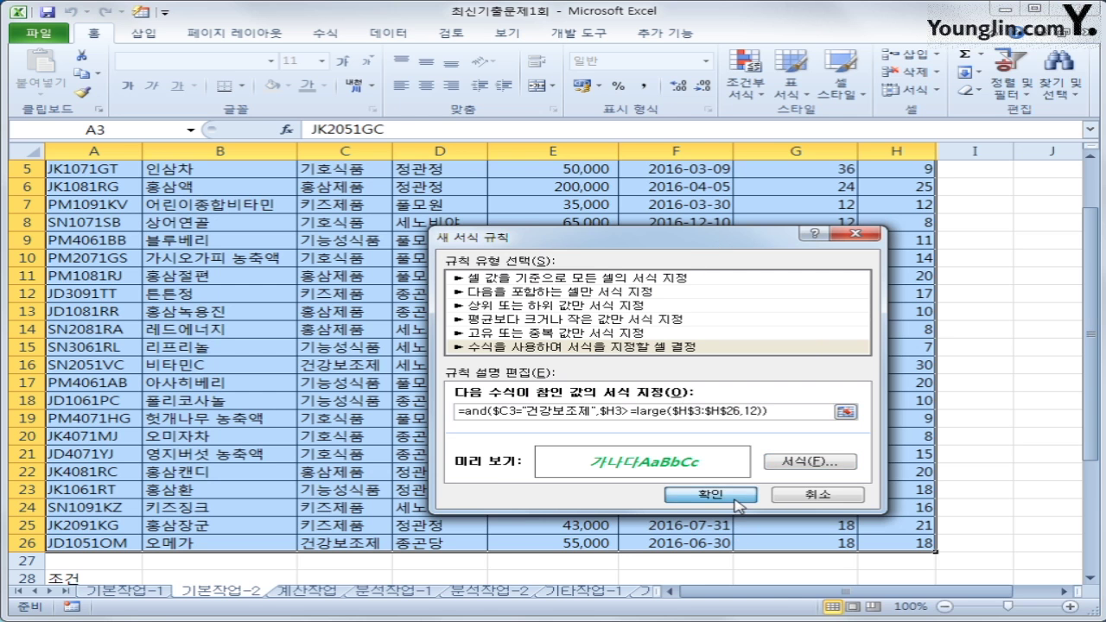
- Examine the conditionally formatted rows in A3:H26, checking the 구분 values in C4, C16 and C26
{"action": "scroll", "coordinate": [733, 499], "scroll_direction": "up", "scroll_amount": 2}
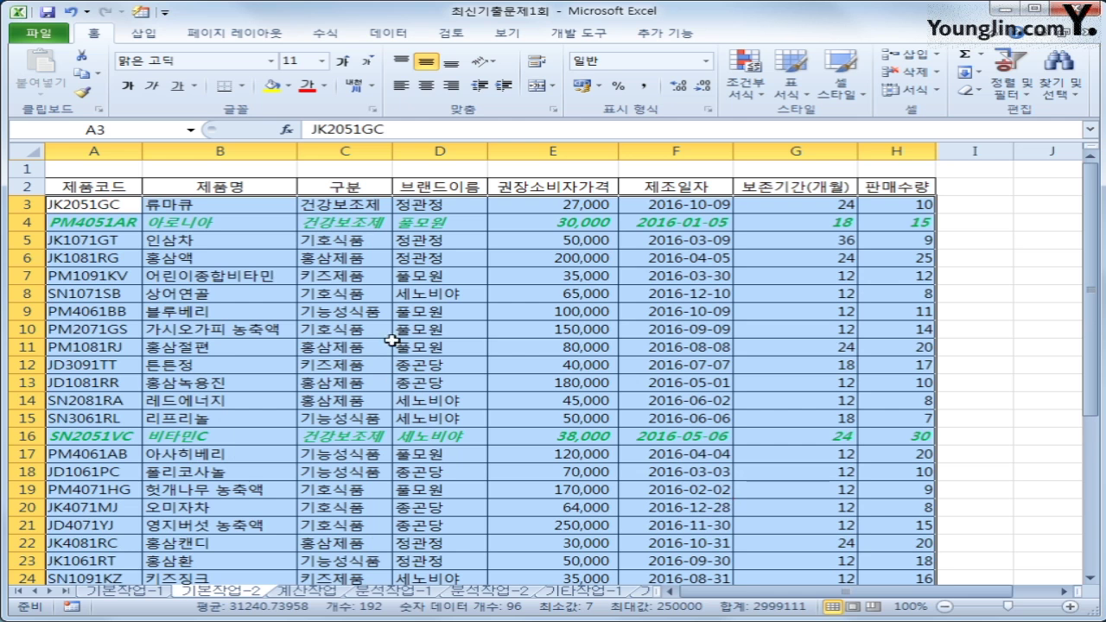
{"action": "left_click", "coordinate": [358, 224]}
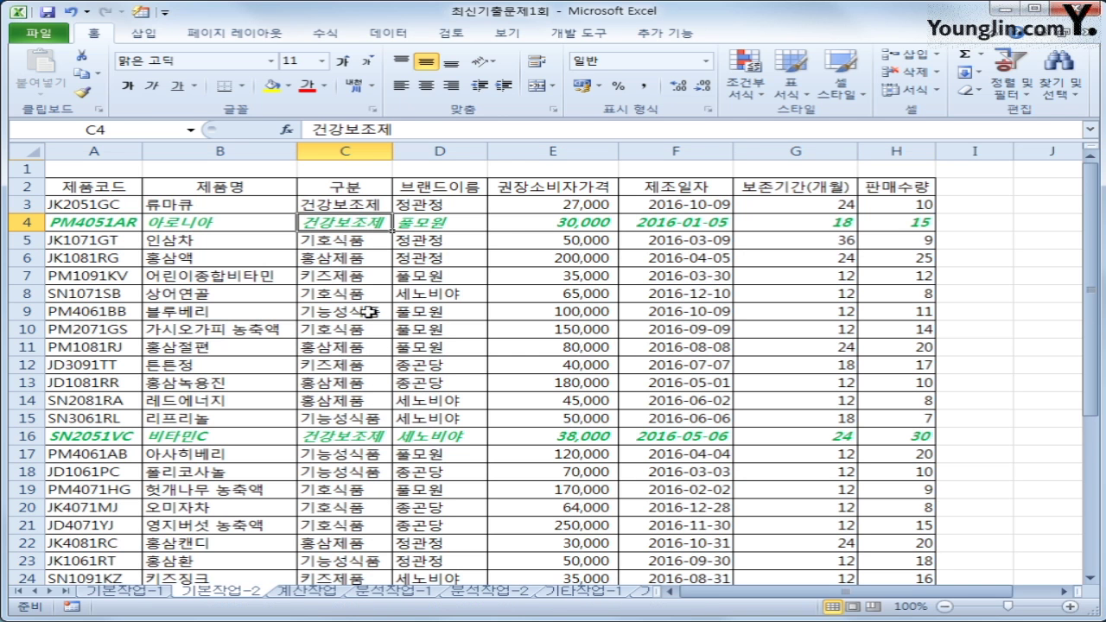
{"action": "left_click", "coordinate": [378, 440]}
{"action": "scroll", "coordinate": [378, 445], "scroll_direction": "down", "scroll_amount": 3}
{"action": "left_click", "coordinate": [377, 454]}
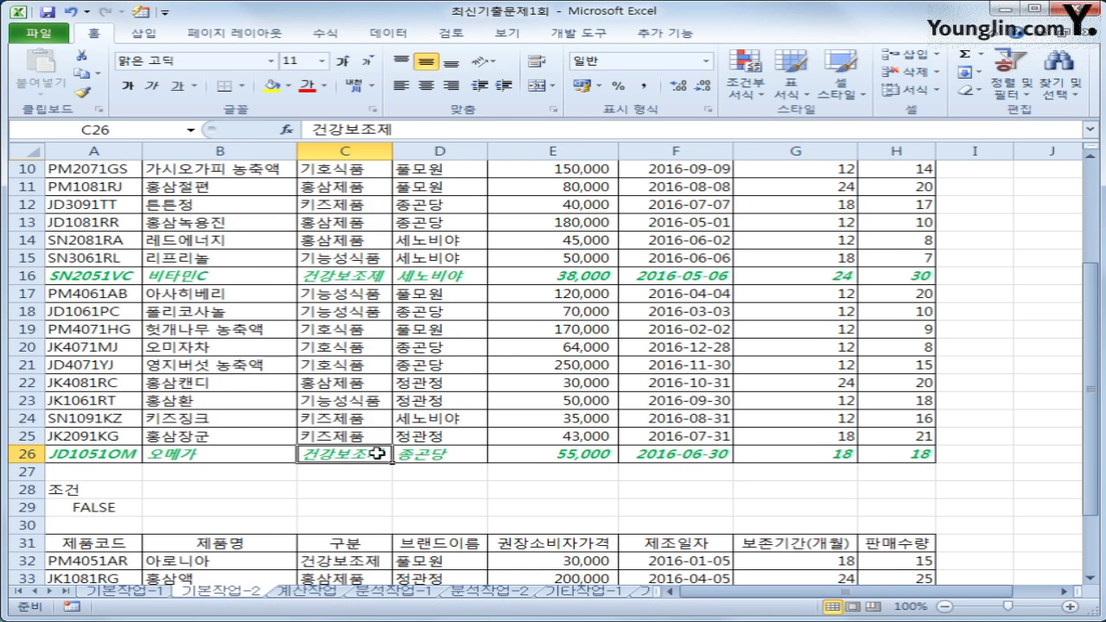
{"action": "scroll", "coordinate": [377, 453], "scroll_direction": "up", "scroll_amount": 3}
{"action": "scroll", "coordinate": [1002, 341], "scroll_direction": "down", "scroll_amount": 4}
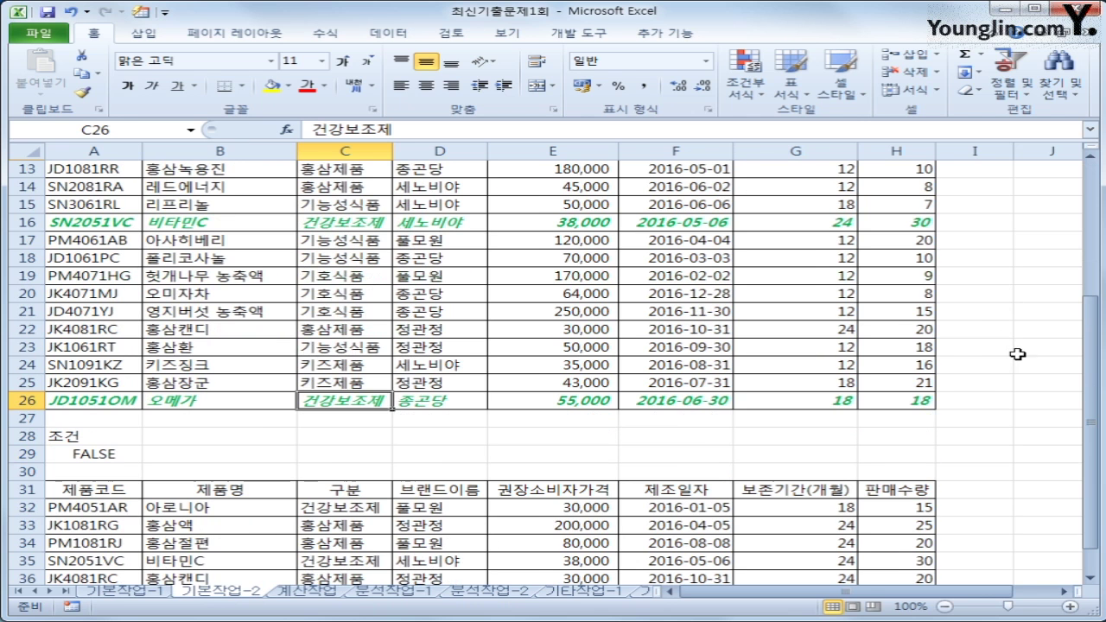
{"action": "scroll", "coordinate": [953, 420], "scroll_direction": "up", "scroll_amount": 3}
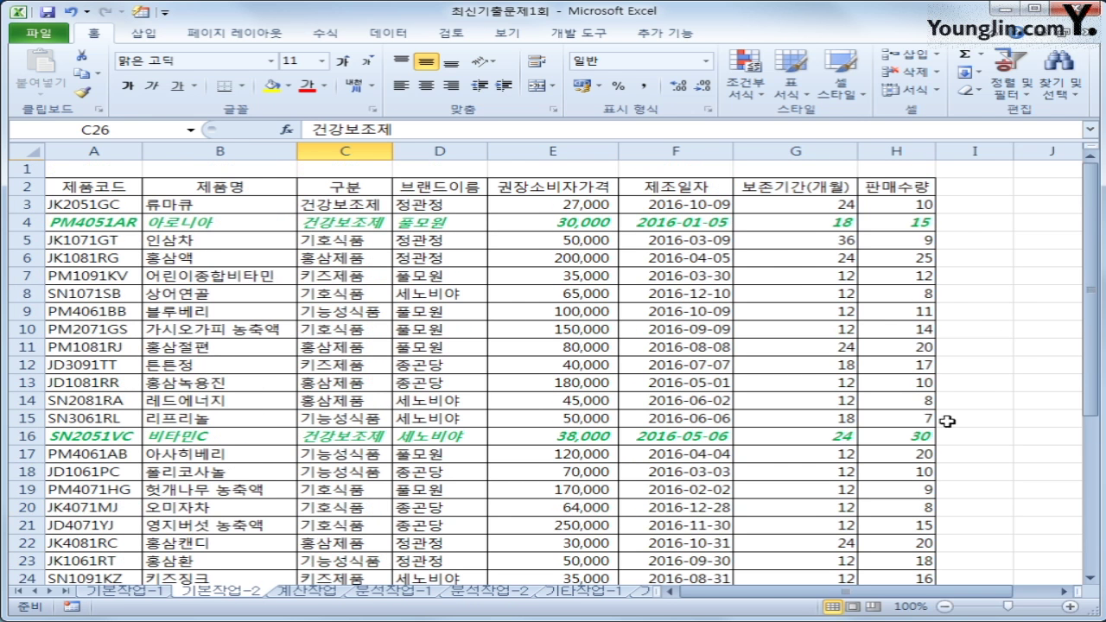
- Enter the temporary check formula =LARGE(H3:H26,12) in cell I3
{"action": "left_click", "coordinate": [997, 202]}
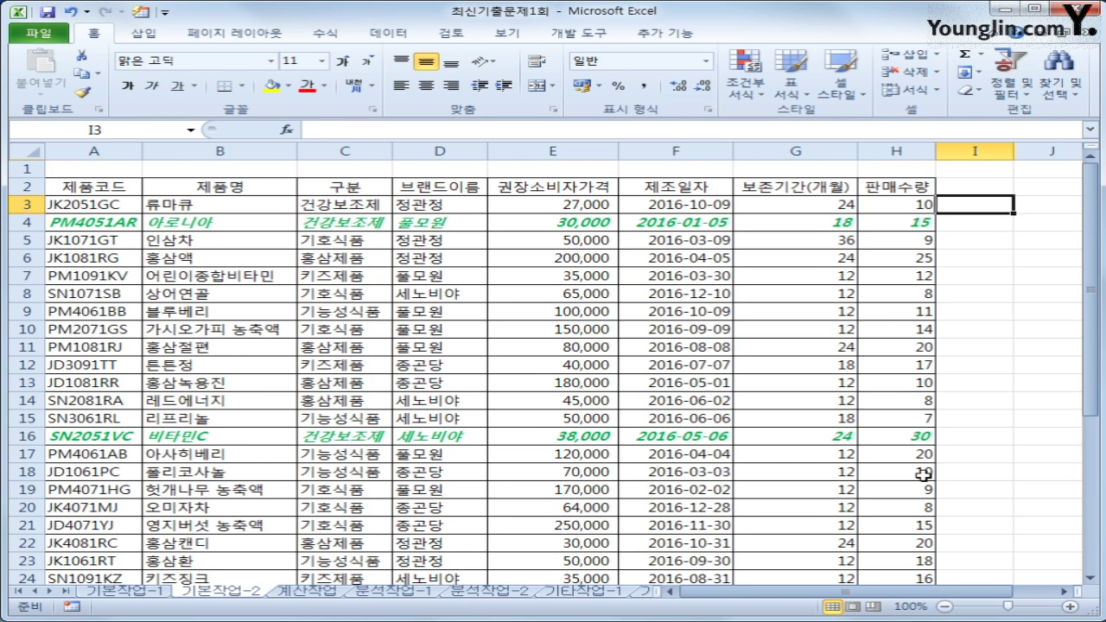
{"action": "type", "text": "=la"}
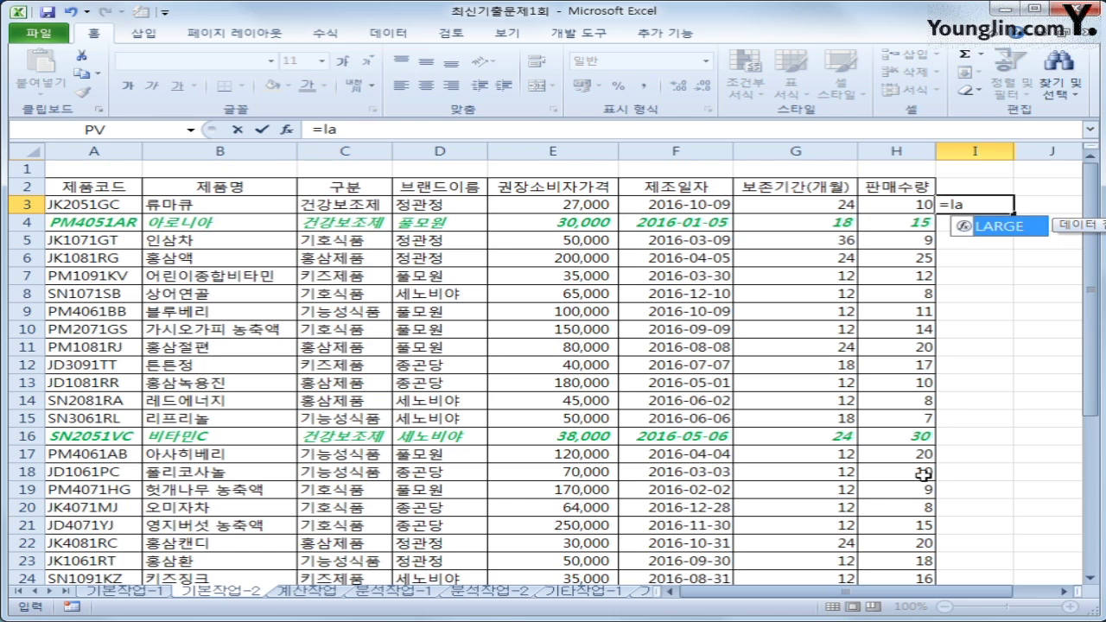
{"action": "key", "text": "Tab"}
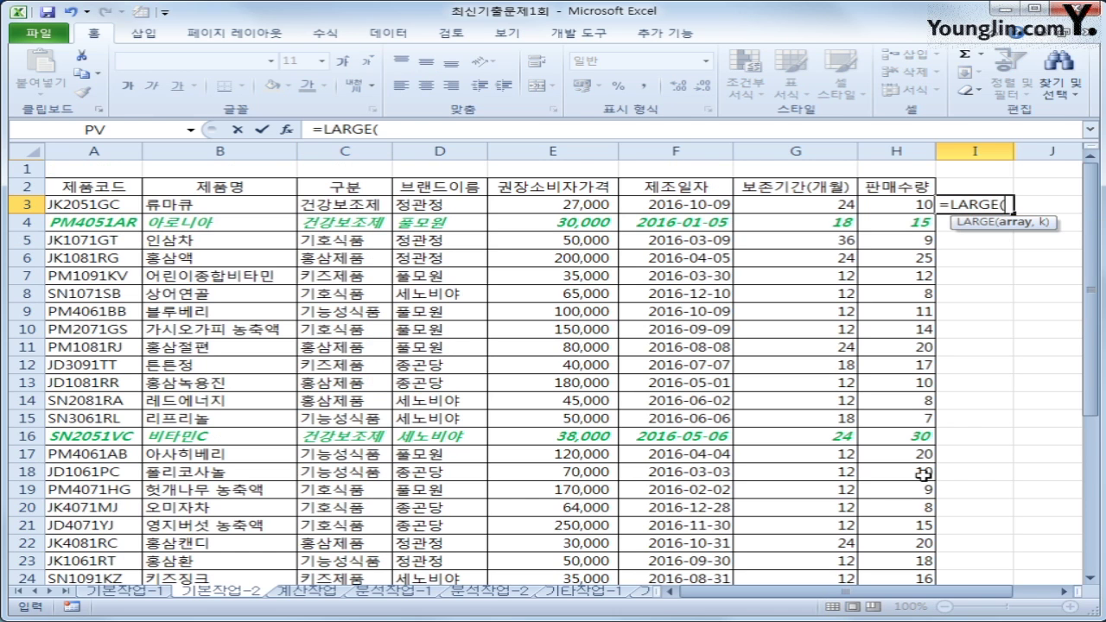
{"action": "left_click_drag", "start_coordinate": [911, 206], "coordinate": [913, 554]}
{"action": "type", "text": ","}
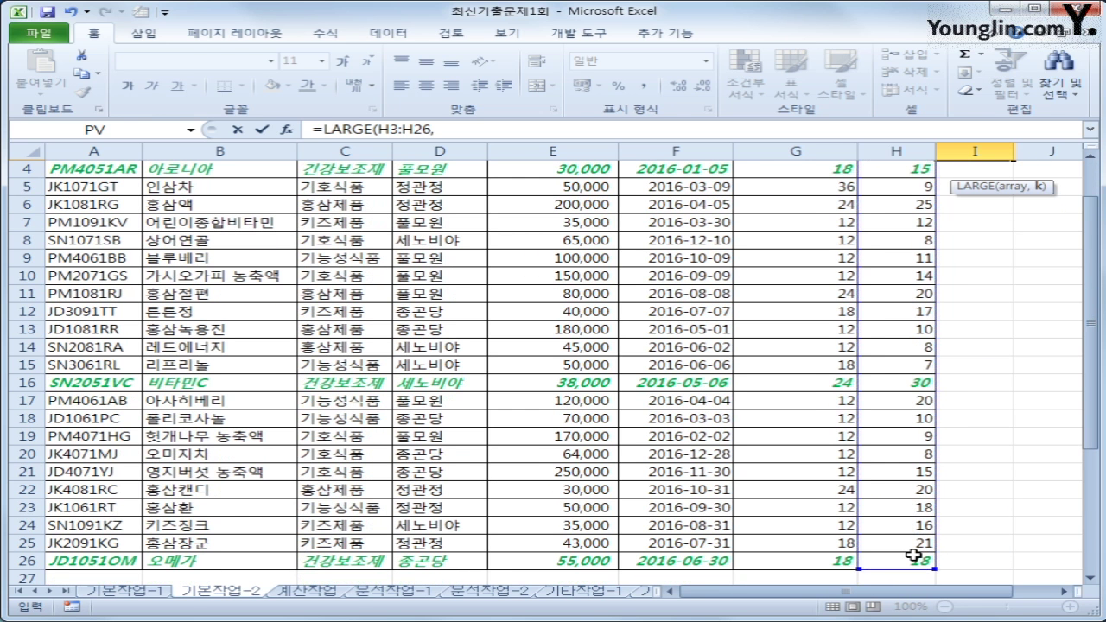
{"action": "type", "text": "12)"}
{"action": "key", "text": "Return"}
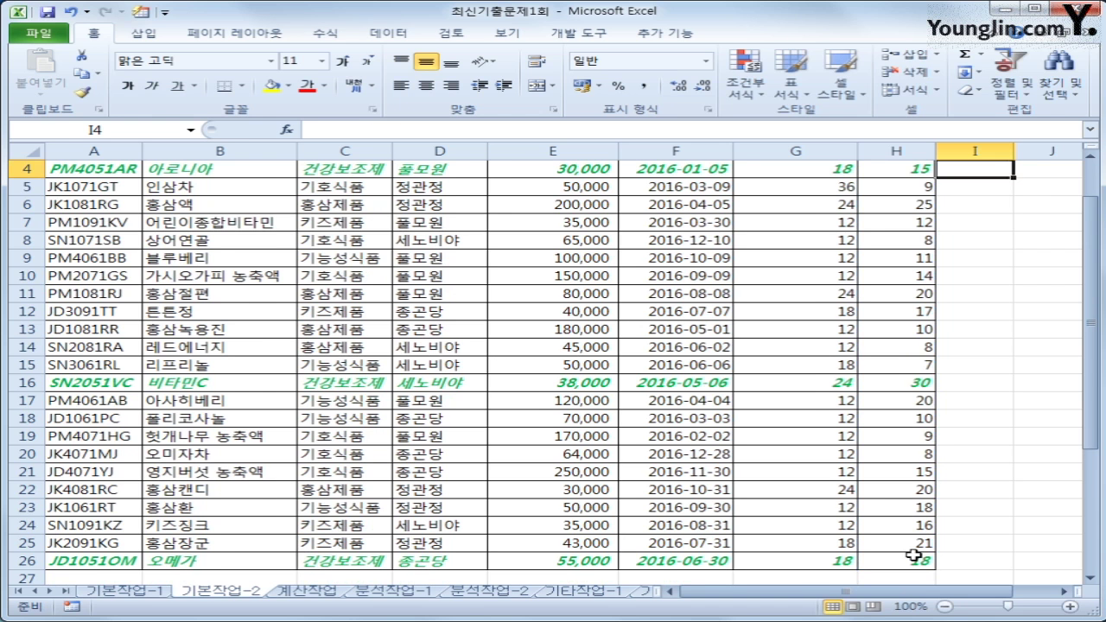
{"action": "key", "text": "Up"}
{"action": "scroll", "coordinate": [914, 554], "scroll_direction": "up", "scroll_amount": 1}
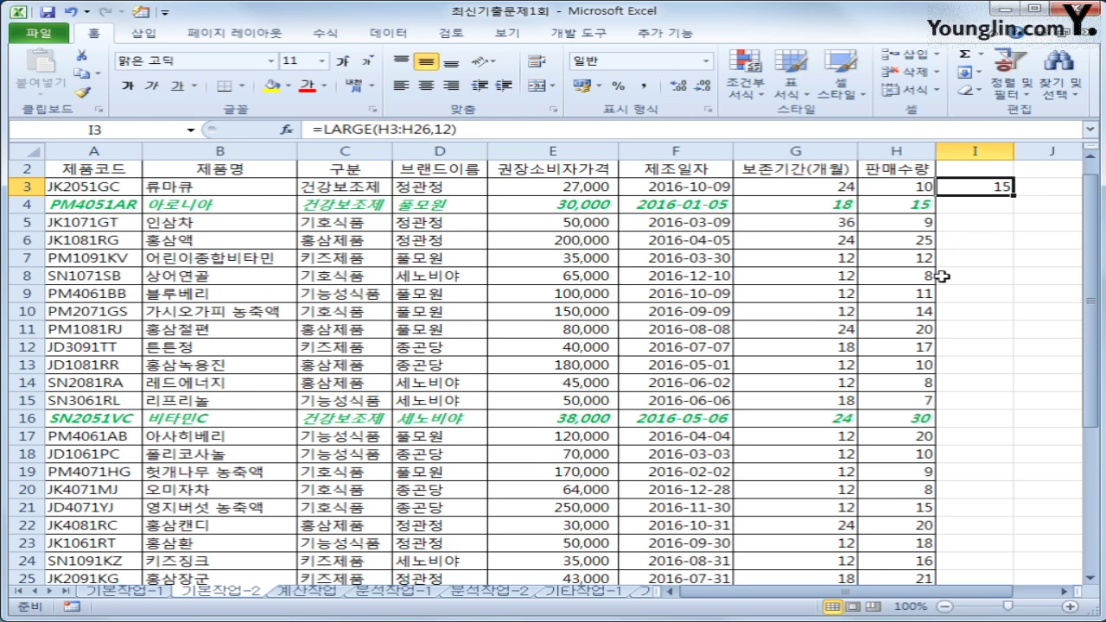
- Compare the 판매수량 values in H4, H16 and H26 with the check value in I3, and clear I3
{"action": "left_click", "coordinate": [903, 206]}
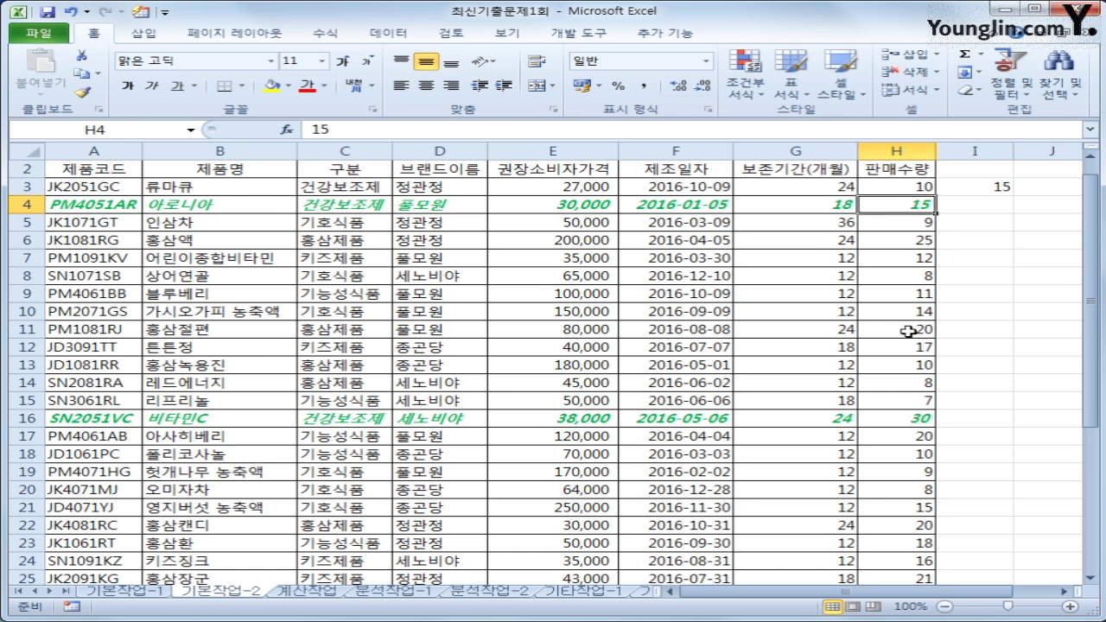
{"action": "left_click", "coordinate": [905, 419]}
{"action": "scroll", "coordinate": [905, 423], "scroll_direction": "down", "scroll_amount": 2}
{"action": "left_click", "coordinate": [914, 489]}
{"action": "scroll", "coordinate": [915, 489], "scroll_direction": "up", "scroll_amount": 3}
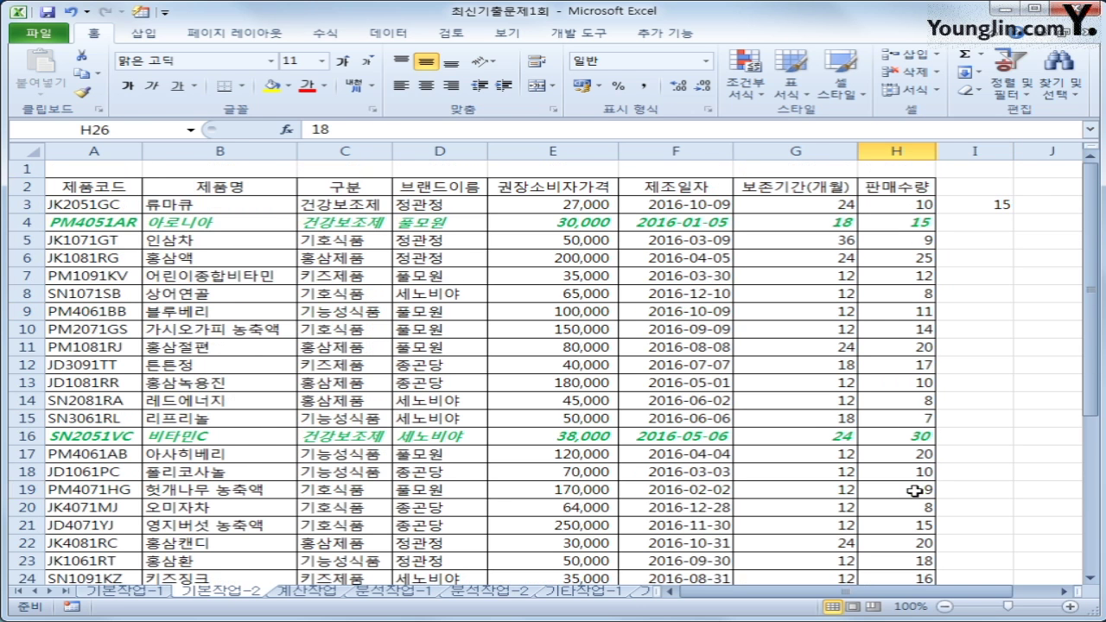
{"action": "left_click", "coordinate": [1000, 202]}
{"action": "key", "text": "Delete"}
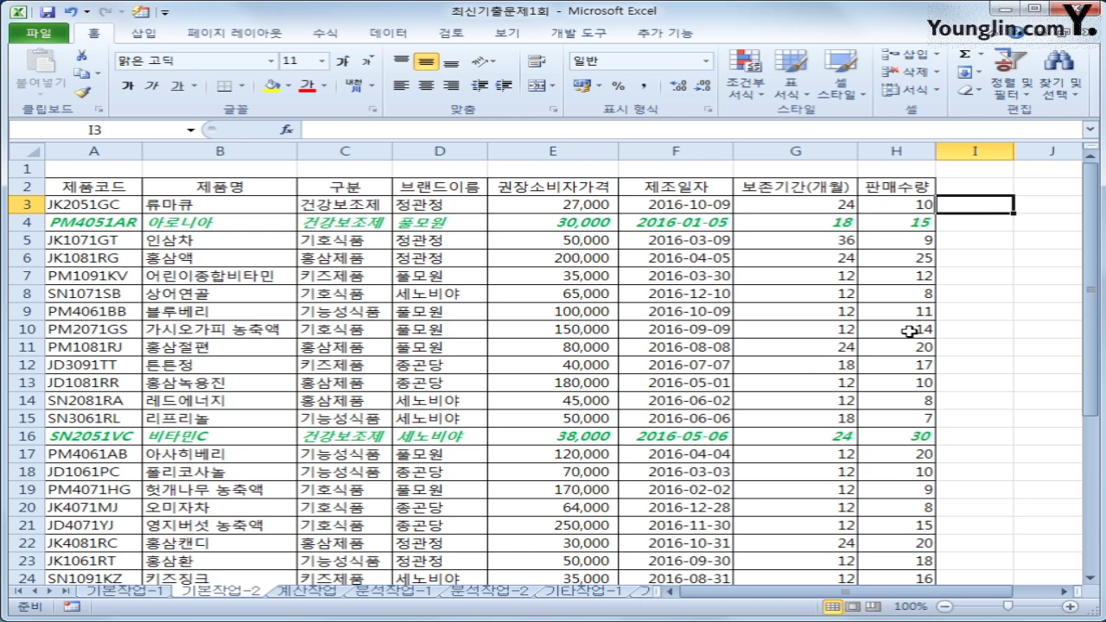
- Switch to the 계산작업 sheet and examine the price, manufacture date and shelf-life columns and the [표2] 할인율 table in L2:M6
{"action": "left_click", "coordinate": [317, 592]}
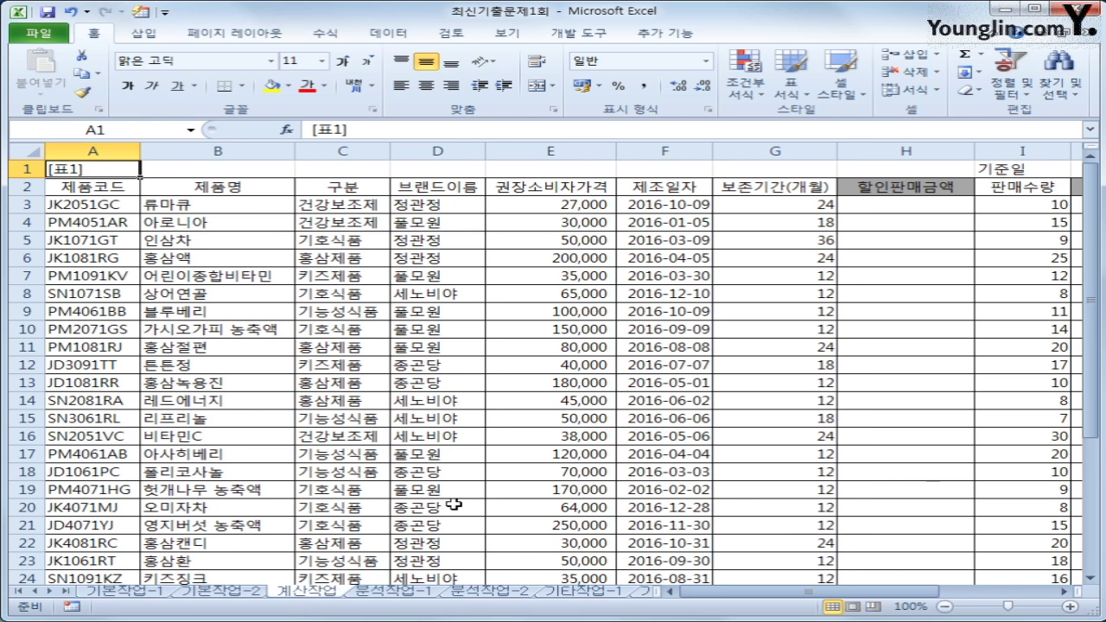
{"action": "left_click", "coordinate": [917, 204]}
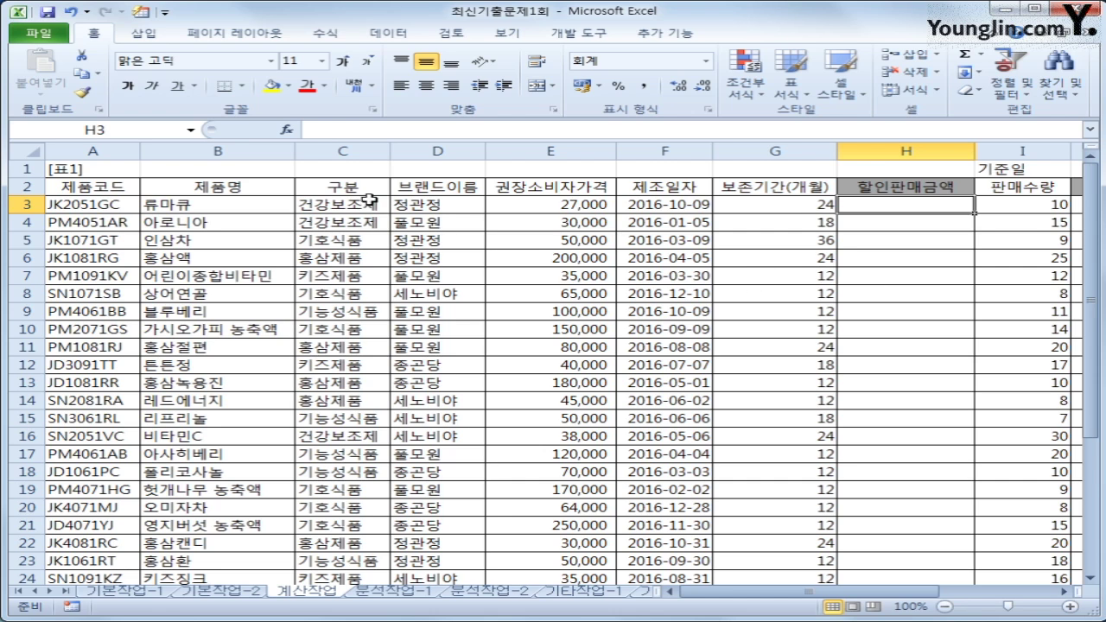
{"action": "left_click", "coordinate": [581, 202]}
{"action": "left_click", "coordinate": [654, 207]}
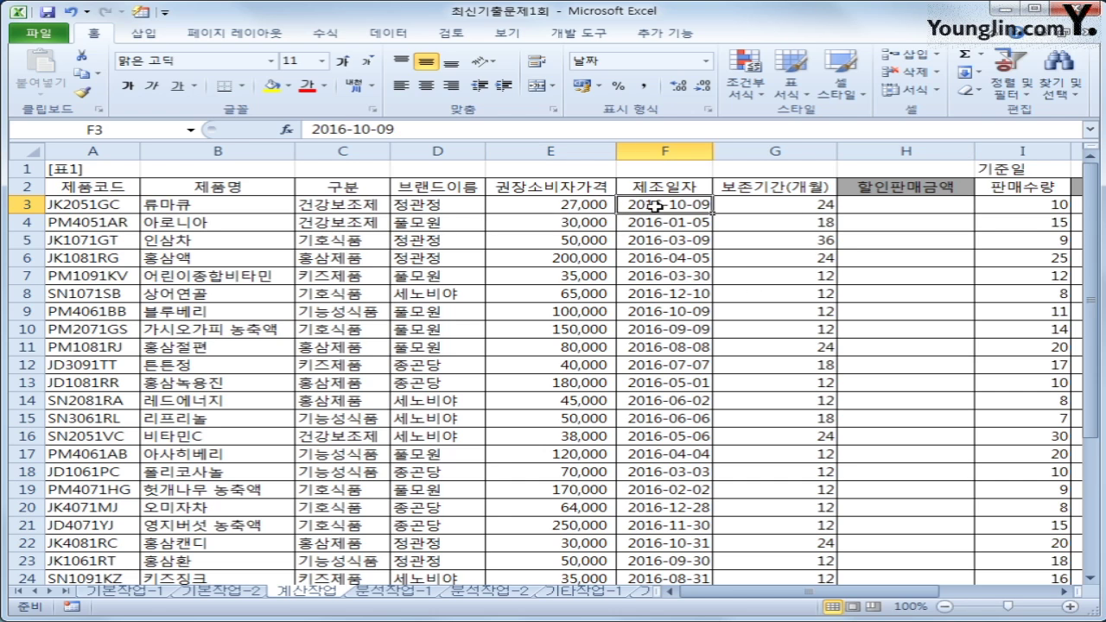
{"action": "left_click", "coordinate": [736, 206]}
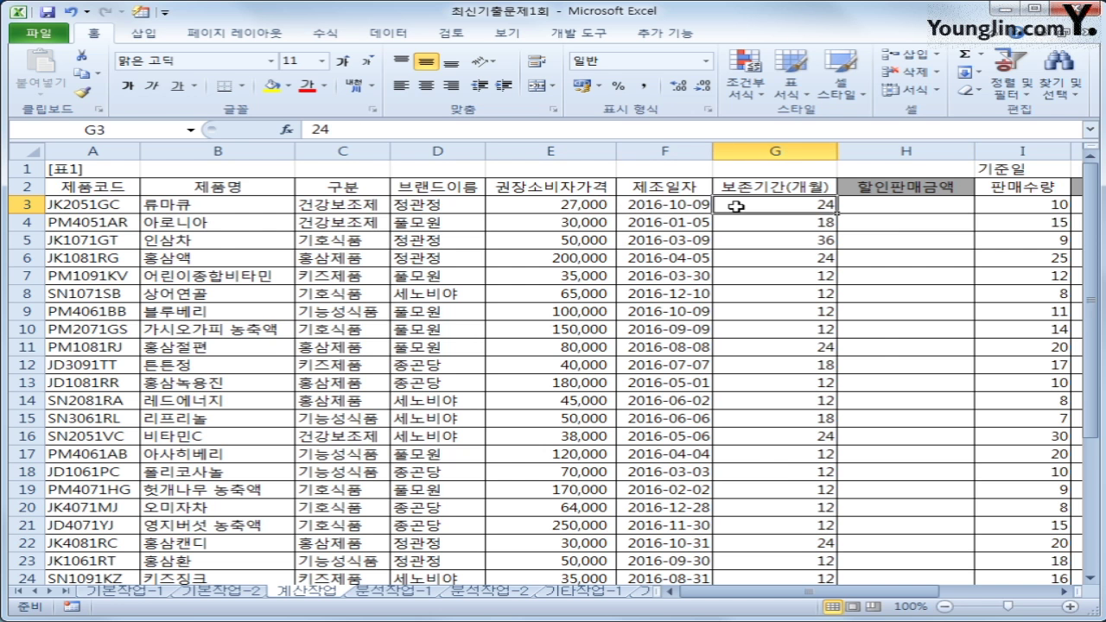
{"action": "scroll", "coordinate": [880, 354], "scroll_direction": "down", "scroll_amount": 3}
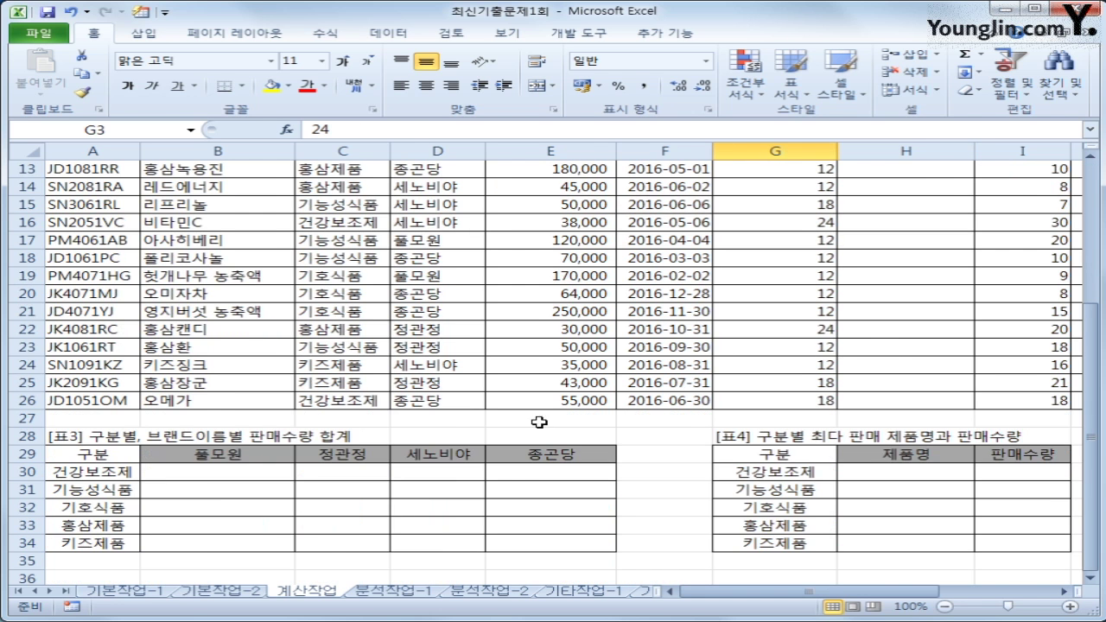
{"action": "scroll", "coordinate": [539, 421], "scroll_direction": "up", "scroll_amount": 3}
{"action": "scroll", "coordinate": [900, 600], "scroll_direction": "right", "scroll_amount": 3}
{"action": "scroll", "coordinate": [947, 420], "scroll_direction": "up", "scroll_amount": 1}
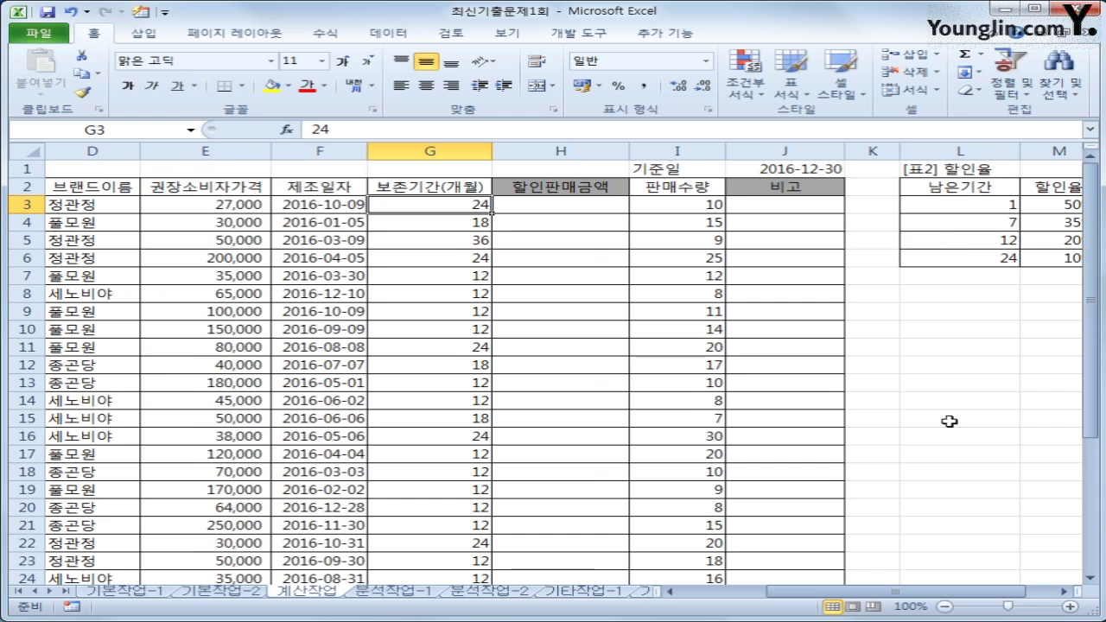
{"action": "left_click_drag", "start_coordinate": [957, 185], "coordinate": [1046, 258]}
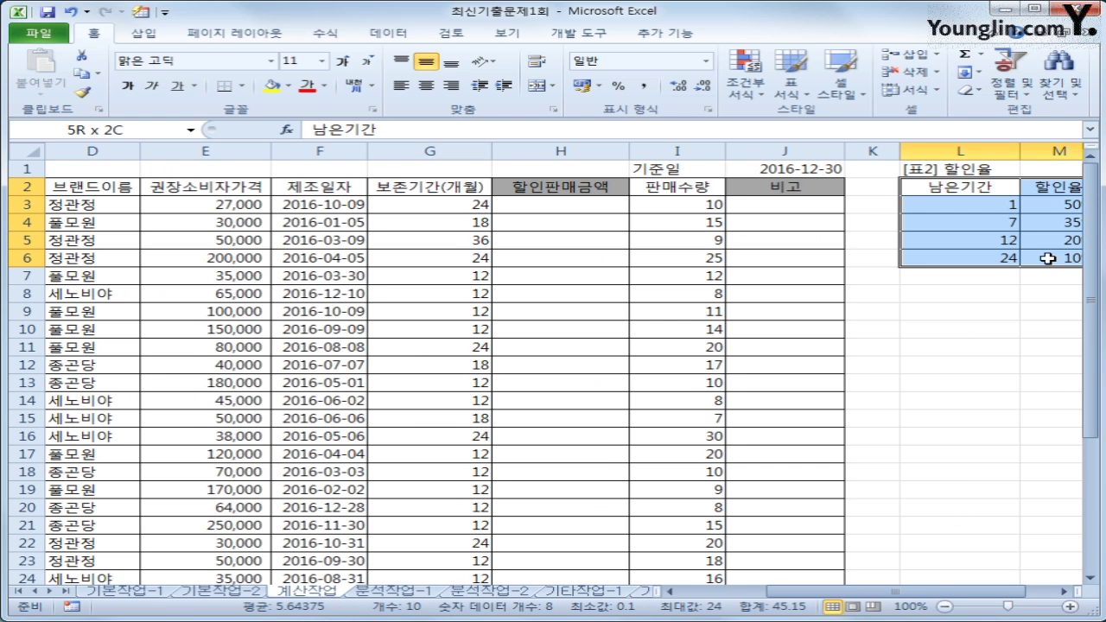
{"action": "left_click_drag", "start_coordinate": [1047, 259], "coordinate": [1047, 258]}
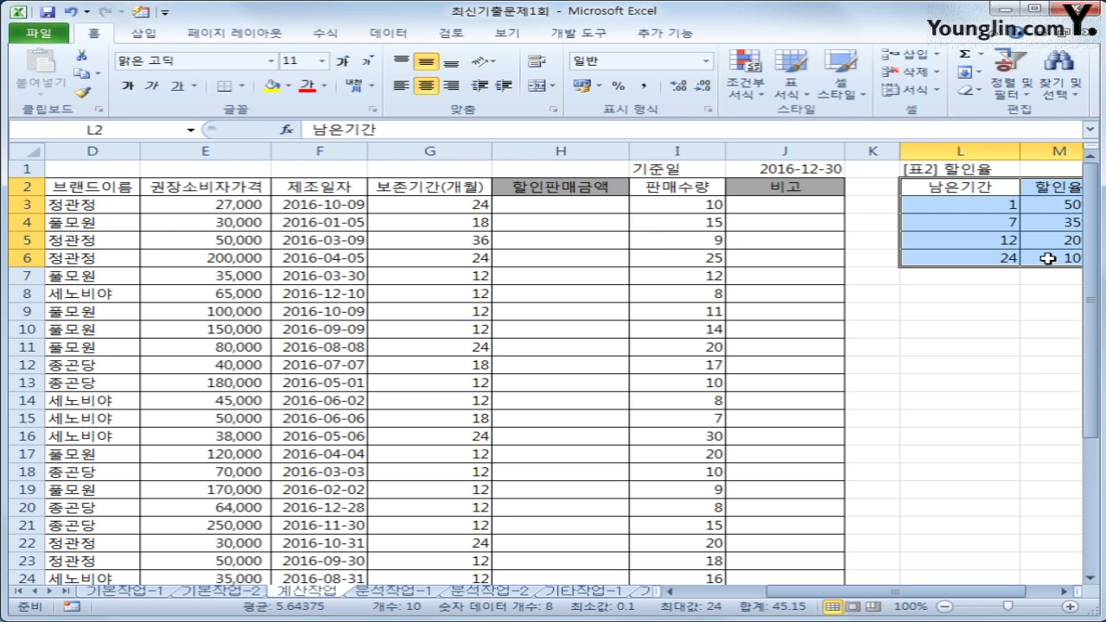
- Start the 할인판매금액 formula in H3 with =E3*(1-VLOOKUP( to apply the discount to the 권장소비자가격
{"action": "left_click", "coordinate": [592, 200]}
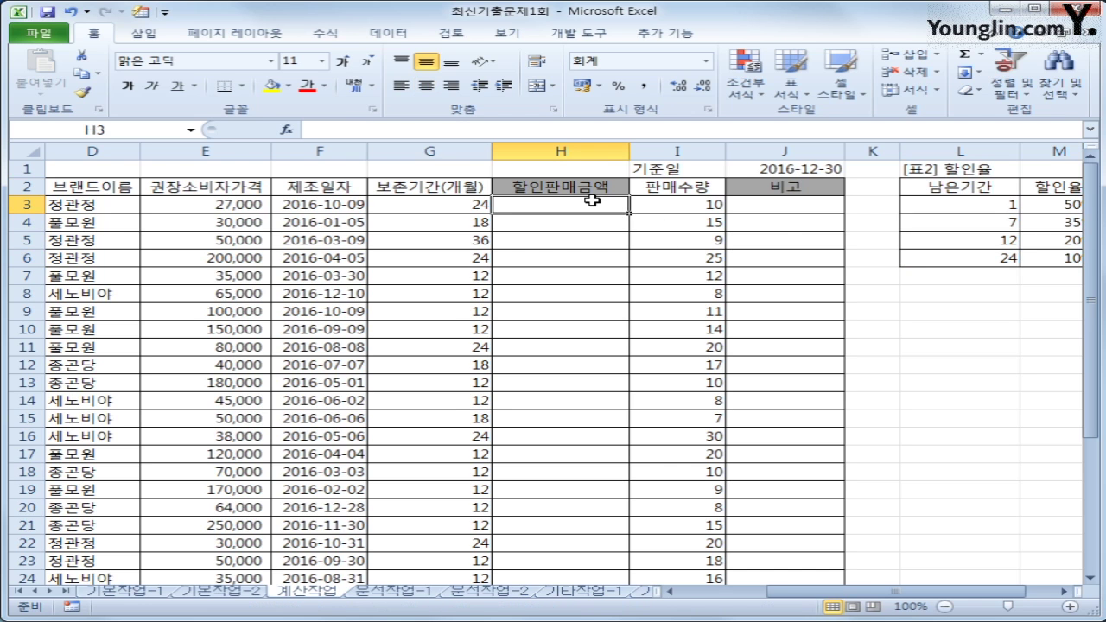
{"action": "type", "text": "="}
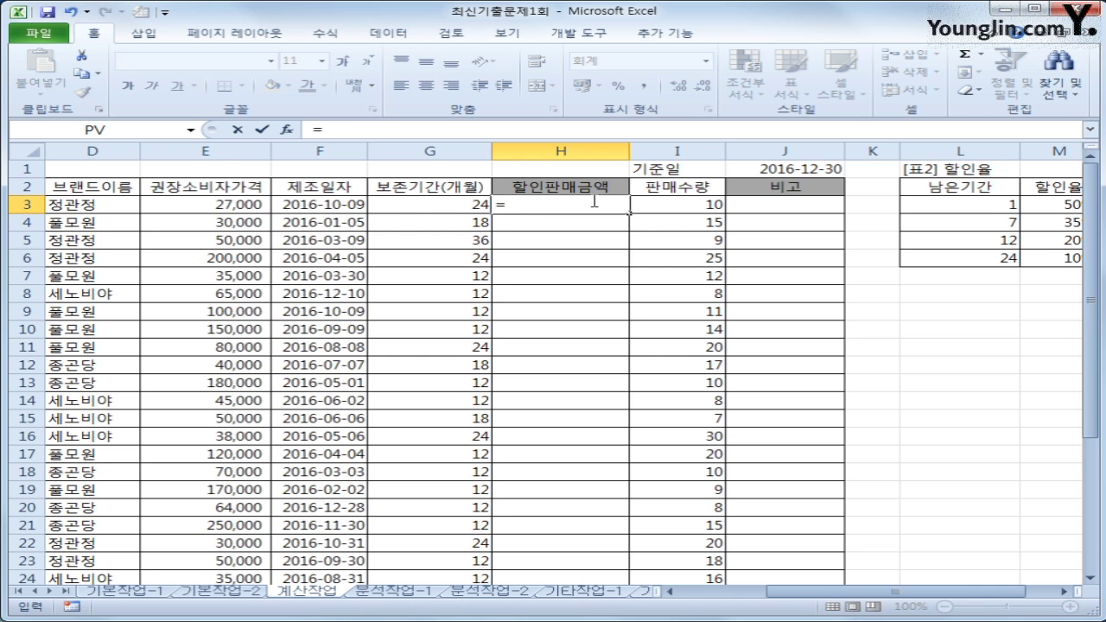
{"action": "key", "text": "Left"}
{"action": "key", "text": "Left"}
{"action": "key", "text": "Left"}
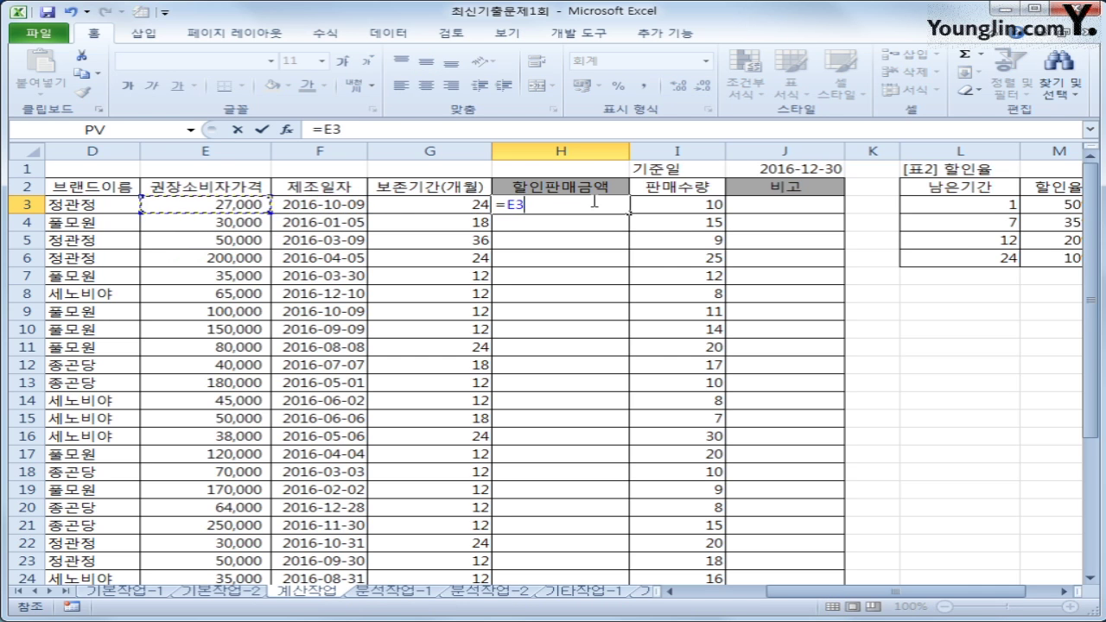
{"action": "type", "text": "*("}
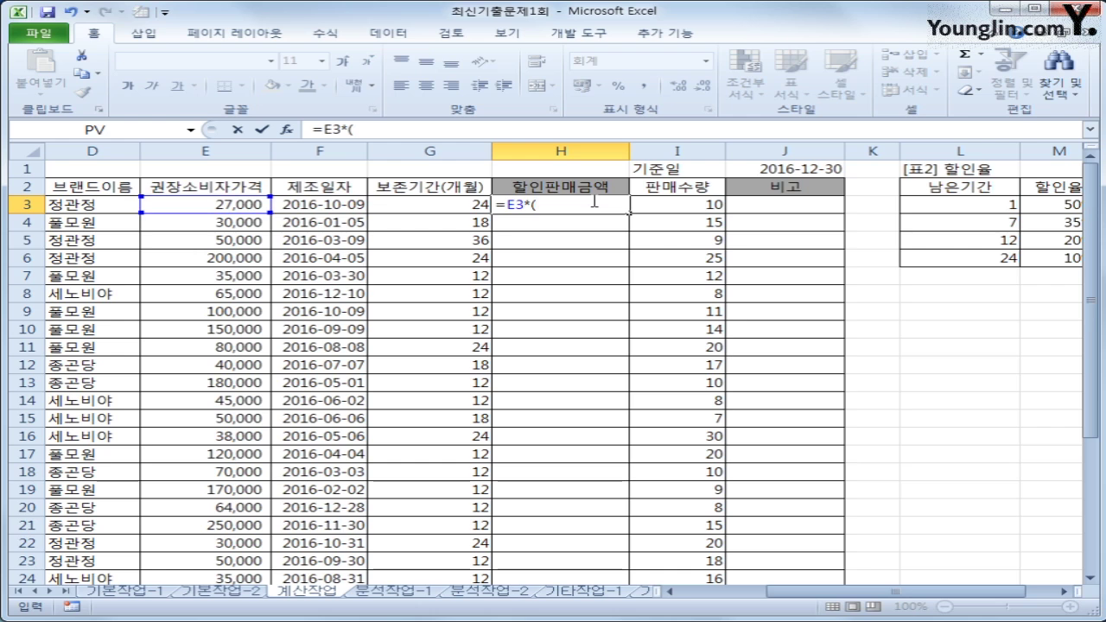
{"action": "type", "text": "1-"}
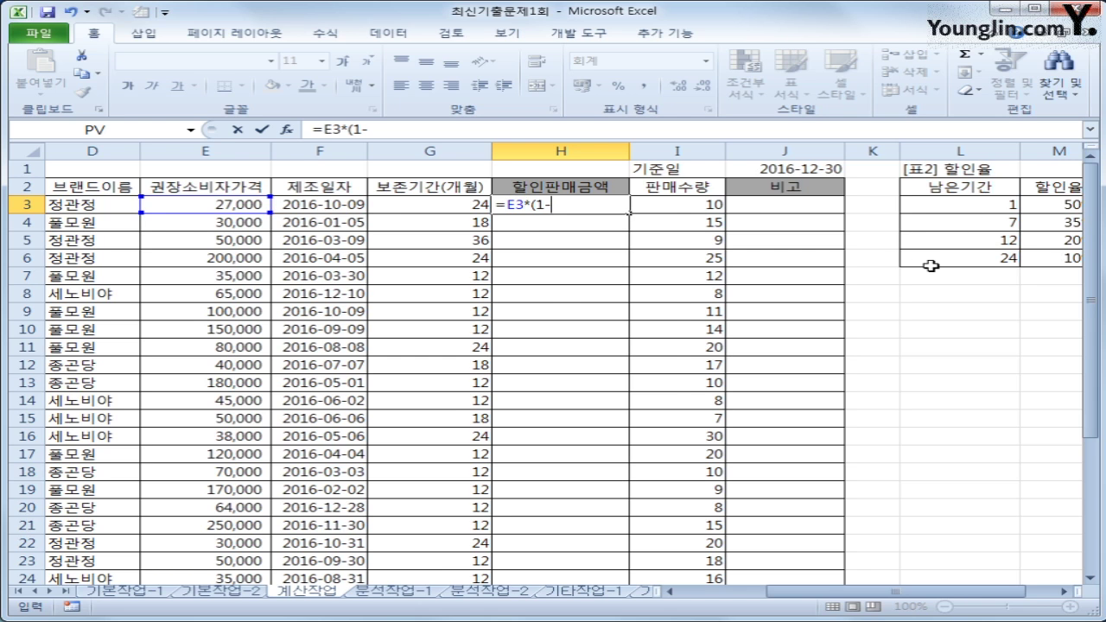
{"action": "type", "text": "vl"}
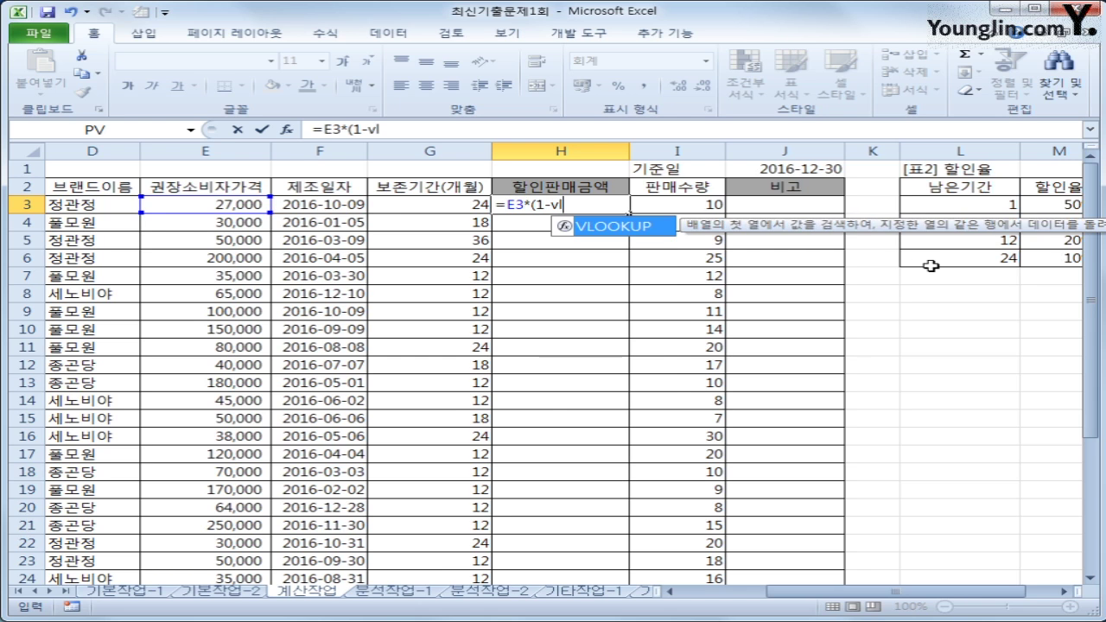
{"action": "key", "text": "Tab"}
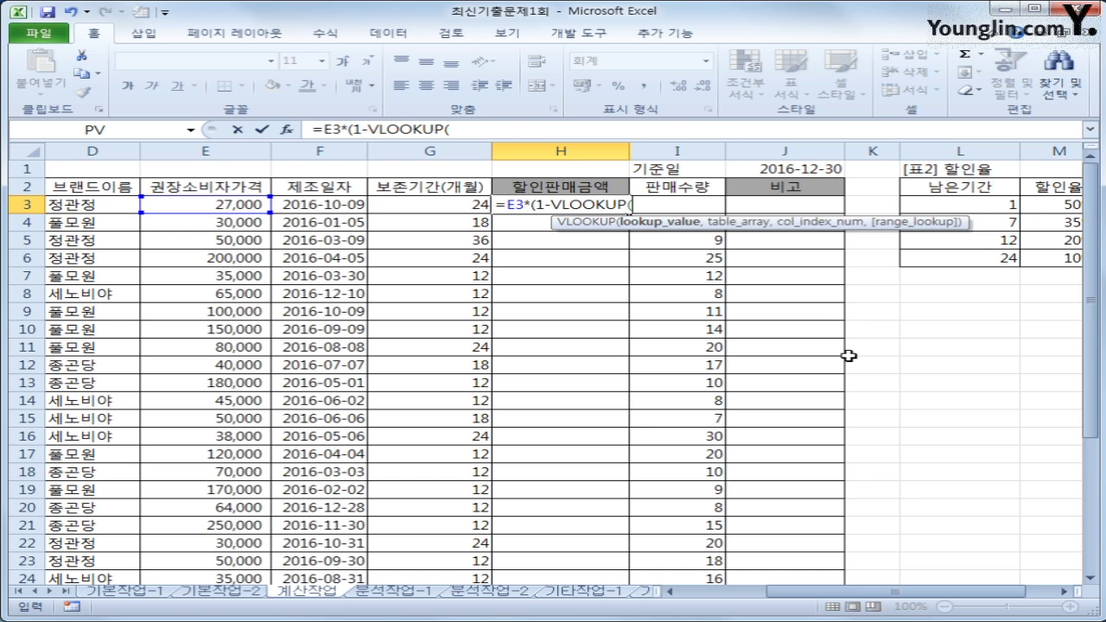
{"action": "type", "text": "("}
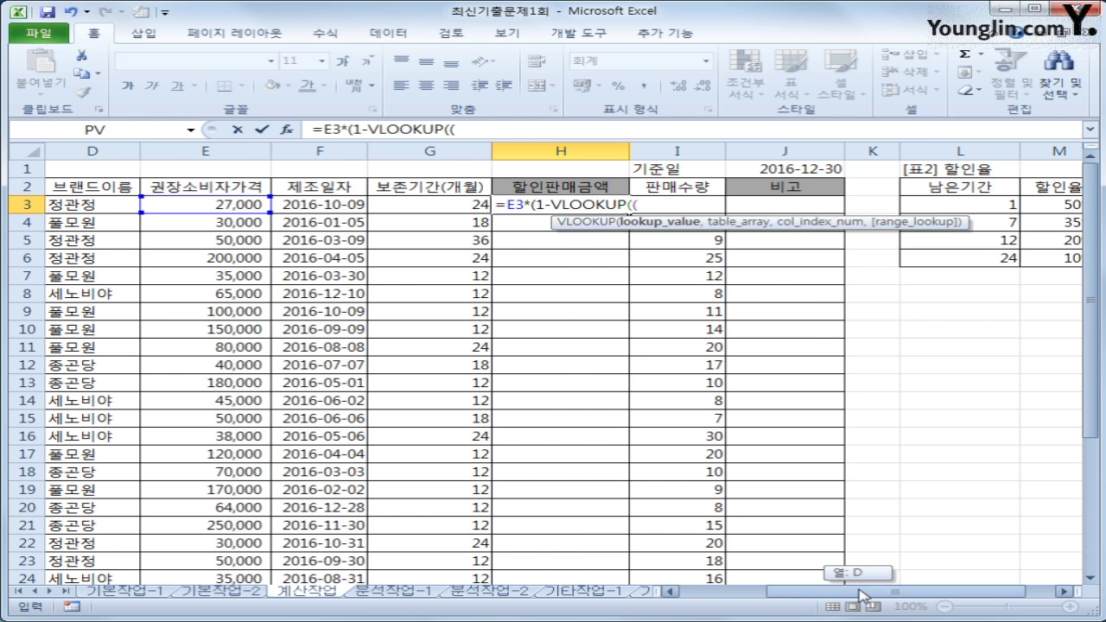
{"action": "left_click_drag", "start_coordinate": [864, 592], "coordinate": [839, 599]}
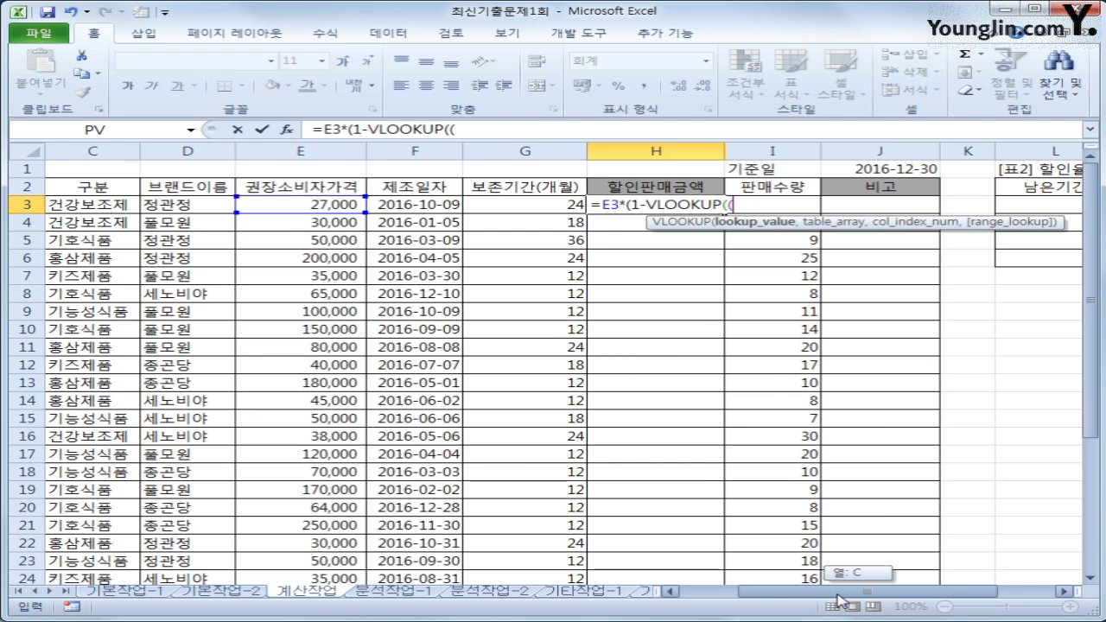
{"action": "left_click_drag", "start_coordinate": [838, 599], "coordinate": [838, 599]}
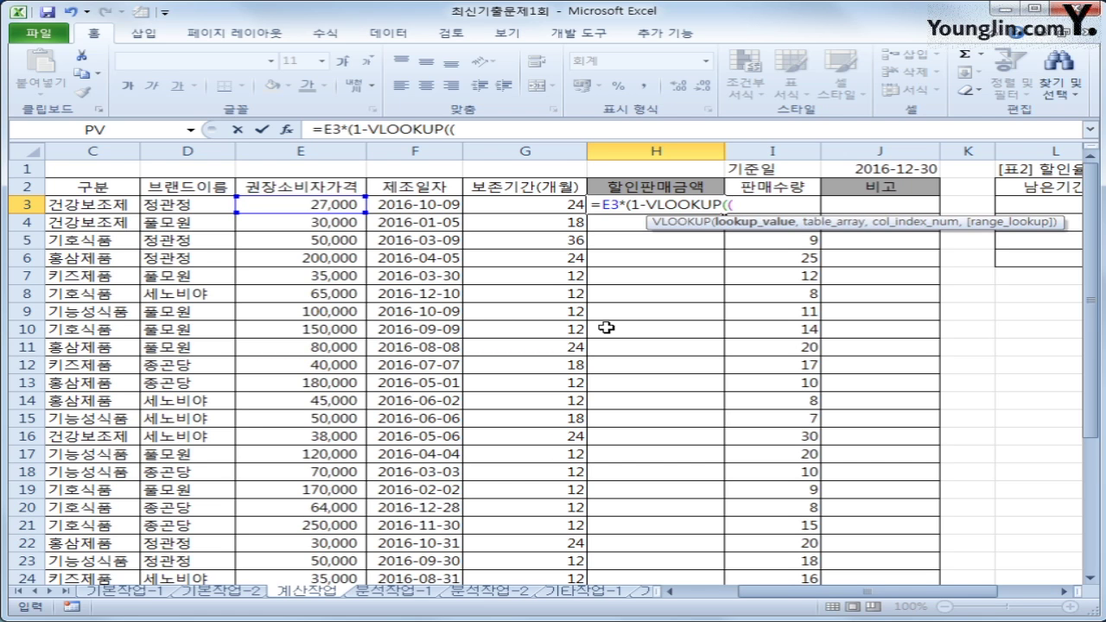
{"action": "key", "text": "BackSpace"}
- Enter EDATE(F3,G3)-$J$1 as the VLOOKUP lookup value, subtracting the absolute 기준일 from the expiry date
{"action": "type", "text": "e"}
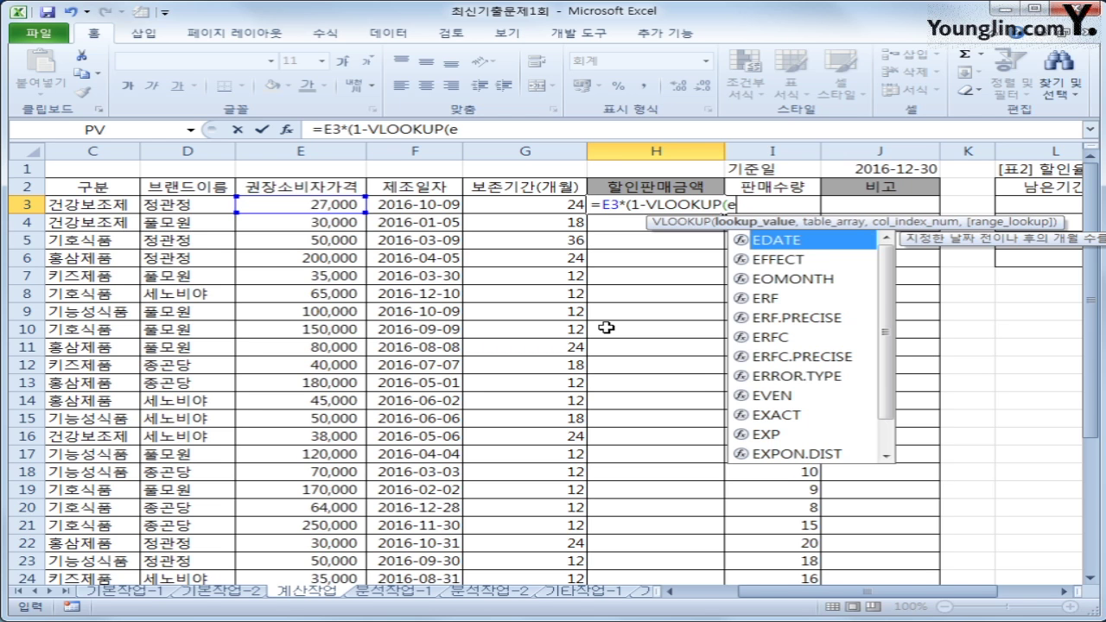
{"action": "type", "text": "d"}
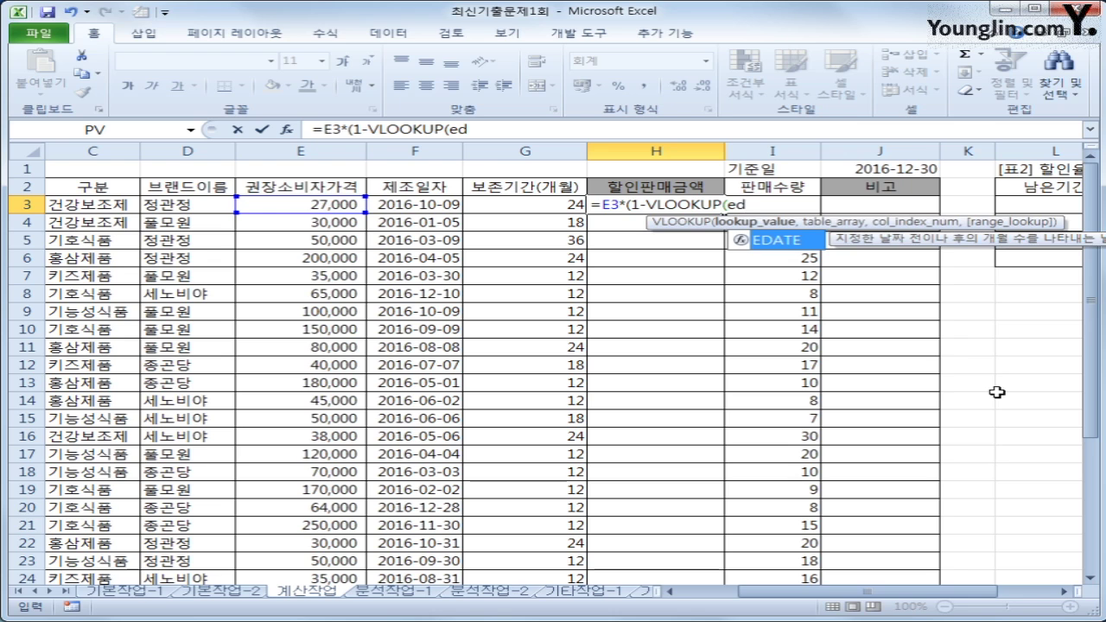
{"action": "key", "text": "Tab"}
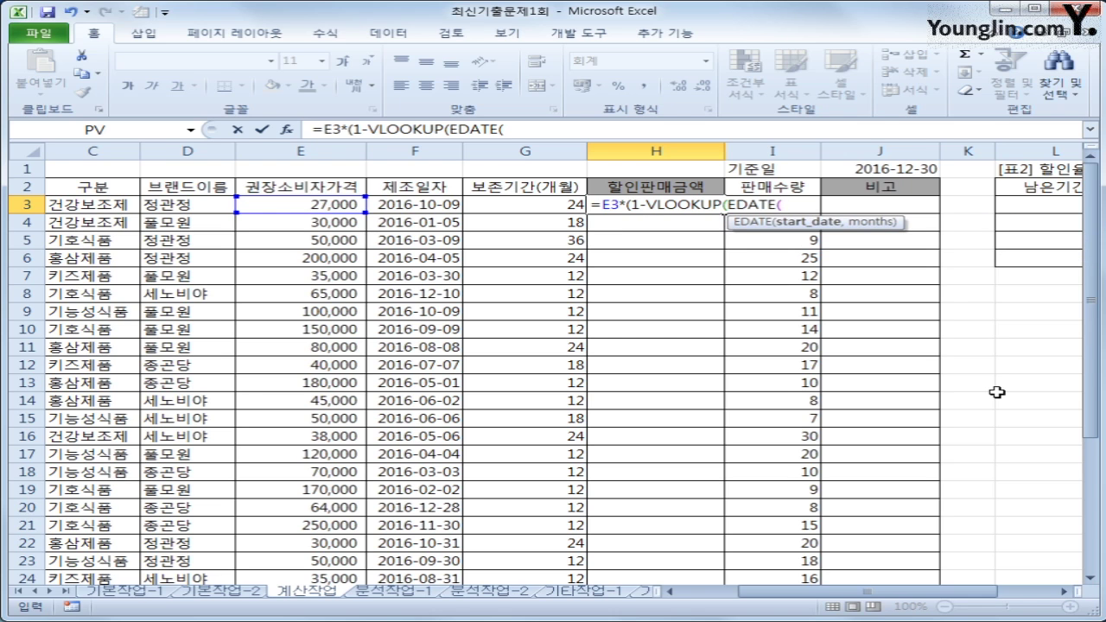
{"action": "left_click", "coordinate": [433, 205]}
{"action": "type", "text": ","}
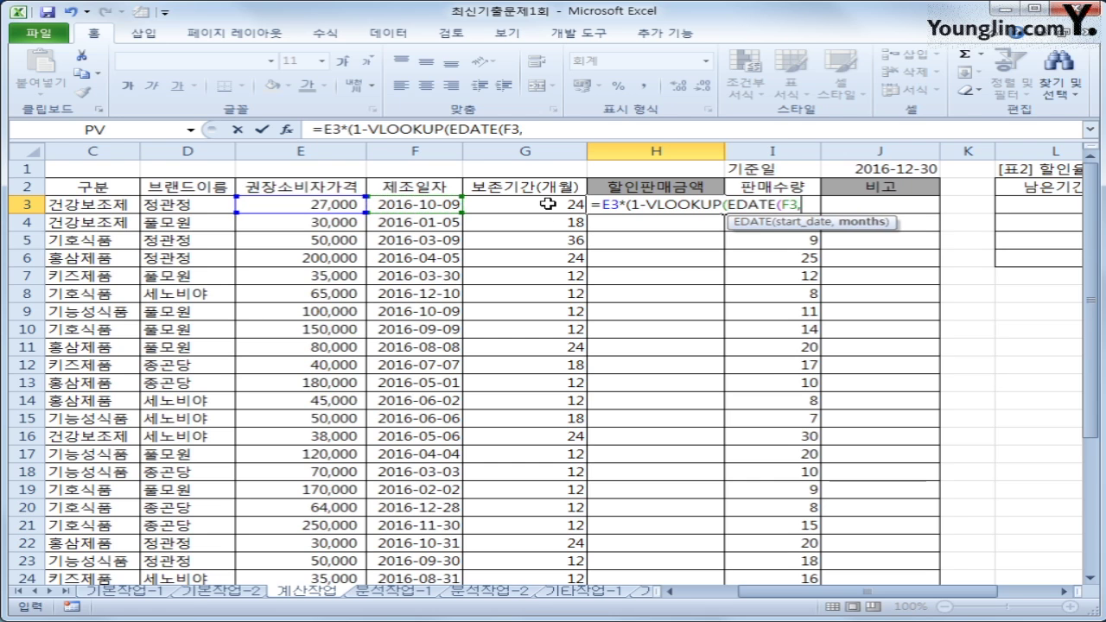
{"action": "left_click", "coordinate": [547, 204]}
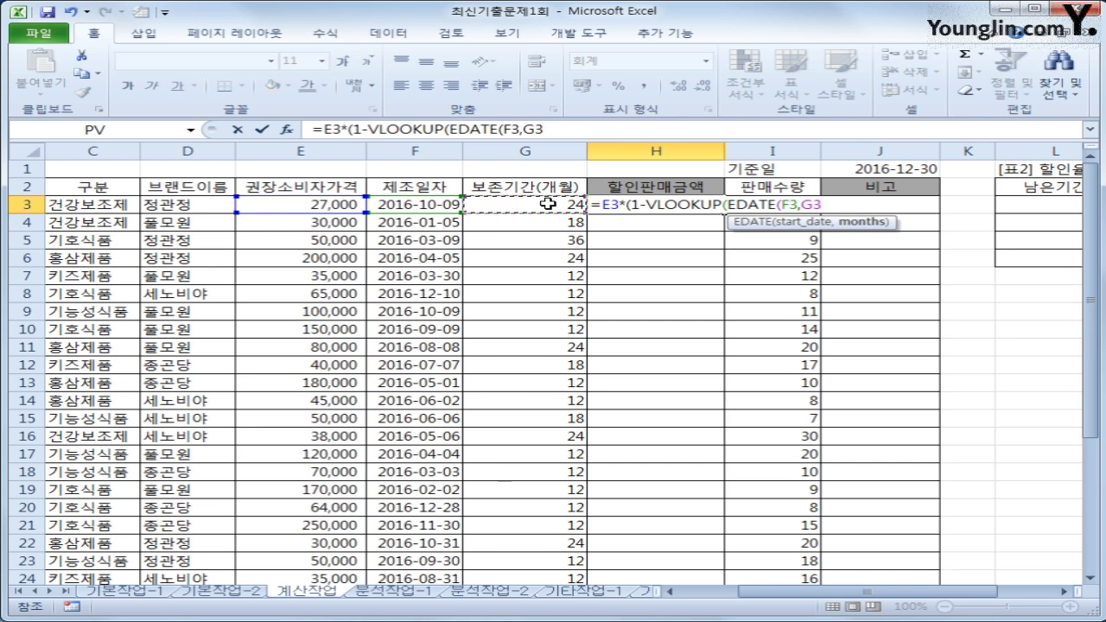
{"action": "type", "text": ")"}
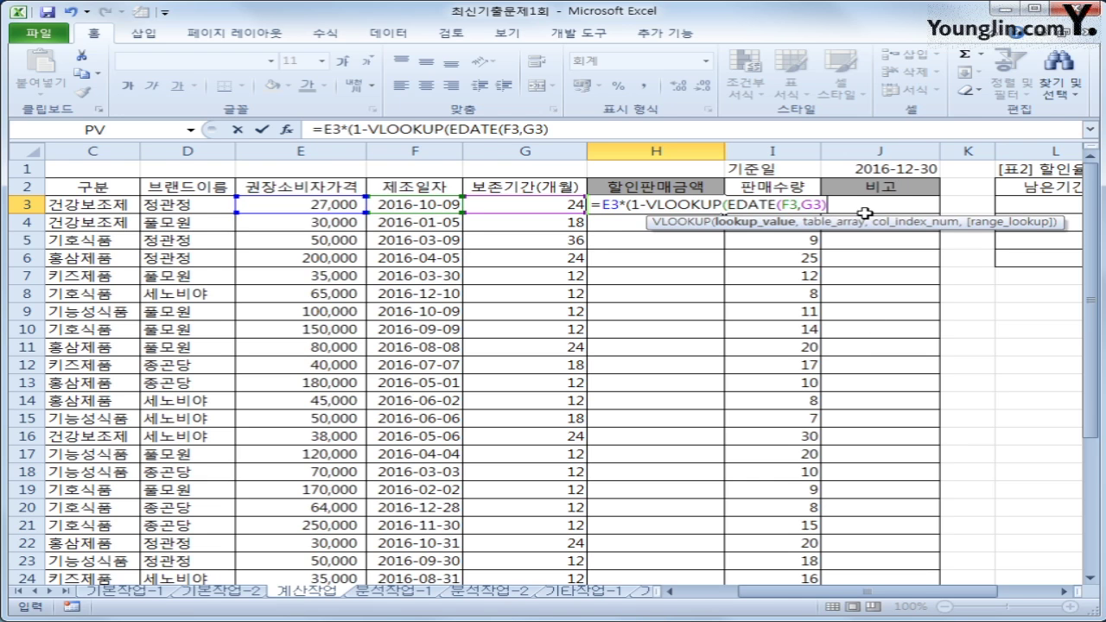
{"action": "type", "text": "-"}
{"action": "left_click", "coordinate": [888, 167]}
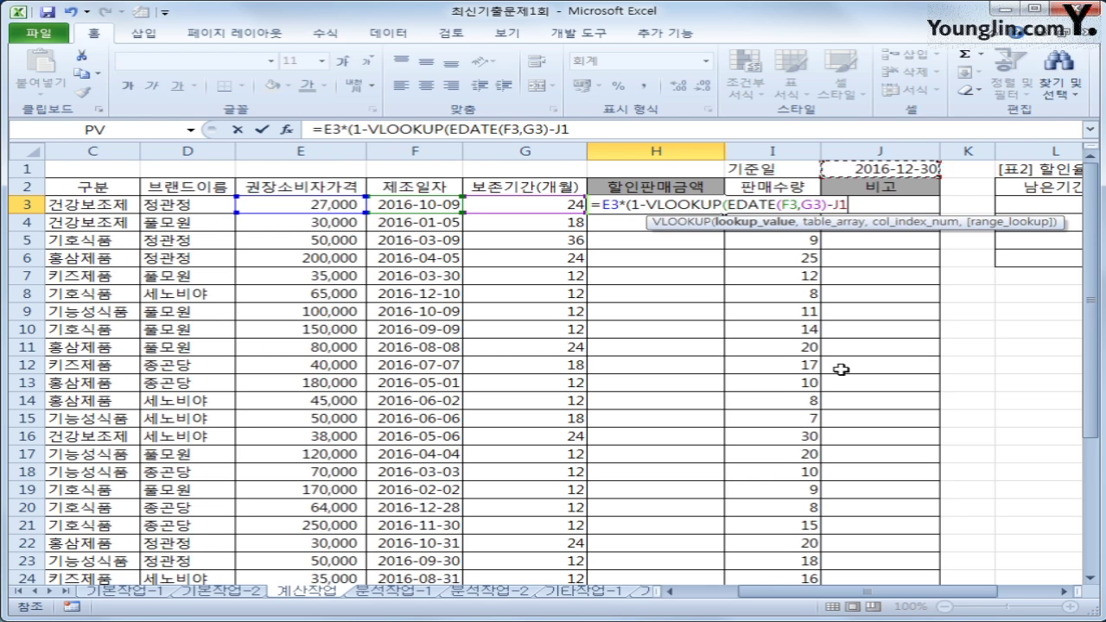
{"action": "key", "text": "F4"}
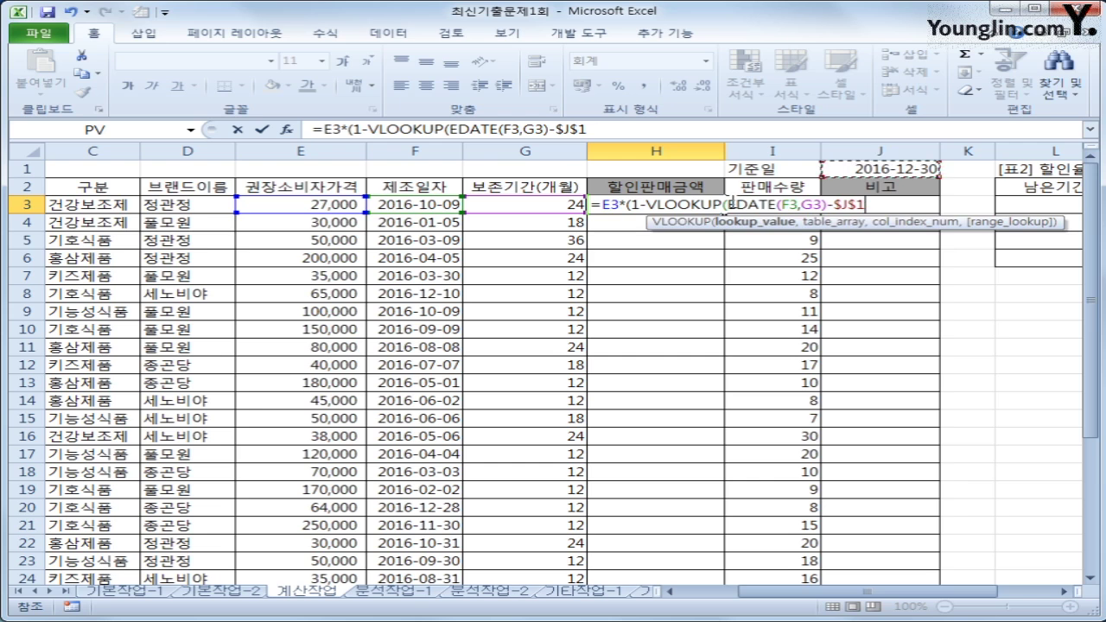
- Wrap the EDATE(F3,G3)-$J$1 expression in a QUOTIENT function with 30 as the denominator
{"action": "key", "text": "F2"}
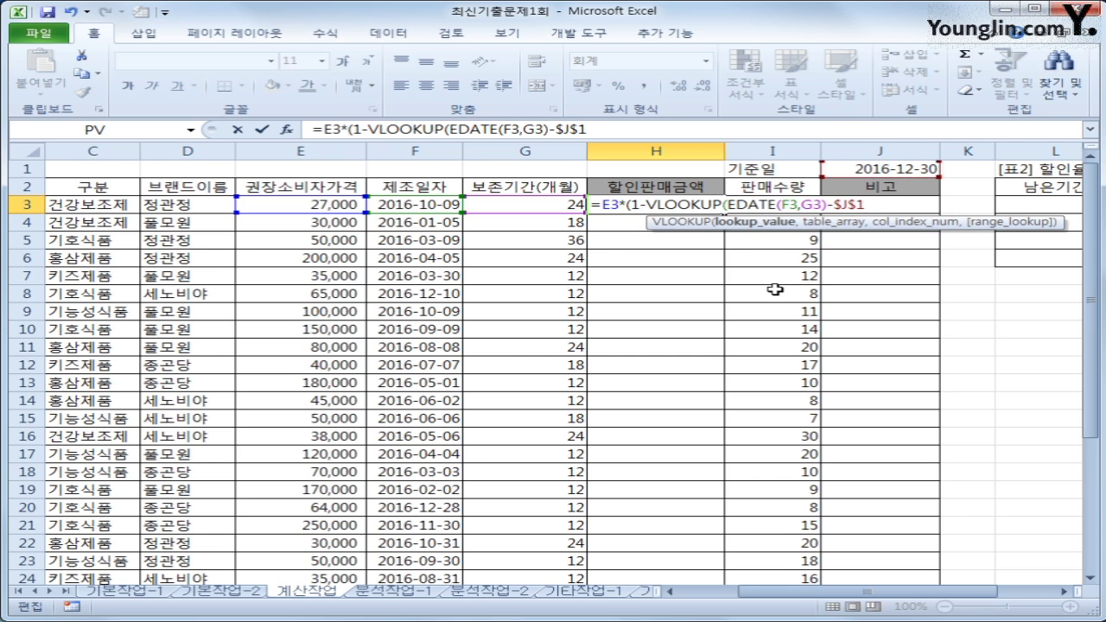
{"action": "type", "text": "qu"}
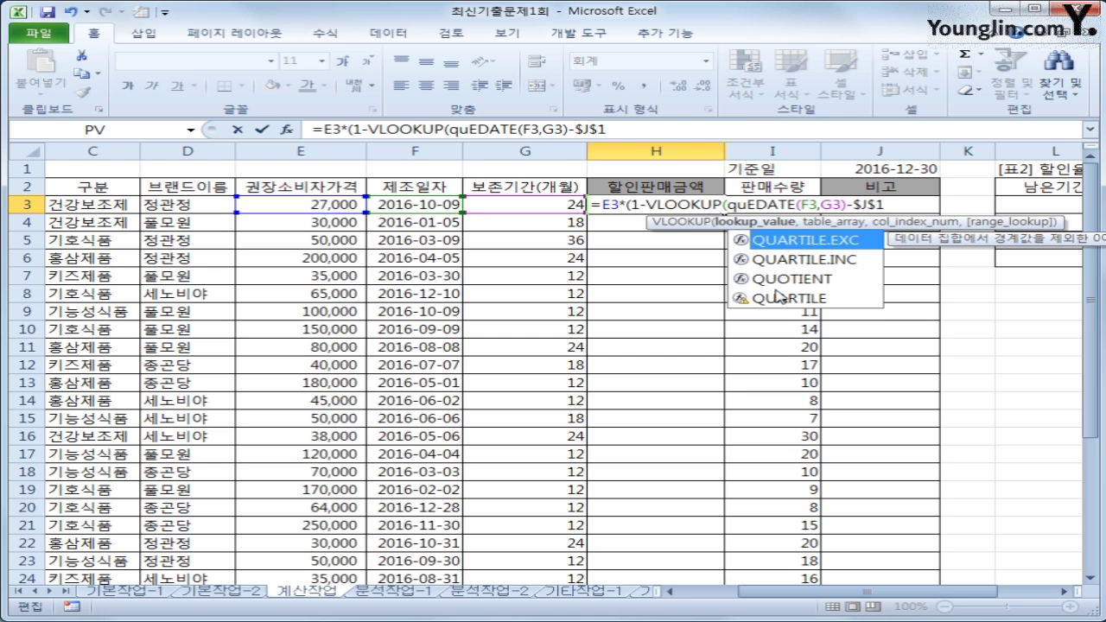
{"action": "type", "text": "otient"}
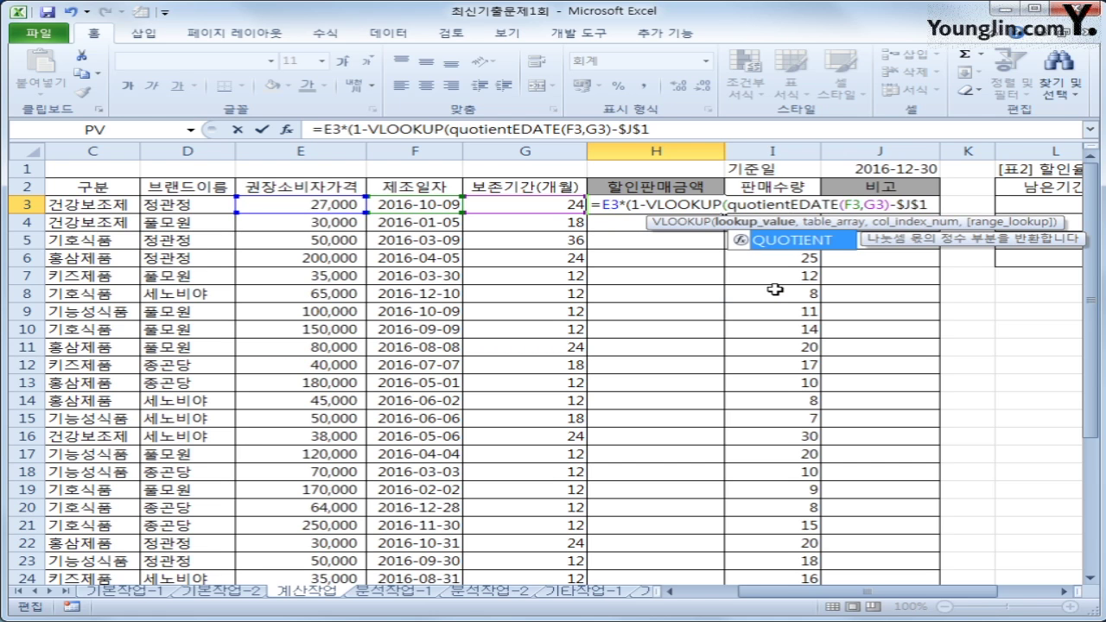
{"action": "type", "text": "("}
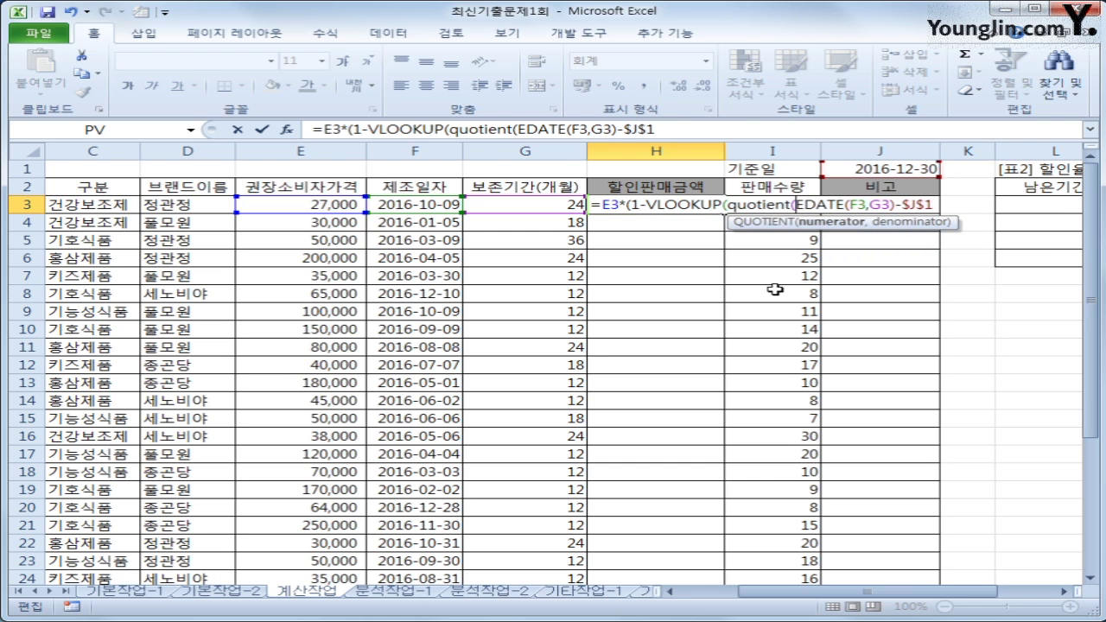
{"action": "left_click", "coordinate": [664, 124]}
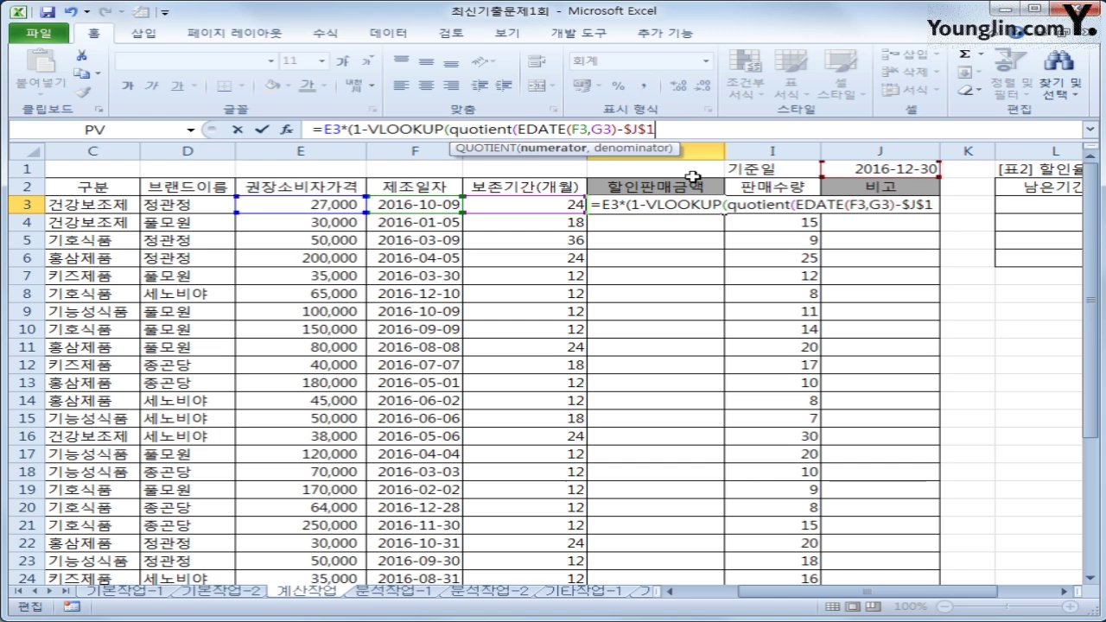
{"action": "type", "text": ",30)"}
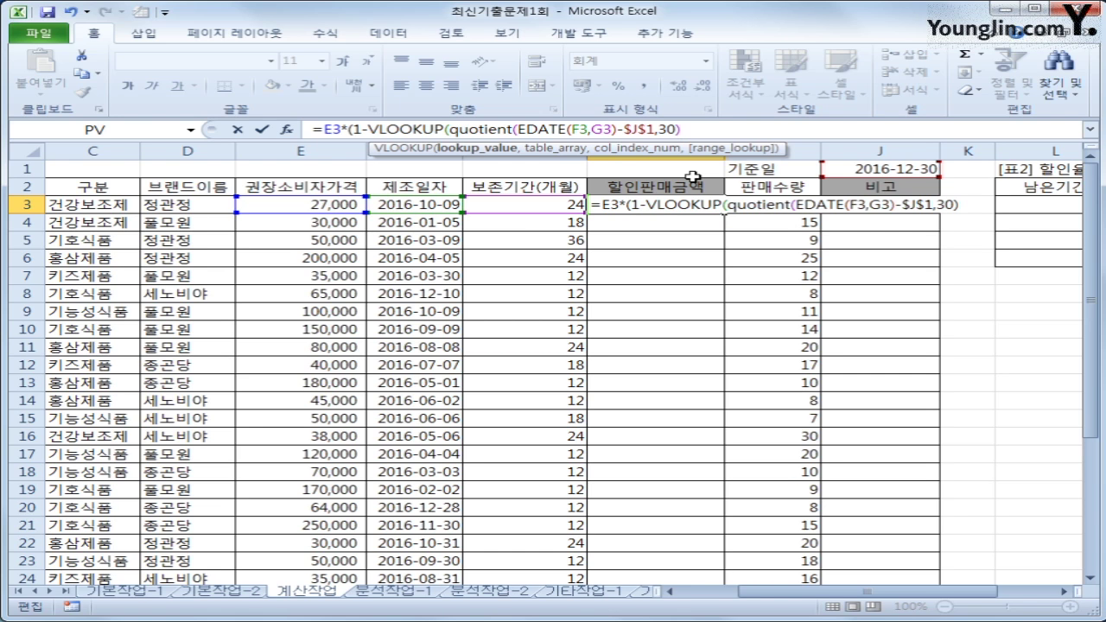
- Complete the H3 formula with the absolute lookup range $L$3:$M$6 and column index 2, closing both parentheses
{"action": "type", "text": ","}
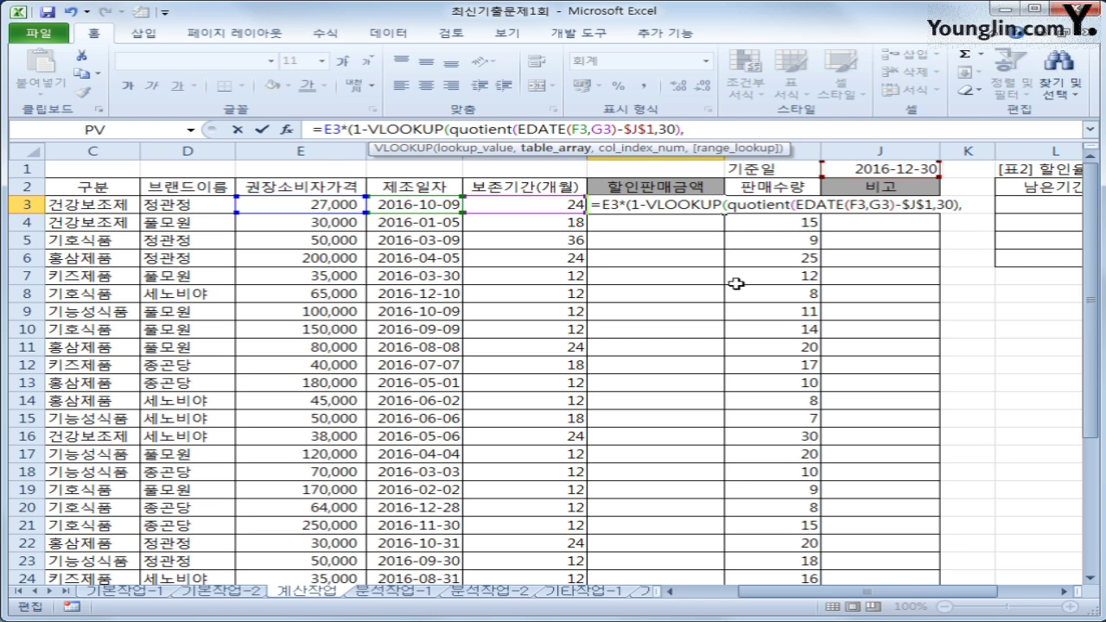
{"action": "left_click_drag", "start_coordinate": [916, 594], "coordinate": [933, 593]}
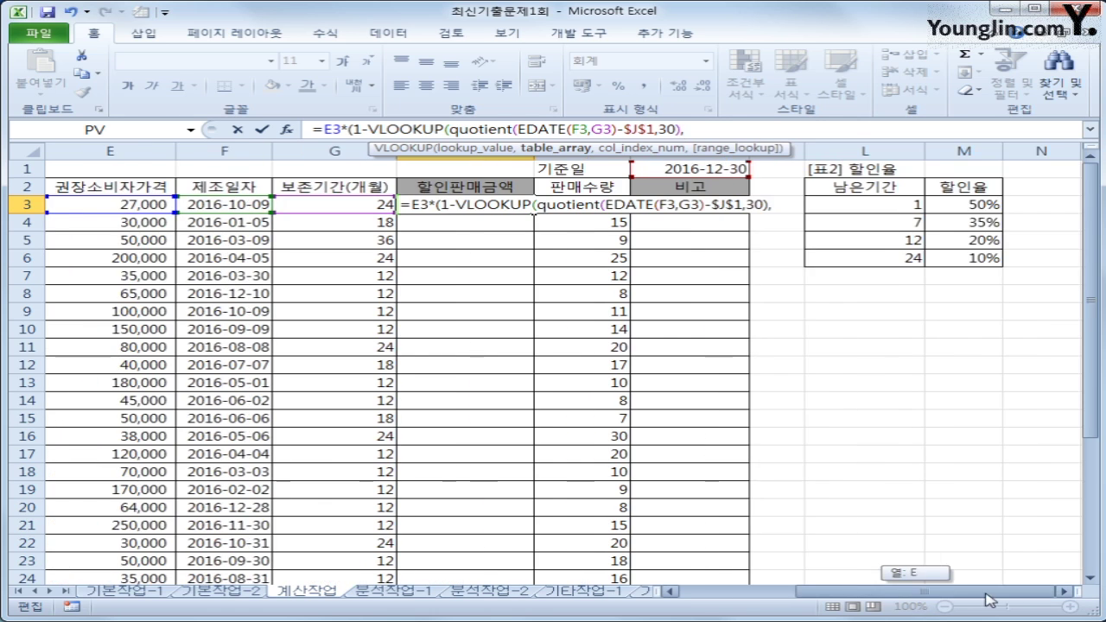
{"action": "left_click_drag", "start_coordinate": [893, 203], "coordinate": [964, 260]}
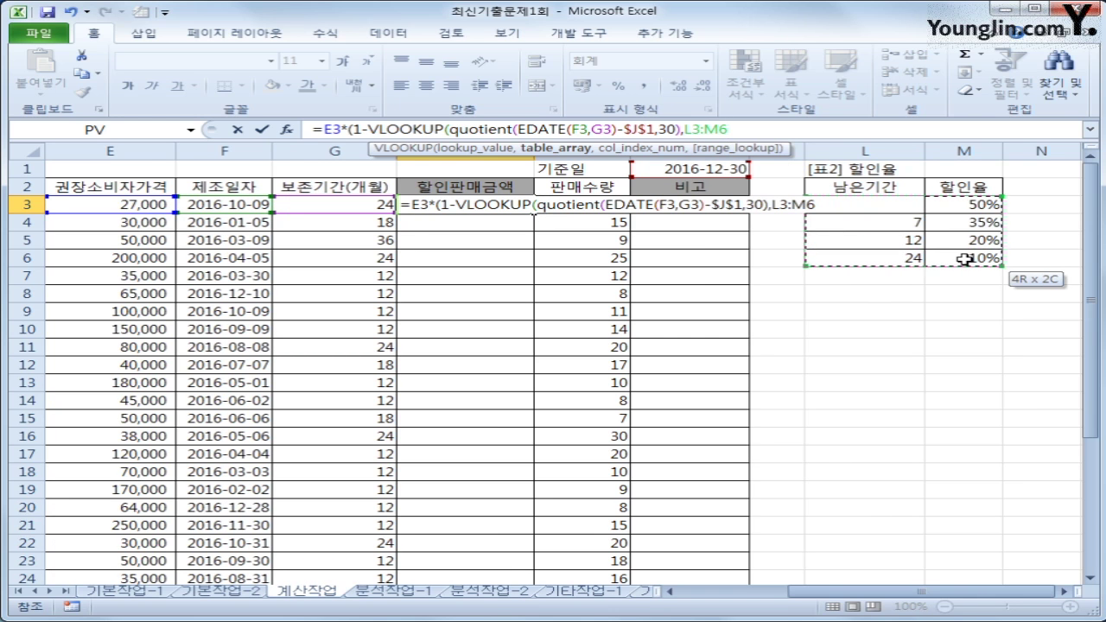
{"action": "left_click_drag", "start_coordinate": [964, 258], "coordinate": [964, 259]}
{"action": "key", "text": "F4"}
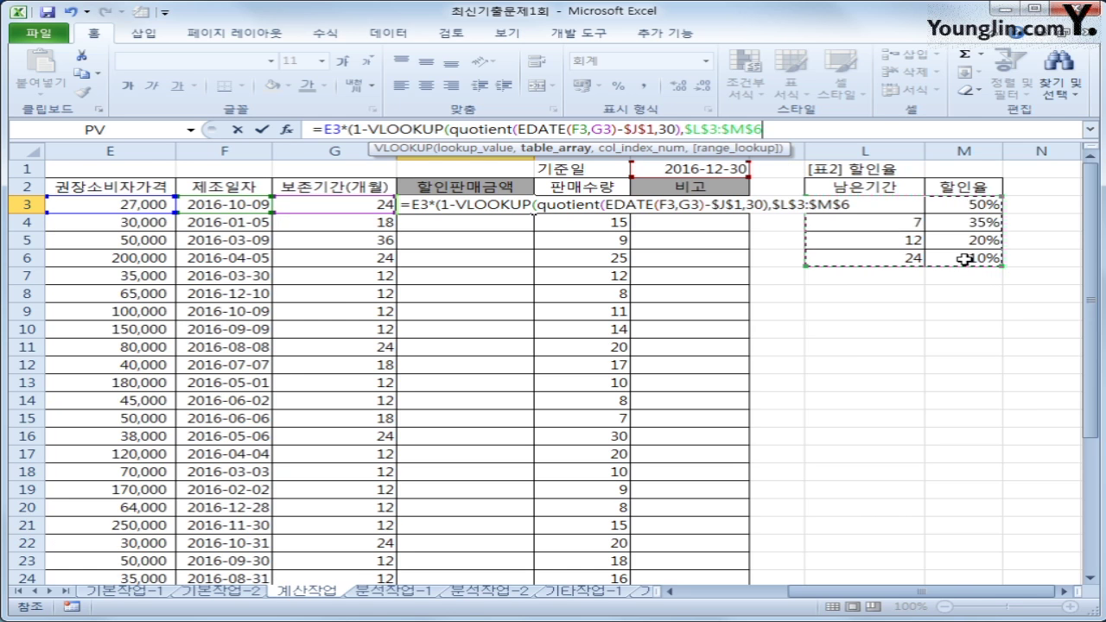
{"action": "type", "text": ","}
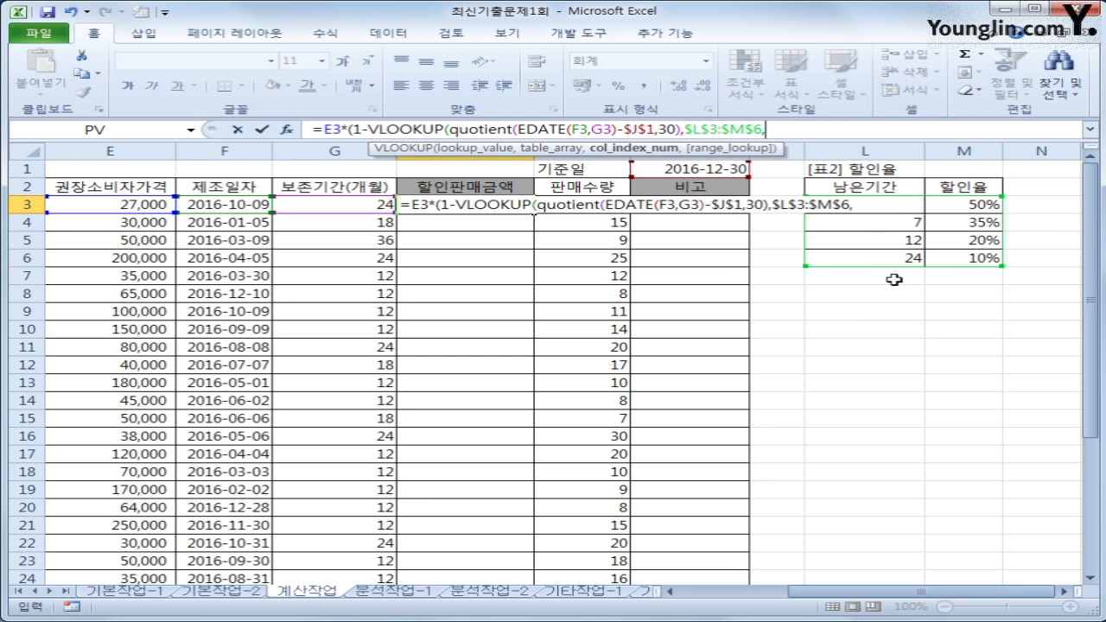
{"action": "type", "text": "2)"}
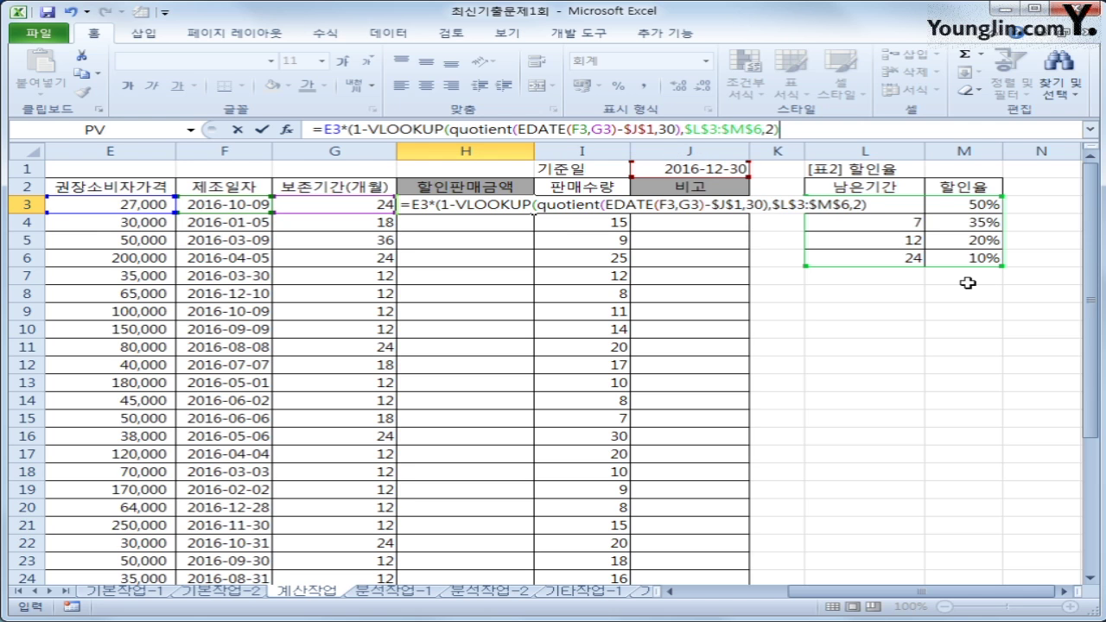
{"action": "type", "text": ")"}
{"action": "key", "text": "Return"}
{"action": "key", "text": "Up"}
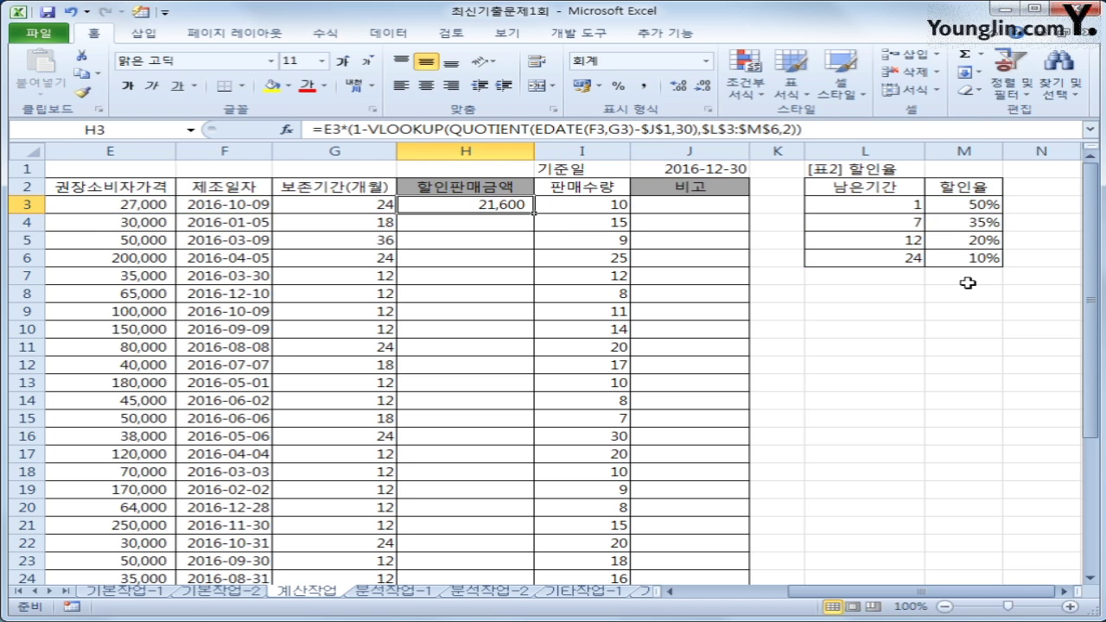
- Fill the H3 formula down the 할인판매금액 column through H26 and reselect H3
{"action": "double_click", "coordinate": [534, 213]}
{"action": "scroll", "coordinate": [534, 213], "scroll_direction": "down", "scroll_amount": 3}
{"action": "scroll", "coordinate": [533, 213], "scroll_direction": "up", "scroll_amount": 3}
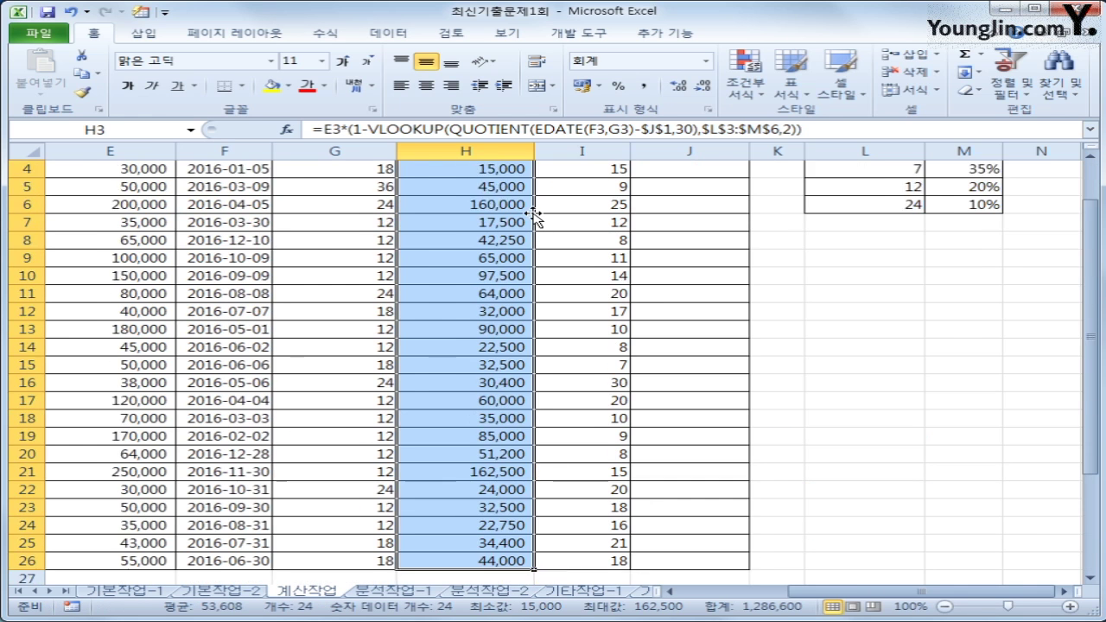
{"action": "left_click", "coordinate": [512, 204]}
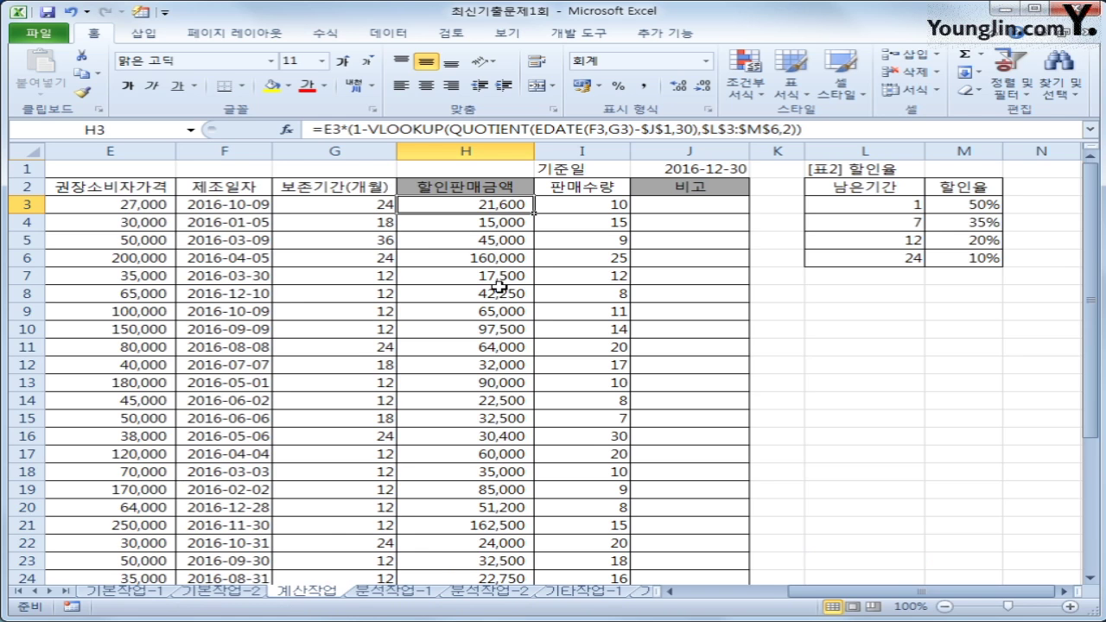
{"action": "key", "text": "ctrl+2"}
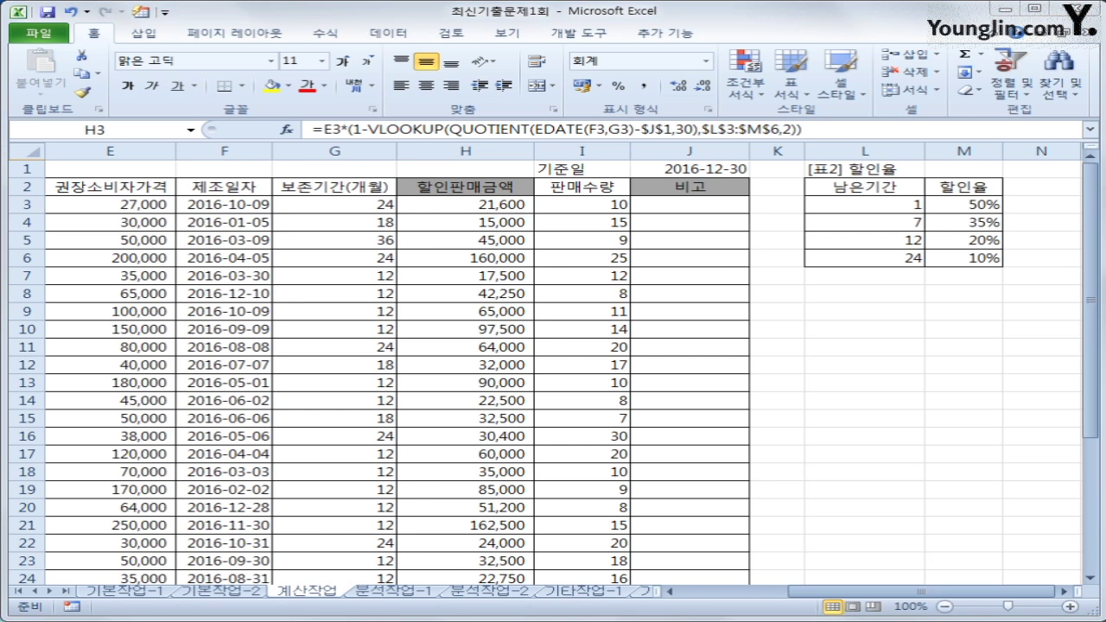
{"action": "mouse_move", "coordinate": [488, 169]}
{"action": "left_mouse_down"}
{"action": "mouse_move", "coordinate": [454, 148]}
{"action": "mouse_move", "coordinate": [696, 140]}
{"action": "left_mouse_up"}
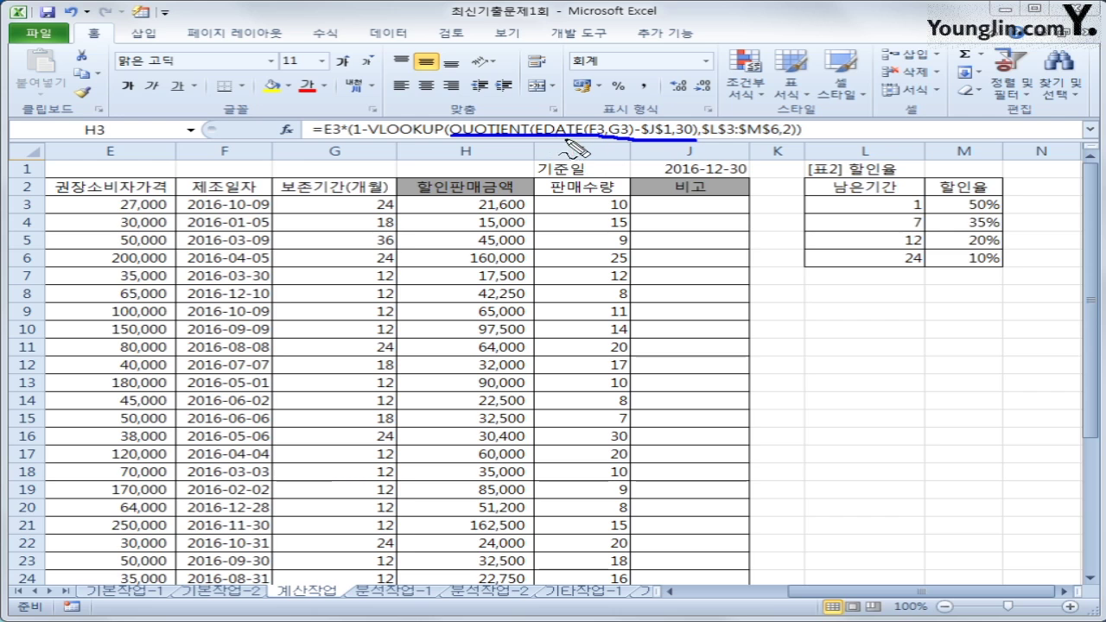
{"action": "mouse_move", "coordinate": [547, 128]}
{"action": "left_mouse_down"}
{"action": "mouse_move", "coordinate": [596, 125]}
{"action": "mouse_move", "coordinate": [579, 149]}
{"action": "mouse_move", "coordinate": [531, 151]}
{"action": "mouse_move", "coordinate": [490, 128]}
{"action": "mouse_move", "coordinate": [523, 145]}
{"action": "left_mouse_up"}
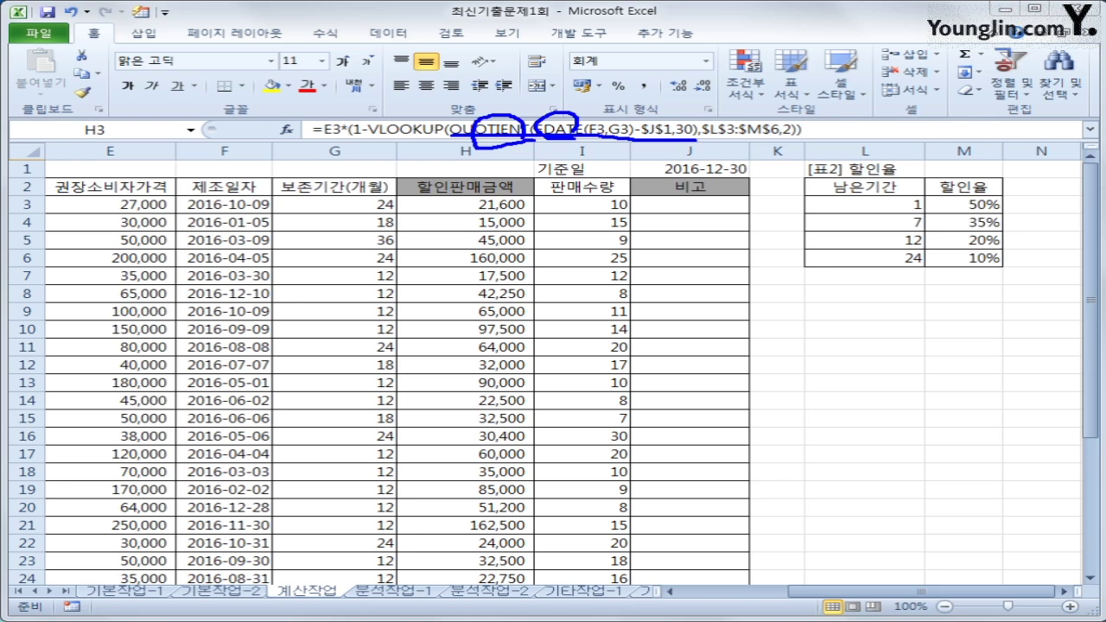
{"action": "key", "text": "Escape"}
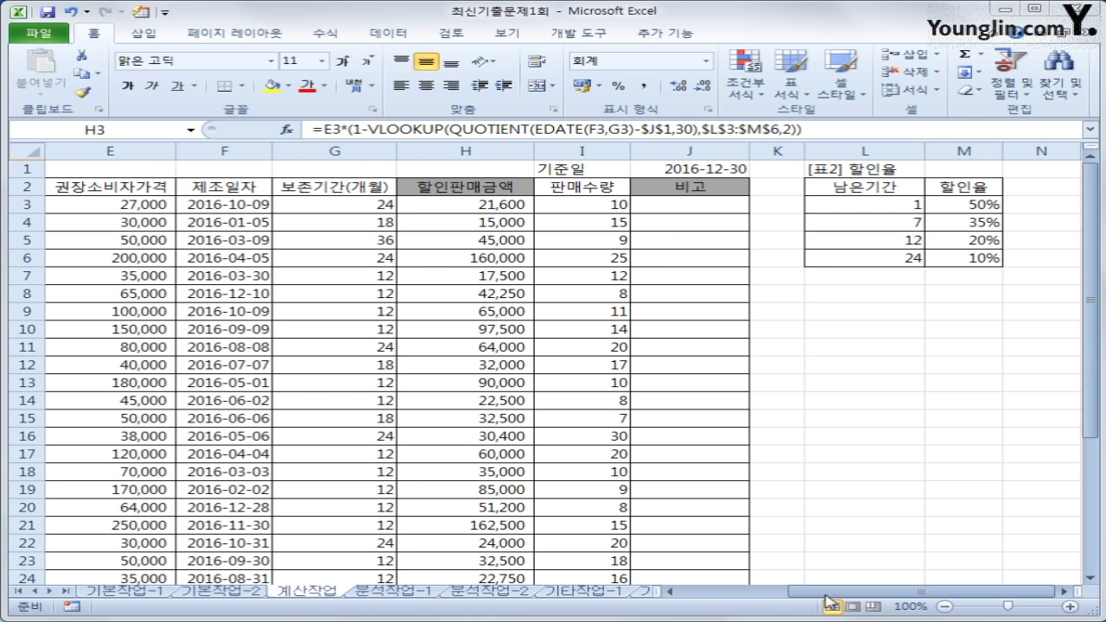
{"action": "key", "text": "Escape"}
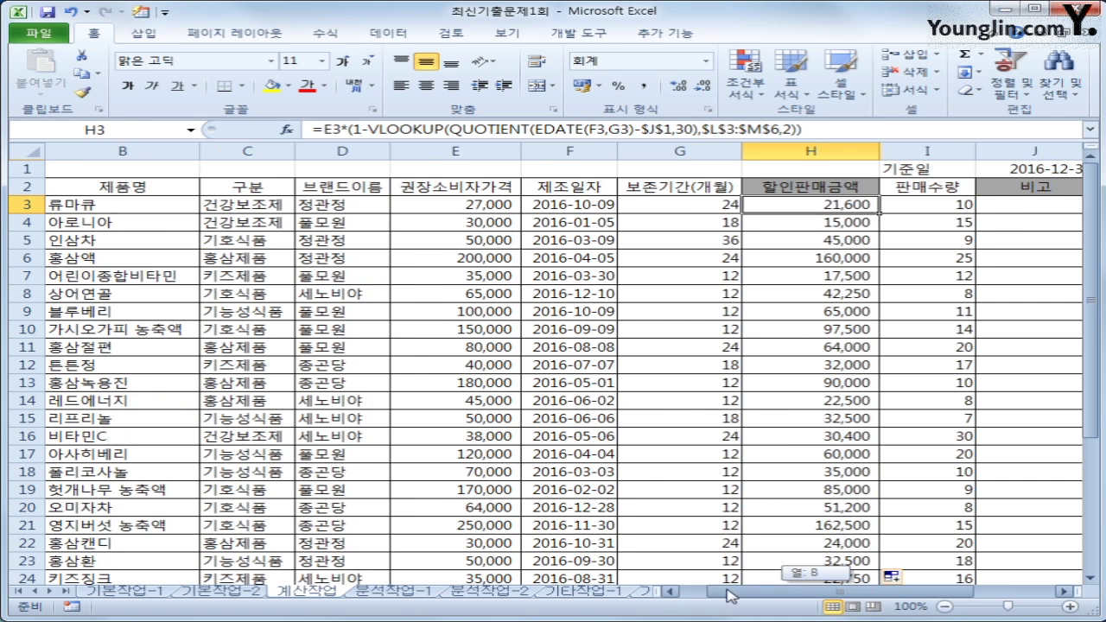
- Start a SUMIFS function in B30, the 건강보조제 row of the 풀모원 column in [표3]
{"action": "left_click_drag", "start_coordinate": [794, 595], "coordinate": [710, 595]}
{"action": "left_click", "coordinate": [318, 192]}
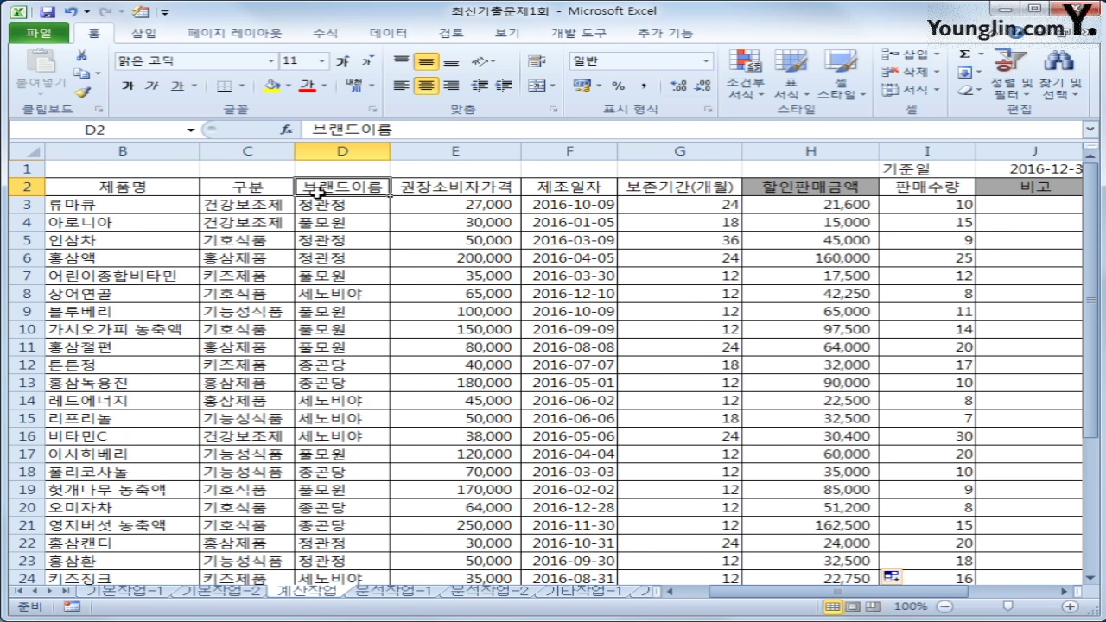
{"action": "left_click", "coordinate": [940, 190]}
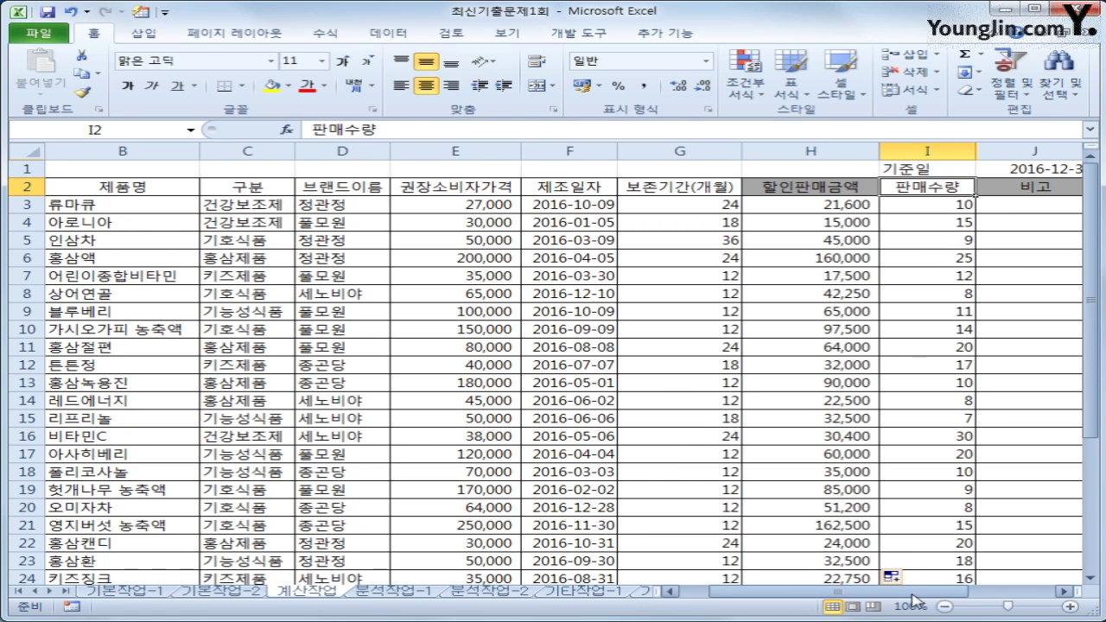
{"action": "scroll", "coordinate": [509, 499], "scroll_direction": "down", "scroll_amount": 5}
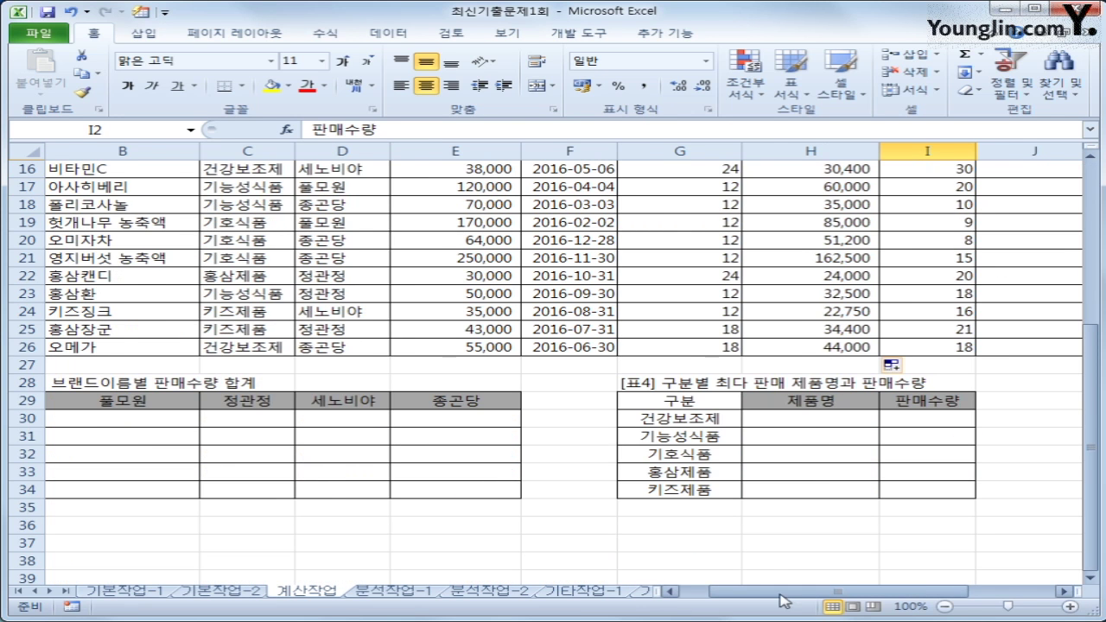
{"action": "left_click_drag", "start_coordinate": [752, 593], "coordinate": [715, 596]}
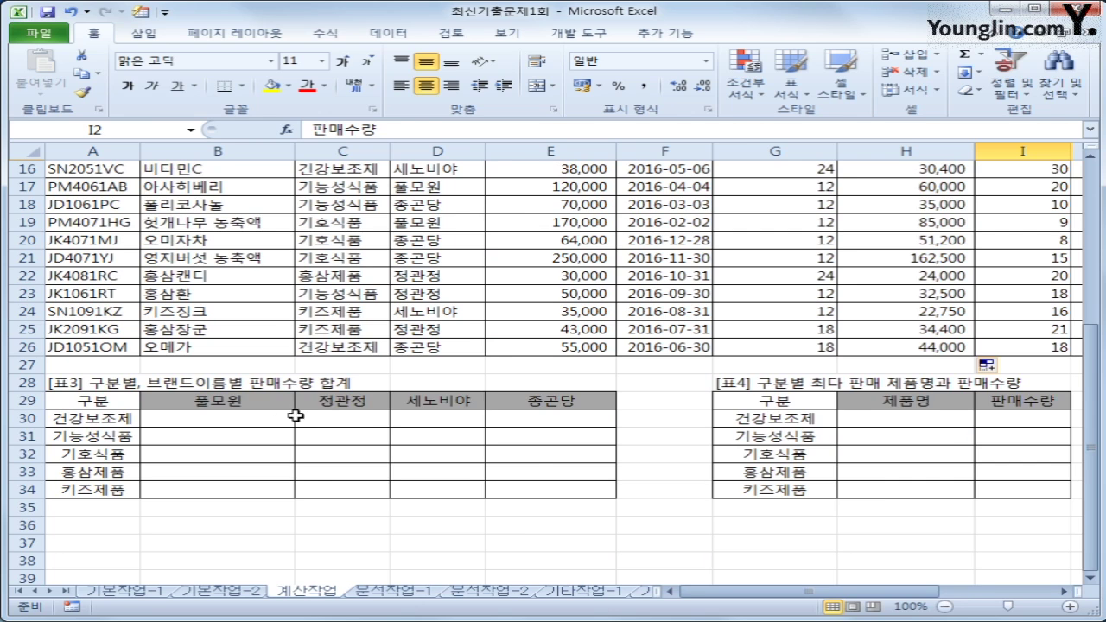
{"action": "left_click", "coordinate": [269, 418]}
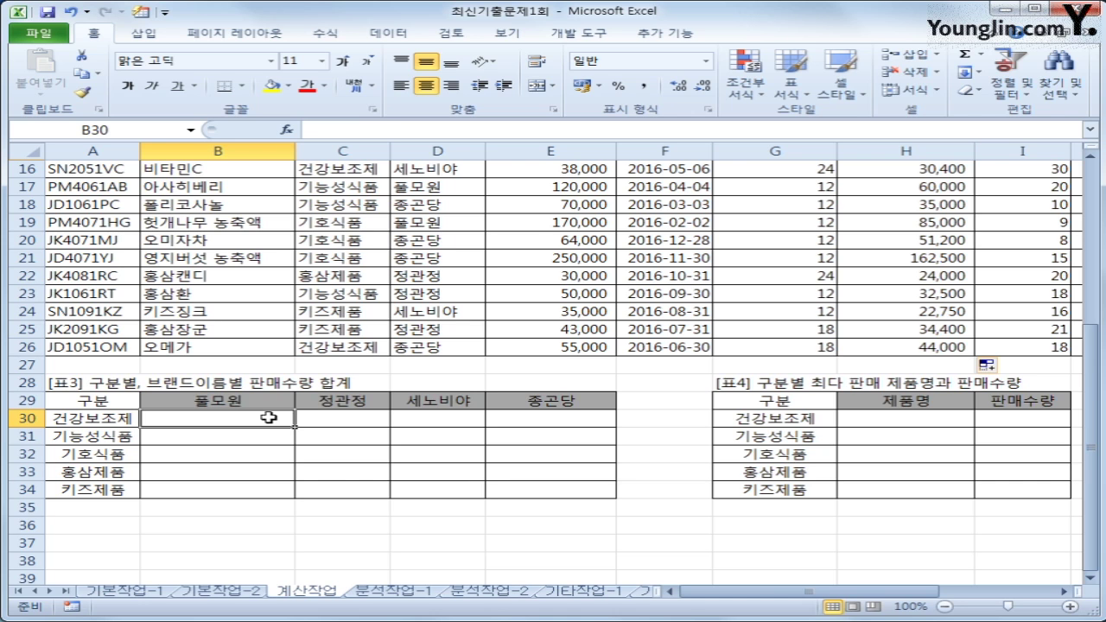
{"action": "type", "text": "="}
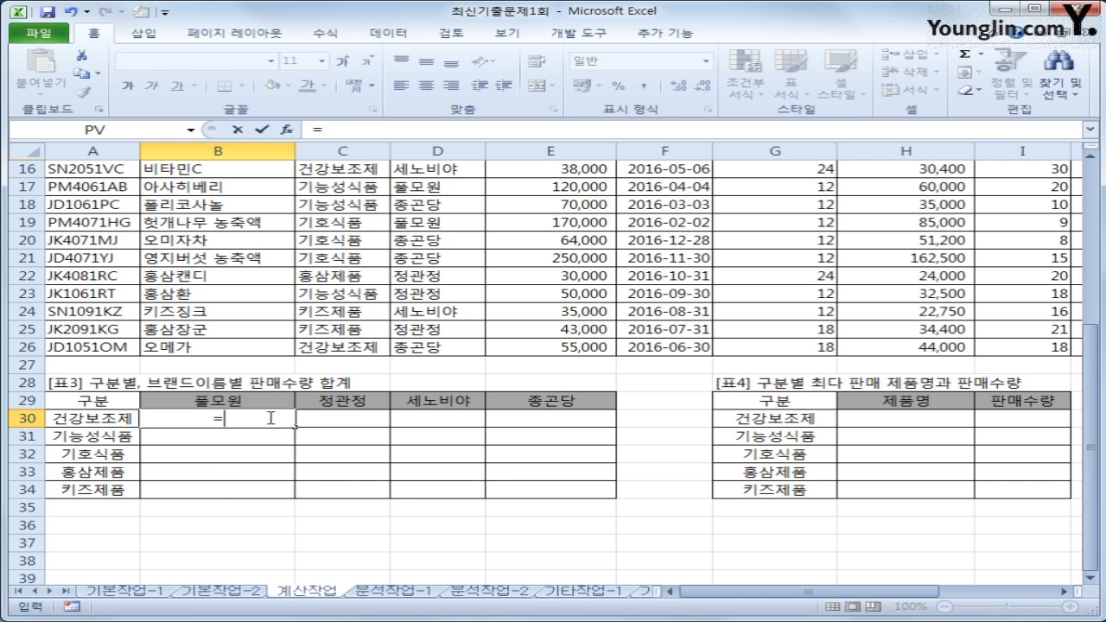
{"action": "type", "text": "sumifs"}
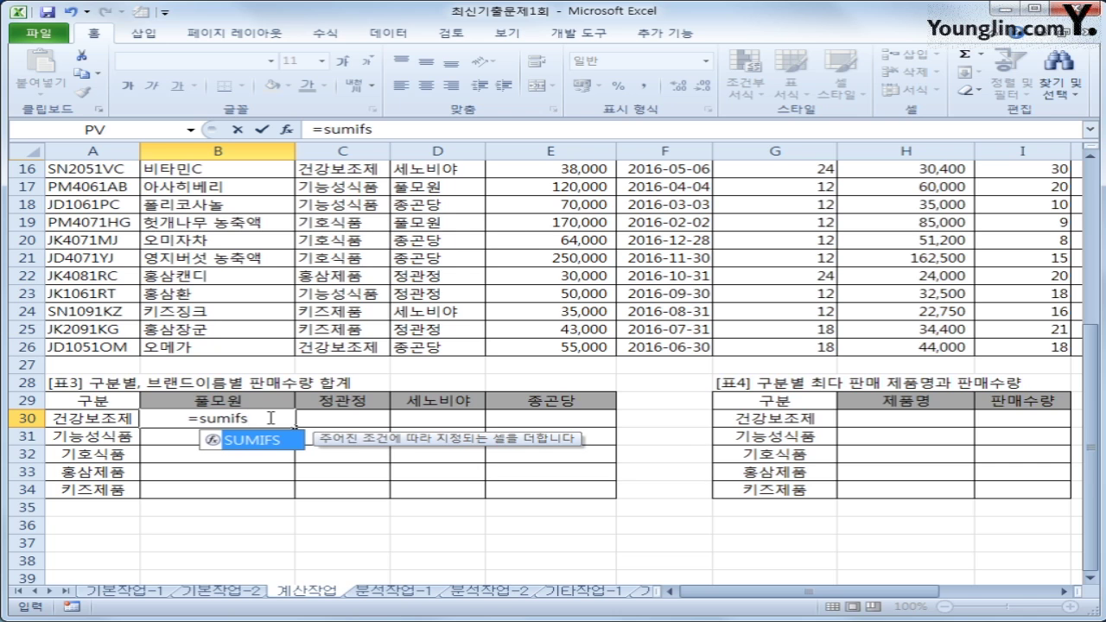
{"action": "type", "text": "("}
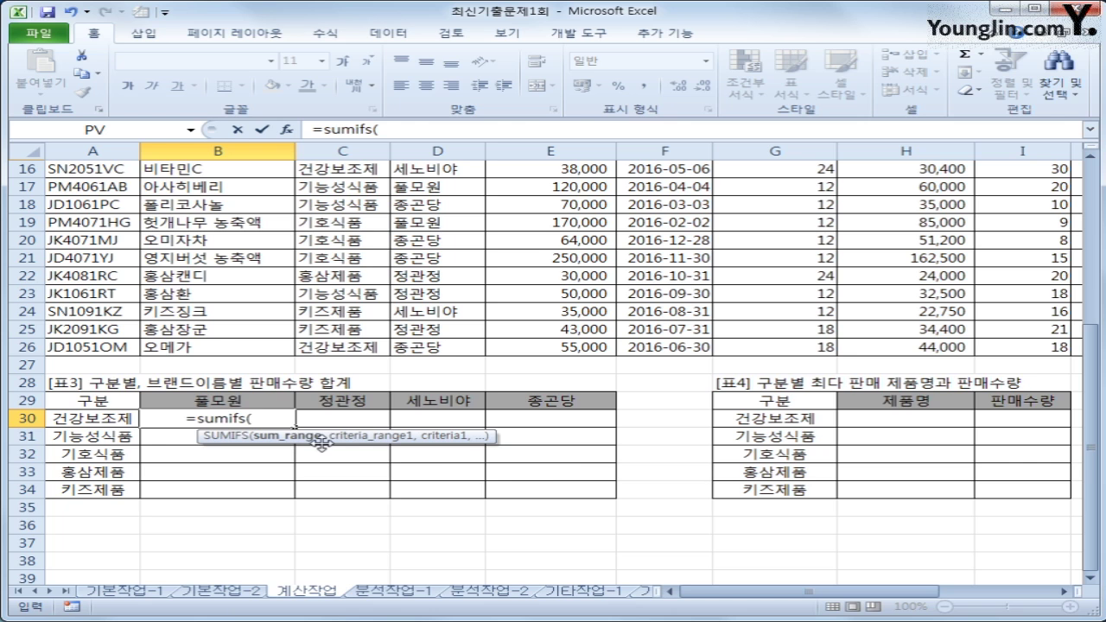
- Set the SUMIFS sum range to the 판매수량 values of [표1] as the absolute reference $I$3:$I$26
{"action": "scroll", "coordinate": [720, 478], "scroll_direction": "up", "scroll_amount": 4}
{"action": "scroll", "coordinate": [720, 479], "scroll_direction": "up", "scroll_amount": 1}
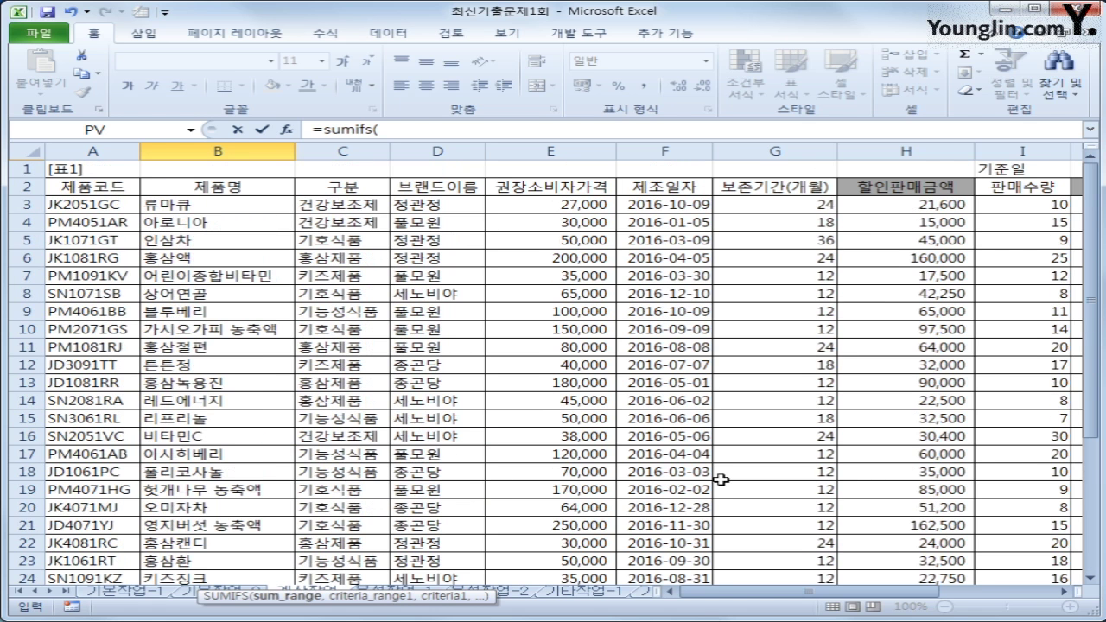
{"action": "left_click_drag", "start_coordinate": [993, 205], "coordinate": [1028, 550]}
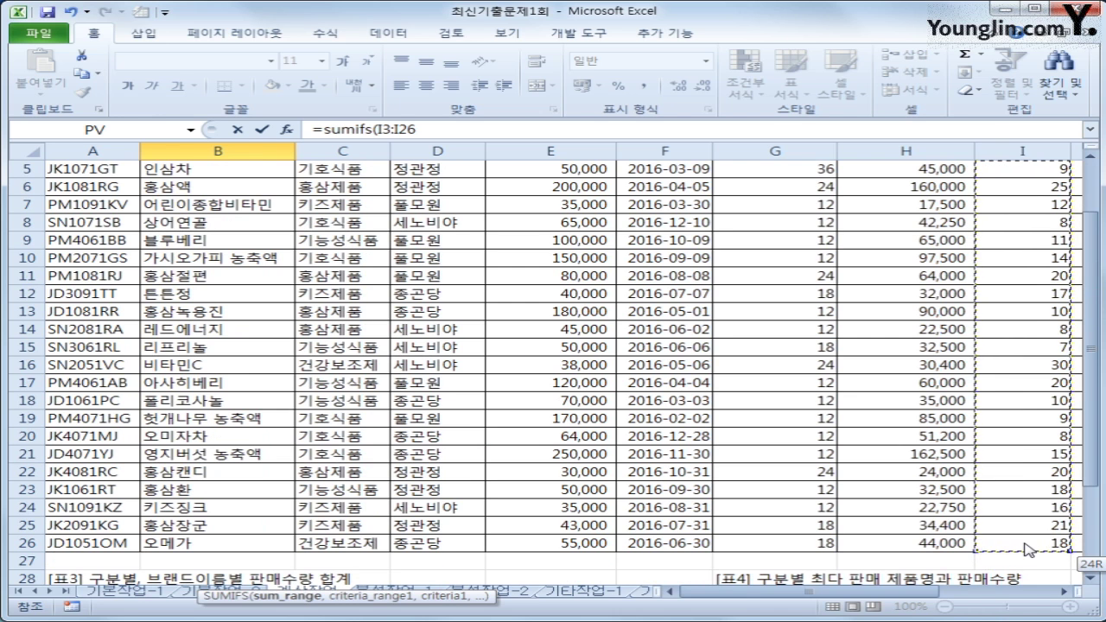
{"action": "key", "text": "F4"}
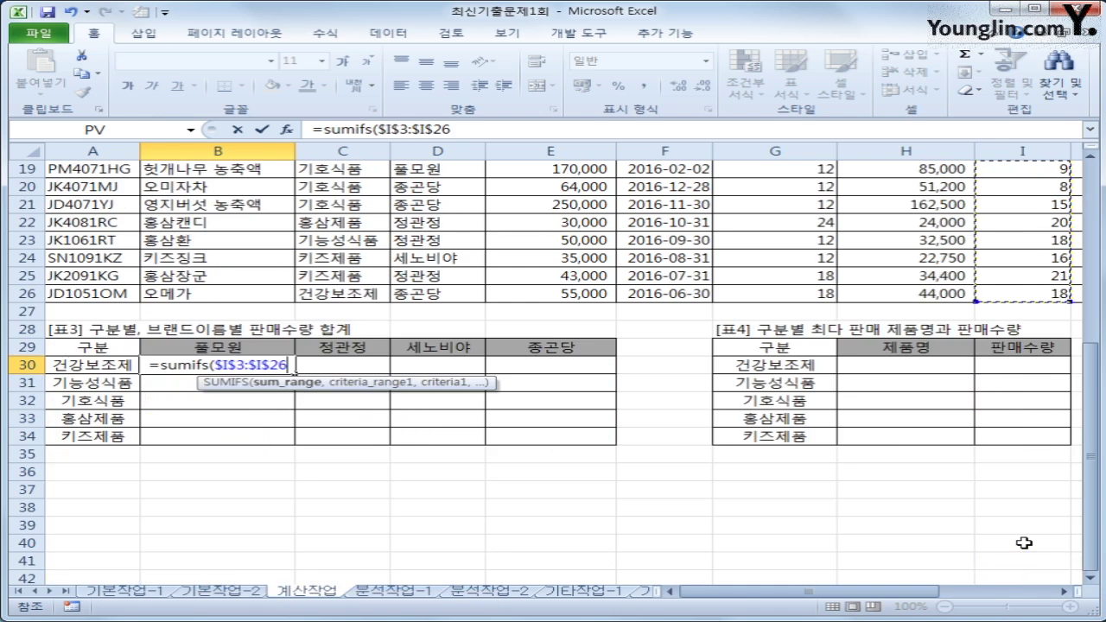
{"action": "type", "text": ","}
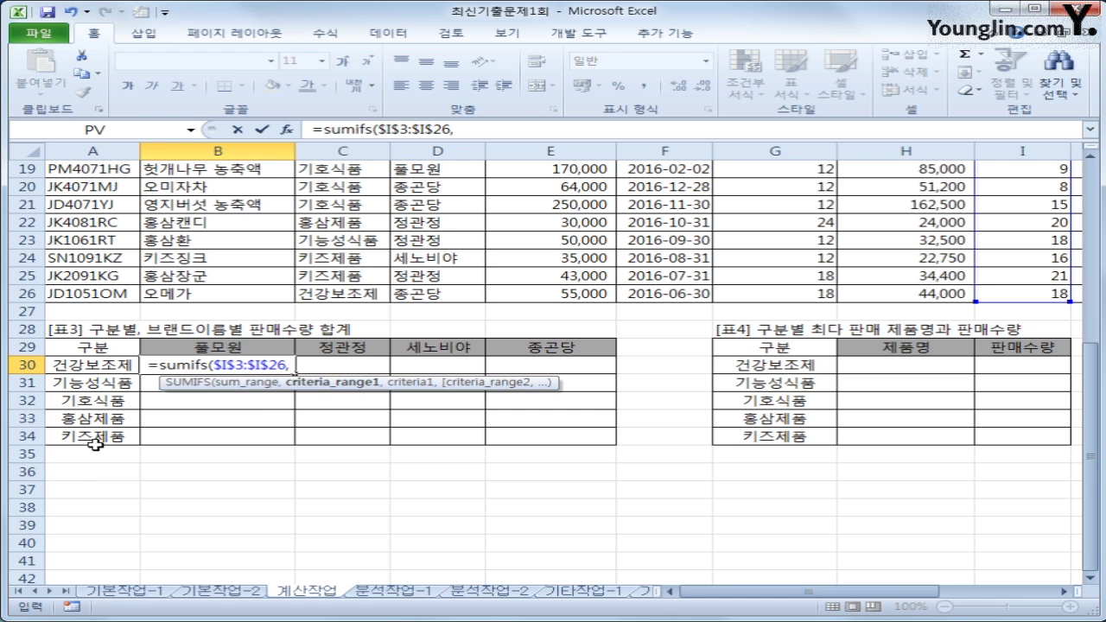
- Add the first SUMIFS condition, matching the 구분 range $C$3:$C$26 against $A30 with only the column locked
{"action": "scroll", "coordinate": [95, 443], "scroll_direction": "up", "scroll_amount": 6}
{"action": "left_click_drag", "start_coordinate": [342, 204], "coordinate": [367, 548]}
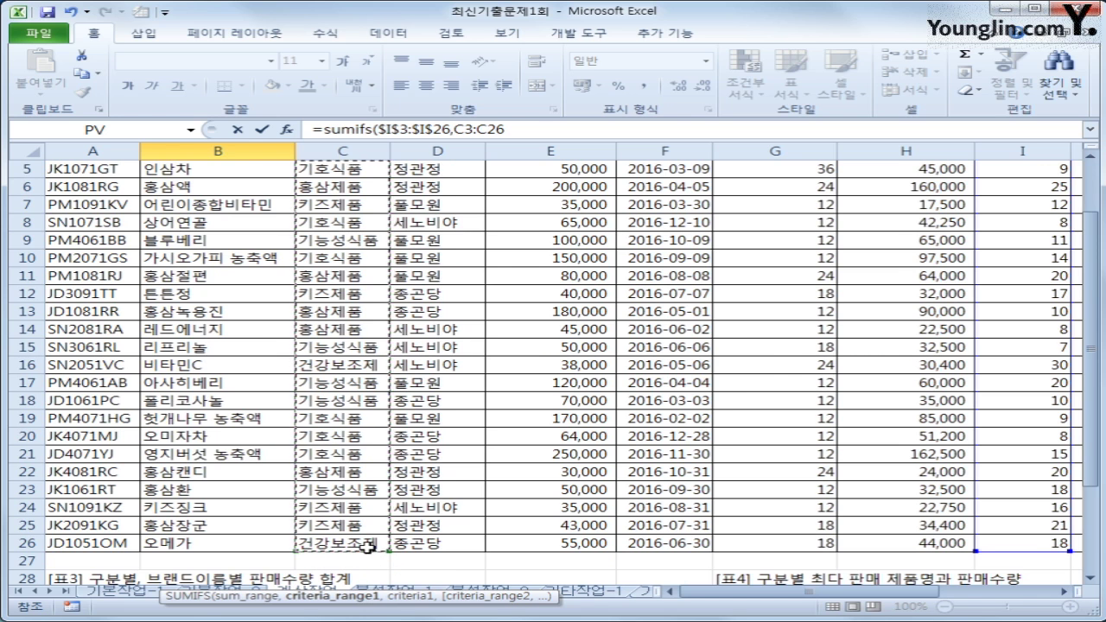
{"action": "key", "text": "F4"}
{"action": "type", "text": ","}
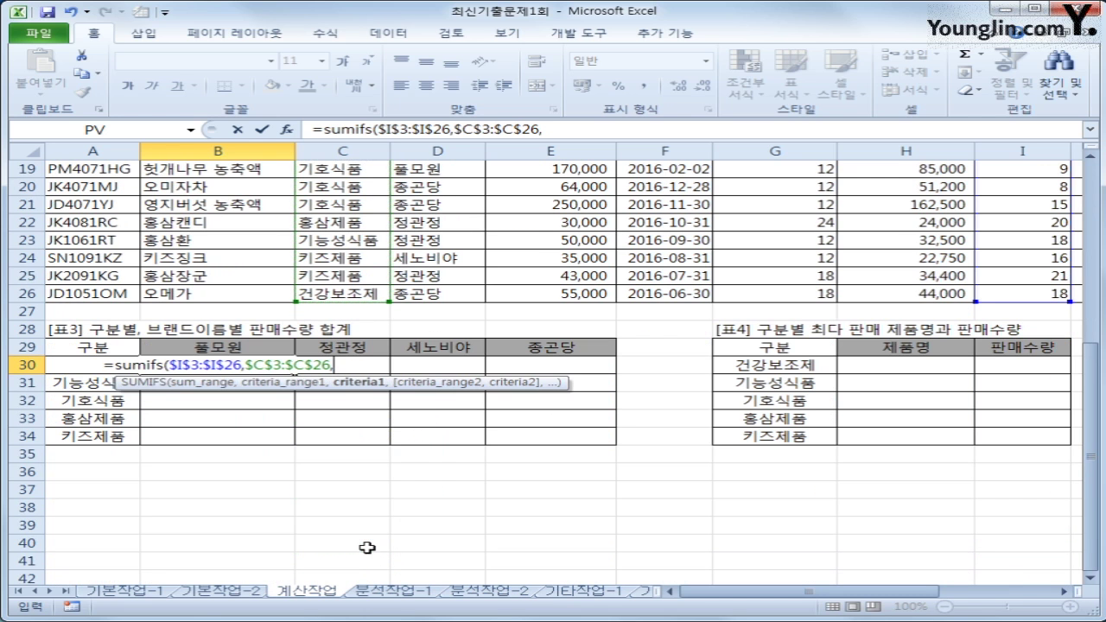
{"action": "key", "text": "Left"}
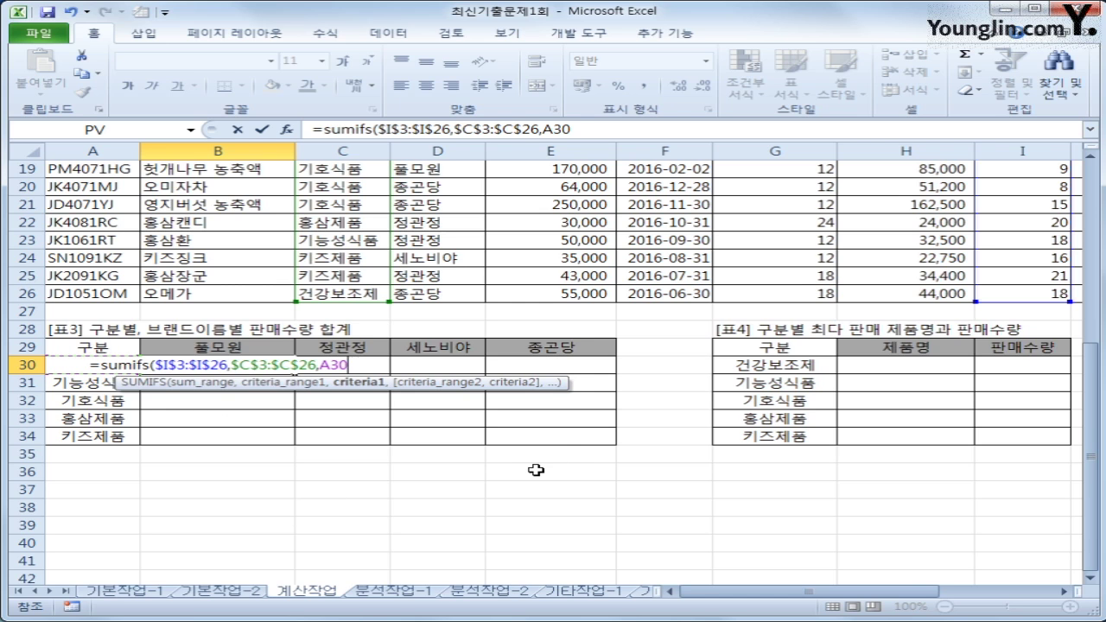
{"action": "key", "text": "F4"}
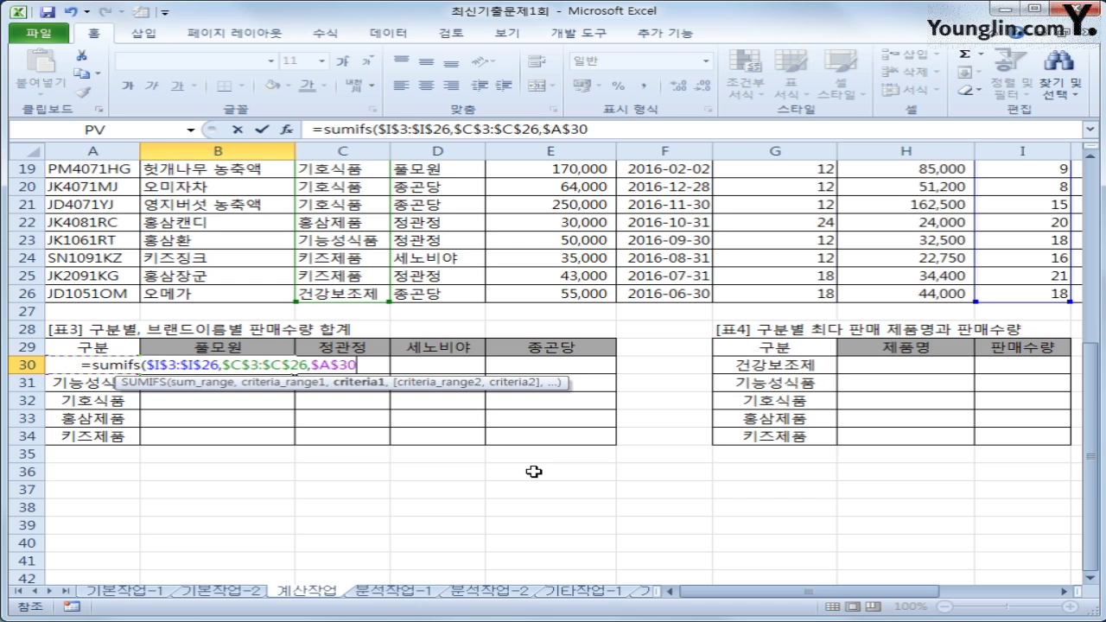
{"action": "key", "text": "F4"}
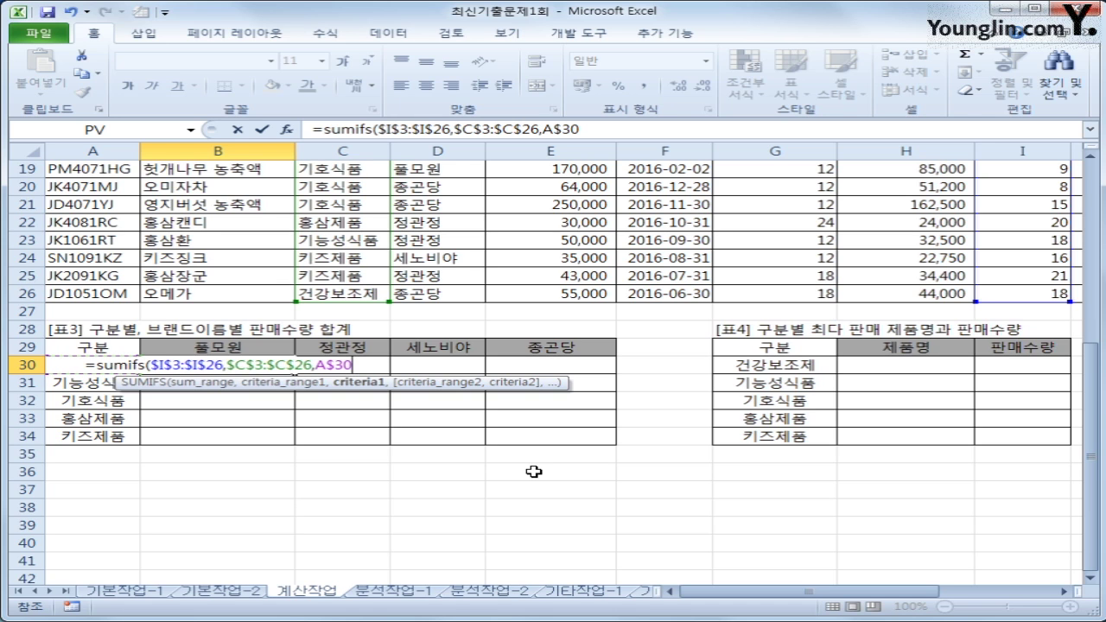
{"action": "key", "text": "F4"}
{"action": "type", "text": ","}
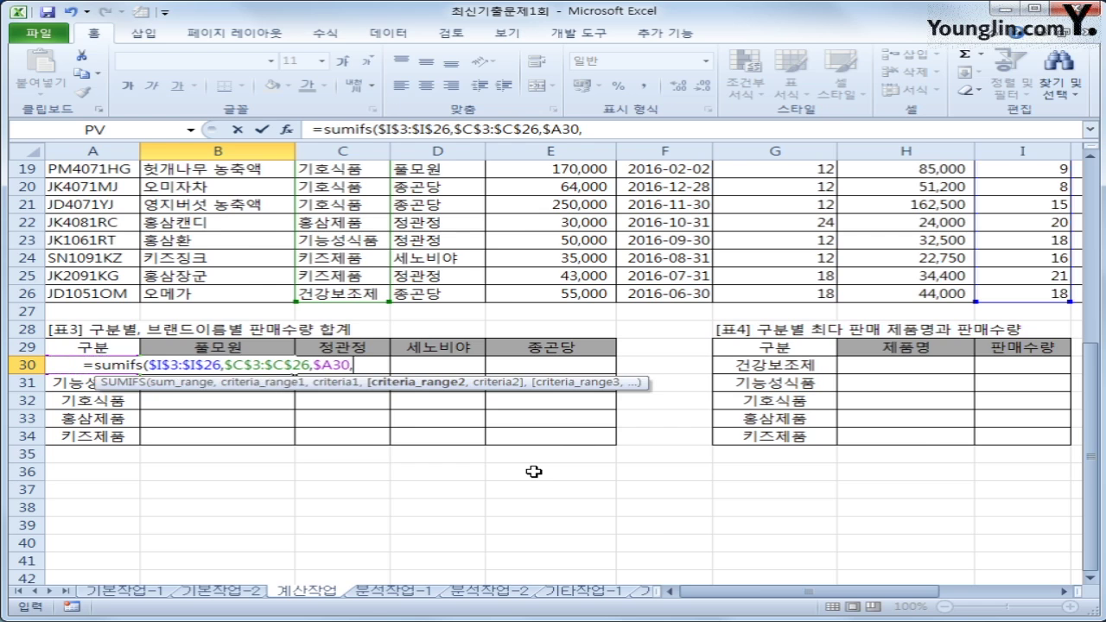
- Add the second SUMIFS condition, matching the 브랜드이름 range $D$3:$D$26 against B$29 with only the row locked
{"action": "scroll", "coordinate": [531, 469], "scroll_direction": "up", "scroll_amount": 6}
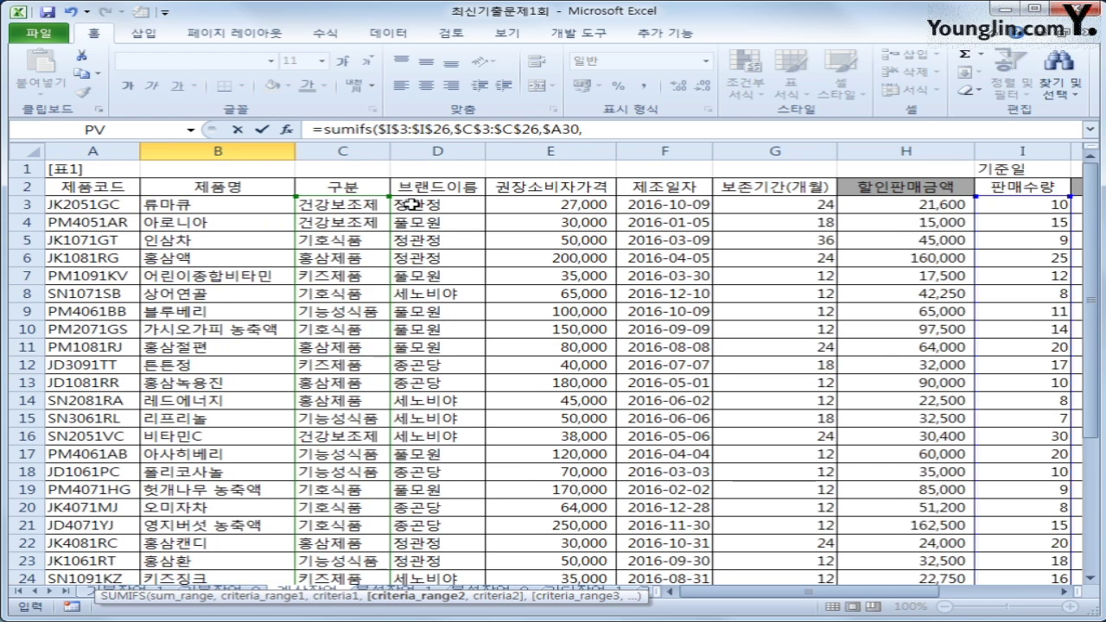
{"action": "left_click_drag", "start_coordinate": [410, 208], "coordinate": [405, 544]}
{"action": "key", "text": "F4"}
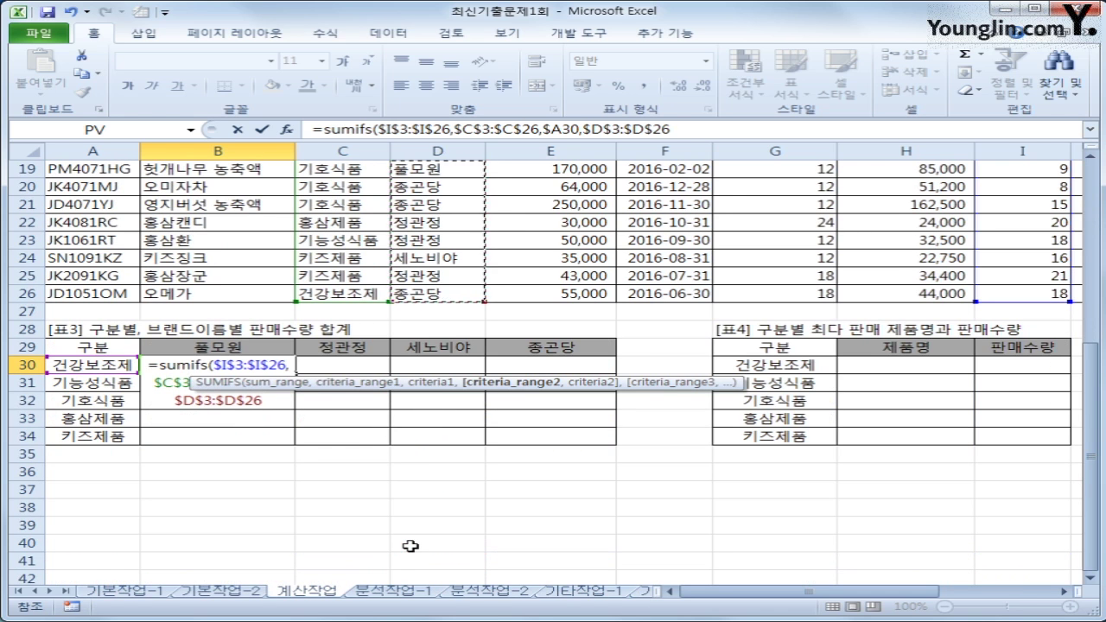
{"action": "type", "text": ","}
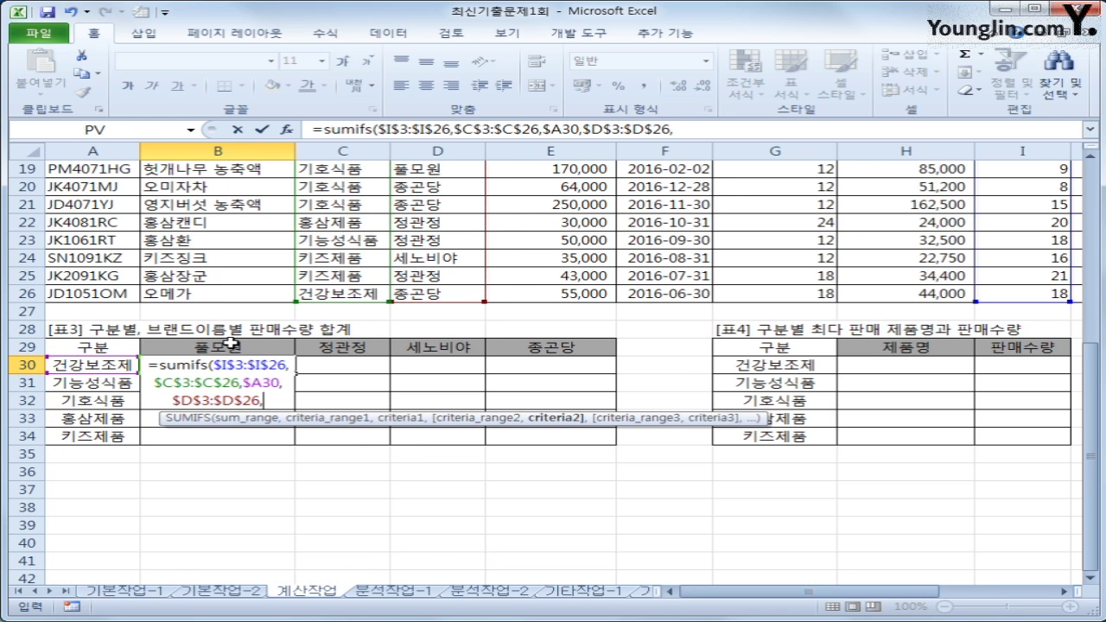
{"action": "left_click", "coordinate": [230, 344]}
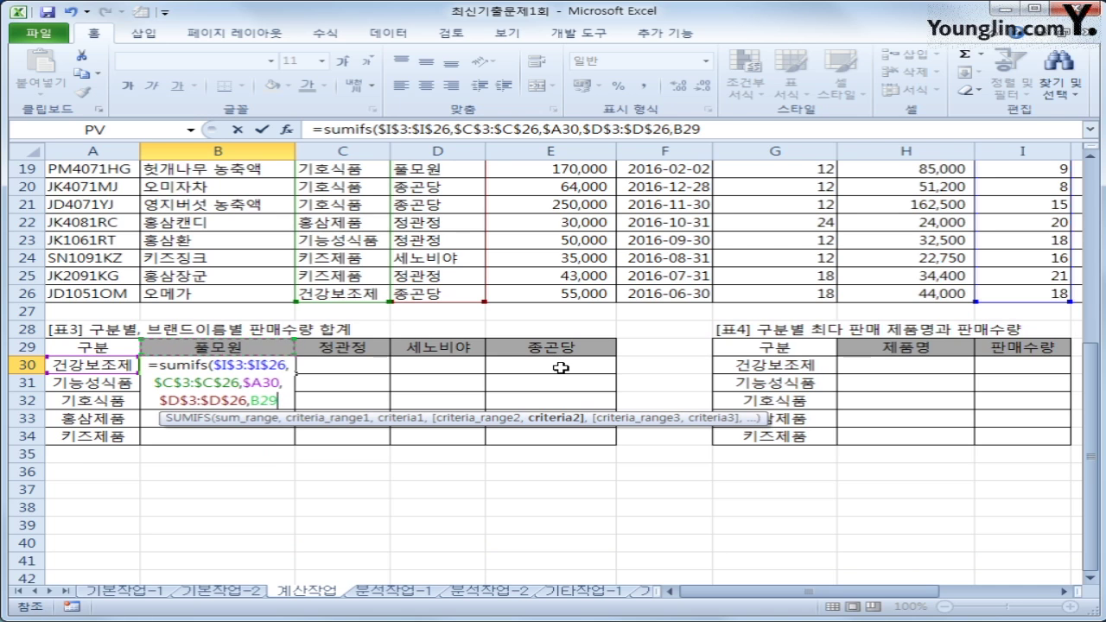
{"action": "key", "text": "F4"}
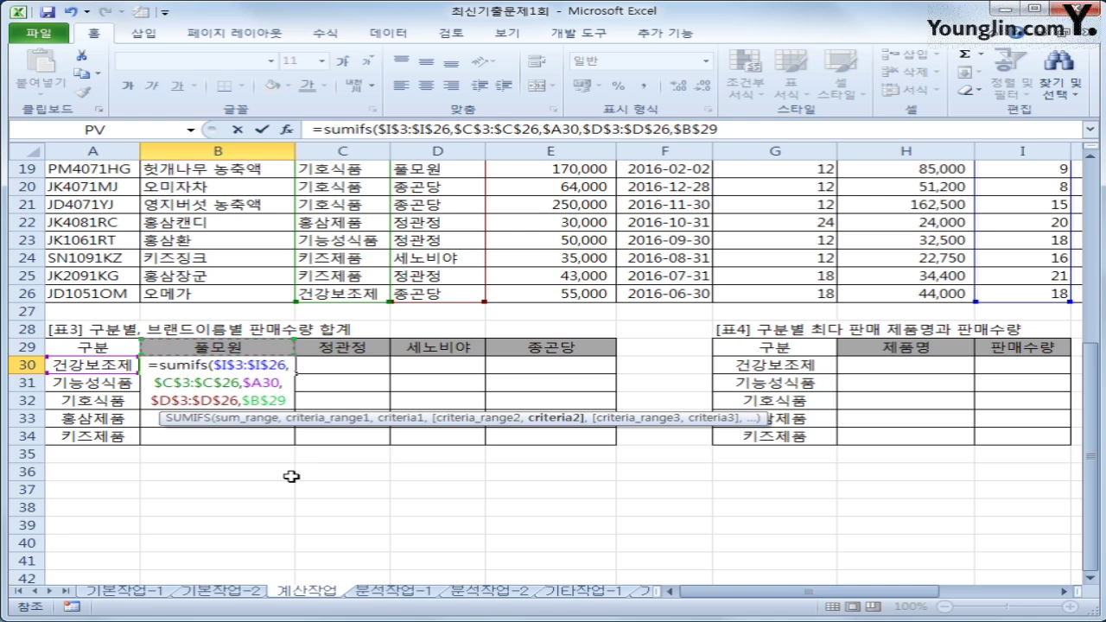
{"action": "key", "text": "F4"}
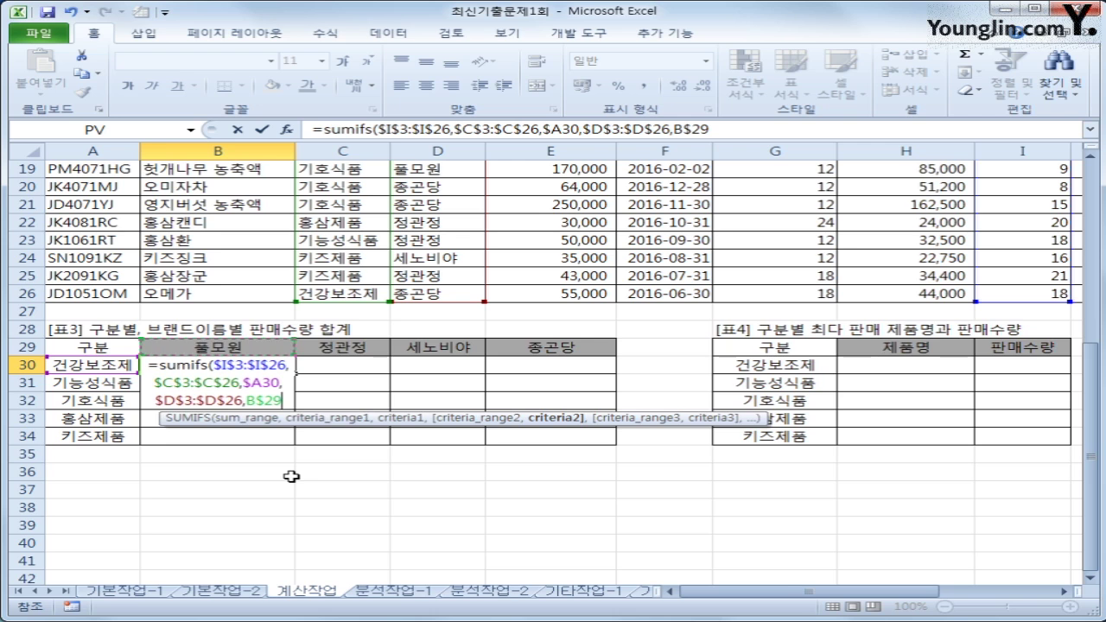
- Close and enter the SUMIFS formula in B30, and fill it across and down through E34
{"action": "type", "text": ")"}
{"action": "key", "text": "Return"}
{"action": "key", "text": "Up"}
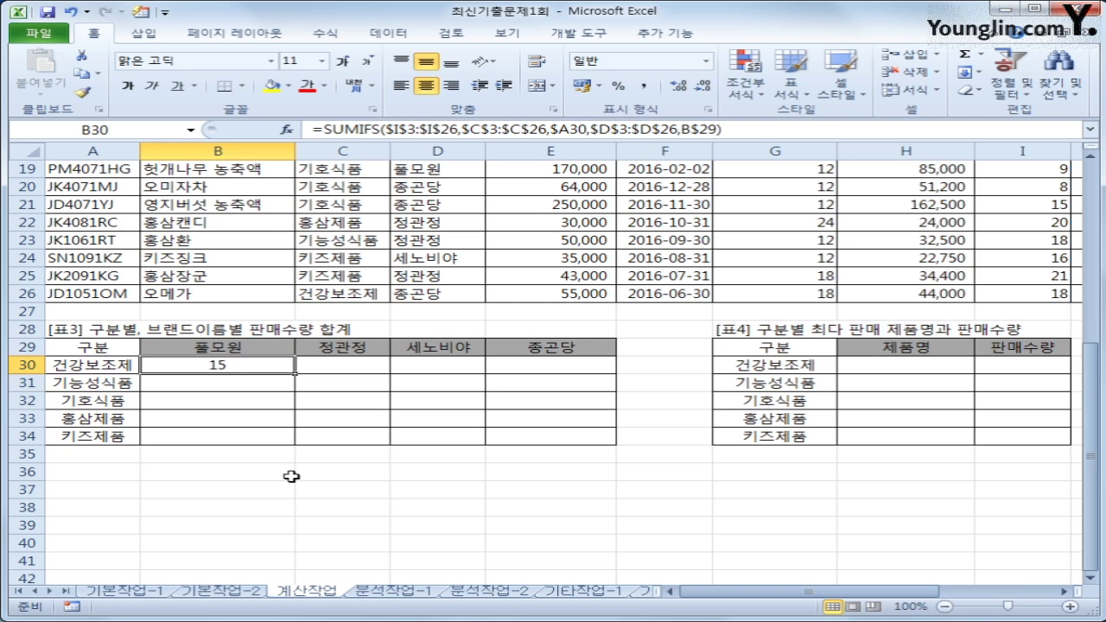
{"action": "left_click_drag", "start_coordinate": [294, 373], "coordinate": [601, 451]}
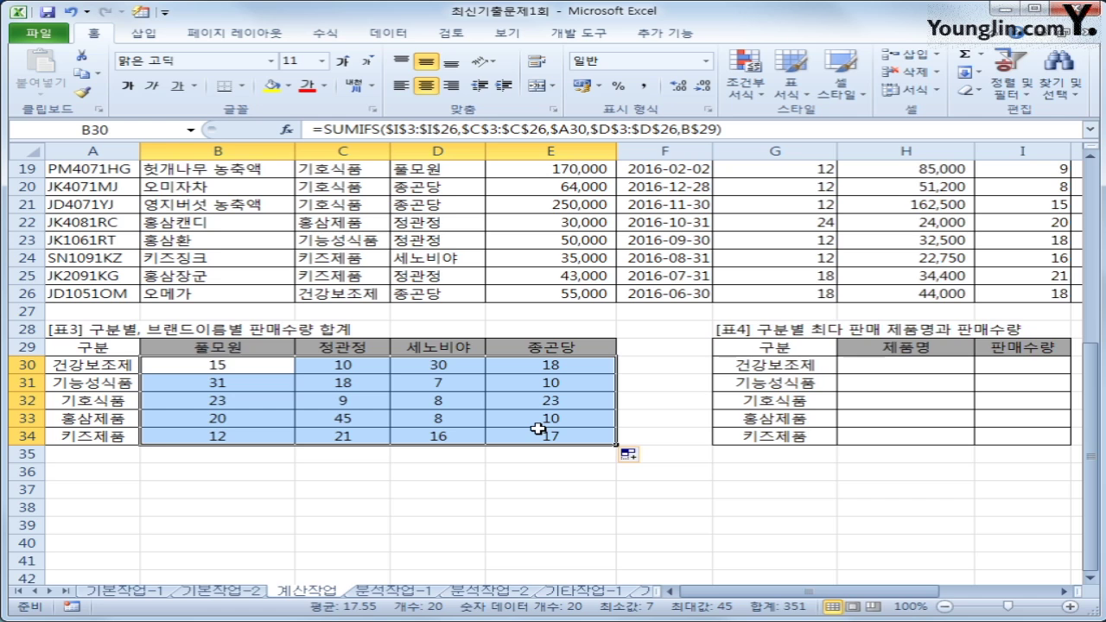
- Start an INDEX function in H30, the 제품명 cell for 건강보조제 in [표4]
{"action": "left_click", "coordinate": [876, 361]}
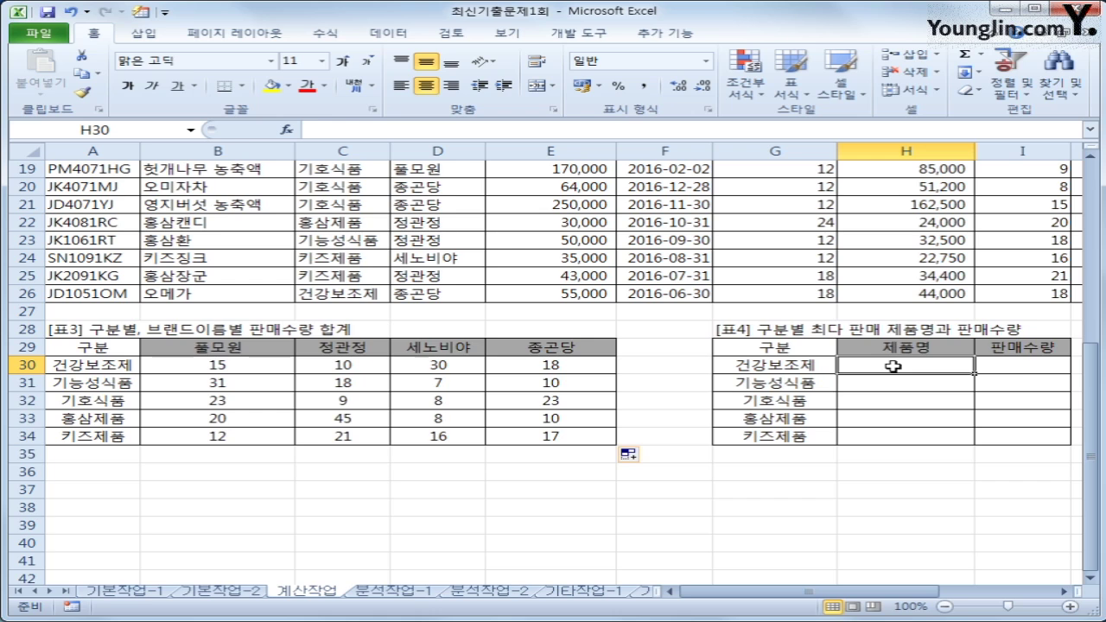
{"action": "left_click", "coordinate": [1056, 371]}
{"action": "left_click", "coordinate": [946, 359]}
{"action": "type", "text": "=ind"}
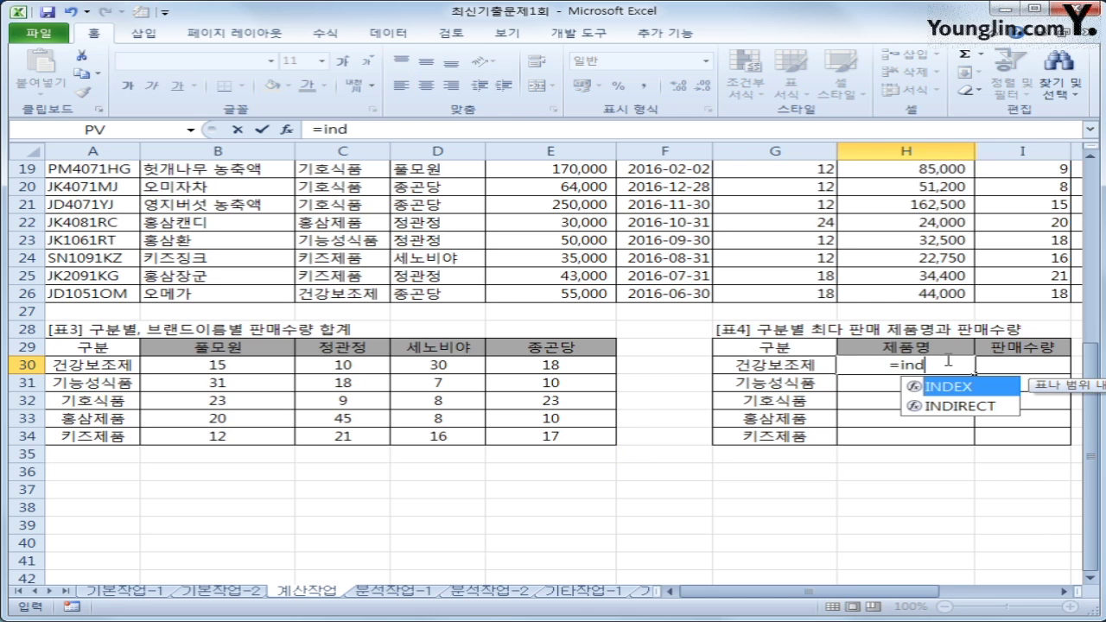
{"action": "key", "text": "Tab"}
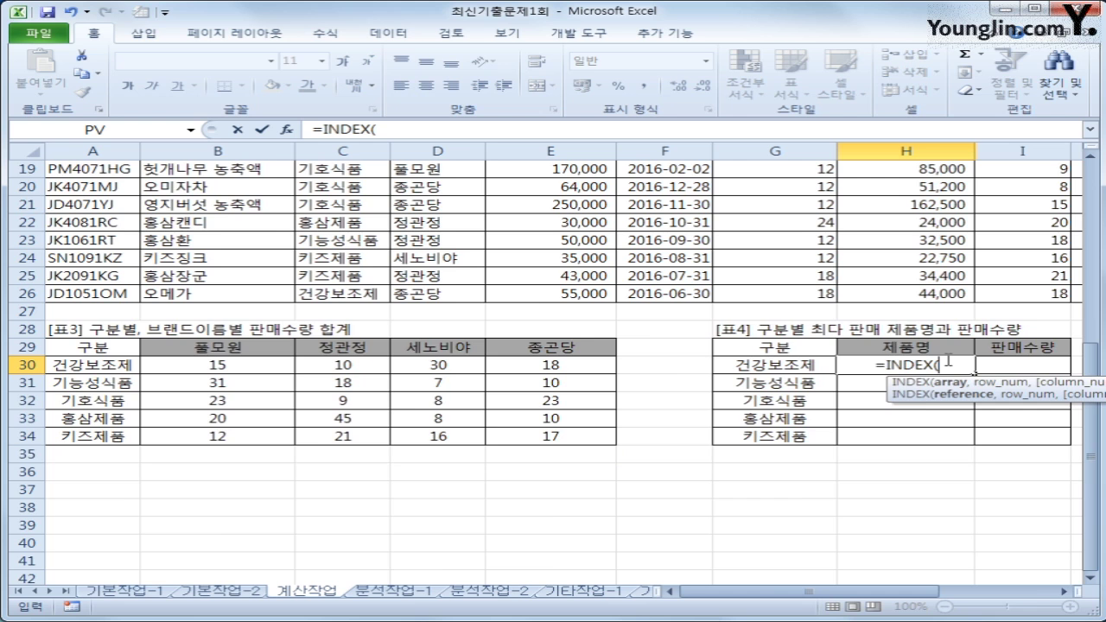
{"action": "scroll", "coordinate": [948, 361], "scroll_direction": "up", "scroll_amount": 4}
{"action": "scroll", "coordinate": [948, 361], "scroll_direction": "up", "scroll_amount": 2}
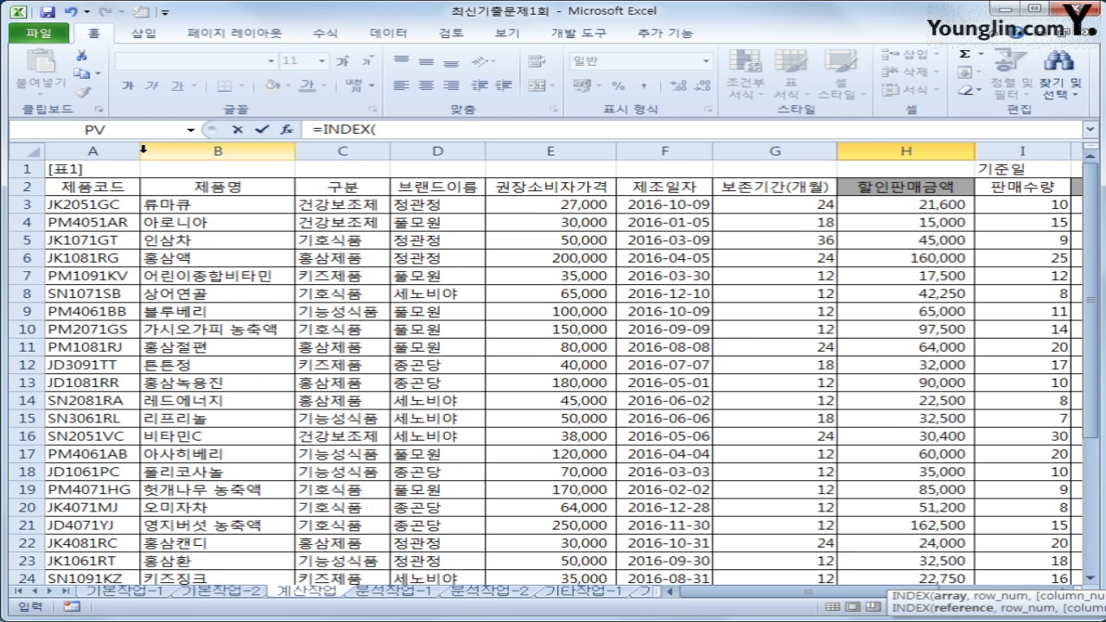
{"action": "left_click", "coordinate": [177, 205]}
{"action": "left_click_drag", "start_coordinate": [177, 207], "coordinate": [198, 544]}
{"action": "scroll", "coordinate": [335, 491], "scroll_direction": "up", "scroll_amount": 2}
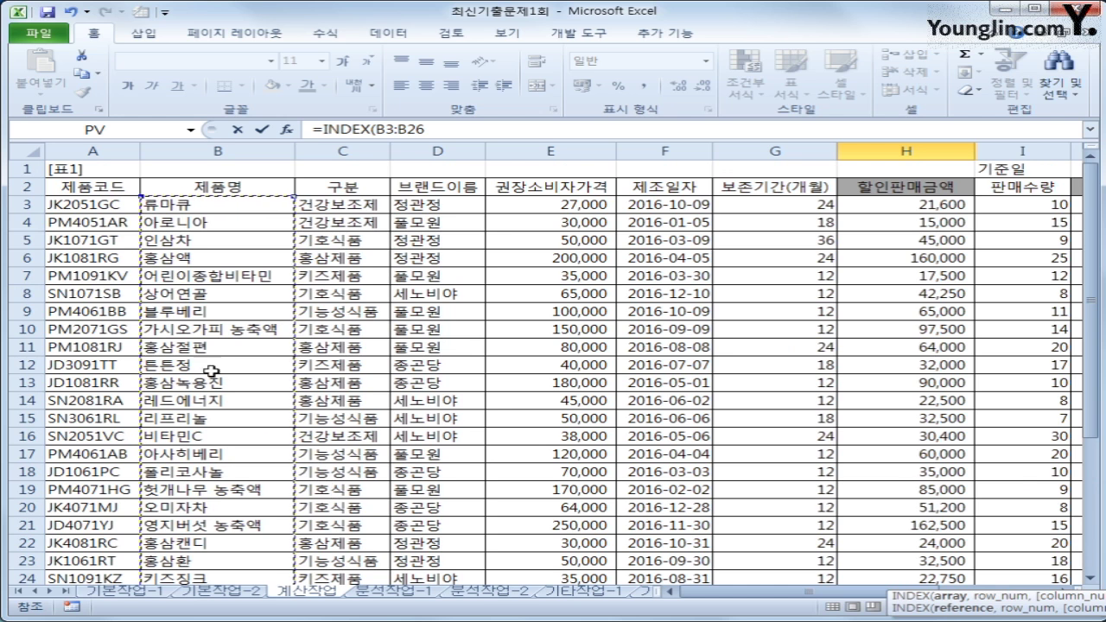
- Set the INDEX array argument to the whole [표1] data range as the absolute reference $A$3:$I$26
{"action": "left_click_drag", "start_coordinate": [120, 206], "coordinate": [1039, 549]}
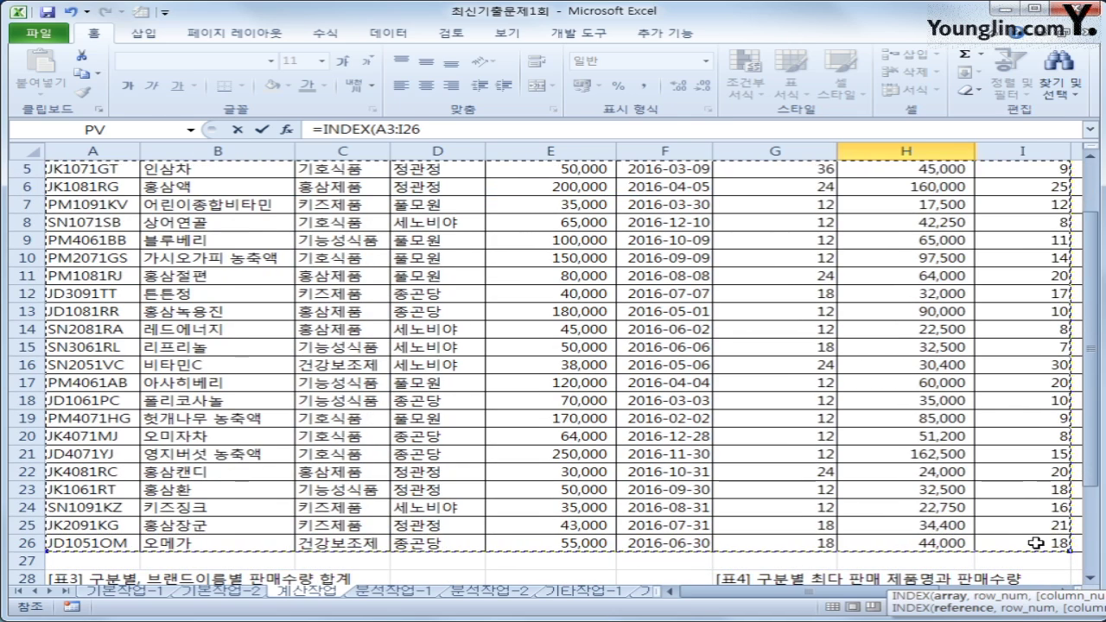
{"action": "scroll", "coordinate": [721, 496], "scroll_direction": "down", "scroll_amount": 2}
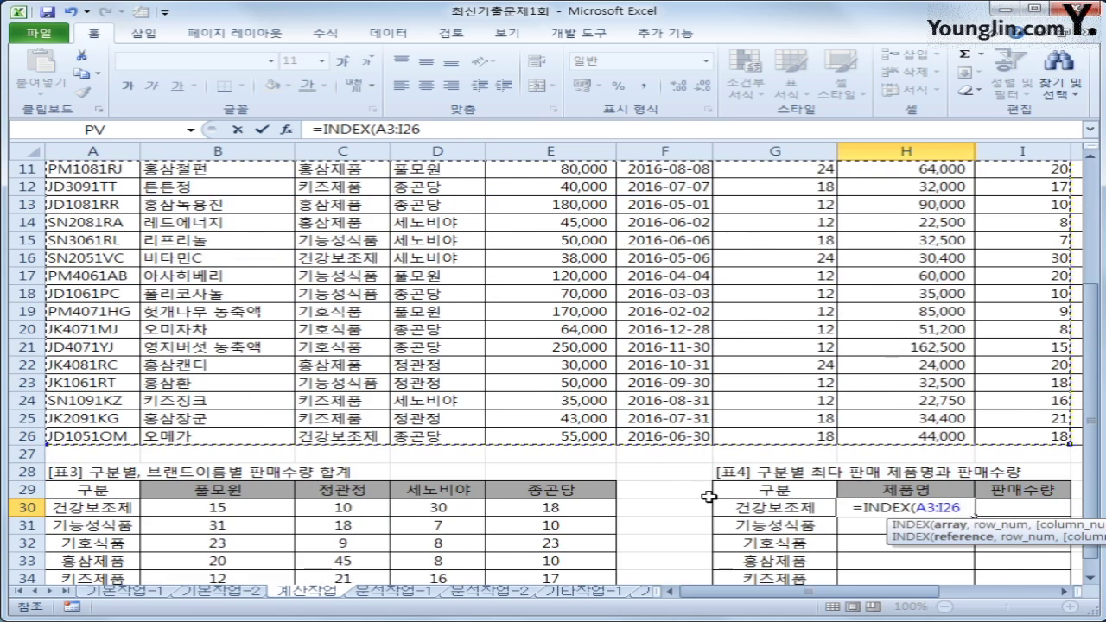
{"action": "scroll", "coordinate": [283, 452], "scroll_direction": "up", "scroll_amount": 3}
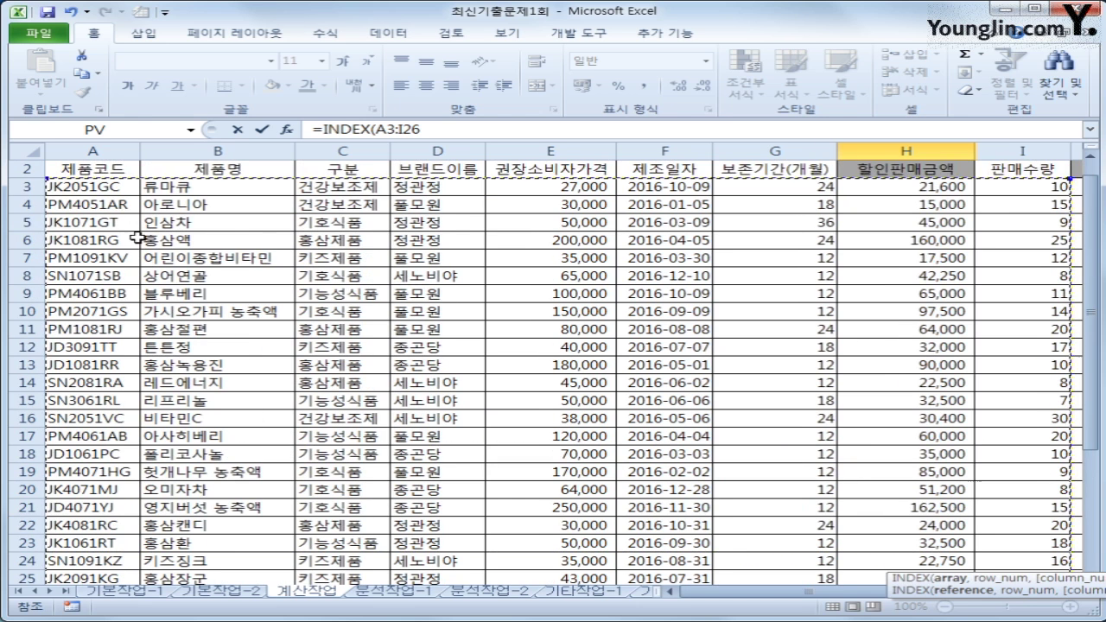
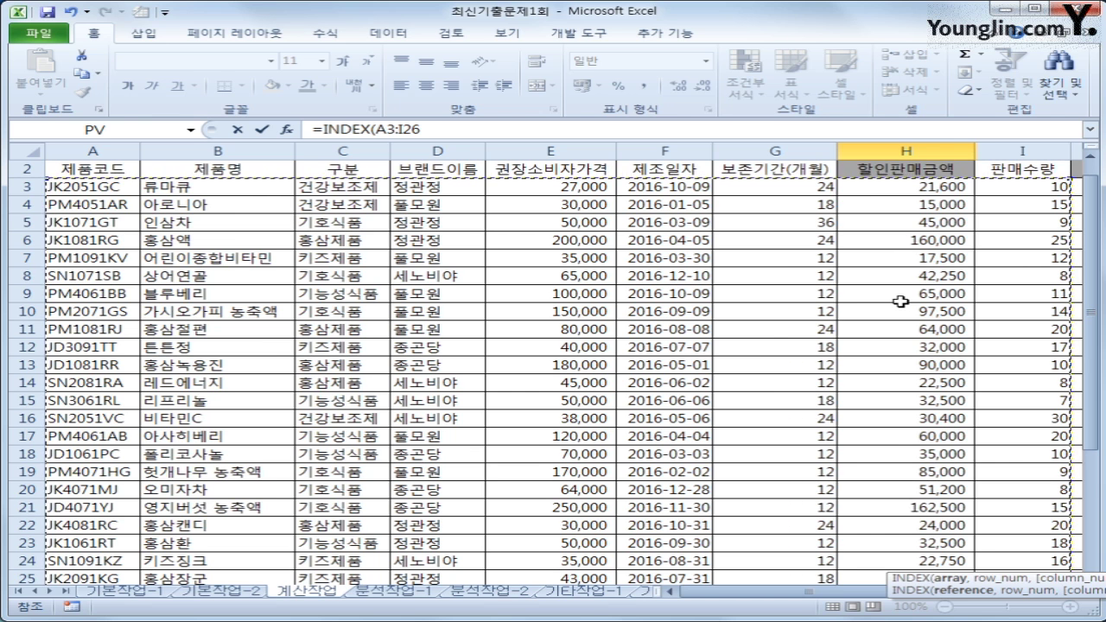
{"action": "scroll", "coordinate": [795, 300], "scroll_direction": "down", "scroll_amount": 1}
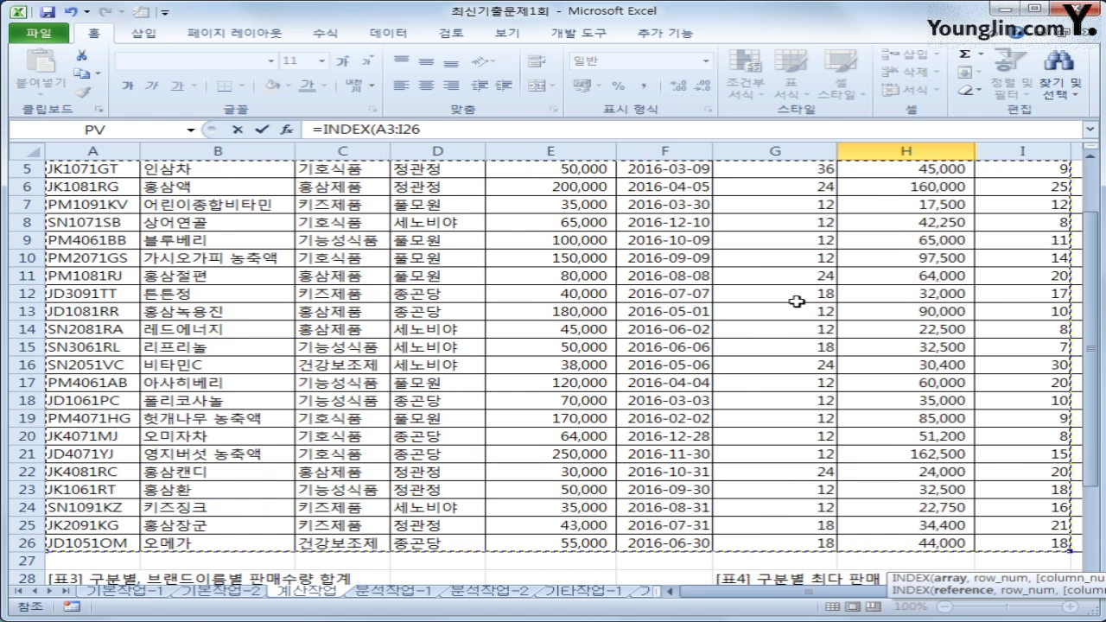
{"action": "key", "text": "F4"}
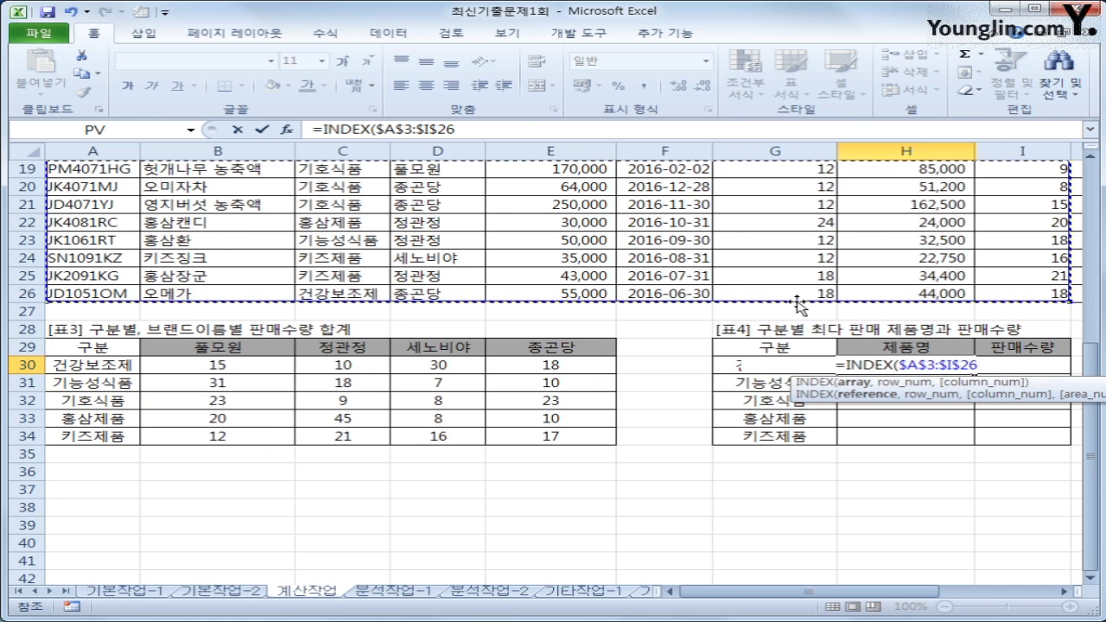
{"action": "type", "text": ","}
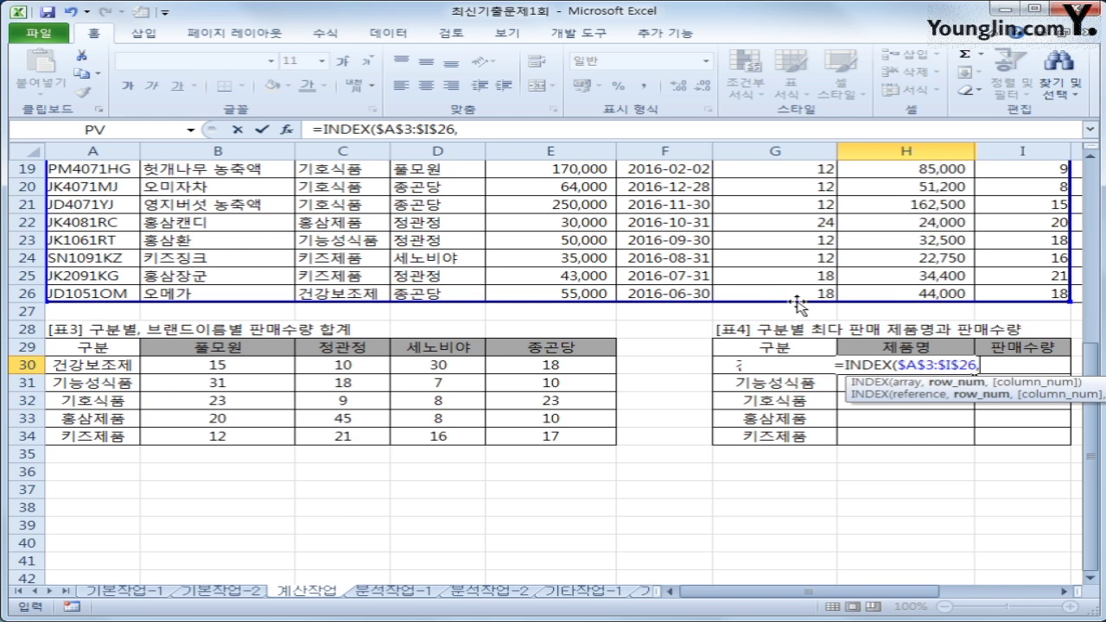
- Begin the INDEX row argument with a MATCH function whose lookup value is a nested MAX, and open a parenthesis for its condition
{"action": "scroll", "coordinate": [797, 304], "scroll_direction": "up", "scroll_amount": 2}
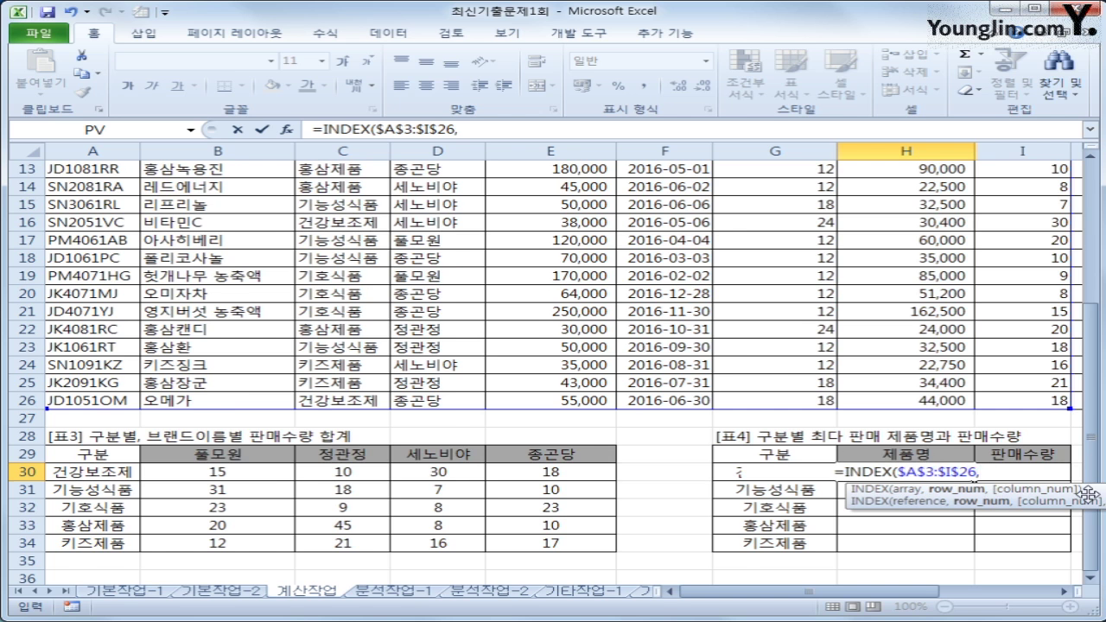
{"action": "scroll", "coordinate": [980, 481], "scroll_direction": "up", "scroll_amount": 2}
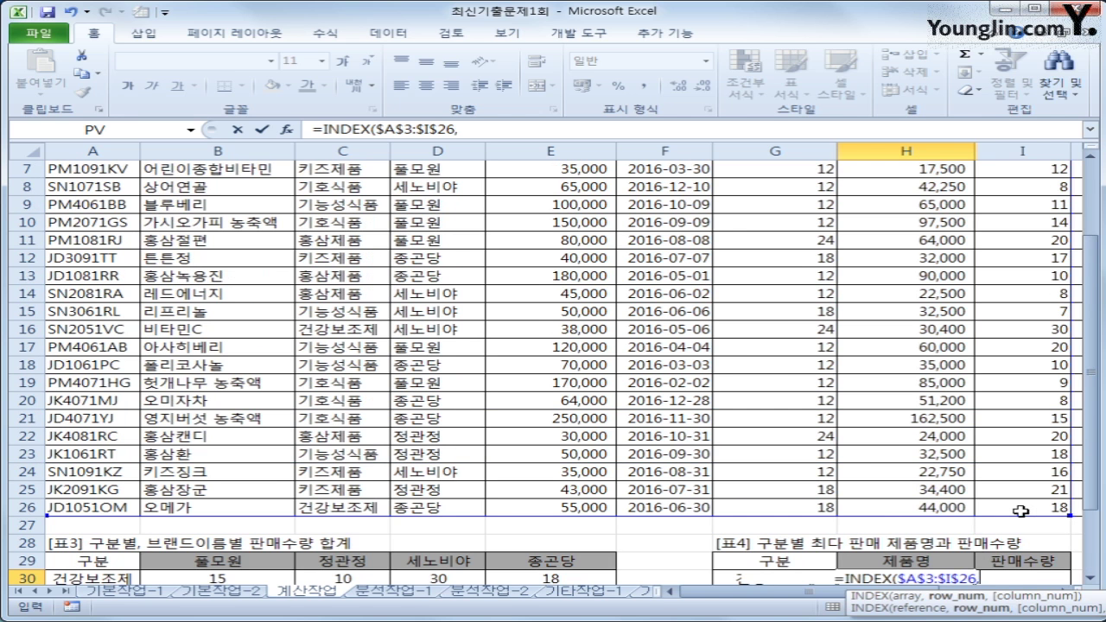
{"action": "type", "text": "match("}
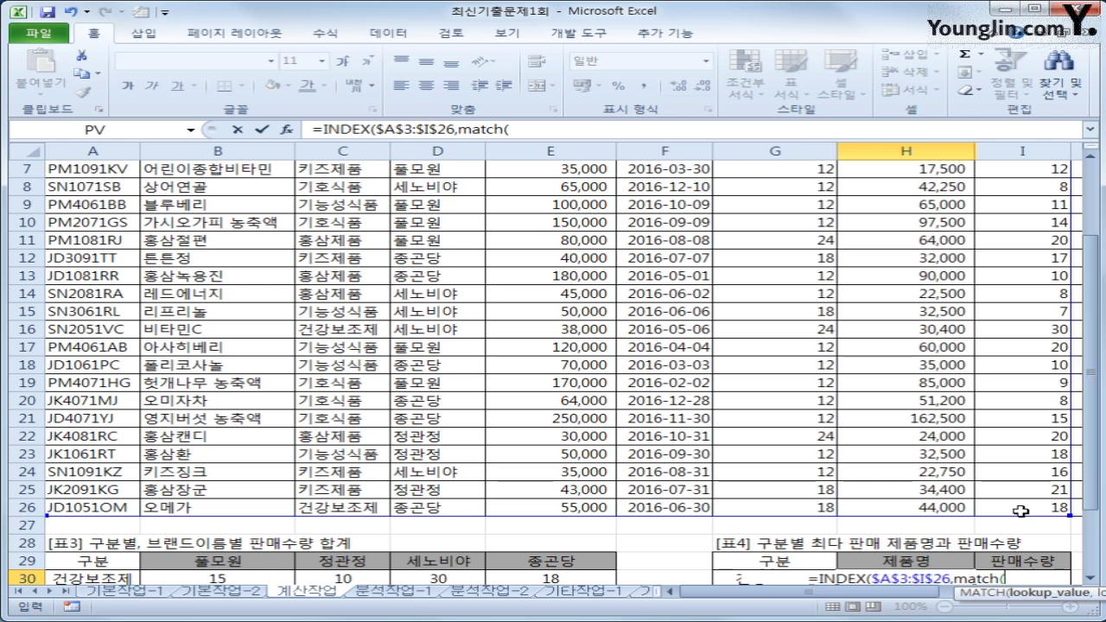
{"action": "type", "text": "max("}
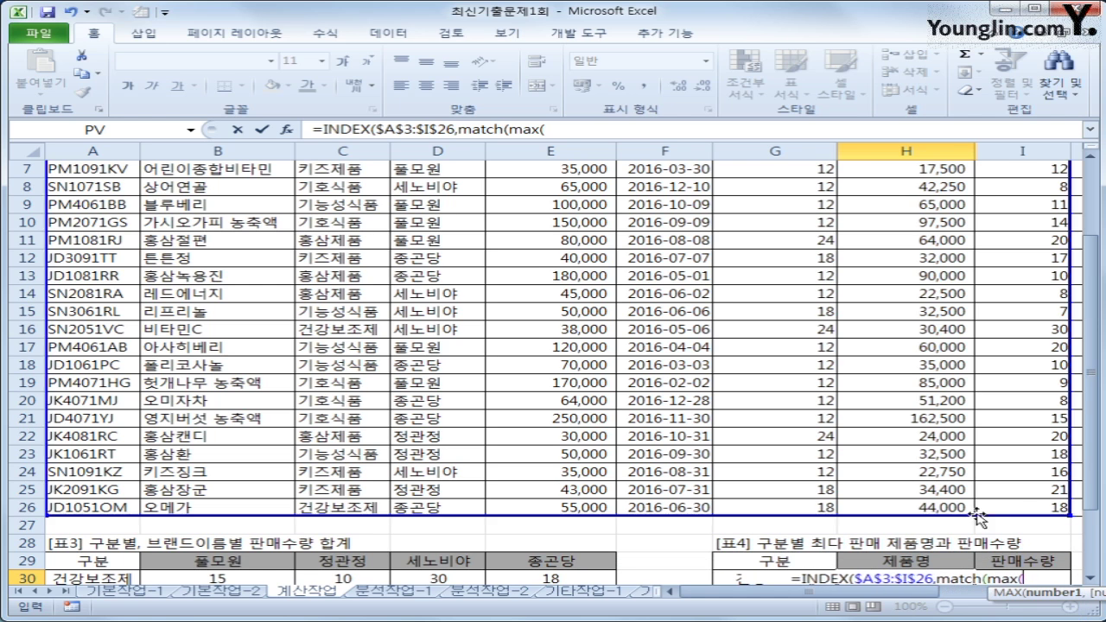
{"action": "scroll", "coordinate": [838, 579], "scroll_direction": "down", "scroll_amount": 2}
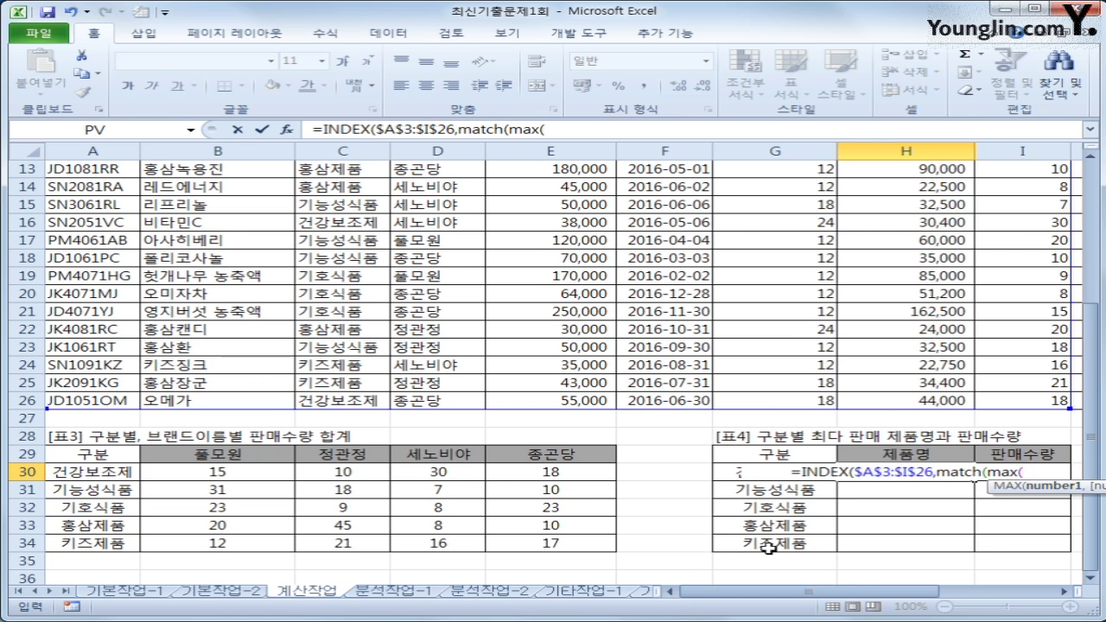
{"action": "scroll", "coordinate": [816, 545], "scroll_direction": "up", "scroll_amount": 4}
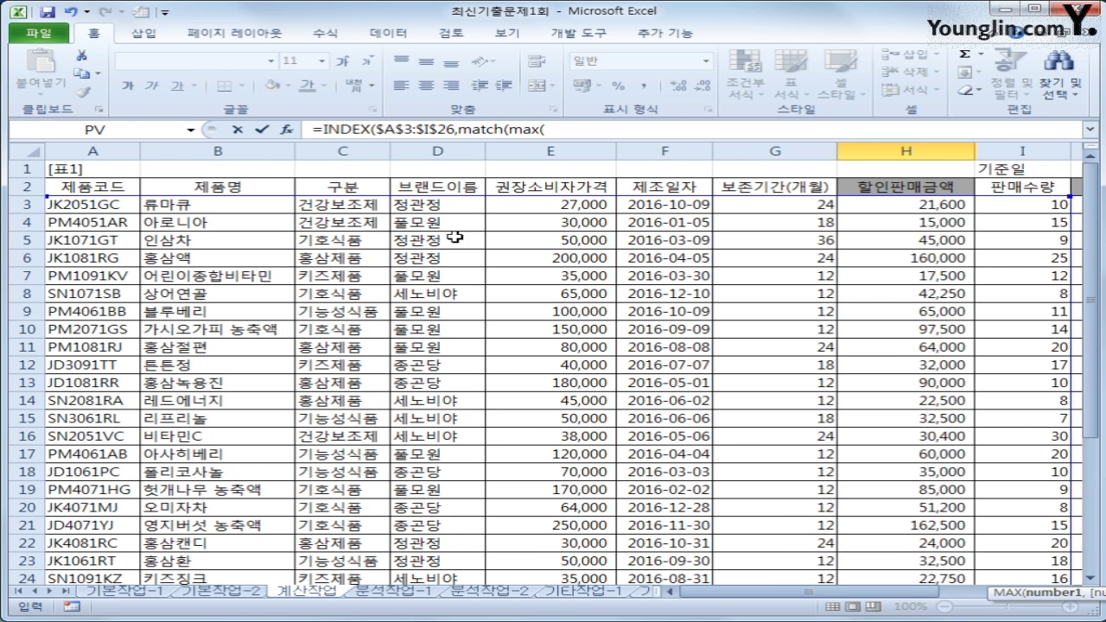
{"action": "left_click", "coordinate": [551, 128]}
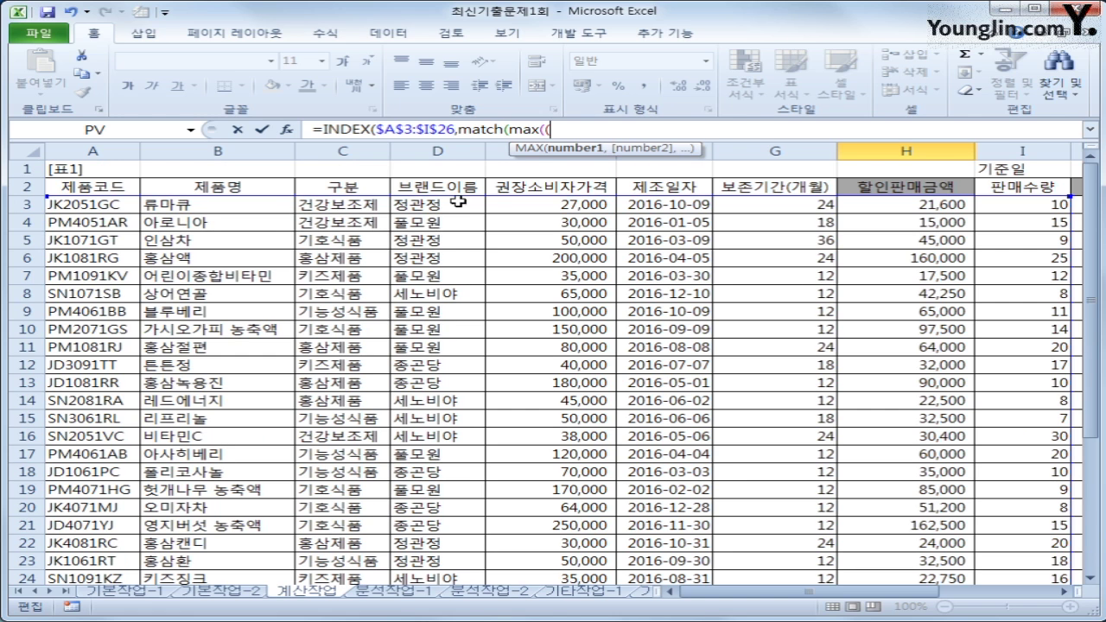
- Add the condition ($C$3:$C$26=$G30) inside MAX, with the 구분 range absolute and only the column of G30 locked
{"action": "left_click_drag", "start_coordinate": [360, 207], "coordinate": [344, 542]}
{"action": "key", "text": "F4"}
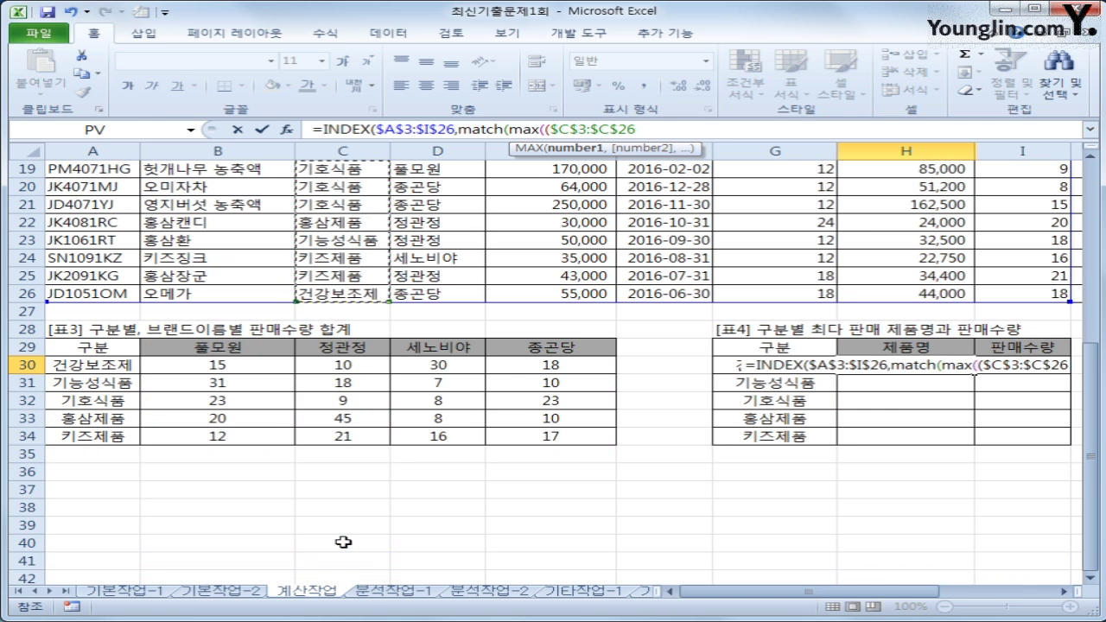
{"action": "type", "text": "="}
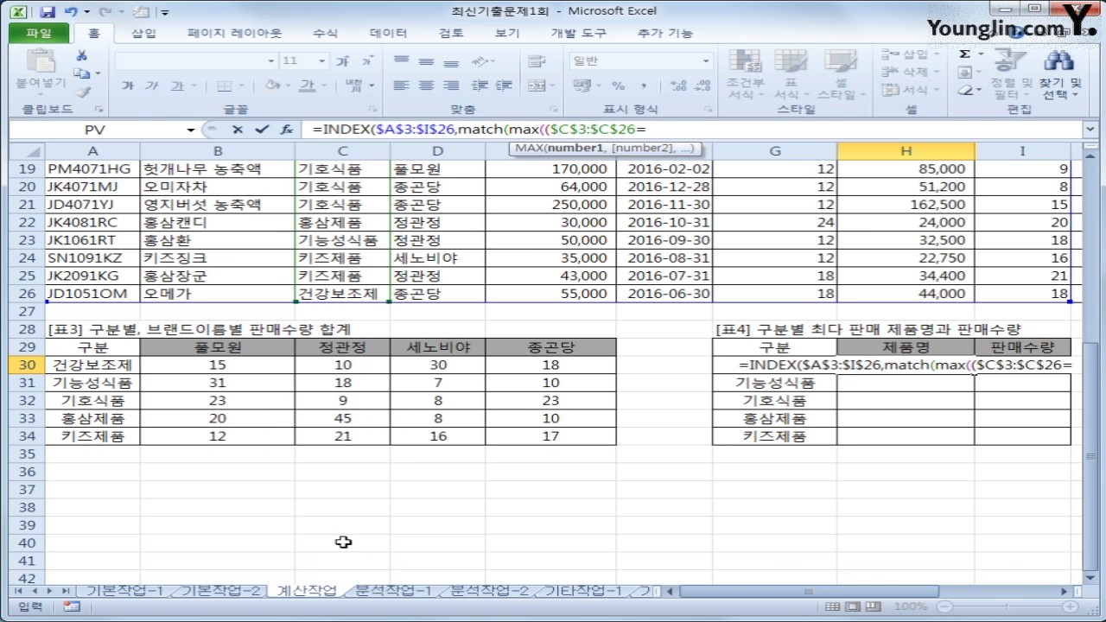
{"action": "key", "text": "Left"}
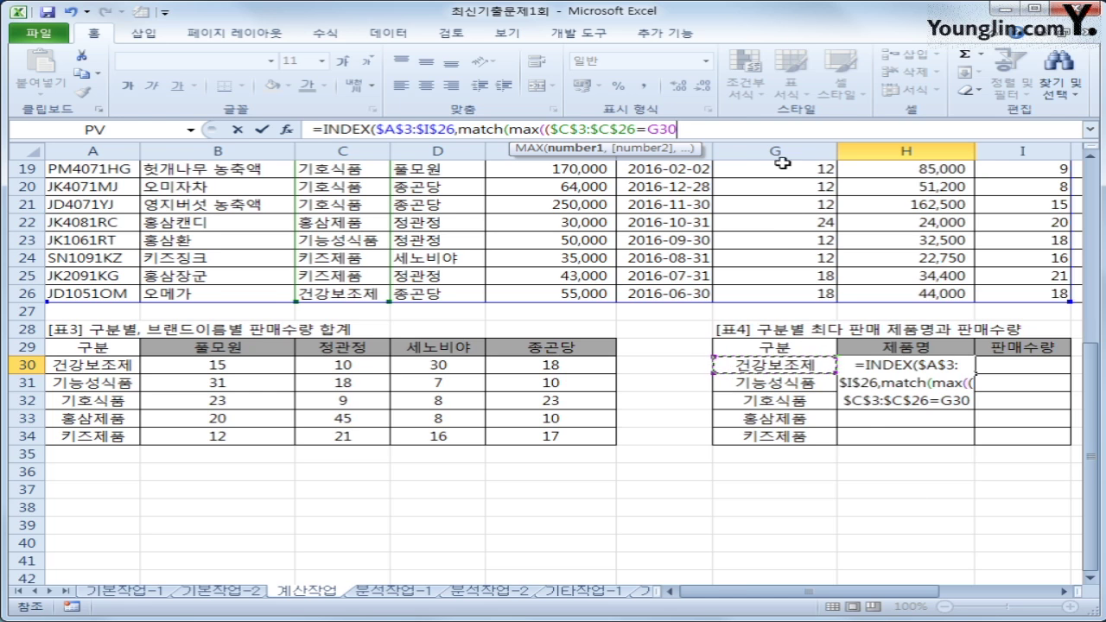
{"action": "key", "text": "F4"}
{"action": "key", "text": "F4"}
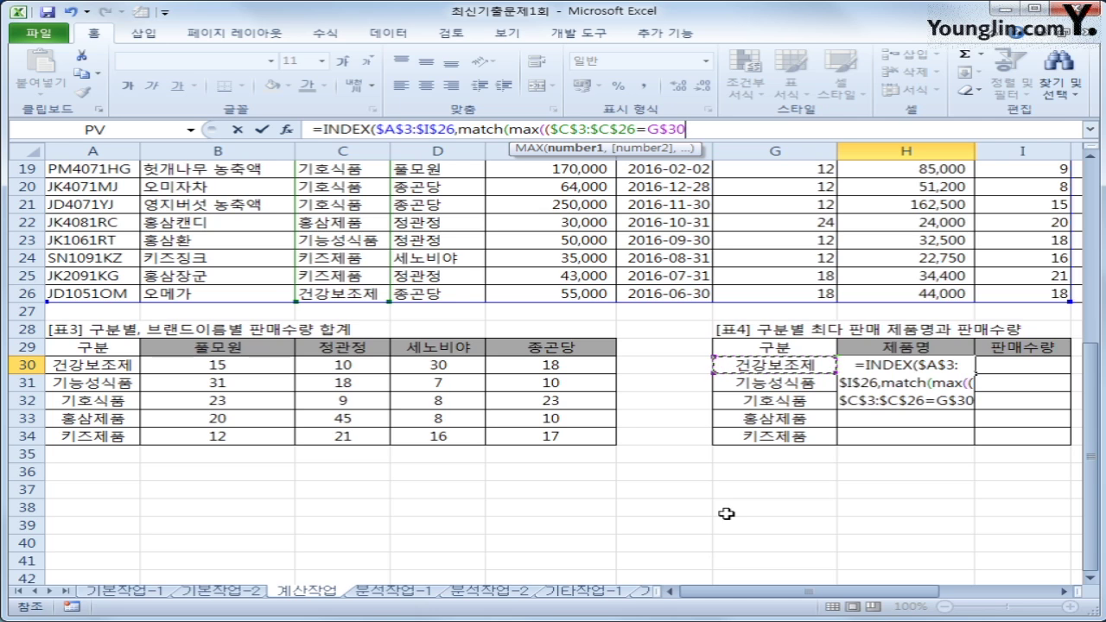
{"action": "key", "text": "F4"}
{"action": "type", "text": ")"}
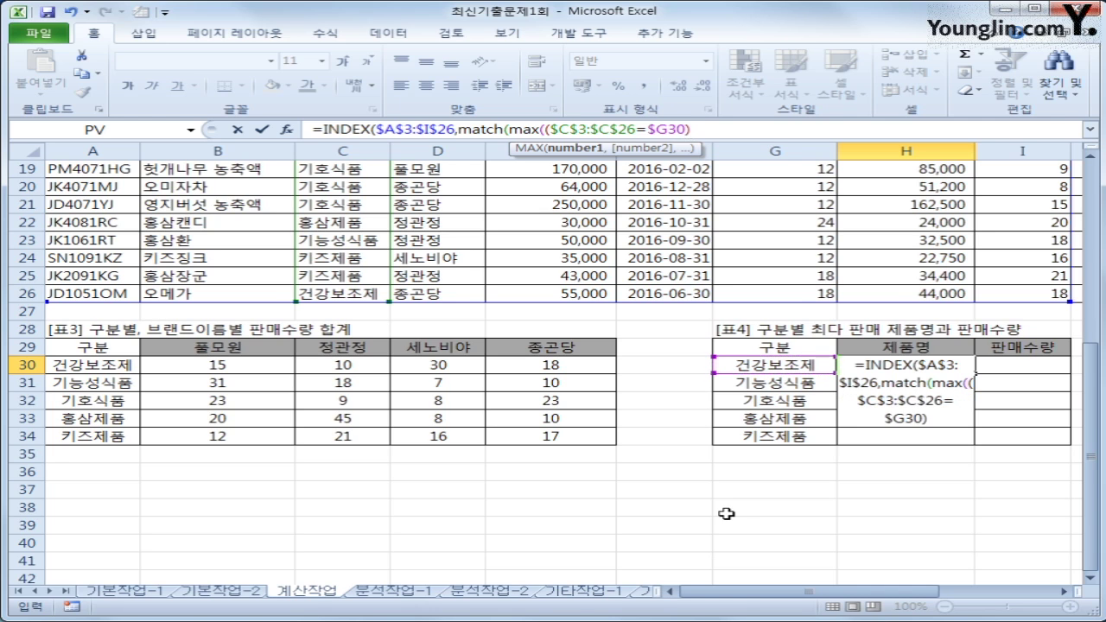
- Multiply the condition by the absolute 판매수량 range $I$3:$I$26 and close MAX to complete the MATCH lookup value
{"action": "type", "text": "*"}
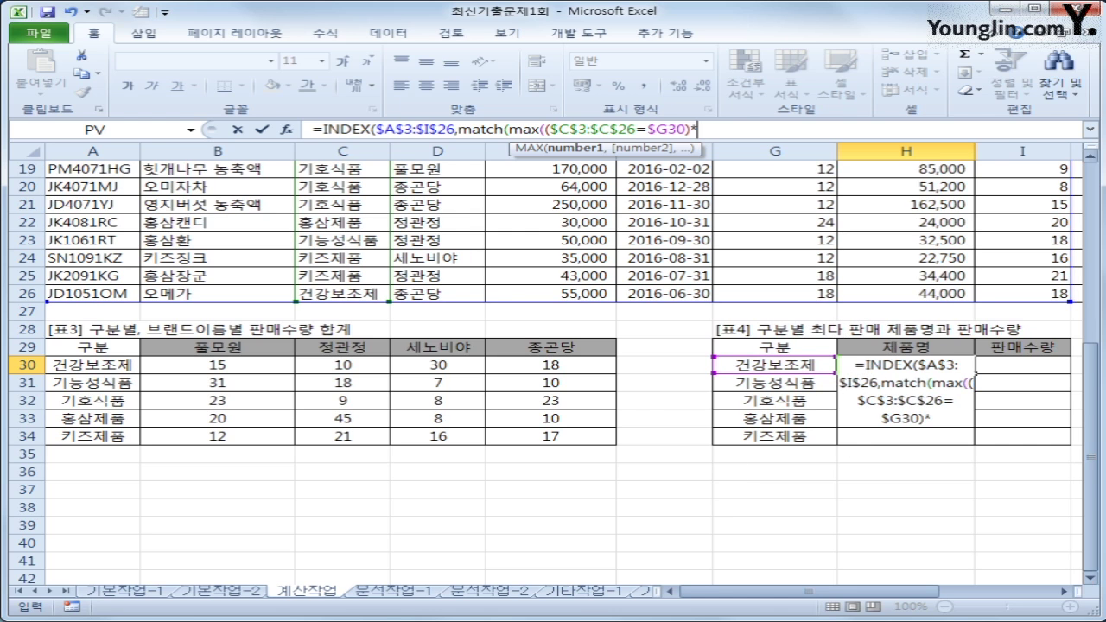
{"action": "left_click_drag", "start_coordinate": [1092, 346], "coordinate": [1094, 202]}
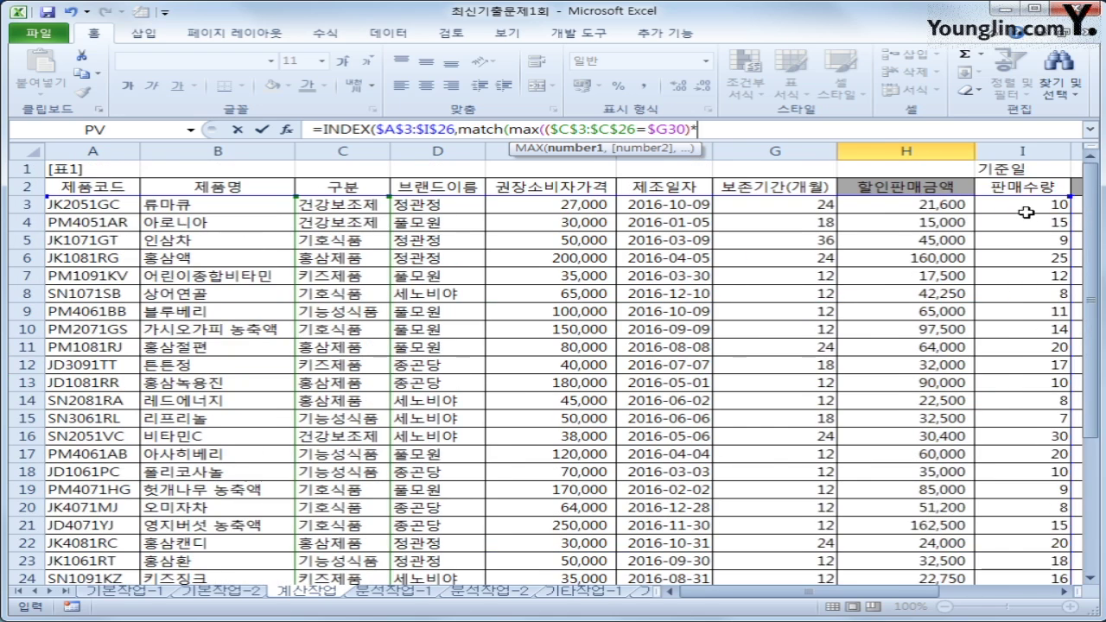
{"action": "left_click_drag", "start_coordinate": [1026, 207], "coordinate": [1026, 541]}
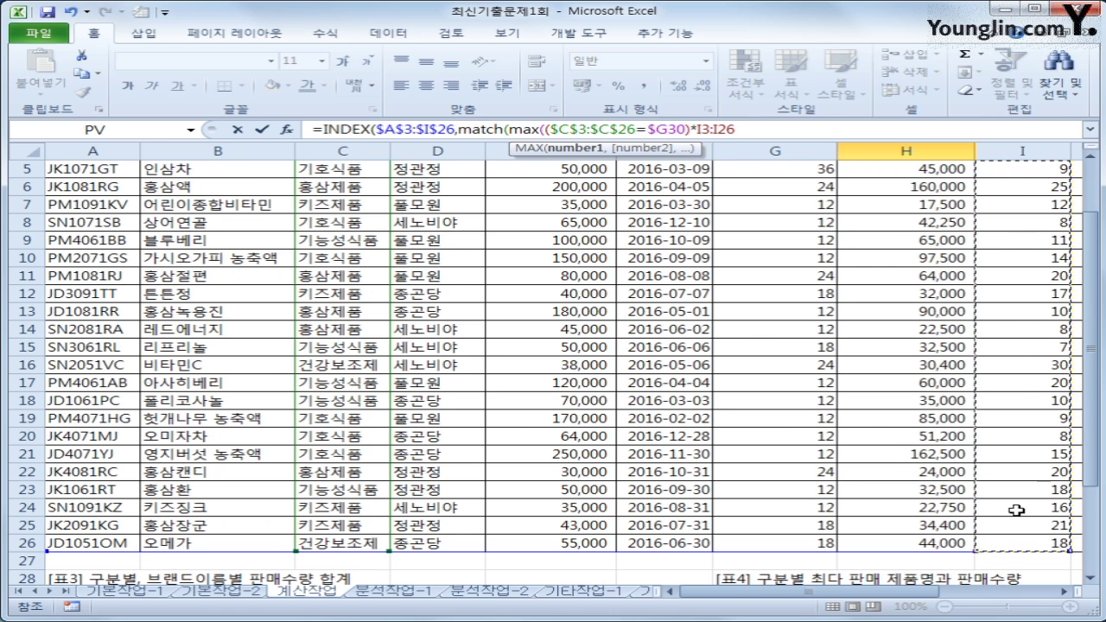
{"action": "key", "text": "F4"}
{"action": "type", "text": ")"}
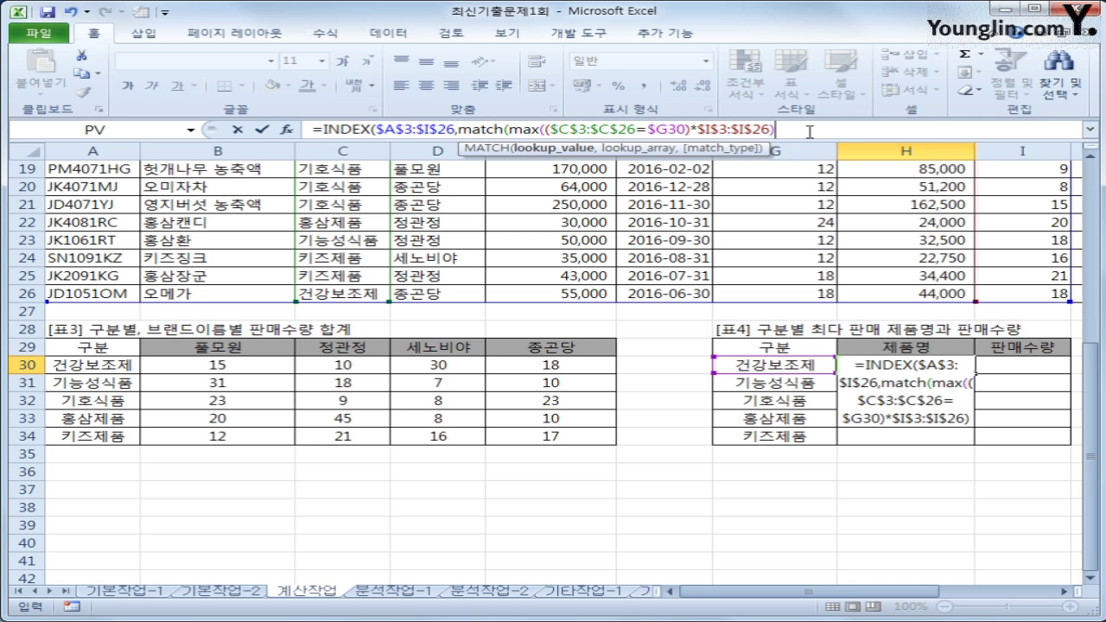
{"action": "type", "text": ","}
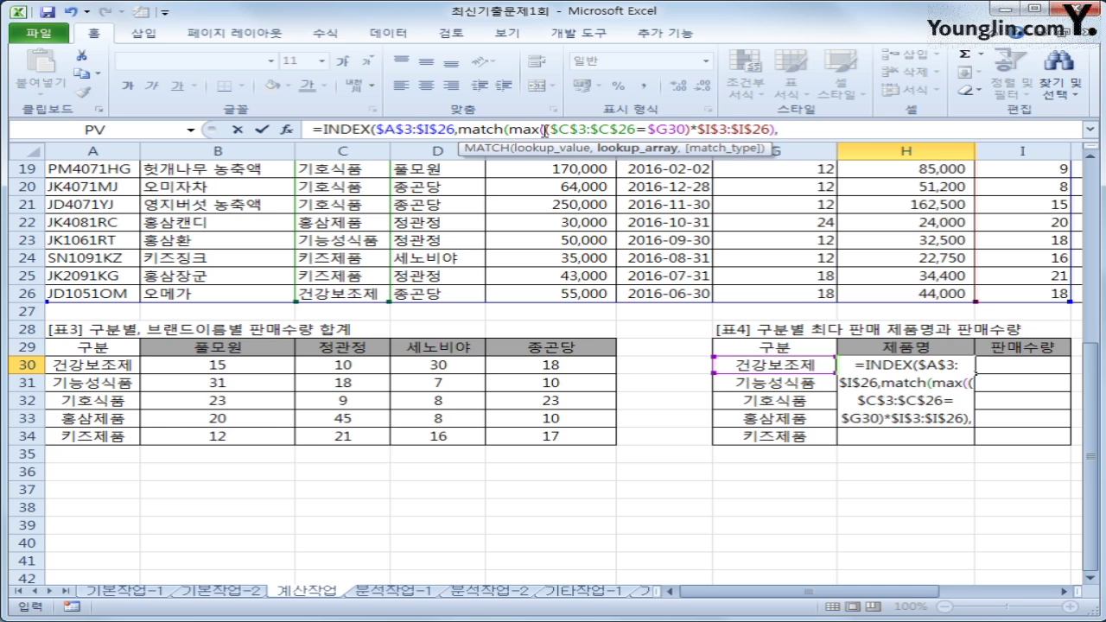
- Copy the expression ($C$3:$C$26=$G30)*$I$3:$I$26 into the MATCH lookup array, set match type 0 for an exact match, and close MATCH
{"action": "left_click_drag", "start_coordinate": [543, 129], "coordinate": [770, 129]}
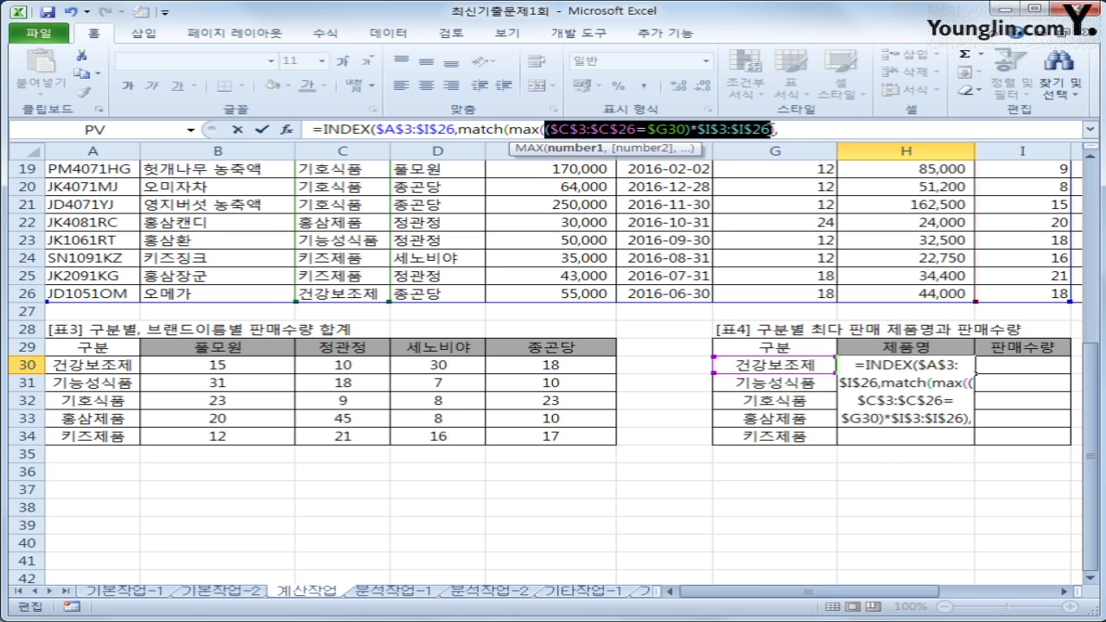
{"action": "key", "text": "ctrl+c"}
{"action": "left_click", "coordinate": [792, 129]}
{"action": "key", "text": "ctrl+v"}
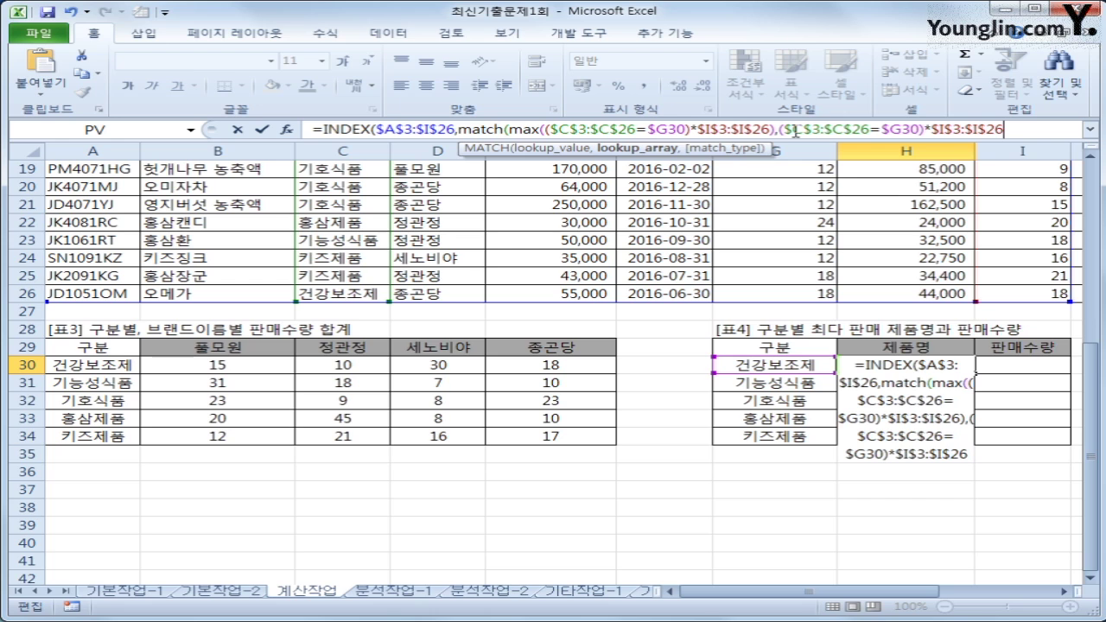
{"action": "type", "text": ","}
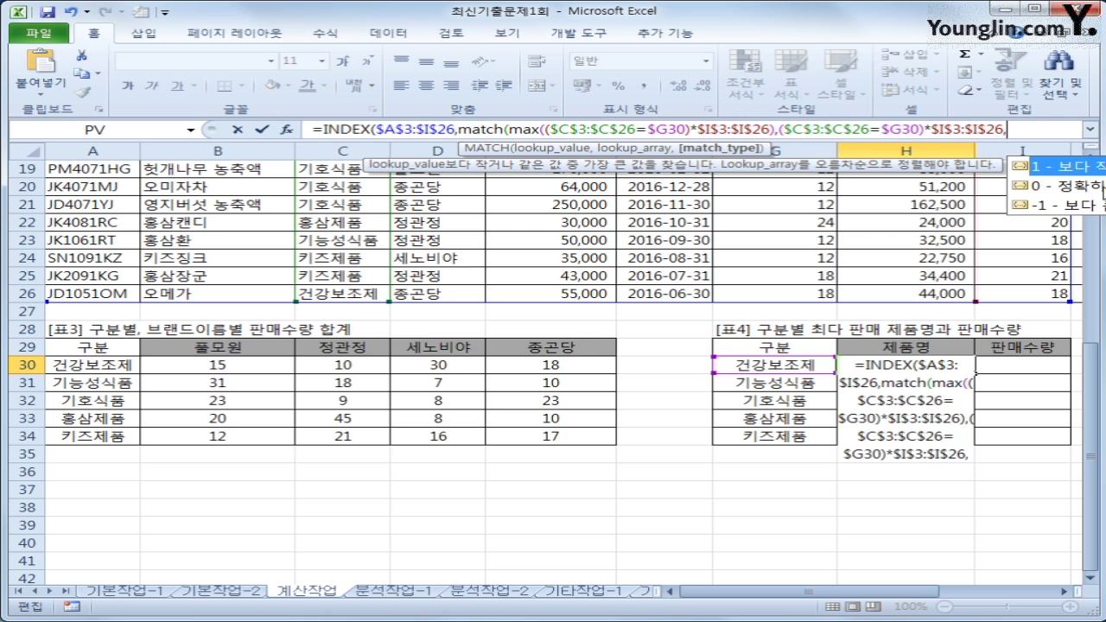
{"action": "double_click", "coordinate": [1101, 187]}
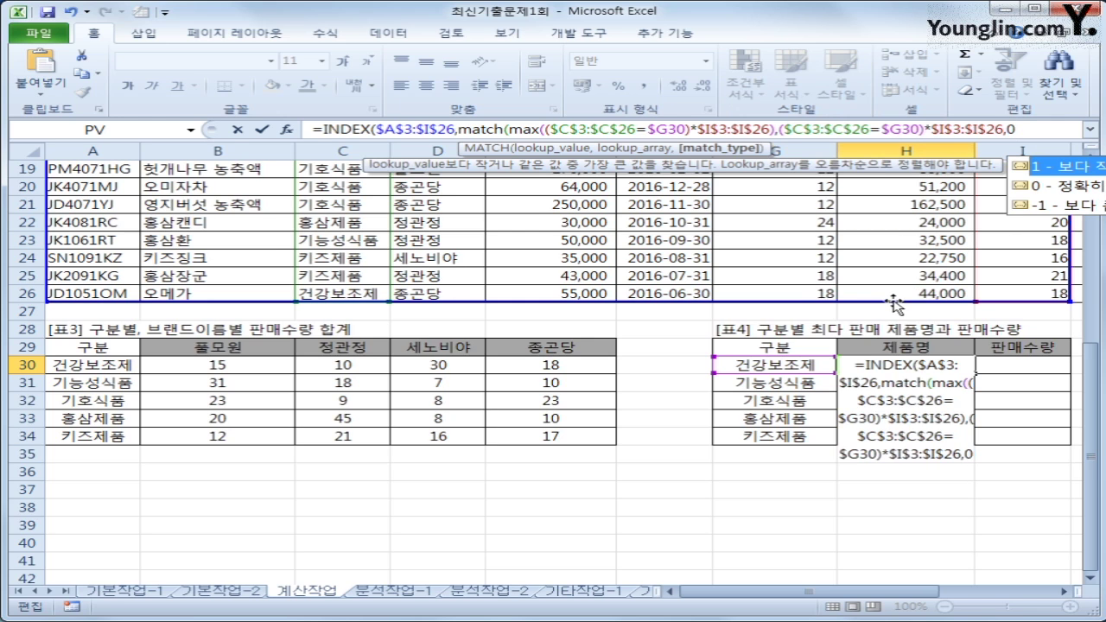
{"action": "type", "text": "),"}
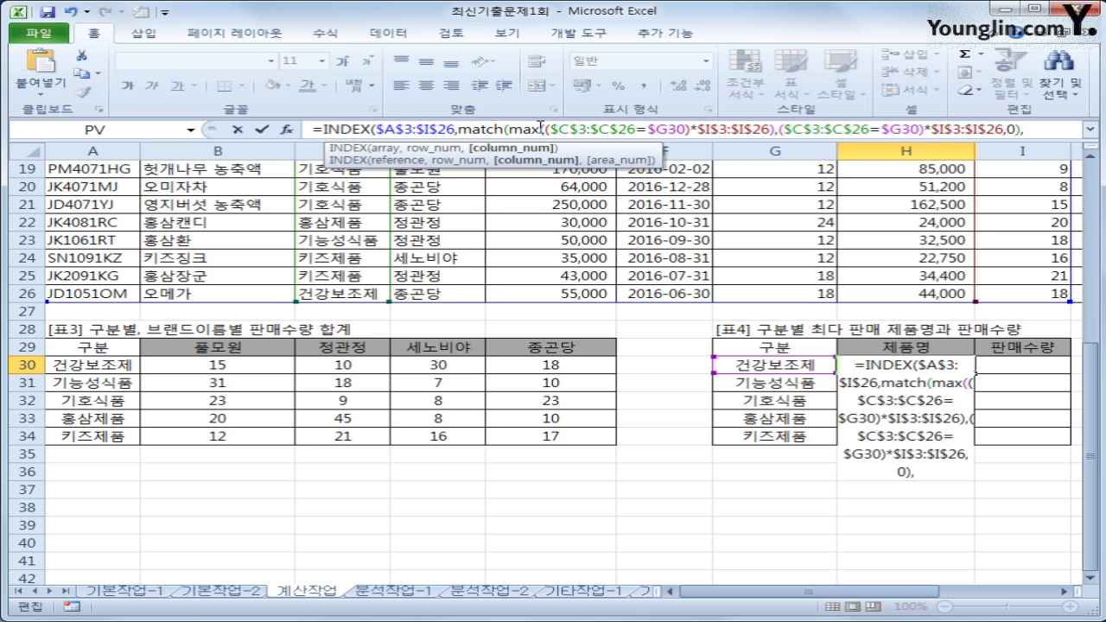
- Set the INDEX column number to 2, enter H30 as an array formula, and fill it down through H34
{"action": "type", "text": "2)"}
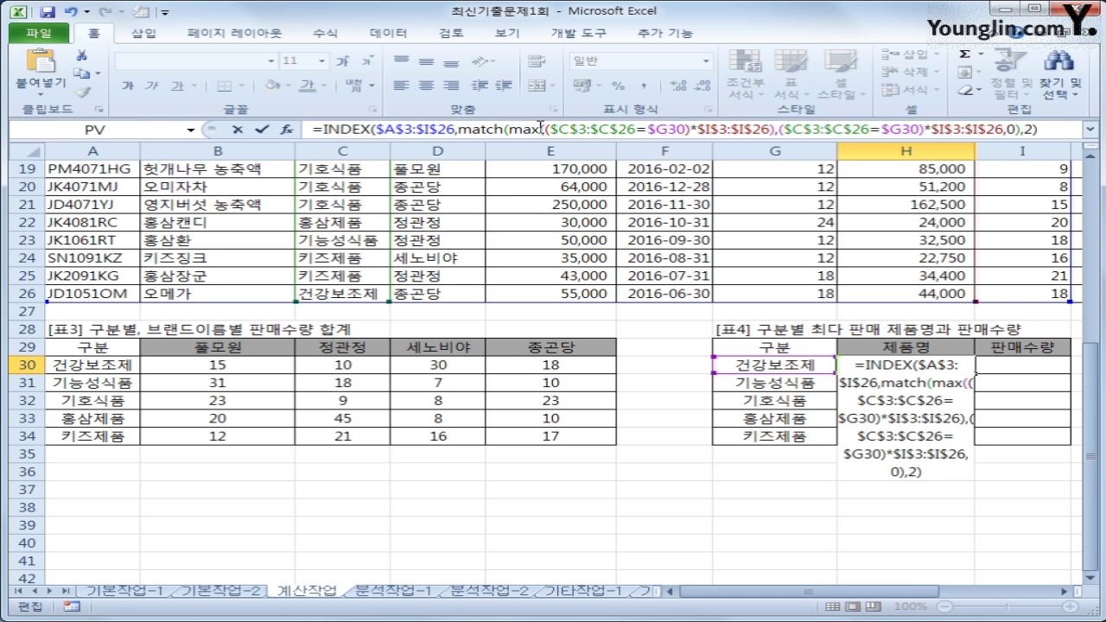
{"action": "key", "text": "ctrl+shift+Return"}
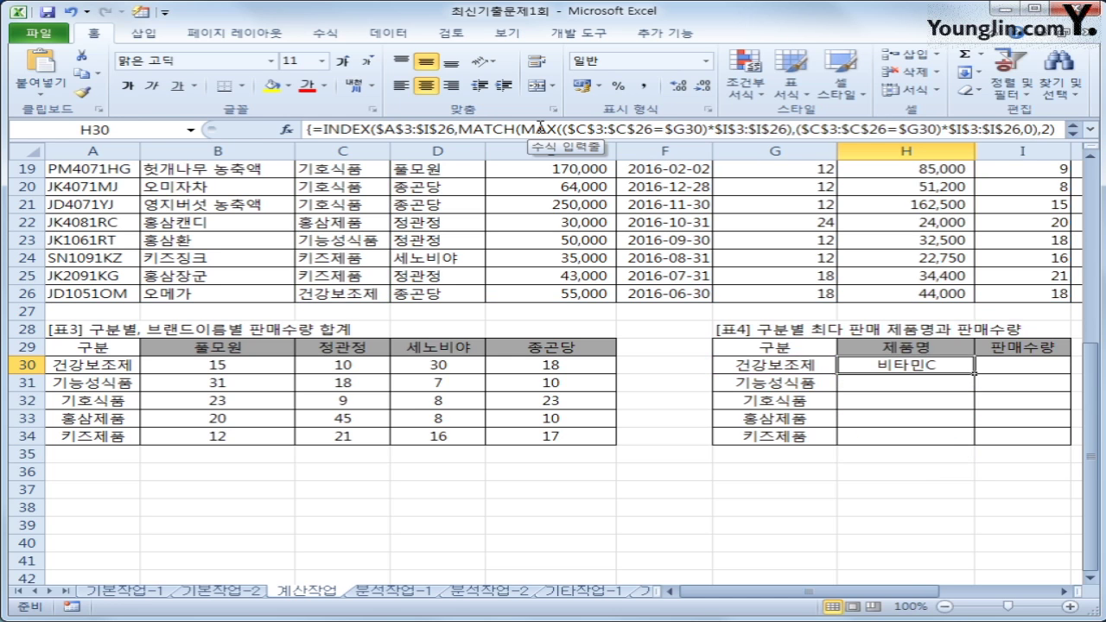
{"action": "left_click_drag", "start_coordinate": [975, 373], "coordinate": [975, 447]}
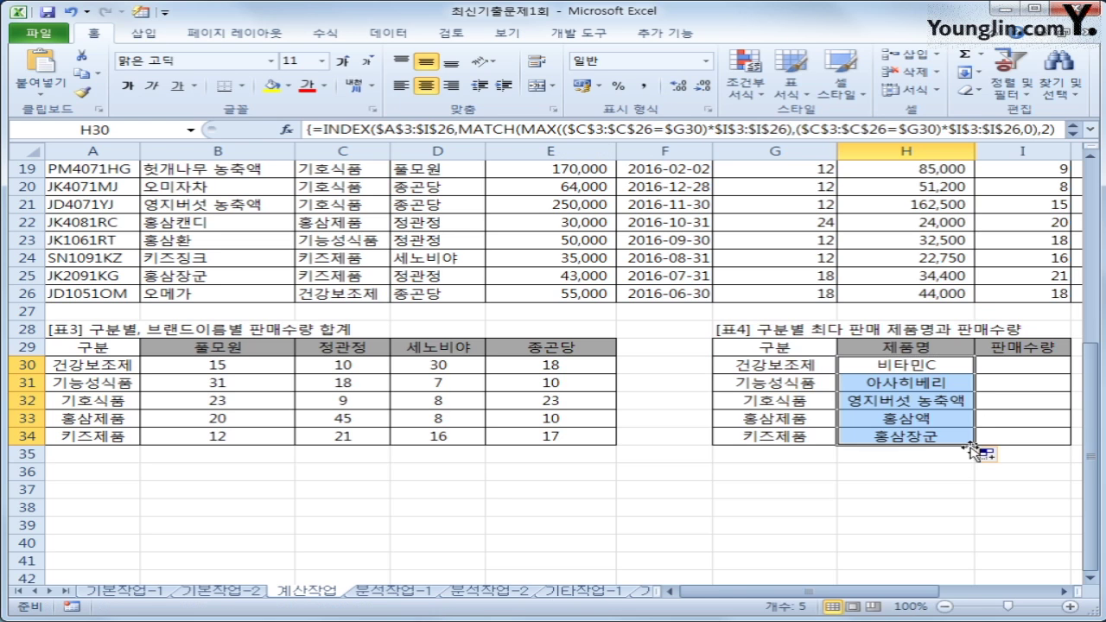
{"action": "left_click", "coordinate": [922, 438]}
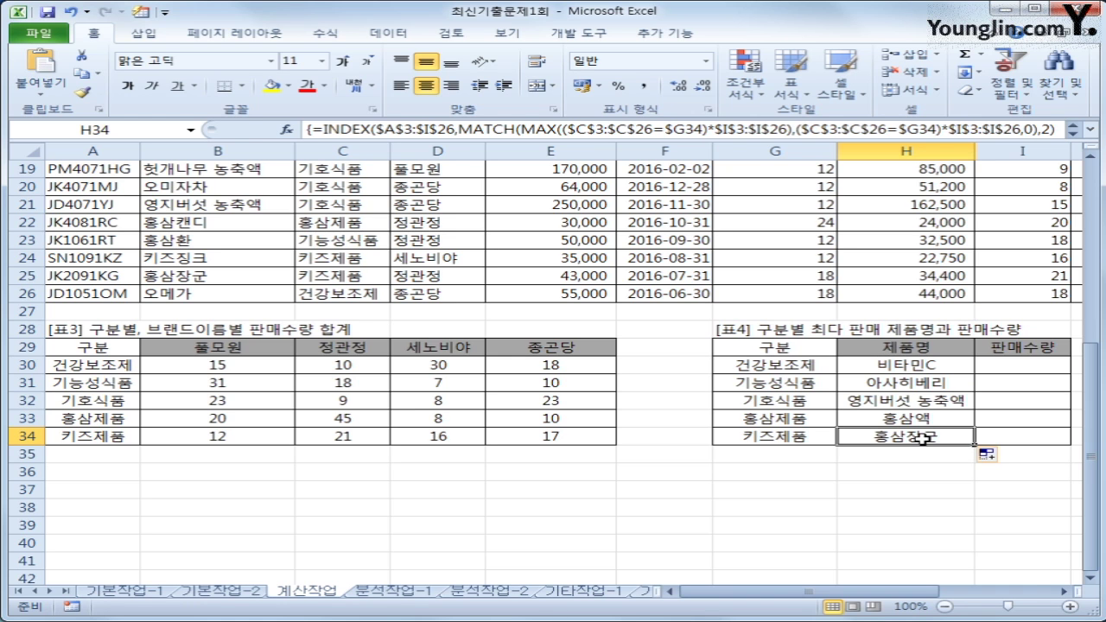
- Copy the H30 array formula across into I30, the first 판매수량 cell of [표4]
{"action": "left_click", "coordinate": [993, 362]}
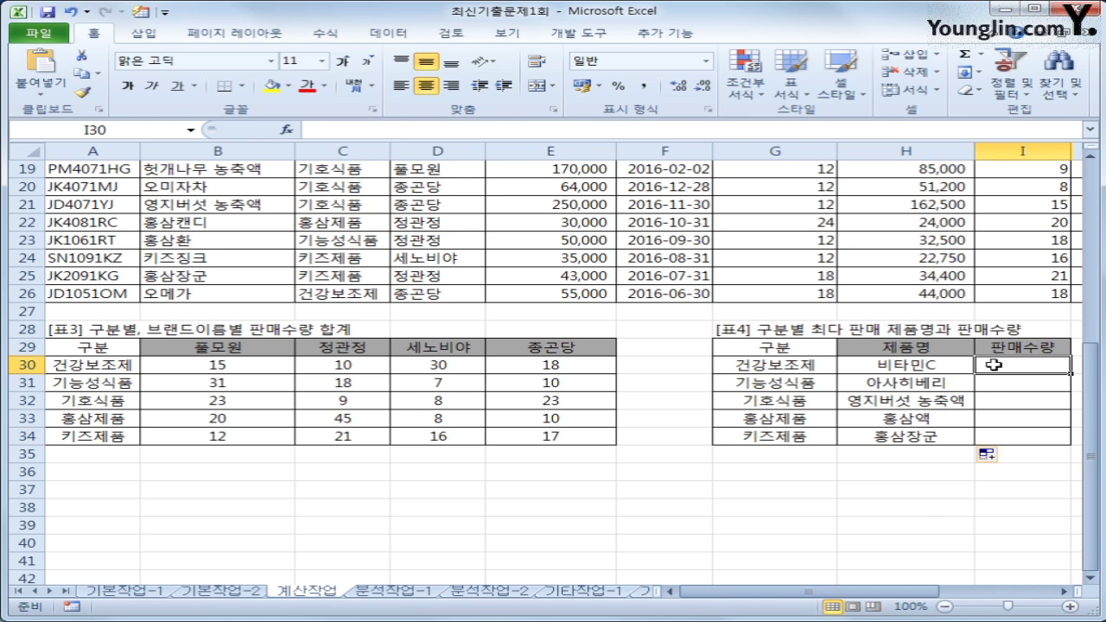
{"action": "scroll", "coordinate": [974, 388], "scroll_direction": "up", "scroll_amount": 2}
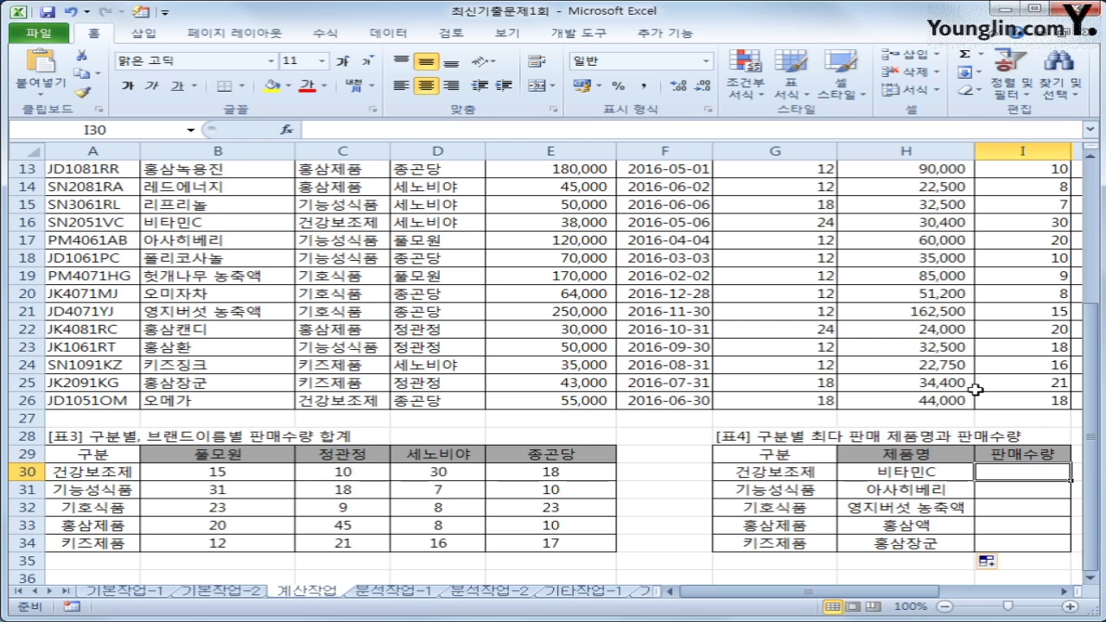
{"action": "left_click", "coordinate": [925, 473]}
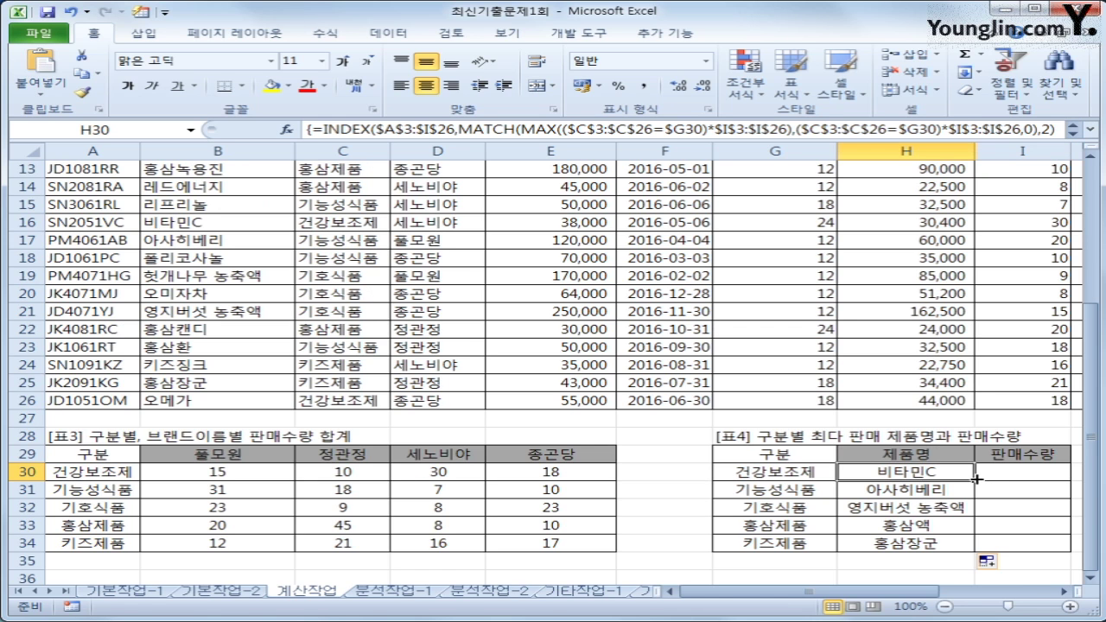
{"action": "left_click_drag", "start_coordinate": [976, 477], "coordinate": [1045, 479]}
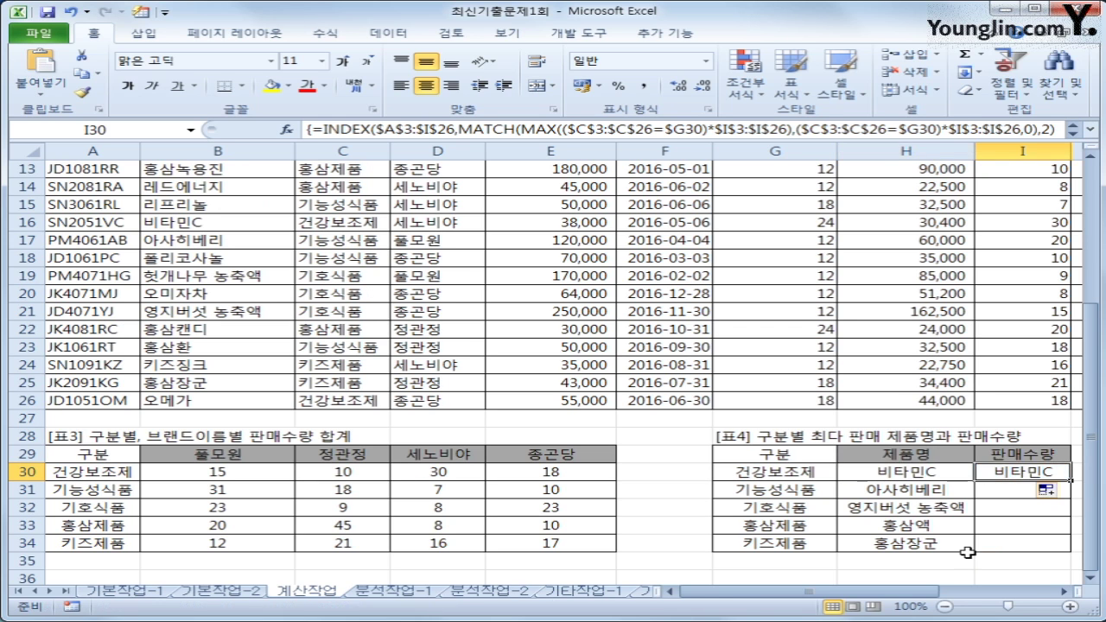
- Change the INDEX column number in the I30 formula to 9 so it returns the 판매수량 column
{"action": "scroll", "coordinate": [955, 550], "scroll_direction": "up", "scroll_amount": 2}
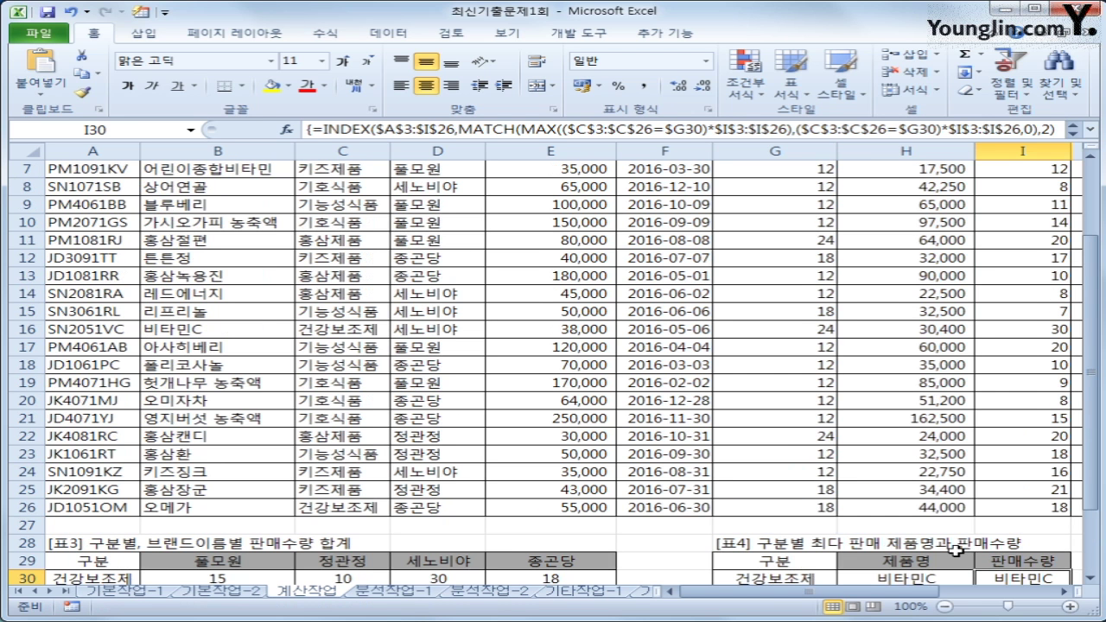
{"action": "scroll", "coordinate": [940, 549], "scroll_direction": "up", "scroll_amount": 2}
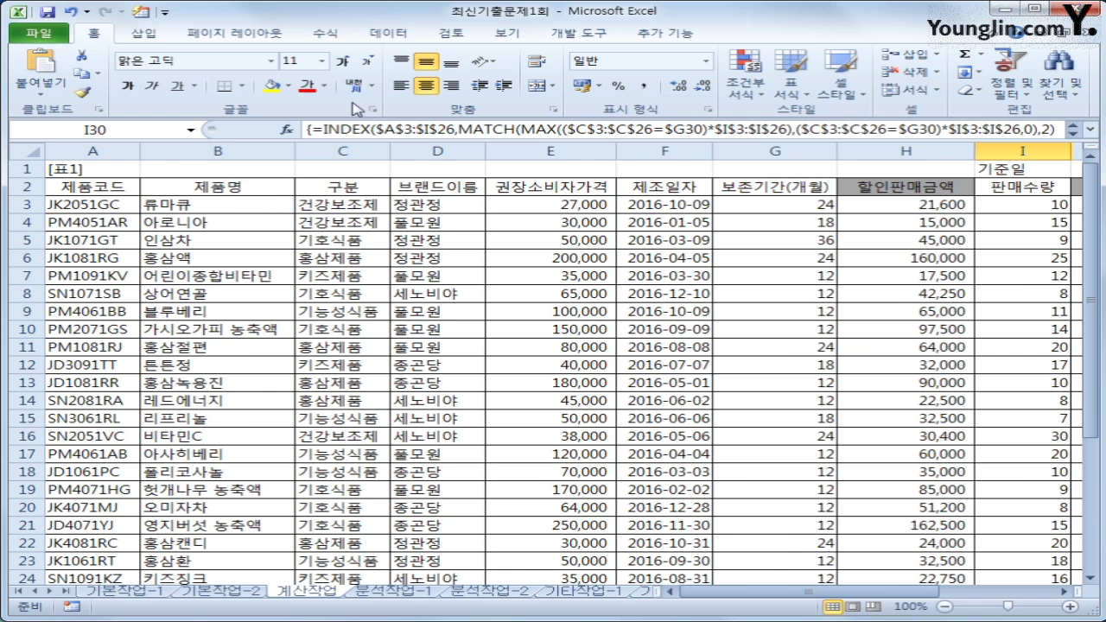
{"action": "left_click", "coordinate": [1036, 127]}
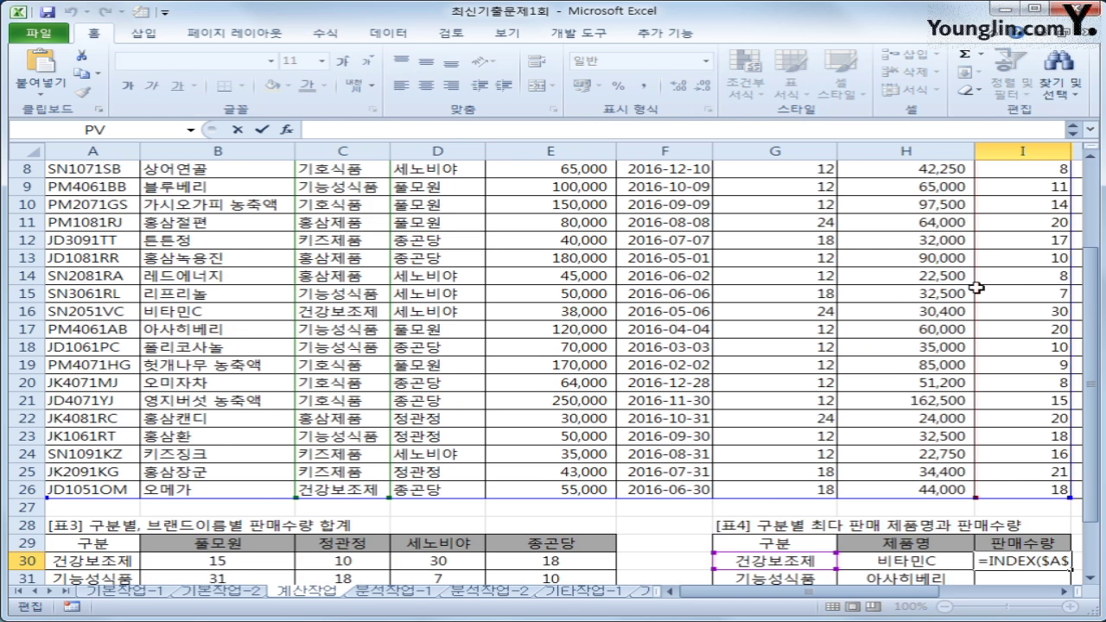
{"action": "left_click", "coordinate": [1005, 559]}
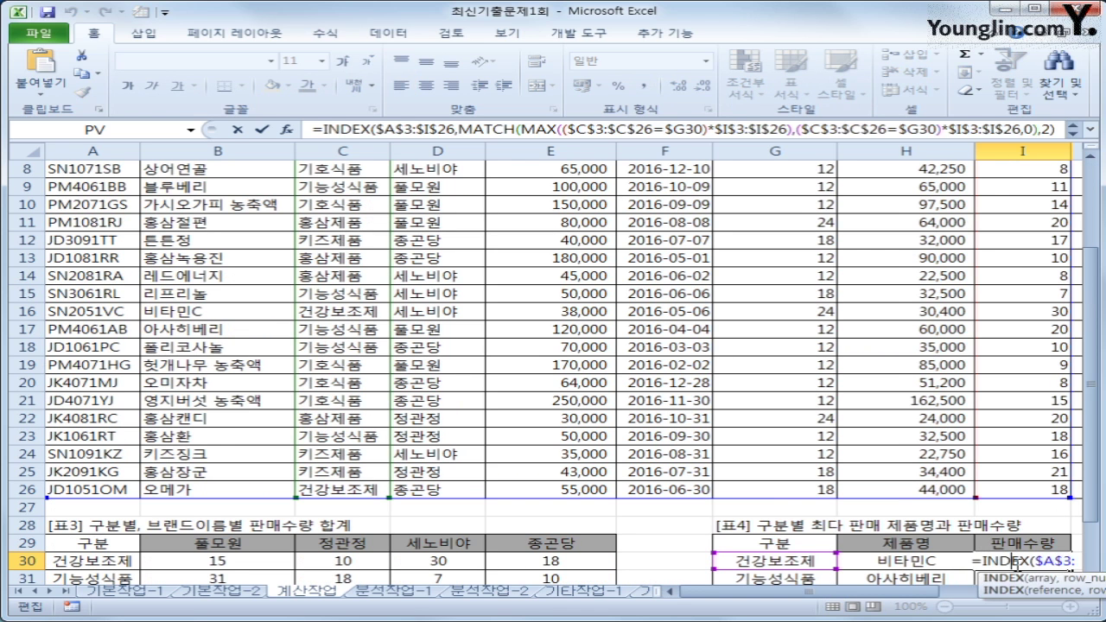
{"action": "scroll", "coordinate": [1060, 563], "scroll_direction": "down", "scroll_amount": 2}
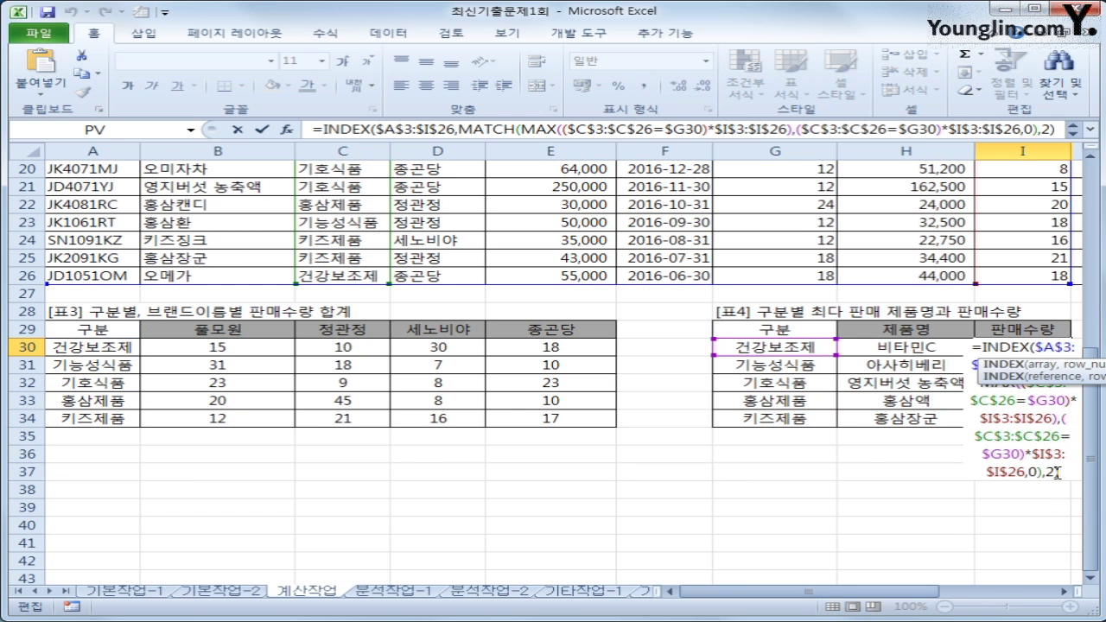
{"action": "left_click", "coordinate": [1052, 472]}
{"action": "key", "text": "BackSpace"}
{"action": "type", "text": "9"}
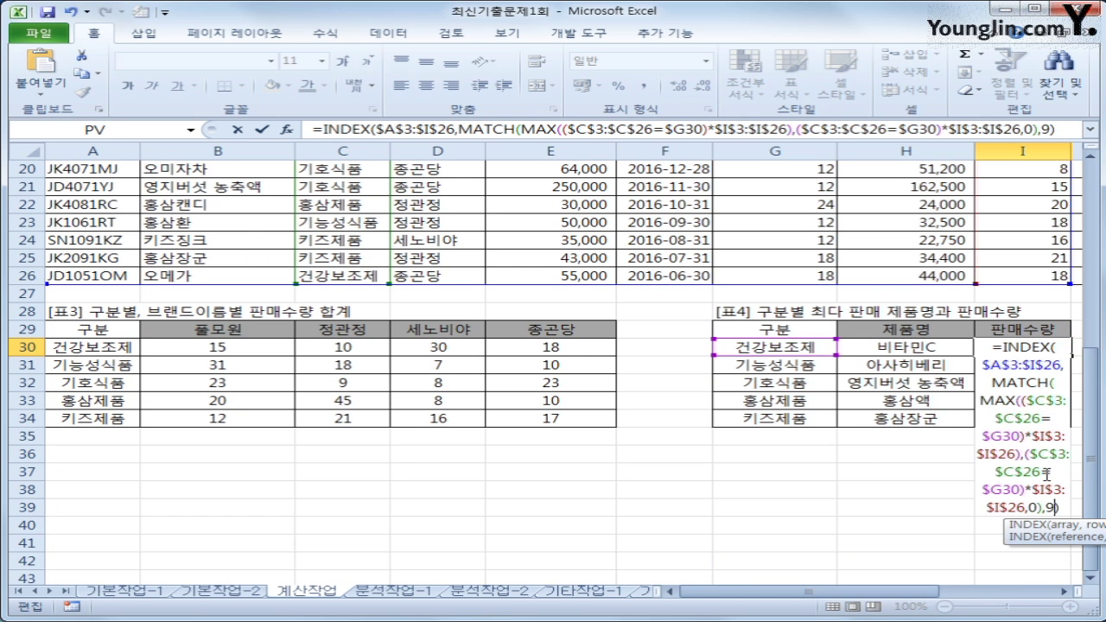
- Enter the edited I30 formula as an array formula and fill it down through I34
{"action": "left_click", "coordinate": [1076, 136]}
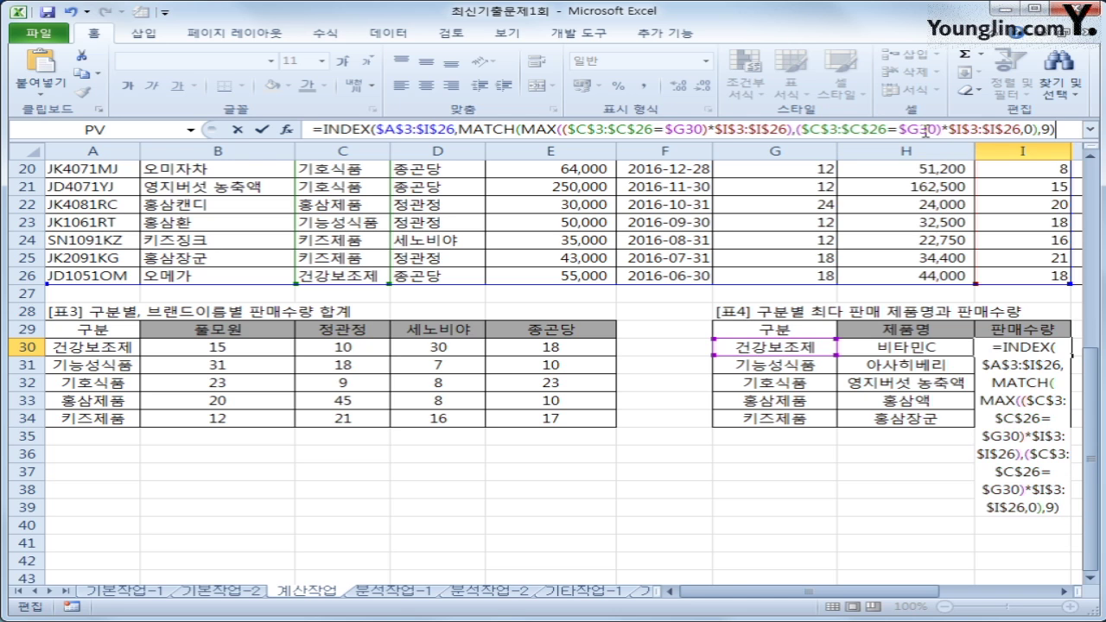
{"action": "key", "text": "ctrl+shift+Return"}
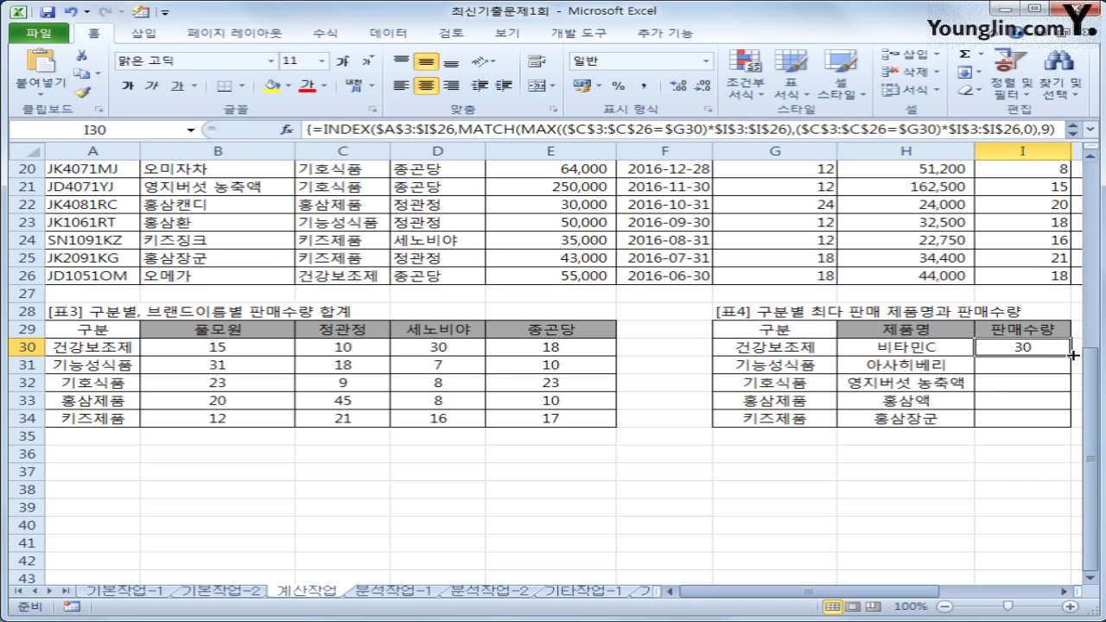
{"action": "left_click_drag", "start_coordinate": [1071, 354], "coordinate": [1071, 426]}
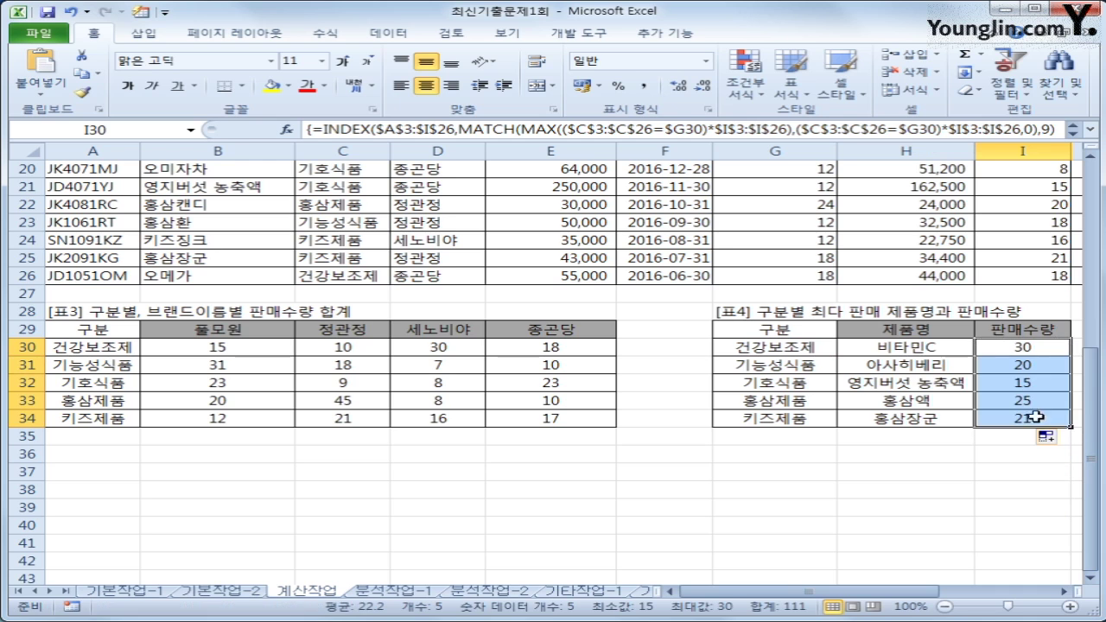
- Check the 건강보조제 product name and quantity in [표4] against the 비타민C row of [표1]
{"action": "left_click", "coordinate": [802, 348]}
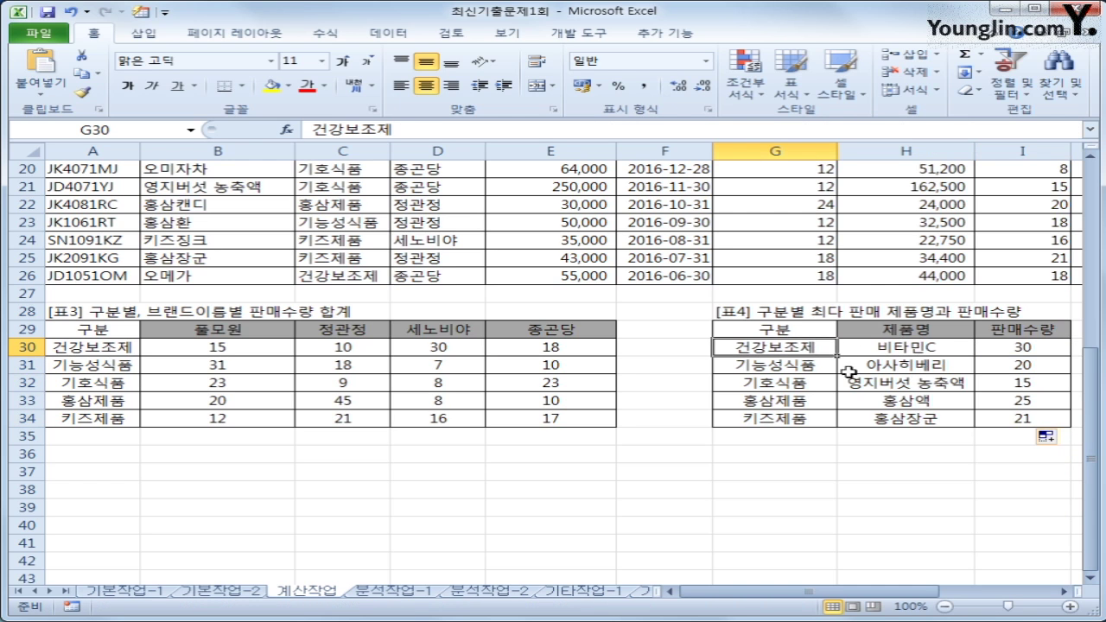
{"action": "left_click", "coordinate": [927, 349]}
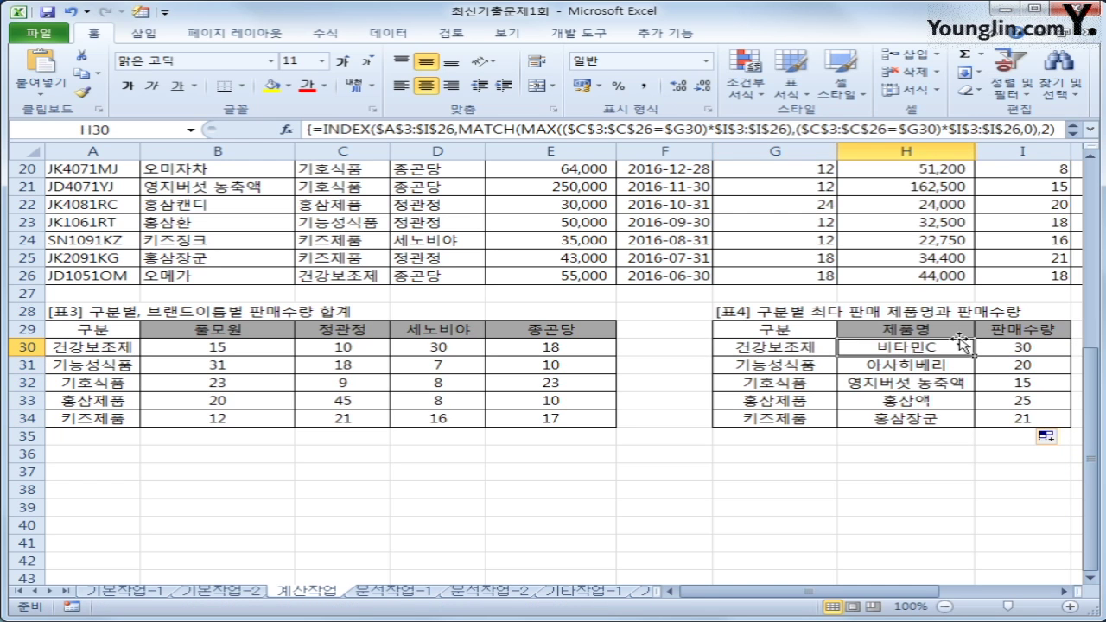
{"action": "left_click", "coordinate": [1027, 346]}
{"action": "scroll", "coordinate": [977, 380], "scroll_direction": "up", "scroll_amount": 6}
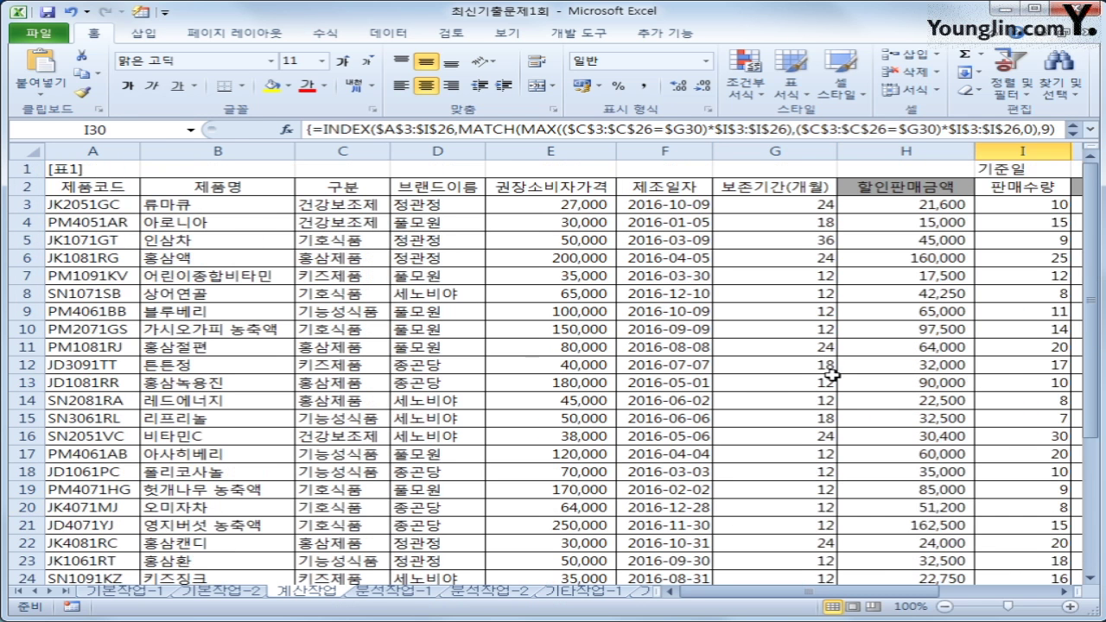
{"action": "left_click_drag", "start_coordinate": [202, 437], "coordinate": [1071, 436]}
{"action": "left_click", "coordinate": [1055, 437]}
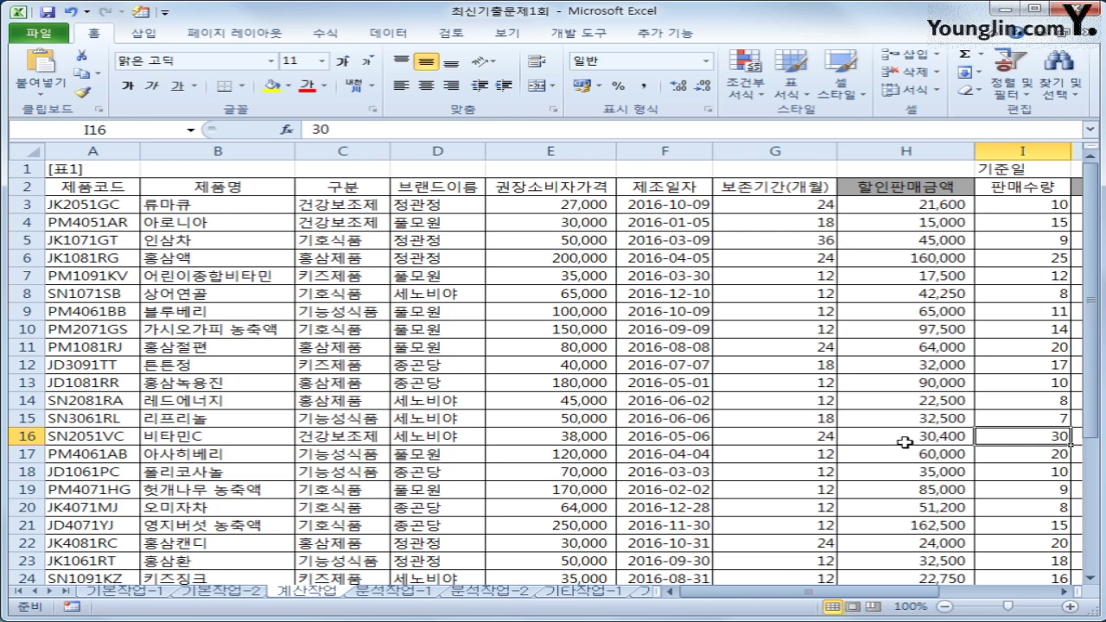
- Examine [표5] 1일 섭취횟수 비율, including its empty 비율 column and the codes in K30:K33
{"action": "scroll", "coordinate": [904, 442], "scroll_direction": "down", "scroll_amount": 6}
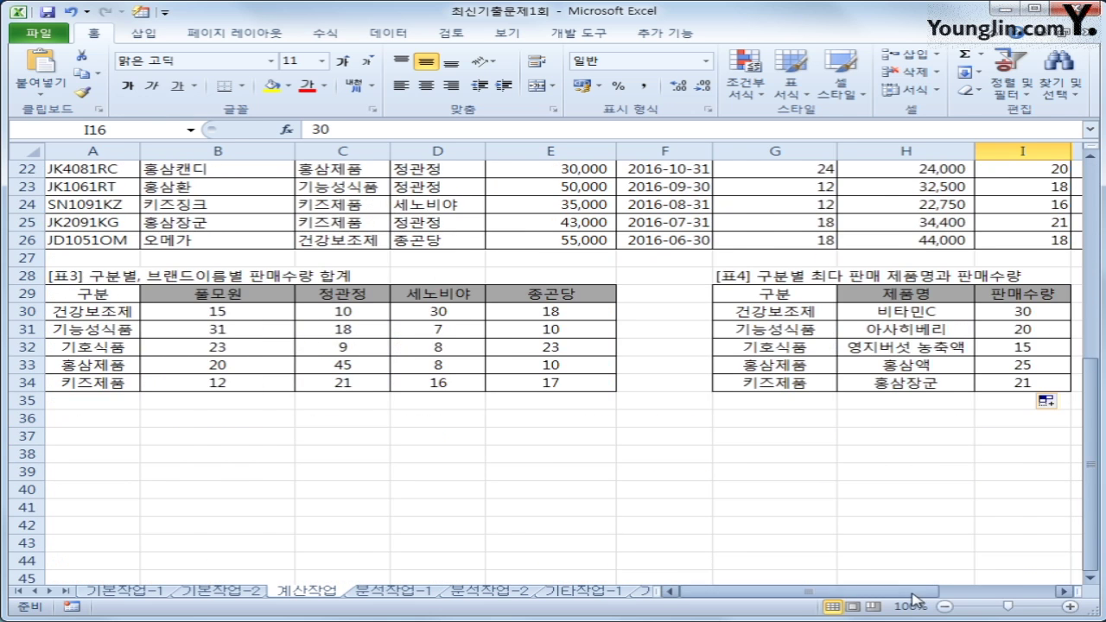
{"action": "left_click_drag", "start_coordinate": [914, 596], "coordinate": [1024, 595]}
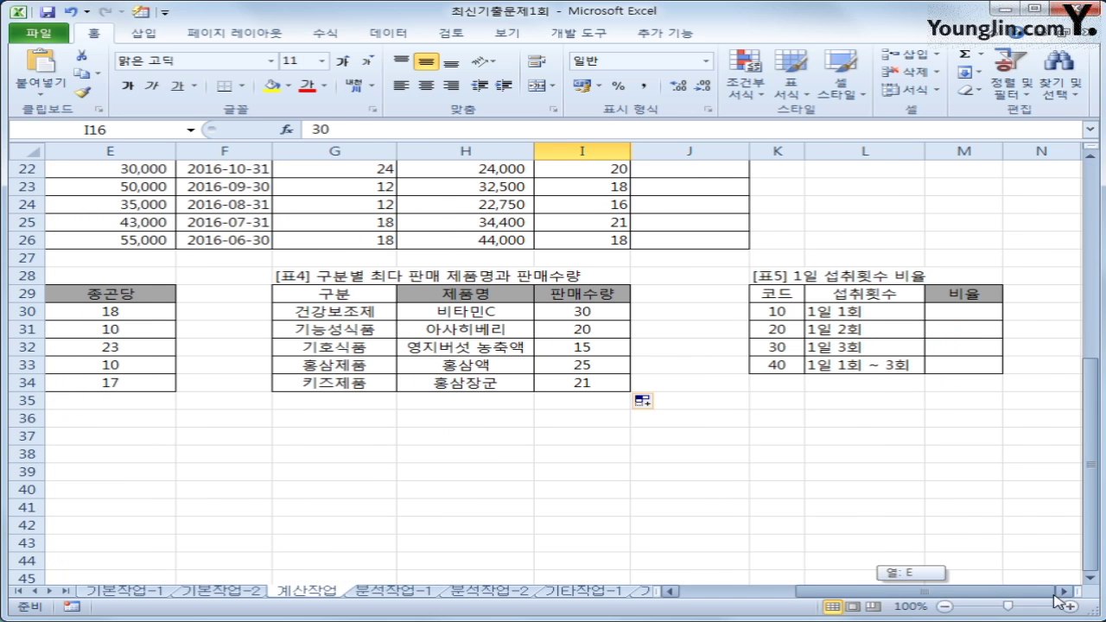
{"action": "left_click", "coordinate": [956, 320]}
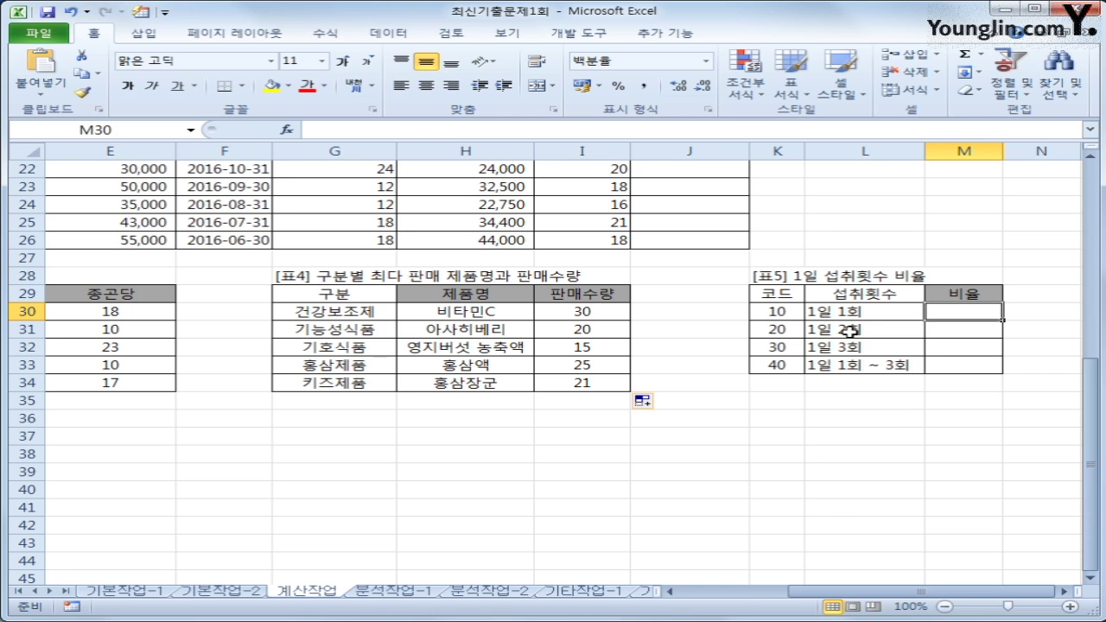
{"action": "left_click_drag", "start_coordinate": [777, 311], "coordinate": [778, 362]}
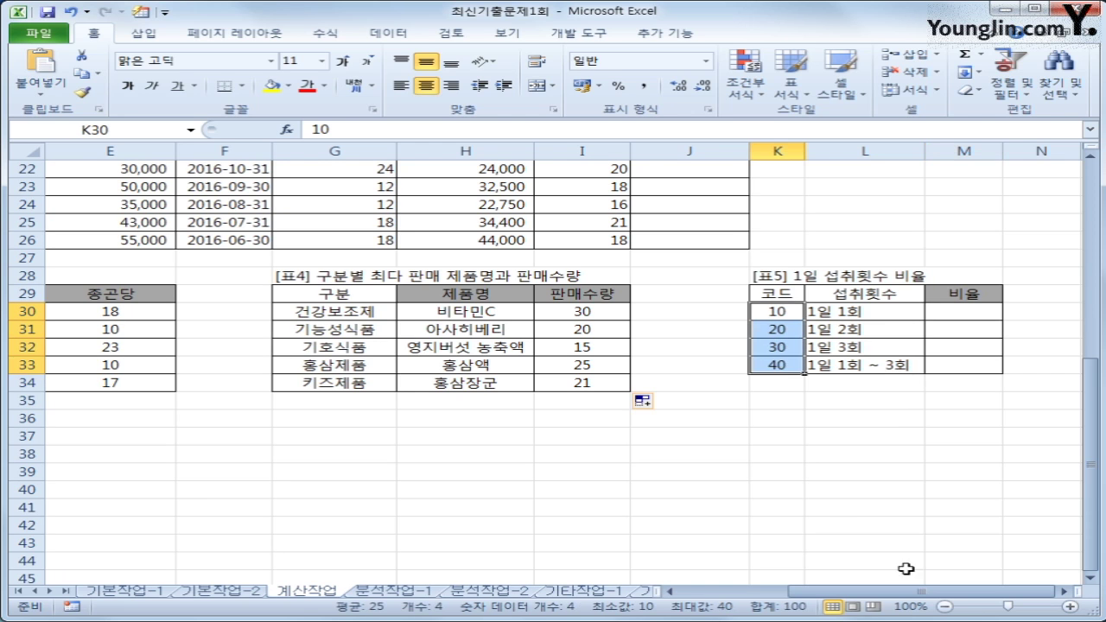
- Compare the 제품코드 values in the first rows of [표1] with the codes in K30:K33 of [표5]
{"action": "left_click", "coordinate": [833, 594]}
{"action": "scroll", "coordinate": [484, 503], "scroll_direction": "up", "scroll_amount": 6}
{"action": "scroll", "coordinate": [192, 281], "scroll_direction": "up", "scroll_amount": 1}
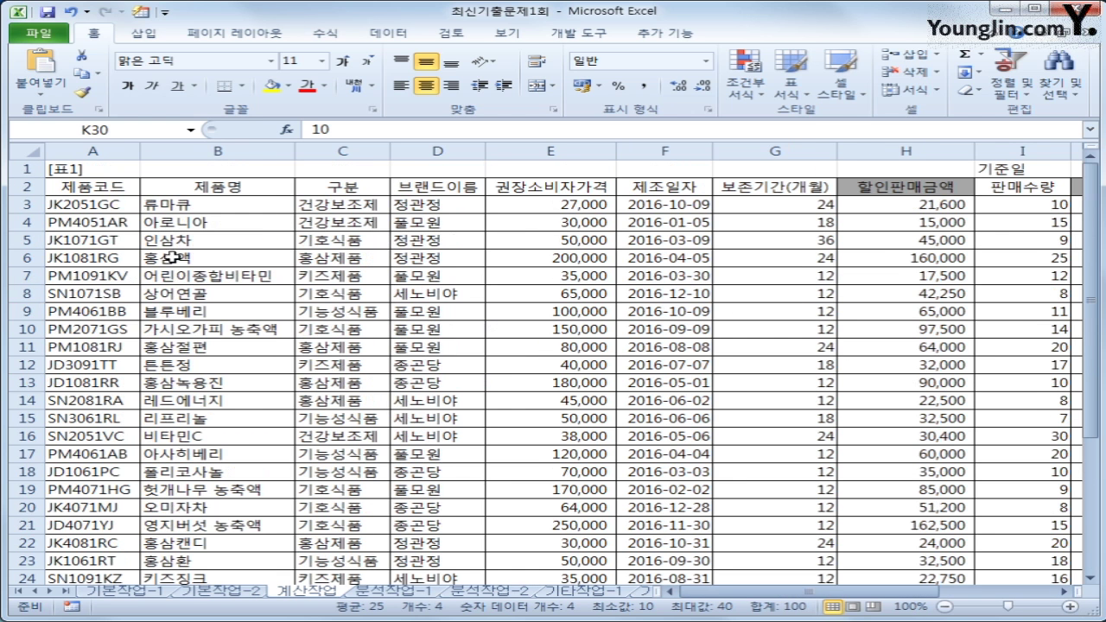
{"action": "left_click", "coordinate": [80, 205]}
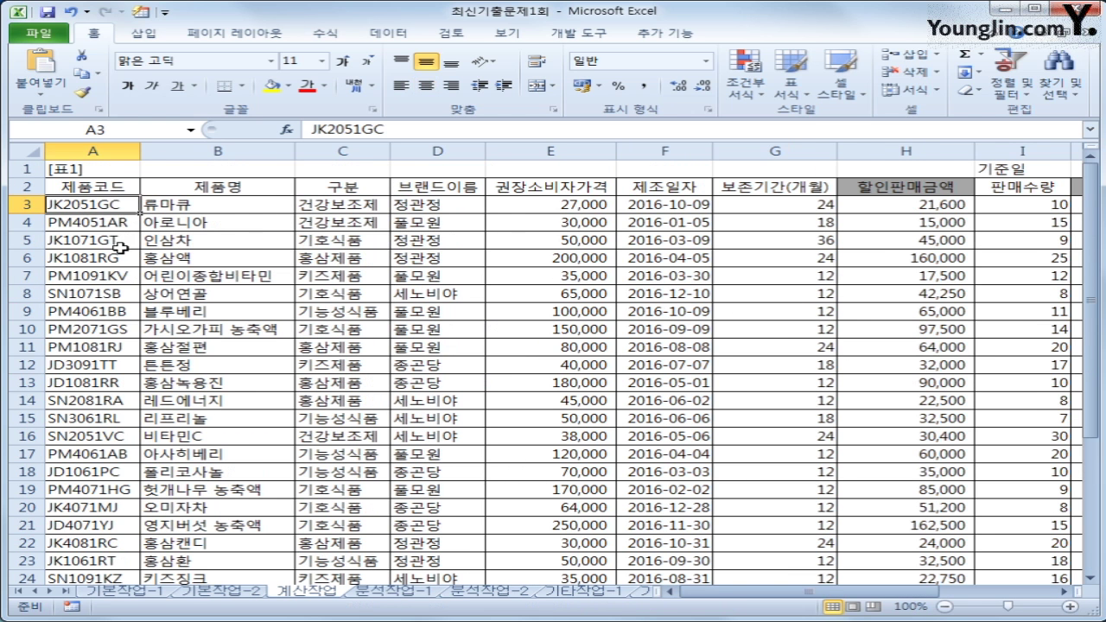
{"action": "left_click", "coordinate": [74, 221]}
{"action": "left_click", "coordinate": [71, 239]}
{"action": "left_click", "coordinate": [76, 253]}
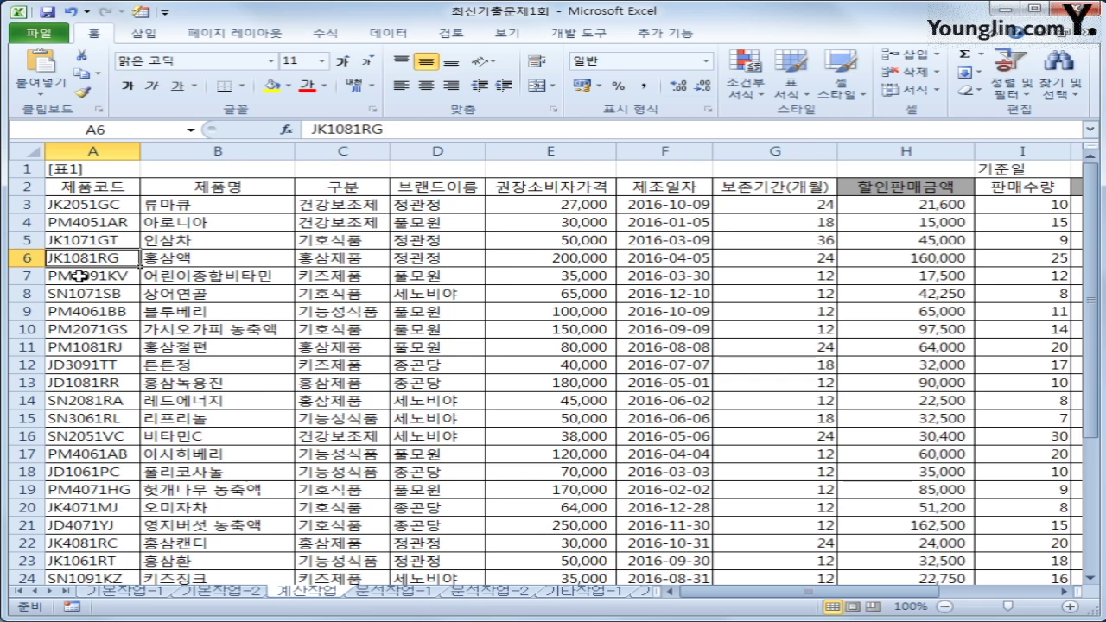
{"action": "left_click", "coordinate": [76, 276]}
{"action": "scroll", "coordinate": [115, 340], "scroll_direction": "down", "scroll_amount": 4}
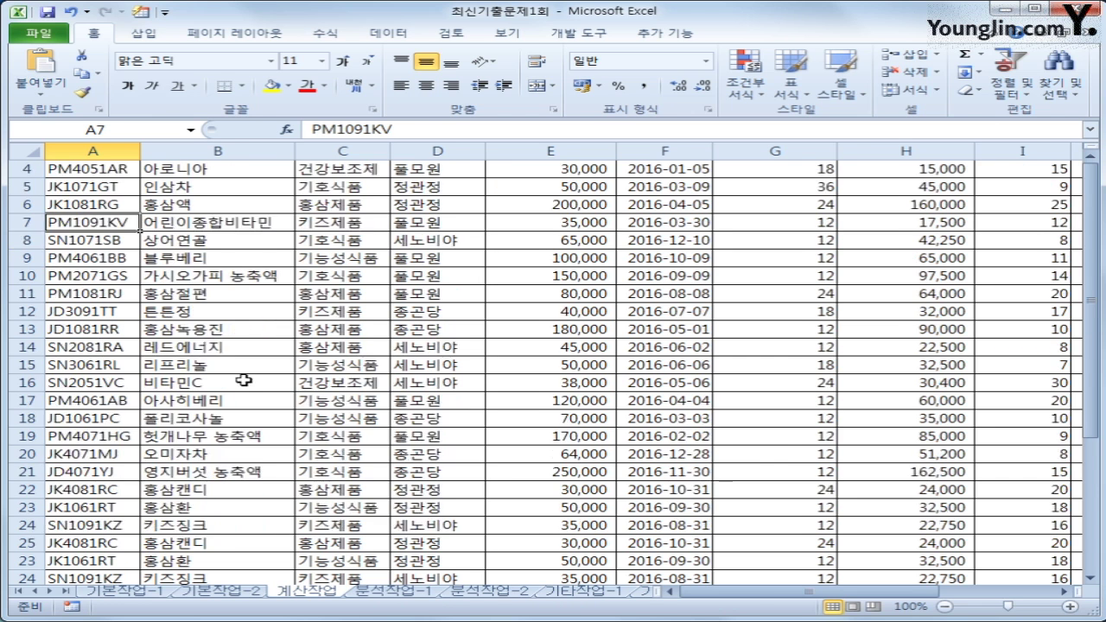
{"action": "left_click_drag", "start_coordinate": [769, 600], "coordinate": [869, 544]}
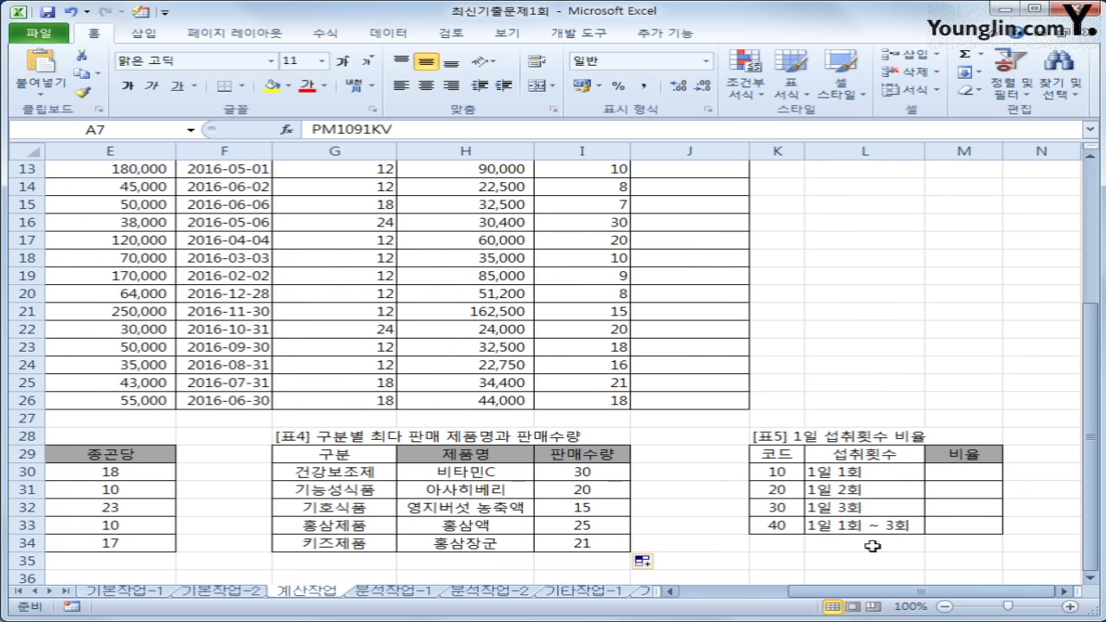
{"action": "left_click_drag", "start_coordinate": [782, 473], "coordinate": [788, 524]}
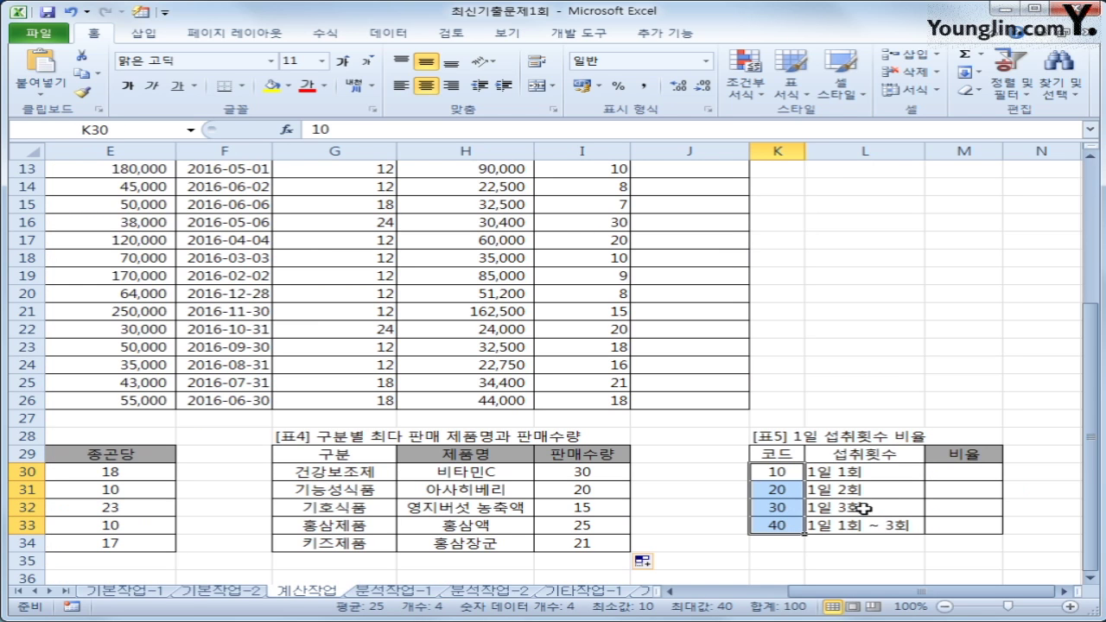
- Start the 비율 formula in M30 of [표5] with SUM and an opening parenthesis for its condition: =sum((
{"action": "left_click", "coordinate": [961, 486]}
{"action": "left_click", "coordinate": [969, 474]}
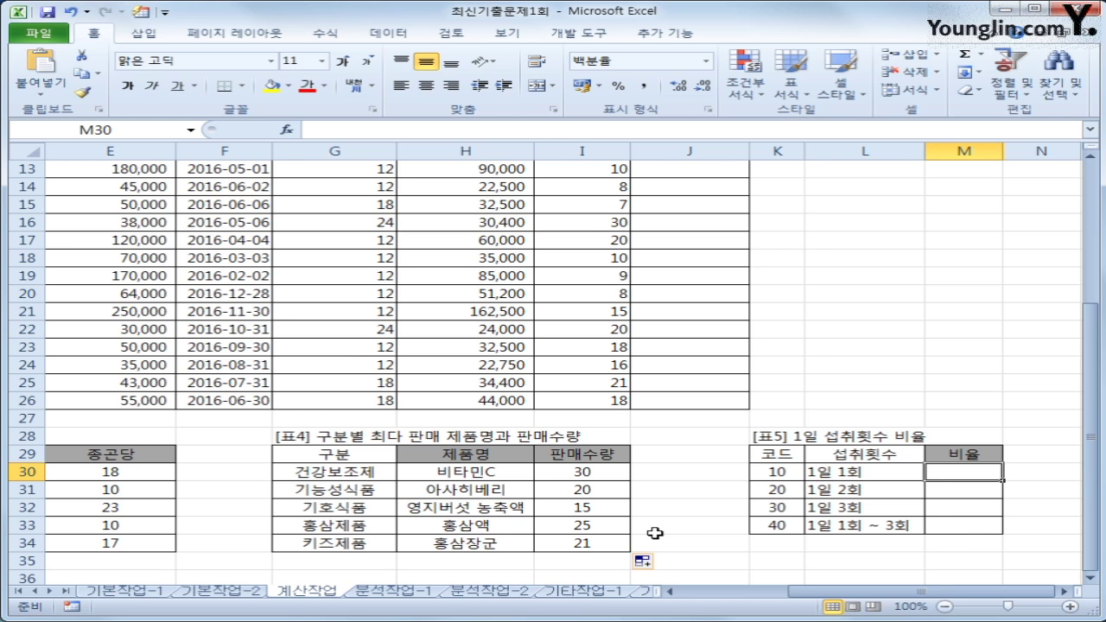
{"action": "type", "text": "=sum("}
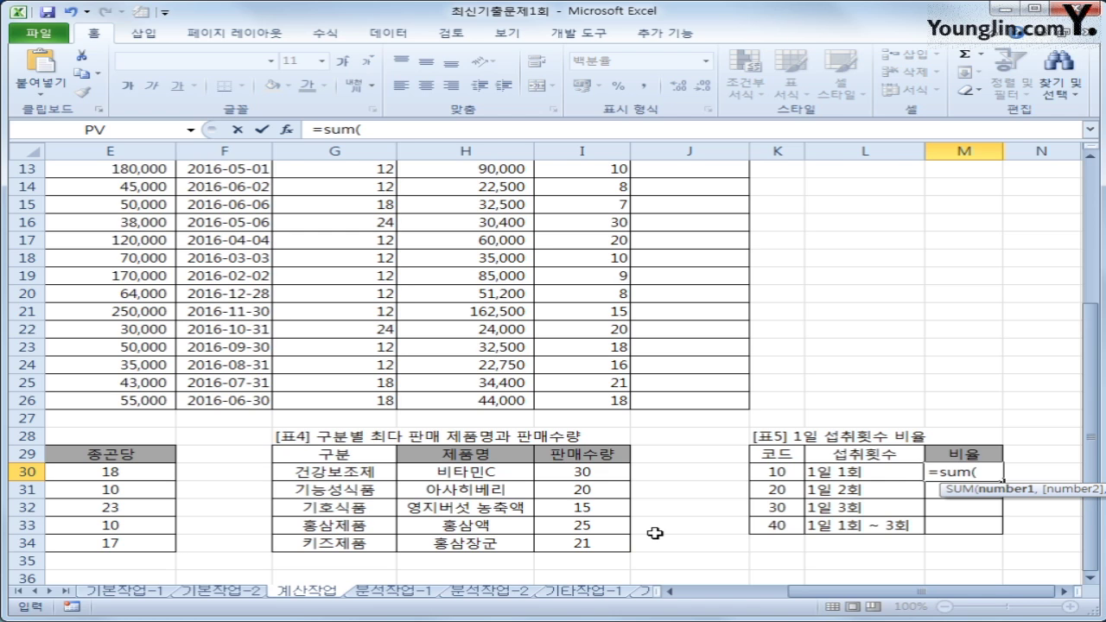
{"action": "type", "text": "("}
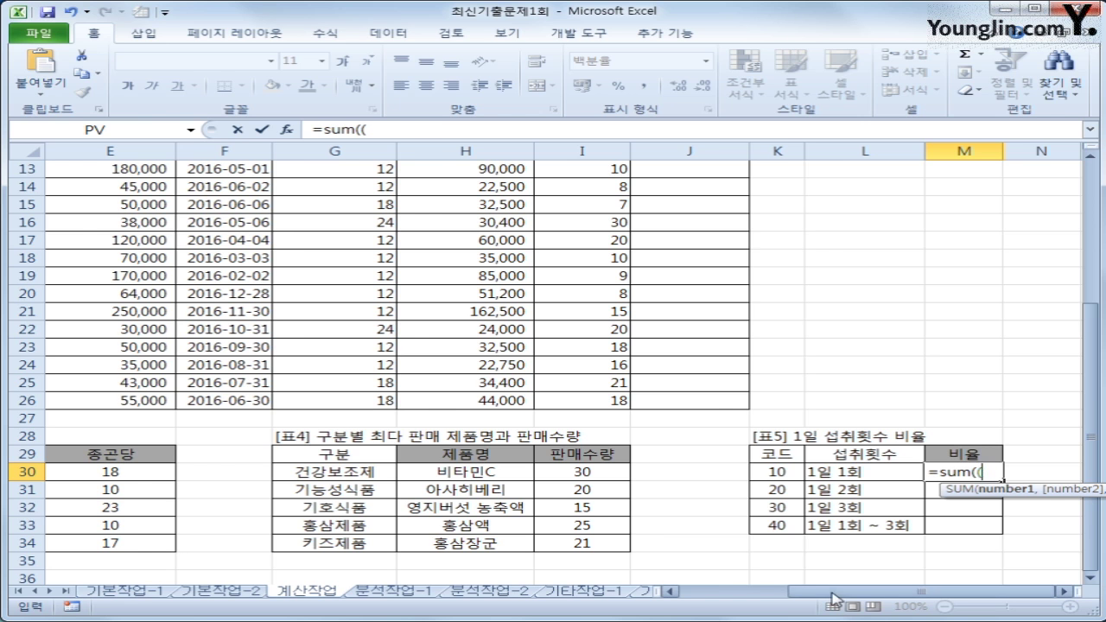
- Add a MID function inside the SUM condition, with the absolute 제품코드 range $A$3:$A$26 as its text
{"action": "left_click", "coordinate": [671, 591]}
{"action": "scroll", "coordinate": [533, 467], "scroll_direction": "up", "scroll_amount": 4}
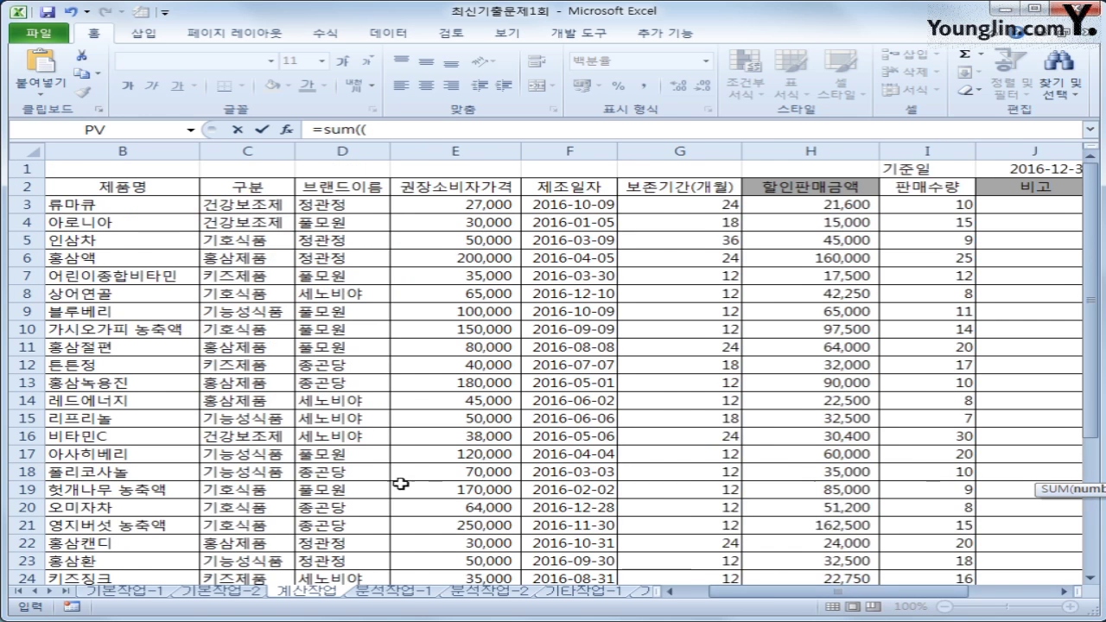
{"action": "left_click", "coordinate": [669, 592]}
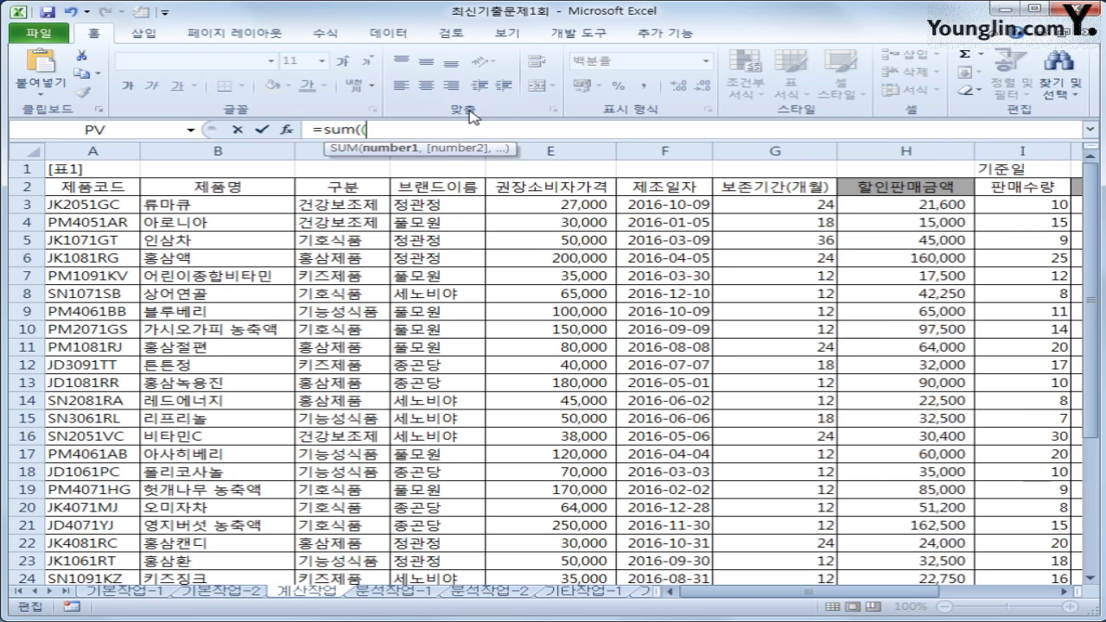
{"action": "type", "text": "mid("}
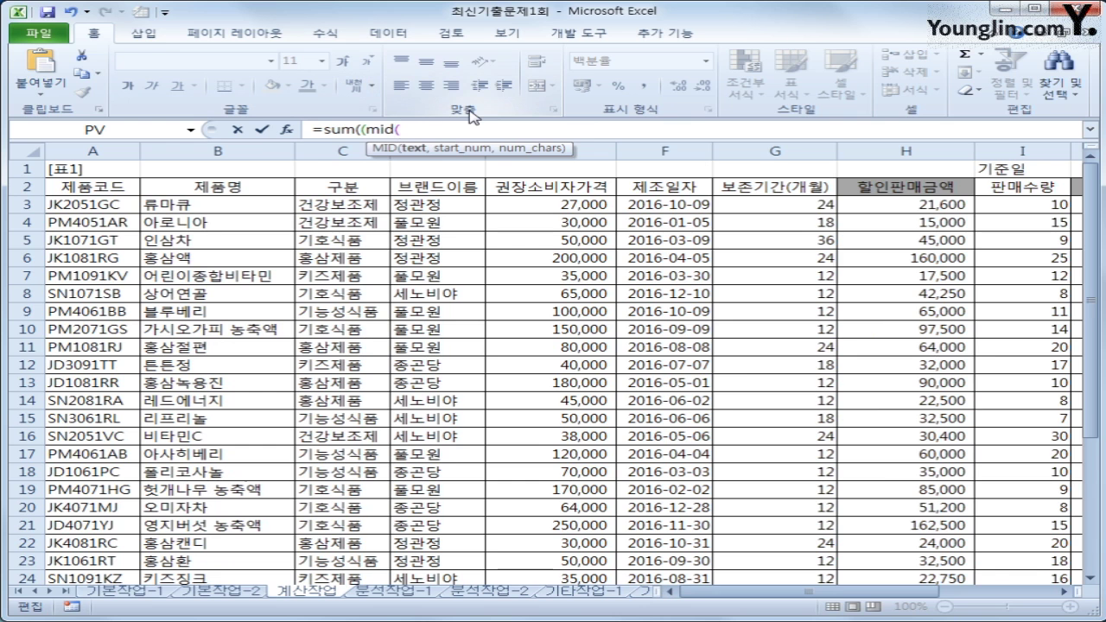
{"action": "left_click_drag", "start_coordinate": [96, 205], "coordinate": [107, 541]}
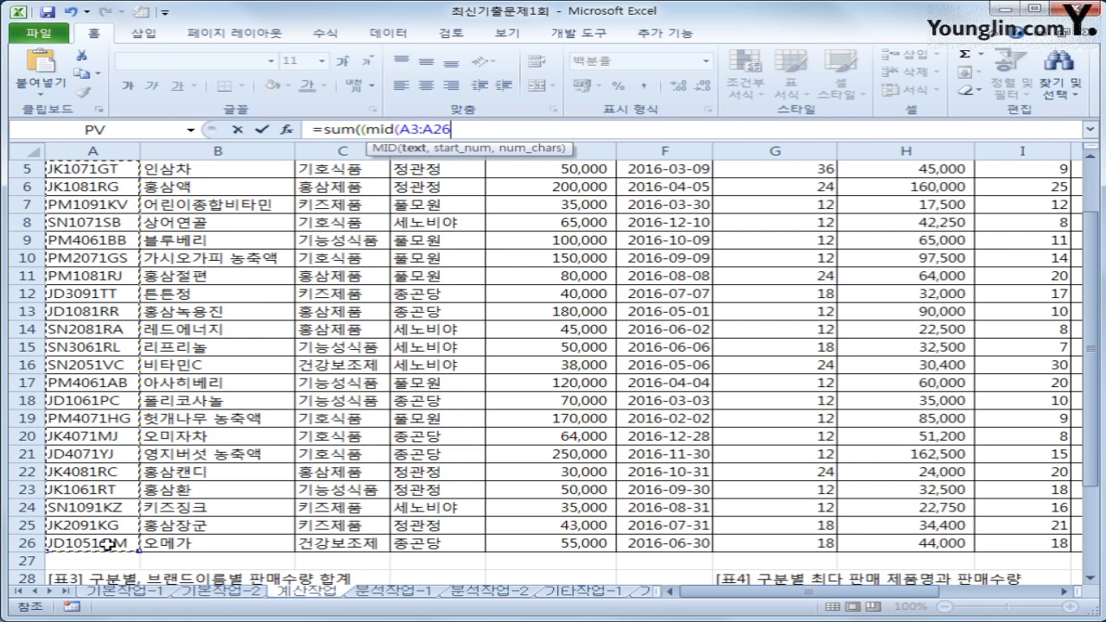
{"action": "key", "text": "F4"}
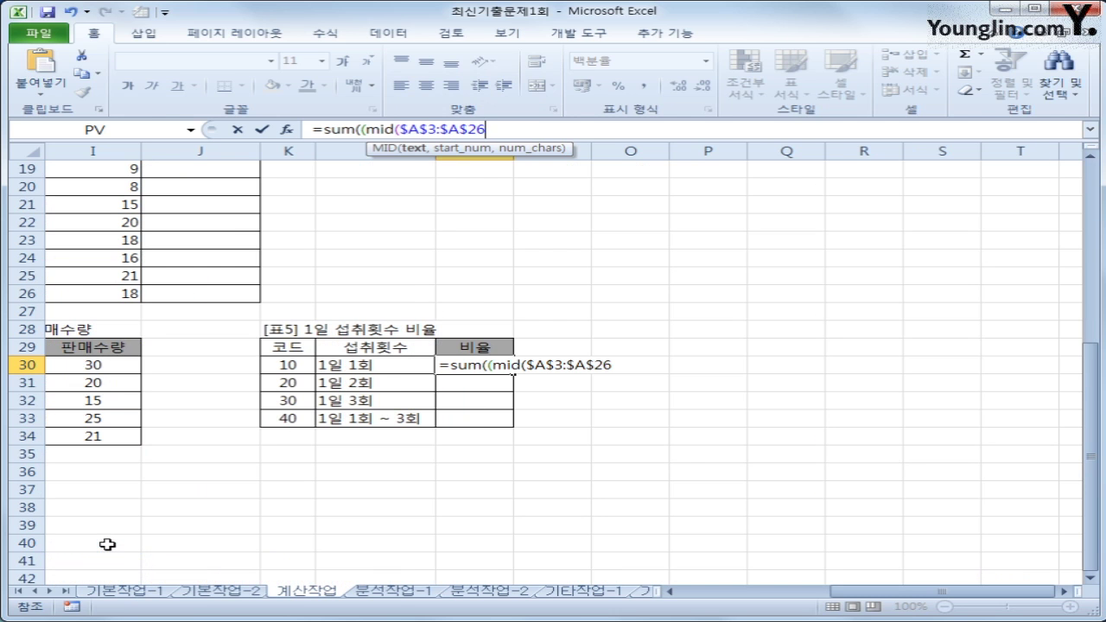
- Complete the MID function with start 3 and length 2, multiply it by 1 and compare it with K30
{"action": "type", "text": ","}
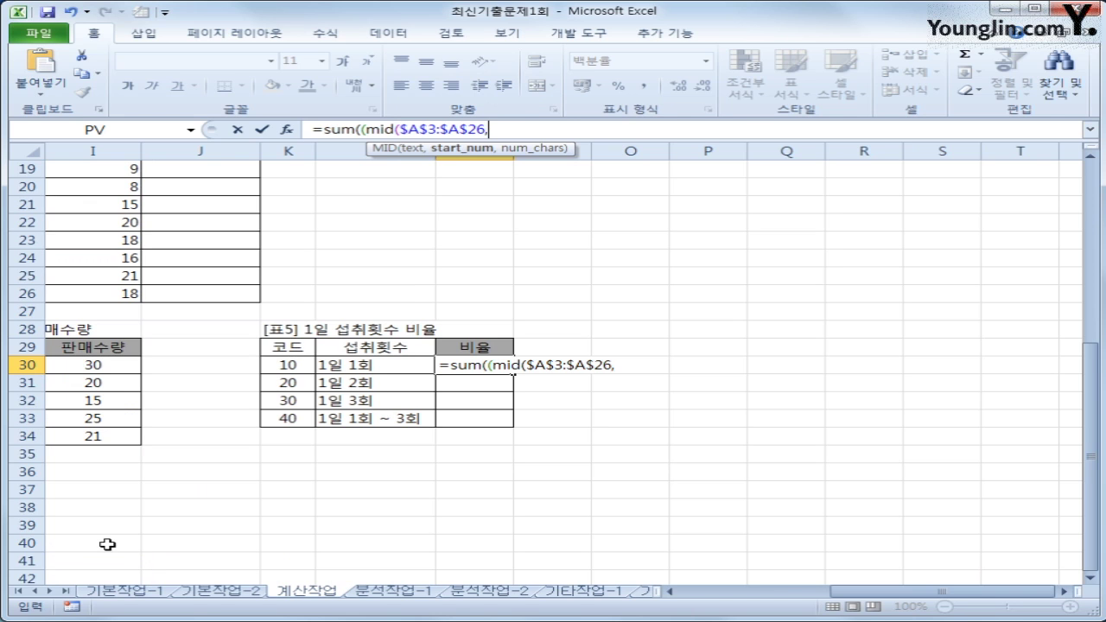
{"action": "type", "text": "3,"}
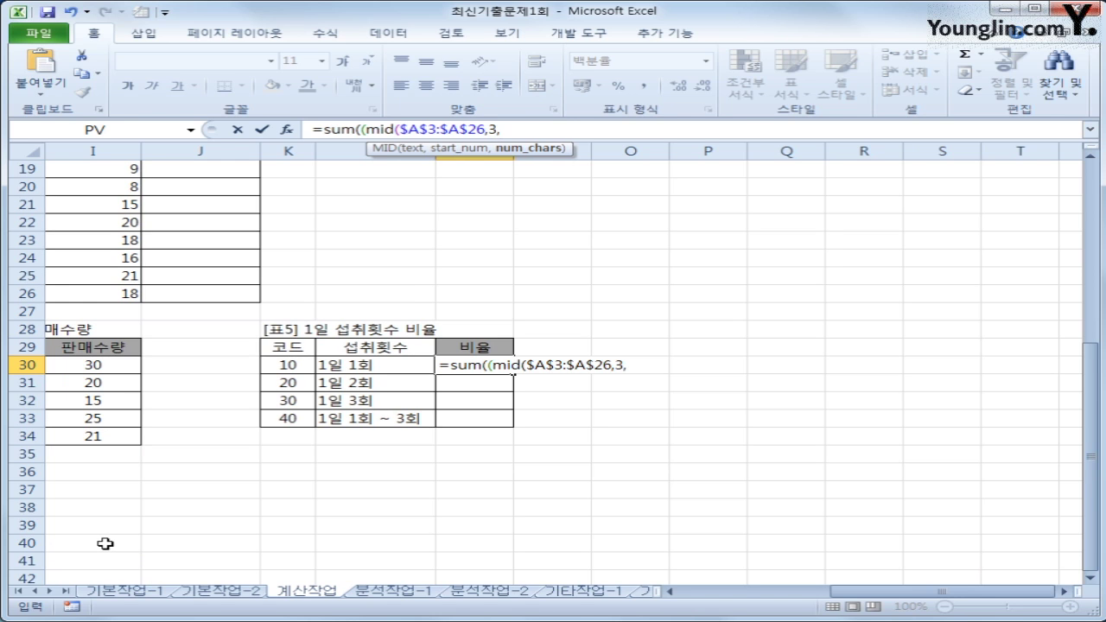
{"action": "type", "text": "2)"}
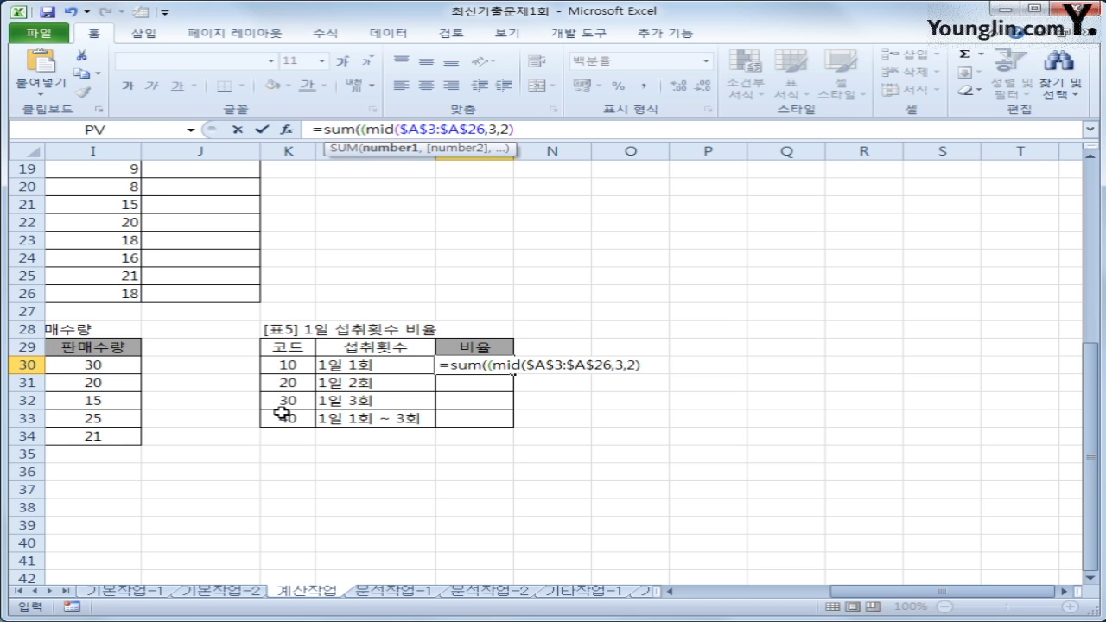
{"action": "type", "text": "*1="}
{"action": "left_click", "coordinate": [287, 363]}
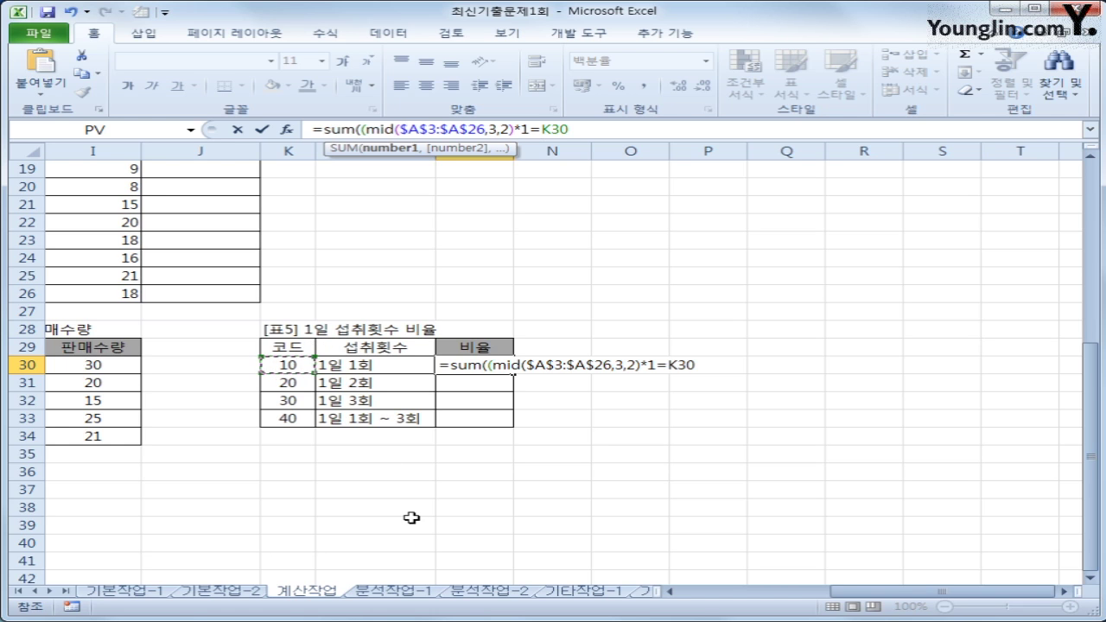
- Close the condition, multiply it by 1, close SUM and enter the M30 formula as an array formula
{"action": "type", "text": ")"}
{"action": "type", "text": "*1"}
{"action": "left_click", "coordinate": [577, 125]}
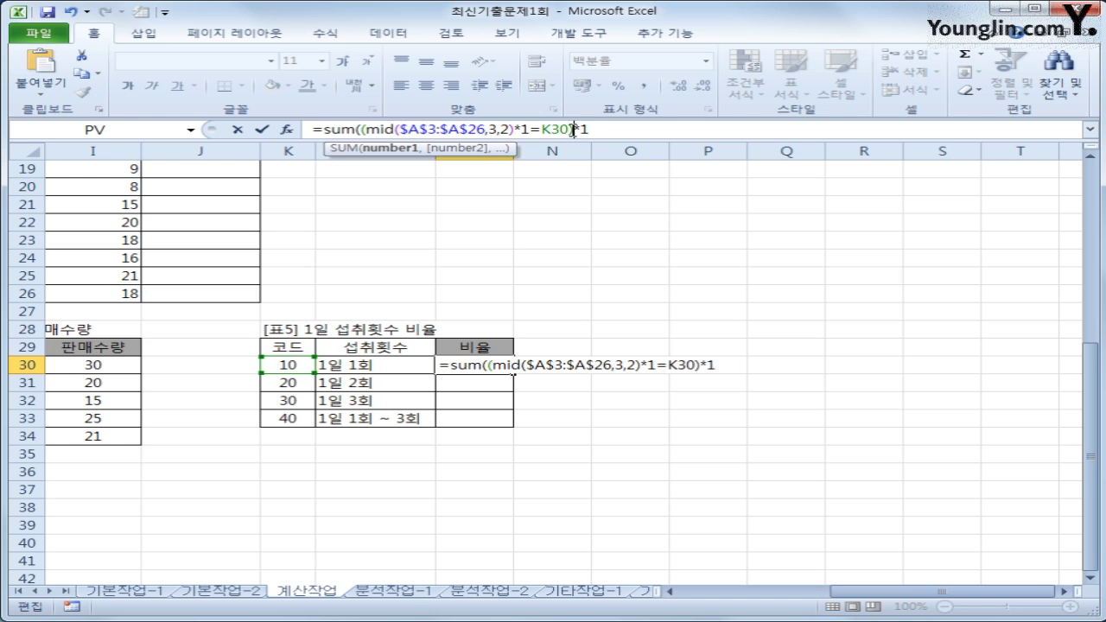
{"action": "left_click_drag", "start_coordinate": [571, 129], "coordinate": [363, 128]}
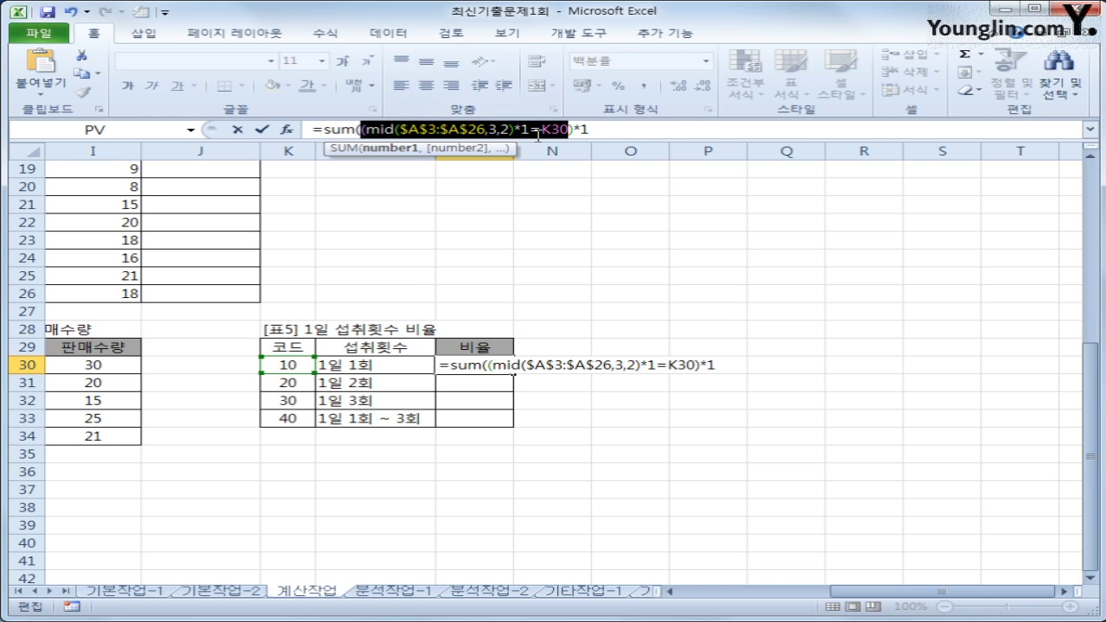
{"action": "left_click_drag", "start_coordinate": [581, 127], "coordinate": [598, 129]}
{"action": "left_click", "coordinate": [599, 128]}
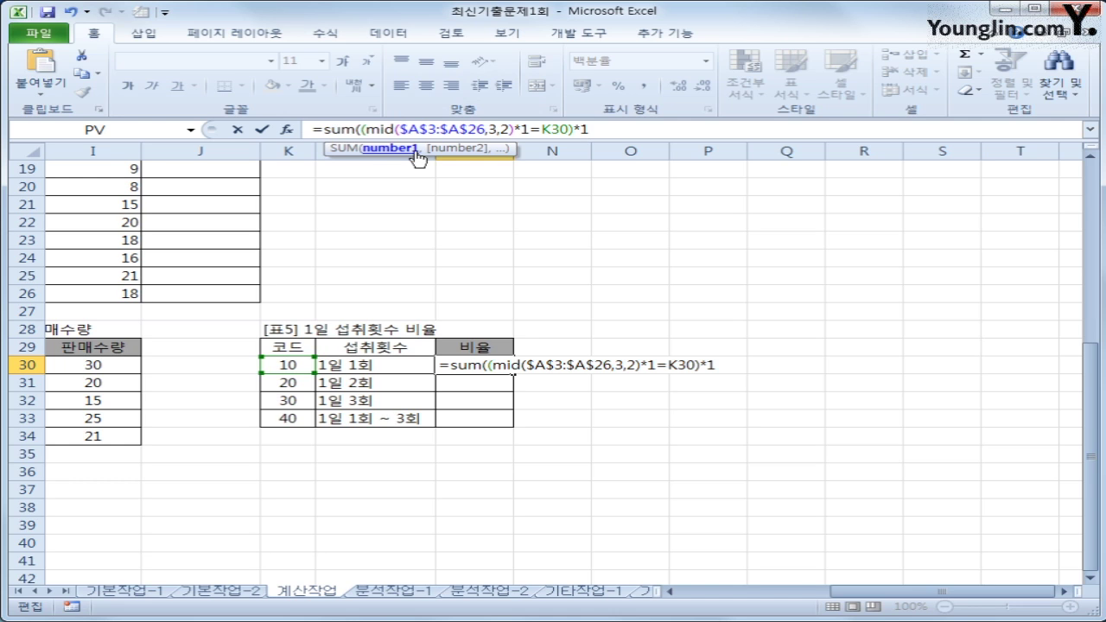
{"action": "type", "text": ")"}
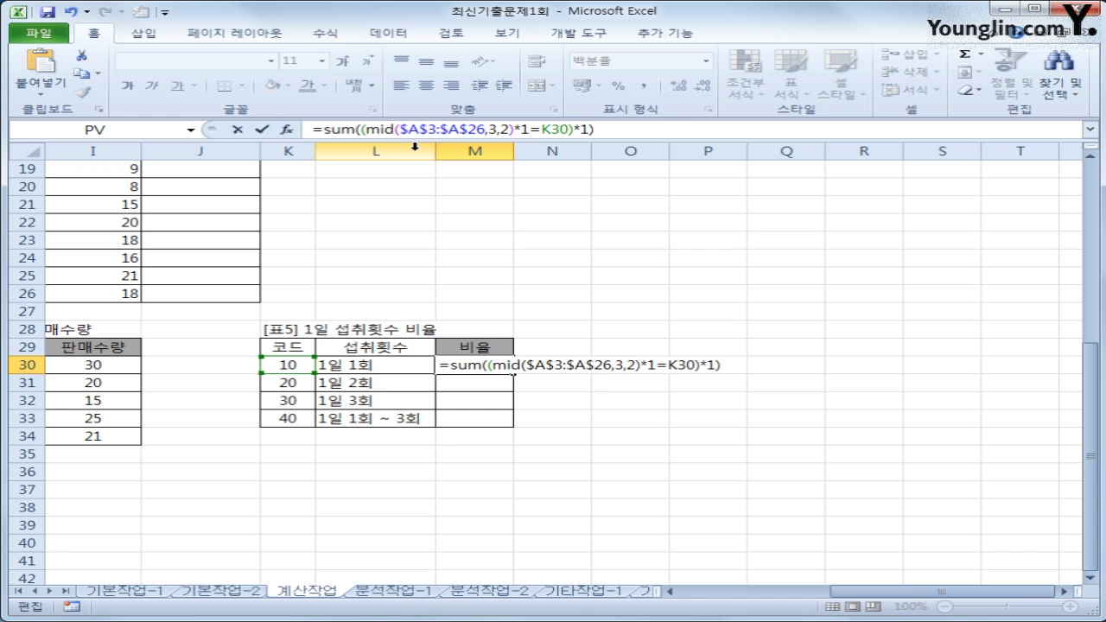
{"action": "key", "text": "ctrl+shift+Return"}
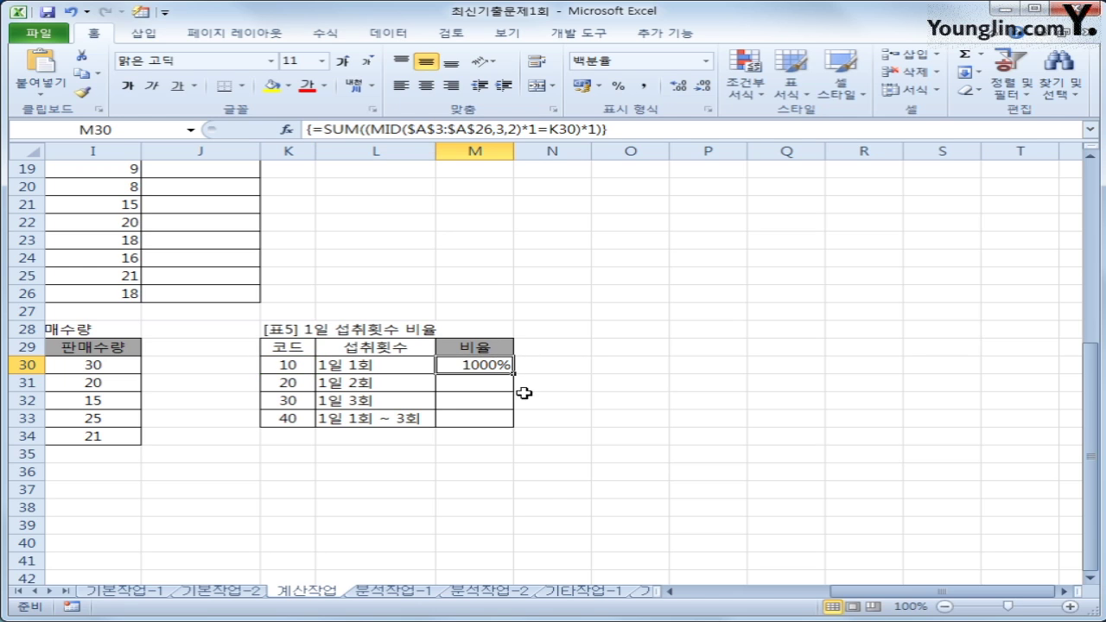
- Display M30 in comma style to check the plain count, and undo the format change
{"action": "left_click", "coordinate": [642, 86]}
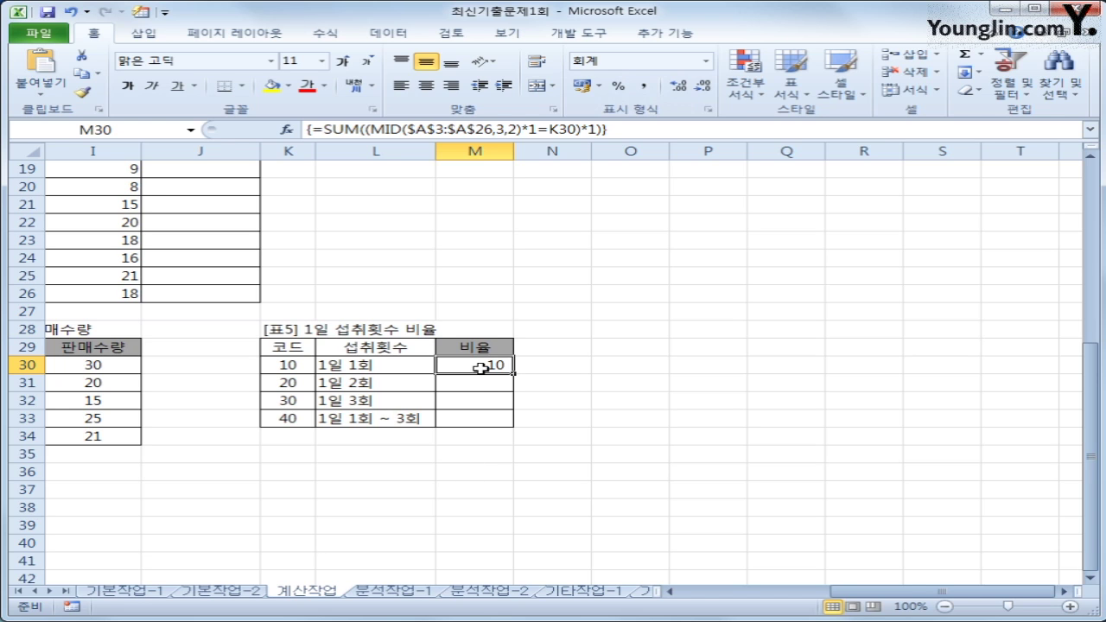
{"action": "left_click", "coordinate": [73, 14]}
- Divide the SUM in M30 by COUNTA($A$3:$A$26) and enter it as an array formula
{"action": "left_click", "coordinate": [637, 129]}
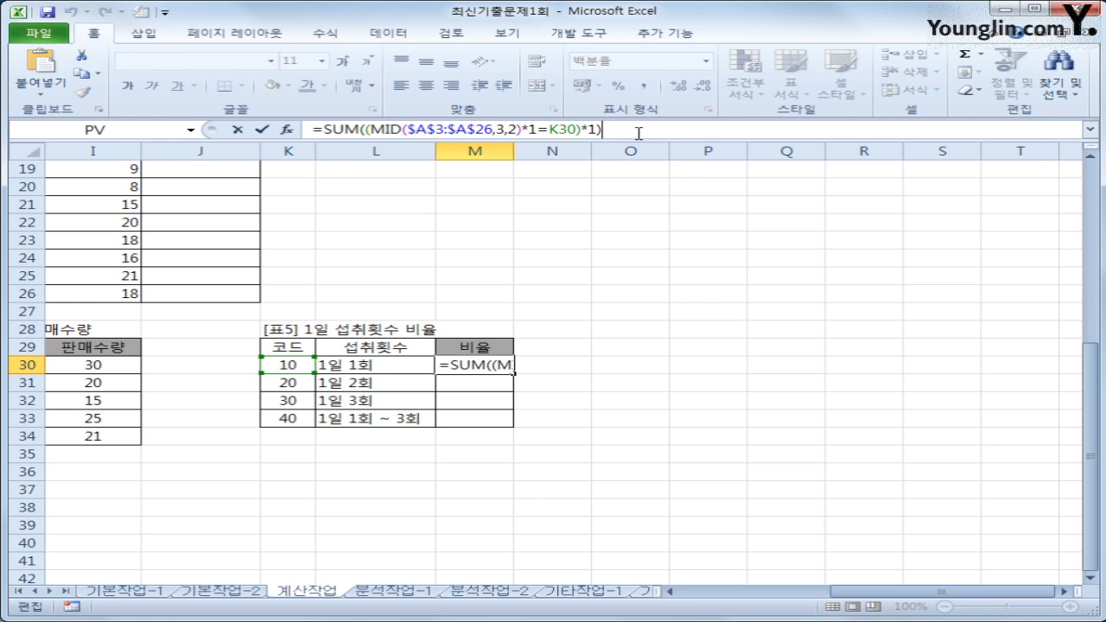
{"action": "type", "text": "/"}
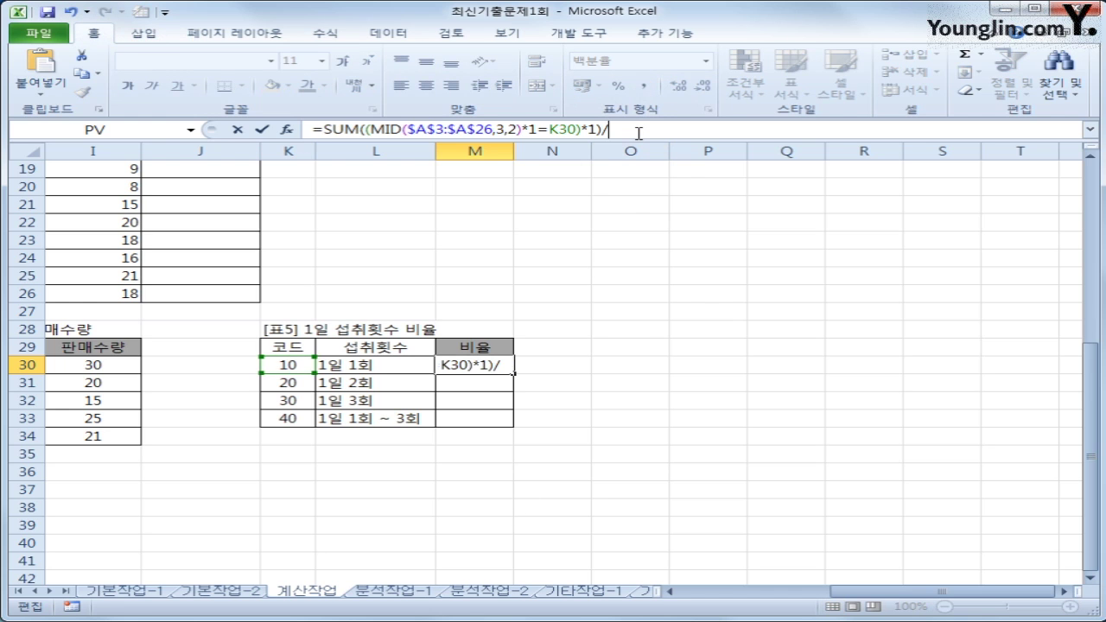
{"action": "type", "text": "counta("}
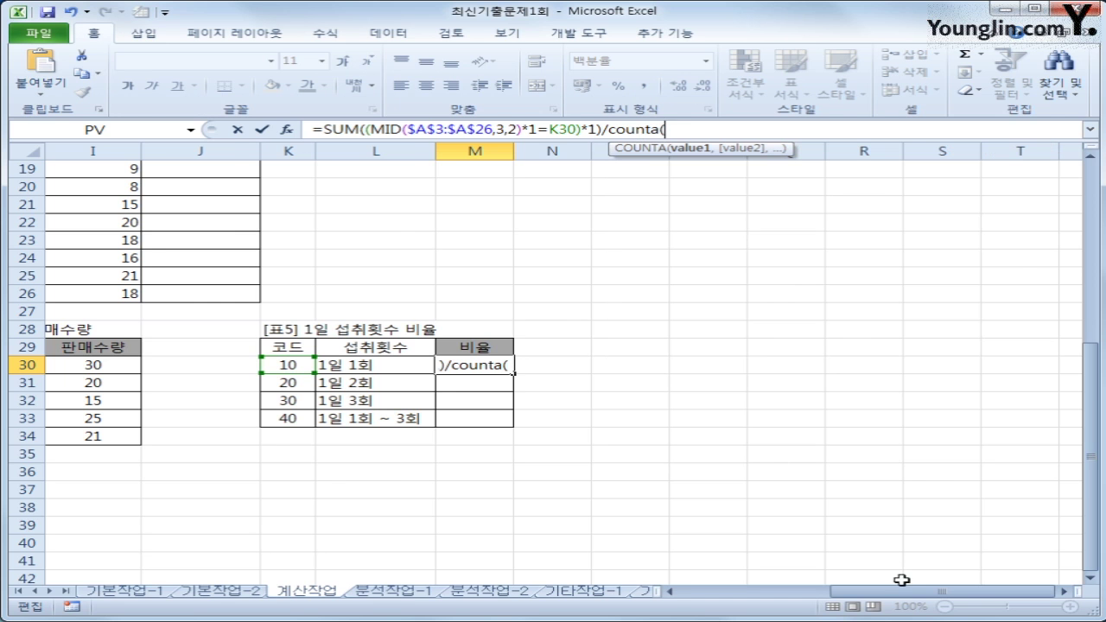
{"action": "left_click_drag", "start_coordinate": [902, 594], "coordinate": [769, 594]}
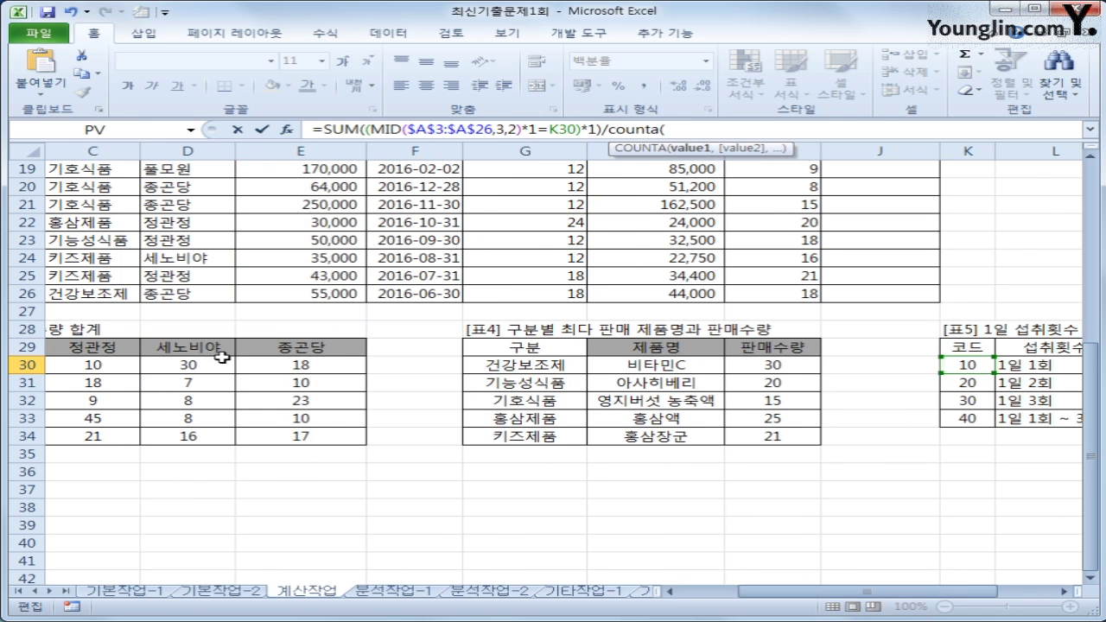
{"action": "left_click_drag", "start_coordinate": [851, 599], "coordinate": [790, 596]}
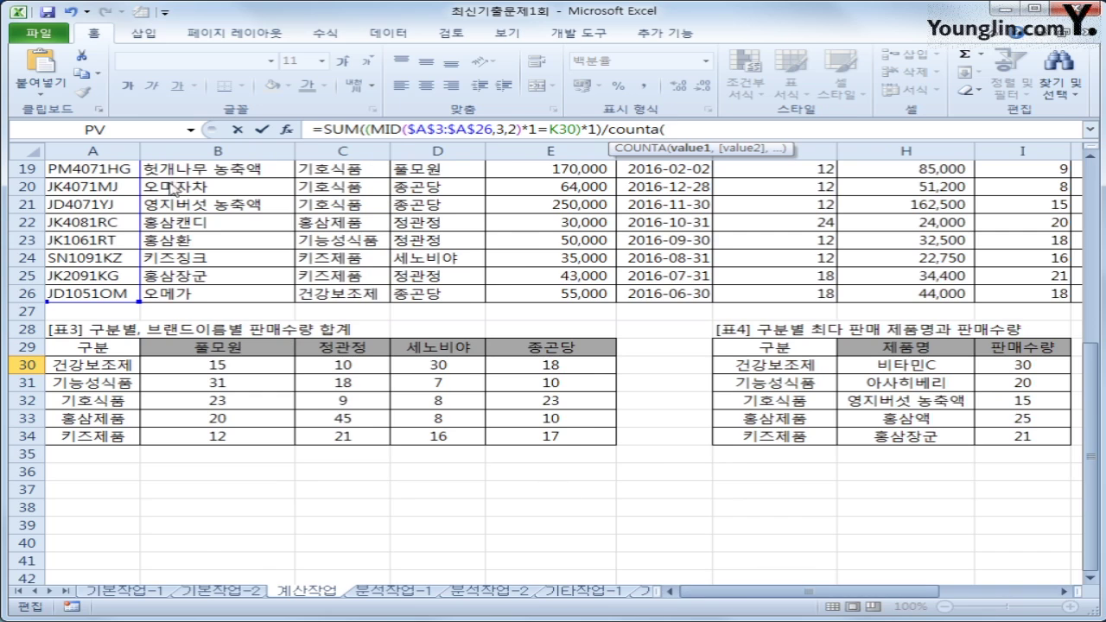
{"action": "scroll", "coordinate": [1097, 416], "scroll_direction": "up", "scroll_amount": 6}
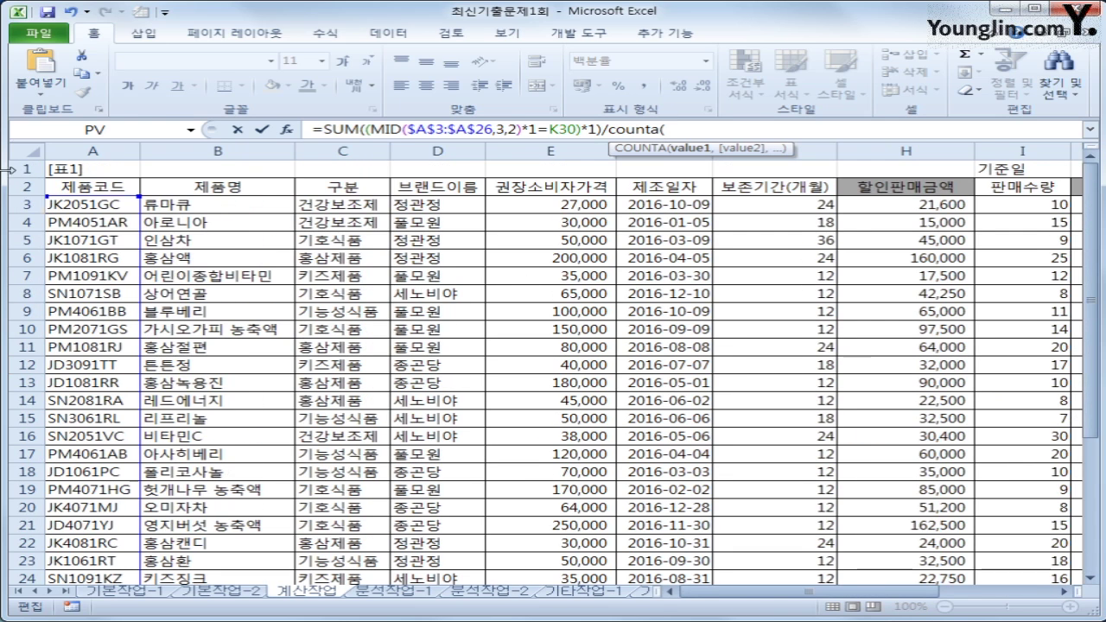
{"action": "left_click", "coordinate": [104, 205]}
{"action": "left_click_drag", "start_coordinate": [104, 204], "coordinate": [114, 540]}
{"action": "key", "text": "F4"}
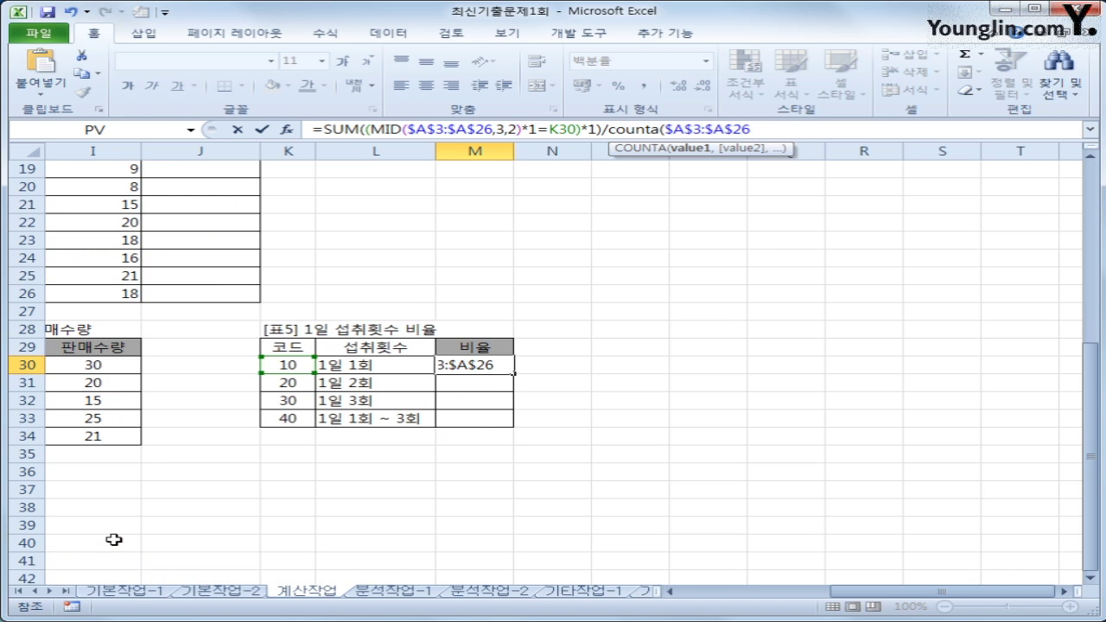
{"action": "type", "text": ")"}
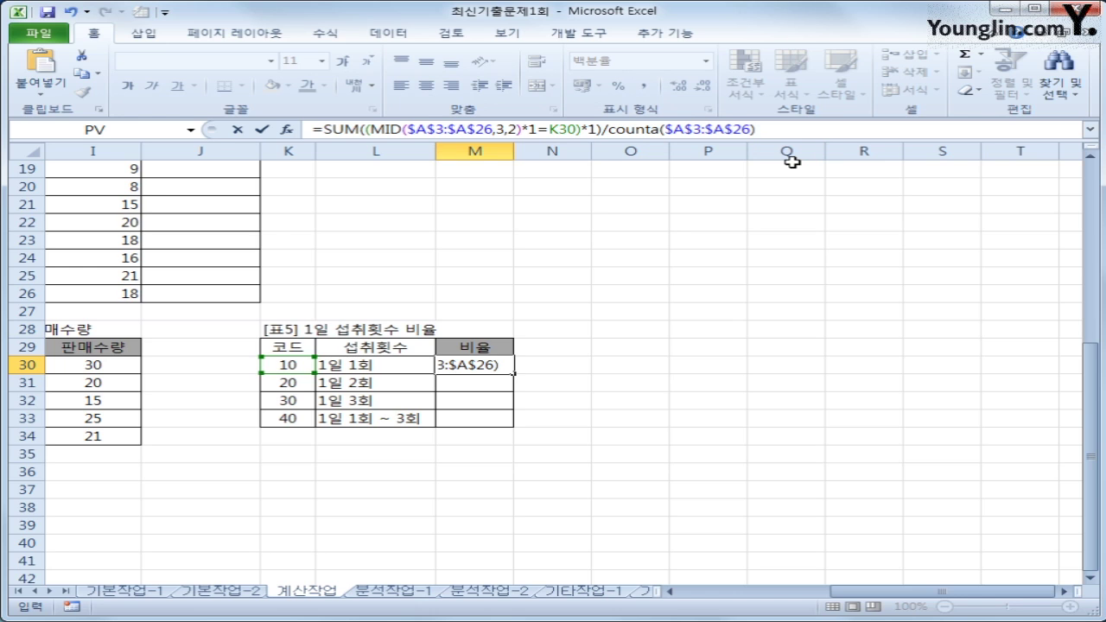
{"action": "key", "text": "ctrl+shift+Return"}
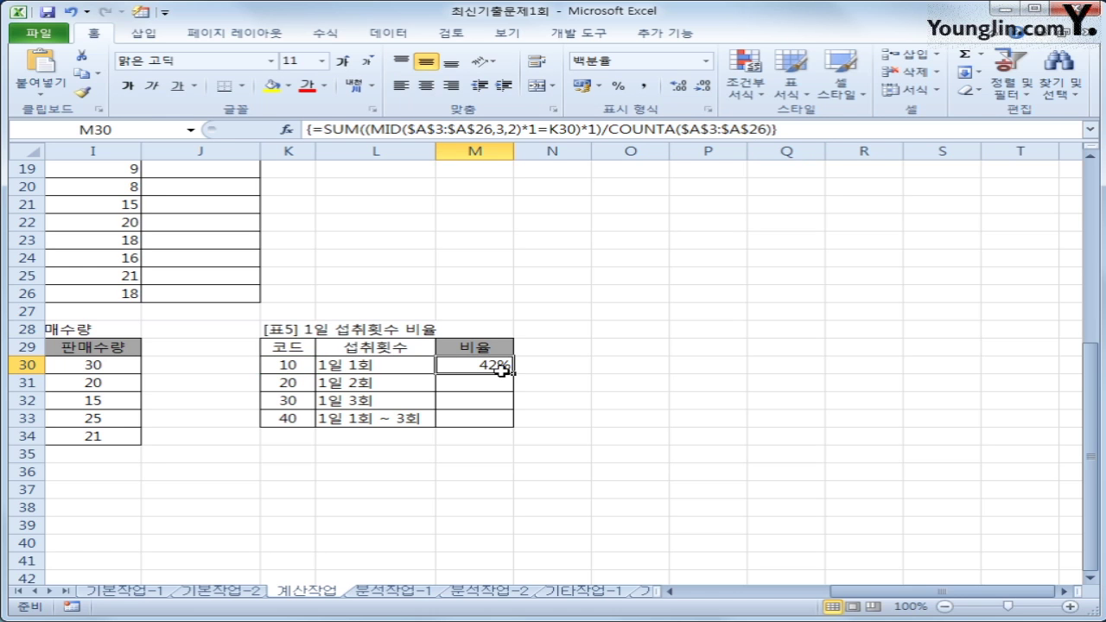
- Fill the 비율 formula from M30 down to M33 and check the copied formulas in M31:M33
{"action": "left_click_drag", "start_coordinate": [515, 373], "coordinate": [516, 423]}
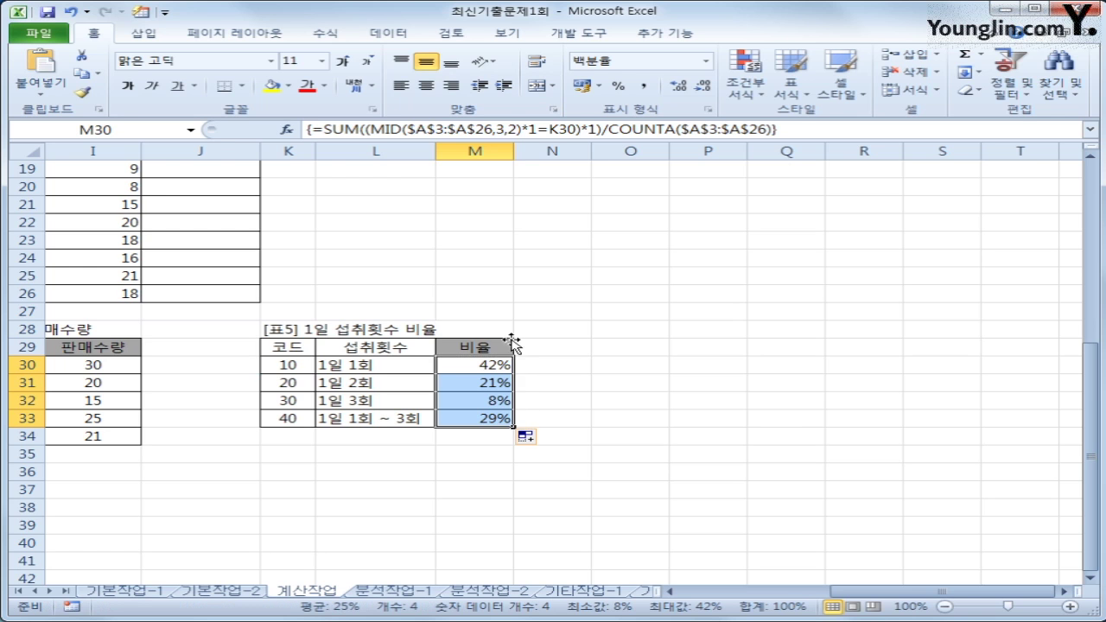
{"action": "left_click", "coordinate": [494, 383]}
{"action": "left_click", "coordinate": [499, 400]}
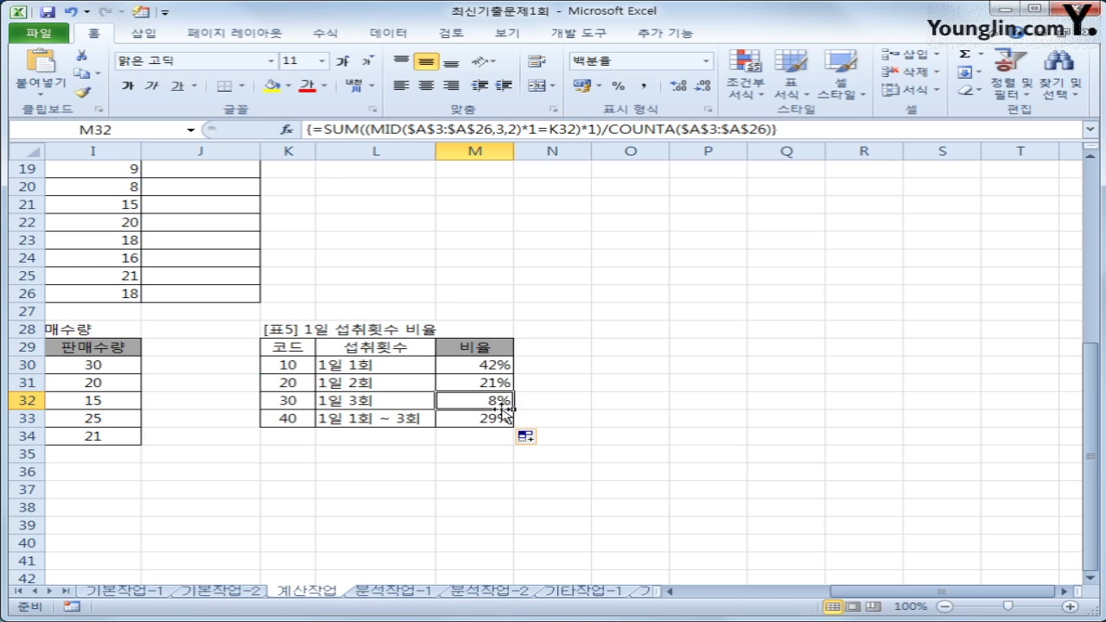
{"action": "left_click", "coordinate": [498, 418]}
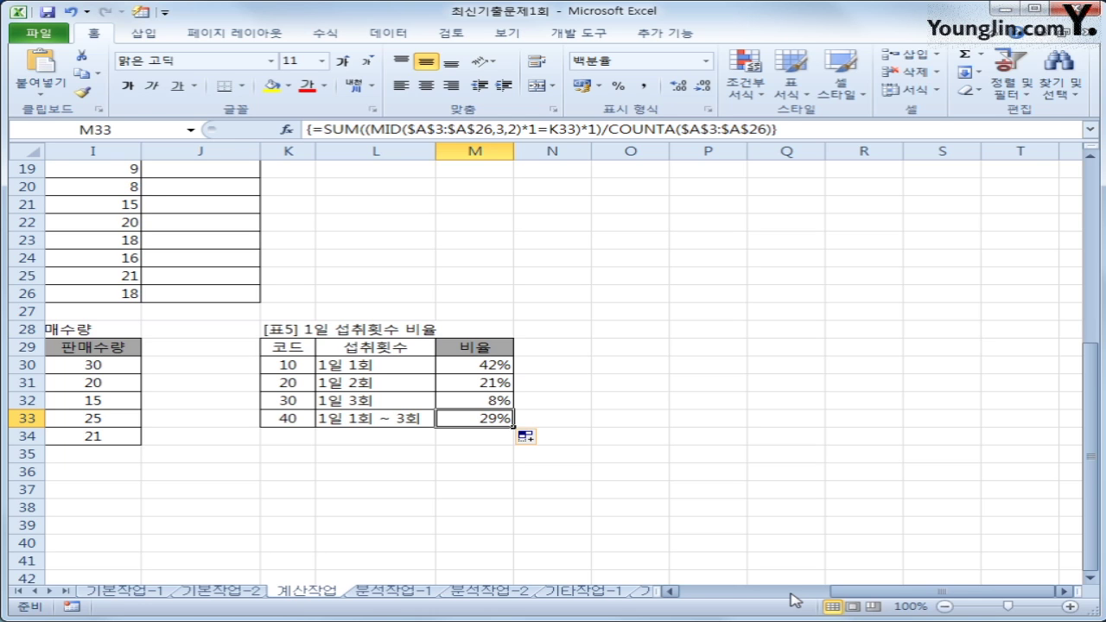
- Select the first 비고 cell J3 of [표1], open the Visual Basic editor and insert a new module
{"action": "mouse_move", "coordinate": [891, 592]}
{"action": "left_mouse_down"}
{"action": "mouse_move", "coordinate": [756, 596]}
{"action": "mouse_move", "coordinate": [870, 596]}
{"action": "left_mouse_up"}
{"action": "scroll", "coordinate": [756, 596], "scroll_direction": "up", "scroll_amount": 6}
{"action": "left_click", "coordinate": [780, 206]}
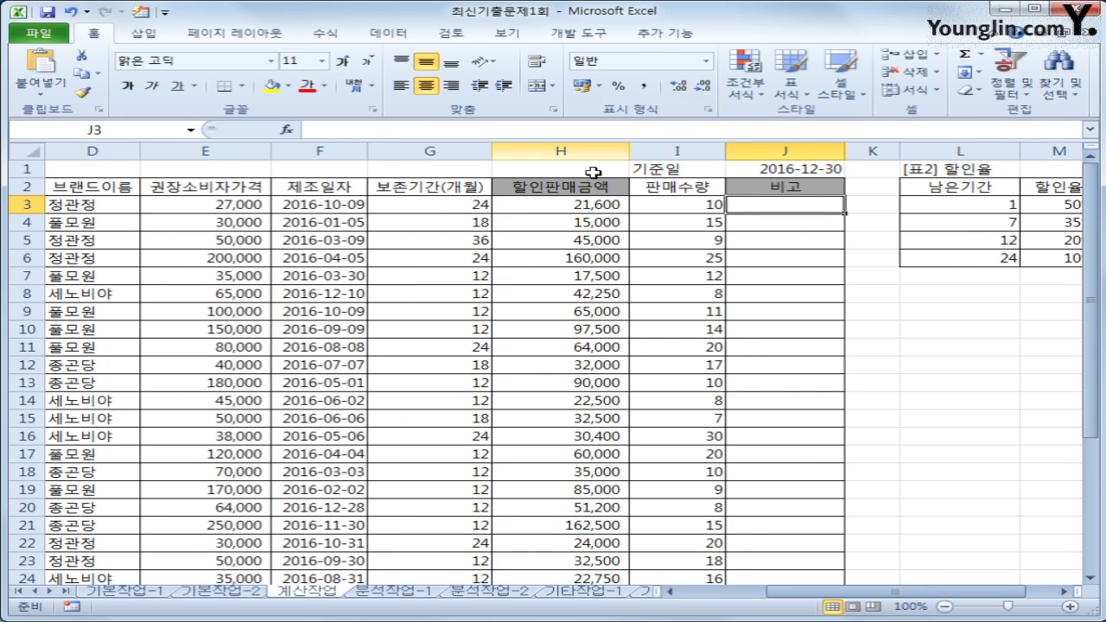
{"action": "left_click", "coordinate": [592, 35]}
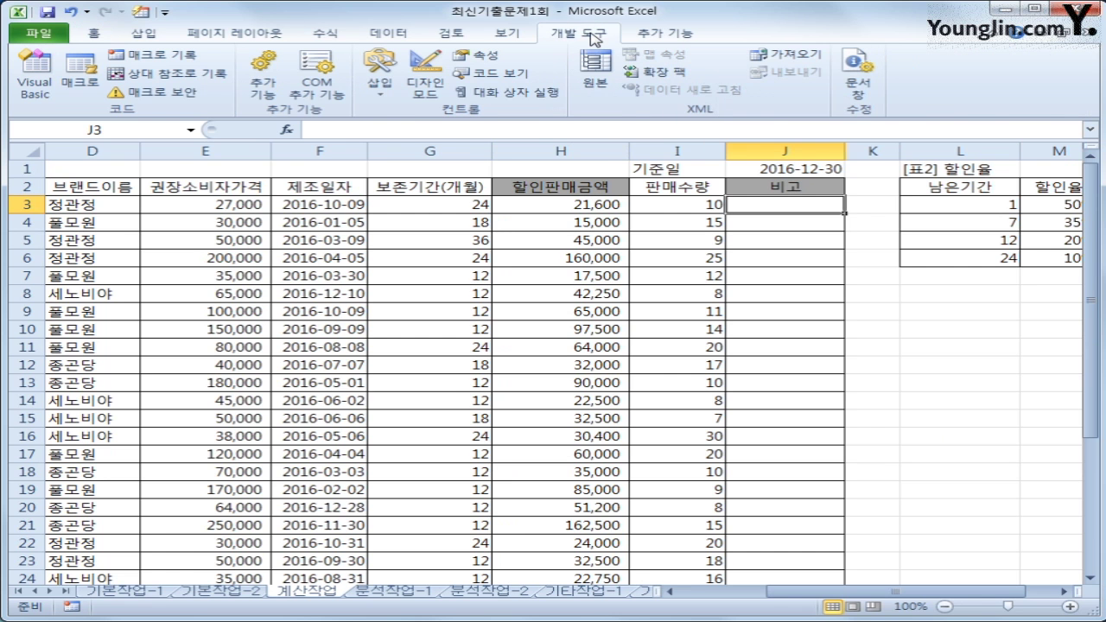
{"action": "left_click", "coordinate": [34, 89]}
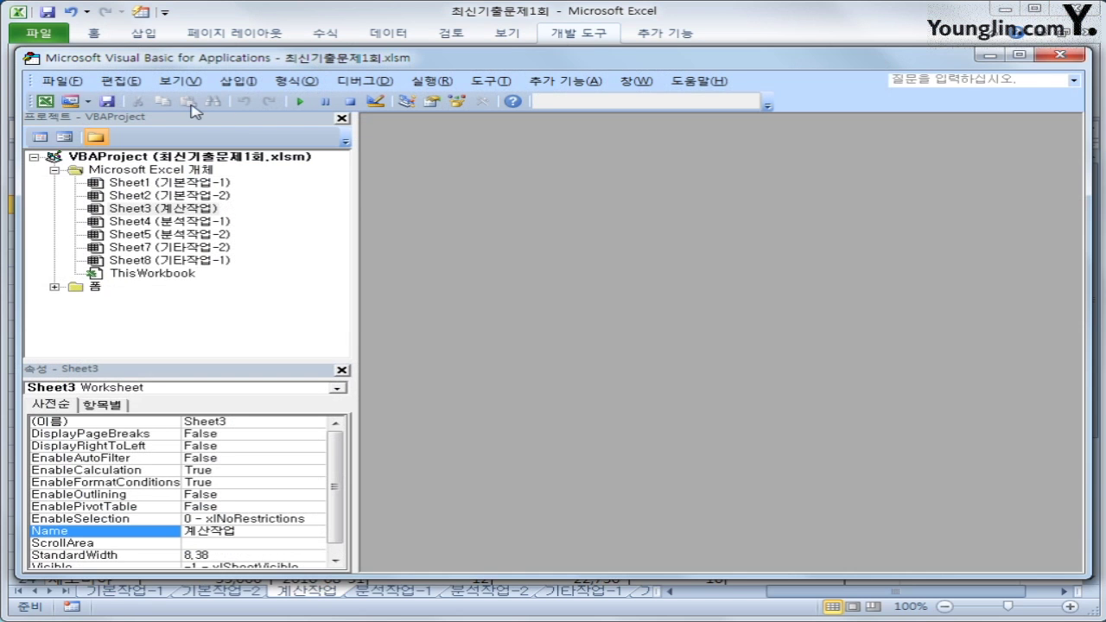
{"action": "left_click", "coordinate": [246, 80]}
{"action": "left_click", "coordinate": [291, 138]}
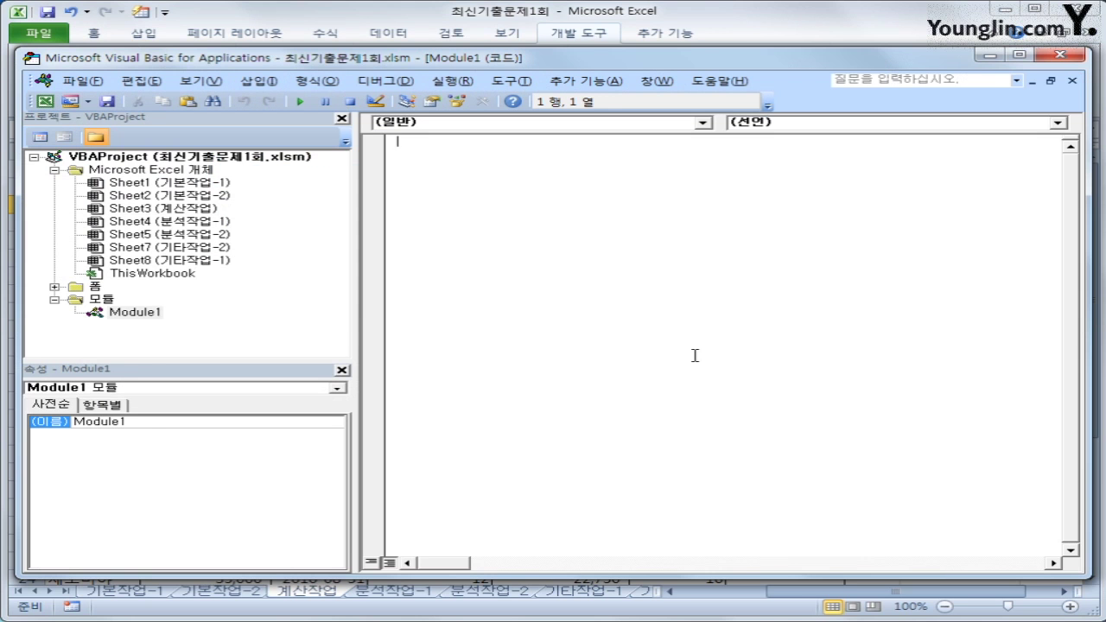
- Declare the public function fn비고(권장소비자가격, 판매수량) in Module1, leaving an empty line before its body
{"action": "type", "text": "public functi"}
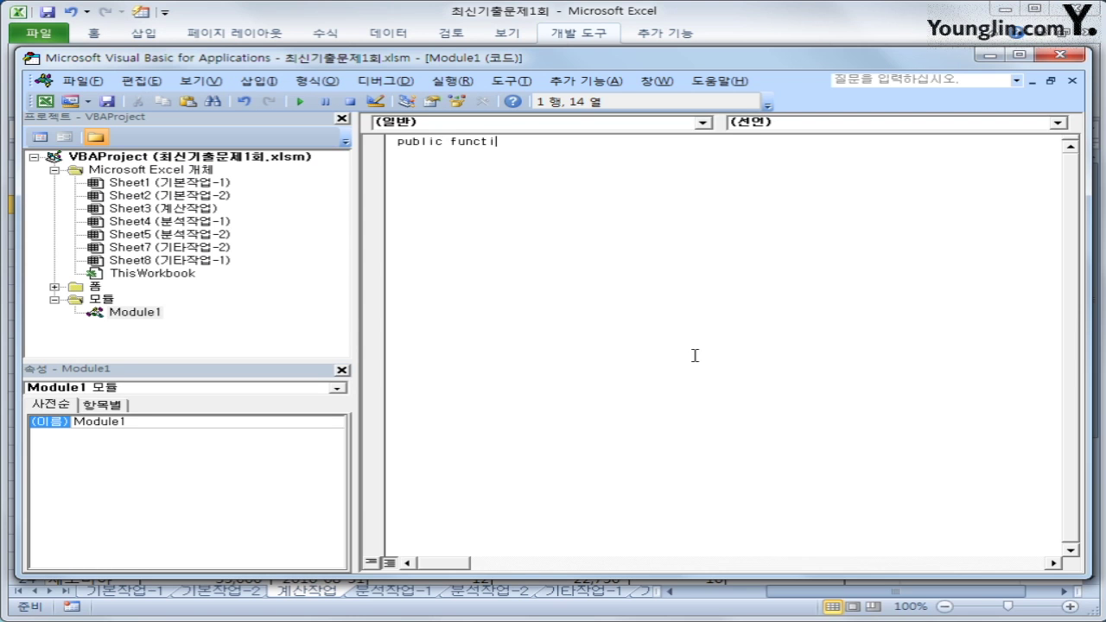
{"action": "type", "text": "on fn비고(권장소비자"}
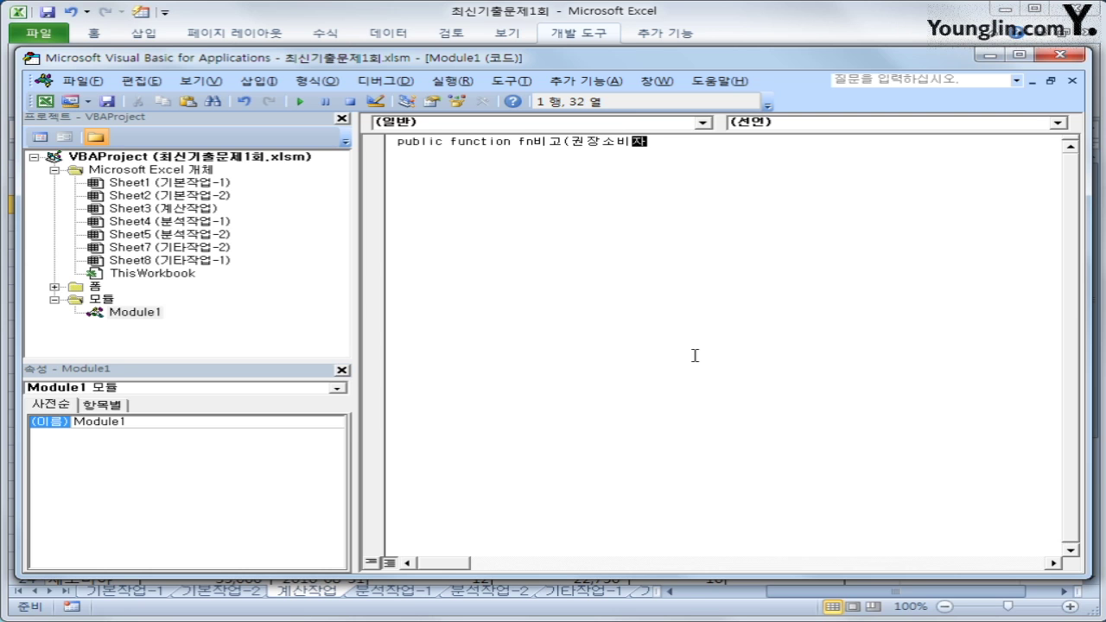
{"action": "type", "text": "가격,판매수량"}
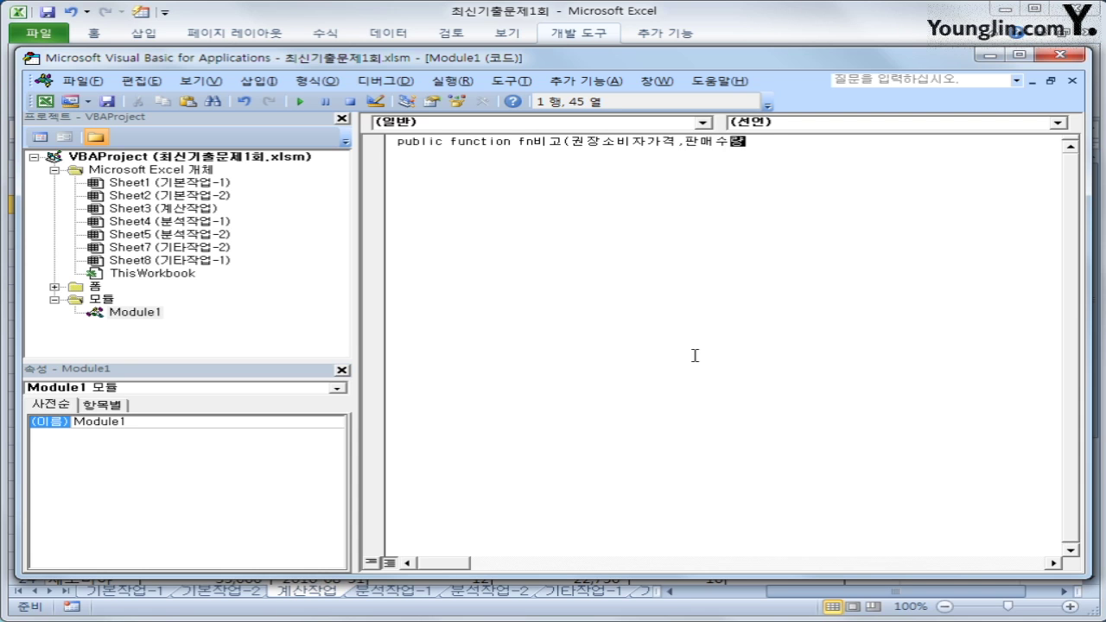
{"action": "type", "text": ")"}
{"action": "key", "text": "Return"}
{"action": "key", "text": "Return"}
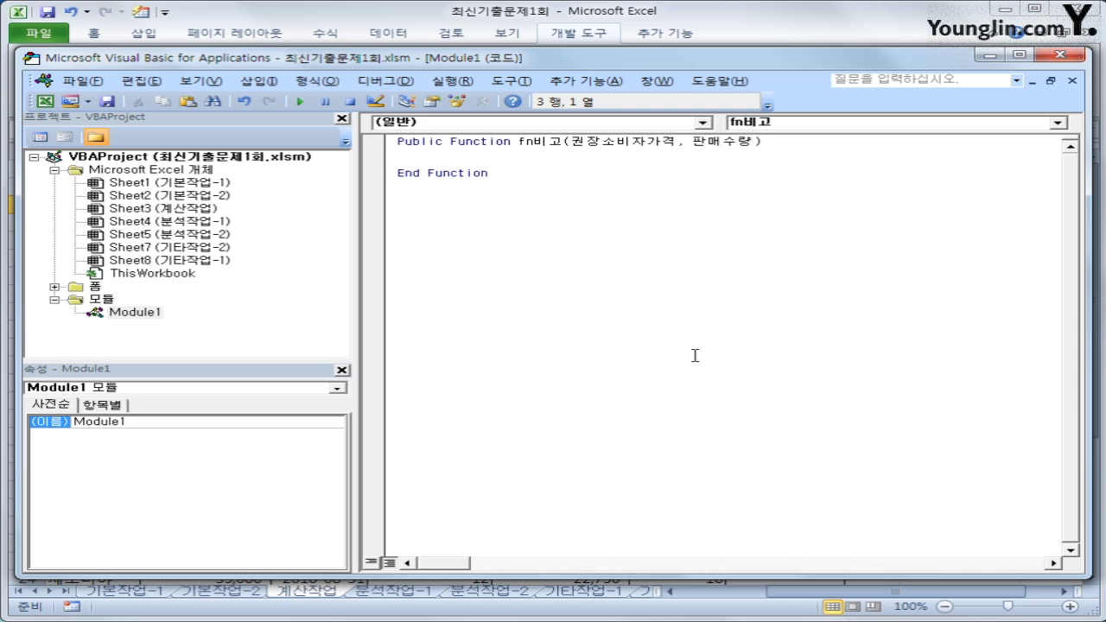
- Add the line If 권장소비자가격 >= 100000 Then to the function and begin the indented assignment fn비고 = below it
{"action": "key", "text": "Tab"}
{"action": "type", "text": "if 권장소비자가격"}
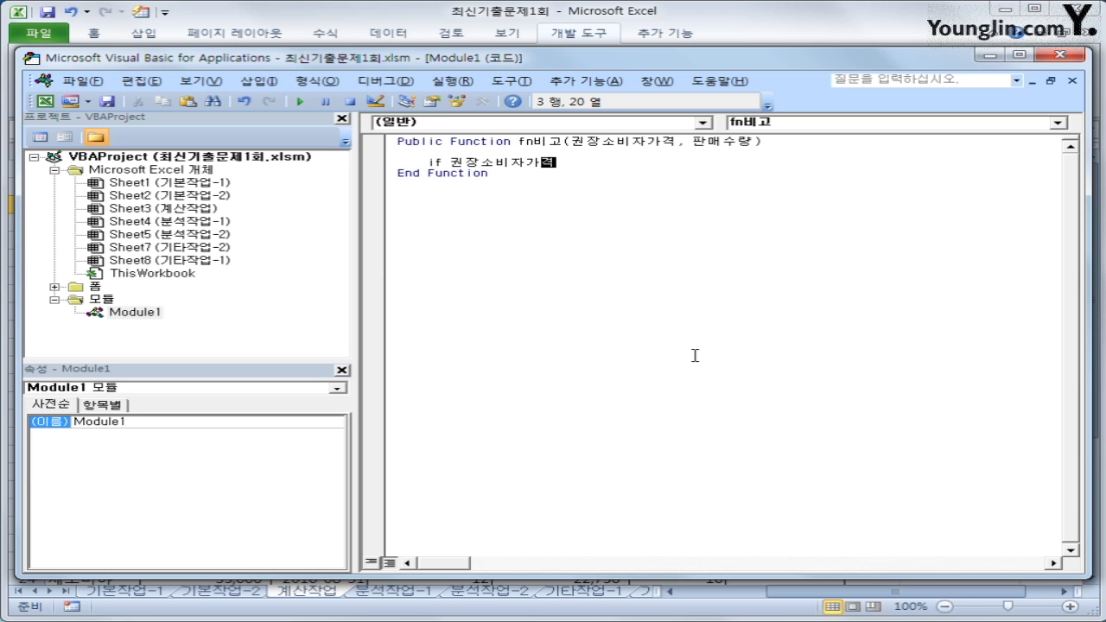
{"action": "type", "text": " >=100000 then"}
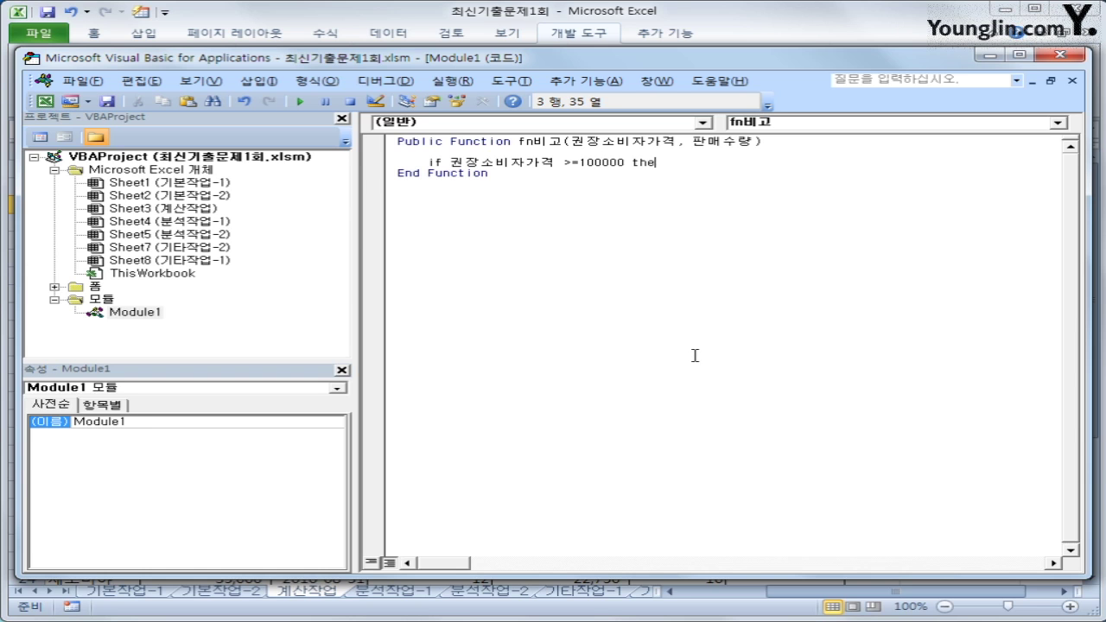
{"action": "key", "text": "Return"}
{"action": "key", "text": "Tab"}
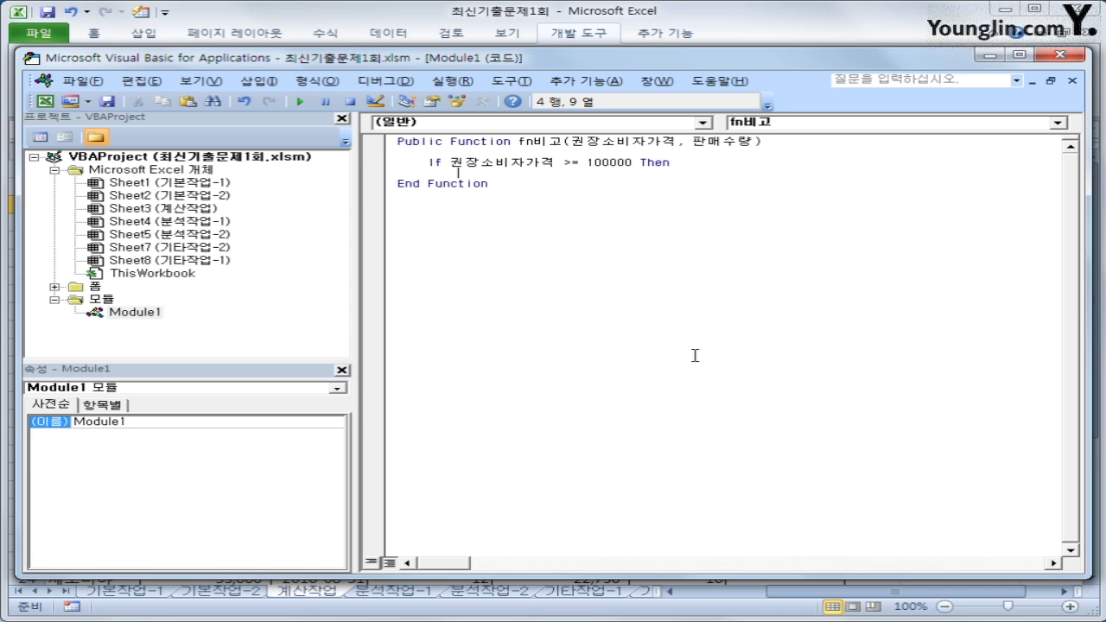
{"action": "type", "text": "fn비고 ="}
- Extend the If condition in fn비고 with And 판매수량 >= 15 before Then
{"action": "key", "text": "Up"}
{"action": "key", "text": "Return"}
{"action": "key", "text": "End"}
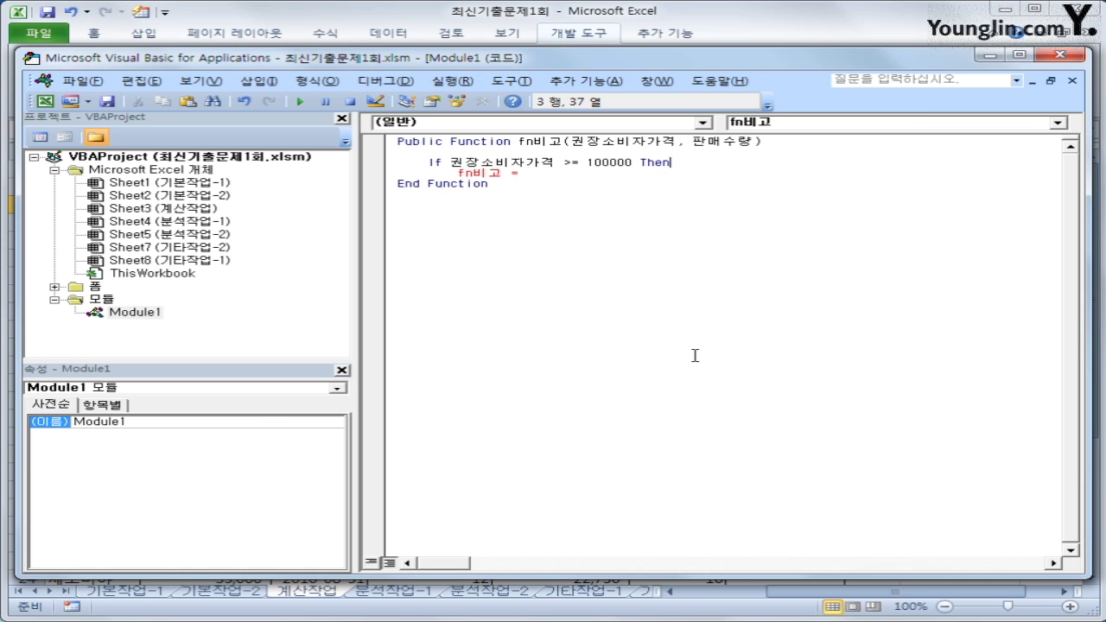
{"action": "key", "text": "BackSpace"}
{"action": "key", "text": "BackSpace"}
{"action": "key", "text": "BackSpace"}
{"action": "key", "text": "BackSpace"}
{"action": "type", "text": "and 판매수량"}
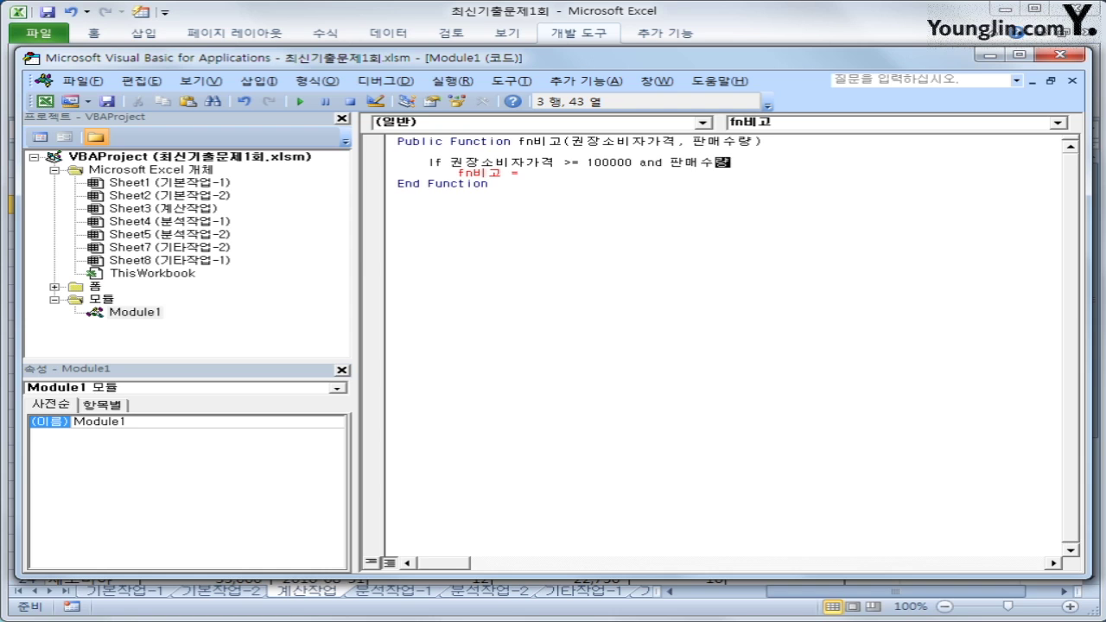
{"action": "type", "text": ">=15 then"}
- Complete the assignment under the If line as fn비고 = "사은선물 증정"
{"action": "key", "text": "Down"}
{"action": "key", "text": "Tab"}
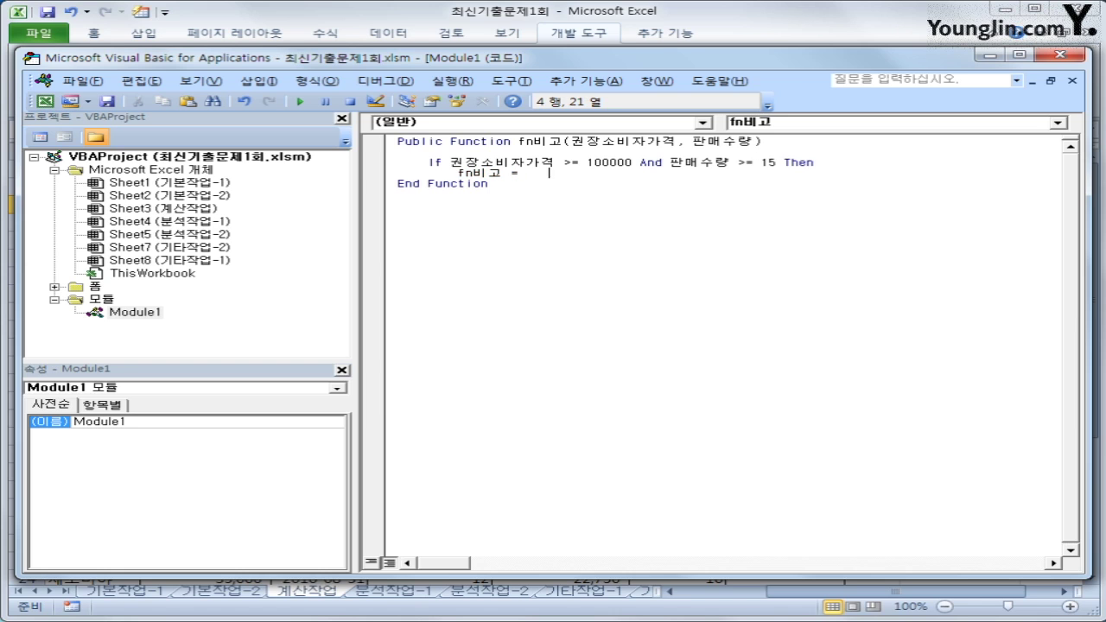
{"action": "key", "text": "BackSpace"}
{"action": "key", "text": "BackSpace"}
{"action": "key", "text": "BackSpace"}
{"action": "type", "text": "\""}
{"action": "type", "text": "사은성"}
{"action": "key", "text": "BackSpace"}
{"action": "type", "text": "선물ㅈ"}
{"action": "key", "text": "BackSpace"}
{"action": "type", "text": "증정\""}
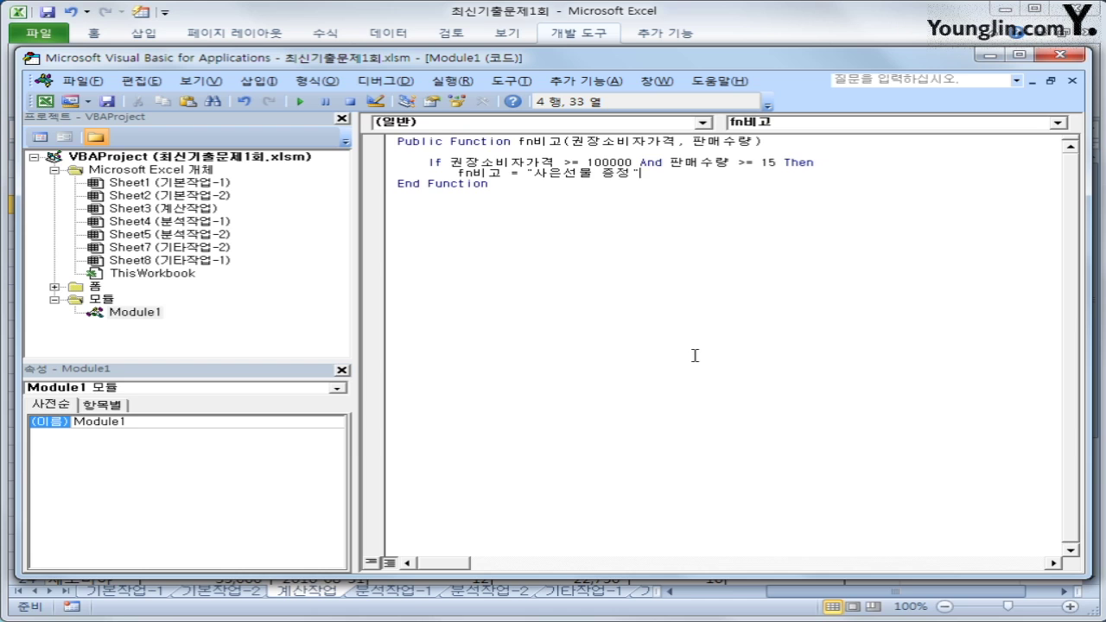
- Add an Else branch assigning fn비고 = "" and close the block with End If, leaving an empty line below it
{"action": "key", "text": "Return"}
{"action": "key", "text": "BackSpace"}
{"action": "type", "text": "else"}
{"action": "key", "text": "Return"}
{"action": "key", "text": "Tab"}
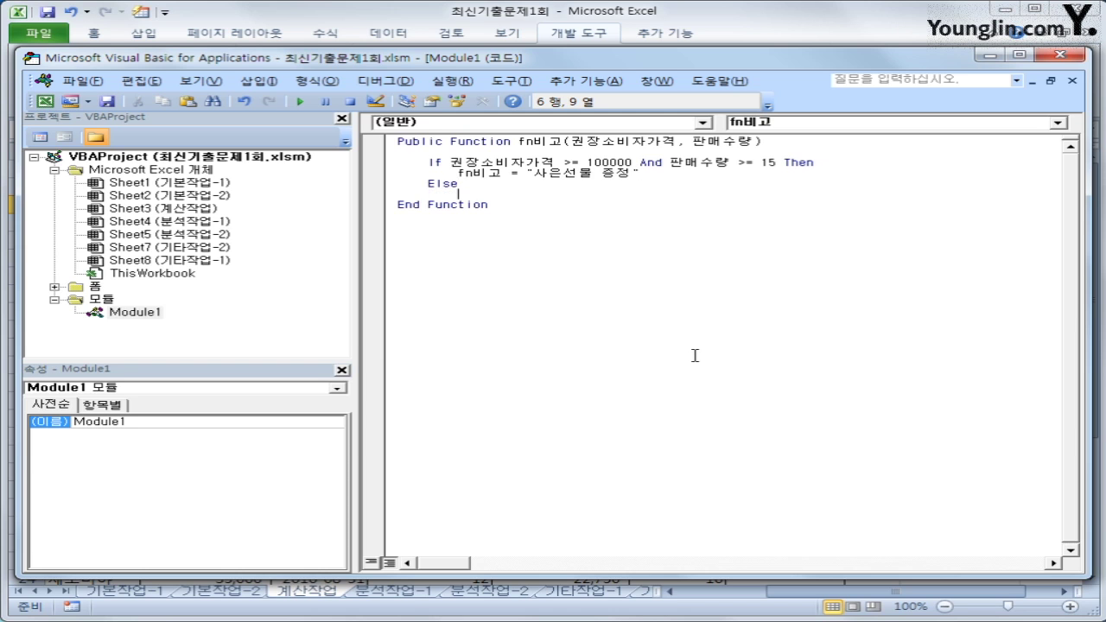
{"action": "type", "text": "fn비고 = \"\""}
{"action": "key", "text": "Return"}
{"action": "key", "text": "BackSpace"}
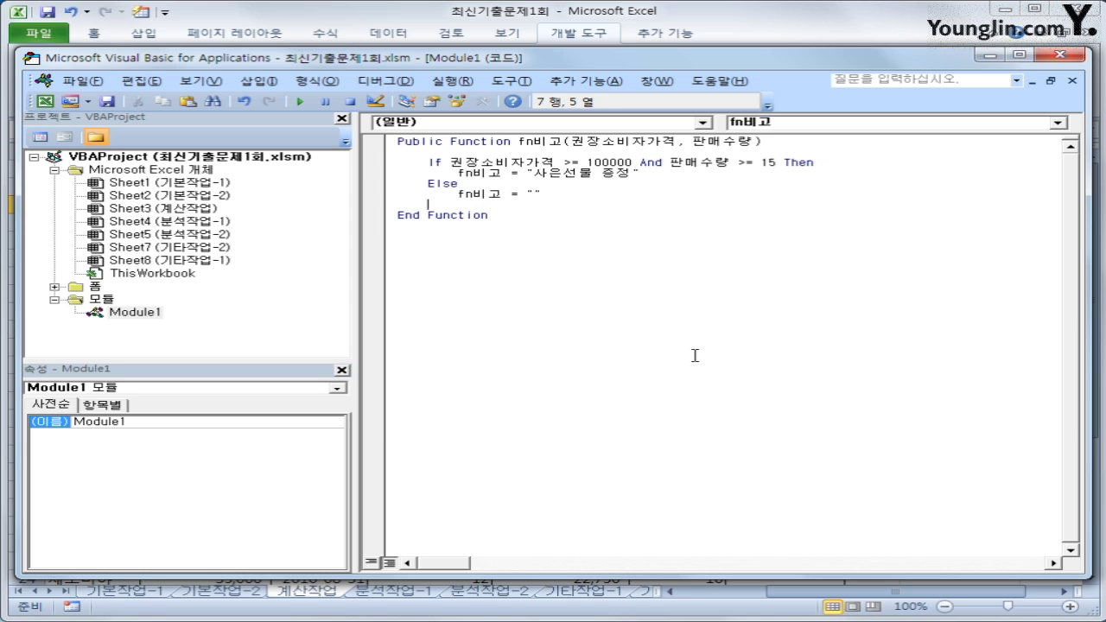
{"action": "type", "text": "end if"}
{"action": "key", "text": "Return"}
- Review the If block of fn비고, checking both conditions and the text returned by each branch
{"action": "key", "text": "Up"}
{"action": "key", "text": "Up"}
{"action": "key", "text": "Up"}
{"action": "key", "text": "Up"}
{"action": "key", "text": "Up"}
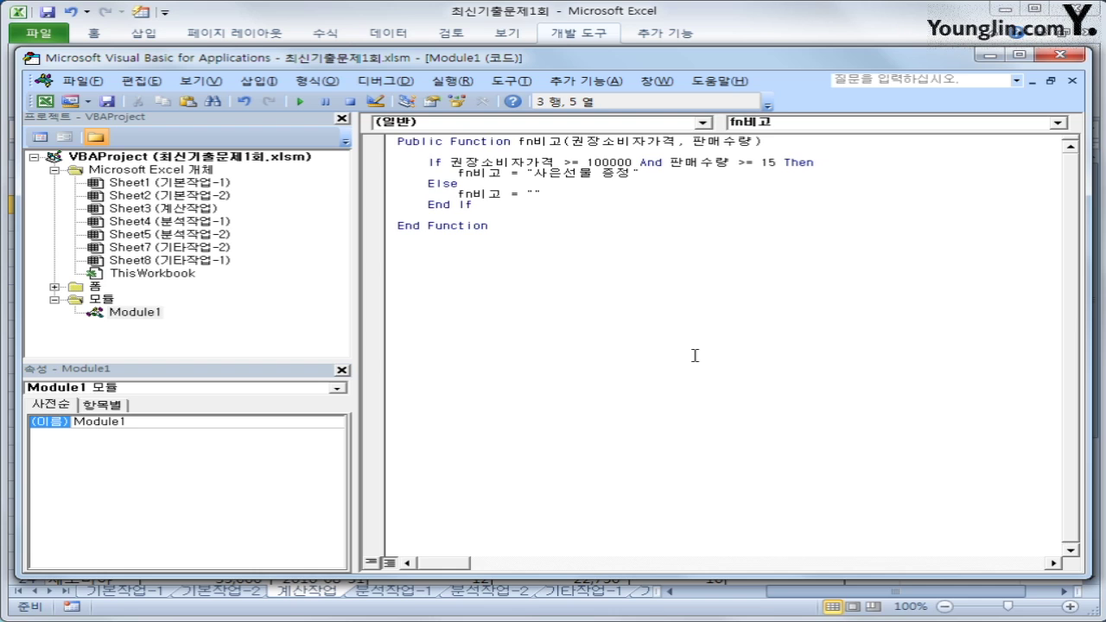
{"action": "key", "text": "ctrl+Right"}
{"action": "key", "text": "ctrl+Right"}
{"action": "key", "text": "ctrl+Right"}
{"action": "key", "text": "ctrl+Right"}
{"action": "key", "text": "ctrl+Right"}
{"action": "key", "text": "Right"}
{"action": "key", "text": "Right"}
{"action": "key", "text": "Right"}
{"action": "key", "text": "Down"}
{"action": "left_click", "coordinate": [558, 193]}
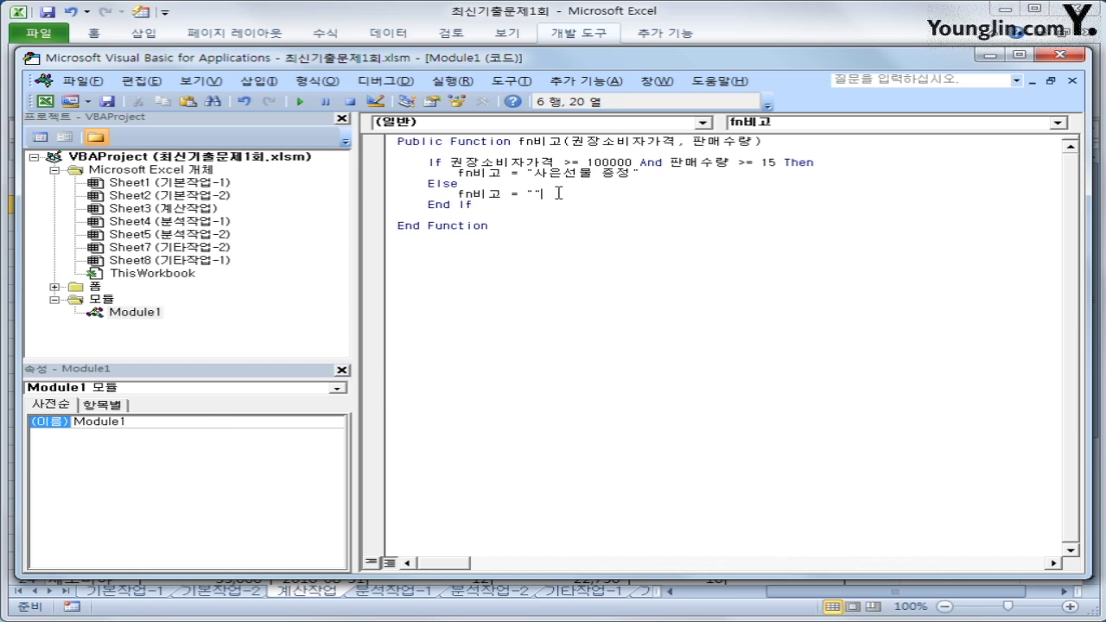
{"action": "left_click", "coordinate": [511, 213]}
- Close the Visual Basic editor, return to the 계산작업 worksheet and start inserting a function in cell J3
{"action": "left_click", "coordinate": [80, 82]}
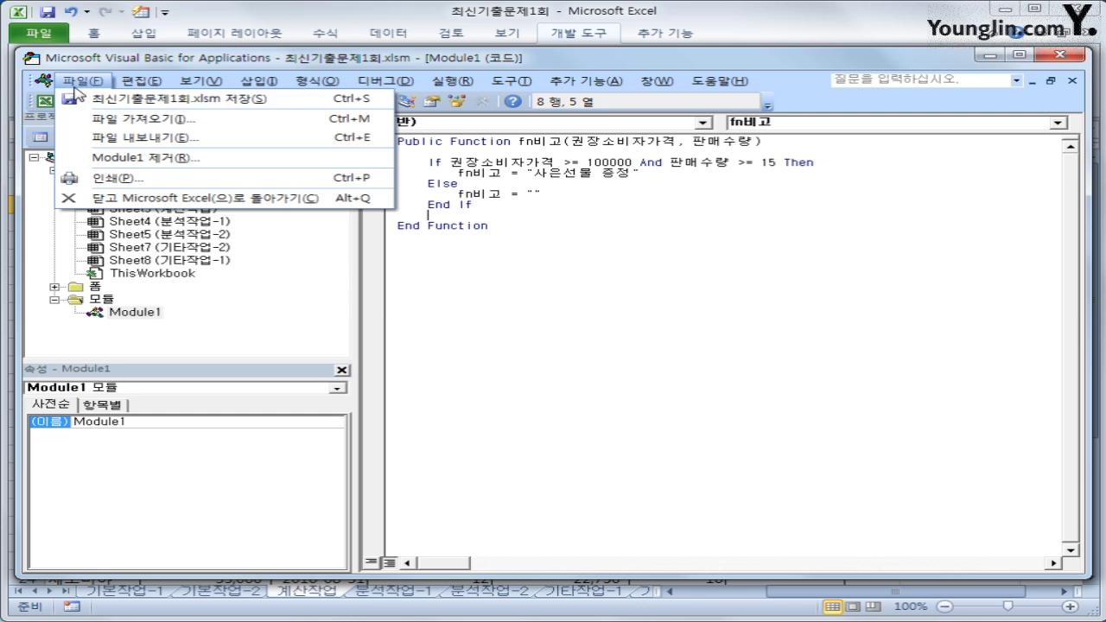
{"action": "left_click", "coordinate": [125, 199]}
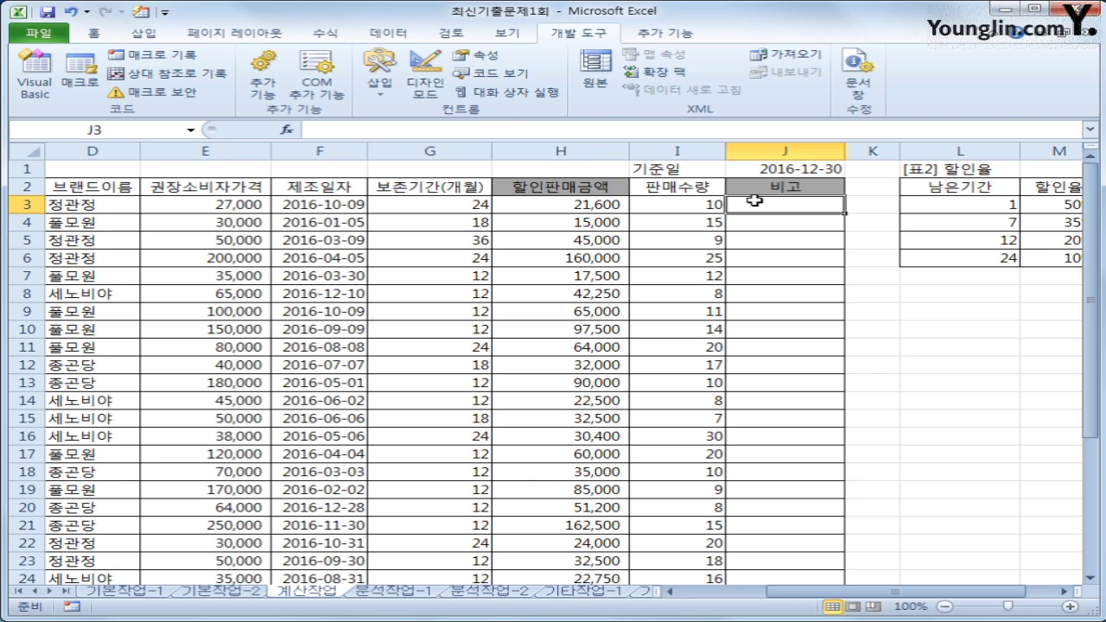
{"action": "left_click", "coordinate": [286, 129]}
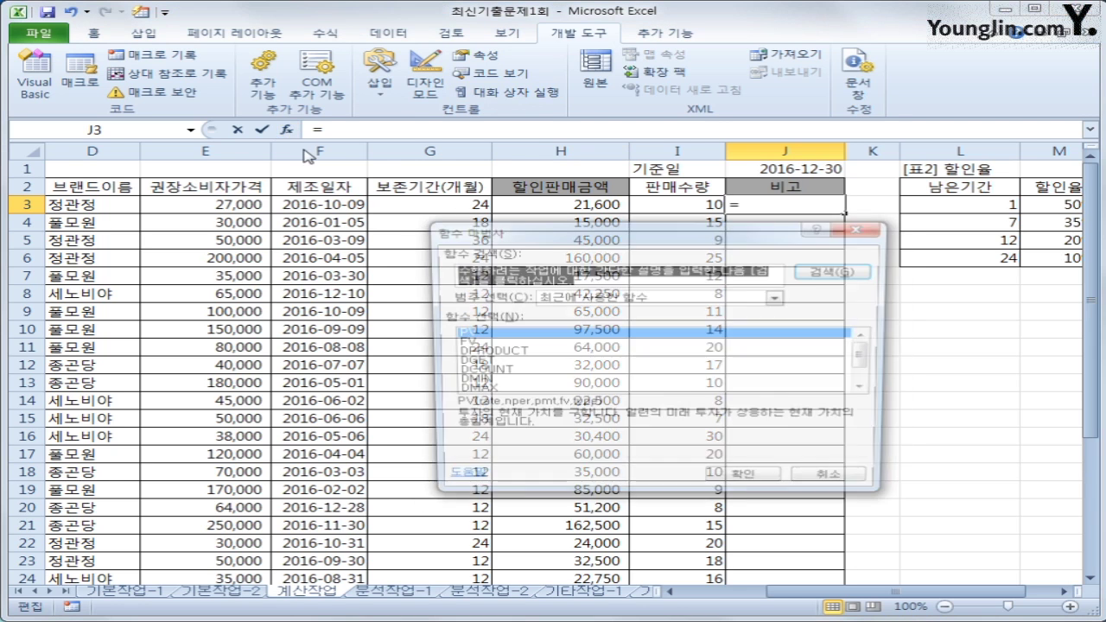
- Insert the user-defined function fn비고 in J3, using E3 for 권장소비자가격 and I3 for 판매수량
{"action": "left_click", "coordinate": [612, 302]}
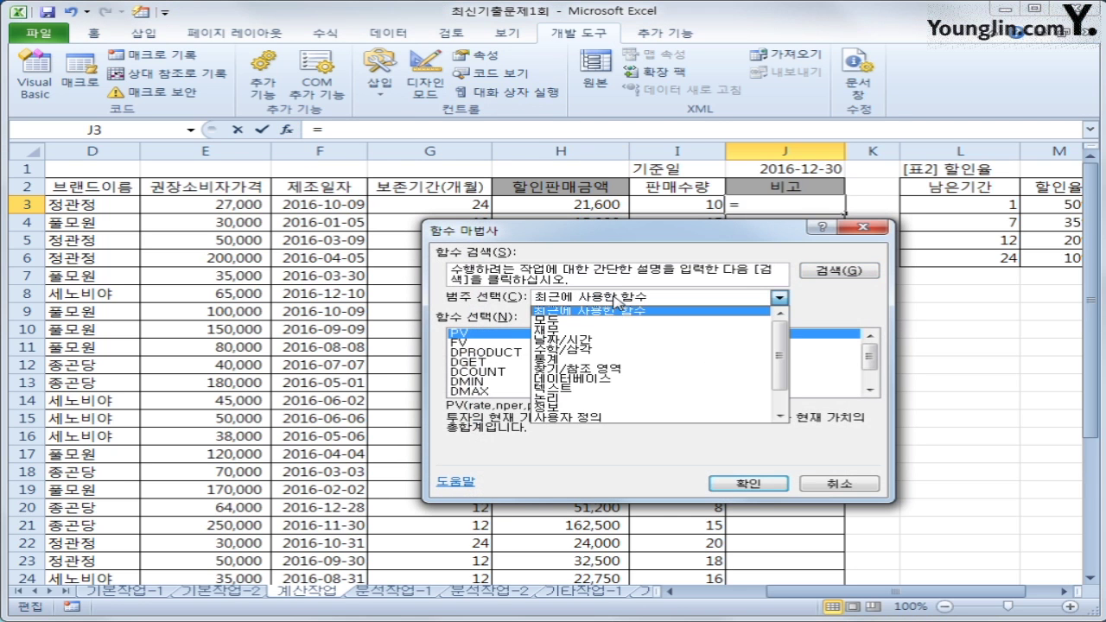
{"action": "left_click", "coordinate": [648, 420]}
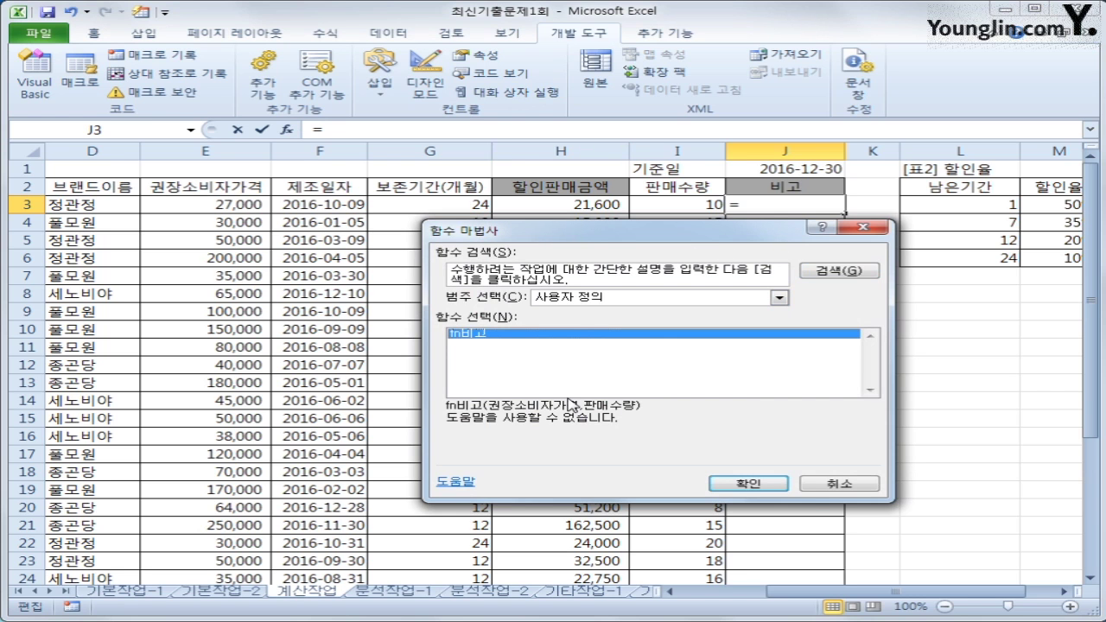
{"action": "left_click", "coordinate": [716, 484]}
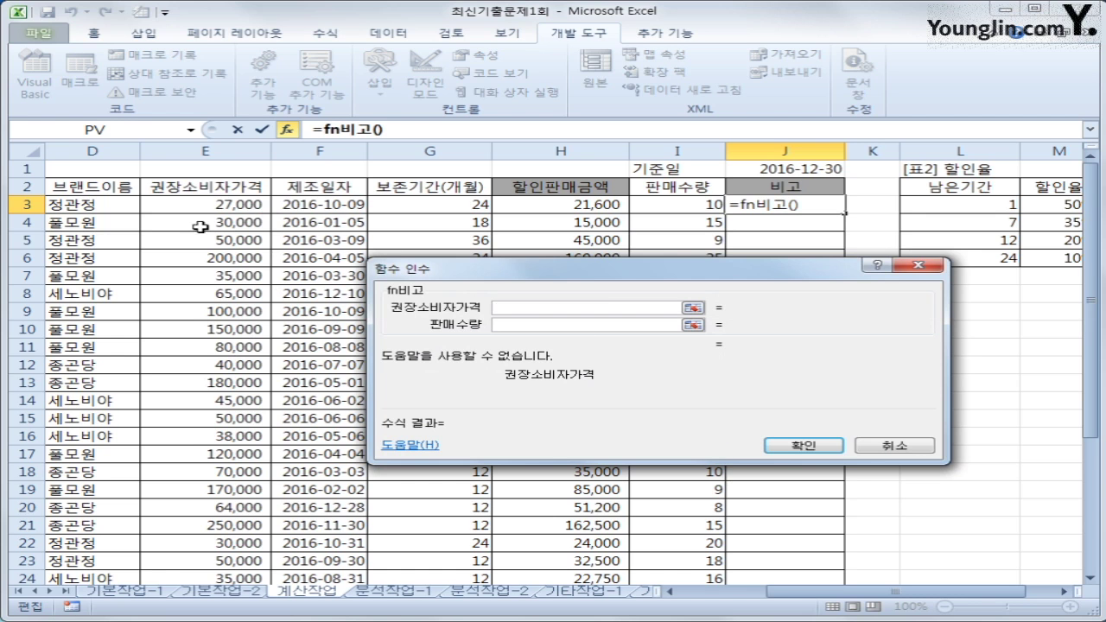
{"action": "left_click", "coordinate": [178, 207]}
{"action": "left_click", "coordinate": [514, 324]}
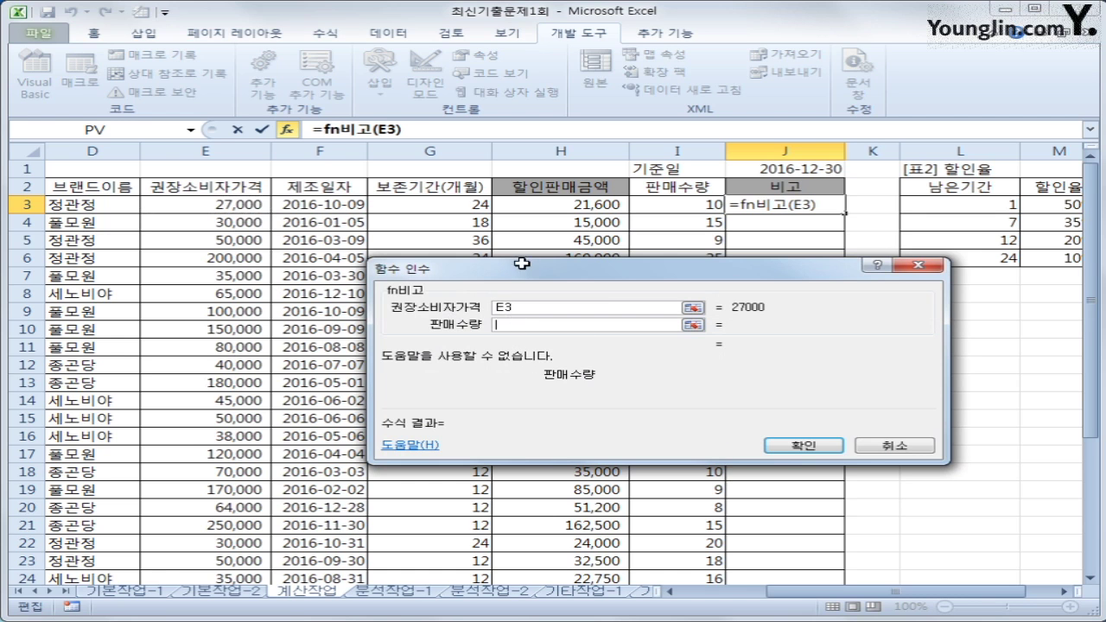
{"action": "left_click", "coordinate": [661, 209]}
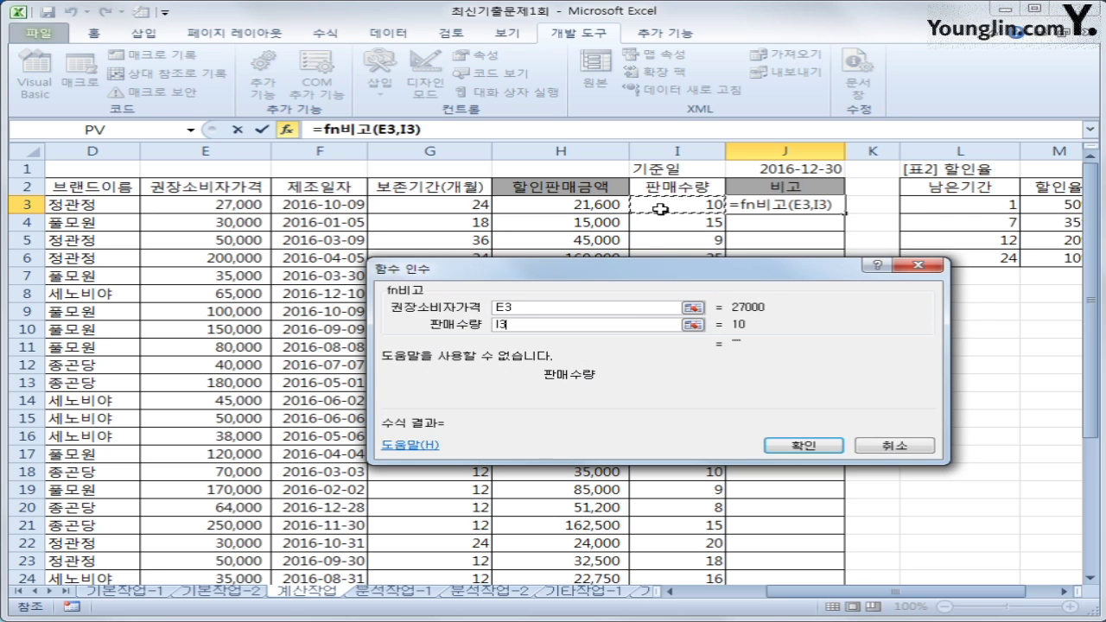
{"action": "left_click", "coordinate": [801, 446]}
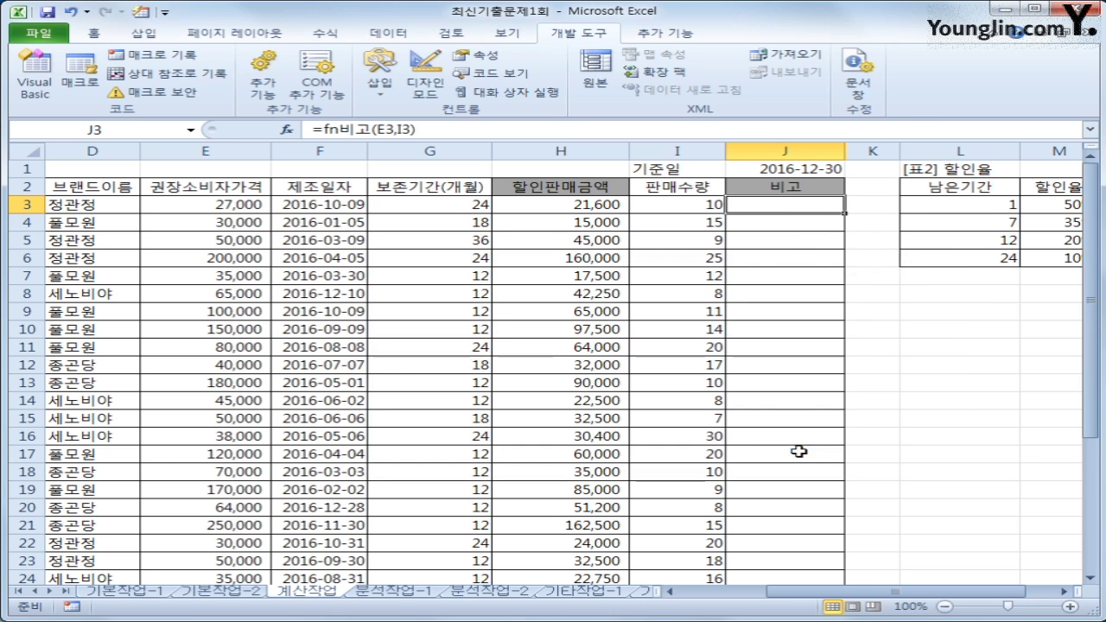
- Fill the fn비고 formula from J3 down the 비고 column to J26 and check the filled cells
{"action": "double_click", "coordinate": [842, 214]}
{"action": "scroll", "coordinate": [842, 372], "scroll_direction": "down", "scroll_amount": 3}
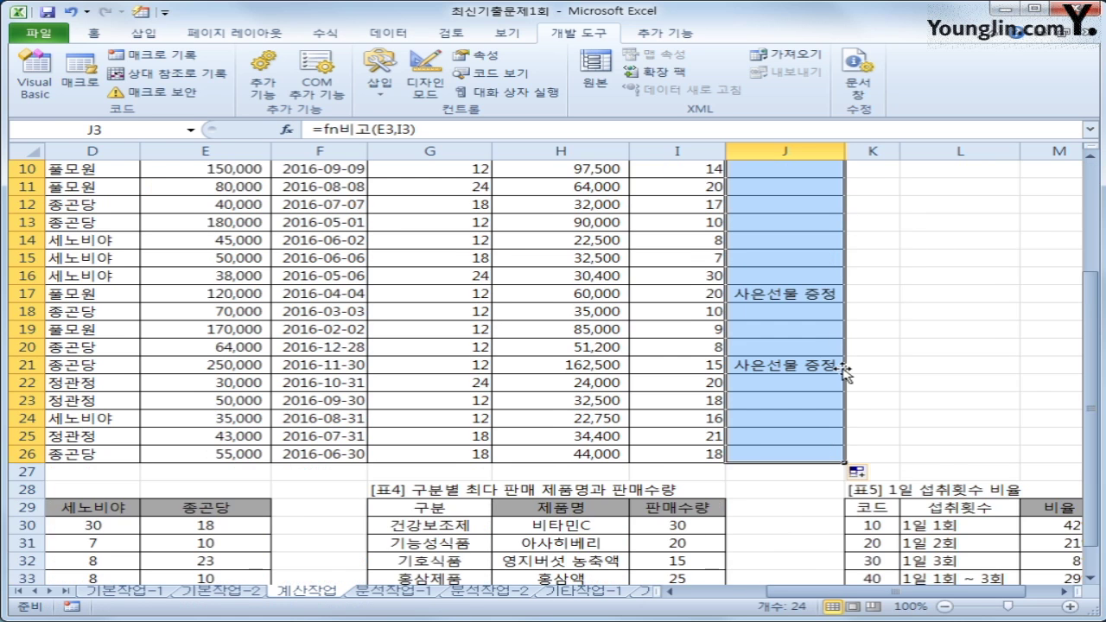
{"action": "scroll", "coordinate": [842, 371], "scroll_direction": "up", "scroll_amount": 3}
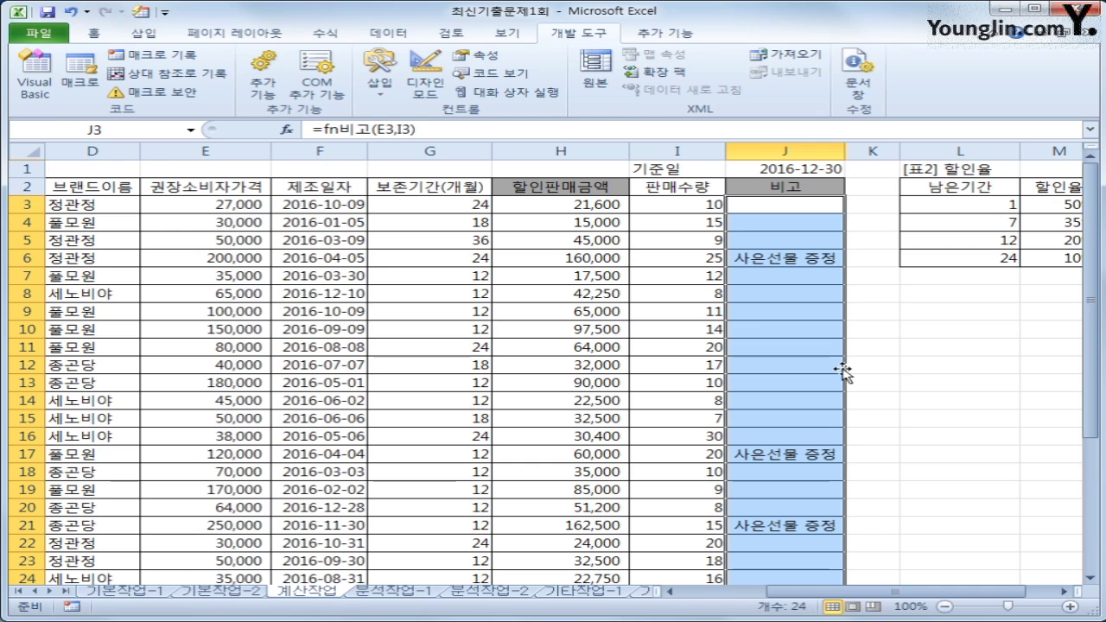
{"action": "left_click", "coordinate": [758, 256]}
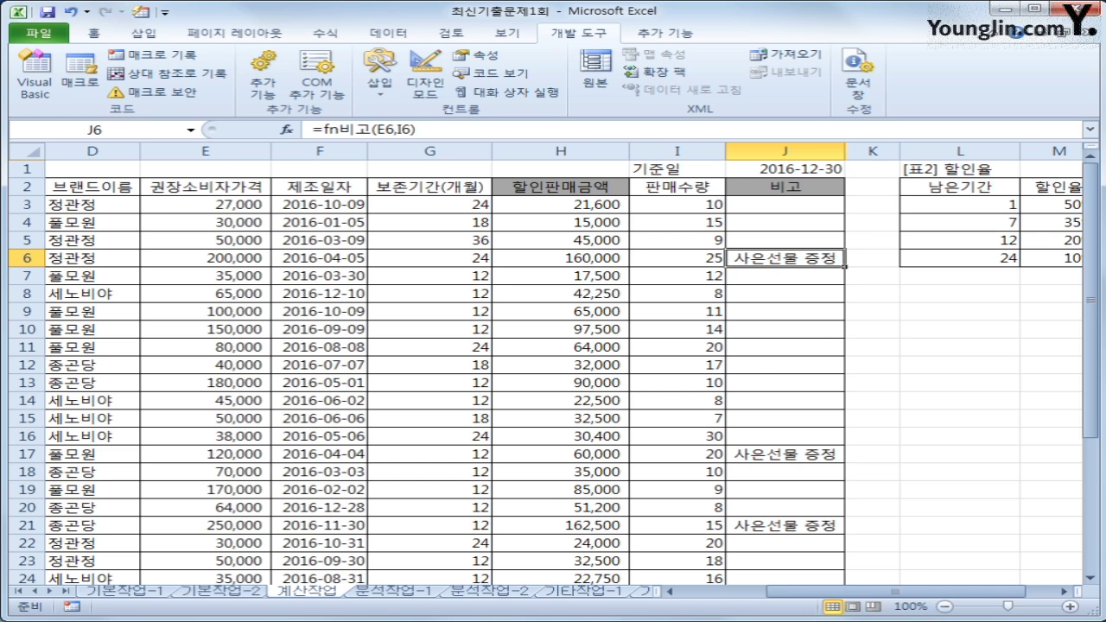
- On the 분석작업-1 sheet, start a Microsoft Query import at cell B3 with MS Access Database as the data source
{"action": "key", "text": "ctrl+Page_Down"}
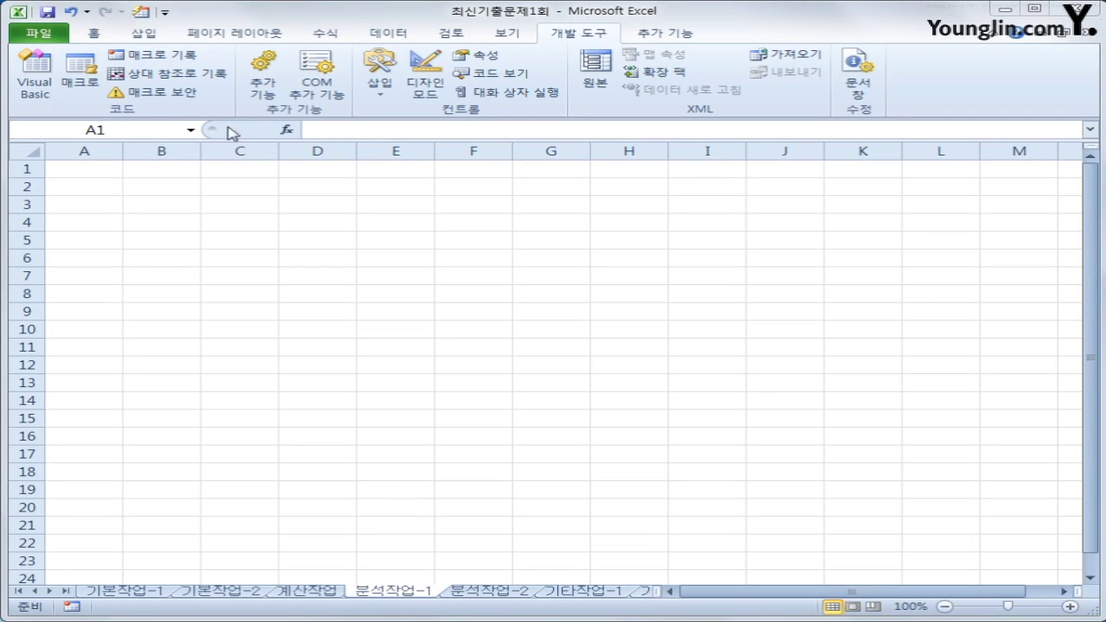
{"action": "left_click", "coordinate": [376, 39]}
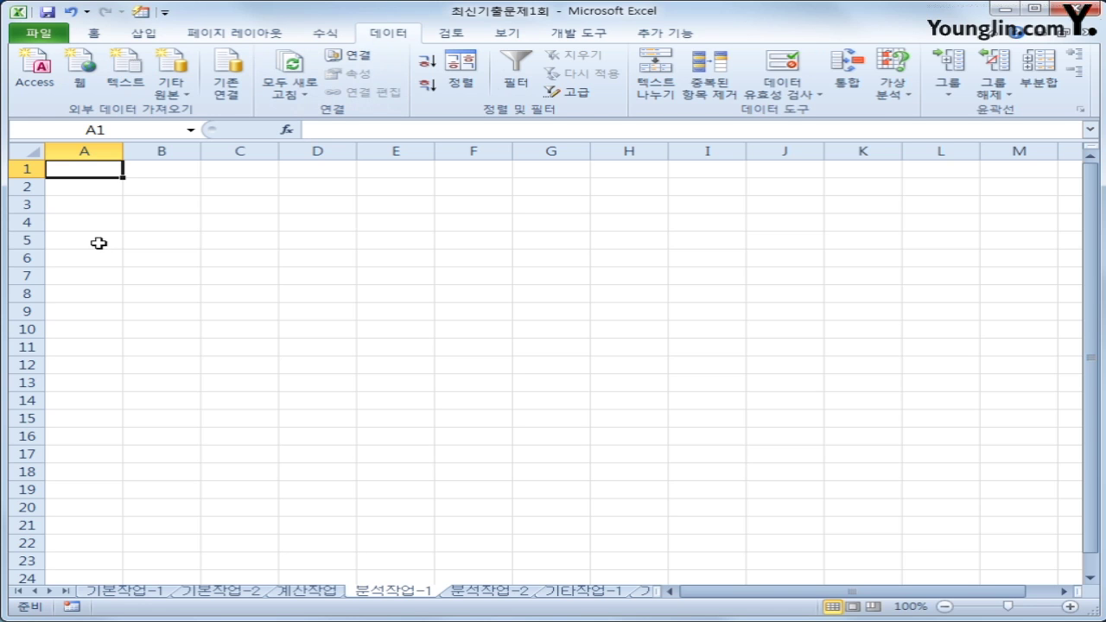
{"action": "left_click", "coordinate": [175, 172]}
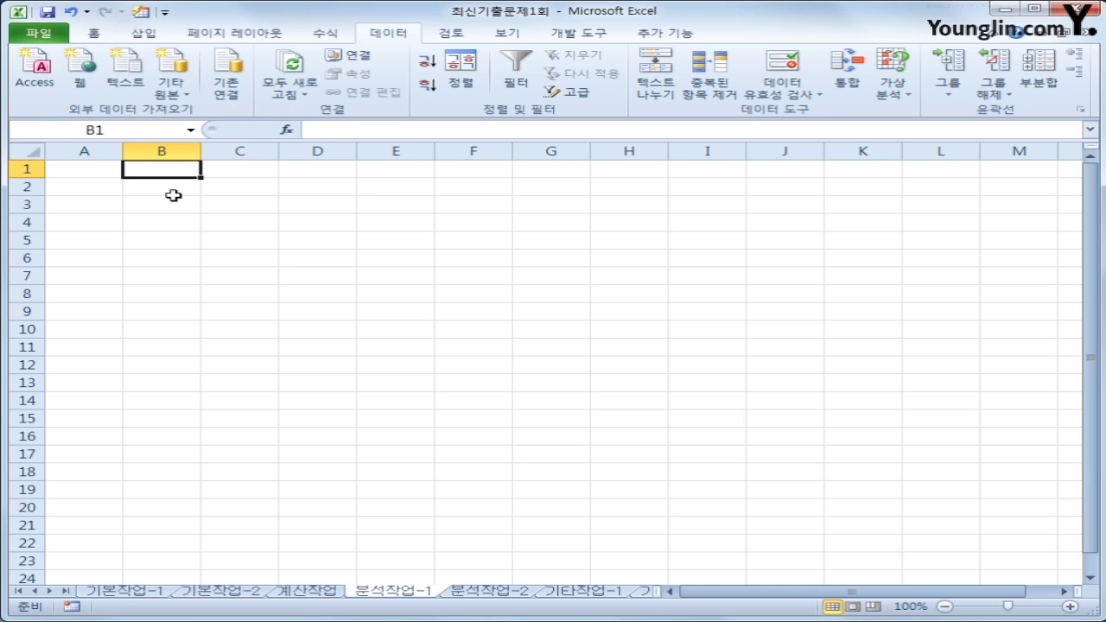
{"action": "left_click", "coordinate": [174, 211]}
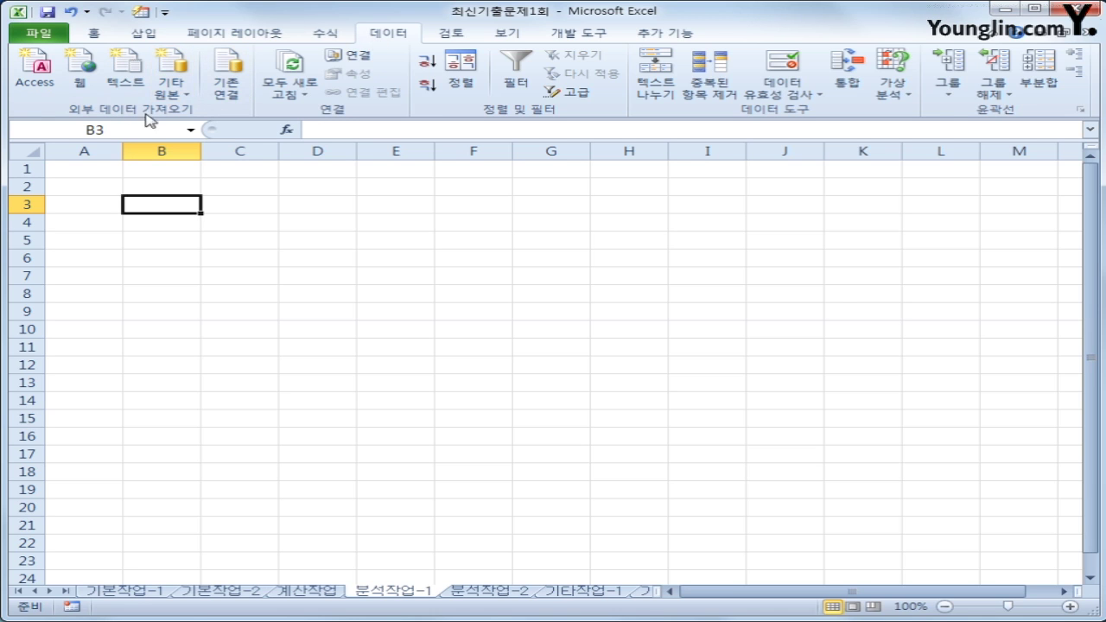
{"action": "left_click", "coordinate": [174, 92]}
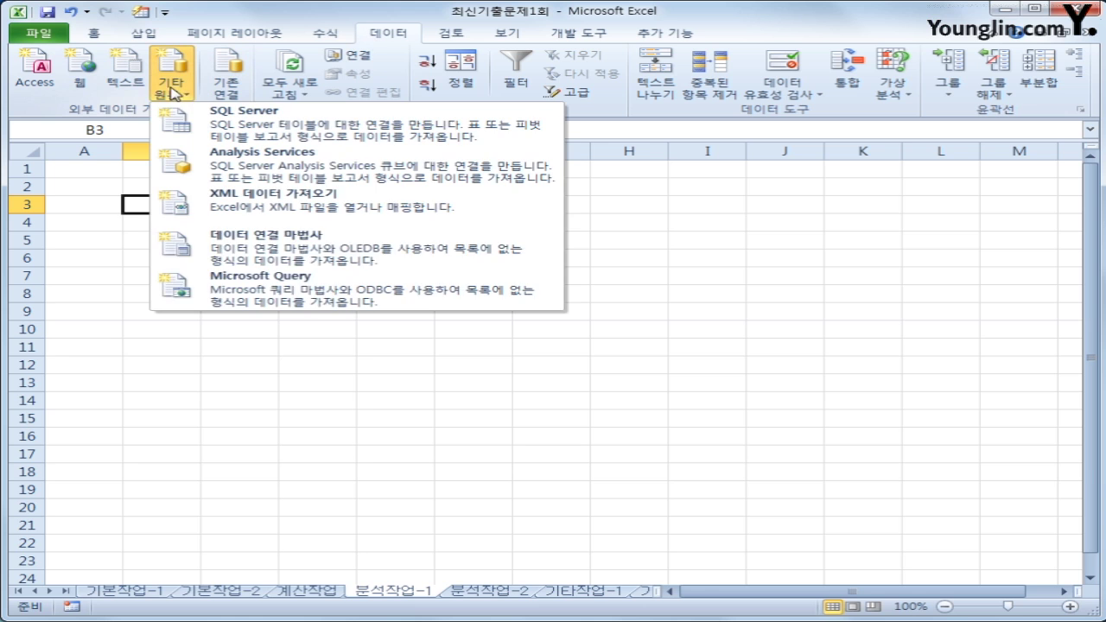
{"action": "left_click", "coordinate": [270, 298]}
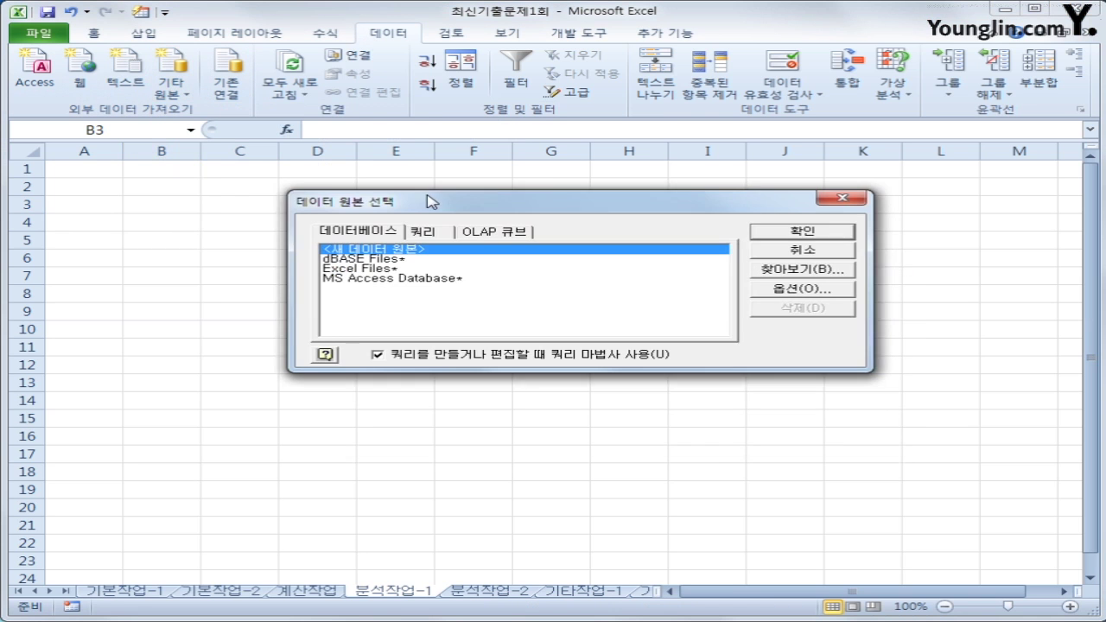
{"action": "left_click_drag", "start_coordinate": [430, 202], "coordinate": [429, 186]}
{"action": "left_click", "coordinate": [403, 264]}
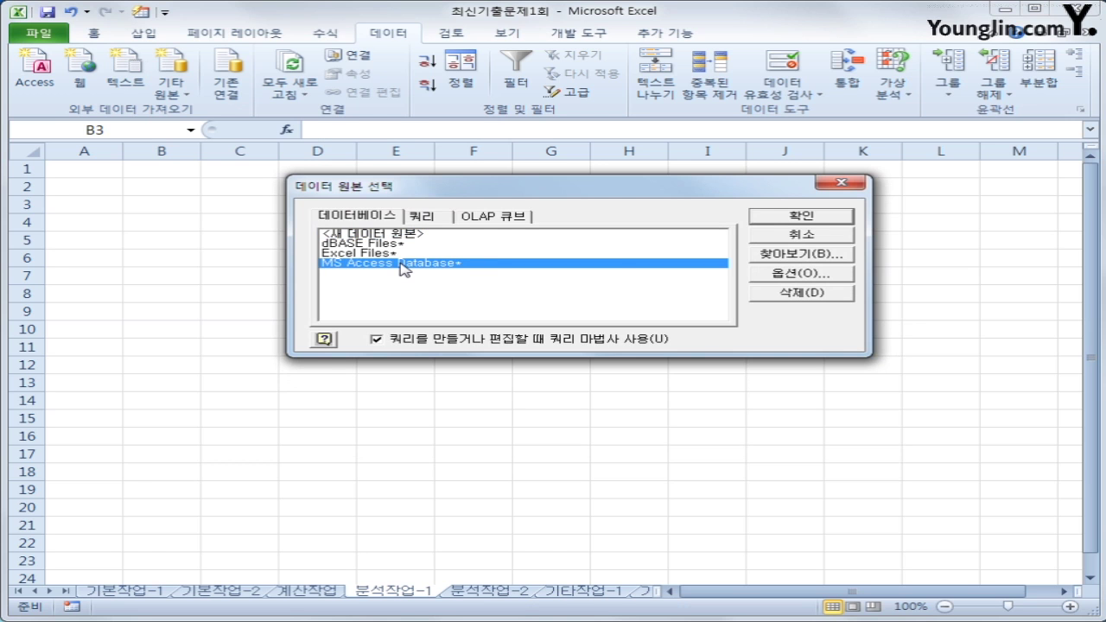
{"action": "left_click", "coordinate": [775, 211]}
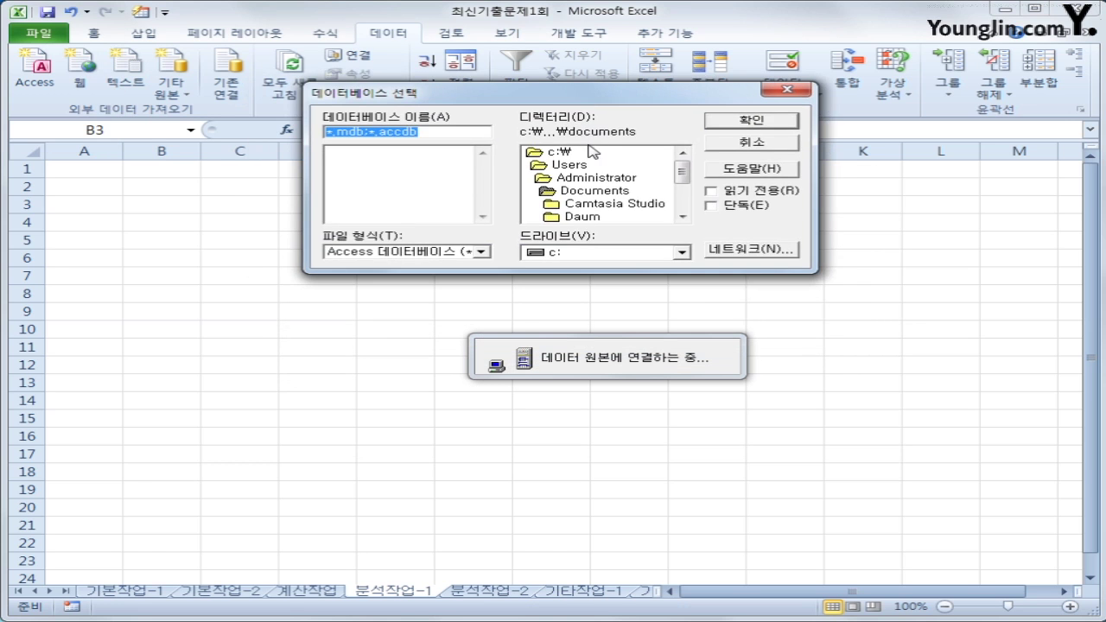
- Connect to 선물세트판매.accdb in the 기출문제 folder under c:\2017컴활1급(2010)\스프레드시트
{"action": "left_click", "coordinate": [588, 153]}
{"action": "double_click", "coordinate": [588, 153]}
{"action": "double_click", "coordinate": [644, 179]}
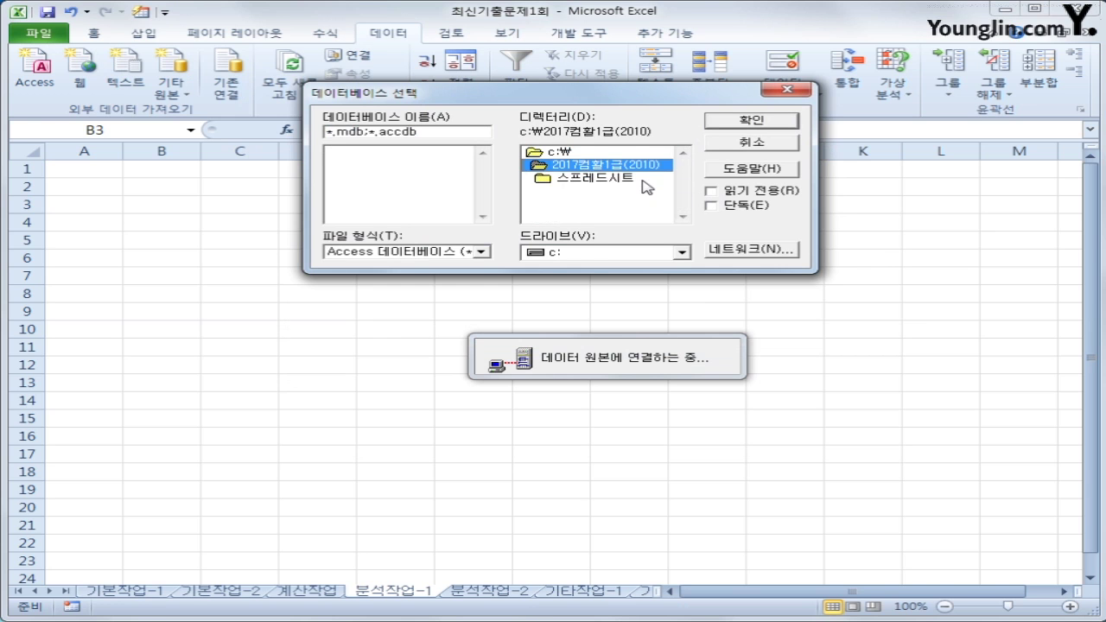
{"action": "double_click", "coordinate": [646, 180]}
{"action": "double_click", "coordinate": [609, 216]}
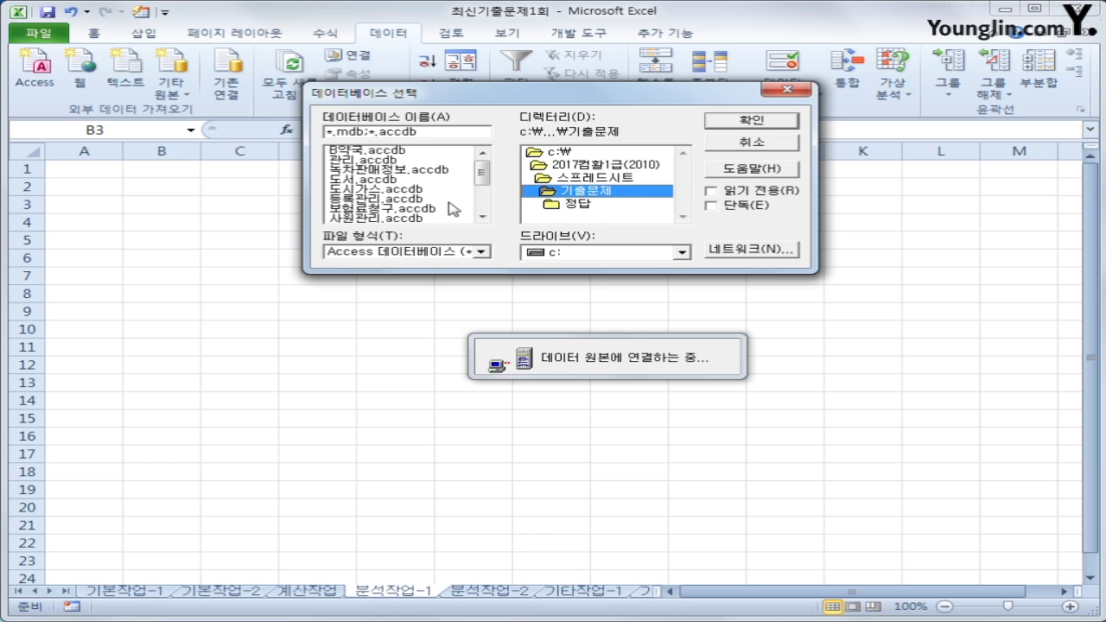
{"action": "left_click_drag", "start_coordinate": [483, 169], "coordinate": [486, 206]}
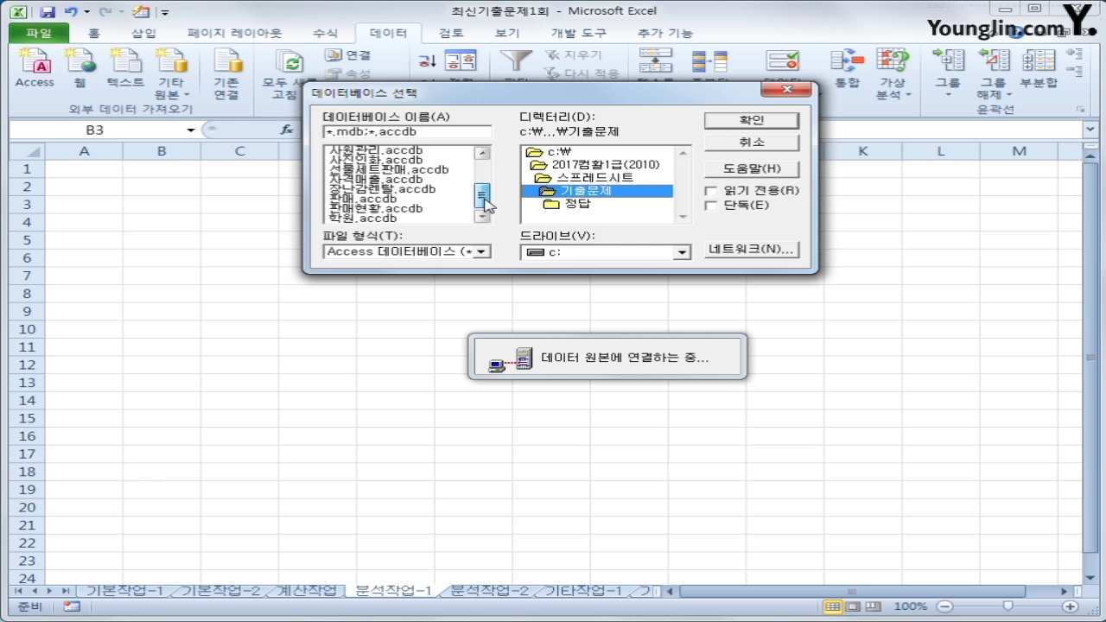
{"action": "left_click", "coordinate": [439, 170]}
{"action": "left_click", "coordinate": [723, 126]}
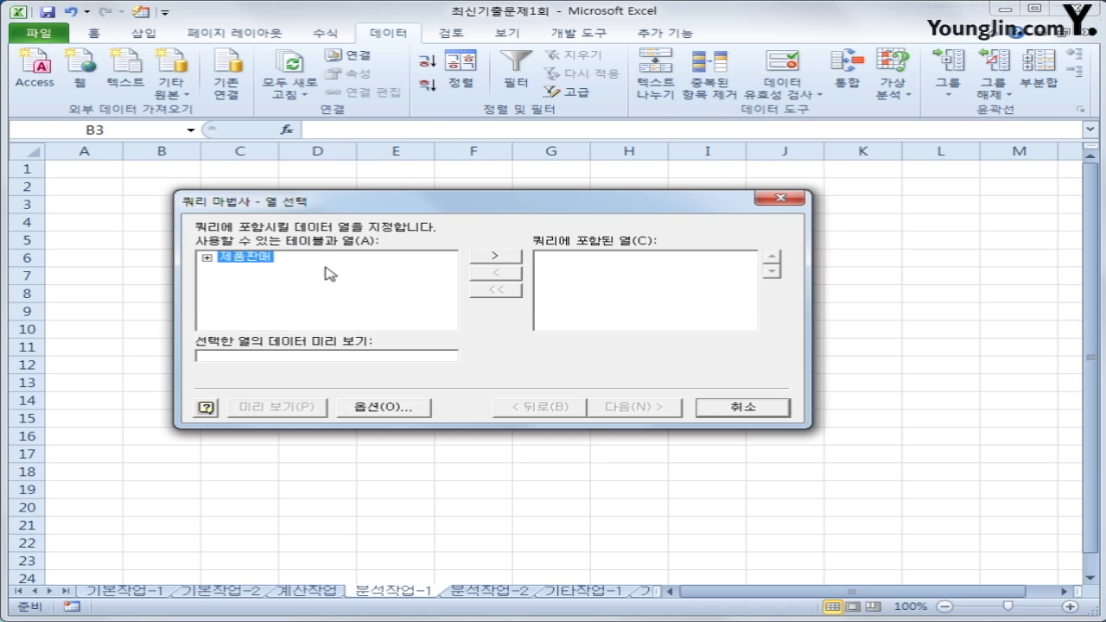
- Include the 구분, 브랜드이름, 제조일자 and 판매수량 columns of the 제품판매 table in the query
{"action": "double_click", "coordinate": [261, 261]}
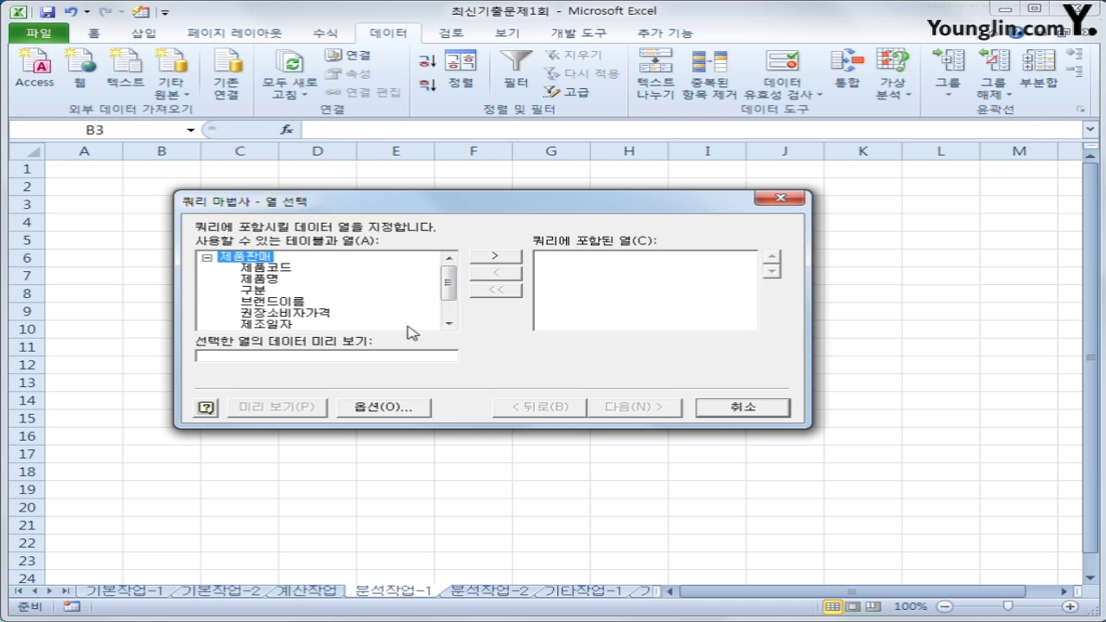
{"action": "double_click", "coordinate": [258, 291]}
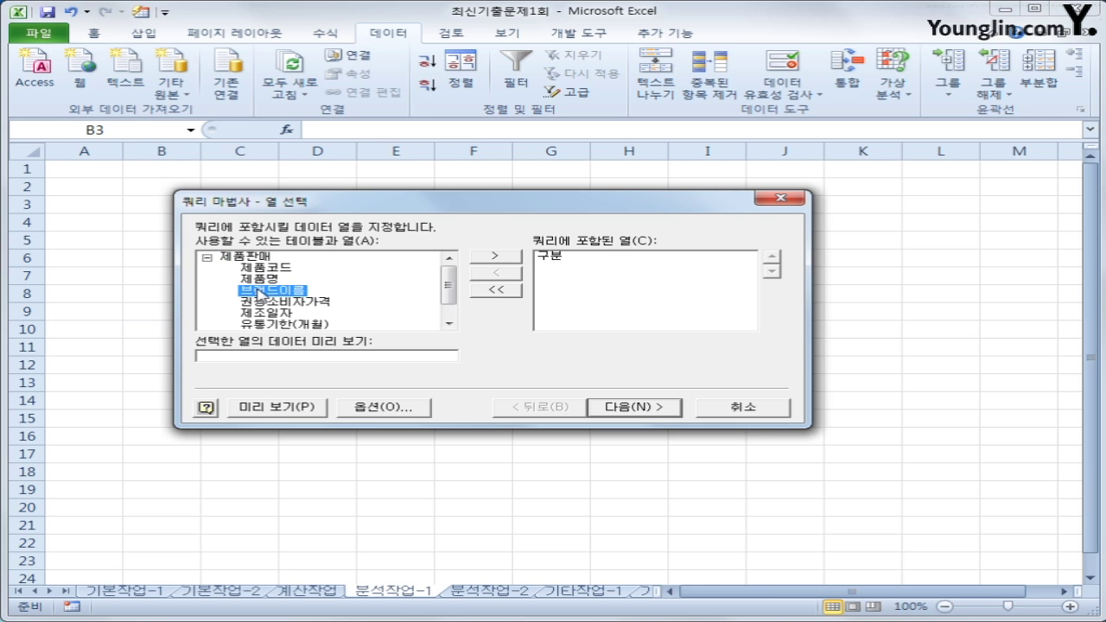
{"action": "double_click", "coordinate": [258, 291]}
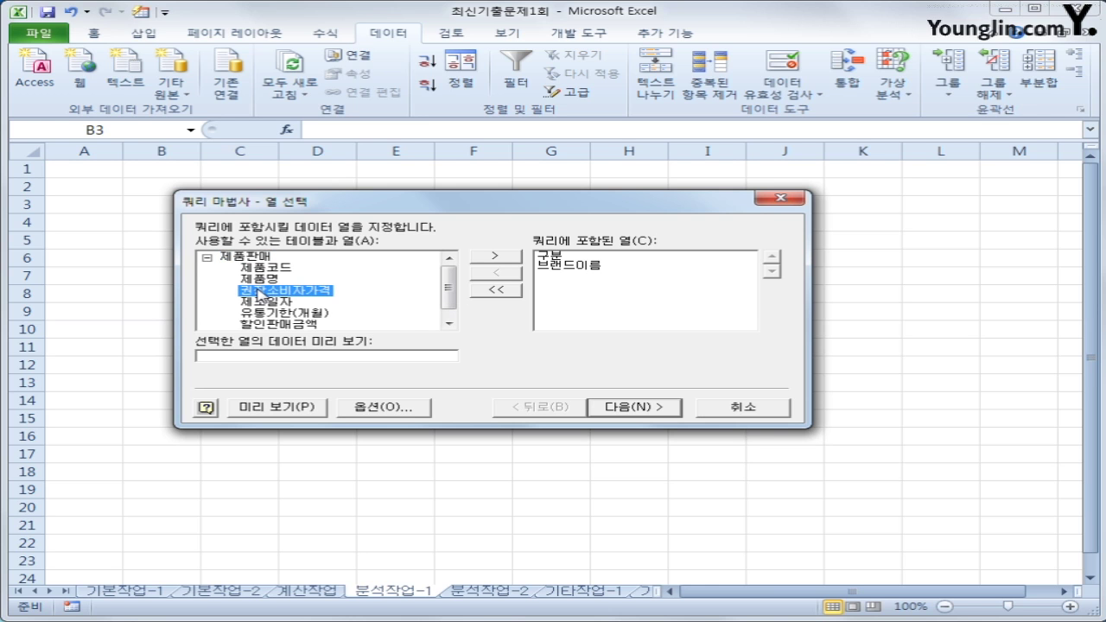
{"action": "double_click", "coordinate": [258, 303]}
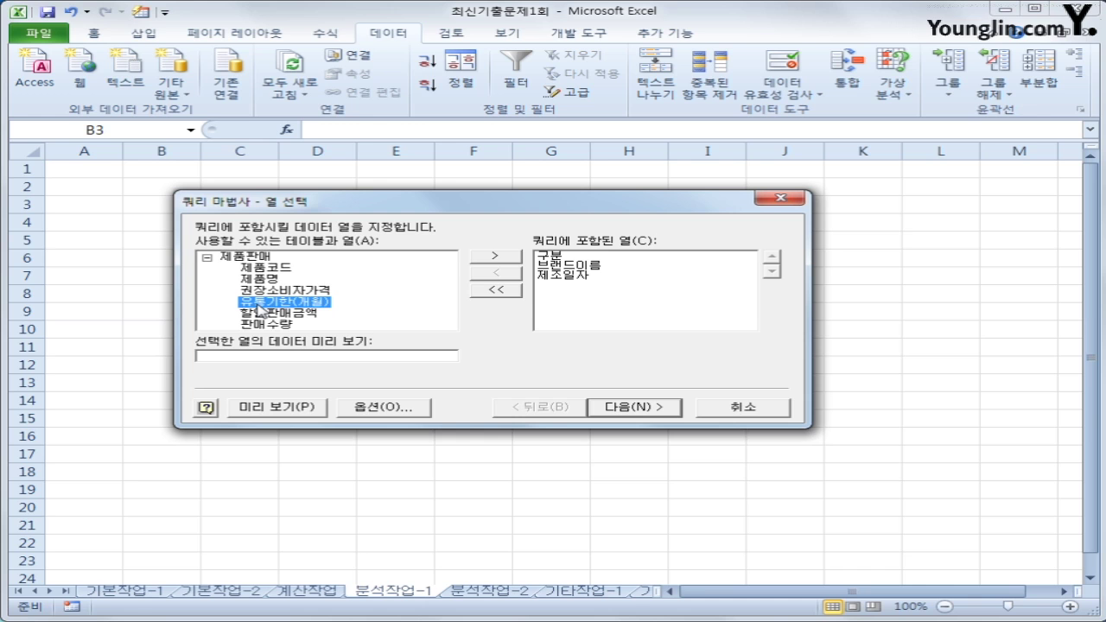
{"action": "double_click", "coordinate": [274, 325]}
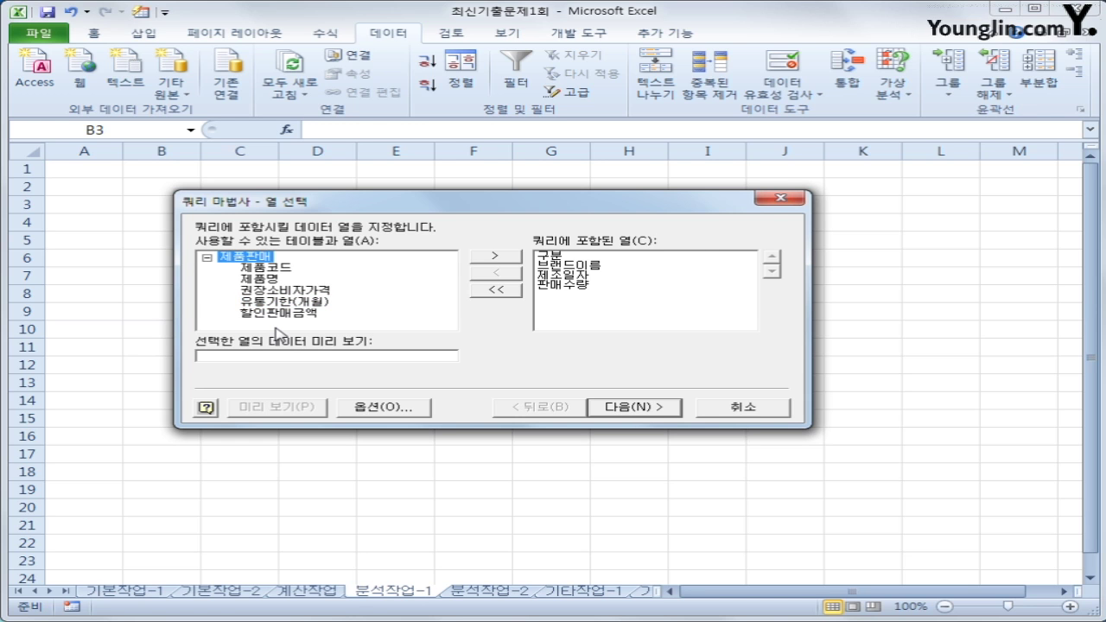
{"action": "left_click", "coordinate": [621, 414]}
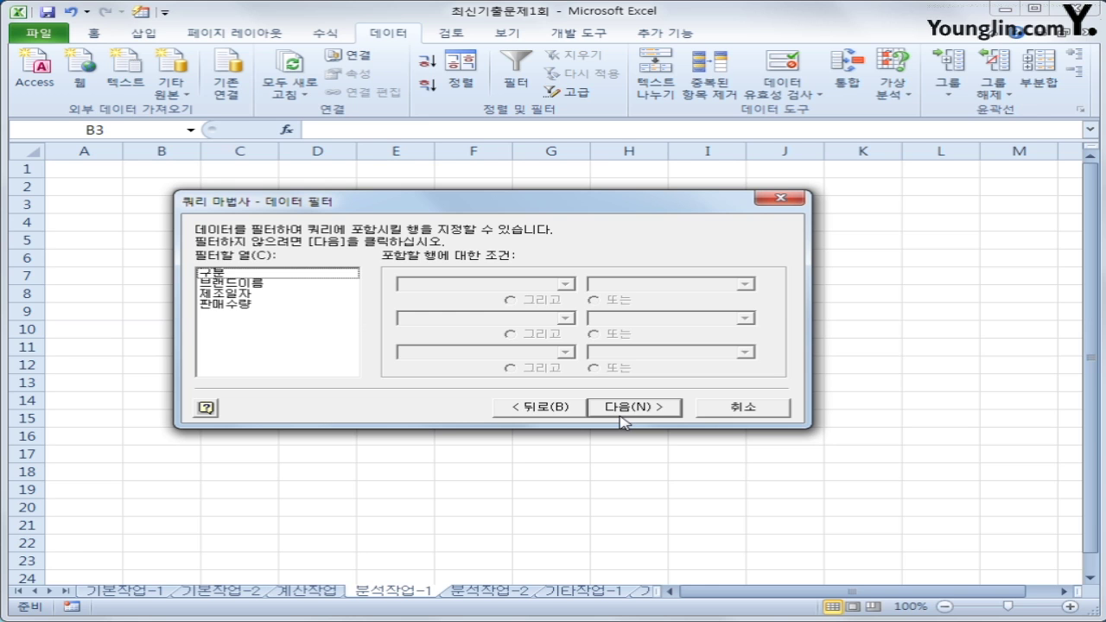
- Return the query data to Excel without filtering or sorting, as a PivotTable report at $B$3 of the existing worksheet
{"action": "left_click", "coordinate": [620, 411]}
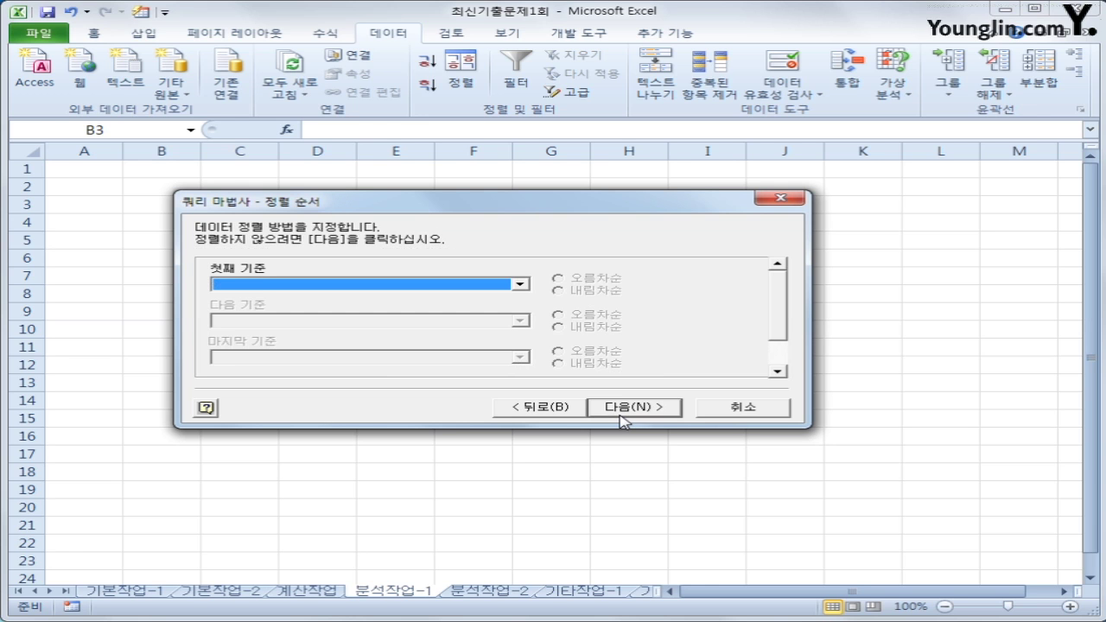
{"action": "left_click", "coordinate": [620, 411]}
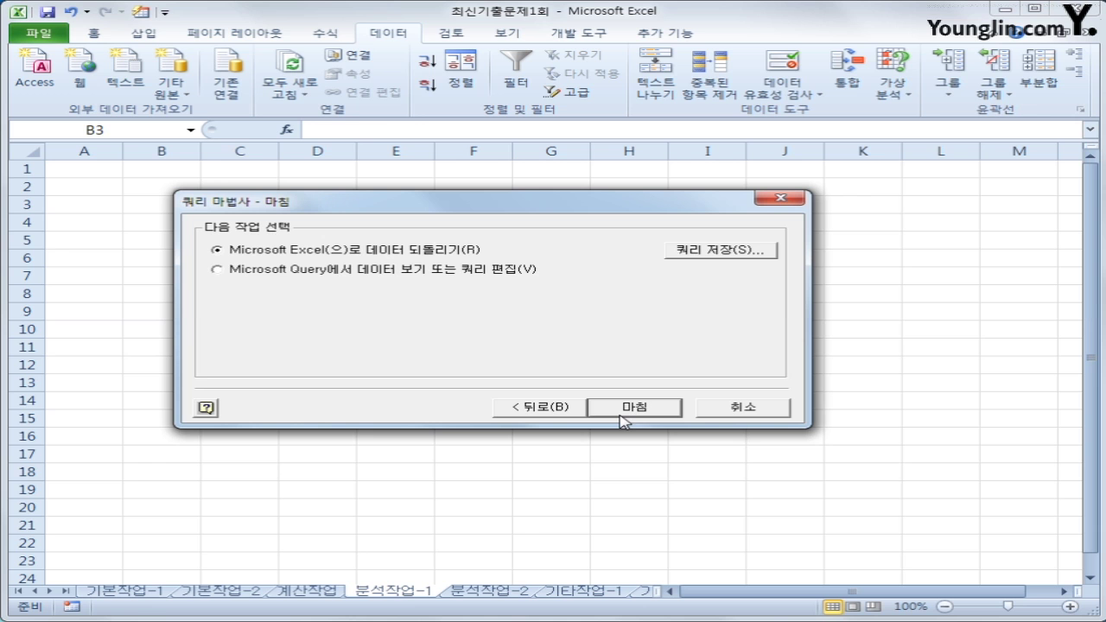
{"action": "left_click", "coordinate": [620, 413]}
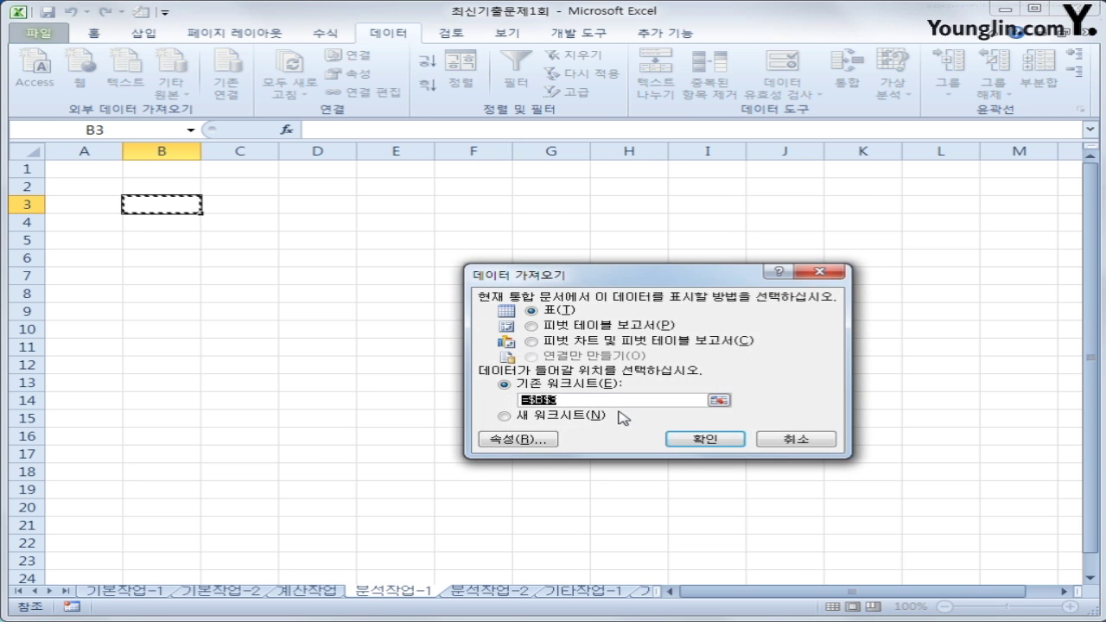
{"action": "left_click", "coordinate": [564, 329]}
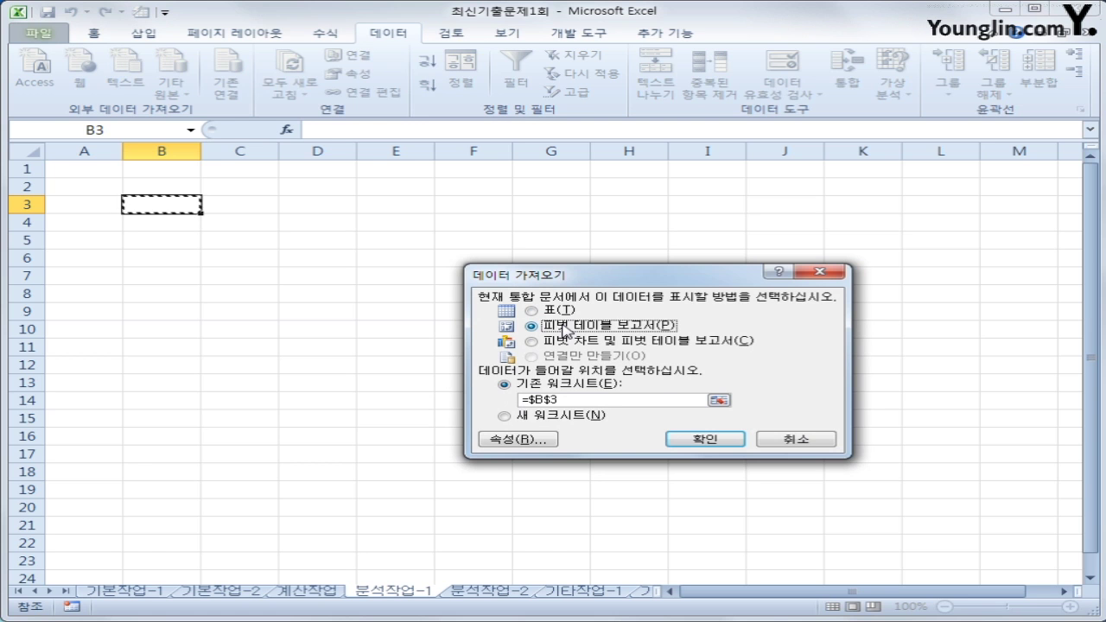
{"action": "left_click", "coordinate": [677, 441]}
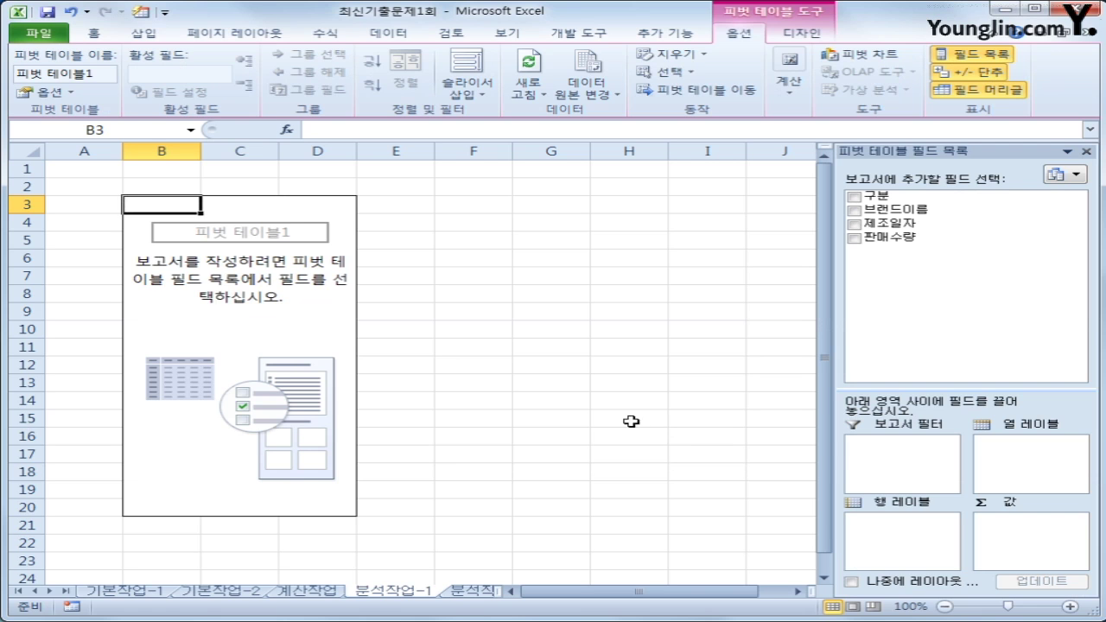
- Lay out the PivotTable with 브랜드이름 as report filter, 제조일자 as rows, 구분 as columns and 판매수량 as values
{"action": "left_click_drag", "start_coordinate": [914, 216], "coordinate": [907, 452]}
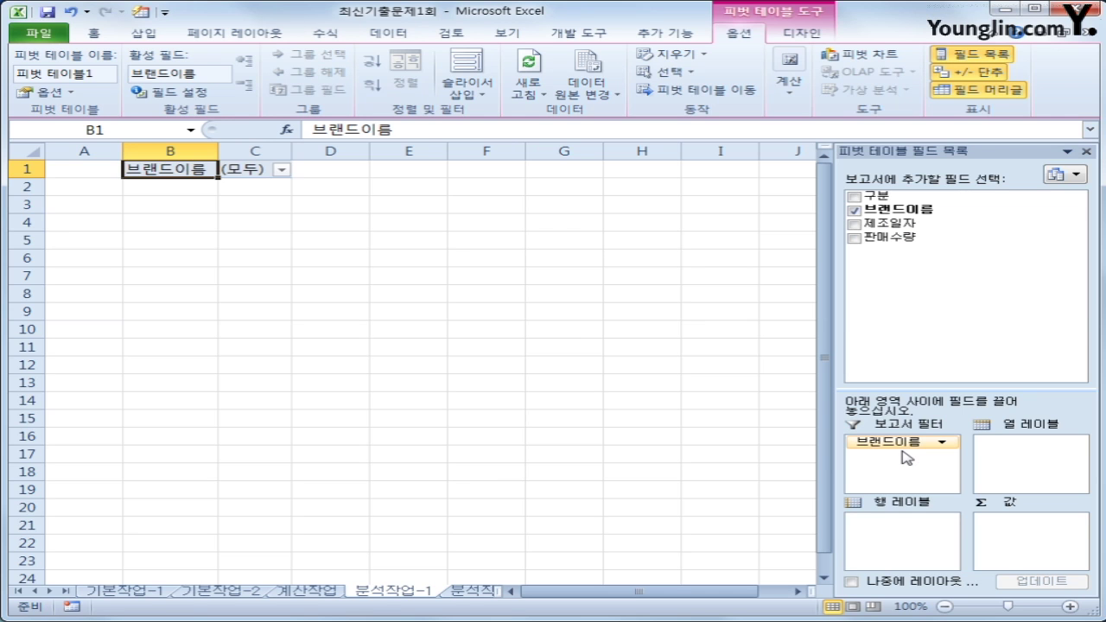
{"action": "left_click_drag", "start_coordinate": [885, 223], "coordinate": [894, 530]}
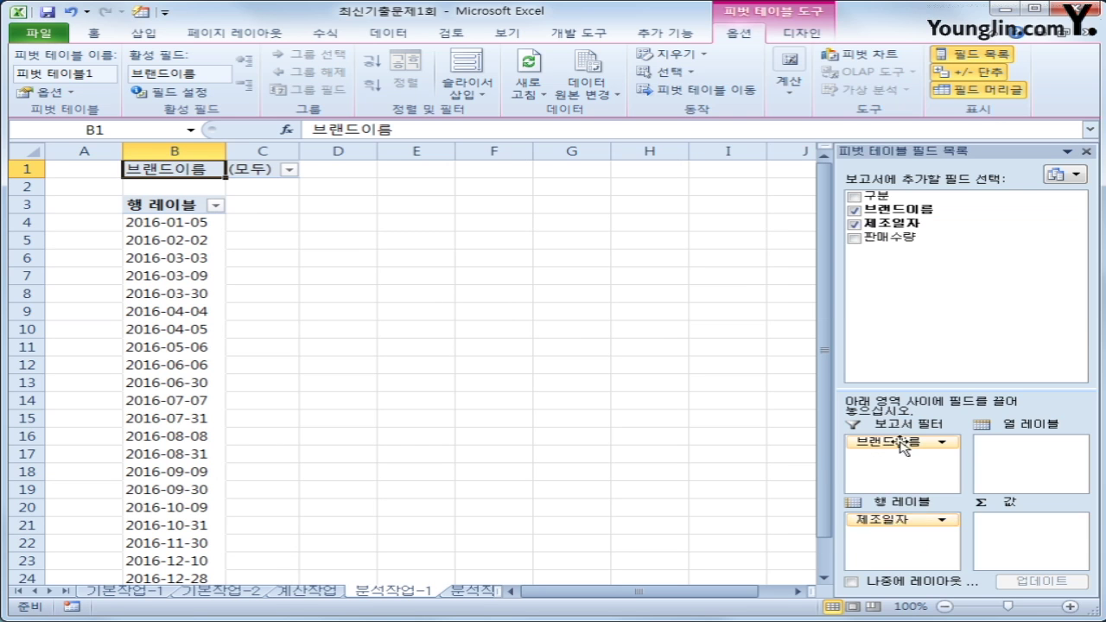
{"action": "left_click_drag", "start_coordinate": [874, 196], "coordinate": [1046, 458]}
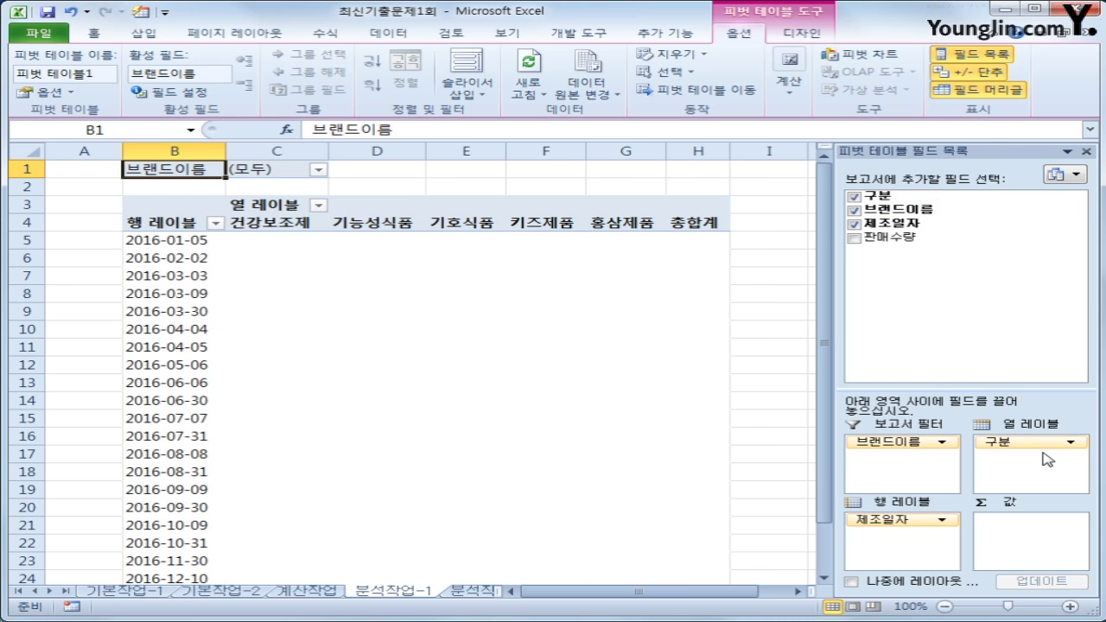
{"action": "left_click_drag", "start_coordinate": [890, 236], "coordinate": [1045, 549]}
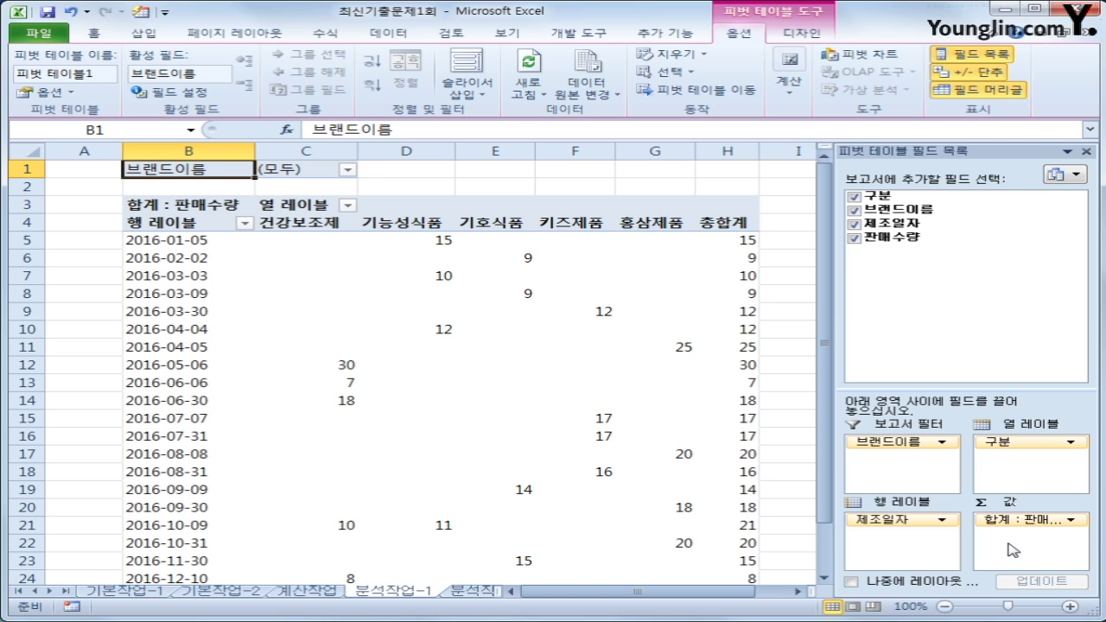
- Show the PivotTable report layout in outline form (개요 형식)
{"action": "left_click", "coordinate": [801, 37]}
{"action": "left_click", "coordinate": [148, 86]}
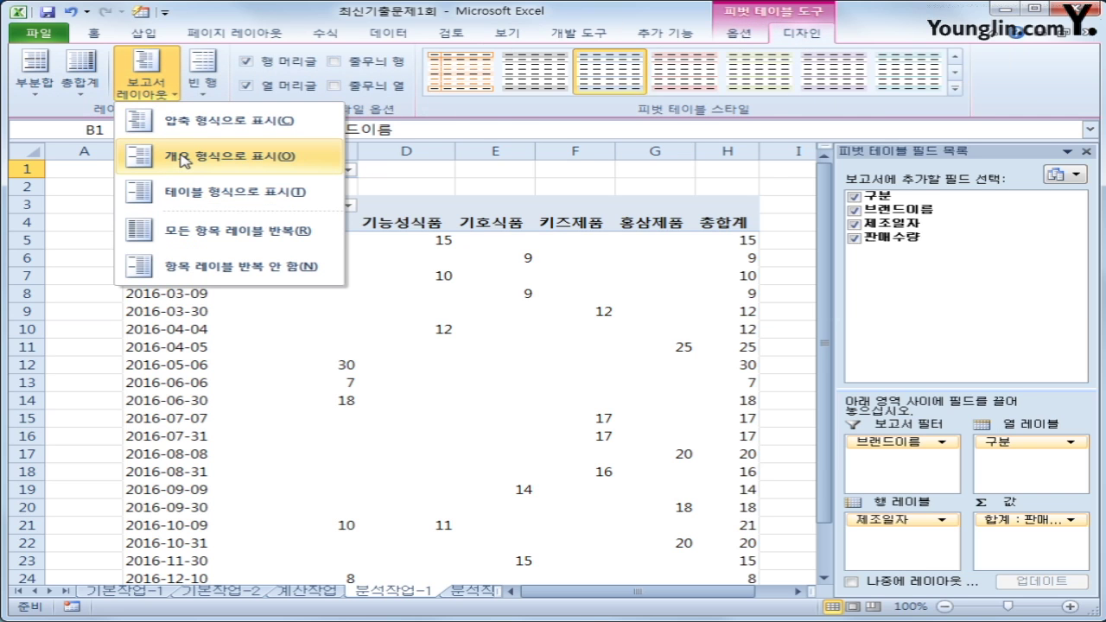
{"action": "left_click", "coordinate": [182, 161]}
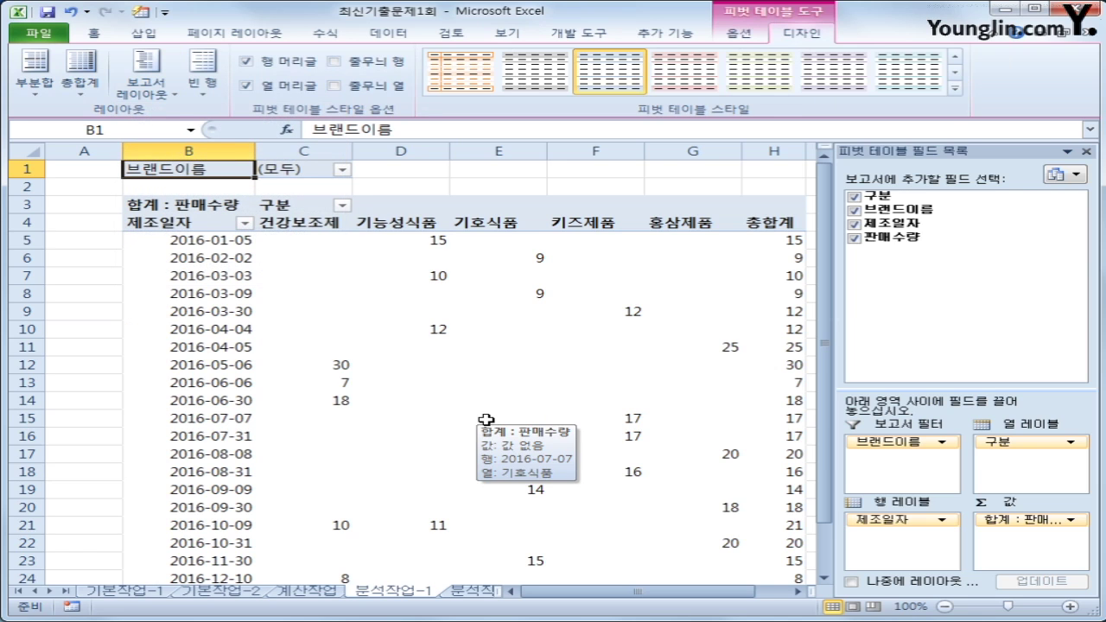
- Group the 제조일자 row dates by both month (월) and quarter (분기)
{"action": "left_click", "coordinate": [194, 241]}
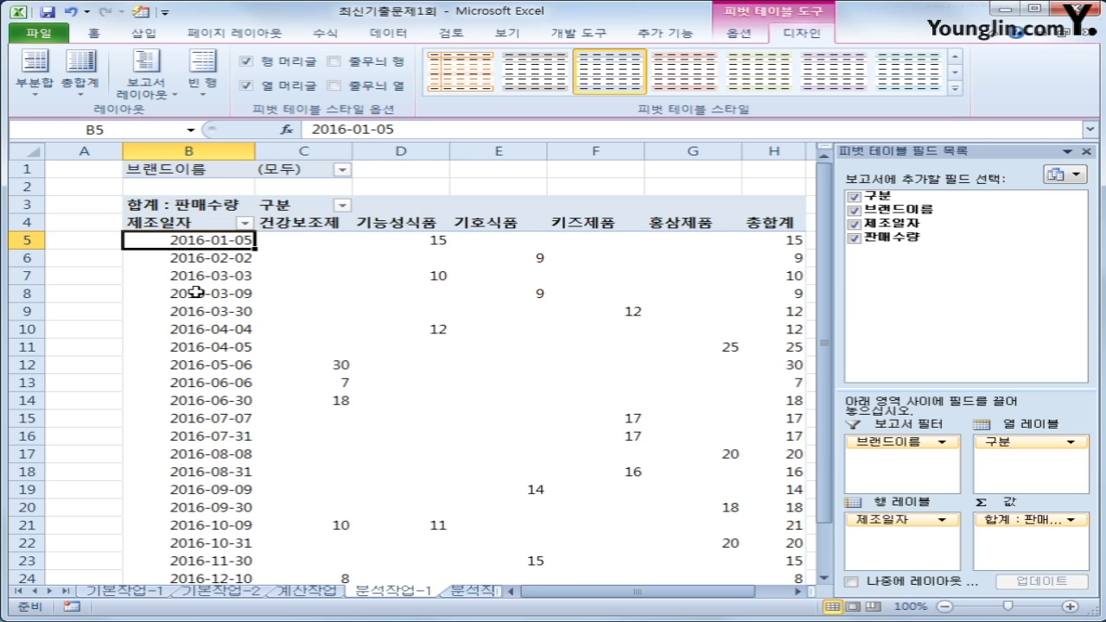
{"action": "right_click", "coordinate": [172, 239]}
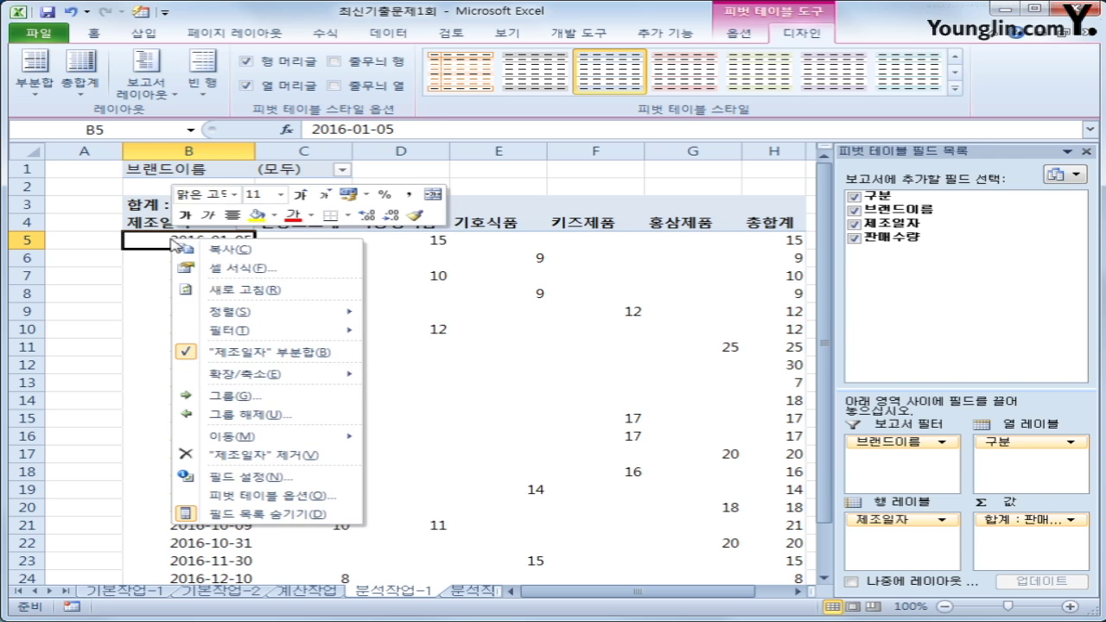
{"action": "left_click", "coordinate": [284, 403]}
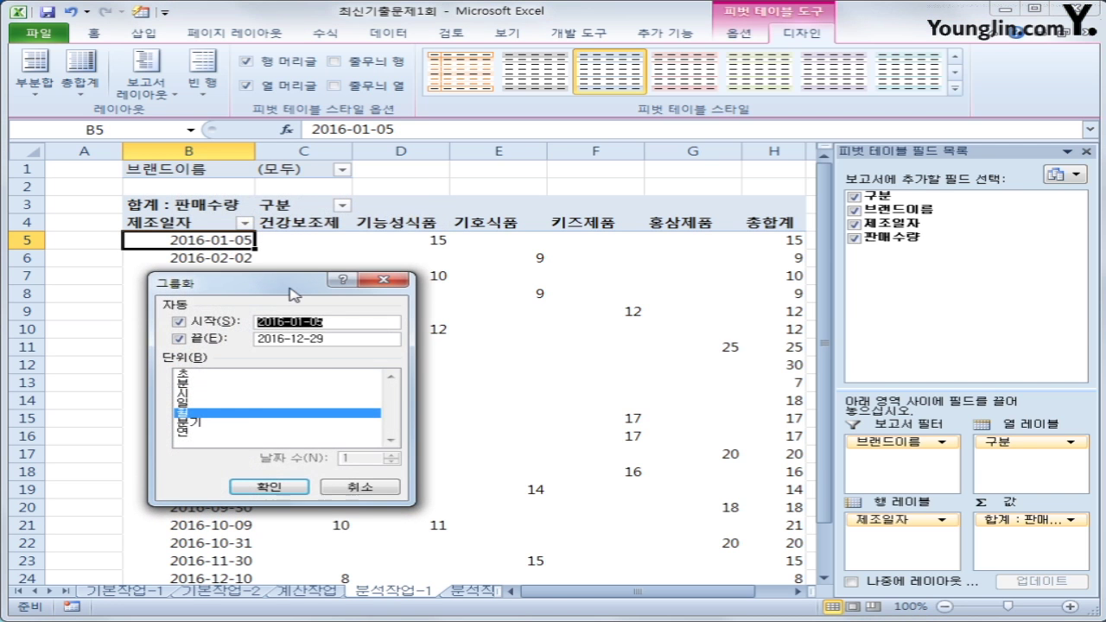
{"action": "left_click_drag", "start_coordinate": [292, 290], "coordinate": [520, 267]}
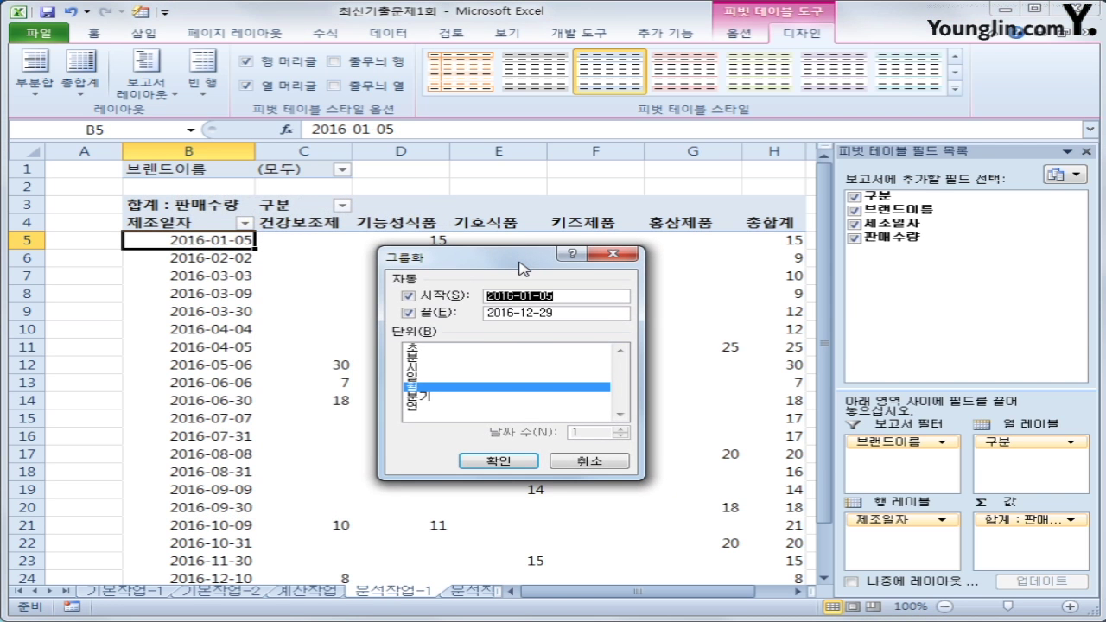
{"action": "left_click", "coordinate": [421, 395]}
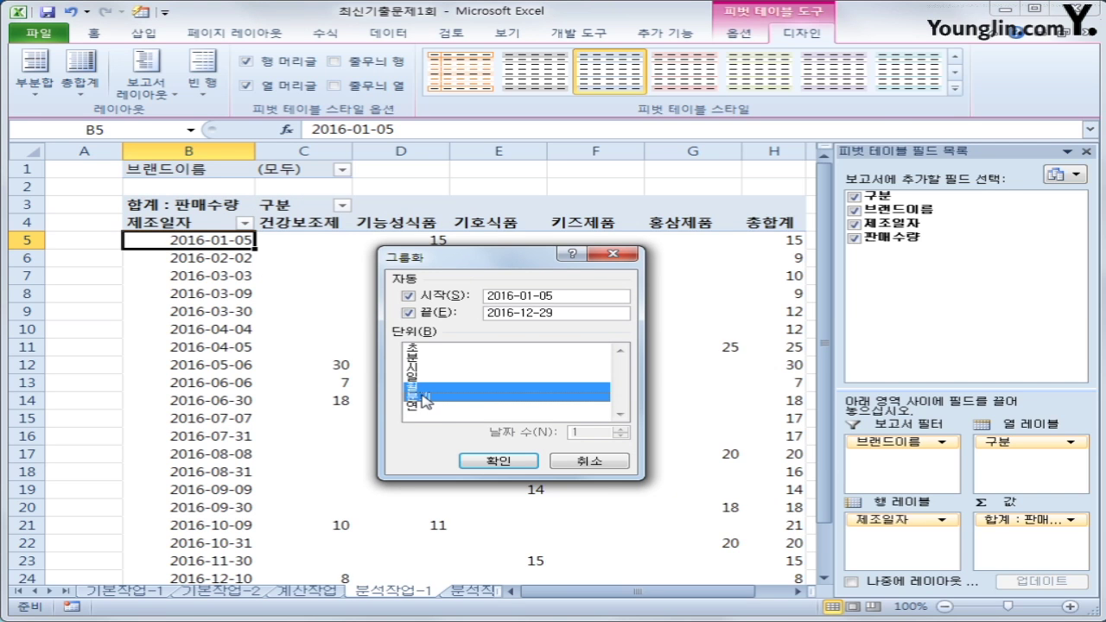
{"action": "left_click", "coordinate": [480, 466]}
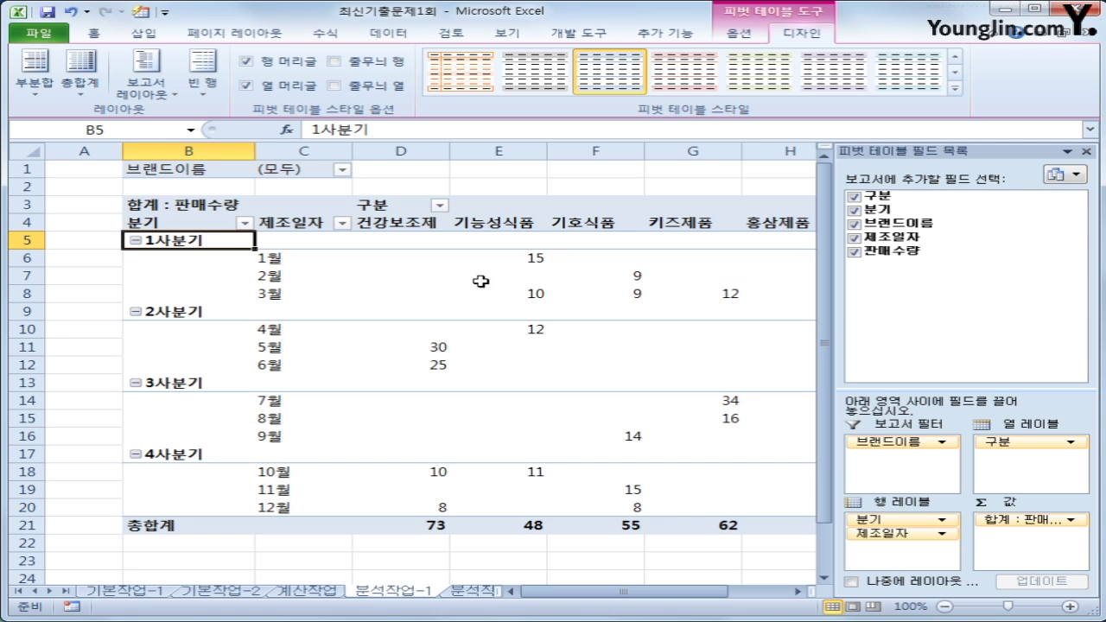
- Move the 홍삼제품 item to the beginning of the 구분 column labels
{"action": "left_click", "coordinate": [405, 226]}
{"action": "mouse_move", "coordinate": [444, 364]}
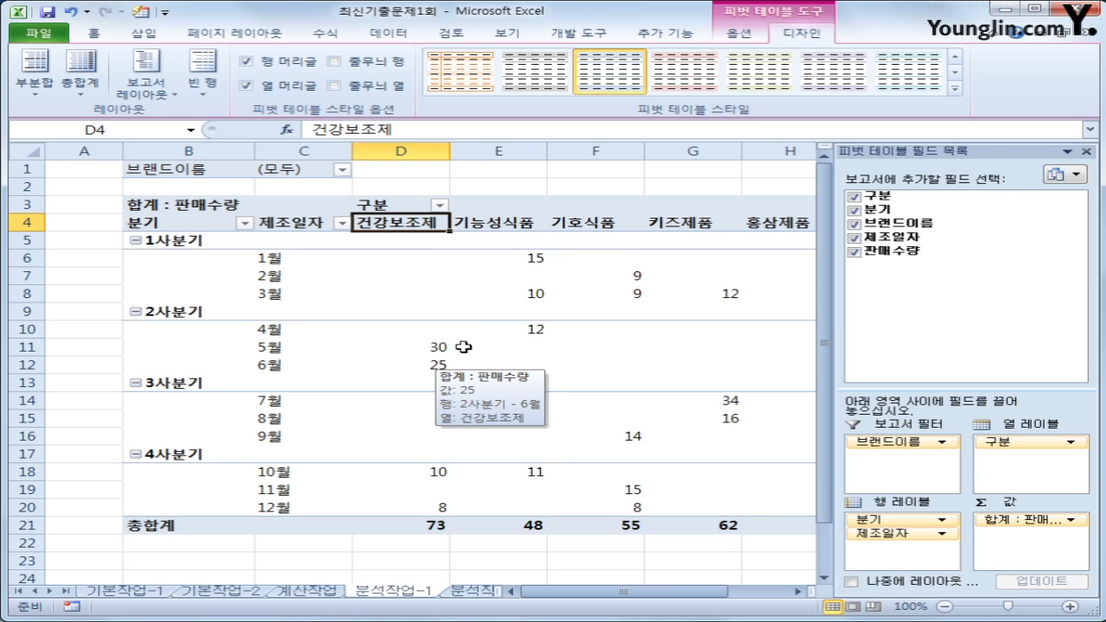
{"action": "left_click", "coordinate": [747, 222]}
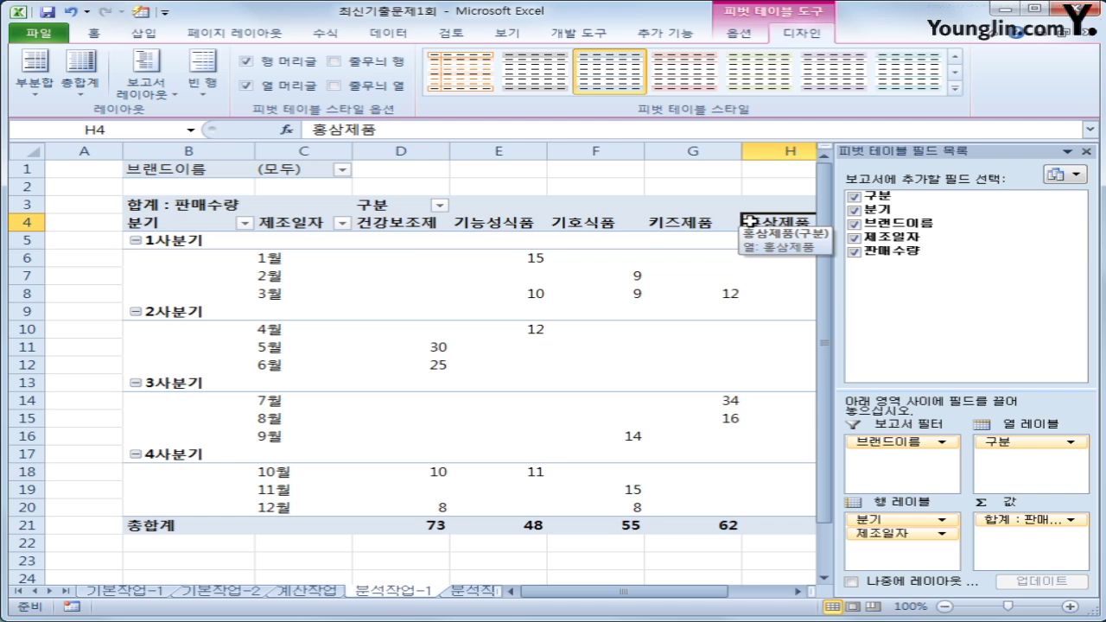
{"action": "right_click", "coordinate": [763, 222]}
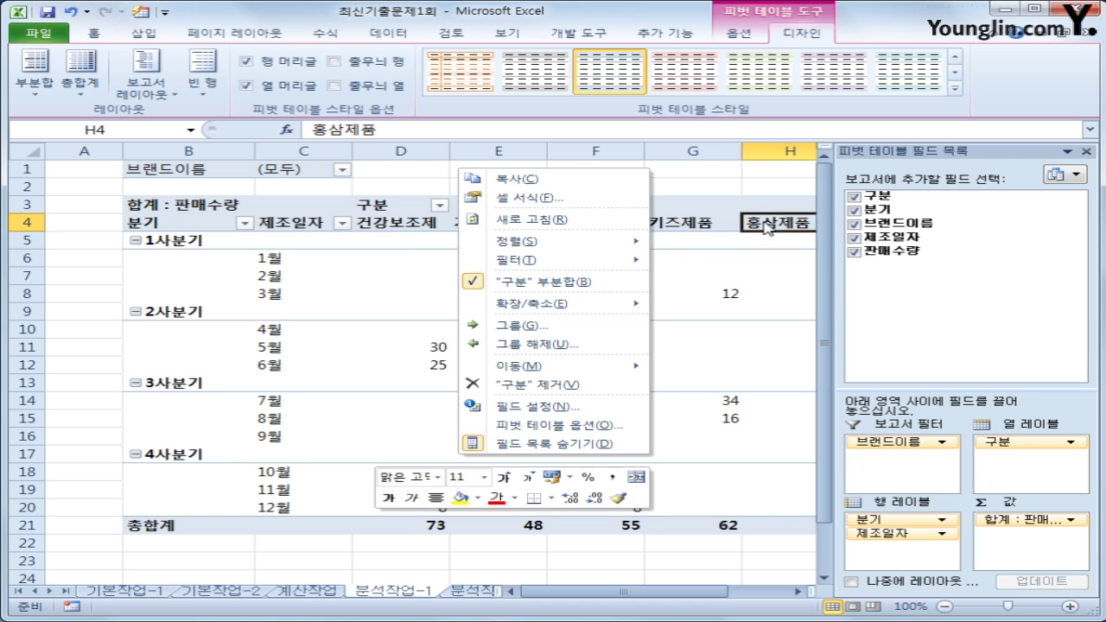
{"action": "mouse_move", "coordinate": [561, 371]}
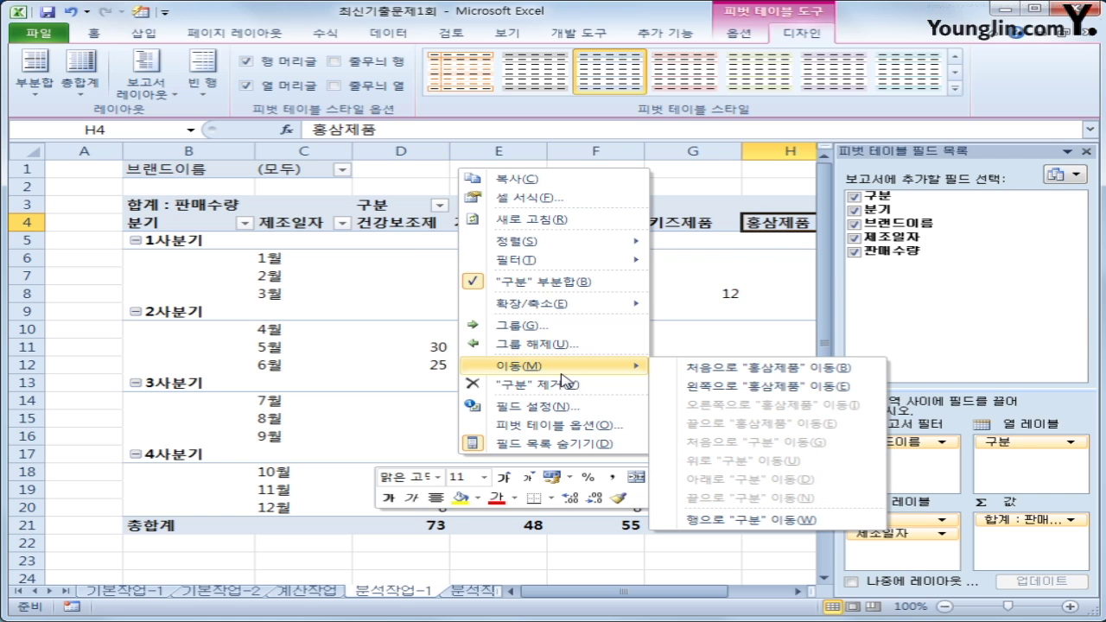
{"action": "left_click", "coordinate": [691, 367]}
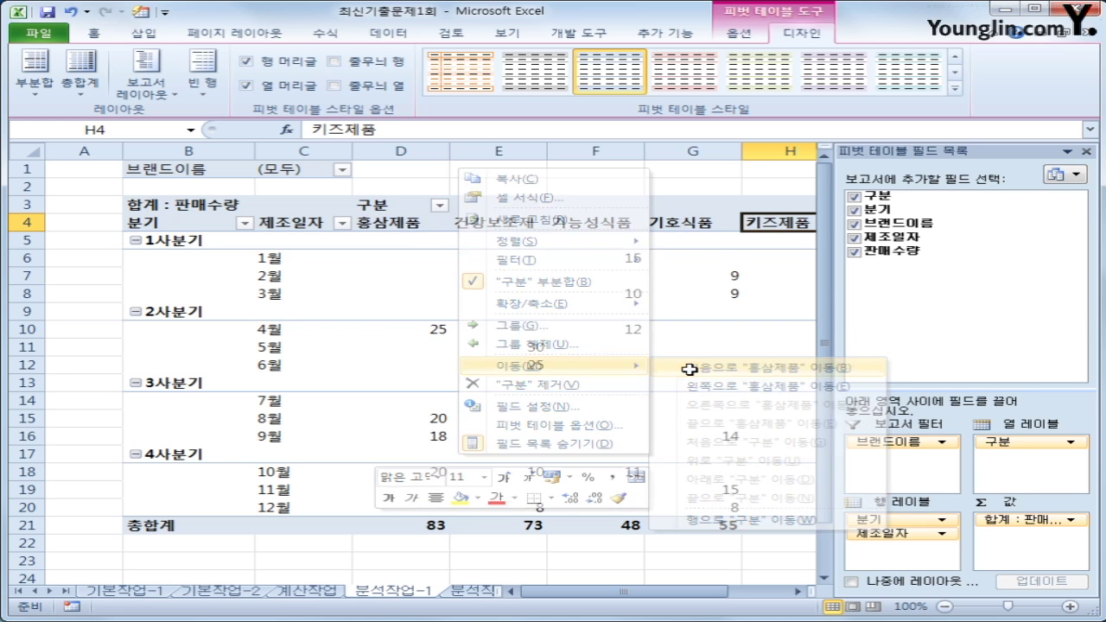
- Set the PivotTable to show grand totals for columns only
{"action": "left_click", "coordinate": [417, 223]}
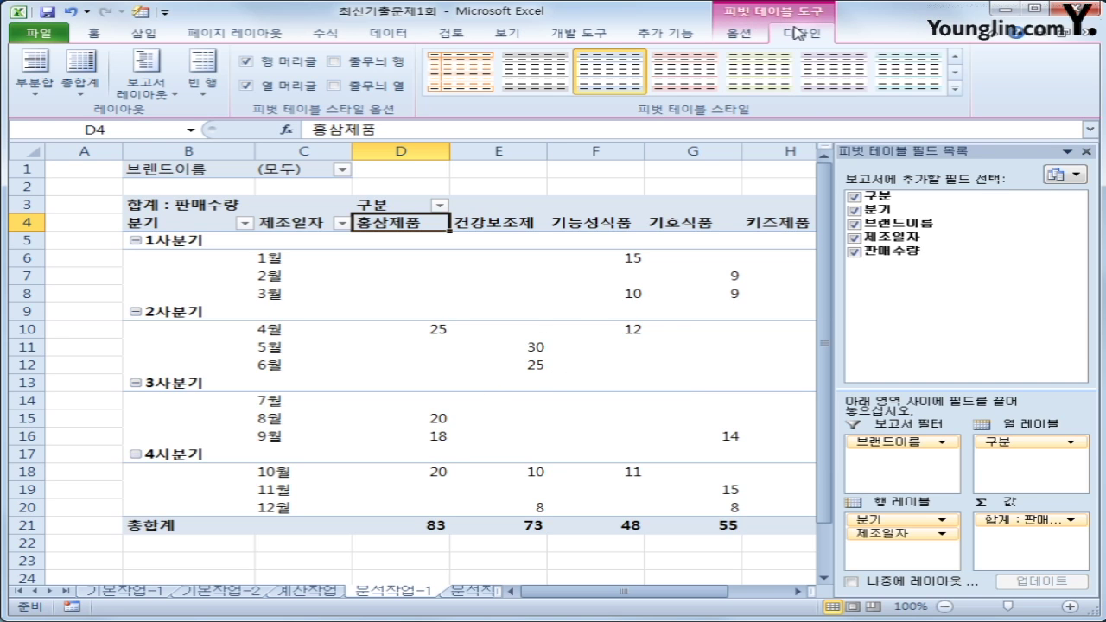
{"action": "left_click", "coordinate": [86, 91]}
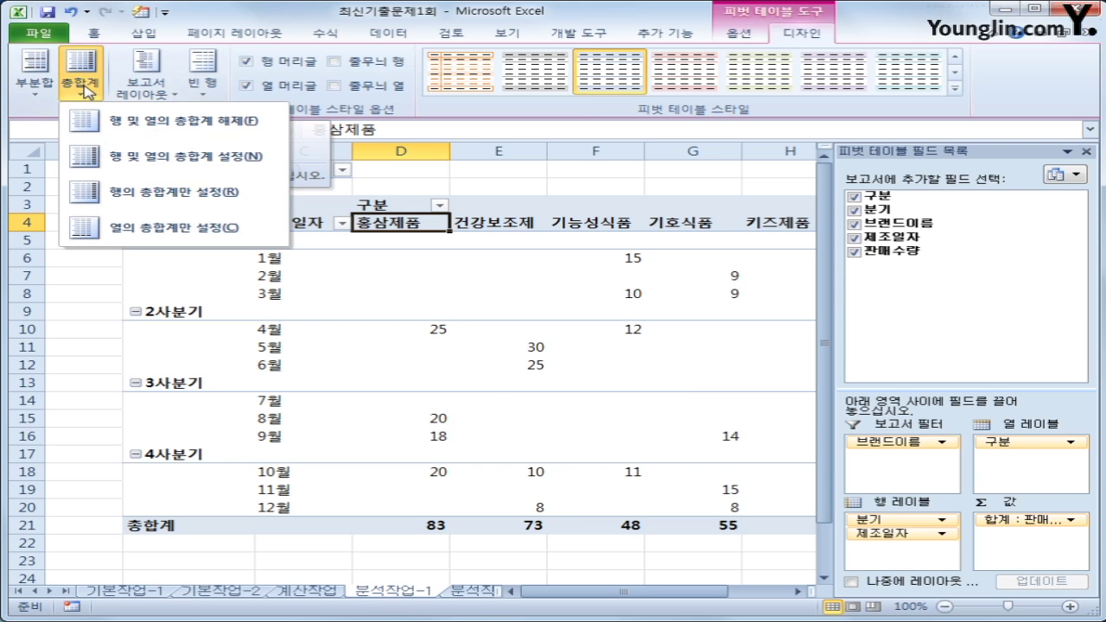
{"action": "left_click", "coordinate": [163, 230]}
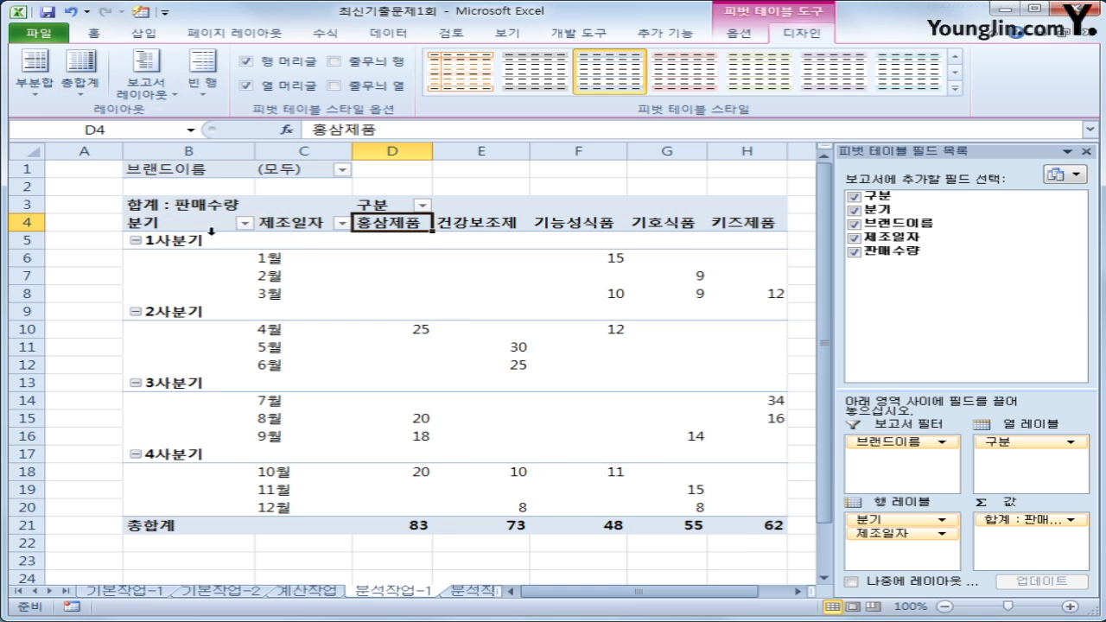
- Apply the custom number format #"개" to the PivotTable values in D5:H21
{"action": "left_click_drag", "start_coordinate": [412, 241], "coordinate": [733, 520]}
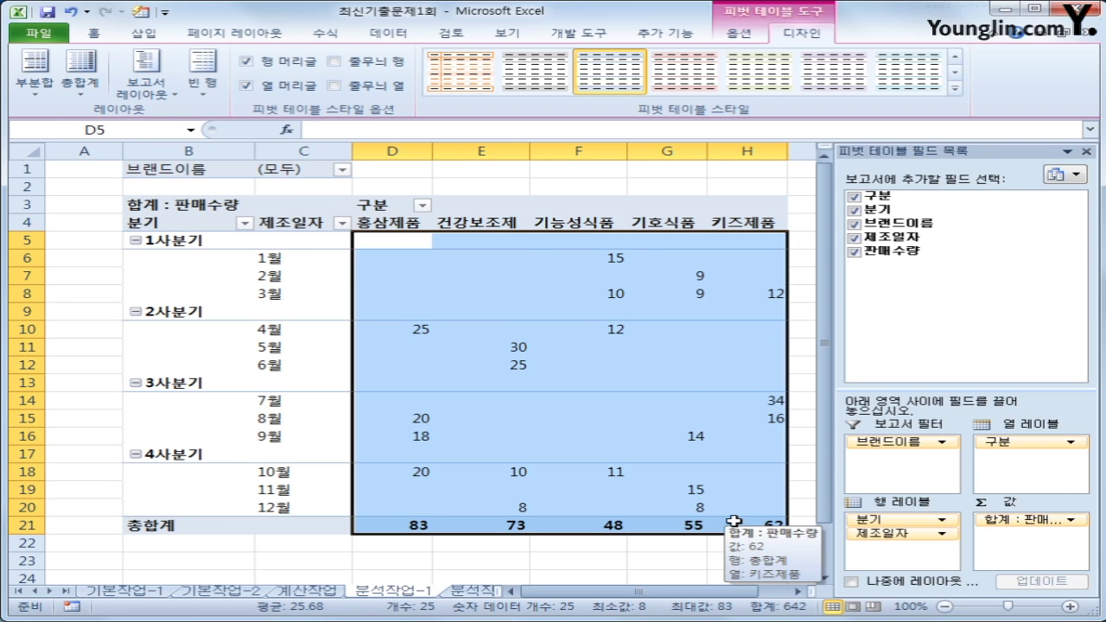
{"action": "right_click", "coordinate": [537, 271]}
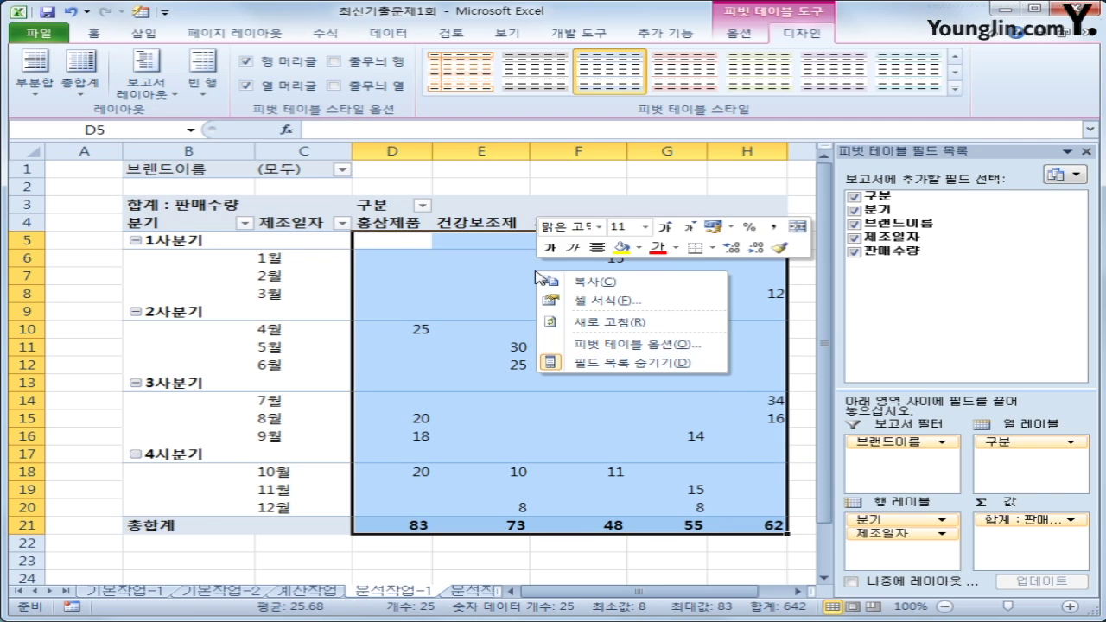
{"action": "left_click", "coordinate": [591, 301]}
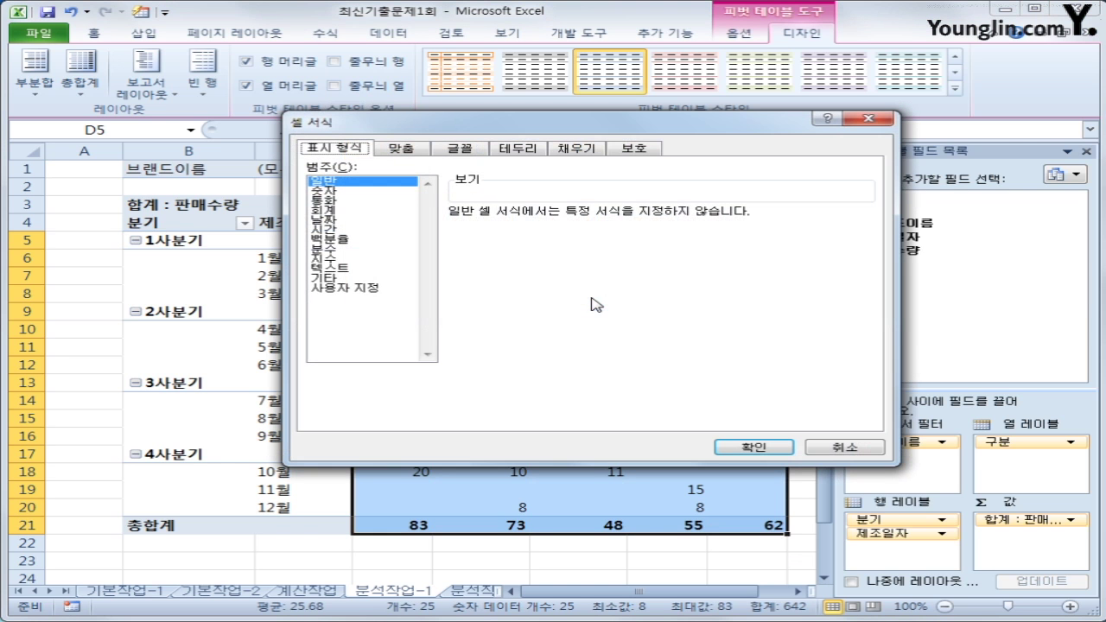
{"action": "left_click", "coordinate": [369, 292]}
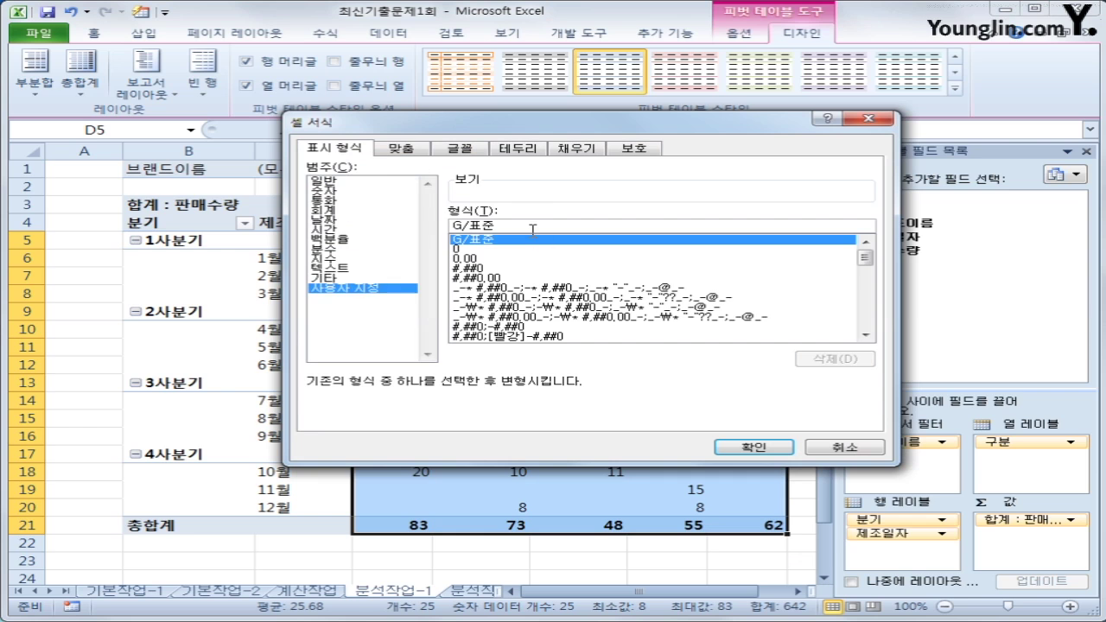
{"action": "key", "text": "Tab"}
{"action": "type", "text": "#"}
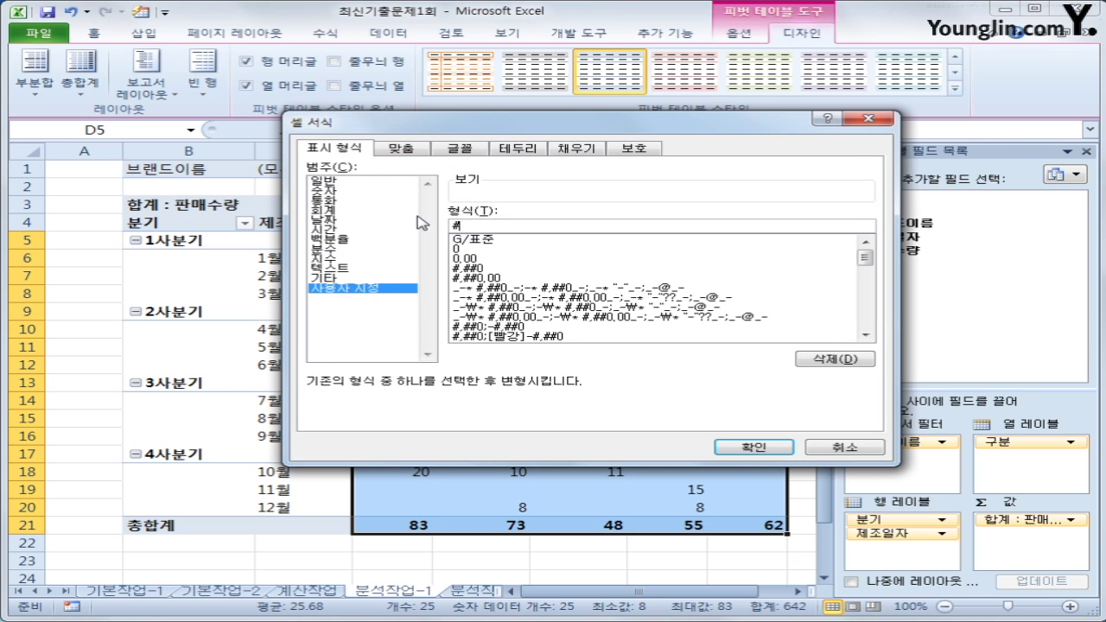
{"action": "type", "text": "\""}
{"action": "type", "text": "ㄱㅐ\""}
{"action": "left_click", "coordinate": [733, 447]}
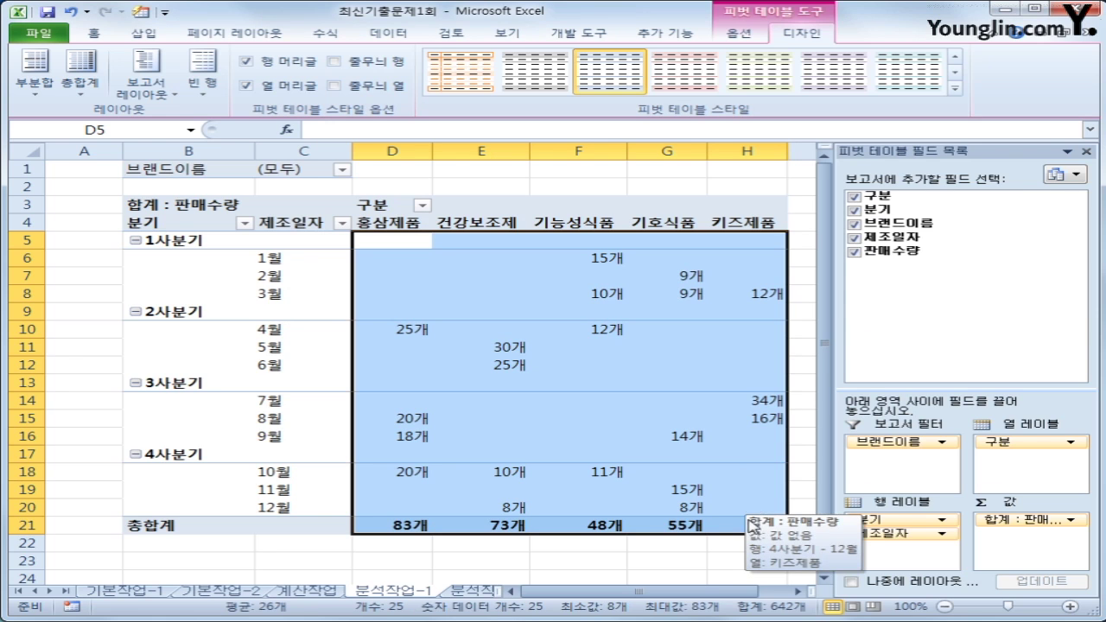
{"action": "left_click", "coordinate": [724, 511]}
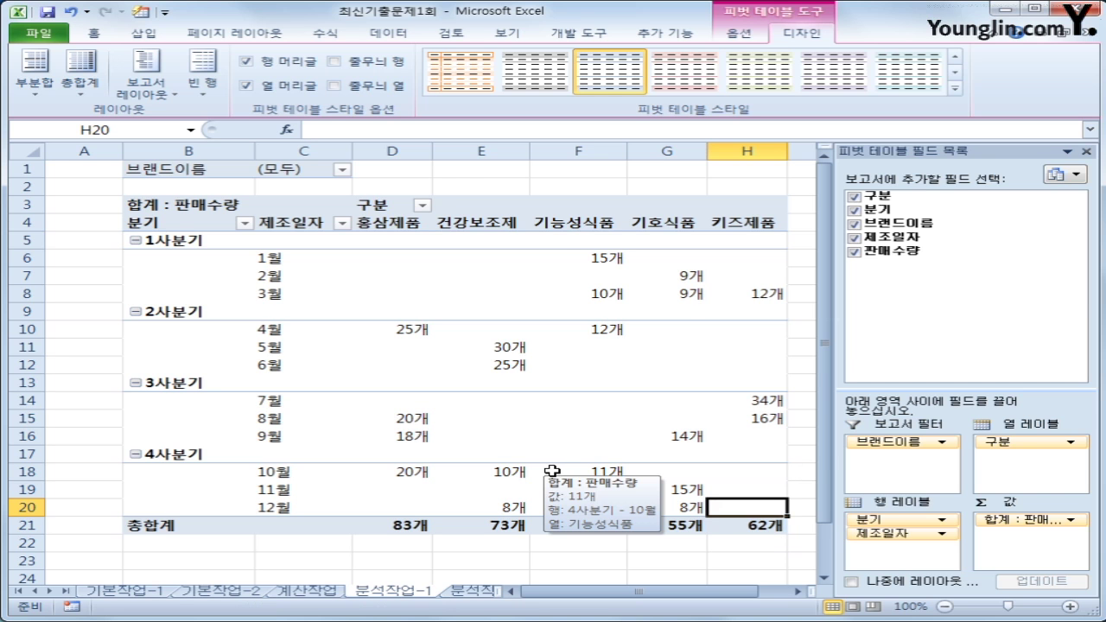
- On the 분석작업-2 sheet, select cell J7 and start recording a macro named 통합 in the current workbook
{"action": "left_click", "coordinate": [475, 591]}
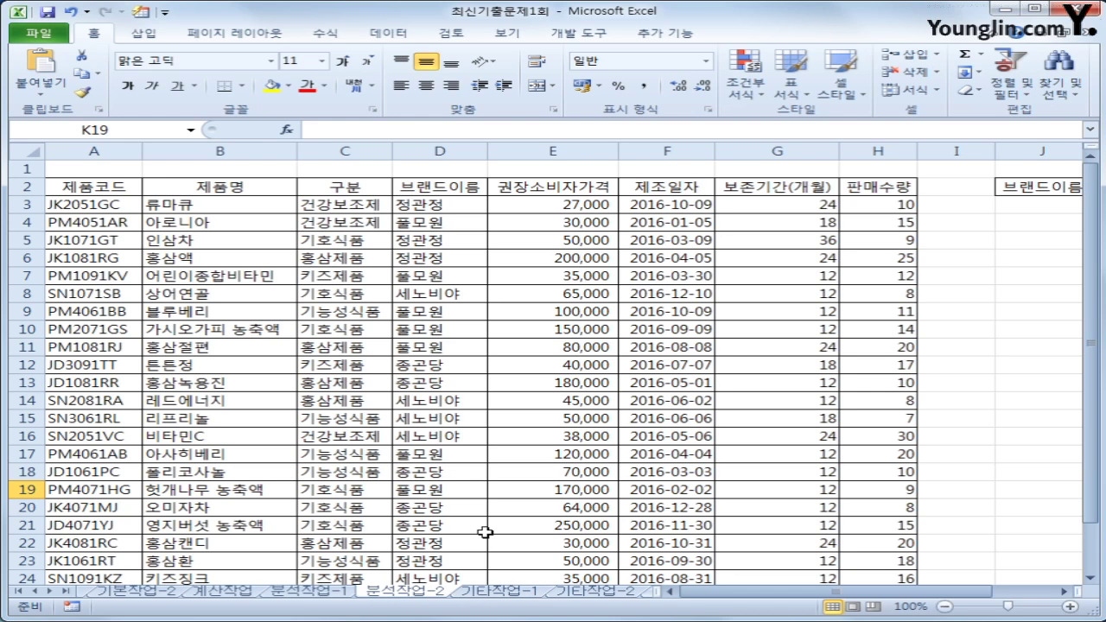
{"action": "left_click", "coordinate": [1014, 271]}
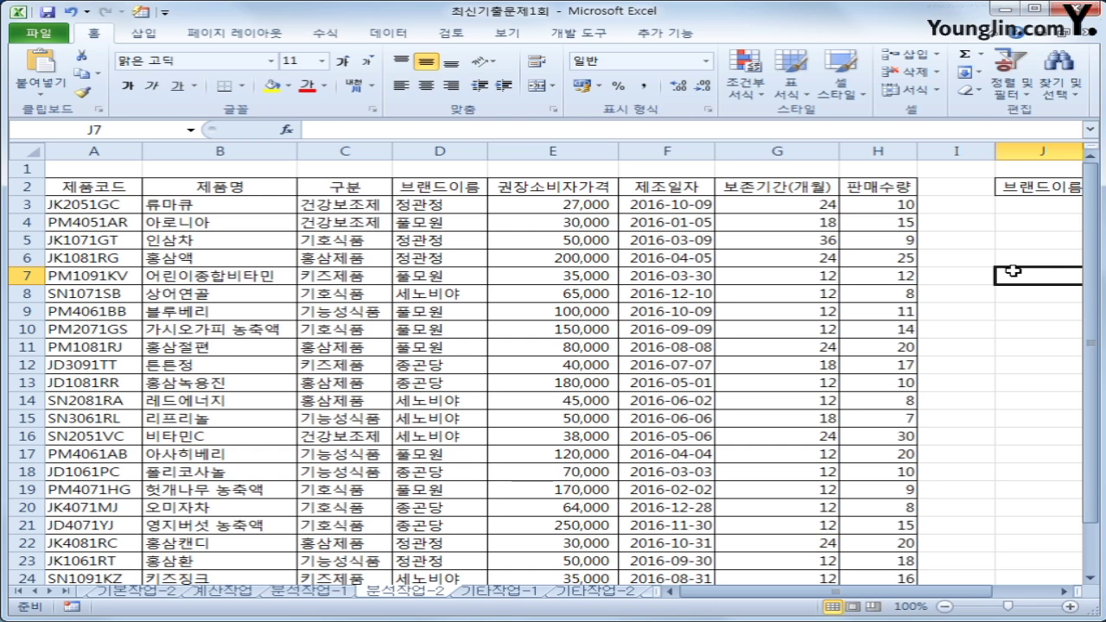
{"action": "left_click", "coordinate": [574, 36]}
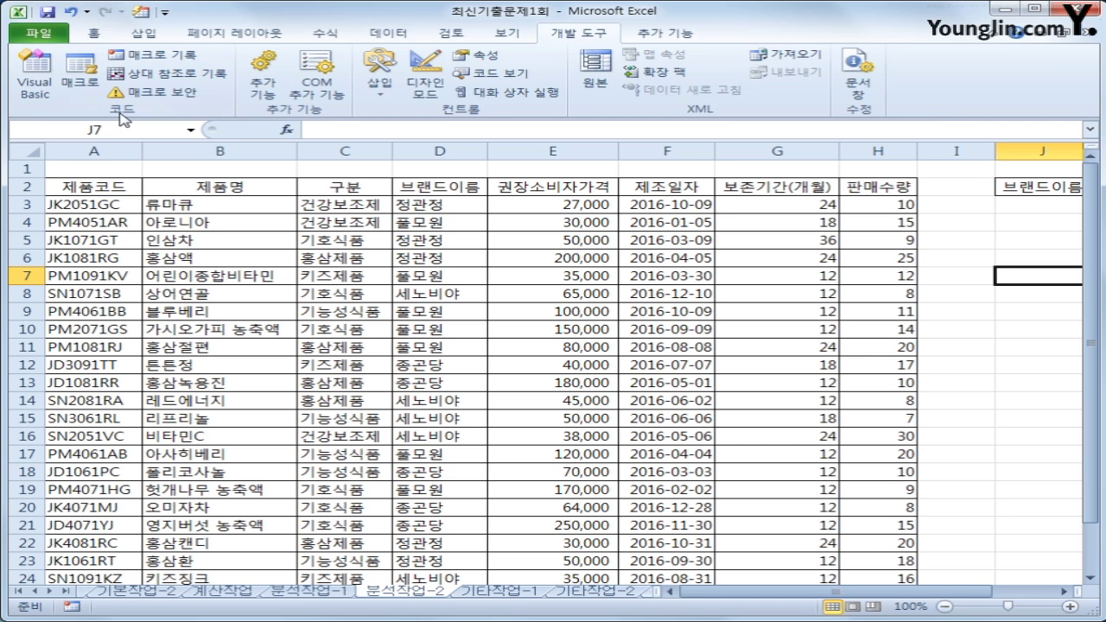
{"action": "left_click", "coordinate": [164, 54]}
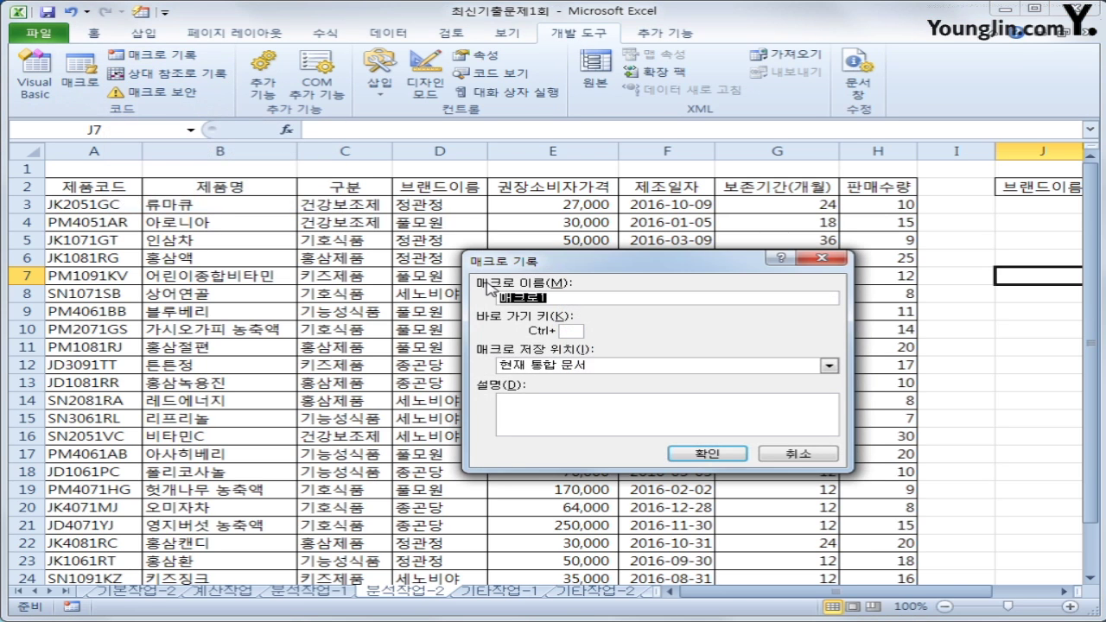
{"action": "key", "text": "BackSpace"}
{"action": "type", "text": "통합"}
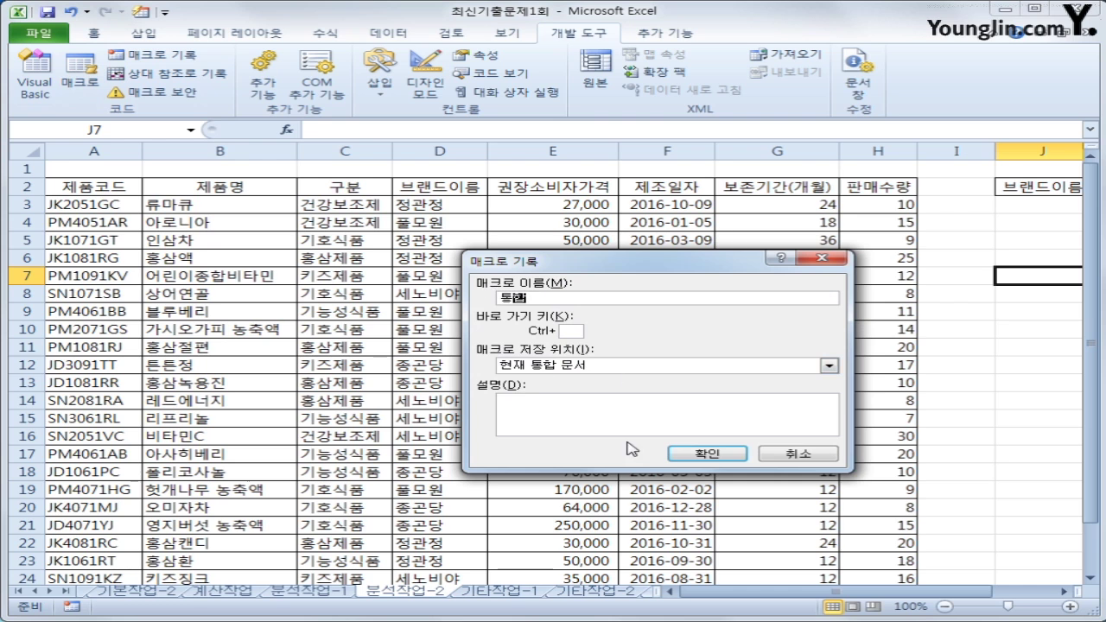
{"action": "left_click", "coordinate": [710, 455]}
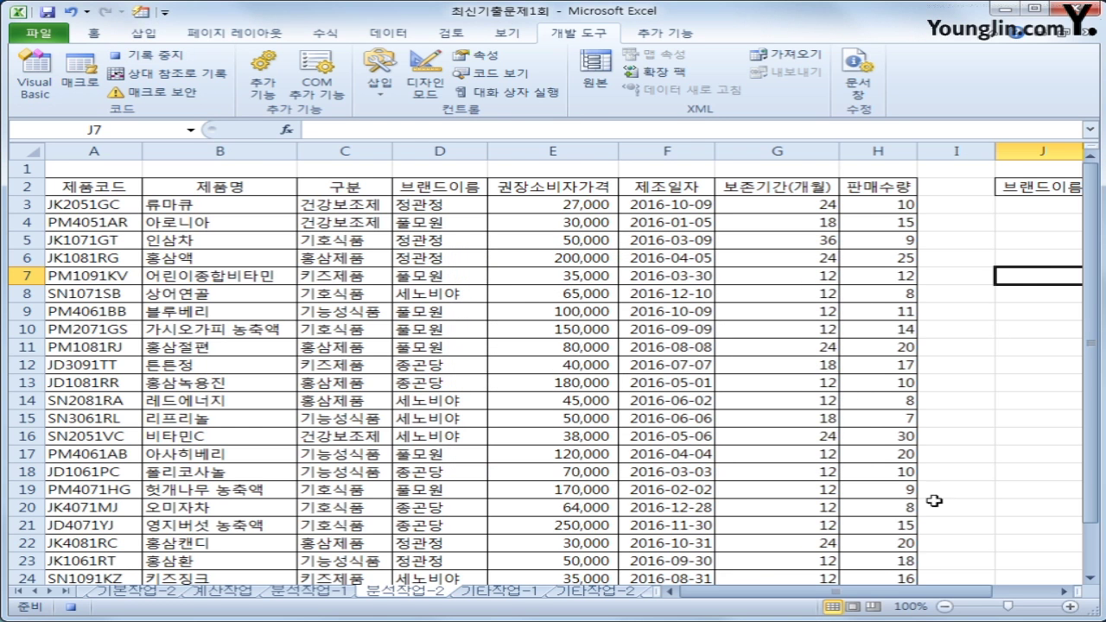
- Start a consolidation with the header cells J2:L2 as the destination and set its function to 평균
{"action": "left_click_drag", "start_coordinate": [907, 592], "coordinate": [961, 593]}
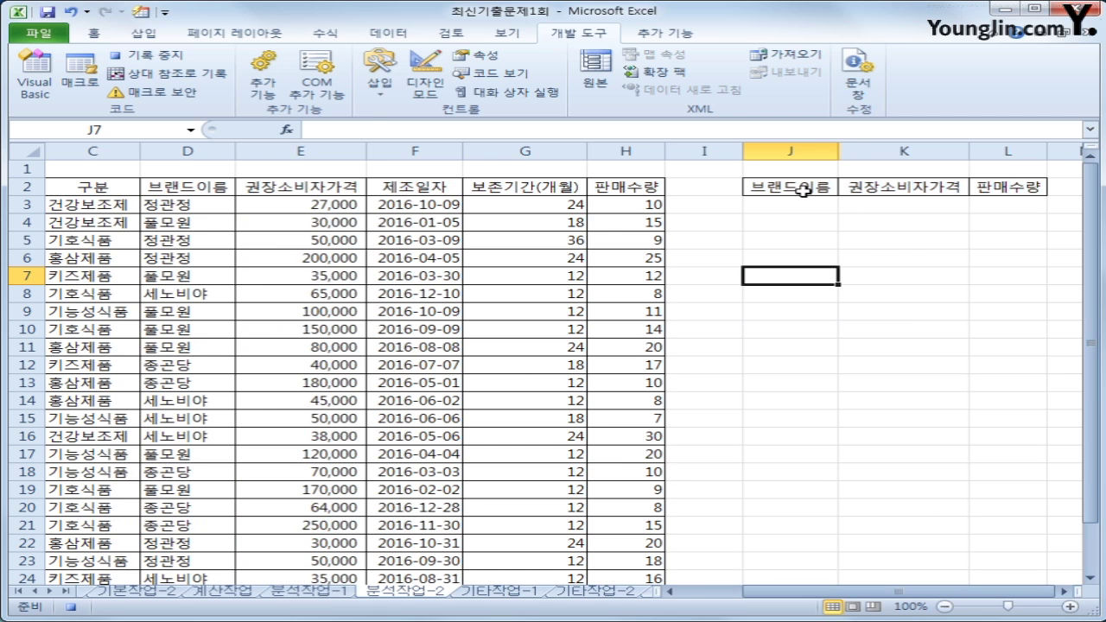
{"action": "left_click_drag", "start_coordinate": [804, 187], "coordinate": [985, 186]}
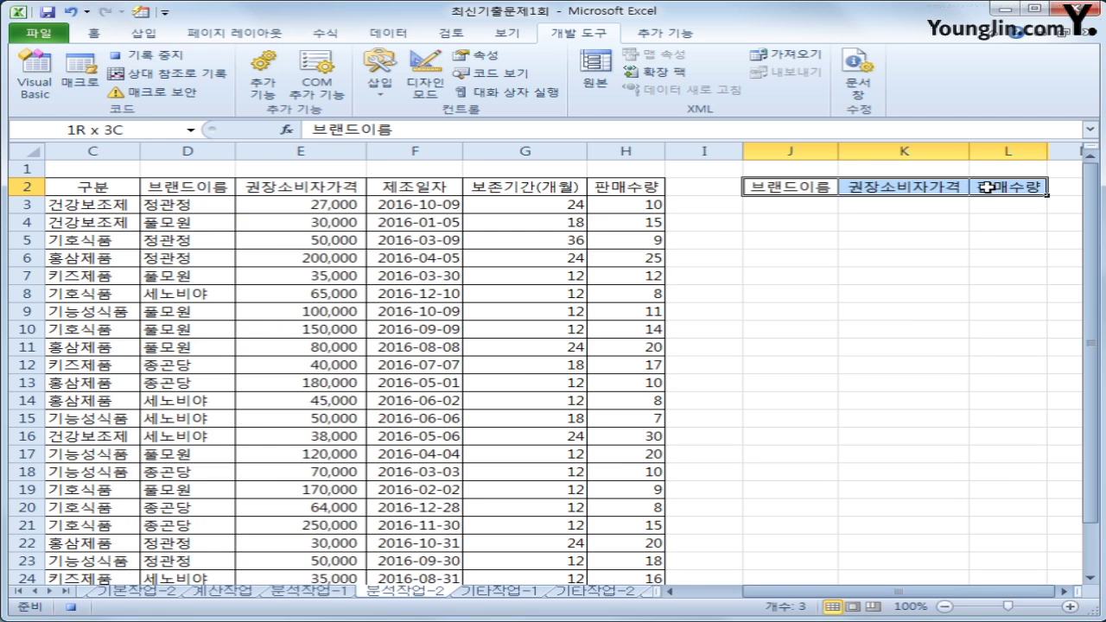
{"action": "left_click_drag", "start_coordinate": [985, 187], "coordinate": [985, 187]}
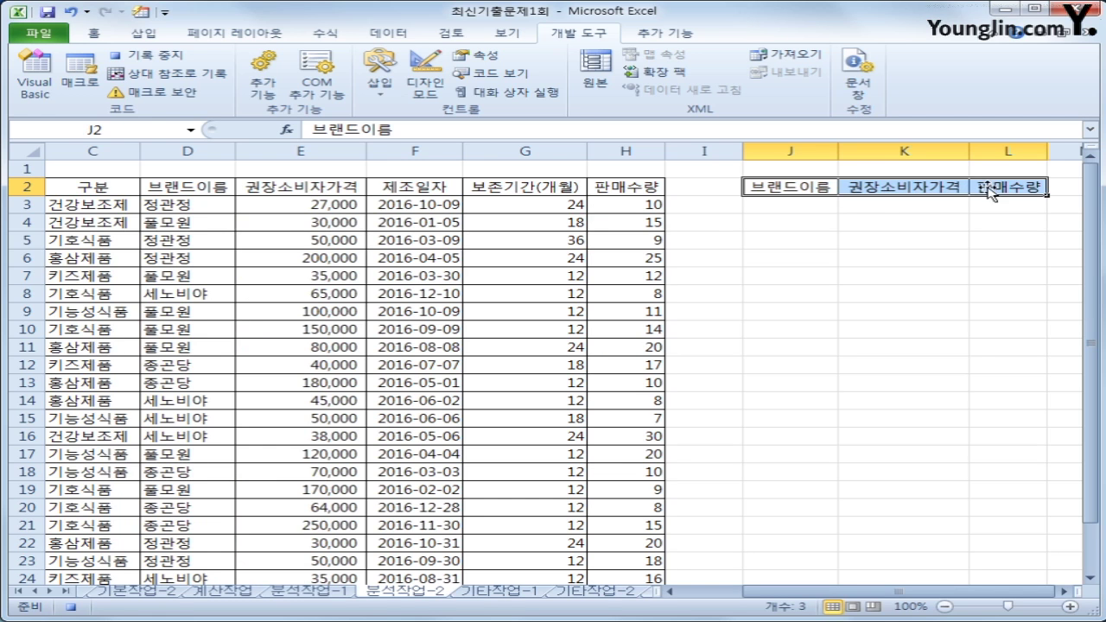
{"action": "left_click", "coordinate": [386, 33]}
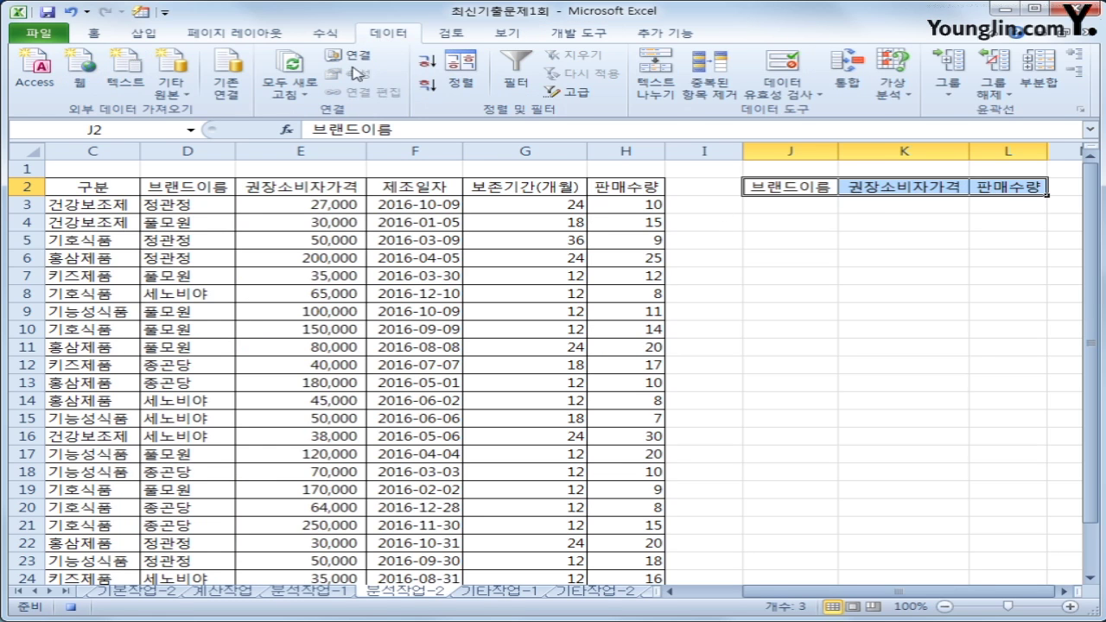
{"action": "left_click", "coordinate": [846, 77]}
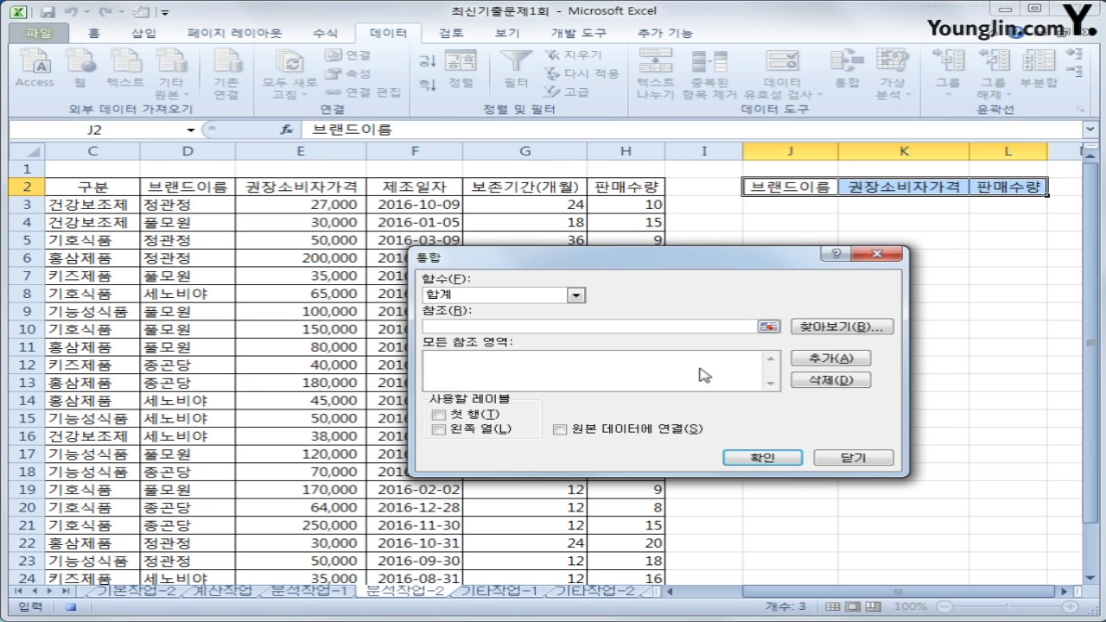
{"action": "left_click", "coordinate": [574, 296]}
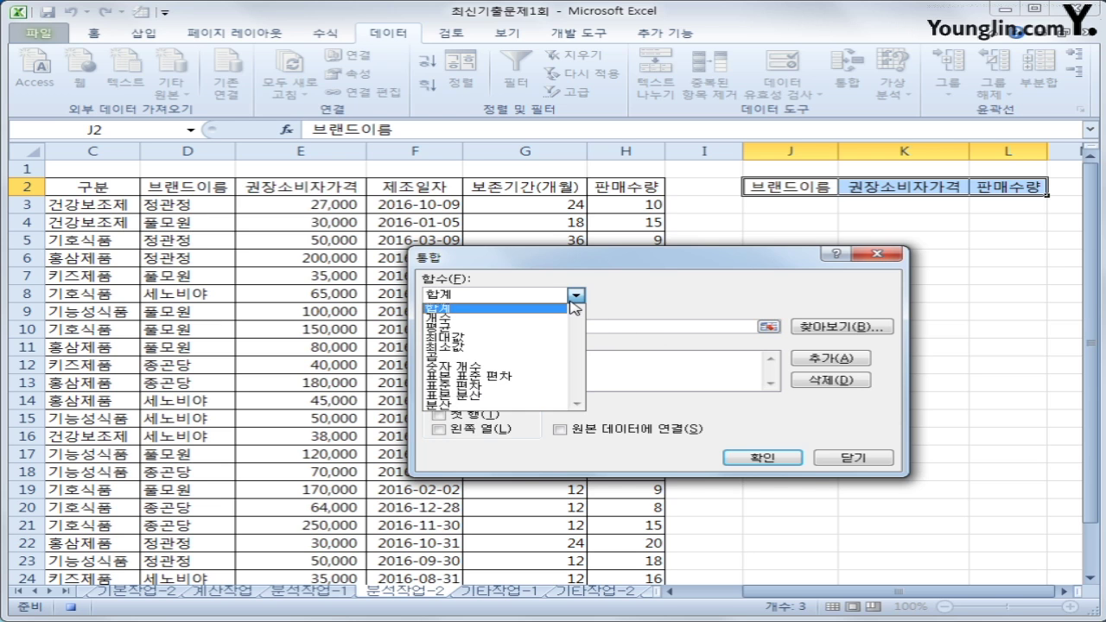
{"action": "left_click", "coordinate": [542, 327]}
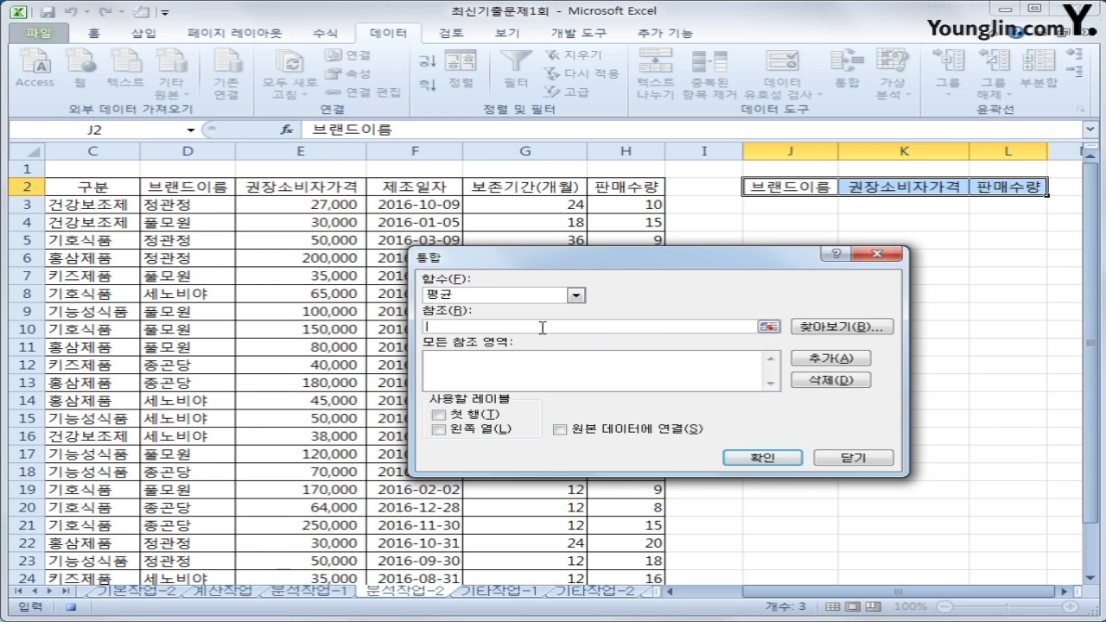
- Add the source range D2:H26 of 분석작업-2 to the consolidation's references
{"action": "left_click_drag", "start_coordinate": [818, 591], "coordinate": [756, 581]}
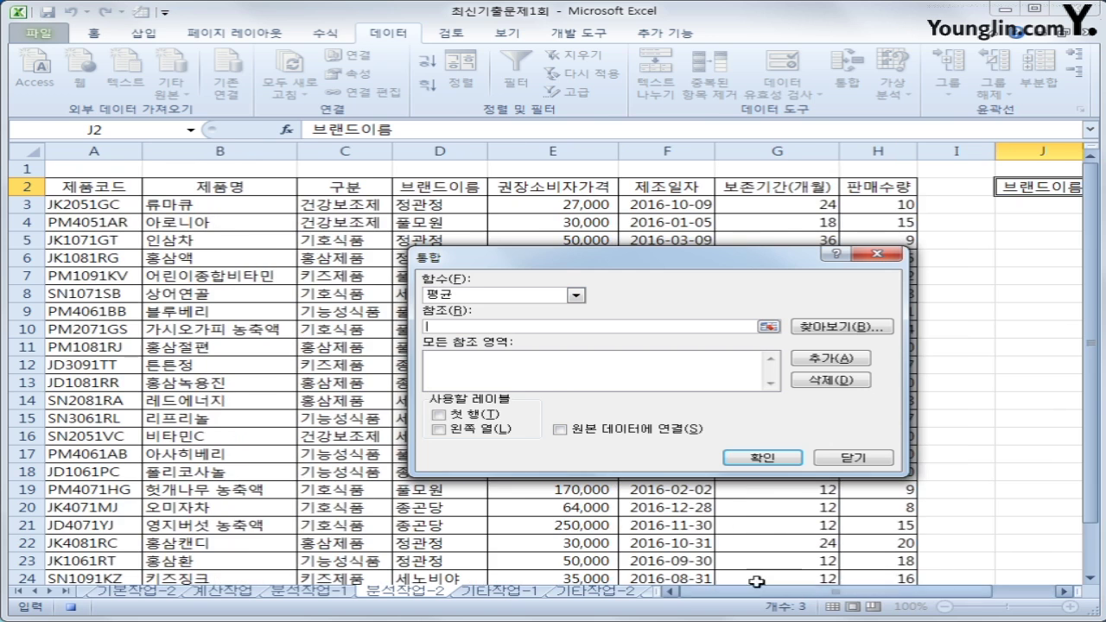
{"action": "scroll", "coordinate": [527, 521], "scroll_direction": "down", "scroll_amount": 4}
{"action": "scroll", "coordinate": [537, 522], "scroll_direction": "up", "scroll_amount": 4}
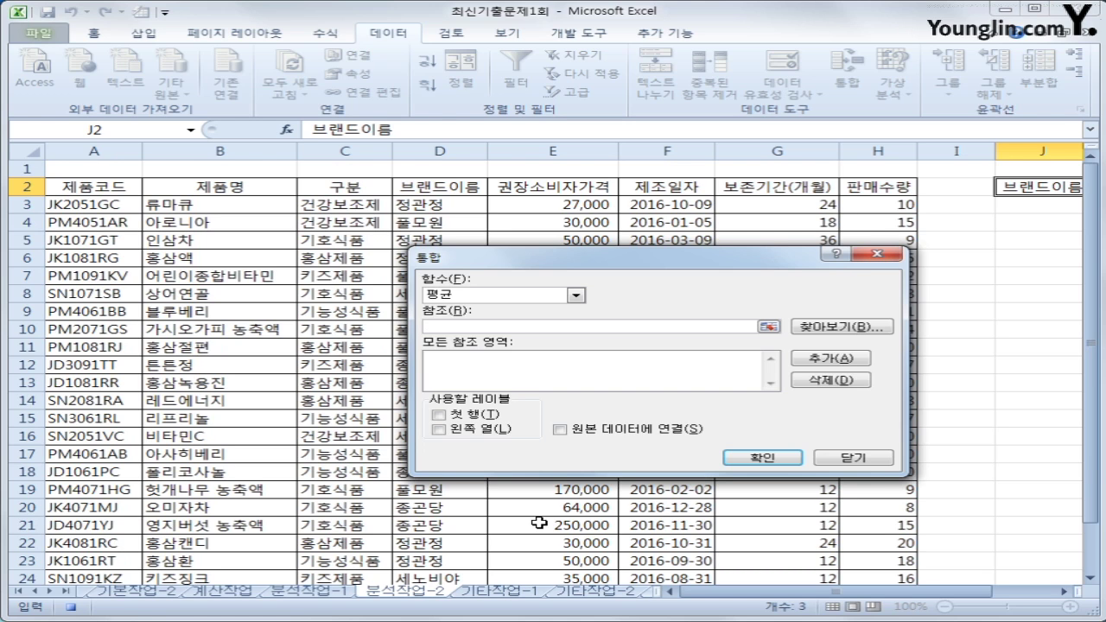
{"action": "left_click", "coordinate": [454, 184]}
{"action": "left_click_drag", "start_coordinate": [453, 185], "coordinate": [858, 559]}
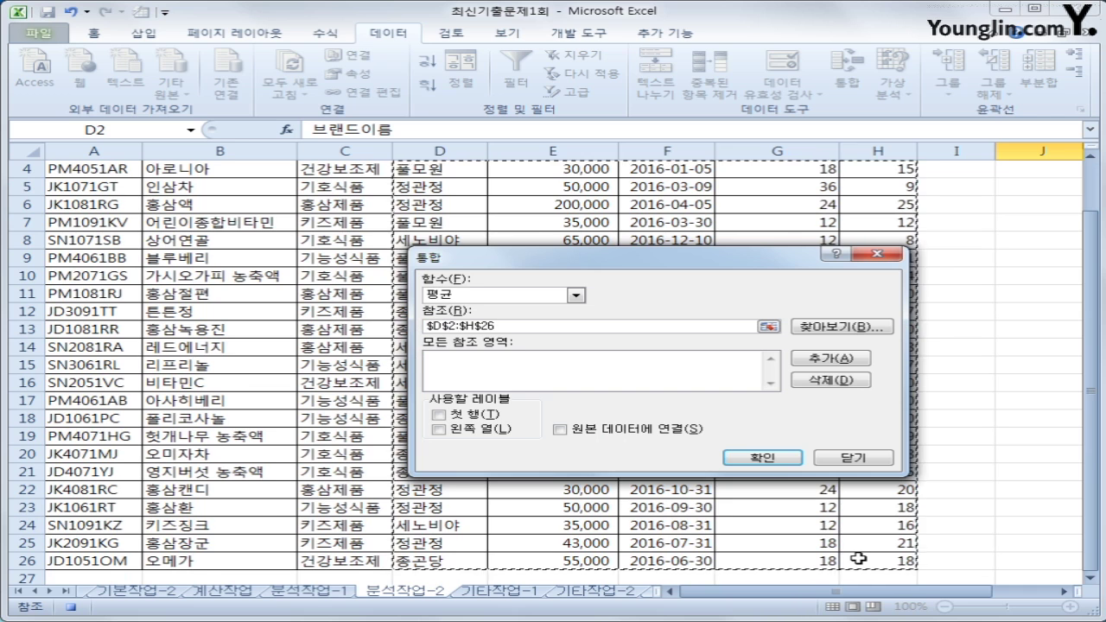
{"action": "left_click", "coordinate": [829, 357]}
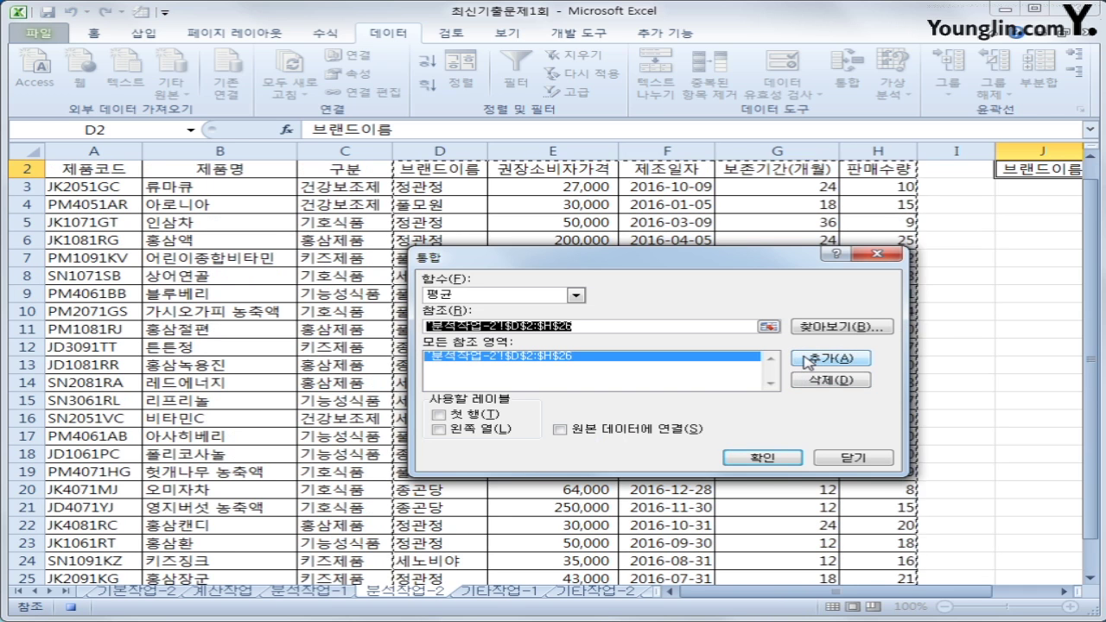
- Use both the first row and the left column as labels and run the consolidation
{"action": "left_click", "coordinate": [477, 416]}
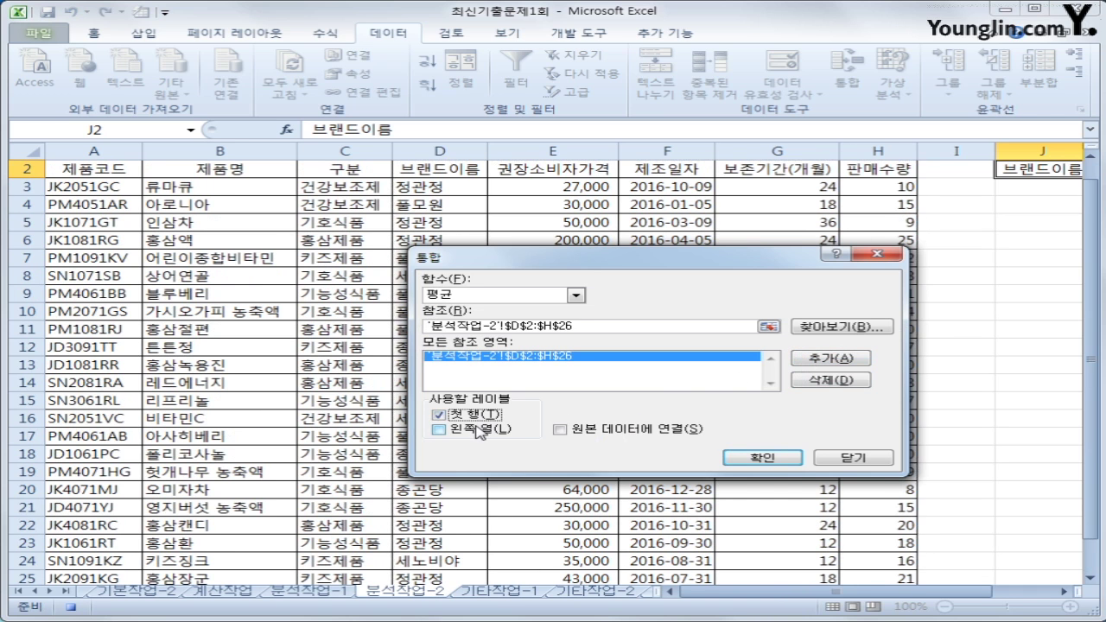
{"action": "left_click", "coordinate": [479, 429]}
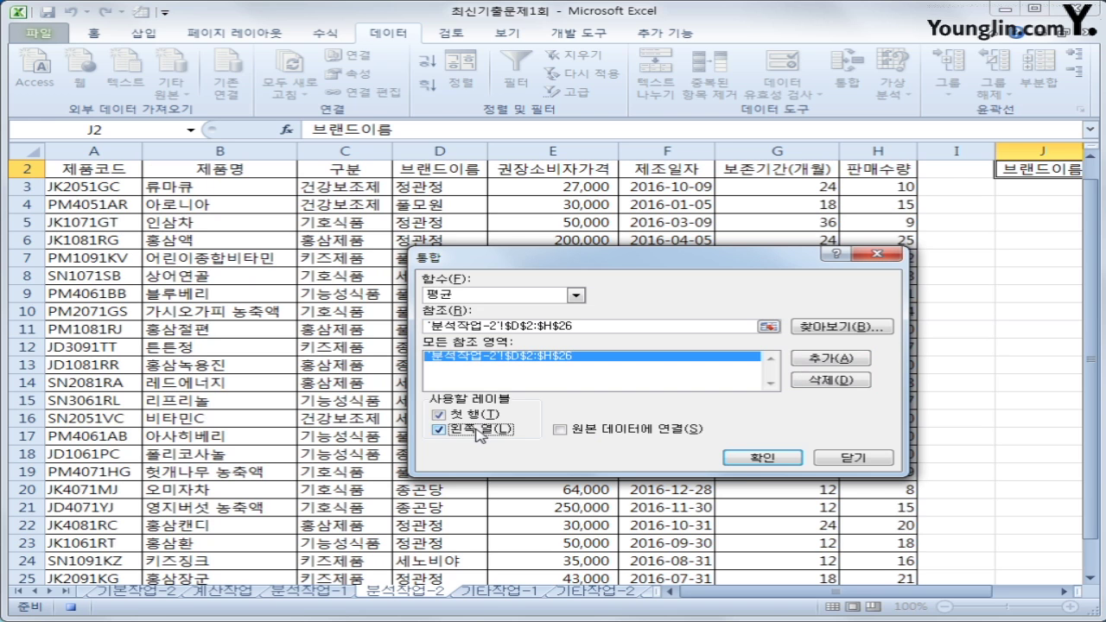
{"action": "left_click", "coordinate": [770, 463]}
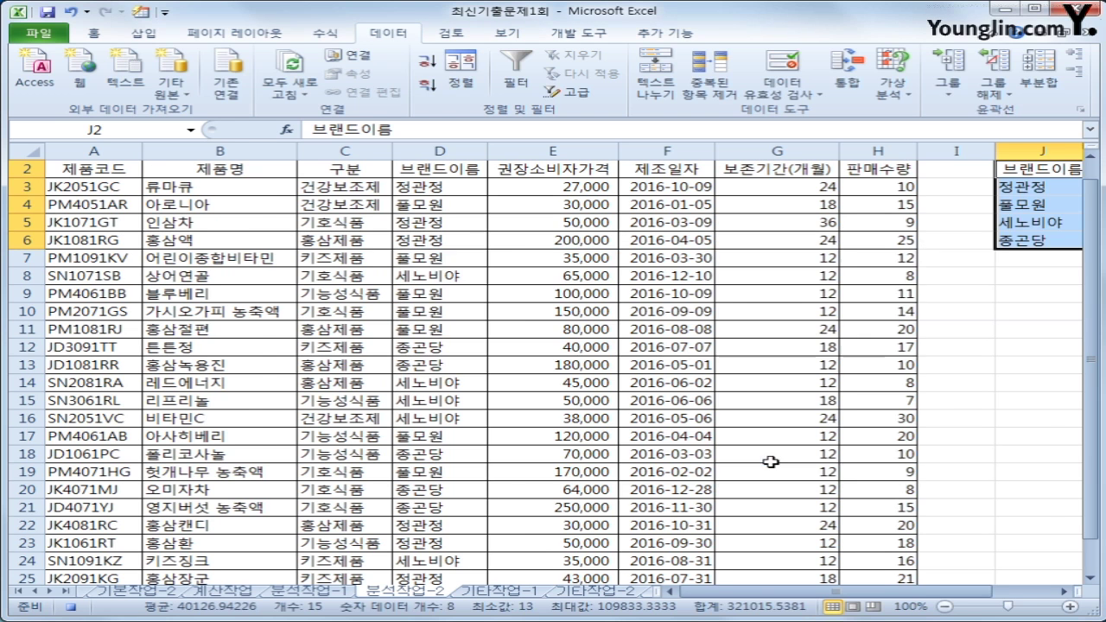
- Select cell L6 beside the consolidated results and stop recording the macro
{"action": "left_click_drag", "start_coordinate": [938, 590], "coordinate": [1007, 603]}
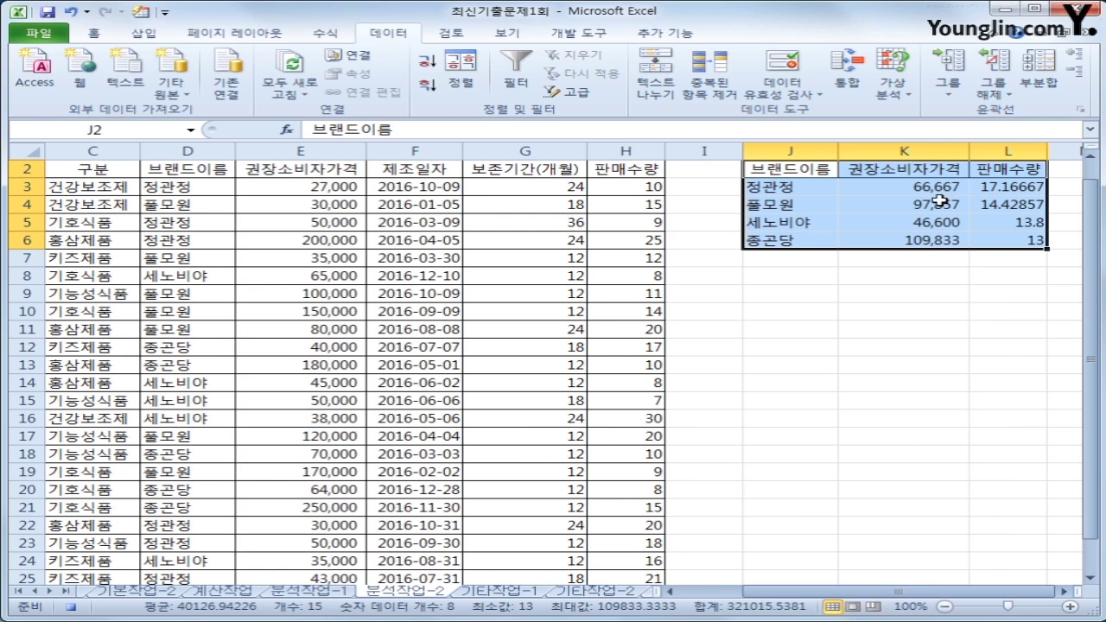
{"action": "left_click", "coordinate": [1000, 241]}
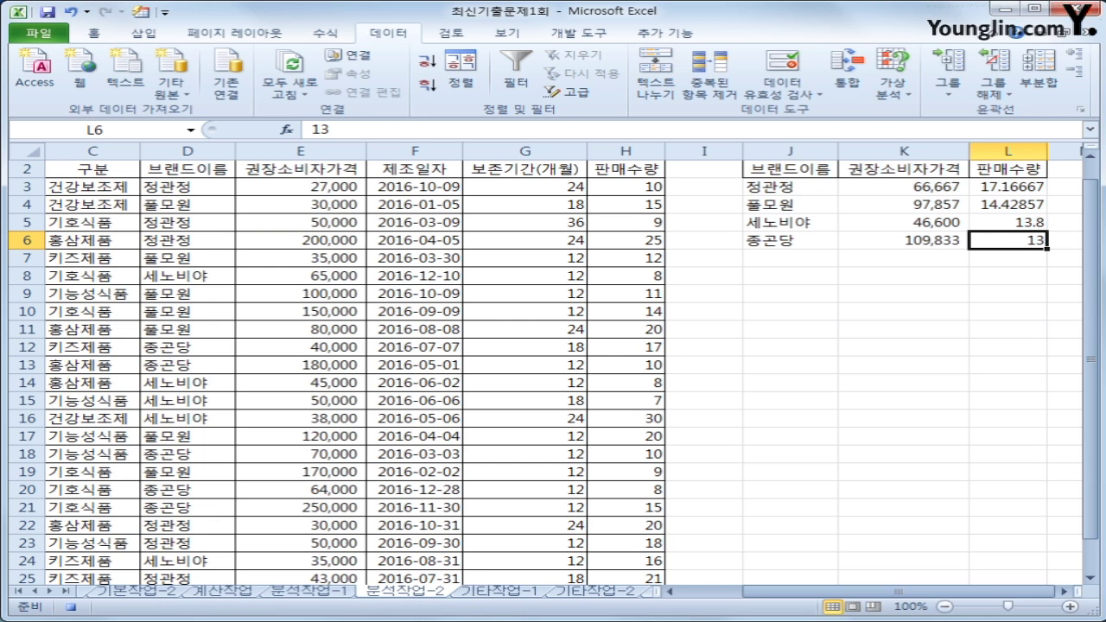
{"action": "left_click", "coordinate": [570, 33]}
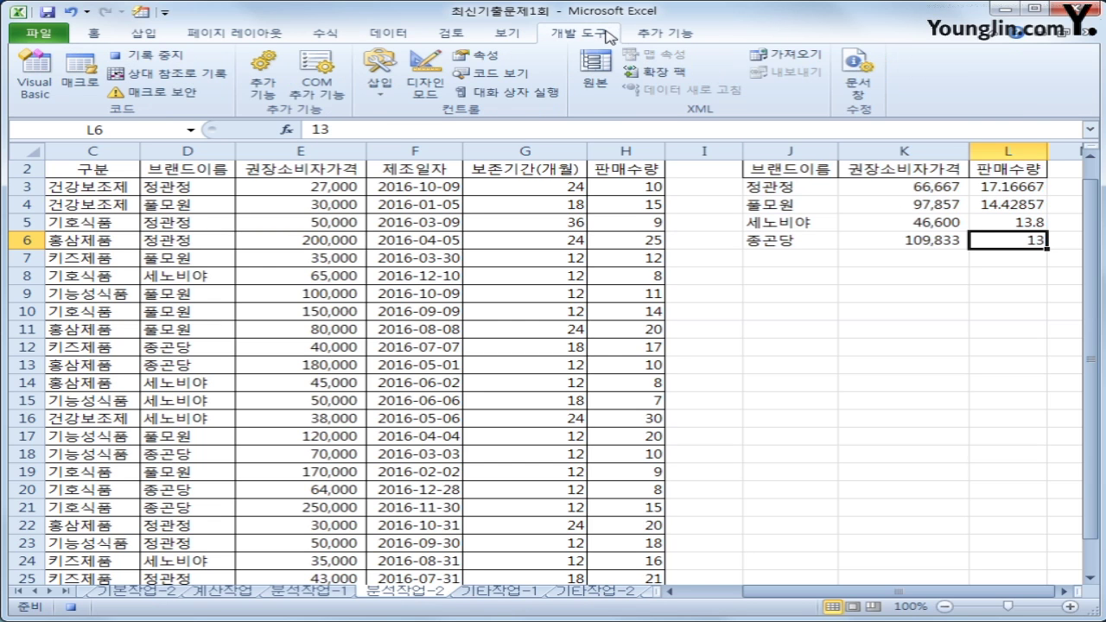
{"action": "left_click", "coordinate": [148, 54]}
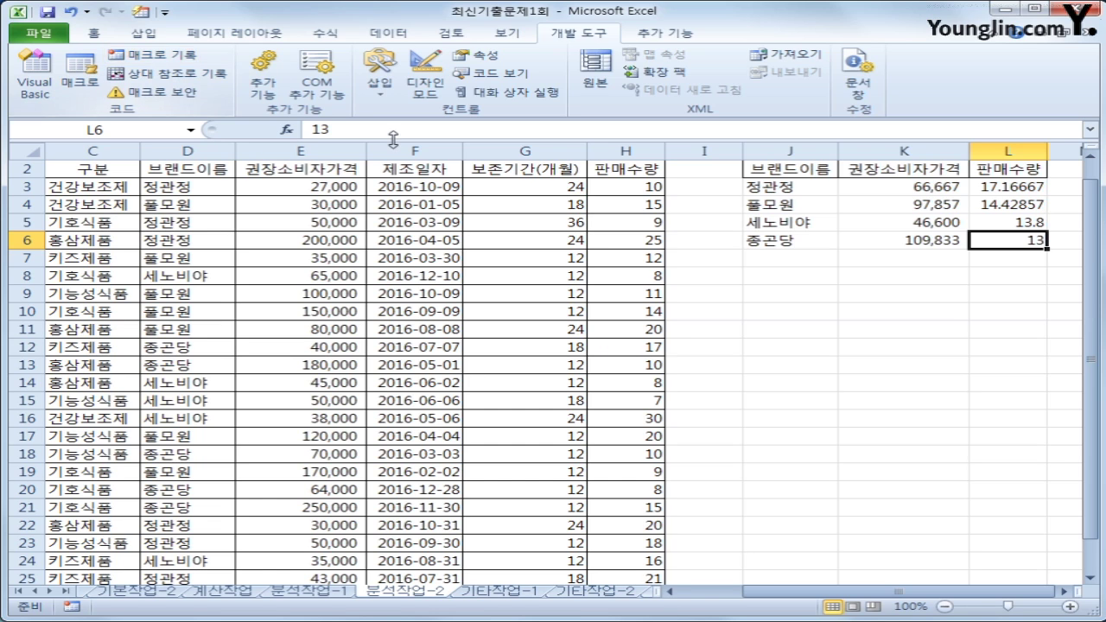
- Draw a form-control button over J10:K11 and assign the 통합 macro to it
{"action": "left_click", "coordinate": [375, 97]}
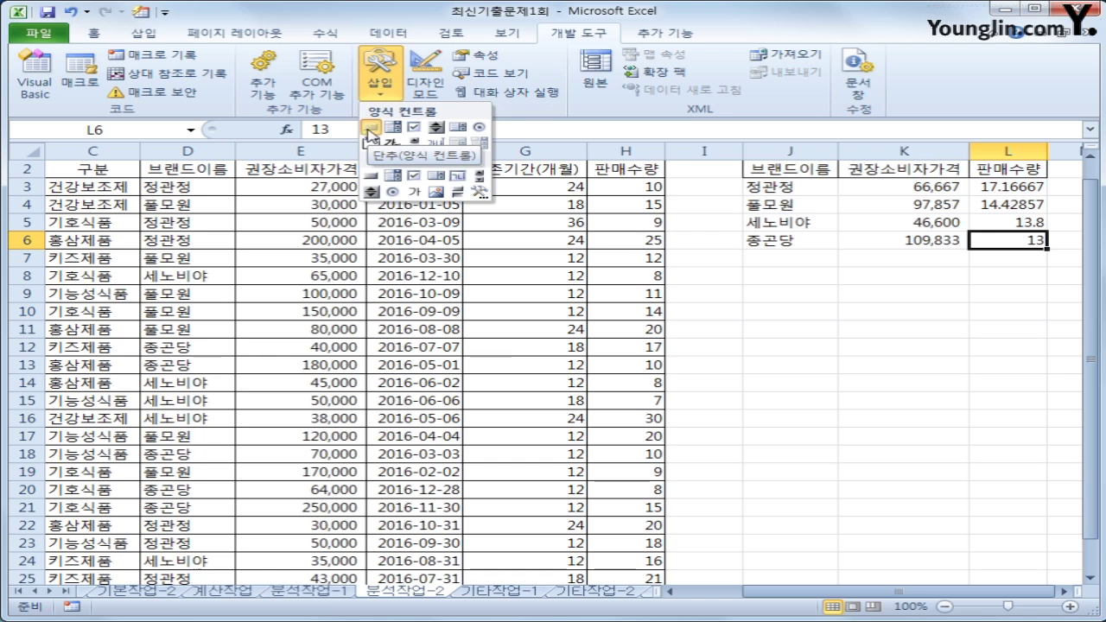
{"action": "left_click", "coordinate": [370, 130]}
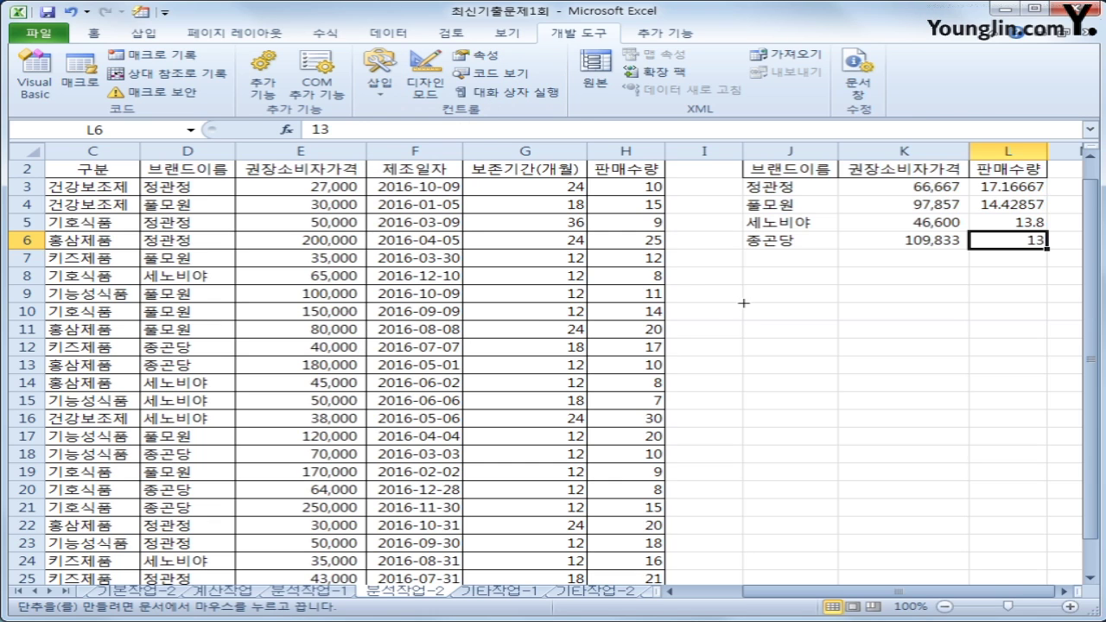
{"action": "left_click_drag", "start_coordinate": [744, 303], "coordinate": [969, 337]}
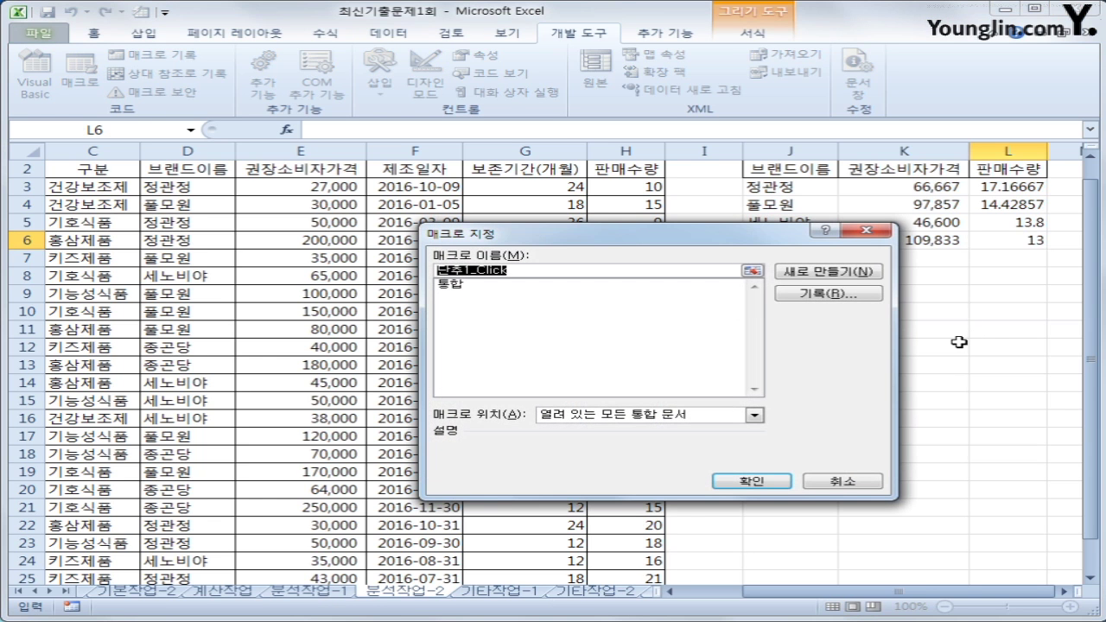
{"action": "left_click", "coordinate": [460, 286]}
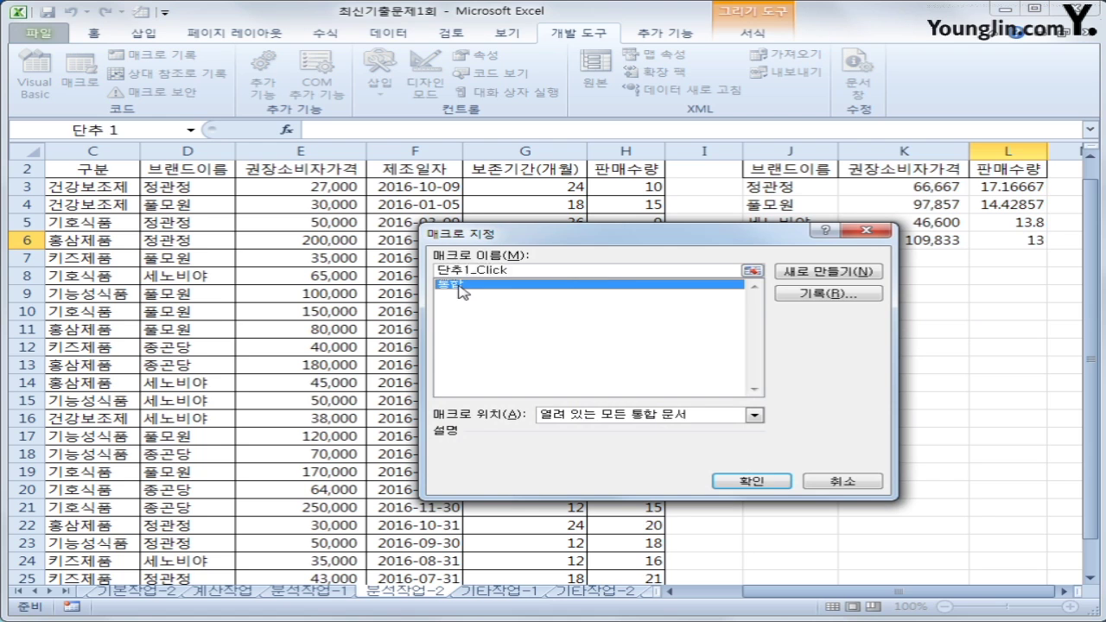
{"action": "left_click", "coordinate": [768, 481]}
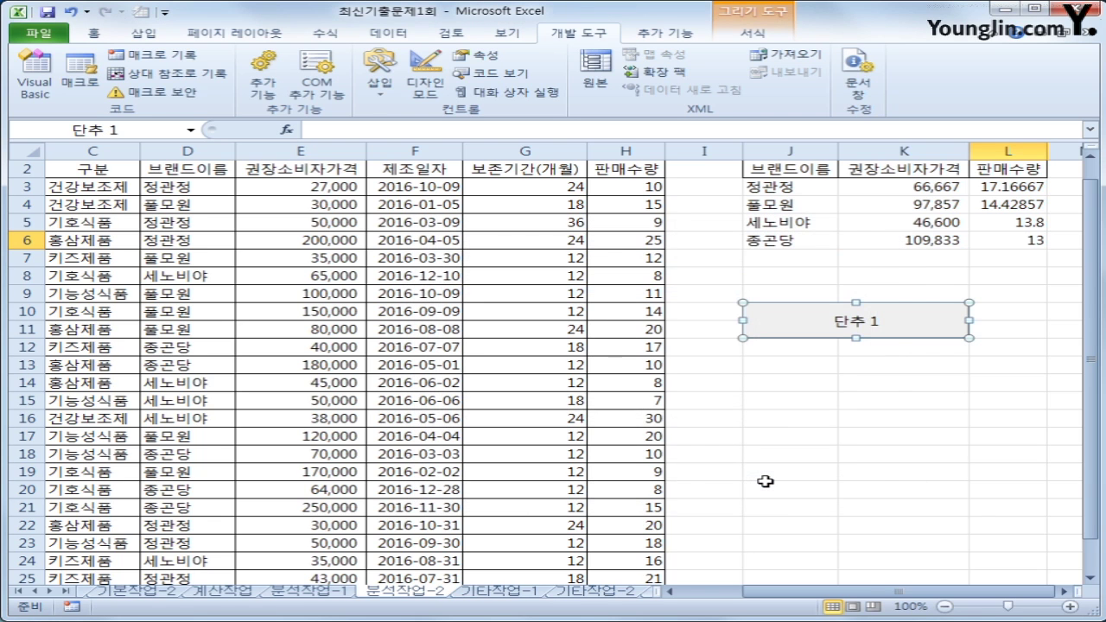
- Label the new button 통합 실행 and deselect it
{"action": "type", "text": "통하"}
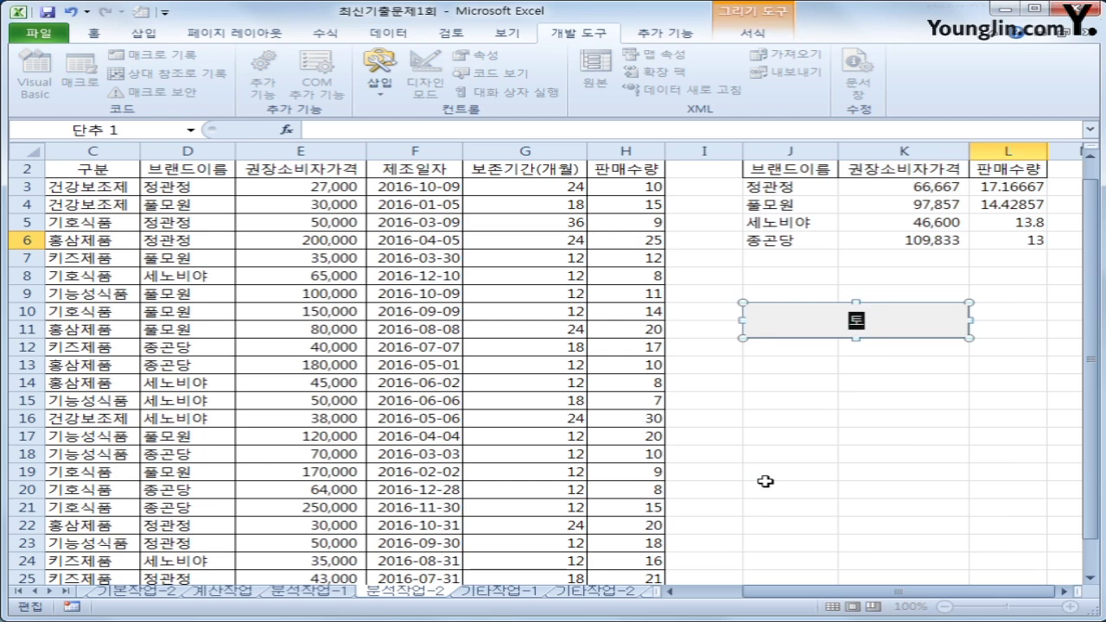
{"action": "type", "text": "ㅂ 실행"}
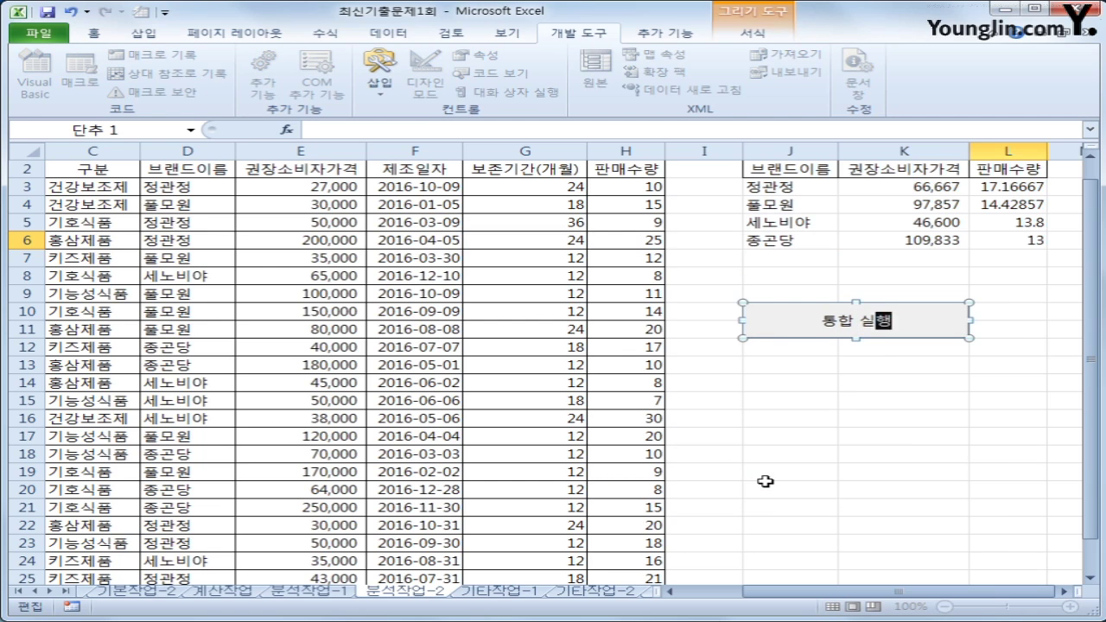
{"action": "left_click", "coordinate": [859, 450]}
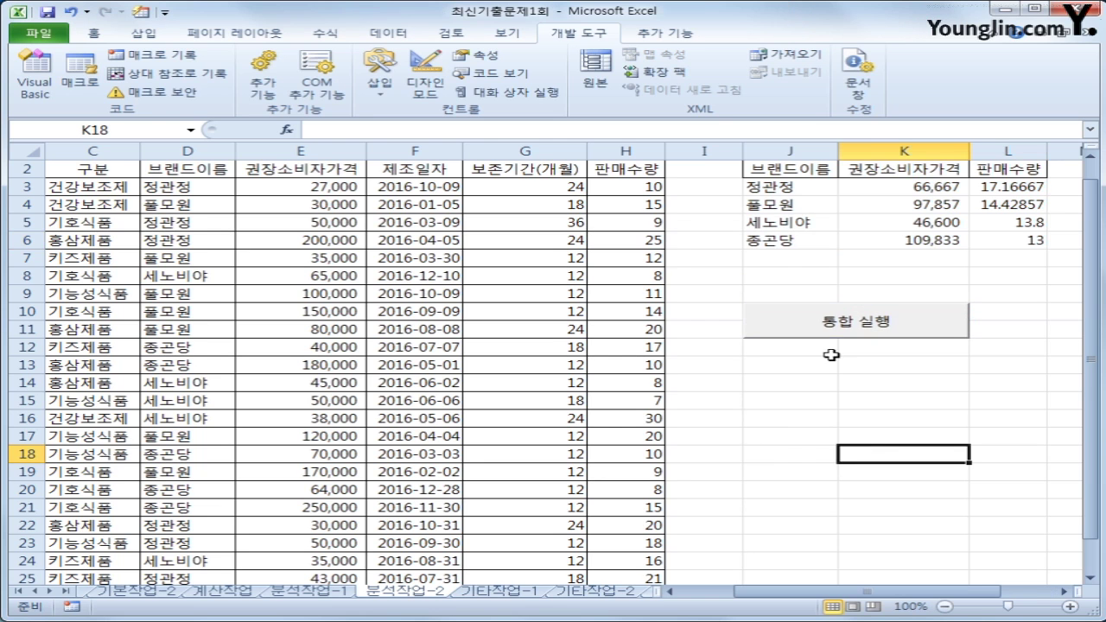
- Clear the consolidated results in J3:L6 and test the 통합 실행 button by regenerating them
{"action": "scroll", "coordinate": [832, 355], "scroll_direction": "up", "scroll_amount": 1}
{"action": "left_click_drag", "start_coordinate": [807, 209], "coordinate": [973, 262]}
{"action": "key", "text": "Delete"}
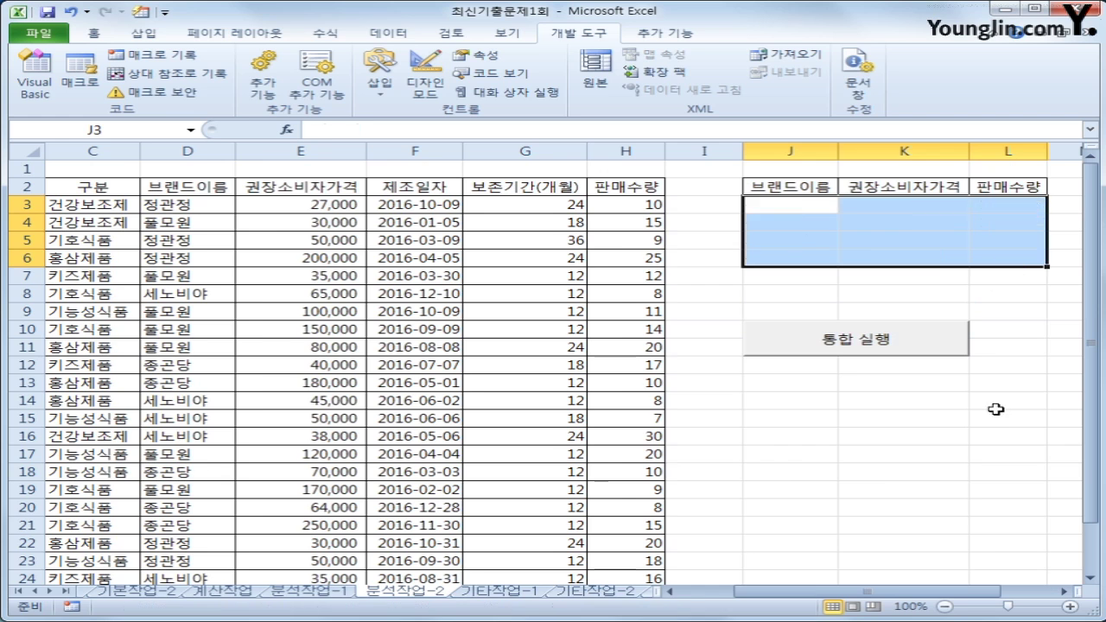
{"action": "left_click", "coordinate": [1007, 515]}
{"action": "left_click", "coordinate": [840, 350]}
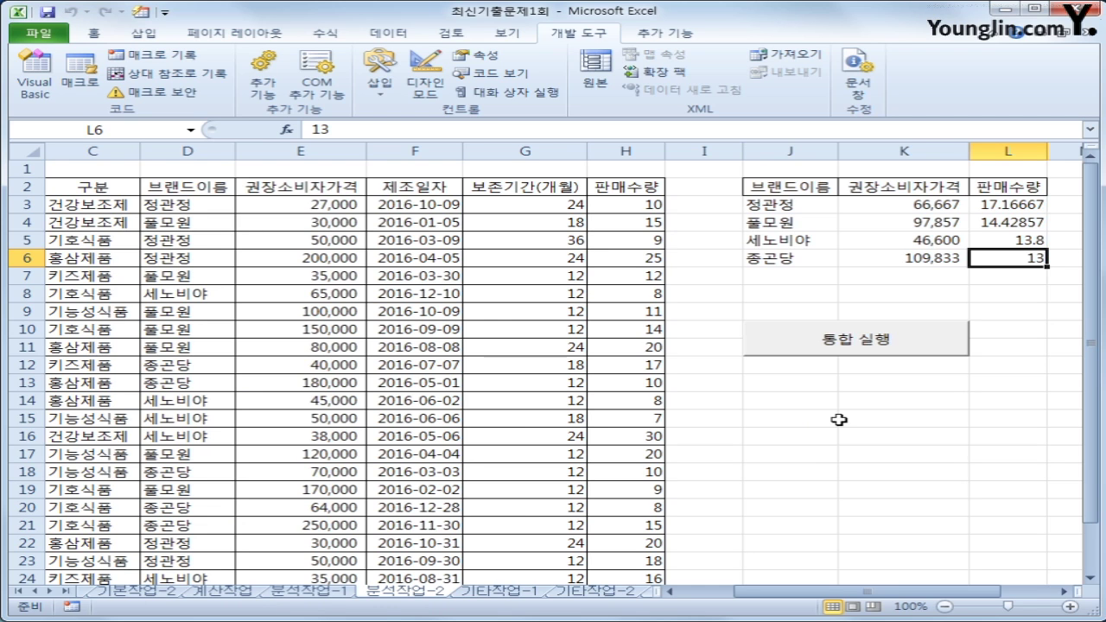
- On the 기타작업-1 sheet, change the chart's 판매비율 series to a line with markers
{"action": "left_click", "coordinate": [497, 591]}
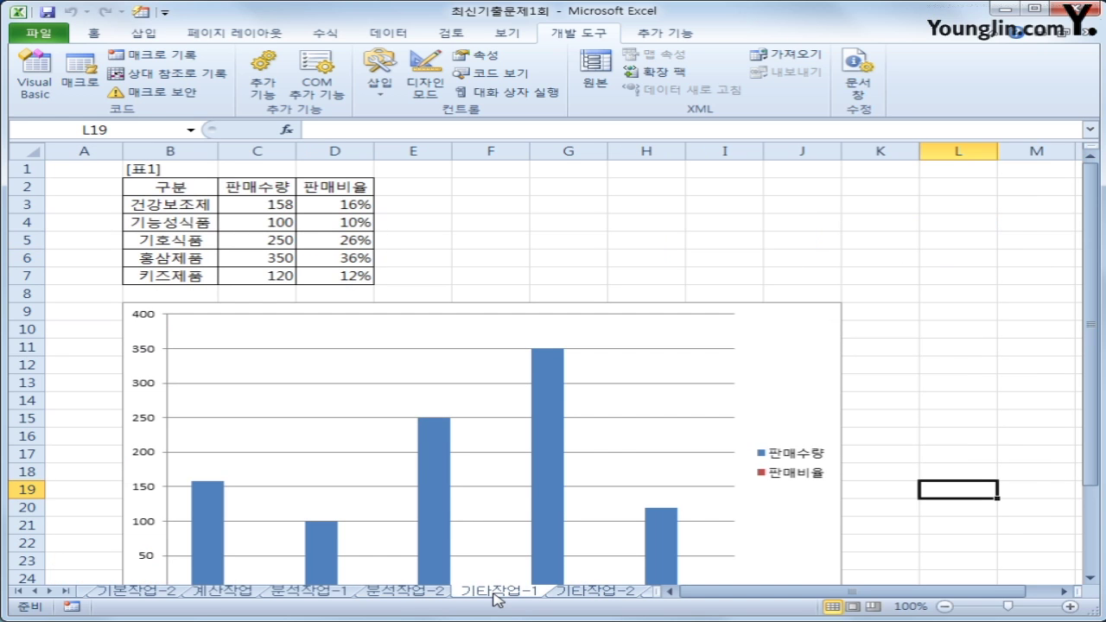
{"action": "scroll", "coordinate": [652, 324], "scroll_direction": "down", "scroll_amount": 2}
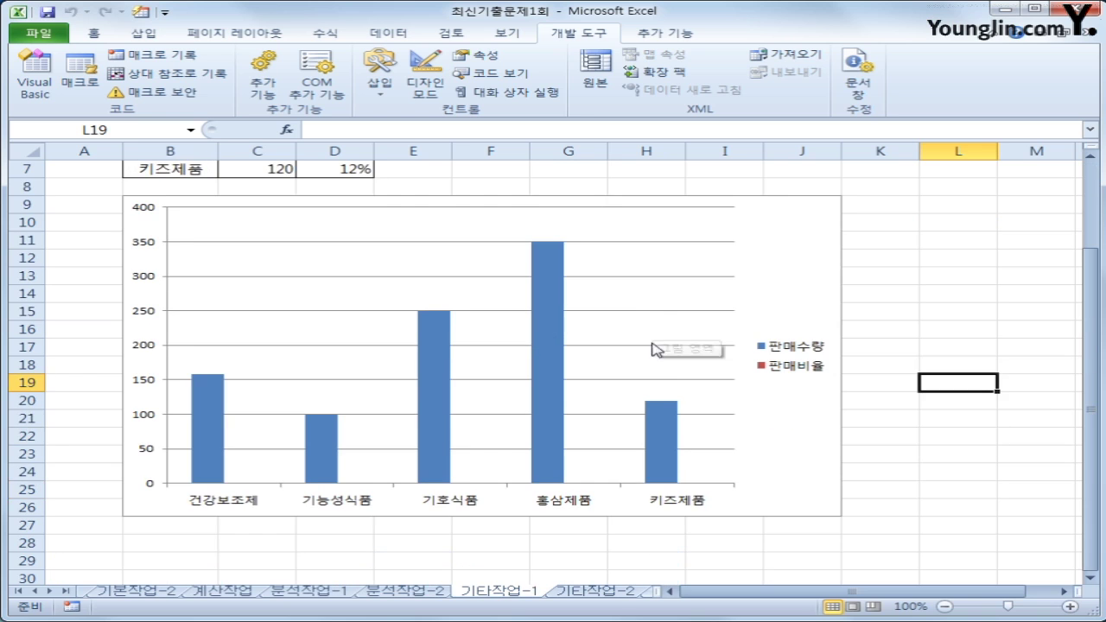
{"action": "left_click", "coordinate": [786, 300]}
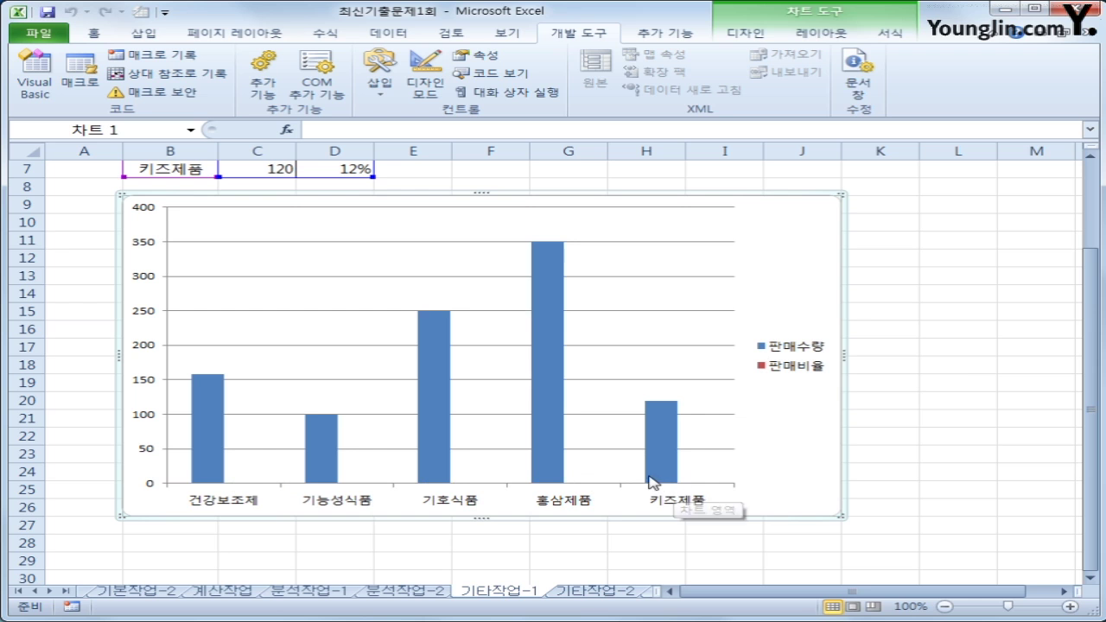
{"action": "left_click", "coordinate": [745, 33]}
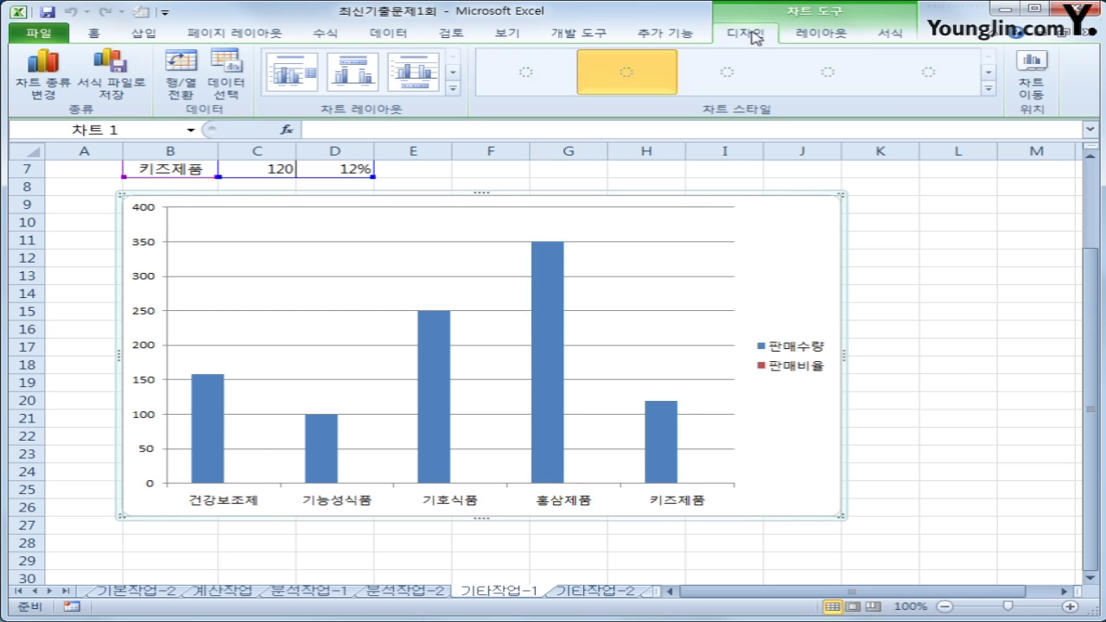
{"action": "left_click", "coordinate": [821, 37]}
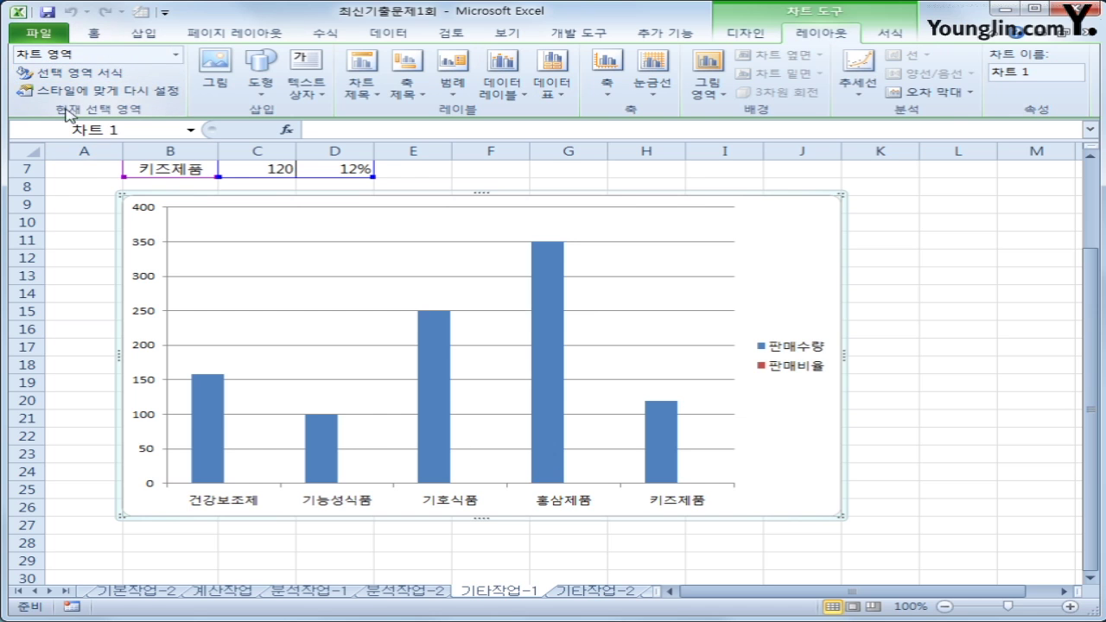
{"action": "left_click", "coordinate": [175, 54]}
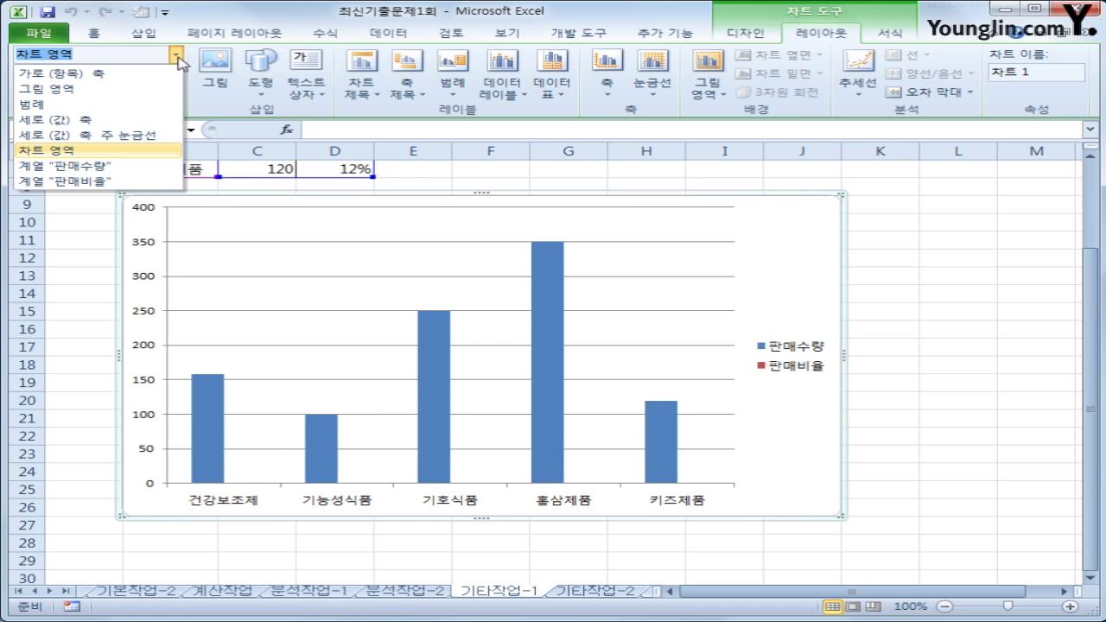
{"action": "left_click", "coordinate": [113, 181]}
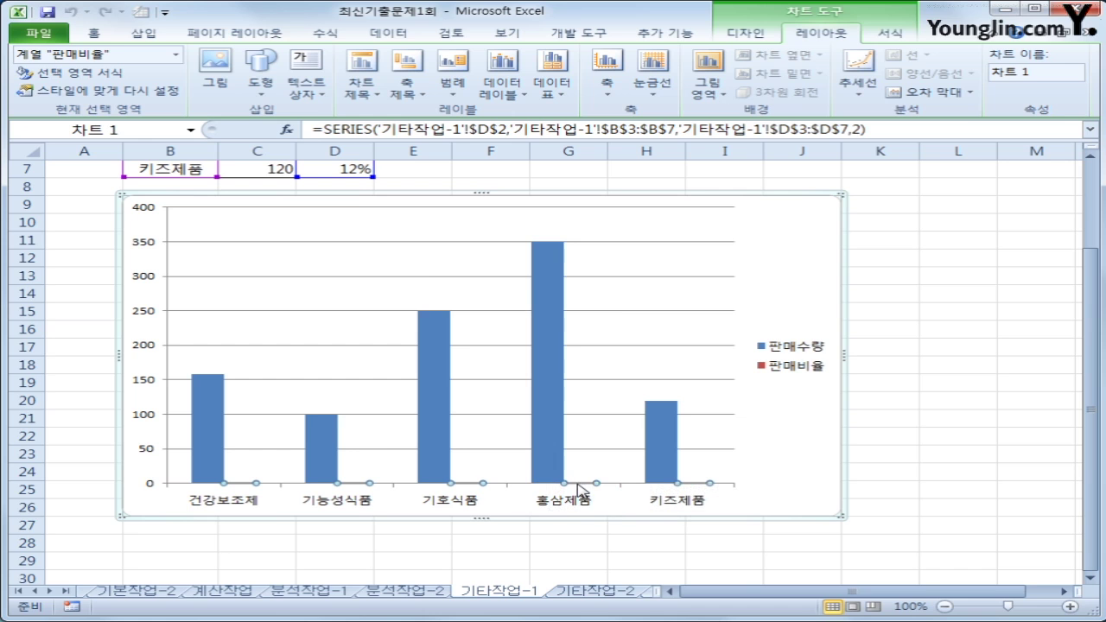
{"action": "right_click", "coordinate": [580, 487]}
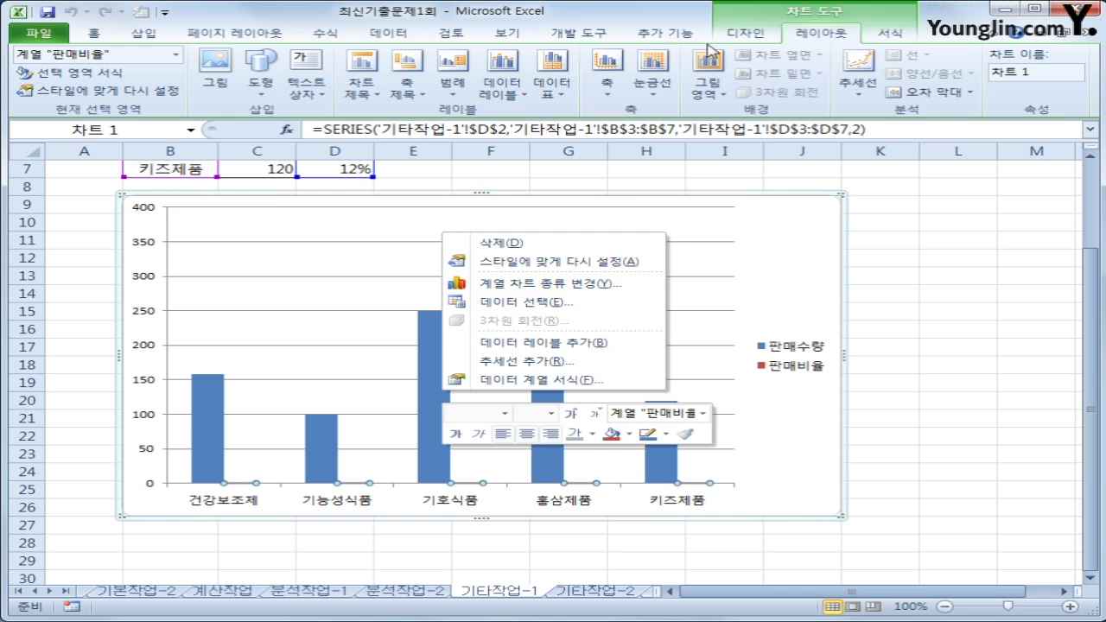
{"action": "left_click", "coordinate": [733, 34]}
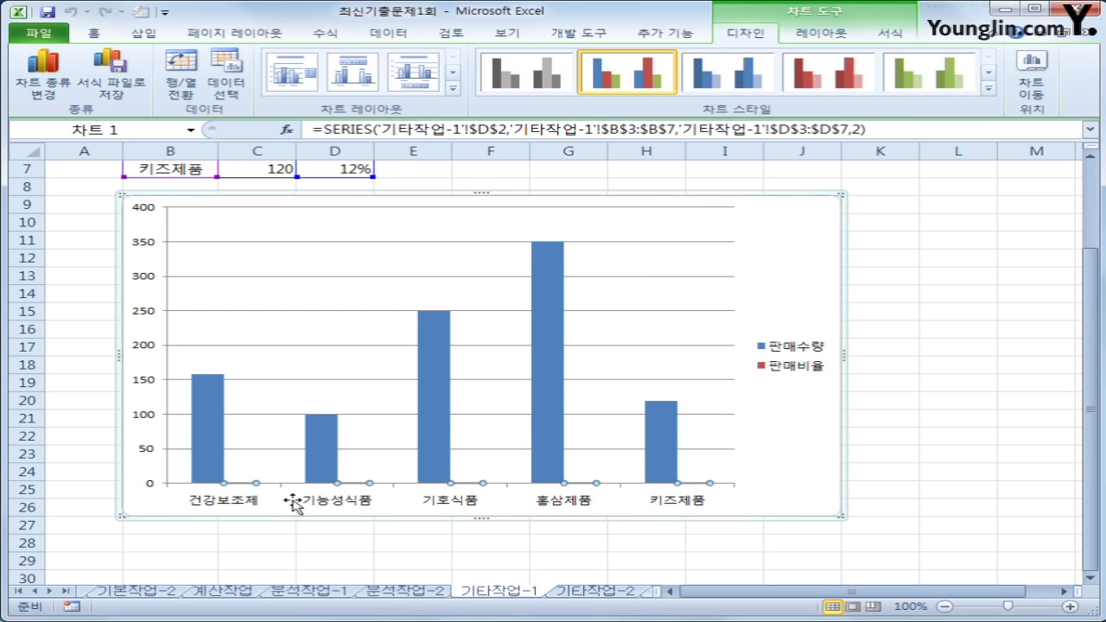
{"action": "left_click", "coordinate": [39, 95]}
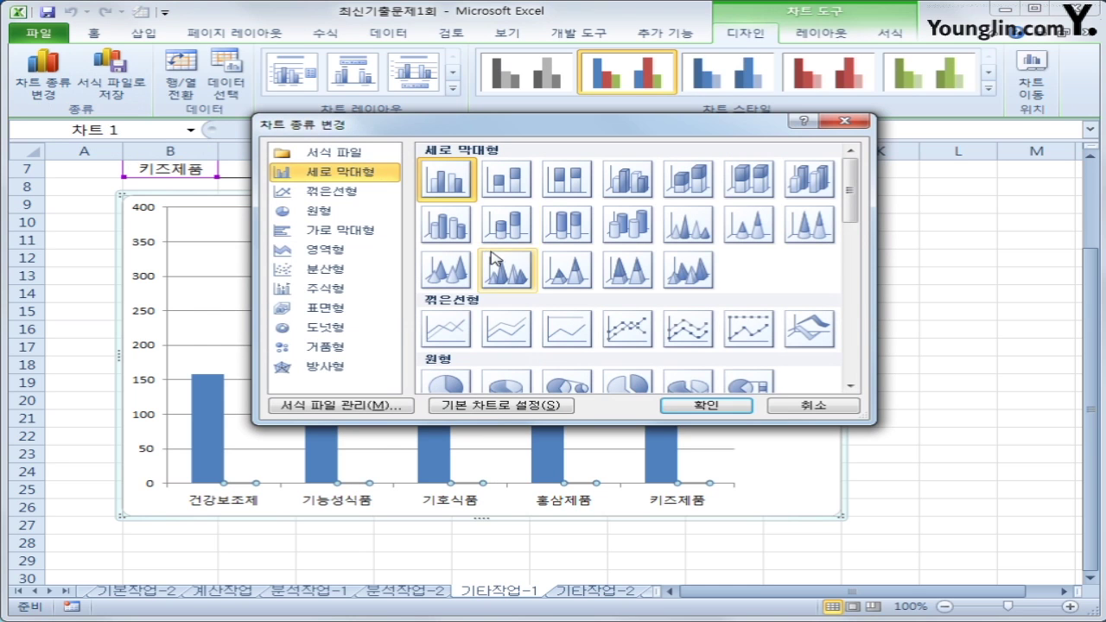
{"action": "left_click", "coordinate": [626, 331]}
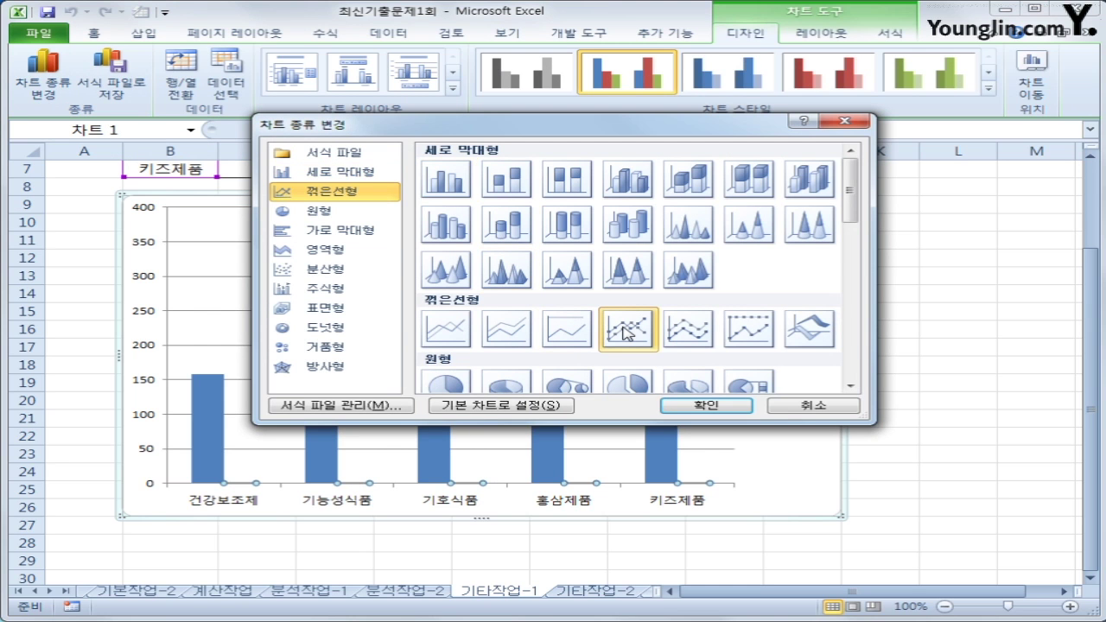
{"action": "left_click", "coordinate": [704, 405]}
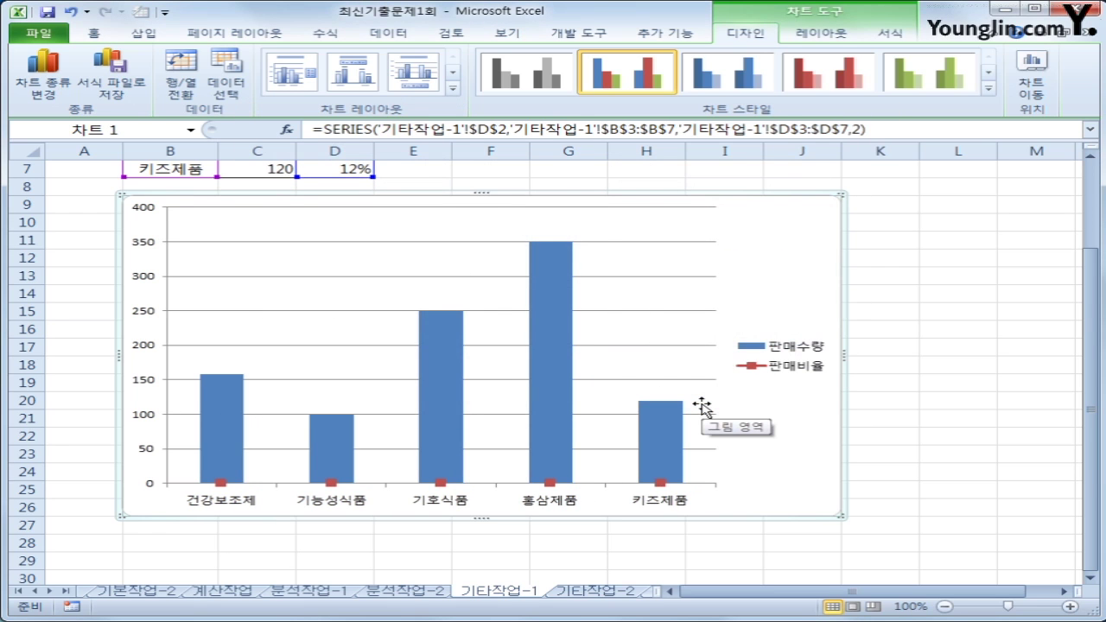
- Plot the 판매비율 series on the secondary axis (보조 축)
{"action": "left_click", "coordinate": [439, 484]}
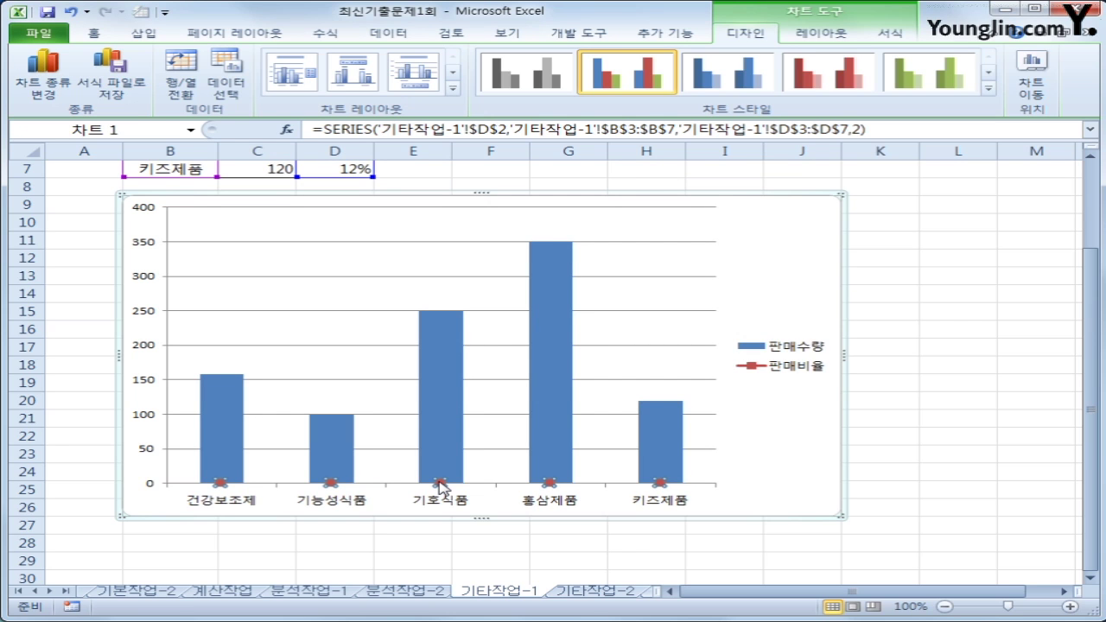
{"action": "right_click", "coordinate": [442, 488]}
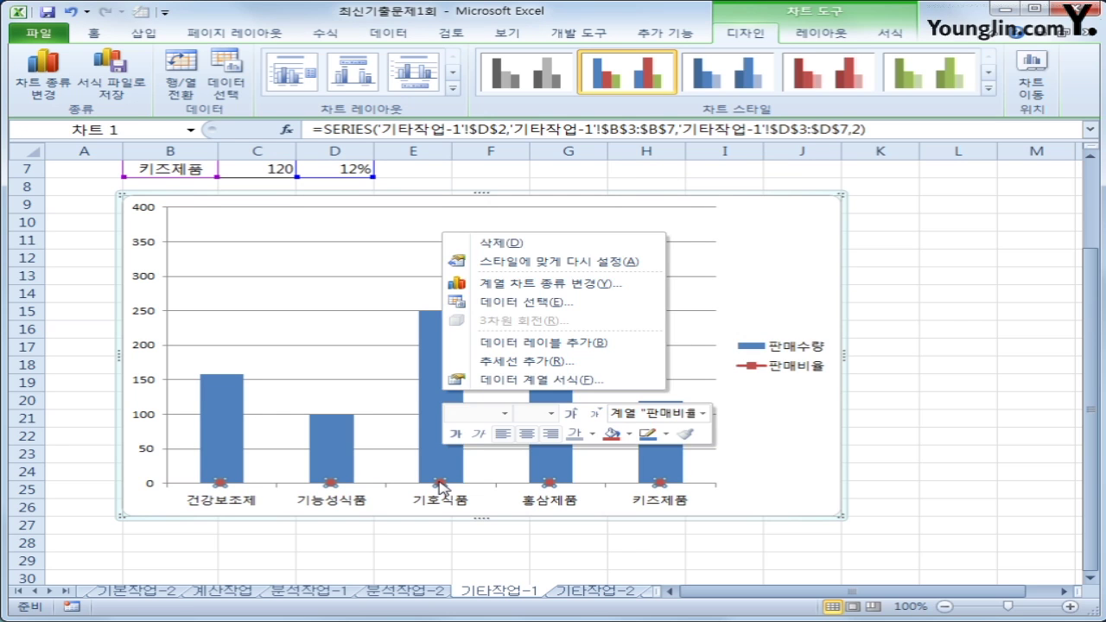
{"action": "left_click", "coordinate": [510, 379]}
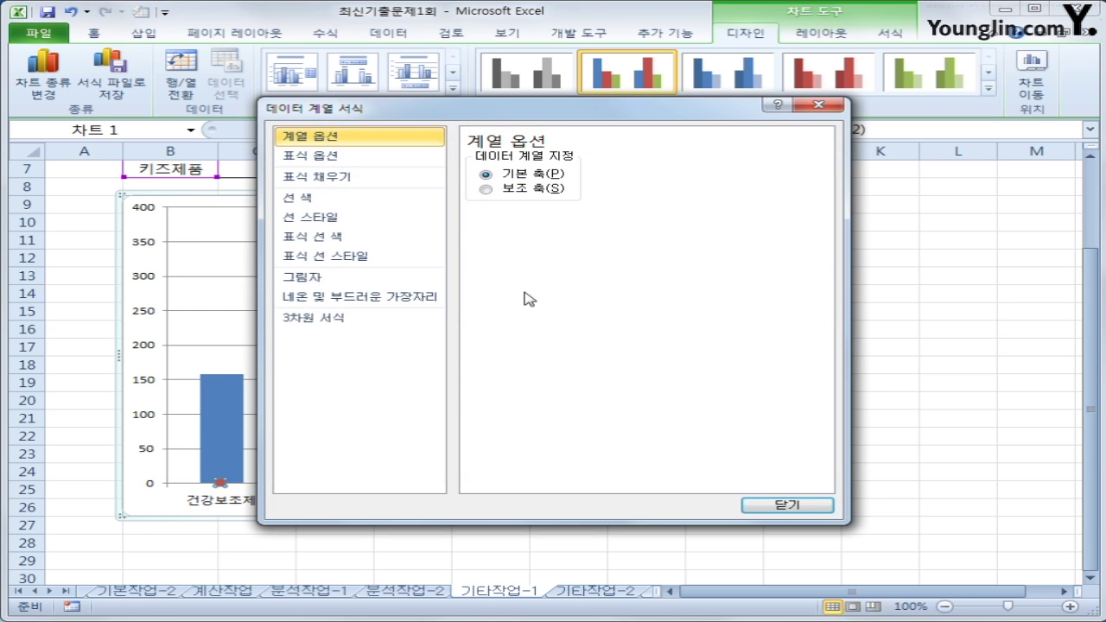
{"action": "left_click", "coordinate": [552, 187]}
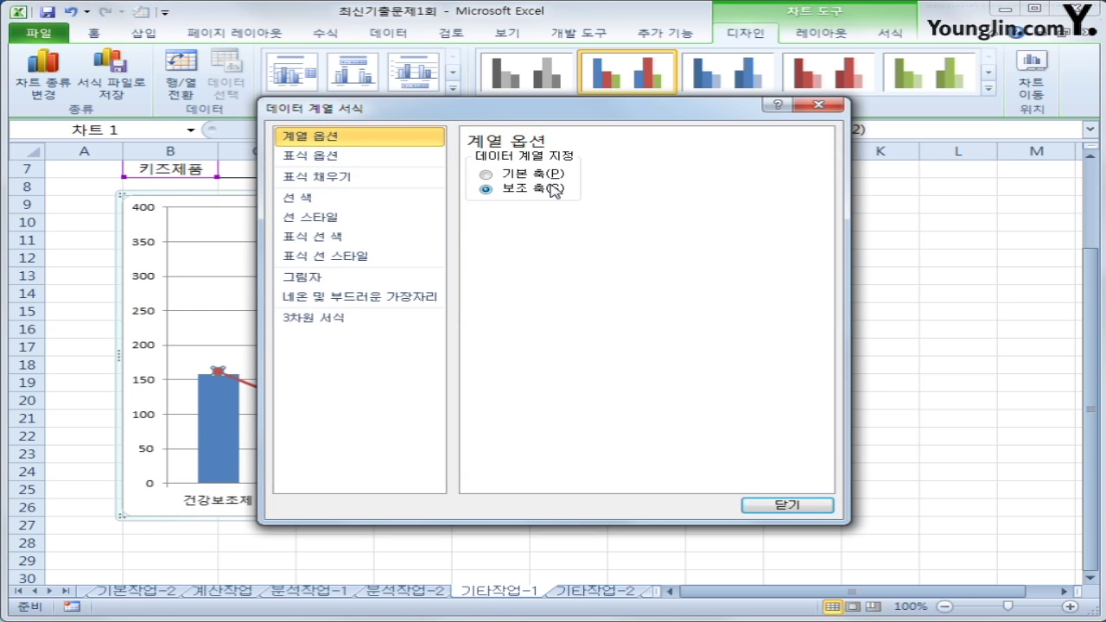
{"action": "left_click", "coordinate": [781, 504]}
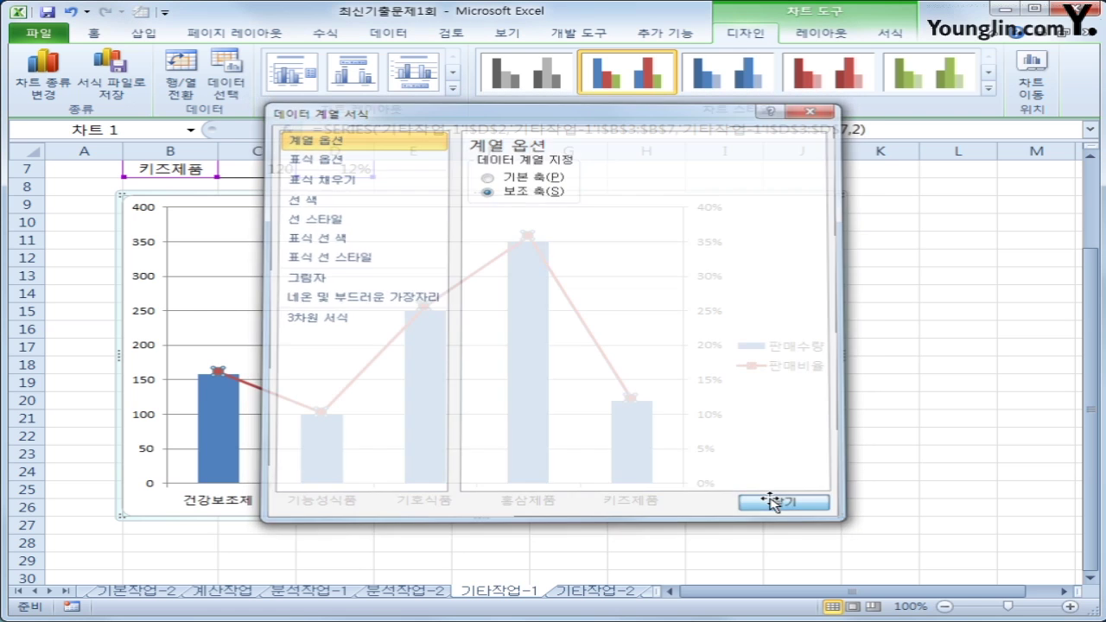
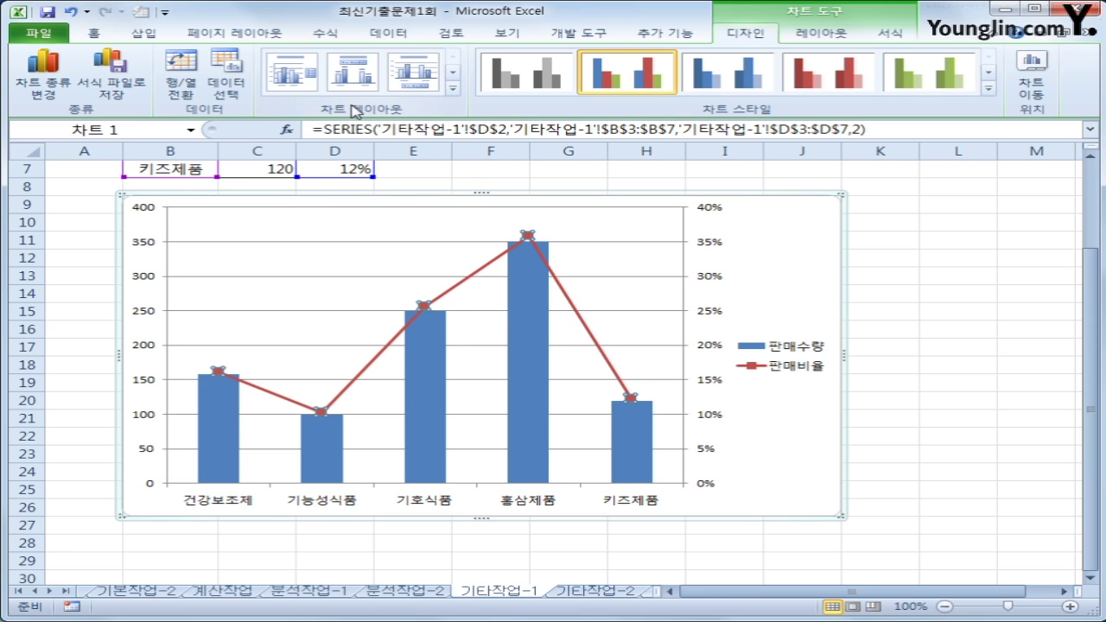
- Apply the chart layout with a chart title, both axis titles and a side legend, and title the chart 선물세트 판매현황
{"action": "left_click", "coordinate": [452, 88]}
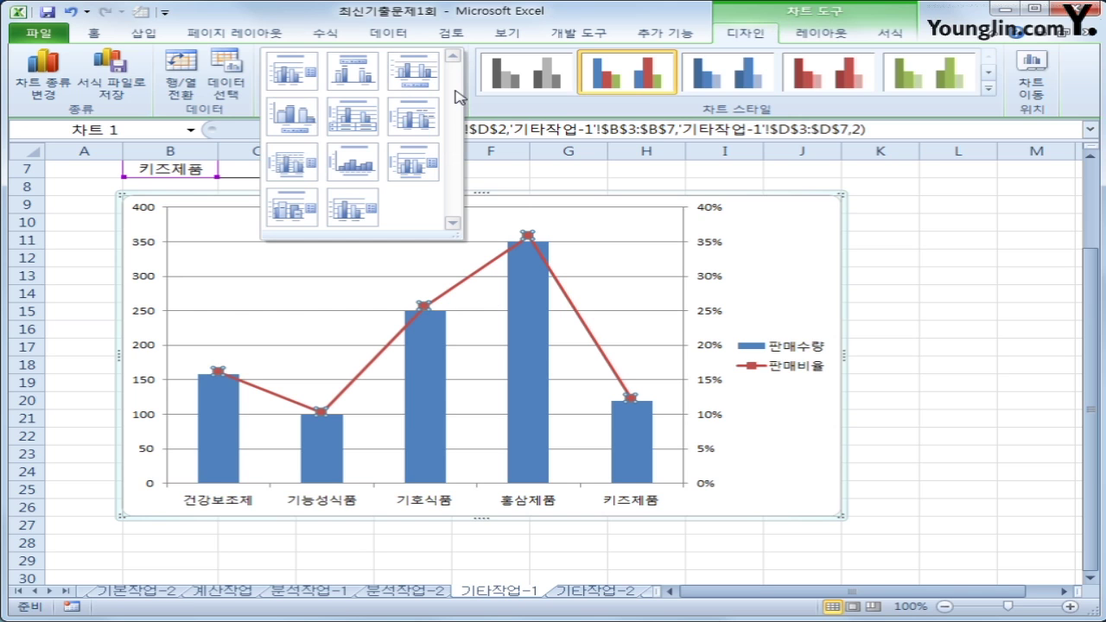
{"action": "left_click", "coordinate": [439, 164]}
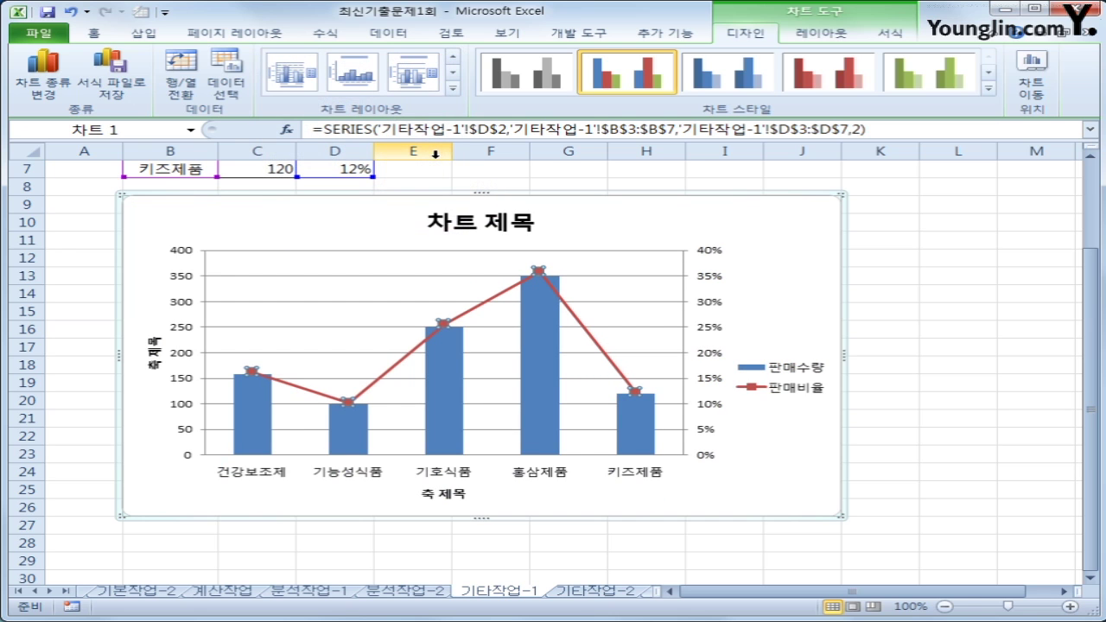
{"action": "left_click", "coordinate": [476, 225]}
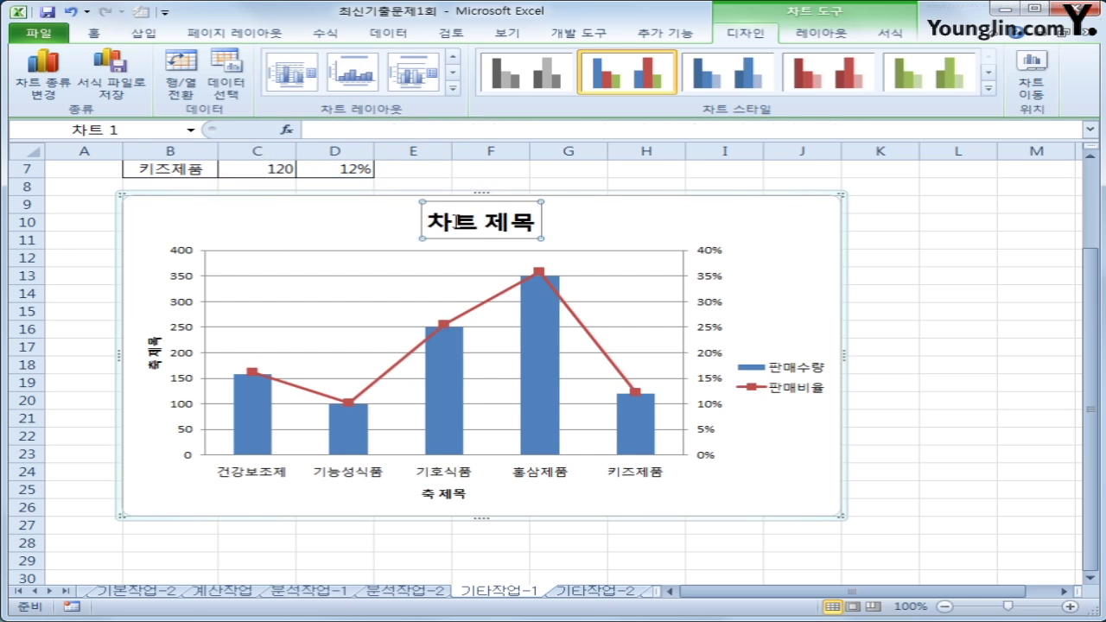
{"action": "left_click_drag", "start_coordinate": [432, 222], "coordinate": [540, 225]}
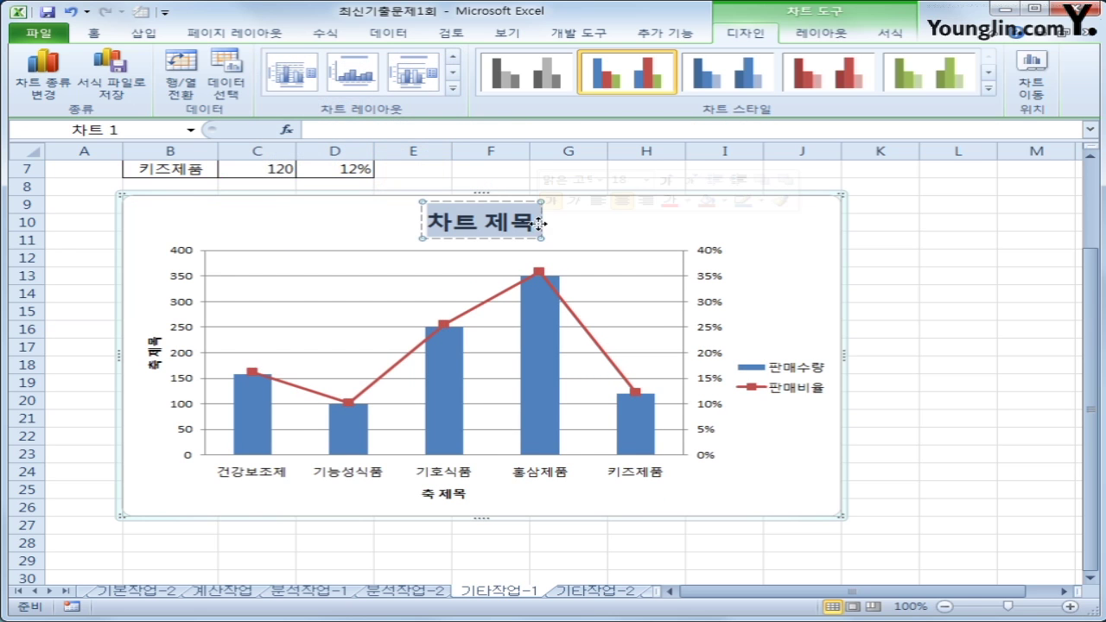
{"action": "type", "text": "선"}
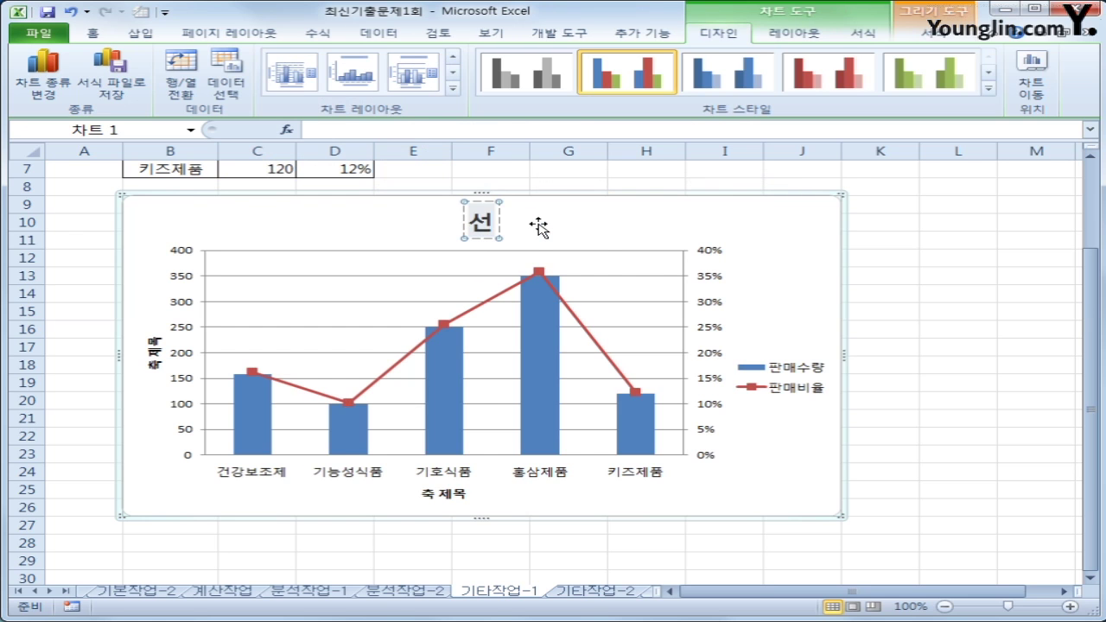
{"action": "type", "text": "물세트 판매현황"}
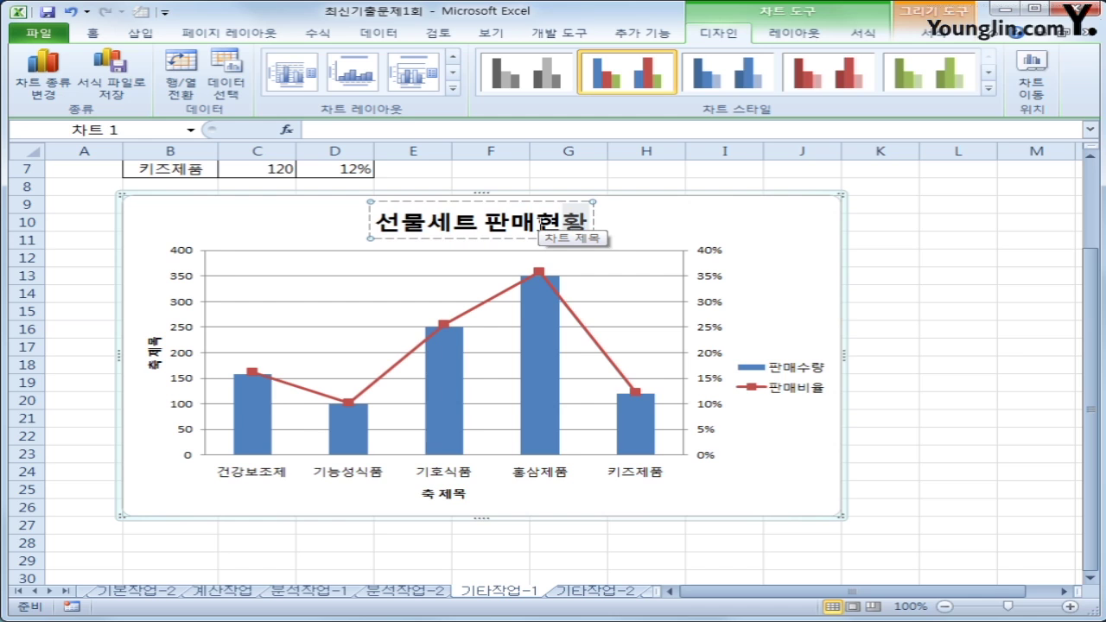
- Set the primary vertical axis title to 판매수량
{"action": "left_click", "coordinate": [156, 357]}
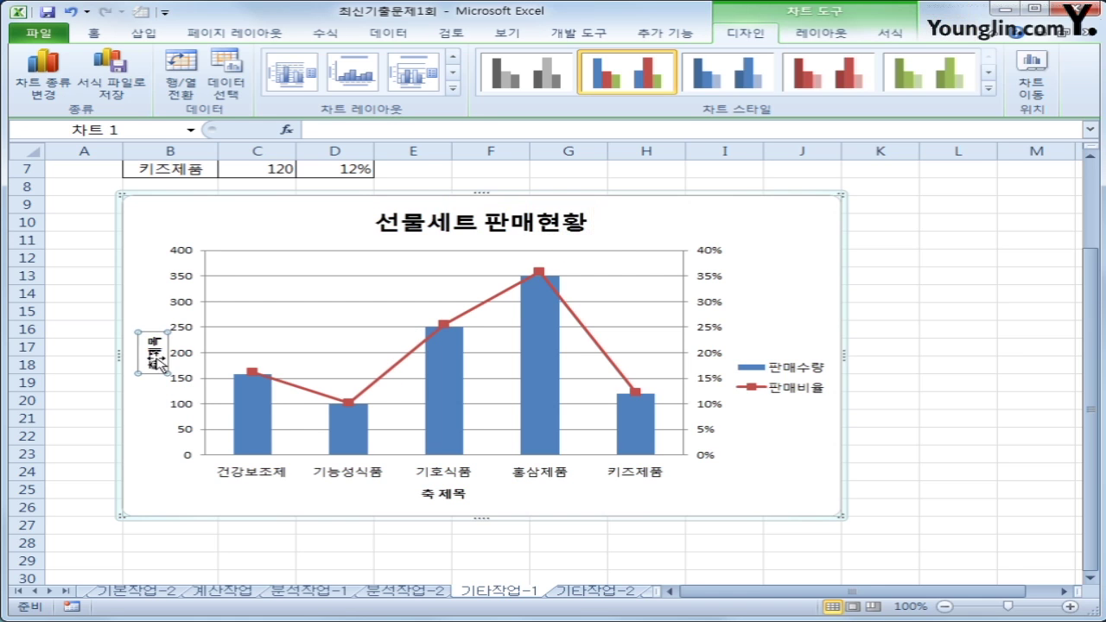
{"action": "left_click_drag", "start_coordinate": [154, 335], "coordinate": [163, 371]}
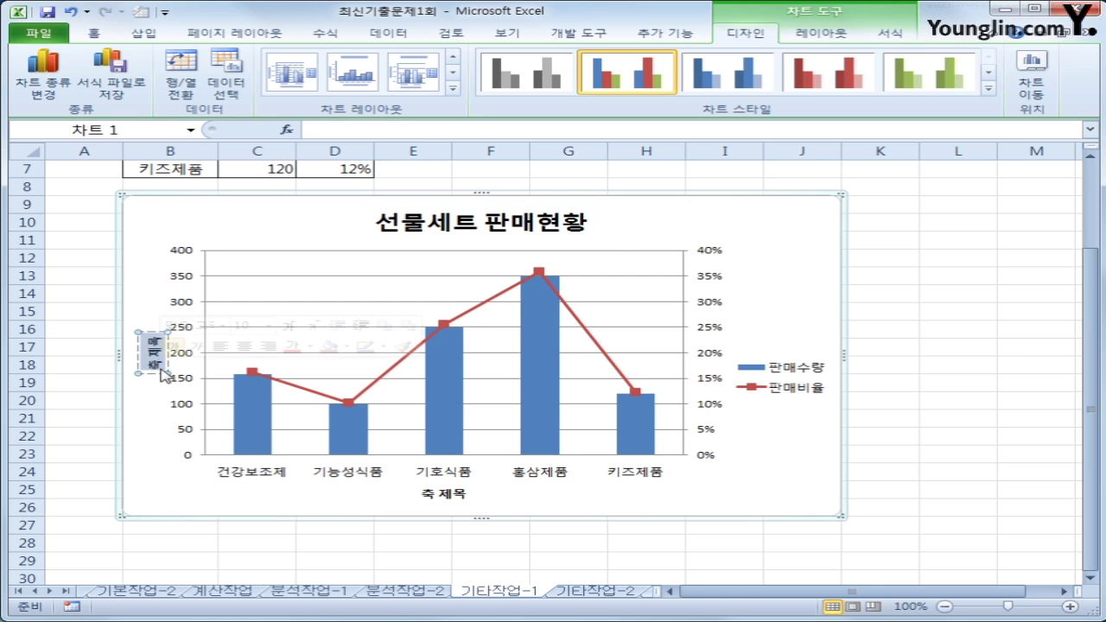
{"action": "type", "text": "판매수량"}
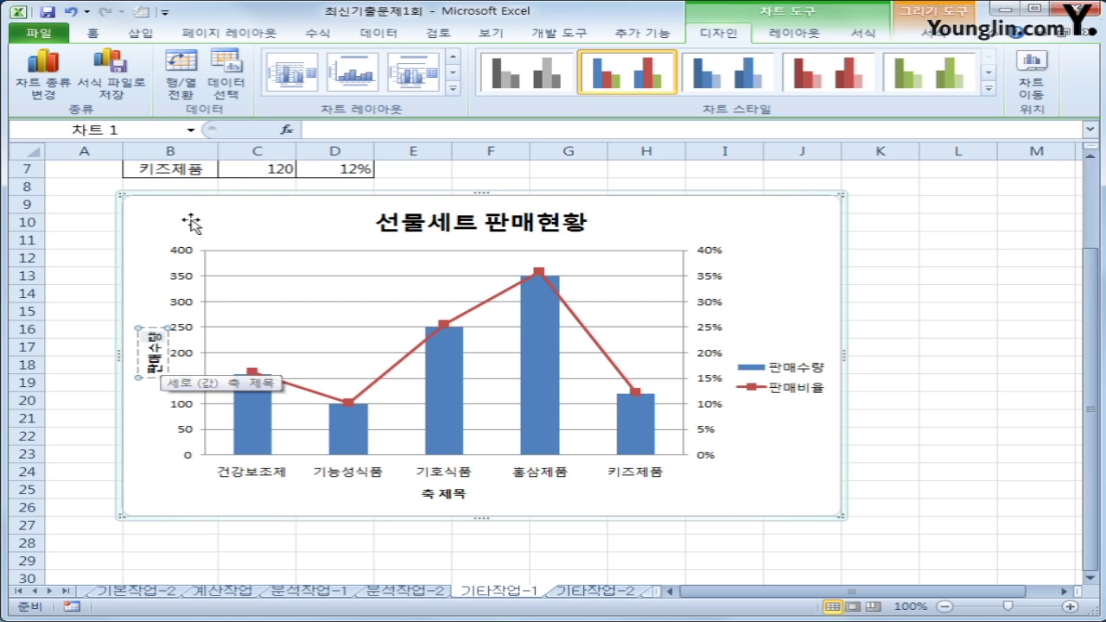
- Add a rotated (제목 회전) secondary vertical axis title reading 판매비율
{"action": "left_click", "coordinate": [818, 40]}
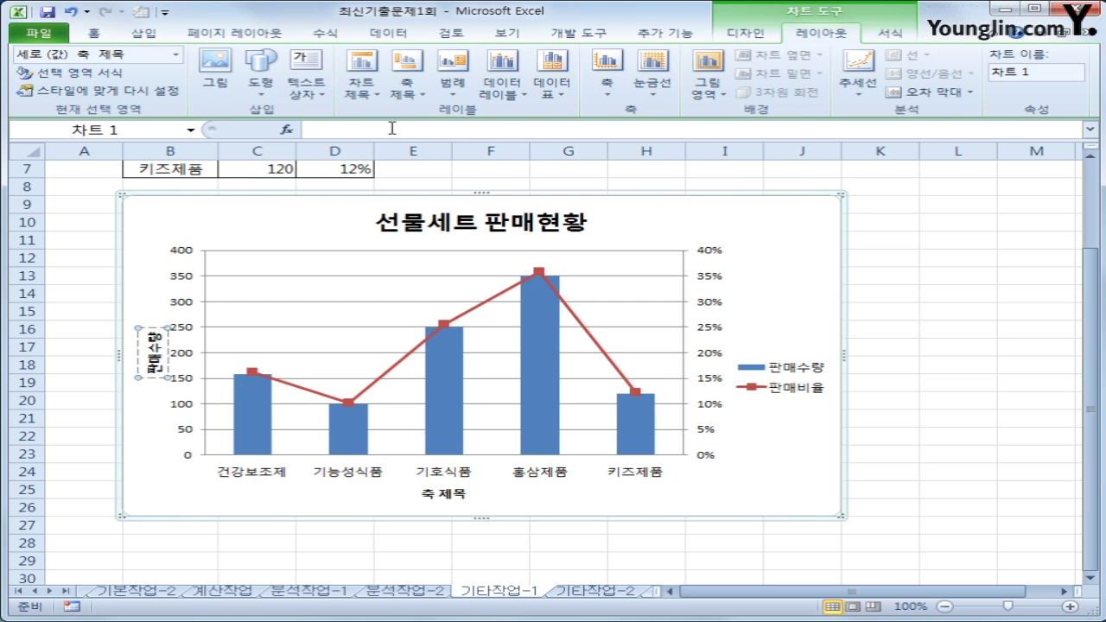
{"action": "left_click", "coordinate": [403, 90]}
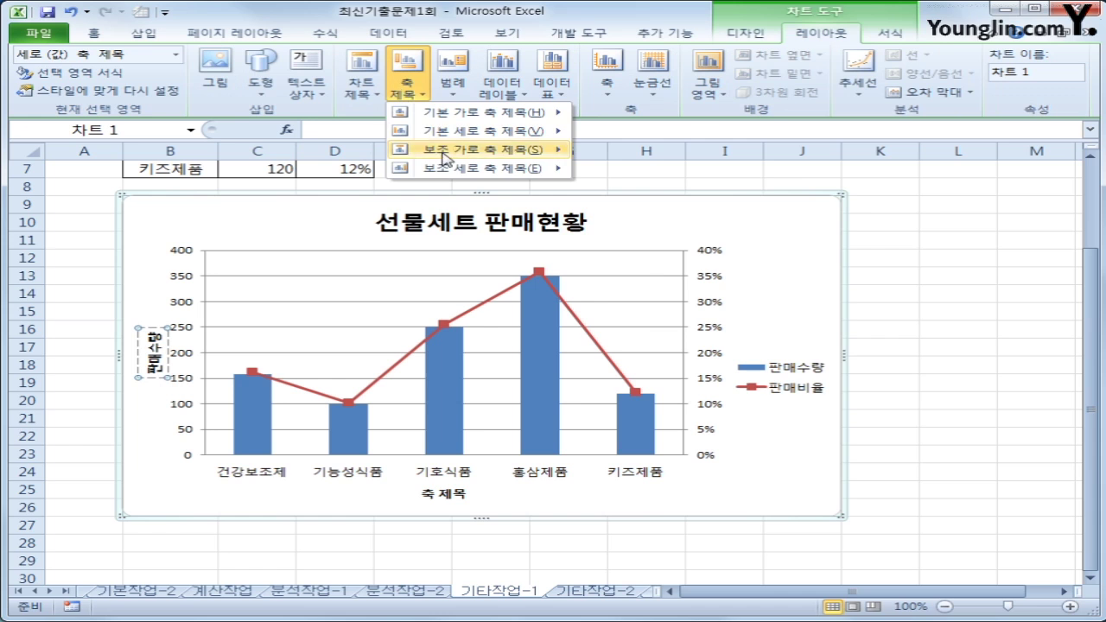
{"action": "mouse_move", "coordinate": [450, 173]}
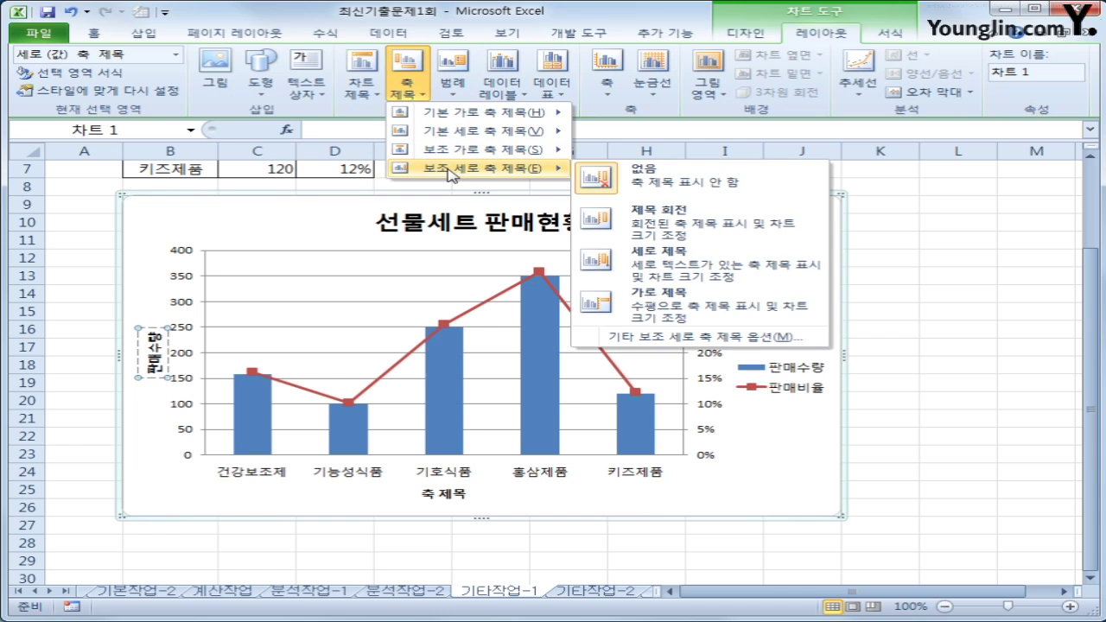
{"action": "left_click", "coordinate": [651, 229]}
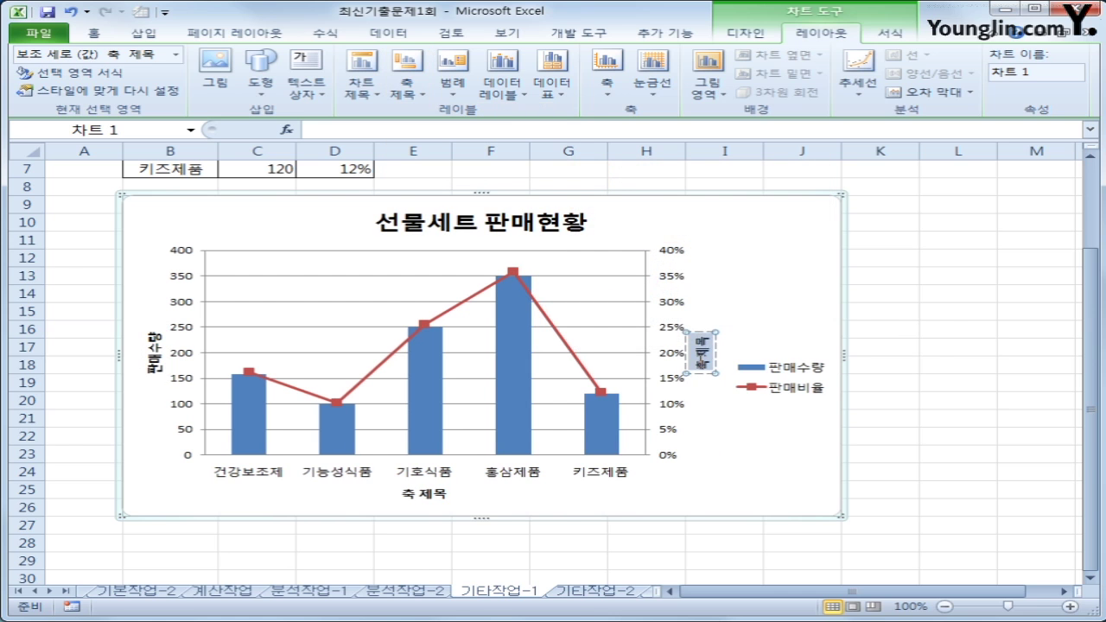
{"action": "left_click_drag", "start_coordinate": [700, 353], "coordinate": [702, 367]}
{"action": "type", "text": "판매비율"}
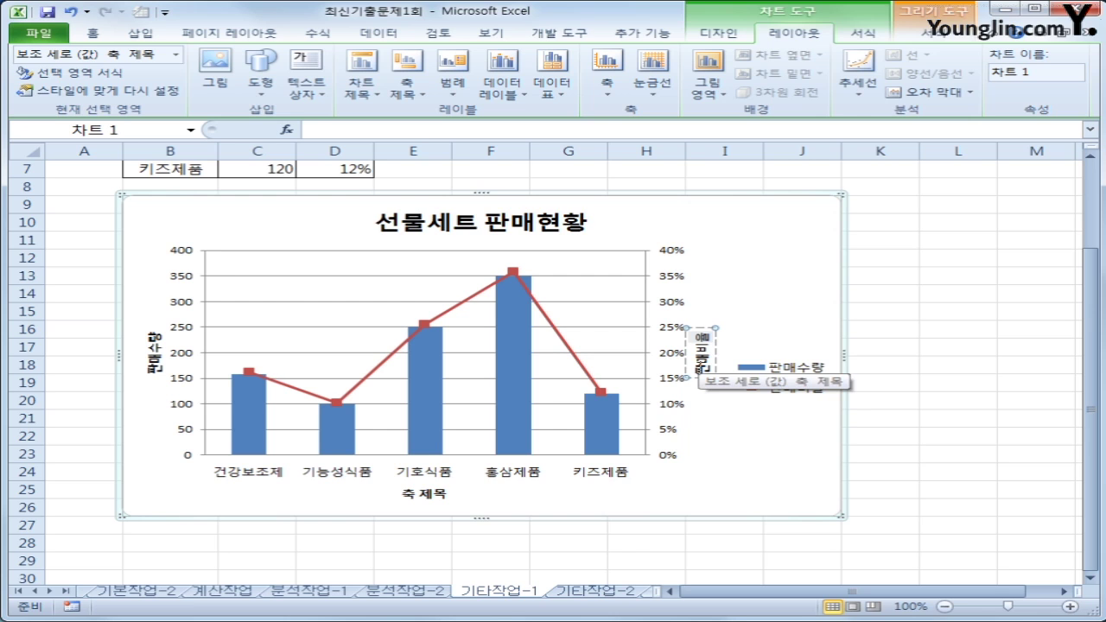
{"action": "left_click", "coordinate": [795, 296]}
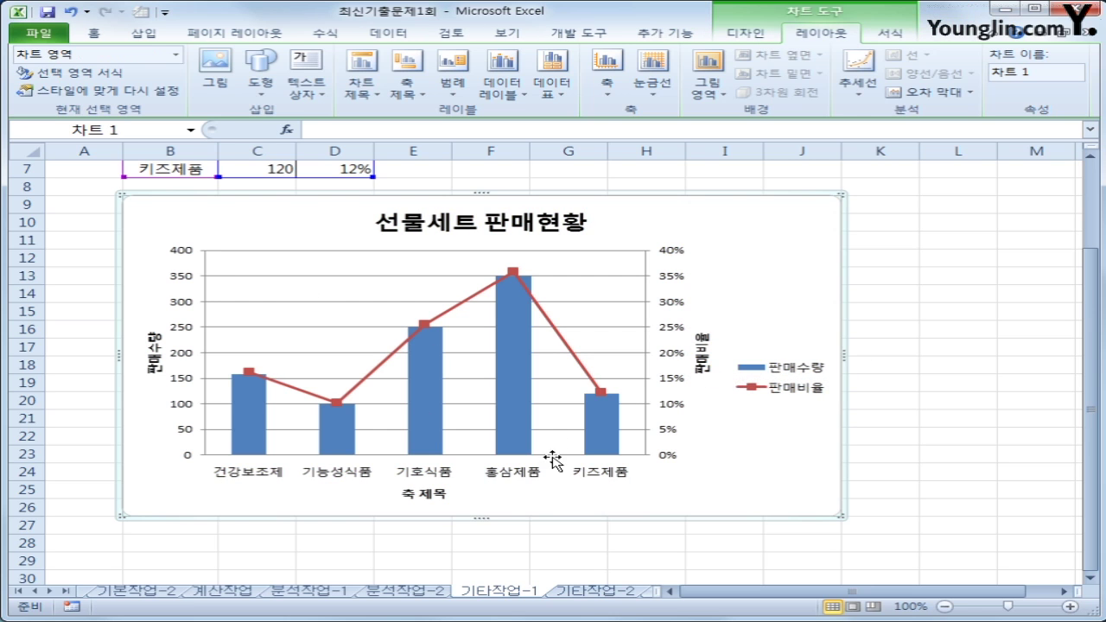
- Set the chart's horizontal axis title to 구분
{"action": "left_click", "coordinate": [422, 493]}
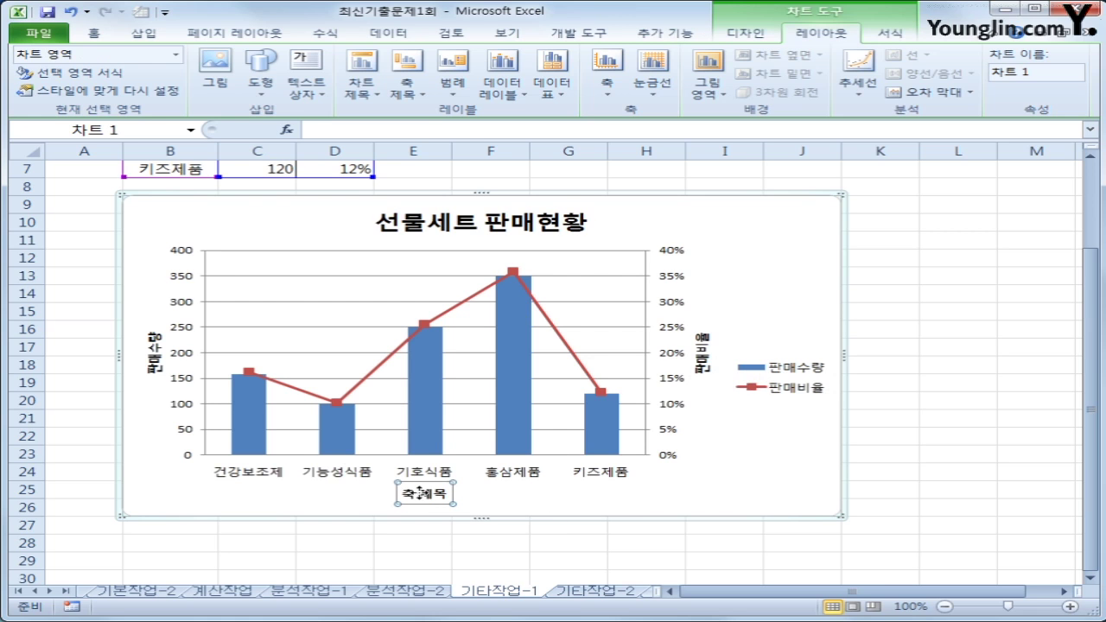
{"action": "left_click_drag", "start_coordinate": [403, 493], "coordinate": [451, 497]}
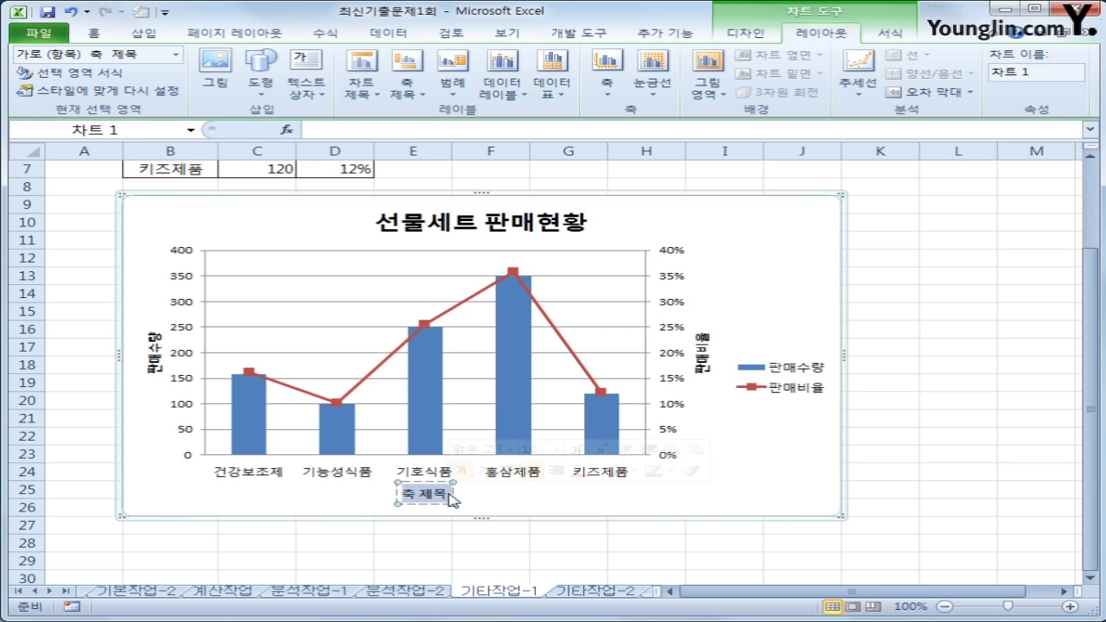
{"action": "type", "text": "구분"}
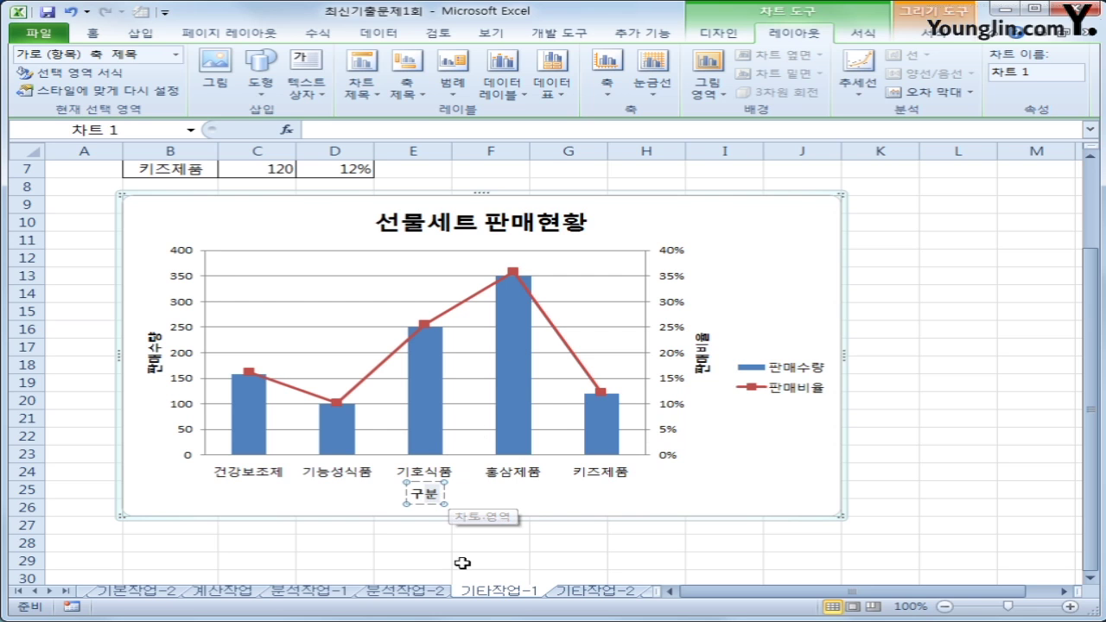
- Add a centred (가운데) data label to only the 홍삼제품 bar of the 판매수량 series
{"action": "left_click", "coordinate": [524, 389]}
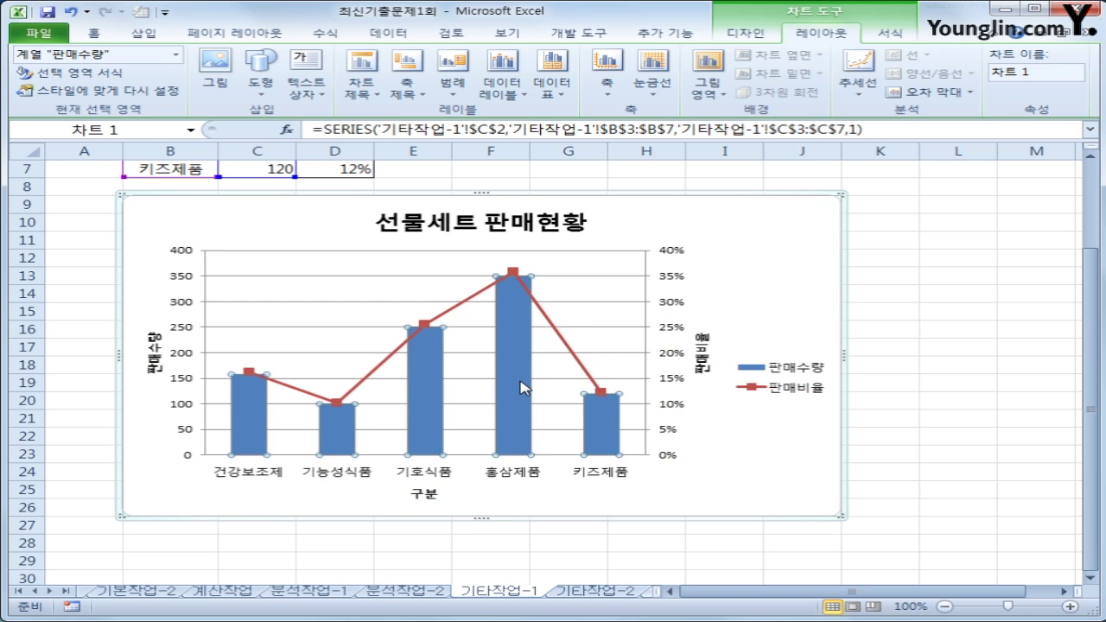
{"action": "left_click", "coordinate": [524, 389]}
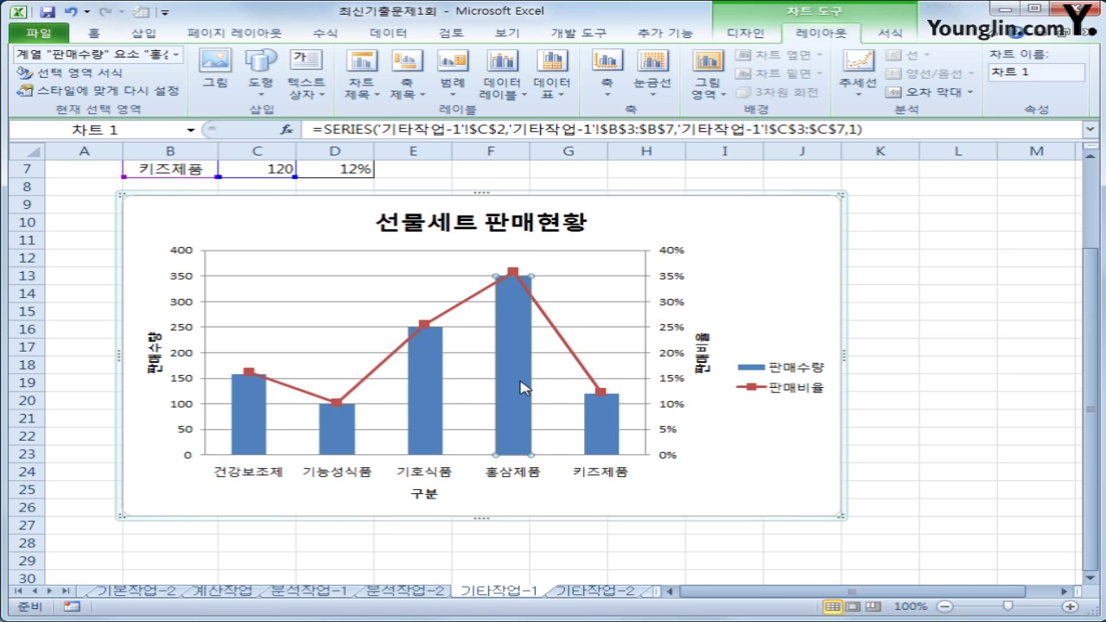
{"action": "left_click", "coordinate": [517, 98]}
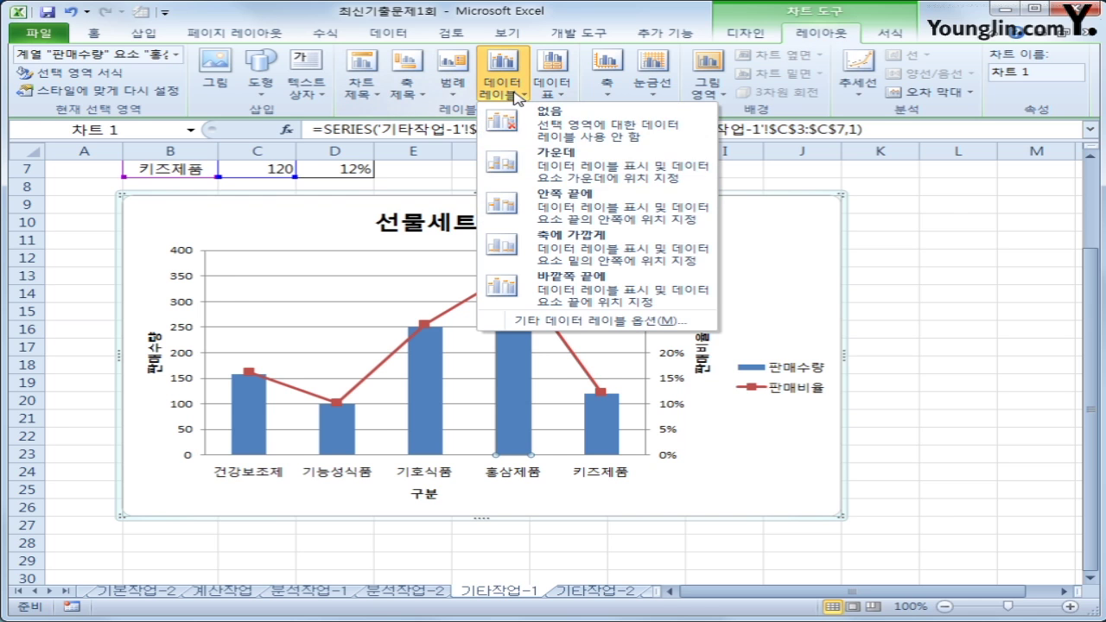
{"action": "left_click", "coordinate": [568, 162]}
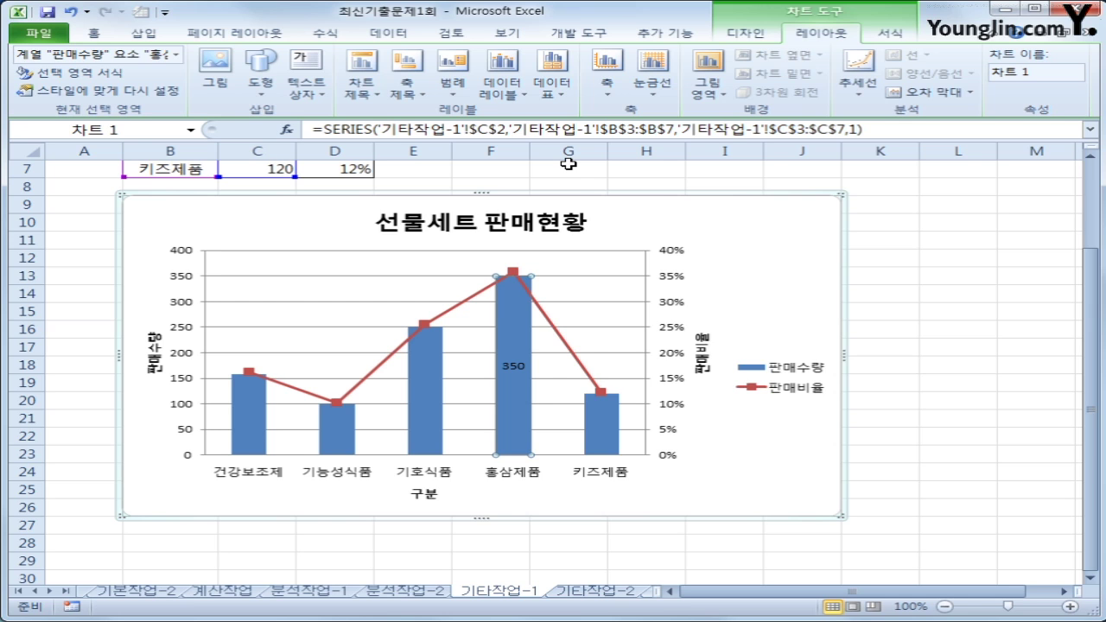
- Format the chart area with rounded corners (둥근 모서리) and the centred inner (안쪽) shadow
{"action": "left_click", "coordinate": [760, 260]}
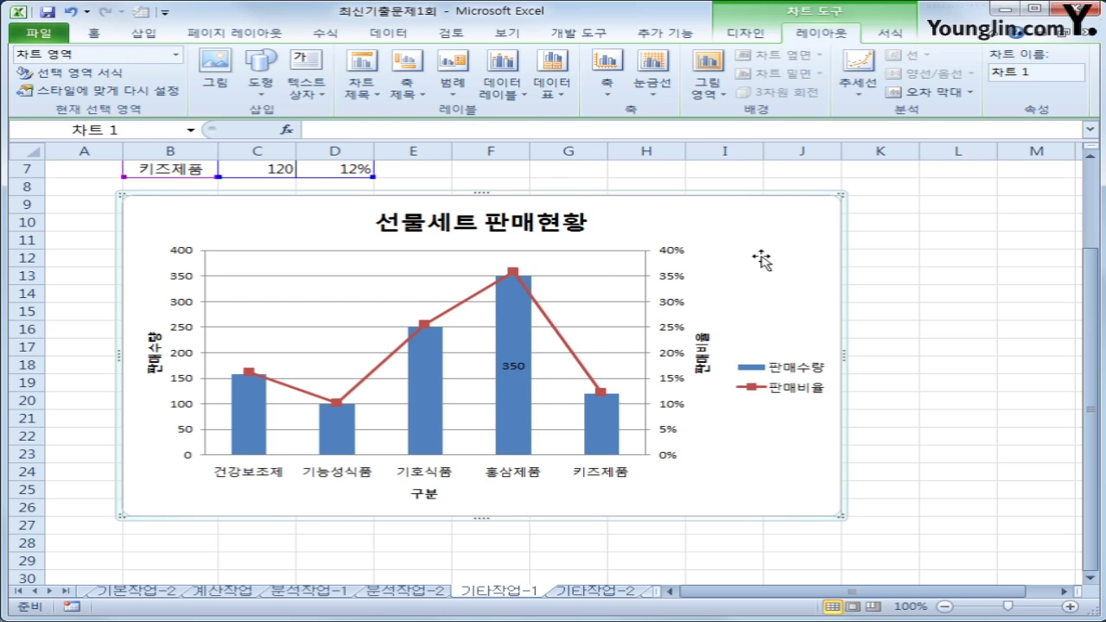
{"action": "key", "text": "shift+F10"}
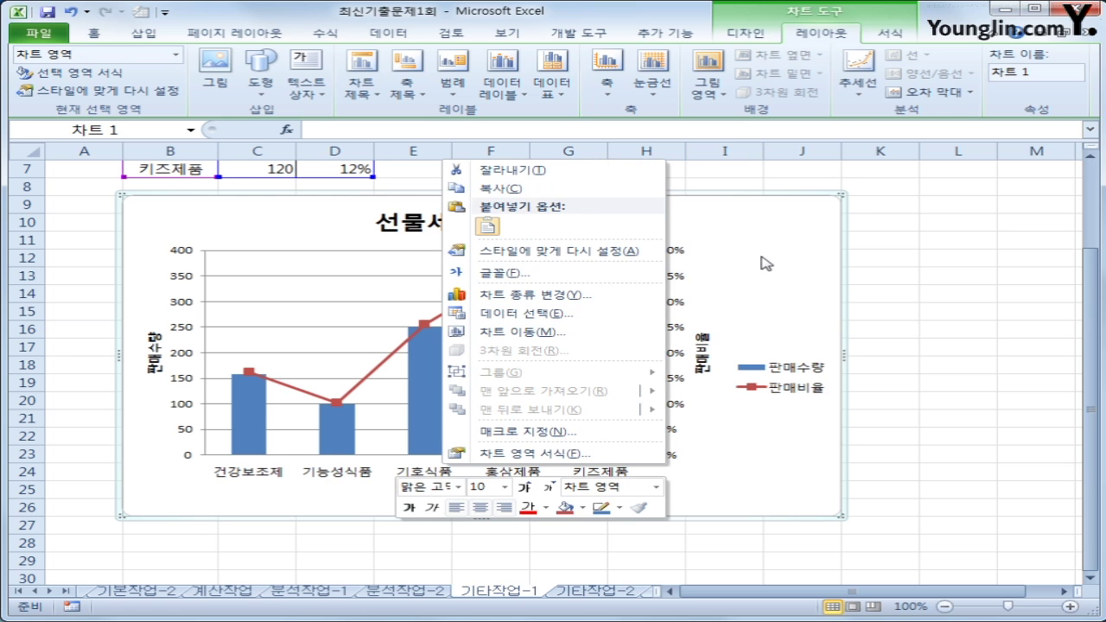
{"action": "left_click", "coordinate": [532, 455]}
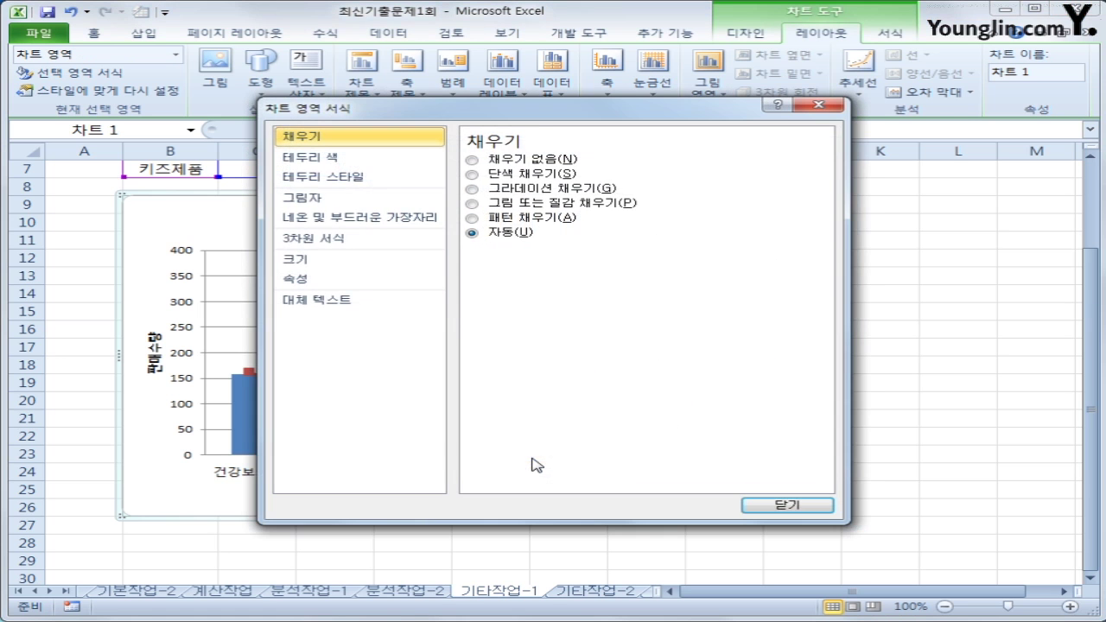
{"action": "left_click", "coordinate": [380, 178]}
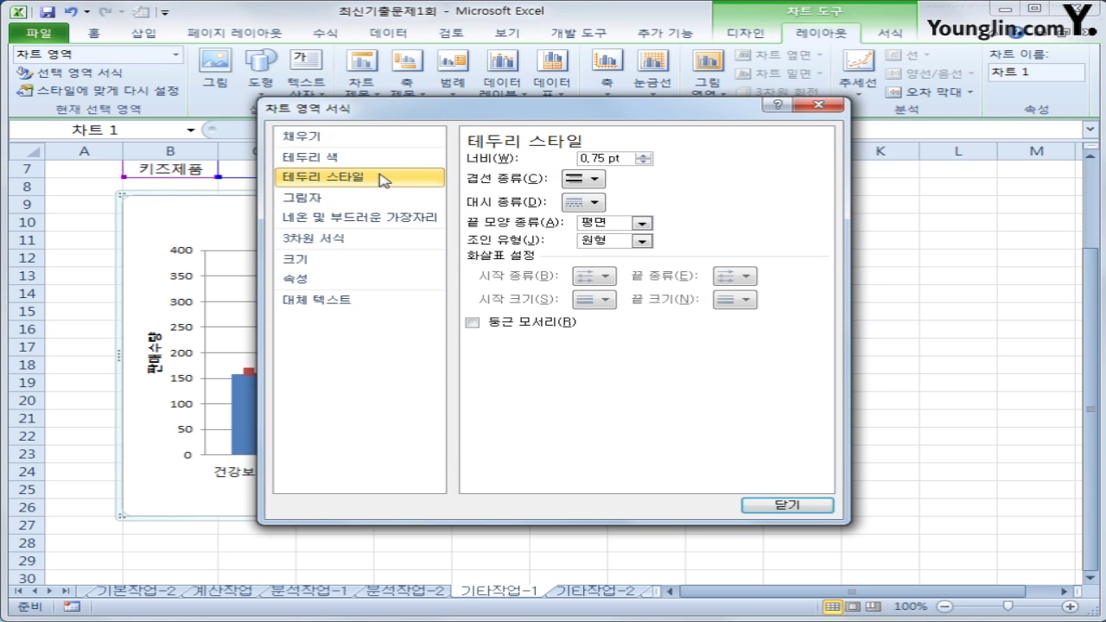
{"action": "left_click", "coordinate": [523, 331]}
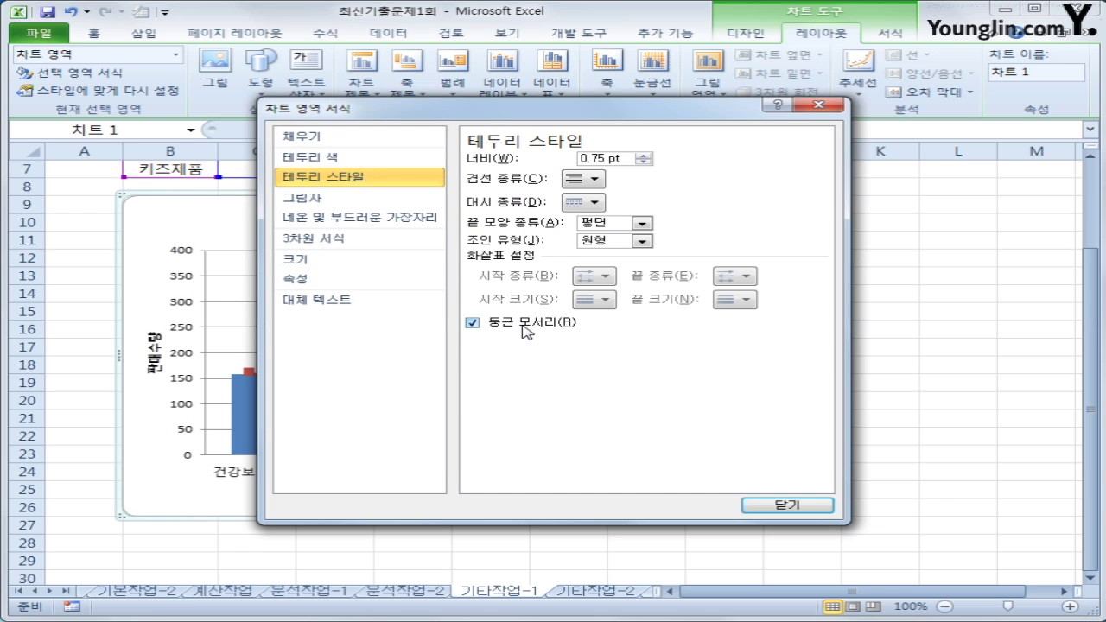
{"action": "left_click", "coordinate": [432, 199]}
{"action": "left_click", "coordinate": [572, 165]}
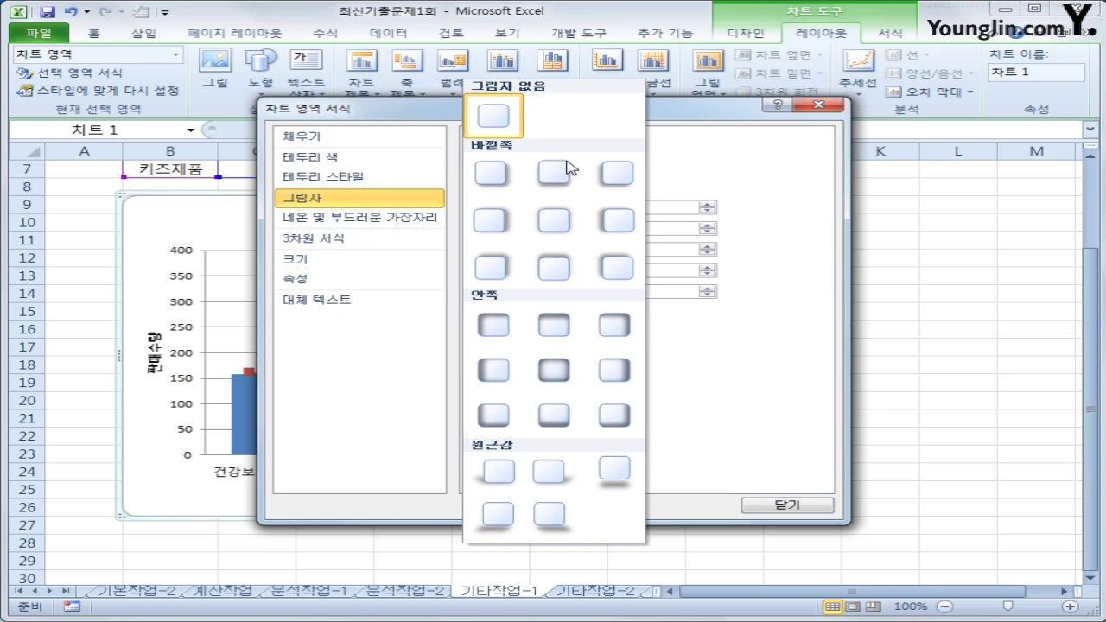
{"action": "left_click", "coordinate": [550, 385]}
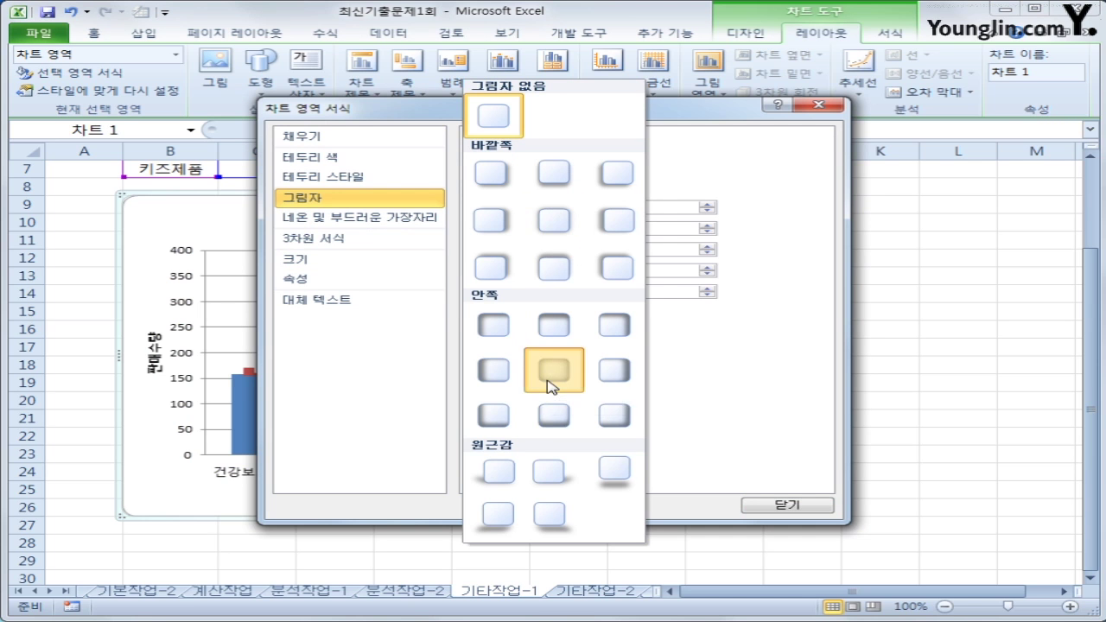
{"action": "left_click", "coordinate": [800, 513]}
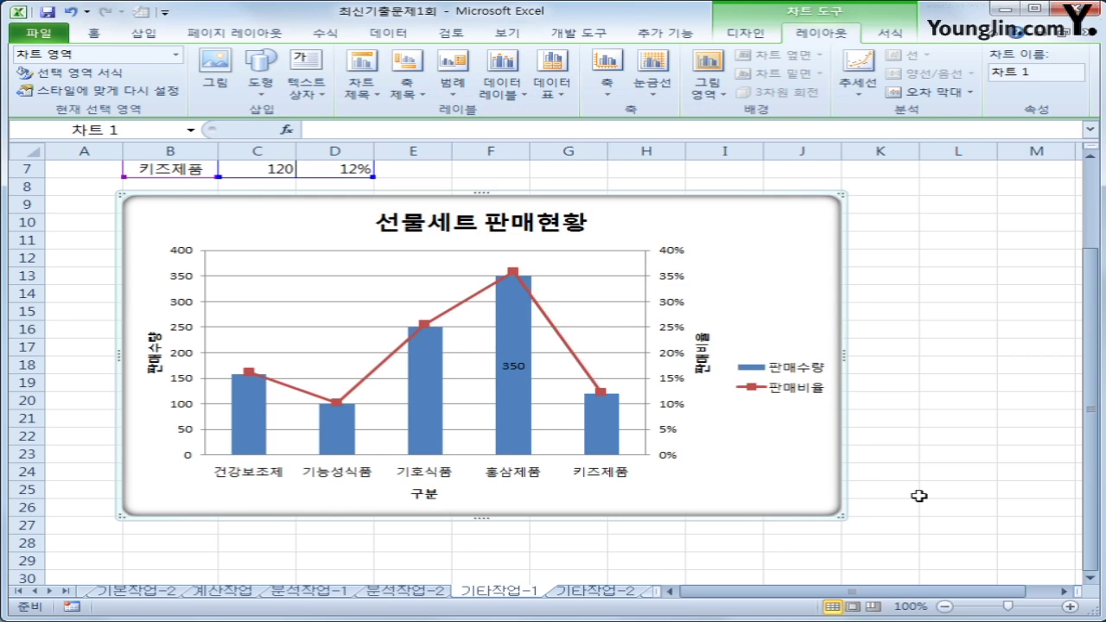
{"action": "left_click", "coordinate": [919, 496]}
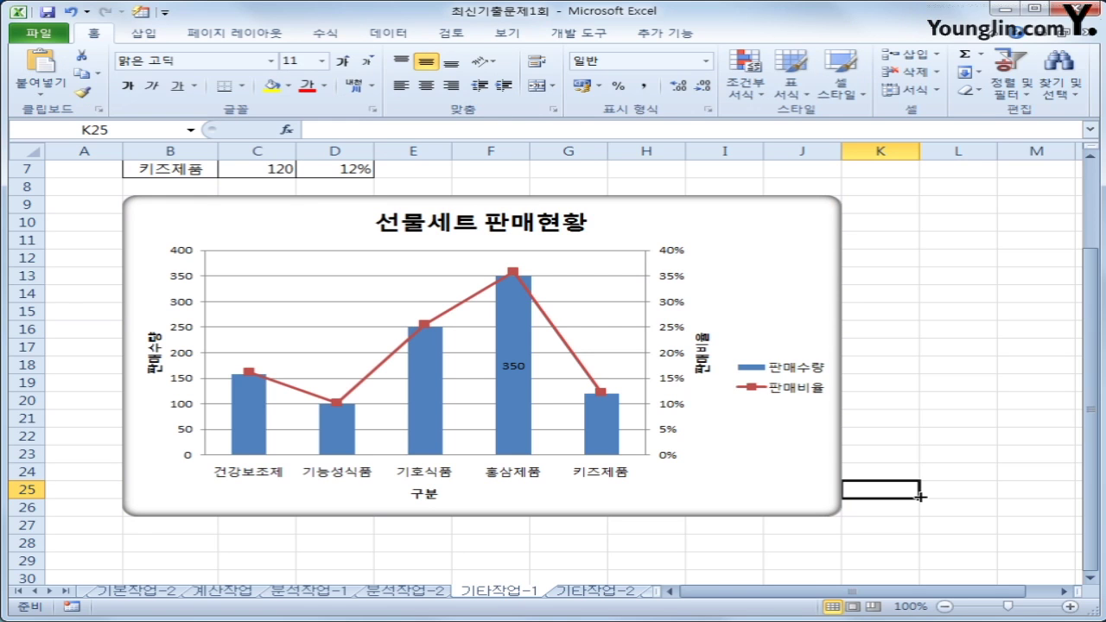
- Fix the primary vertical axis scale at minimum 0, maximum 400 and major unit 100
{"action": "left_click", "coordinate": [184, 335]}
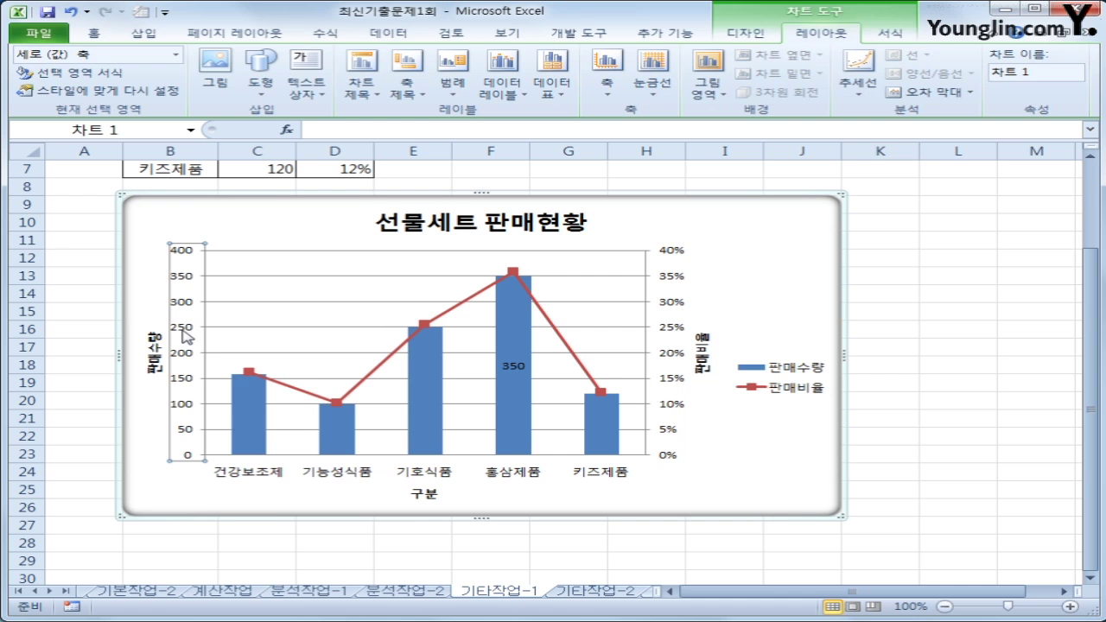
{"action": "right_click", "coordinate": [184, 335]}
{"action": "left_click", "coordinate": [265, 499]}
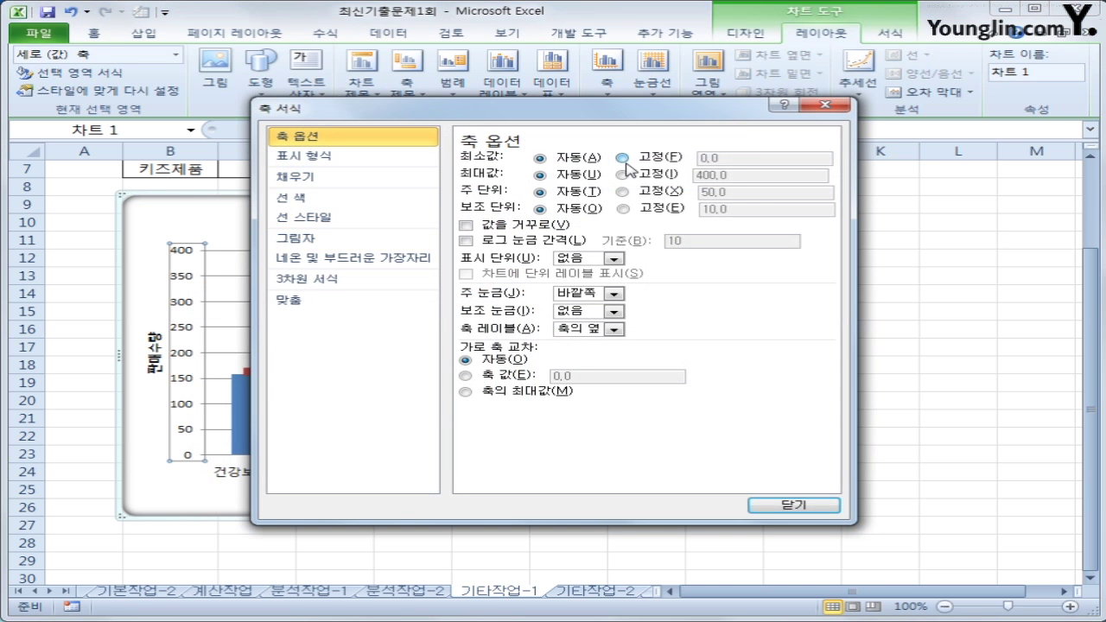
{"action": "left_click", "coordinate": [622, 158]}
{"action": "type", "text": "0"}
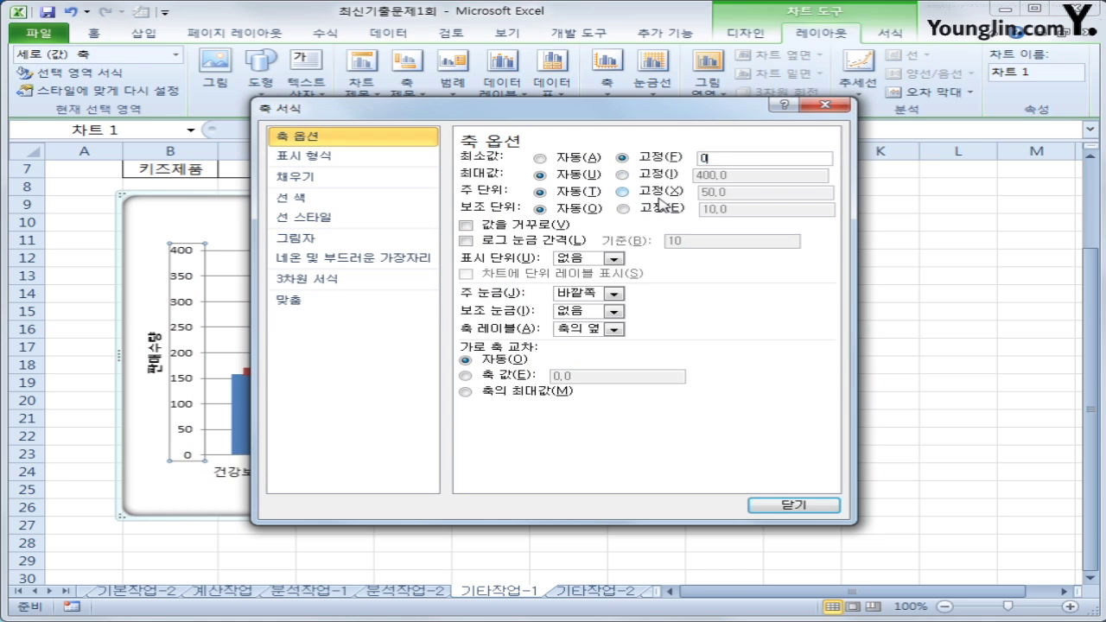
{"action": "left_click", "coordinate": [657, 181]}
{"action": "left_click", "coordinate": [745, 177]}
{"action": "left_click_drag", "start_coordinate": [744, 177], "coordinate": [635, 172]}
{"action": "type", "text": "400"}
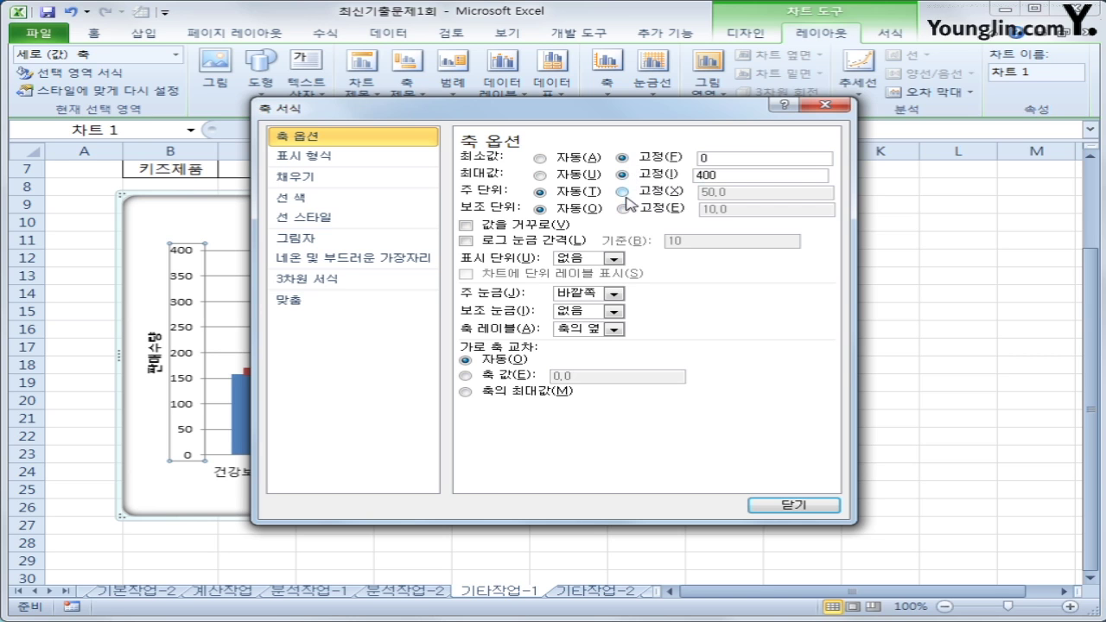
{"action": "left_click", "coordinate": [658, 190]}
{"action": "left_click_drag", "start_coordinate": [744, 191], "coordinate": [618, 185]}
{"action": "type", "text": "1"}
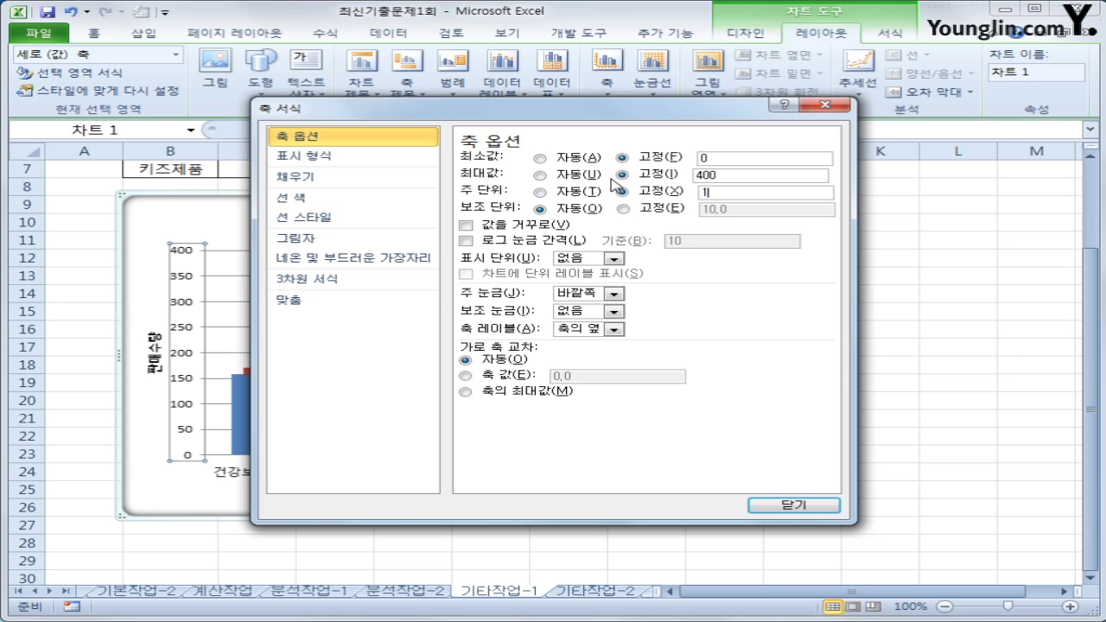
{"action": "type", "text": "00"}
{"action": "left_click", "coordinate": [768, 505]}
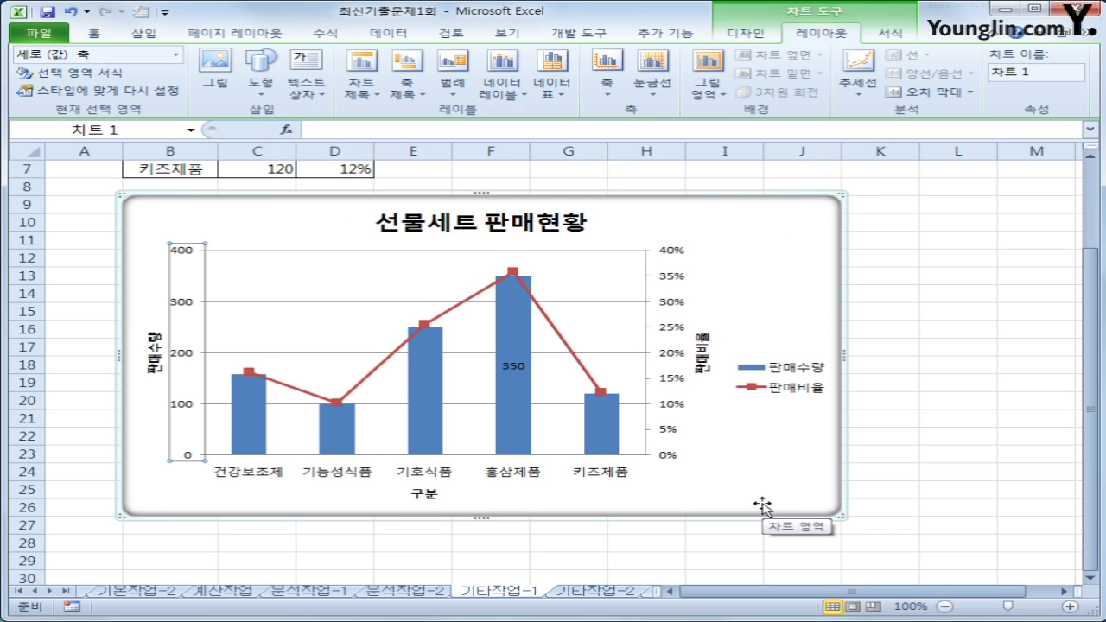
- Fix the secondary vertical axis scale at minimum 0, maximum 0.4 and major unit 0.1
{"action": "left_click", "coordinate": [675, 282]}
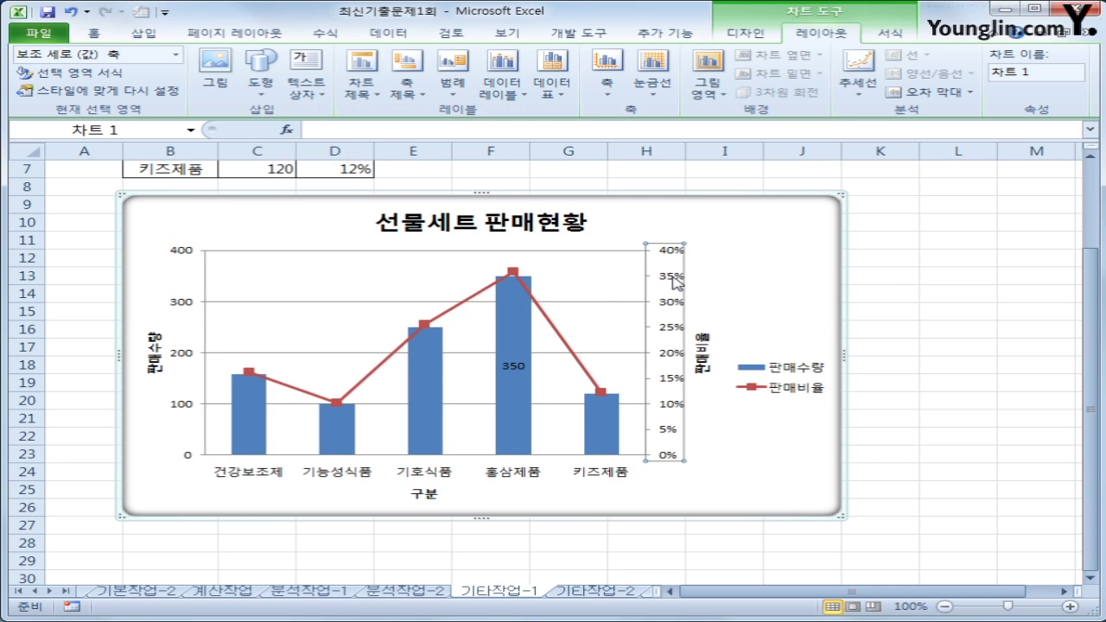
{"action": "right_click", "coordinate": [676, 282]}
{"action": "left_click", "coordinate": [741, 448]}
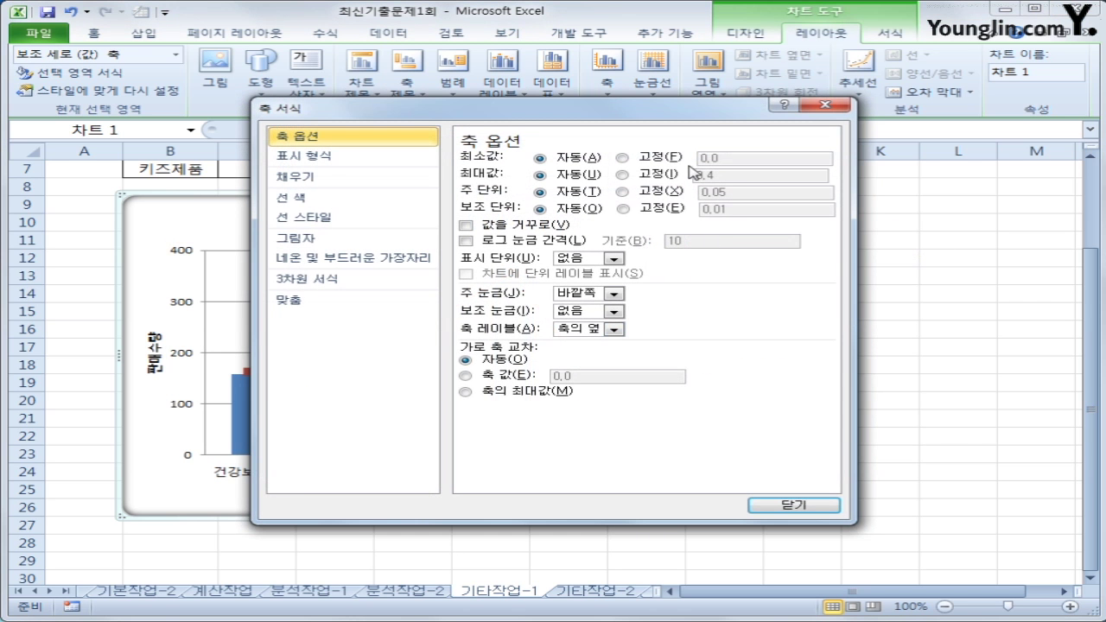
{"action": "left_click", "coordinate": [661, 157]}
{"action": "type", "text": "0"}
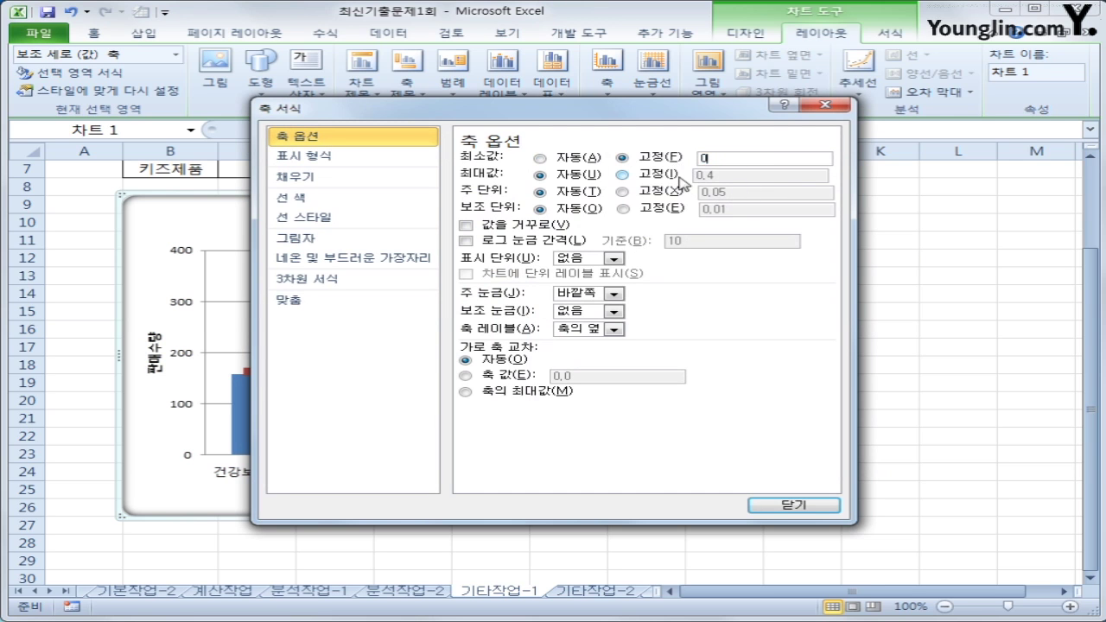
{"action": "left_click", "coordinate": [659, 176]}
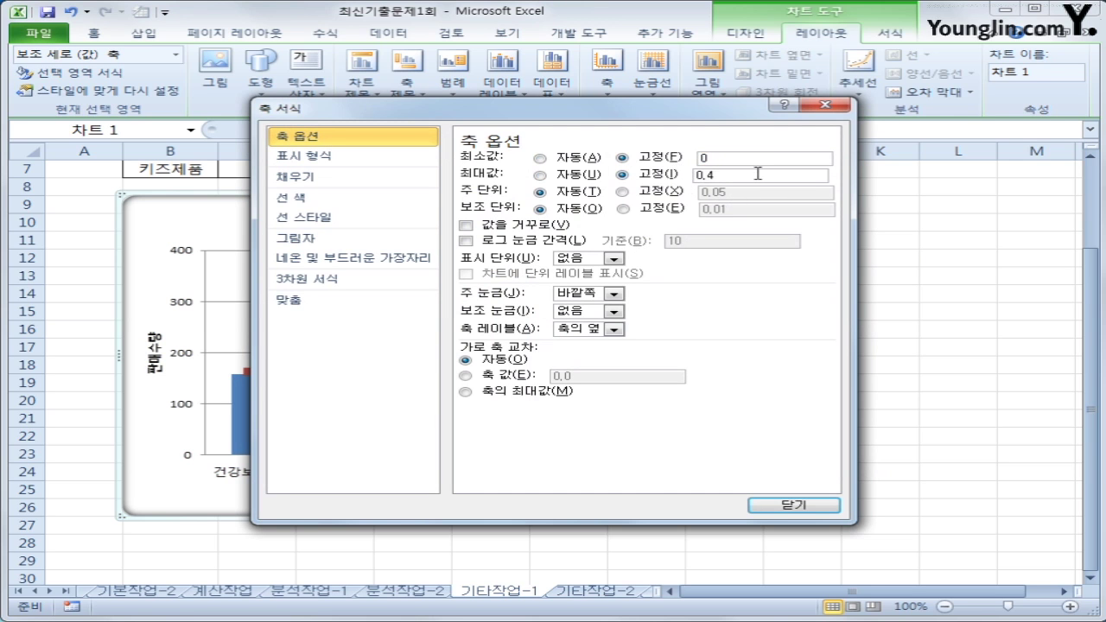
{"action": "left_click", "coordinate": [659, 192]}
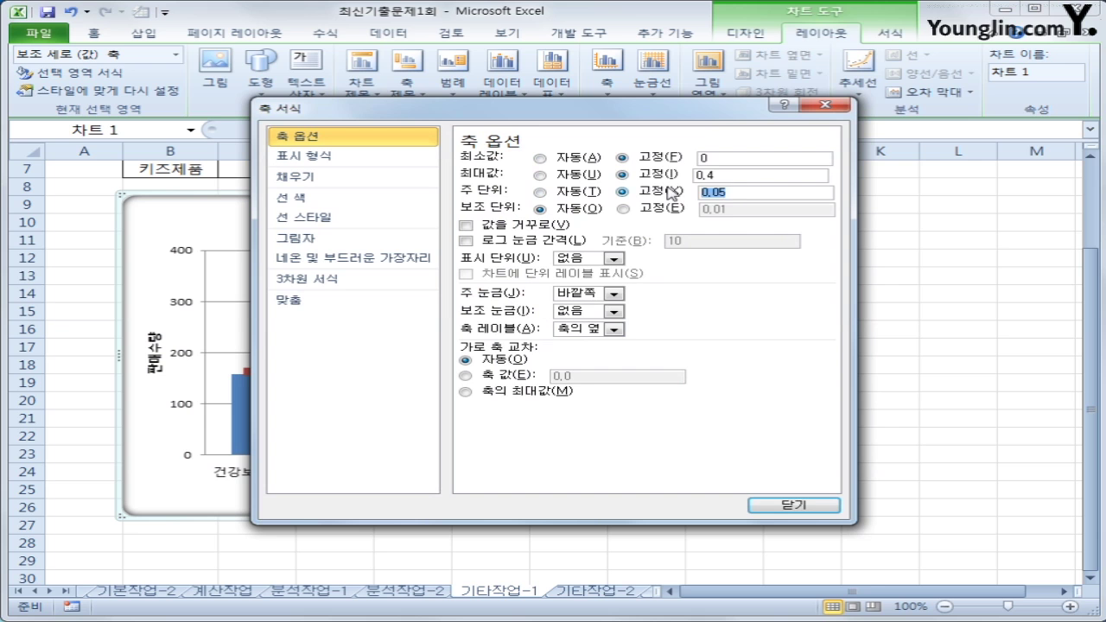
{"action": "type", "text": "0.1"}
{"action": "left_click", "coordinate": [792, 504]}
{"action": "left_click", "coordinate": [867, 499]}
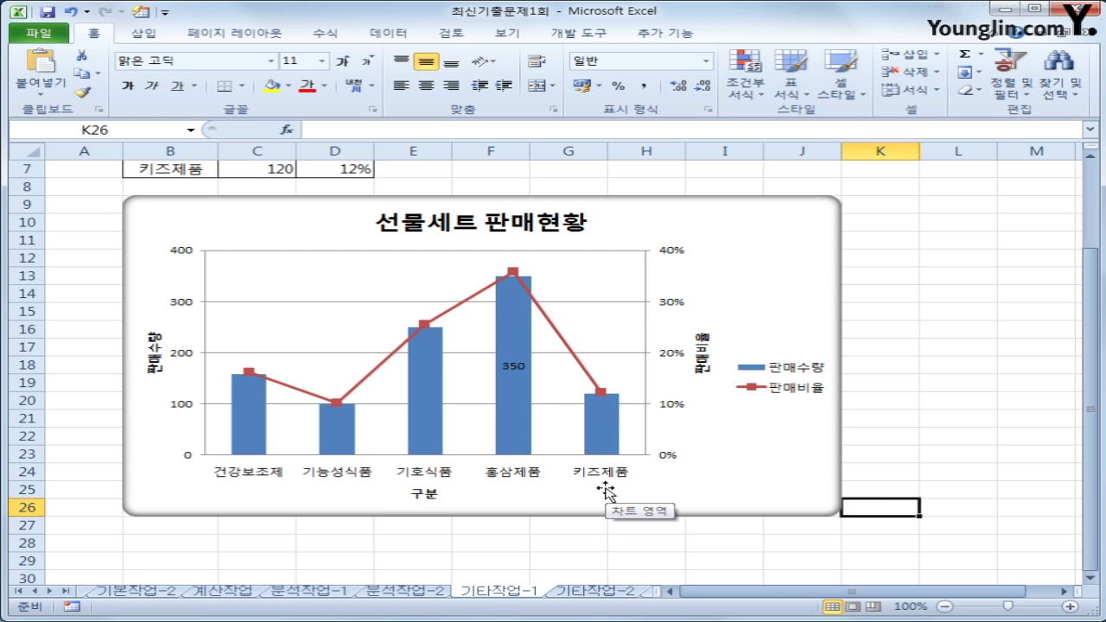
- On the 기타작업-2 sheet, turn on design mode and open the click event procedure of the 판매등록 button
{"action": "left_click", "coordinate": [596, 593]}
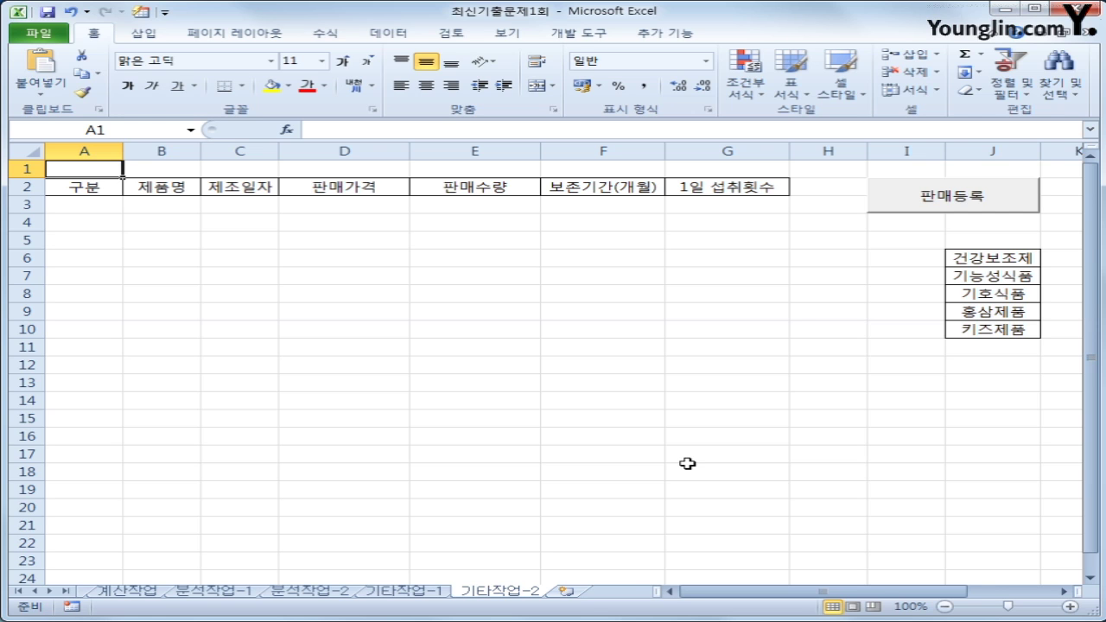
{"action": "left_click", "coordinate": [577, 34]}
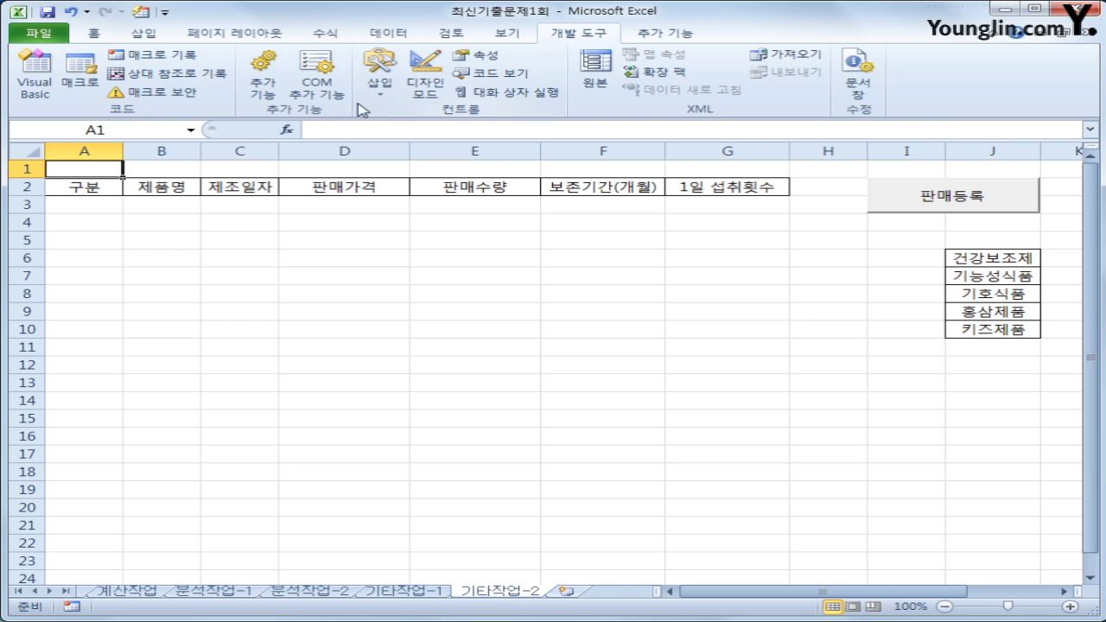
{"action": "left_click", "coordinate": [424, 91]}
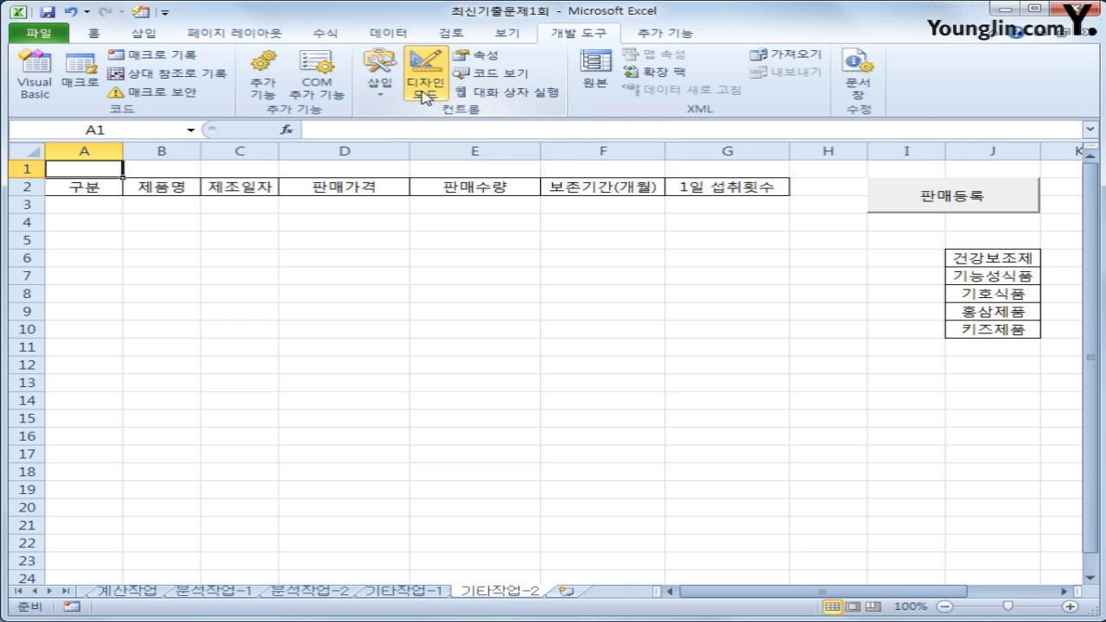
{"action": "left_click", "coordinate": [895, 207]}
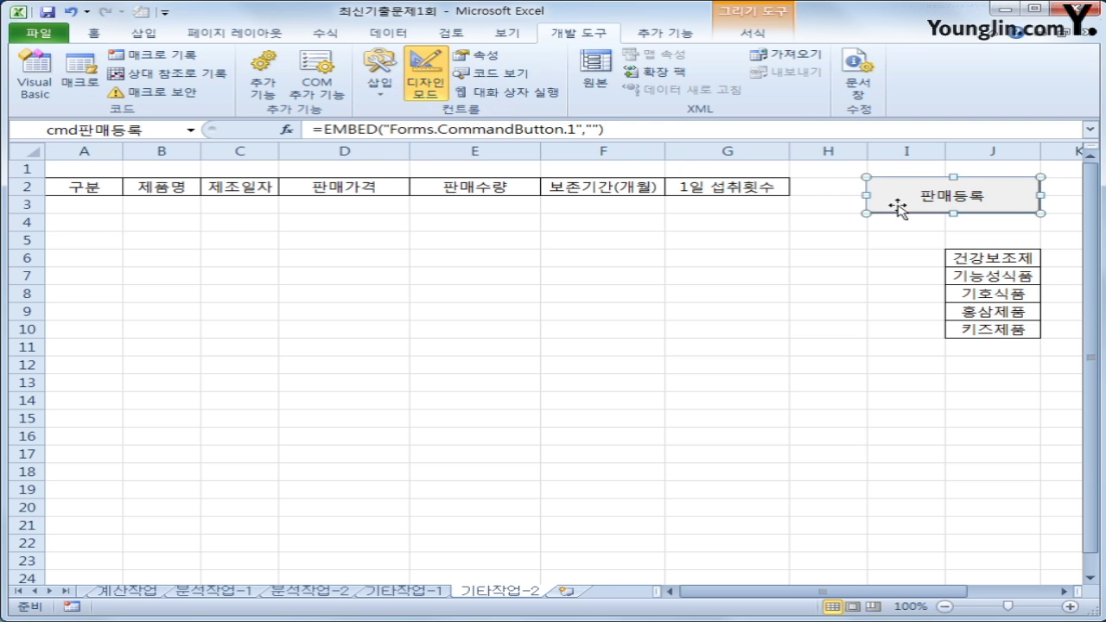
{"action": "double_click", "coordinate": [898, 207]}
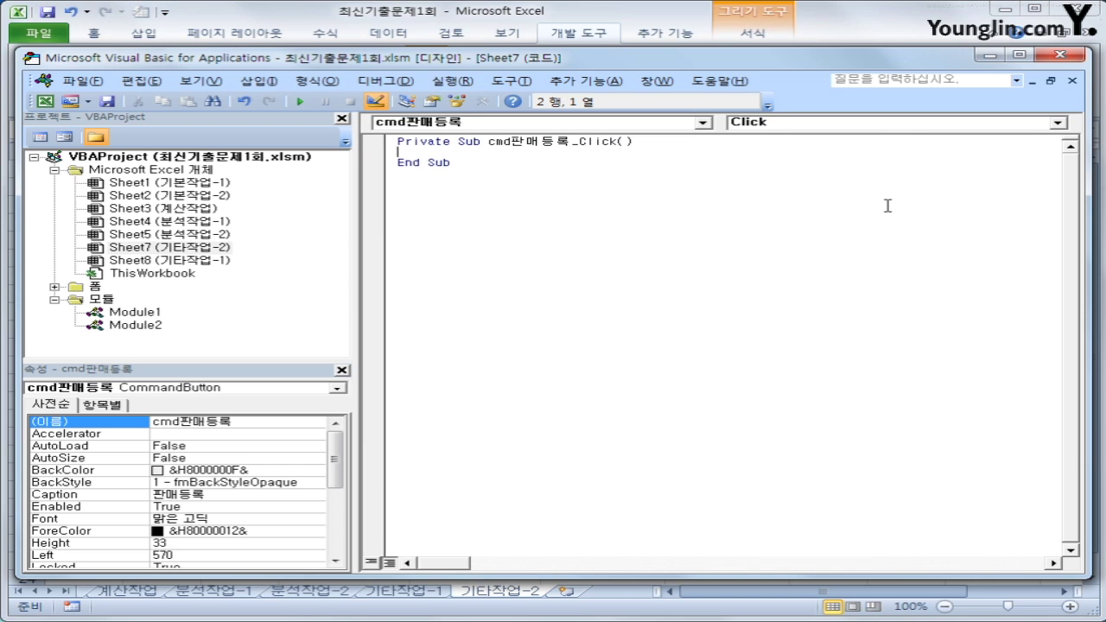
- Write the indented statement 건강식품판매.Show in the cmd판매등록_Click procedure
{"action": "key", "text": "Tab"}
{"action": "type", "text": "건강식품판매"}
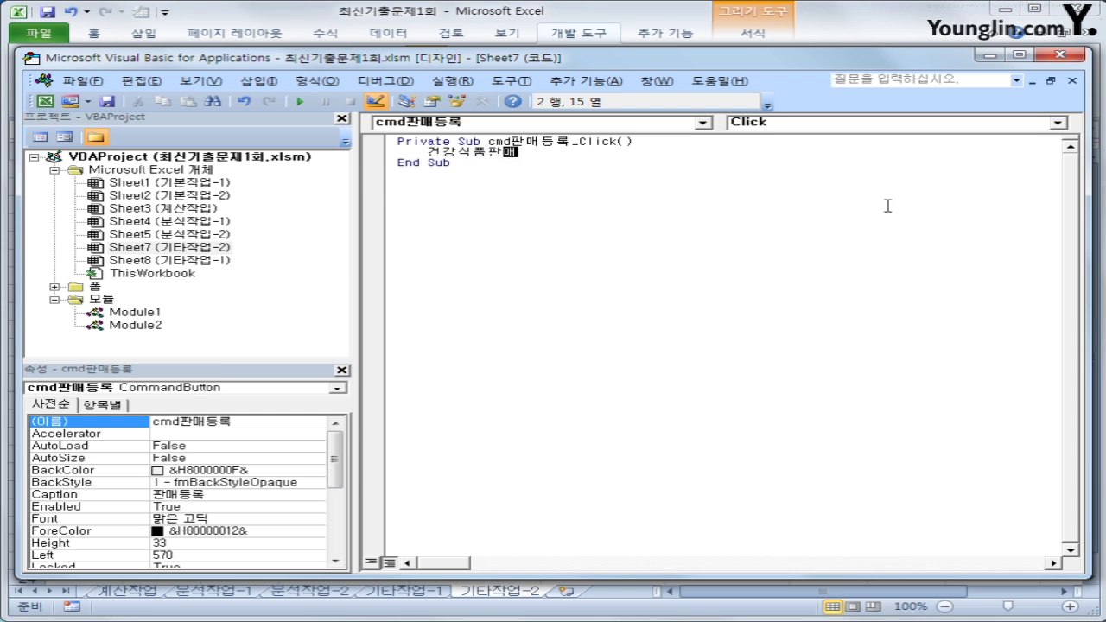
{"action": "type", "text": ".Show"}
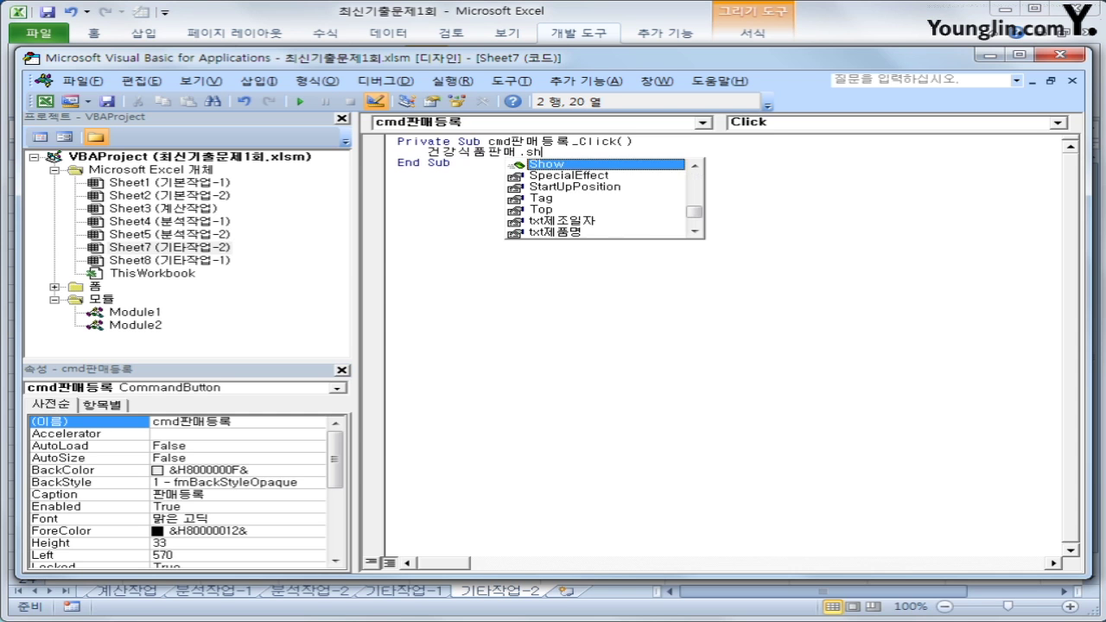
- Open the 건강식품판매 form in design view and check the names of the 구분 combo box, 보존기간 list box and 1회 option button
{"action": "left_click", "coordinate": [887, 206]}
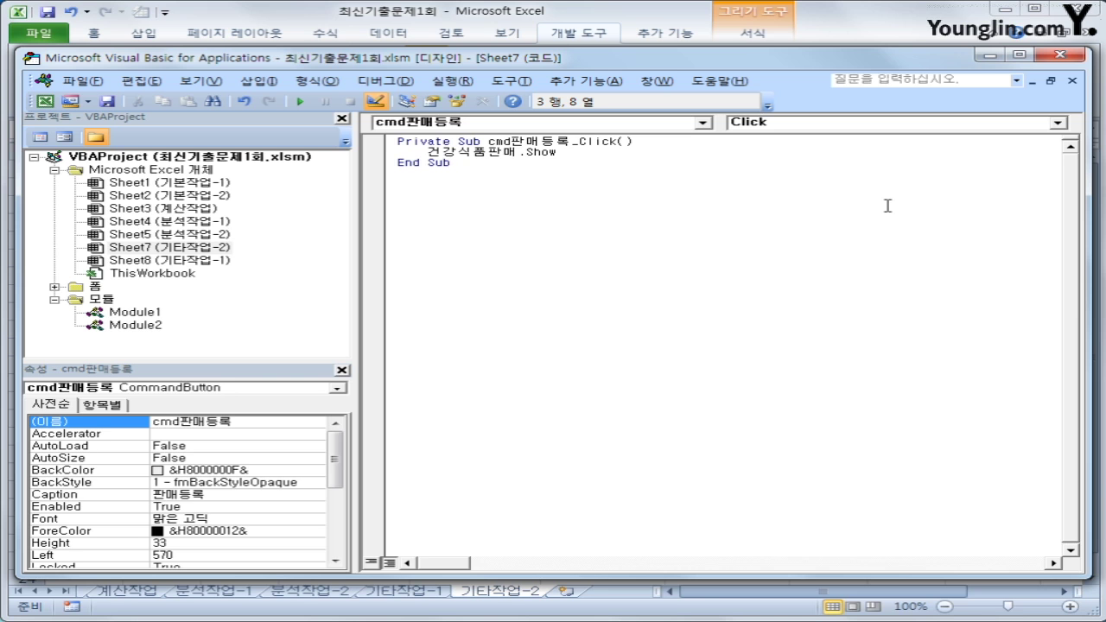
{"action": "double_click", "coordinate": [95, 287]}
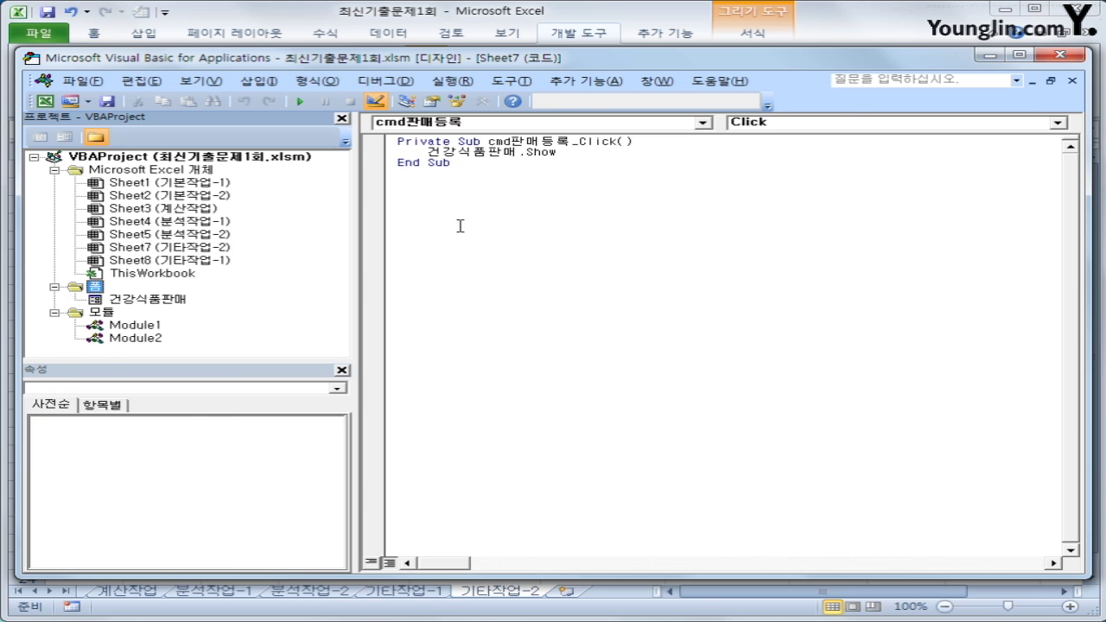
{"action": "double_click", "coordinate": [154, 297]}
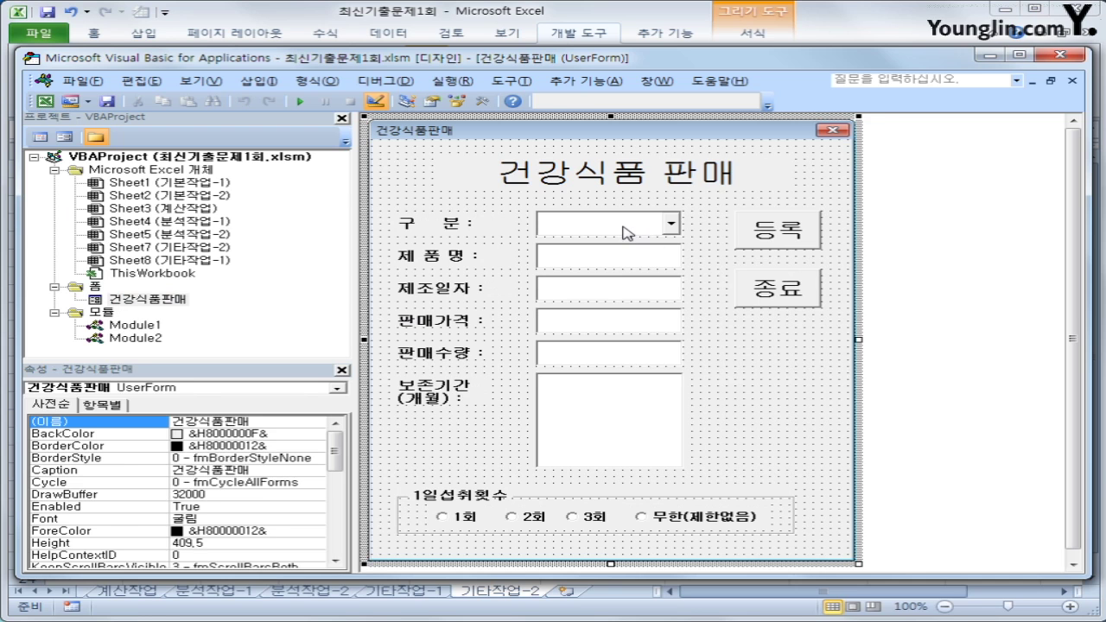
{"action": "left_click", "coordinate": [623, 231]}
{"action": "left_click", "coordinate": [243, 424]}
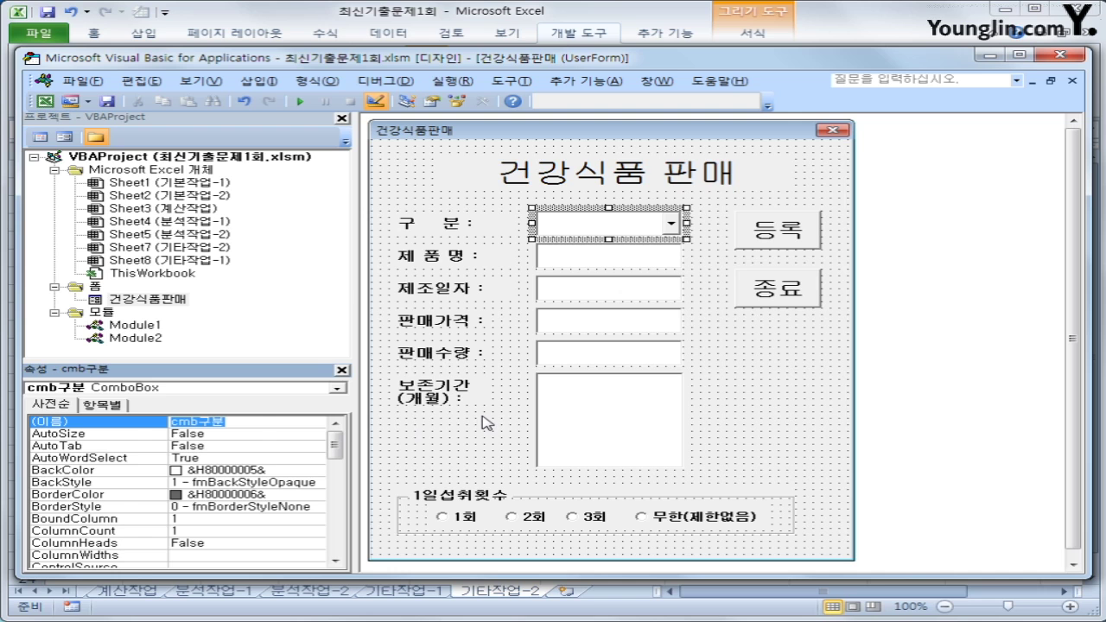
{"action": "left_click", "coordinate": [578, 420]}
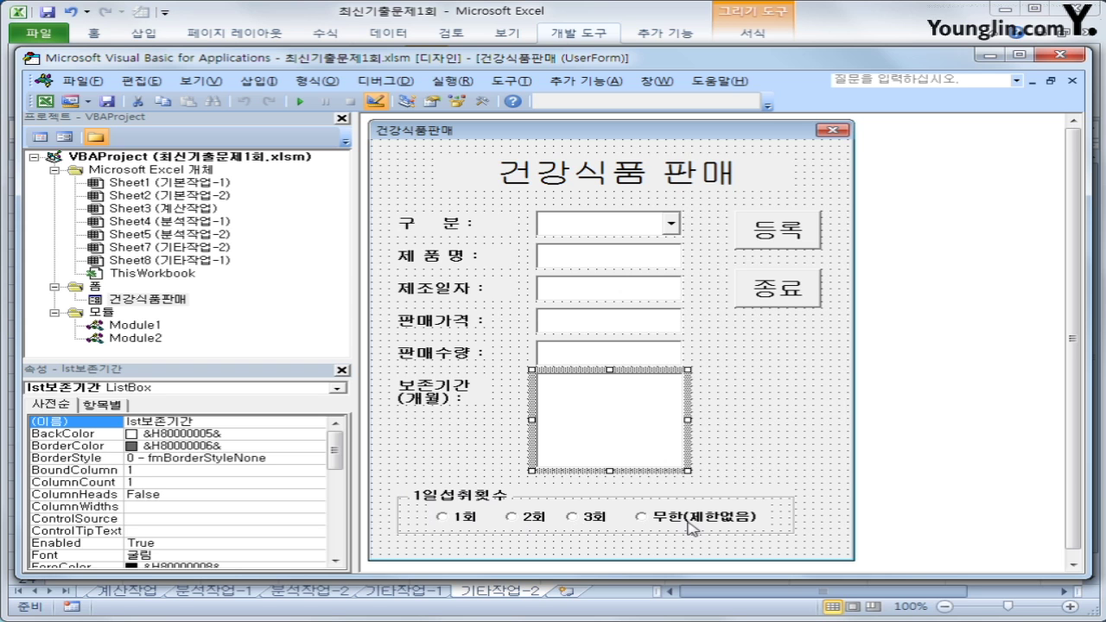
{"action": "left_click", "coordinate": [496, 528]}
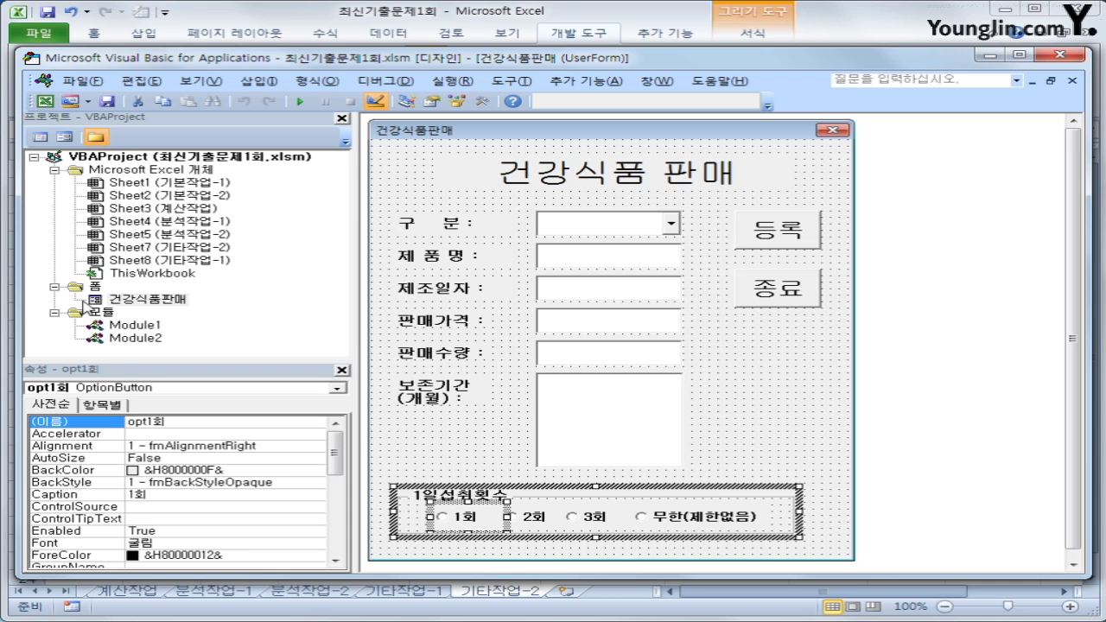
- Open the code of the 건강식품판매 form and create the UserForm Initialize event procedure
{"action": "left_click", "coordinate": [108, 301]}
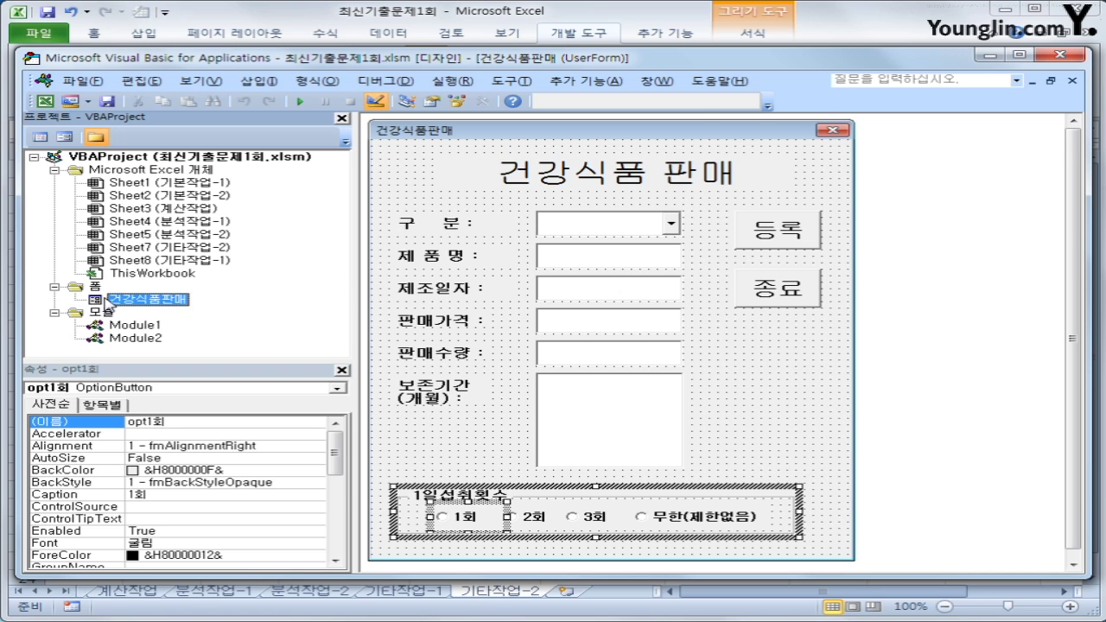
{"action": "left_click", "coordinate": [40, 138]}
{"action": "left_click", "coordinate": [548, 128]}
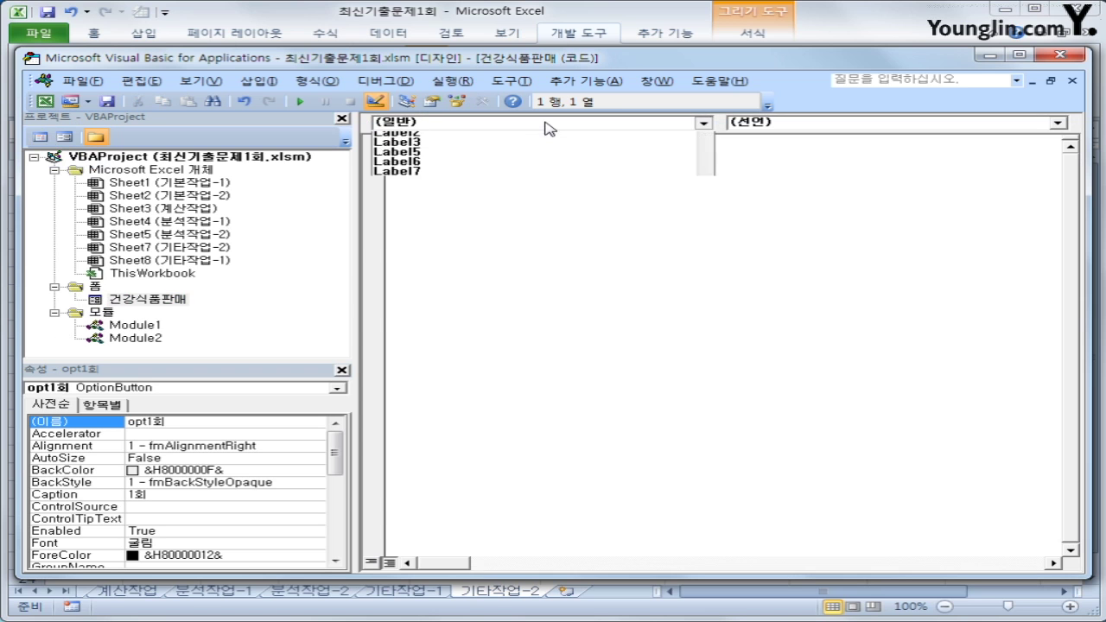
{"action": "scroll", "coordinate": [687, 203], "scroll_direction": "down", "scroll_amount": 3}
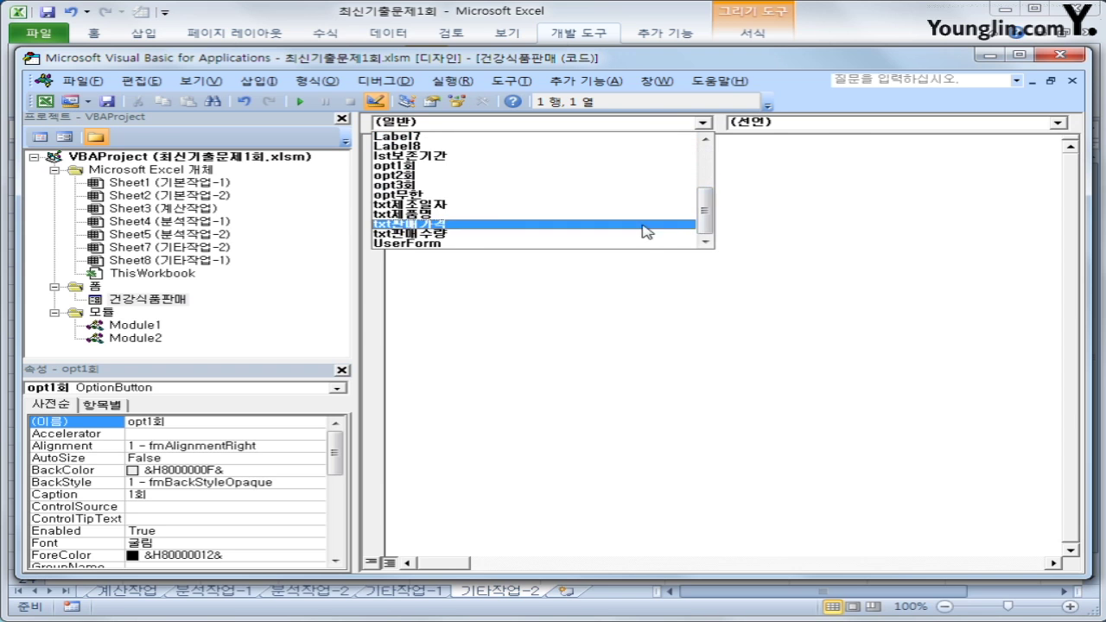
{"action": "left_click", "coordinate": [640, 243]}
{"action": "left_click", "coordinate": [836, 126]}
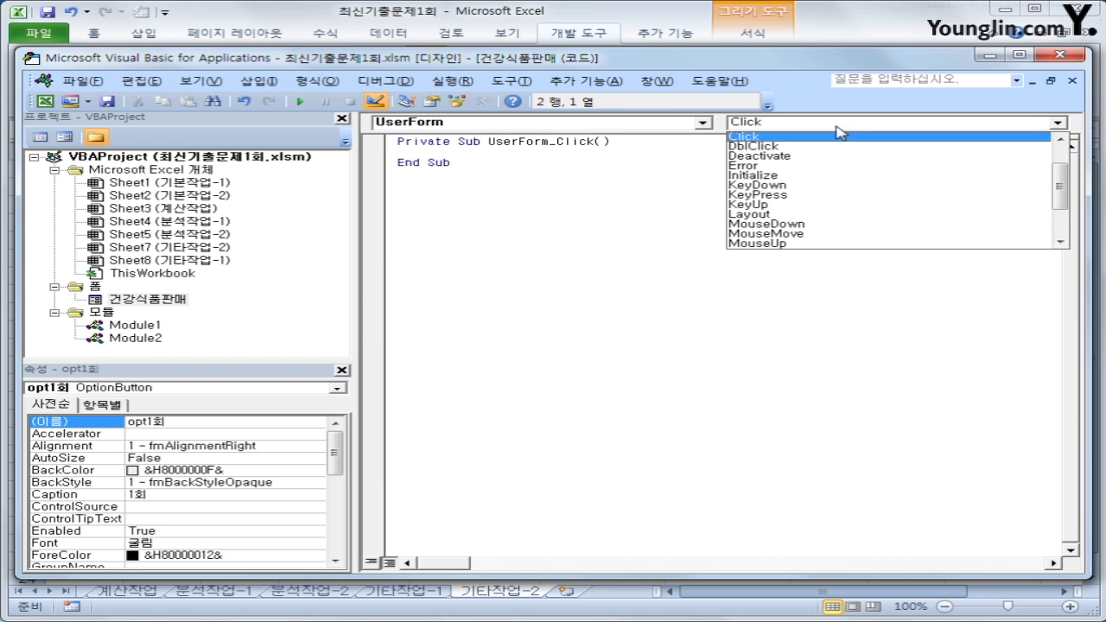
{"action": "left_click", "coordinate": [832, 178]}
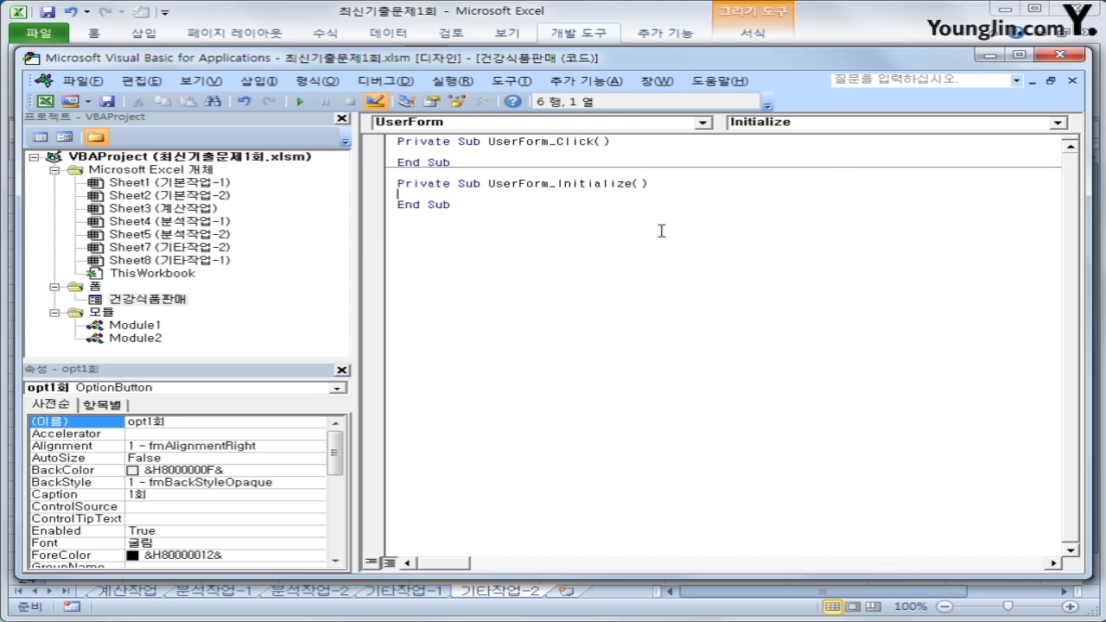
- In UserForm_Initialize, write the indented statement cmb구분.RowSource = "J6:J10"
{"action": "key", "text": "Return"}
{"action": "key", "text": "Tab"}
{"action": "type", "text": "c"}
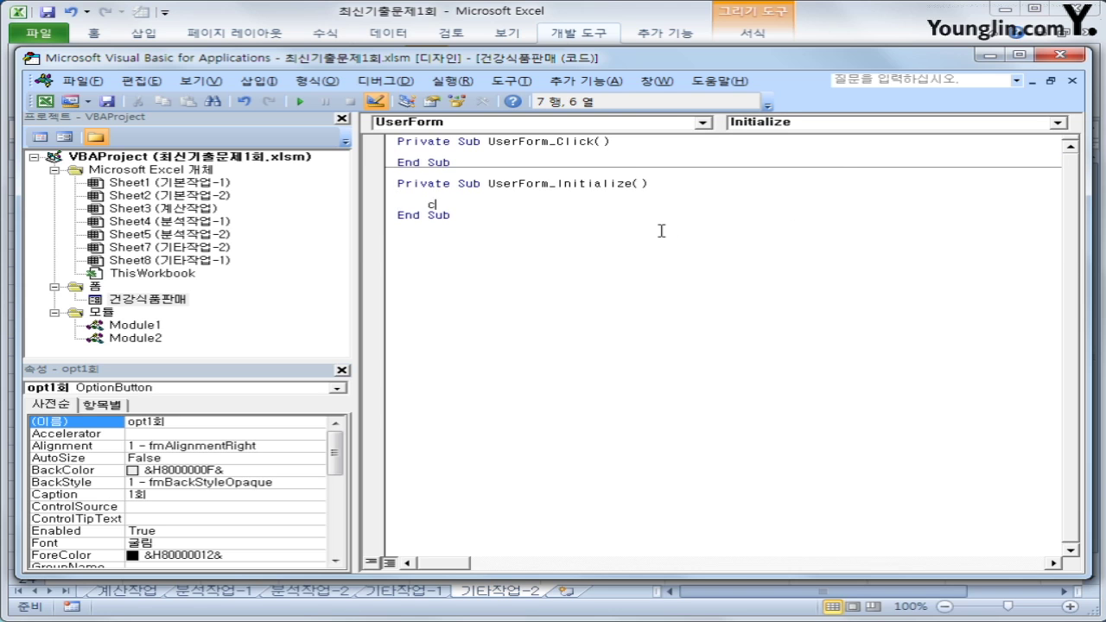
{"action": "type", "text": "mb구부ㄴ.개"}
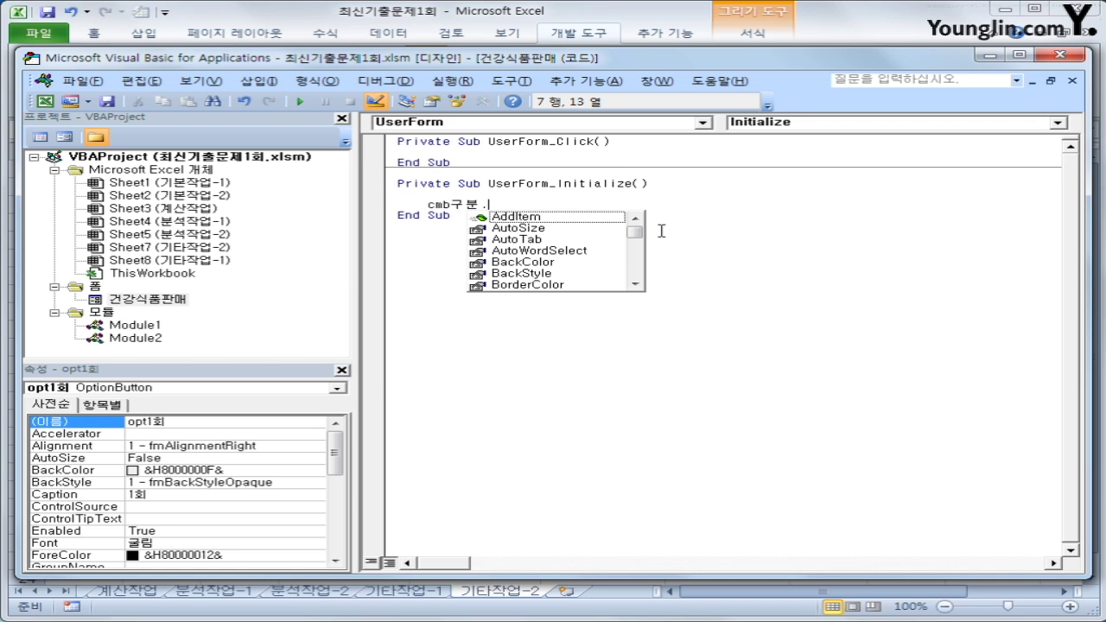
{"action": "key", "text": "BackSpace"}
{"action": "key", "text": "BackSpace"}
{"action": "key", "text": "Hangul"}
{"action": "type", "text": "ro"}
{"action": "key", "text": "space"}
{"action": "type", "text": "="}
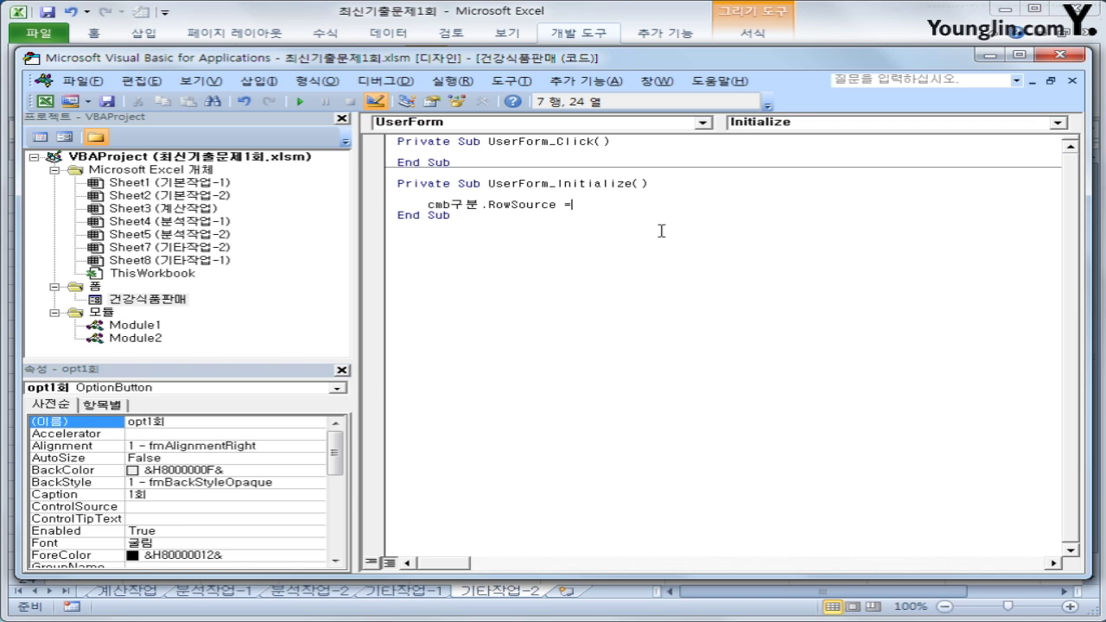
{"action": "type", "text": "\"ㅓ"}
{"action": "key", "text": "BackSpace"}
{"action": "key", "text": "Hangul"}
{"action": "type", "text": "J6:J10\""}
{"action": "key", "text": "Return"}
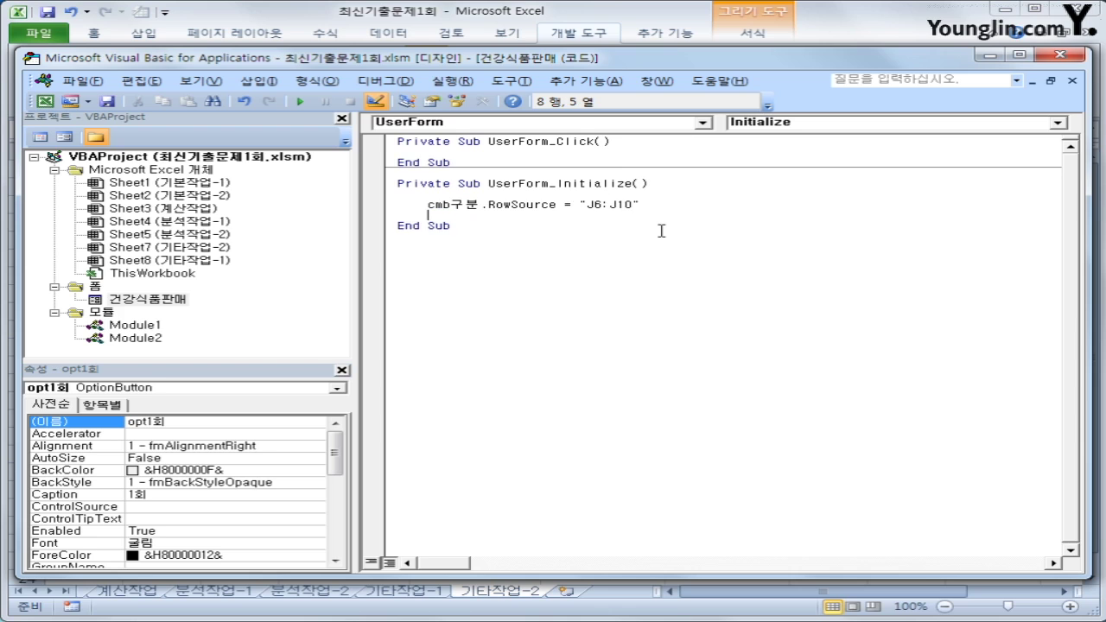
- Below a blank line after the RowSource statement, write lst보존기간.AddItem "12개월"
{"action": "key", "text": "Return"}
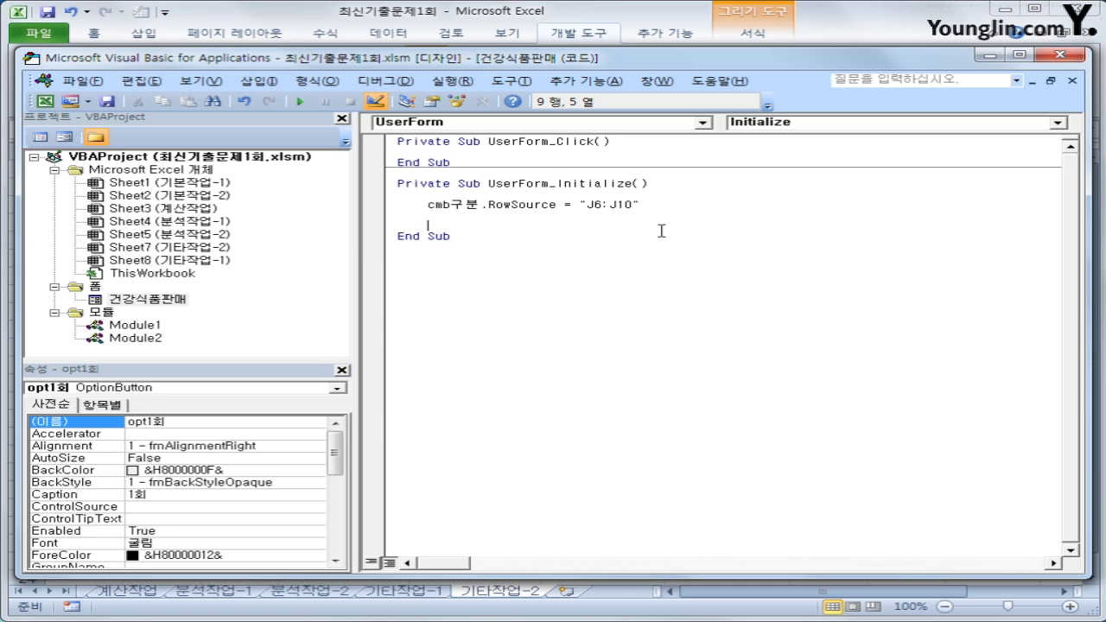
{"action": "type", "text": "lst"}
{"action": "type", "text": "보조기가"}
{"action": "key", "text": "BackSpace"}
{"action": "key", "text": "BackSpace"}
{"action": "key", "text": "BackSpace"}
{"action": "key", "text": "BackSpace"}
{"action": "key", "text": "BackSpace"}
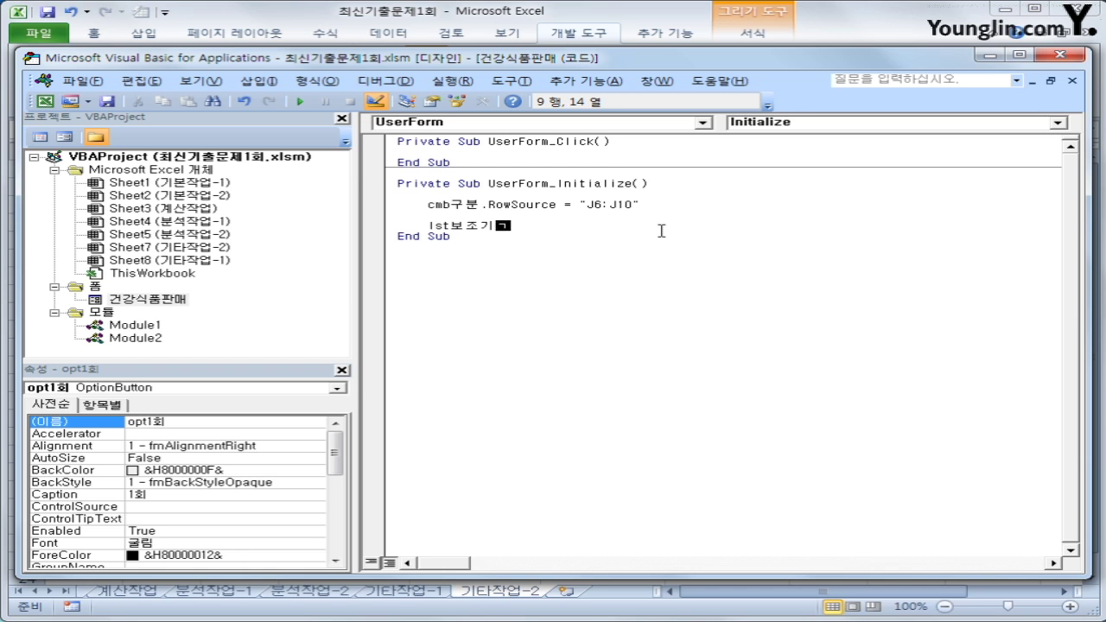
{"action": "type", "text": "ㅂ보존기간."}
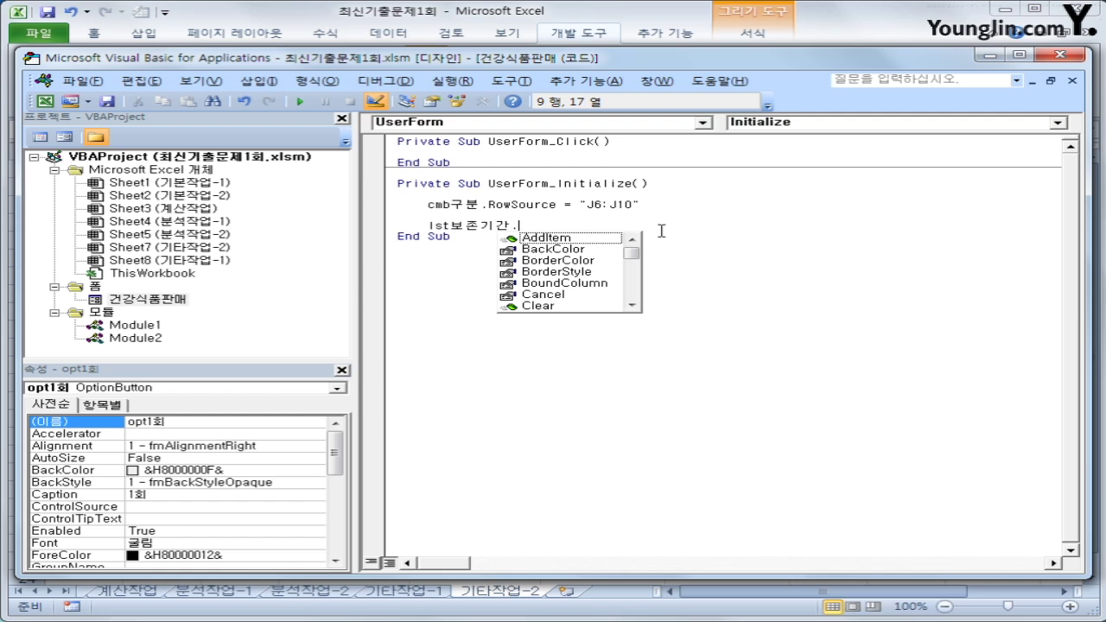
{"action": "key", "text": "Tab"}
{"action": "type", "text": "\""}
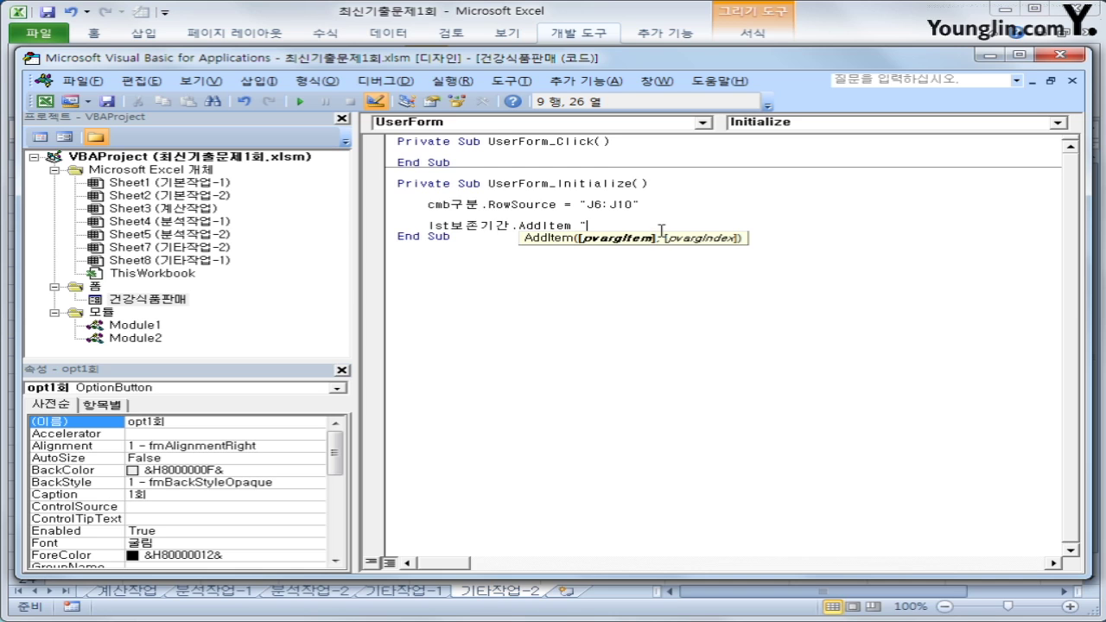
{"action": "type", "text": "12개월\""}
{"action": "key", "text": "Return"}
- Copy the lst보존기간.AddItem statement and paste it three times on the lines below
{"action": "key", "text": "Up"}
{"action": "key", "text": "shift+End"}
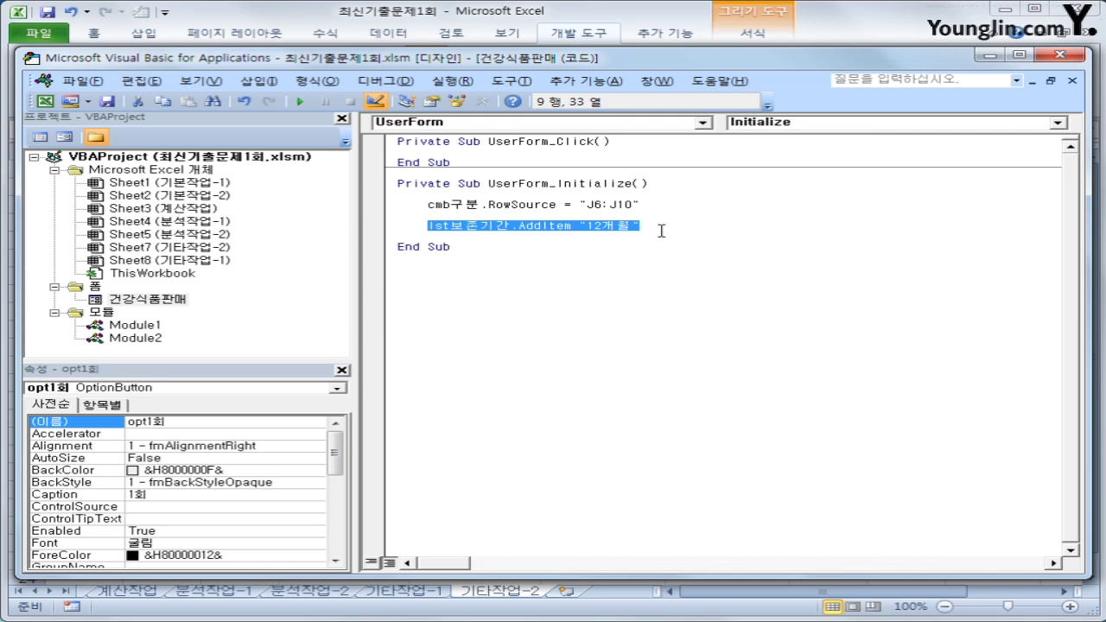
{"action": "key", "text": "ctrl+c"}
{"action": "key", "text": "Down"}
{"action": "key", "text": "ctrl+v"}
{"action": "key", "text": "Return"}
{"action": "key", "text": "ctrl+v"}
{"action": "key", "text": "Return"}
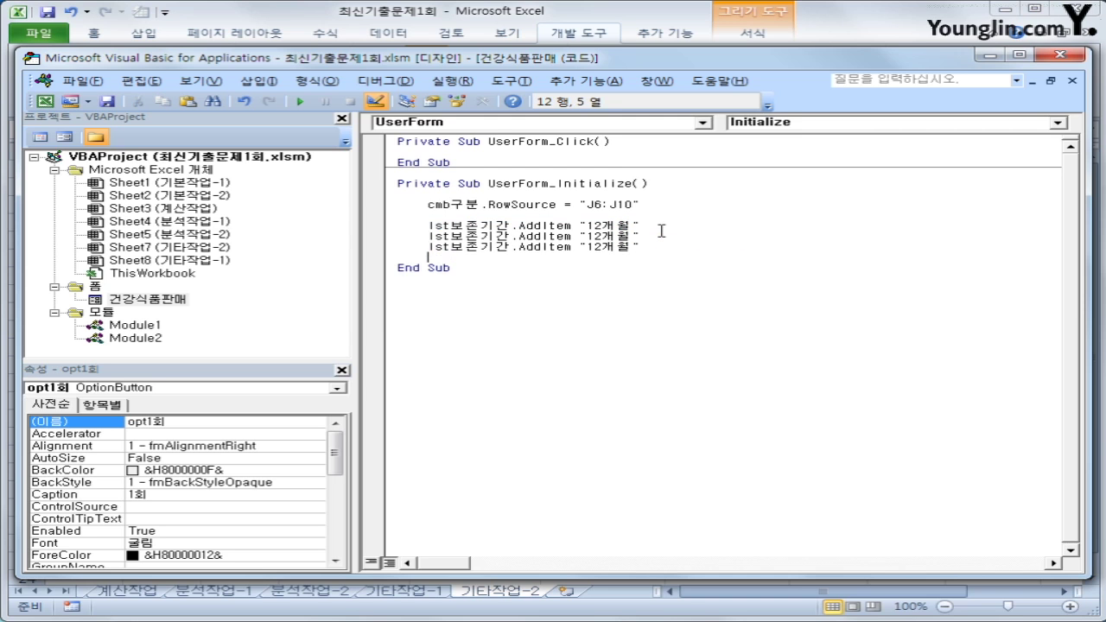
{"action": "key", "text": "ctrl+v"}
- Change the three copied AddItem values to 18개월, 24개월 and 36개월, and start a new line after them
{"action": "key", "text": "Up"}
{"action": "key", "text": "Up"}
{"action": "key", "text": "Left"}
{"action": "key", "text": "Left"}
{"action": "key", "text": "Left"}
{"action": "key", "text": "Left"}
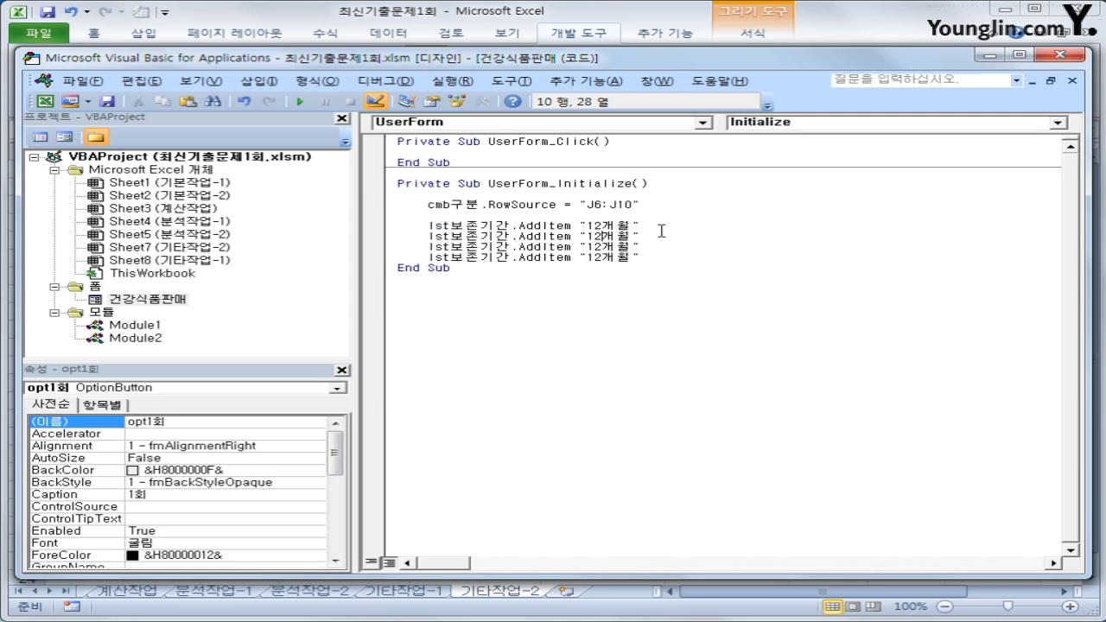
{"action": "key", "text": "Delete"}
{"action": "type", "text": "8"}
{"action": "key", "text": "Down"}
{"action": "key", "text": "Left"}
{"action": "key", "text": "Left"}
{"action": "key", "text": "Delete"}
{"action": "key", "text": "Delete"}
{"action": "type", "text": "24"}
{"action": "key", "text": "Down"}
{"action": "key", "text": "Left"}
{"action": "key", "text": "Left"}
{"action": "key", "text": "shift+Right"}
{"action": "key", "text": "shift+Right"}
{"action": "type", "text": "36"}
{"action": "key", "text": "End"}
{"action": "key", "text": "Return"}
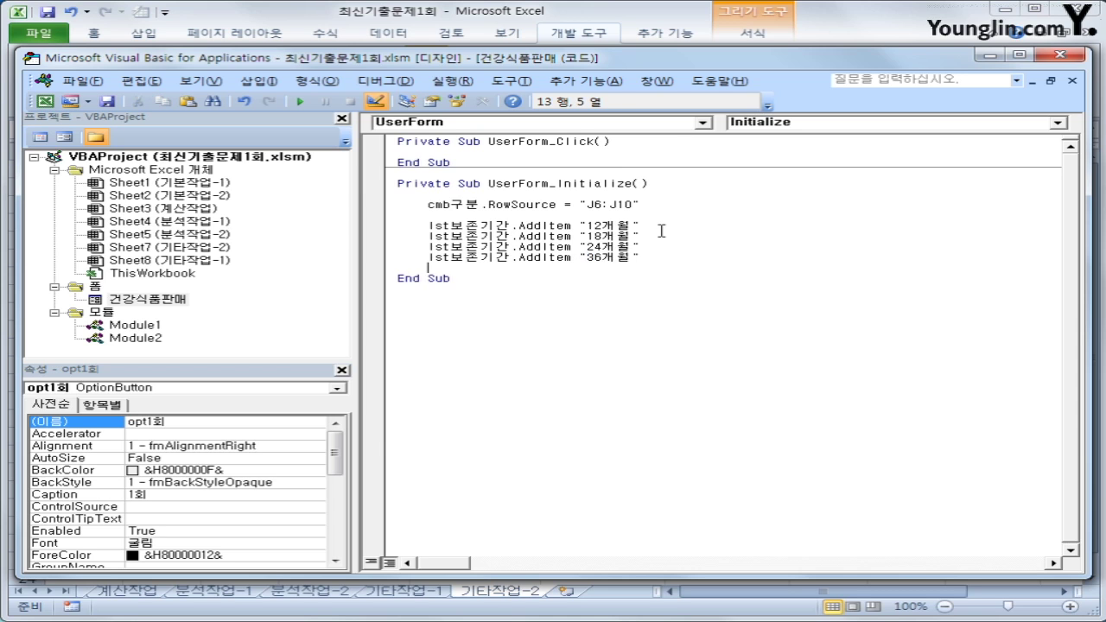
- Cut lst보존기간 from the 12개월 AddItem statement and insert an empty line above that statement
{"action": "key", "text": "Return"}
{"action": "key", "text": "Up"}
{"action": "key", "text": "Up"}
{"action": "key", "text": "Up"}
{"action": "key", "text": "Up"}
{"action": "key", "text": "Up"}
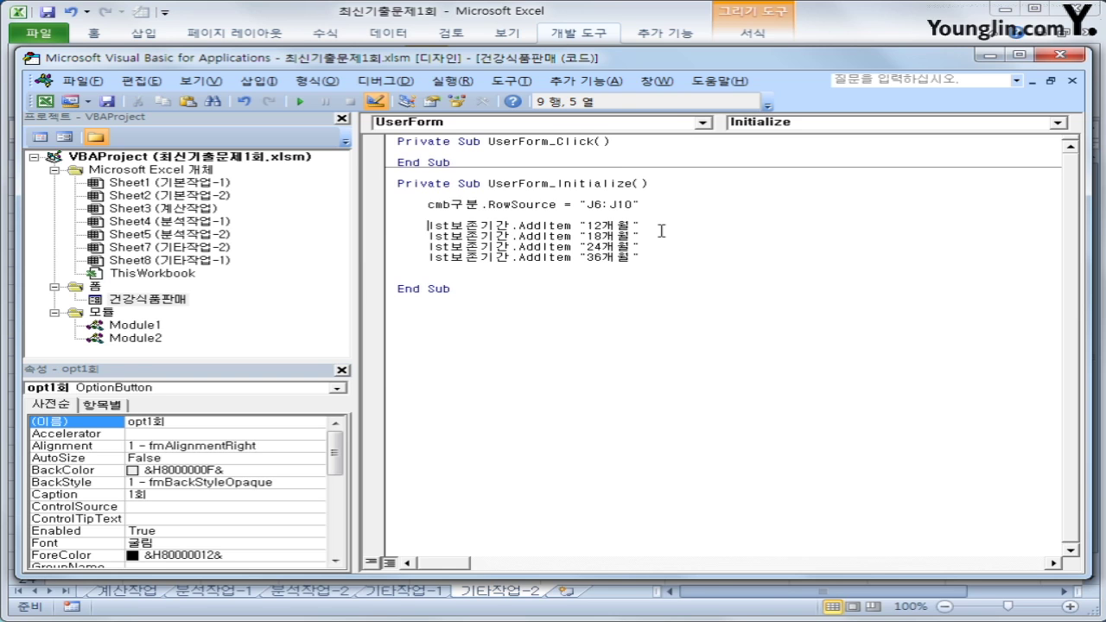
{"action": "key", "text": "Down"}
{"action": "key", "text": "Down"}
{"action": "key", "text": "Down"}
{"action": "key", "text": "Down"}
{"action": "key", "text": "Up"}
{"action": "key", "text": "Up"}
{"action": "key", "text": "Up"}
{"action": "key", "text": "Up"}
{"action": "key", "text": "shift+Right"}
{"action": "key", "text": "shift+Right"}
{"action": "key", "text": "shift+Right"}
{"action": "key", "text": "shift+Right"}
{"action": "key", "text": "shift+Right"}
{"action": "key", "text": "shift+Right"}
{"action": "key", "text": "shift+Right"}
{"action": "key", "text": "shift+Right"}
{"action": "key", "text": "shift+Left"}
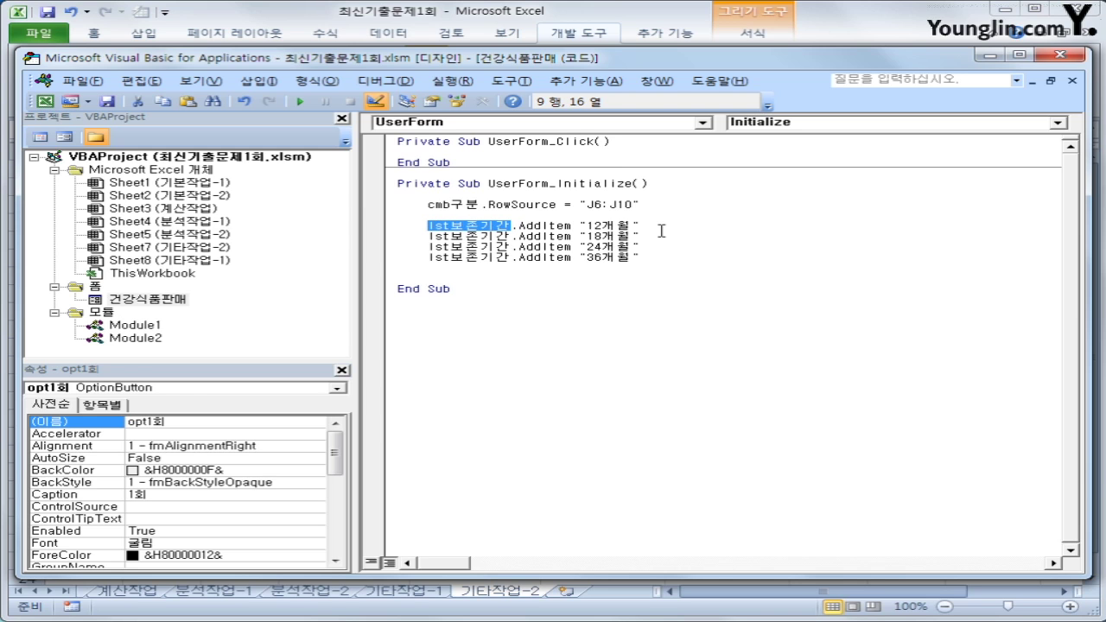
{"action": "key", "text": "Delete"}
{"action": "key", "text": "Return"}
{"action": "key", "text": "Up"}
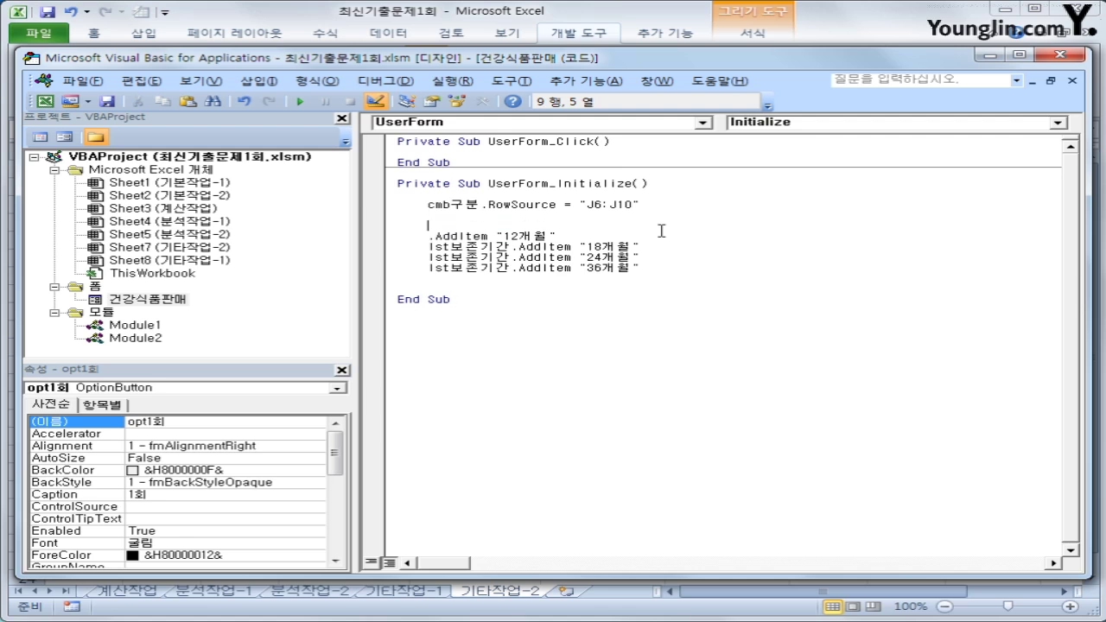
- Write With lst보존기간 on the empty line and indent the .AddItem "12개월" statement beneath it
{"action": "type", "text": "ㅊ"}
{"action": "key", "text": "BackSpace"}
{"action": "type", "text": "with"}
{"action": "key", "text": "ctrl+v"}
{"action": "key", "text": "Down"}
{"action": "key", "text": "Home"}
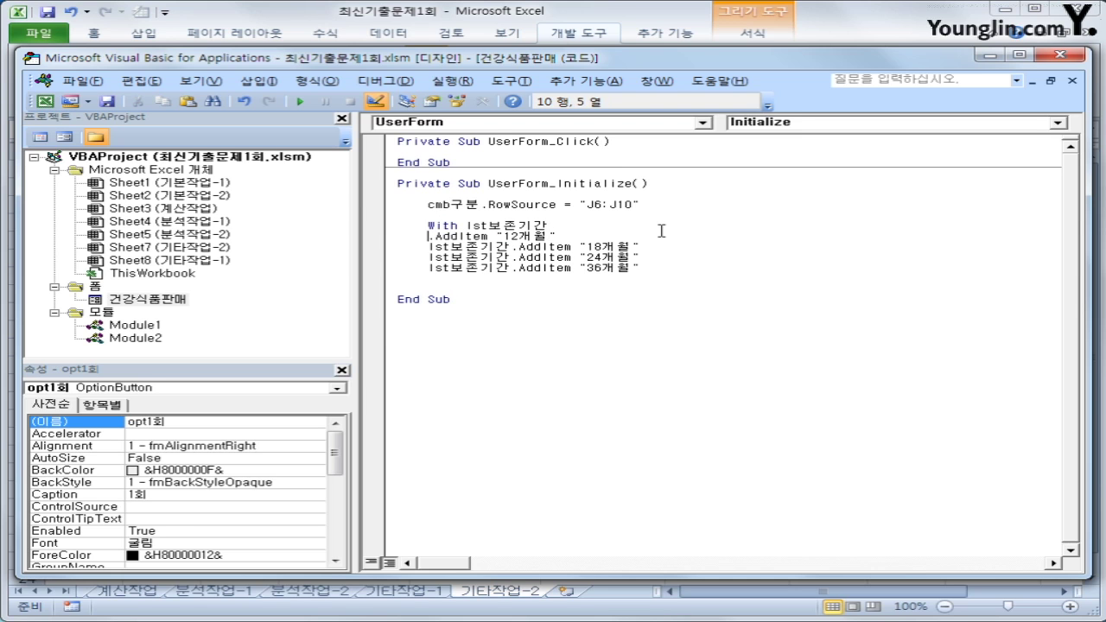
- Remove lst보존기간 from the 18개월 statement and indent the remaining .AddItem inside the With block
{"action": "key", "text": "Down"}
{"action": "key", "text": "Home"}
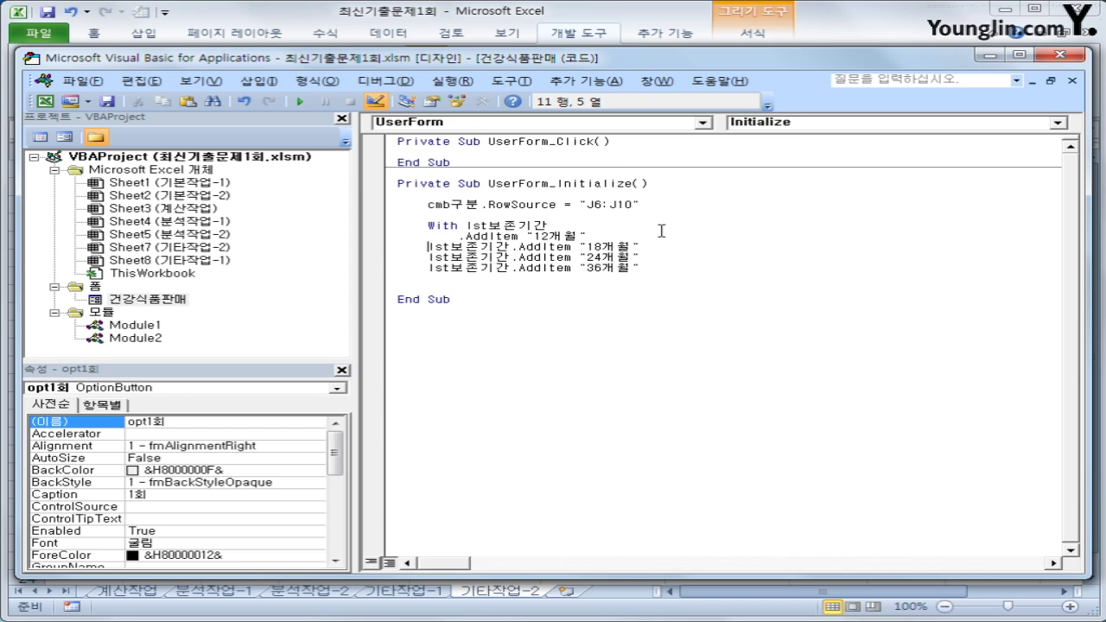
{"action": "key", "text": "shift+Right"}
{"action": "key", "text": "shift+Right"}
{"action": "key", "text": "shift+Right"}
{"action": "key", "text": "shift+Right"}
{"action": "key", "text": "shift+Right"}
{"action": "key", "text": "shift+Right"}
{"action": "key", "text": "shift+Right"}
{"action": "key", "text": "Delete"}
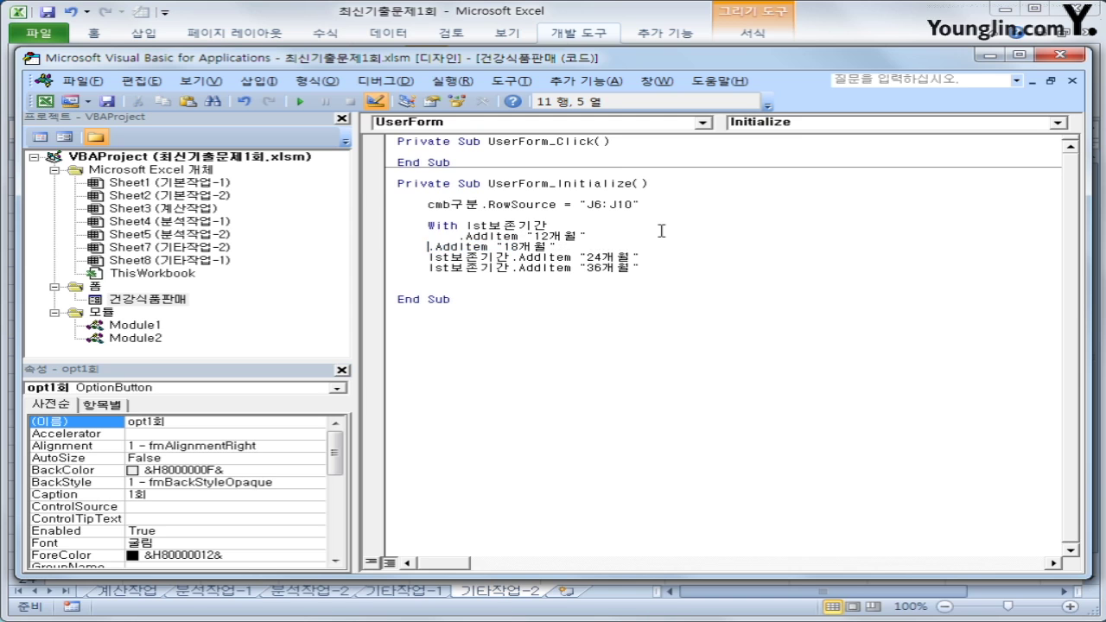
- Reduce the 24개월 statement to an indented .AddItem "24개월" by removing the list box name
{"action": "key", "text": "Down"}
{"action": "key", "text": "Home"}
{"action": "key", "text": "shift+Right"}
{"action": "key", "text": "shift+Right"}
{"action": "key", "text": "shift+Right"}
{"action": "key", "text": "shift+Right"}
{"action": "key", "text": "shift+Right"}
{"action": "key", "text": "shift+Right"}
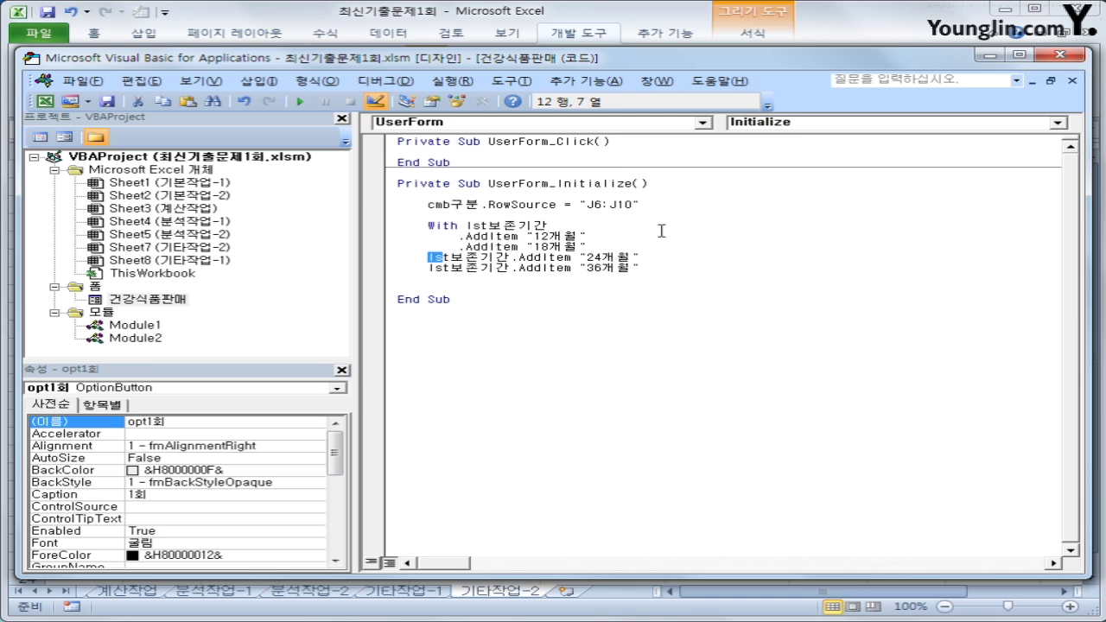
{"action": "key", "text": "shift+Right"}
{"action": "key", "text": "shift+Right"}
{"action": "key", "text": "shift+Left"}
{"action": "key", "text": "shift+Left"}
{"action": "key", "text": "Delete"}
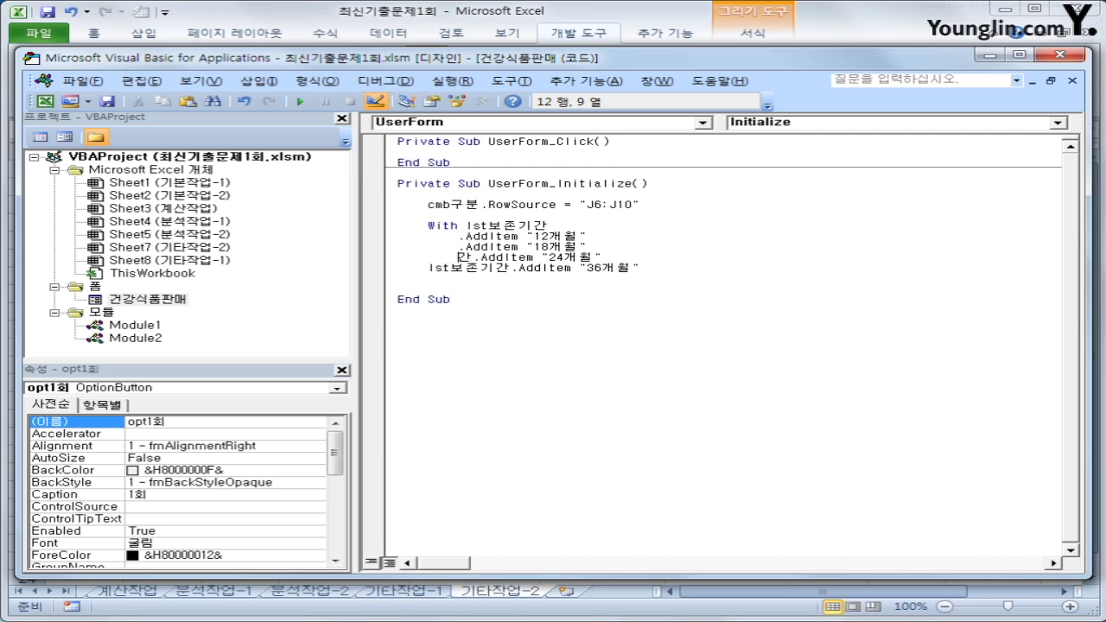
{"action": "key", "text": "Delete"}
- Replace the lst보존기간 prefix of the 36개월 statement with an indent, leaving .AddItem "36개월"
{"action": "key", "text": "Down"}
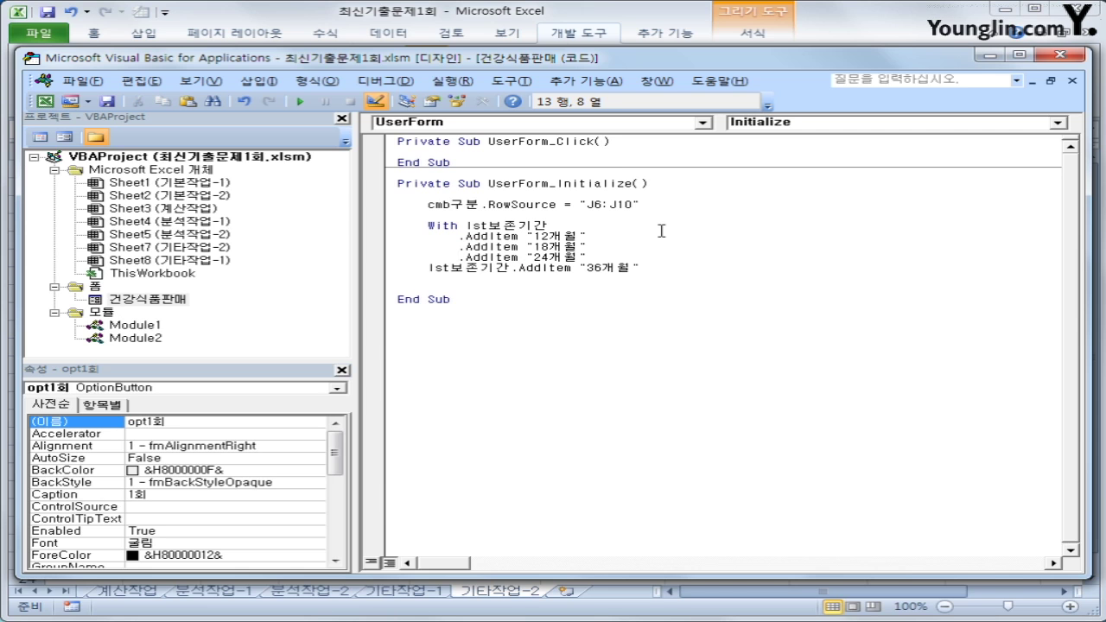
{"action": "key", "text": "Home"}
{"action": "key", "text": "shift+Right"}
{"action": "key", "text": "shift+Right"}
{"action": "key", "text": "shift+Right"}
{"action": "key", "text": "shift+Right"}
{"action": "key", "text": "shift+Right"}
{"action": "key", "text": "shift+Right"}
{"action": "key", "text": "shift+Right"}
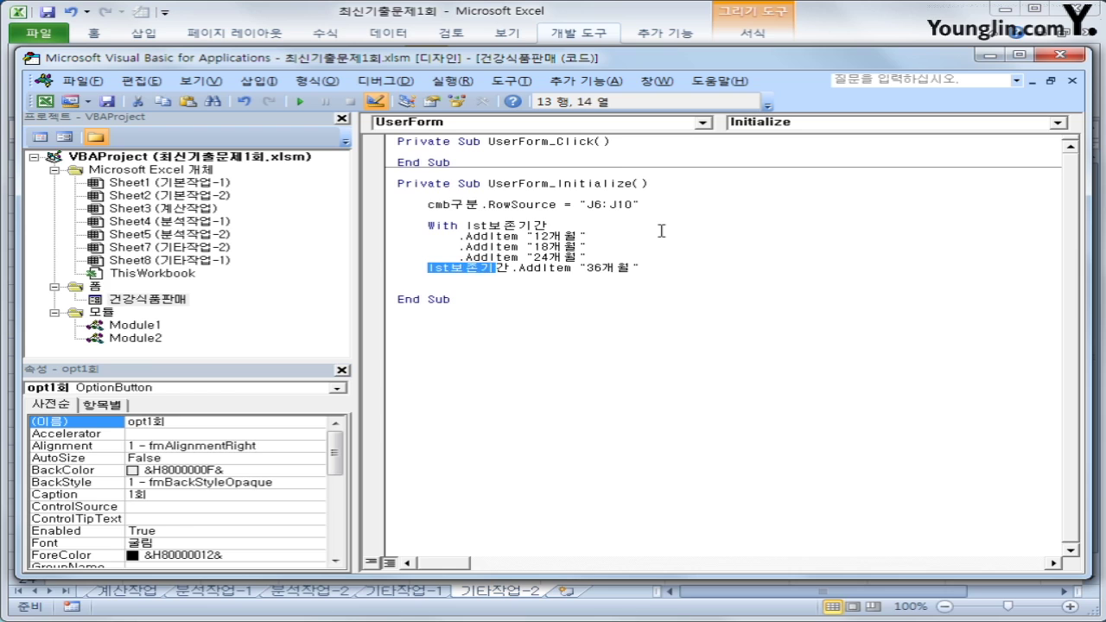
- Close the With block by writing End With after the .AddItem "36개월" statement, followed by a new line
{"action": "key", "text": "End"}
{"action": "key", "text": "Return"}
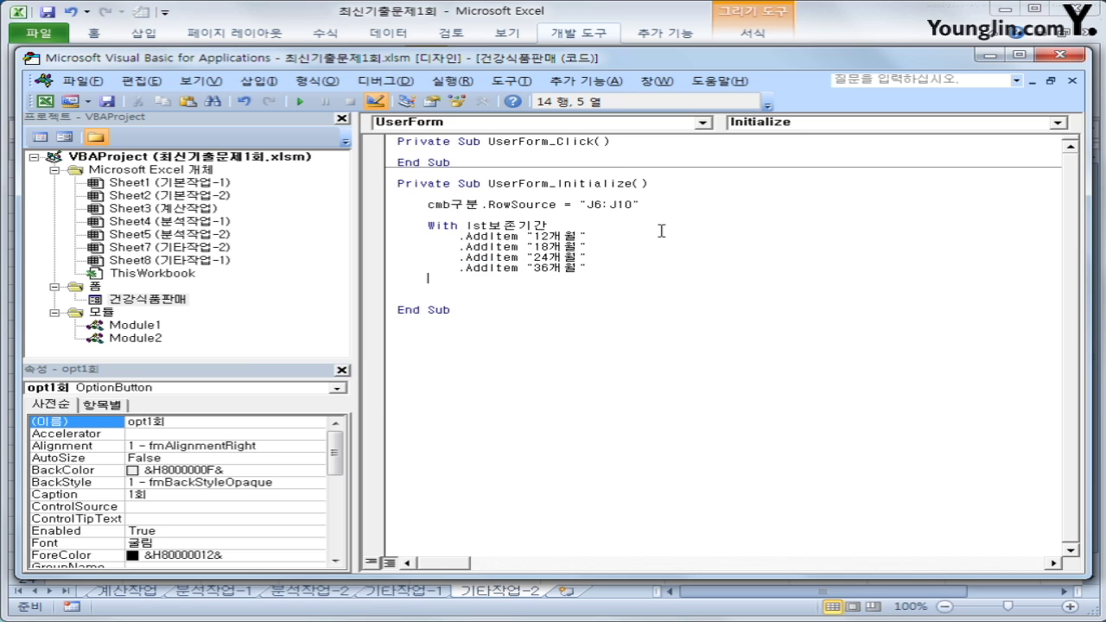
{"action": "type", "text": "end with"}
{"action": "key", "text": "Return"}
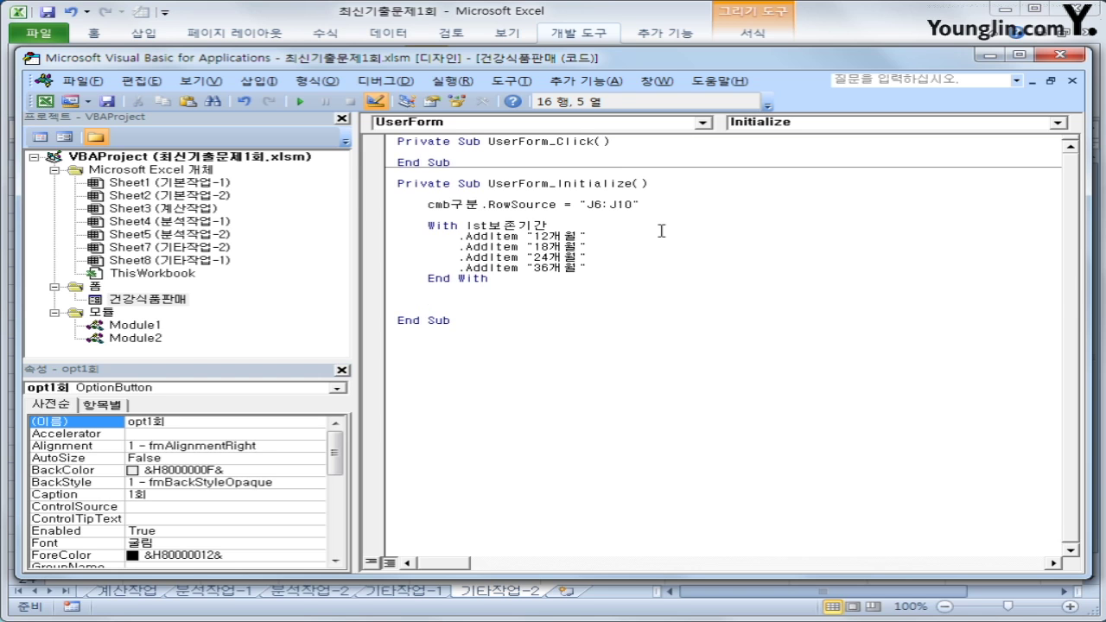
- Add the statement opt1회 = True below End With in the UserForm_Initialize procedure
{"action": "type", "text": "opt1회 =true"}
{"action": "key", "text": "Return"}
- Create the Click event procedure for the cmd종료 button in the form's code
{"action": "left_click", "coordinate": [577, 122]}
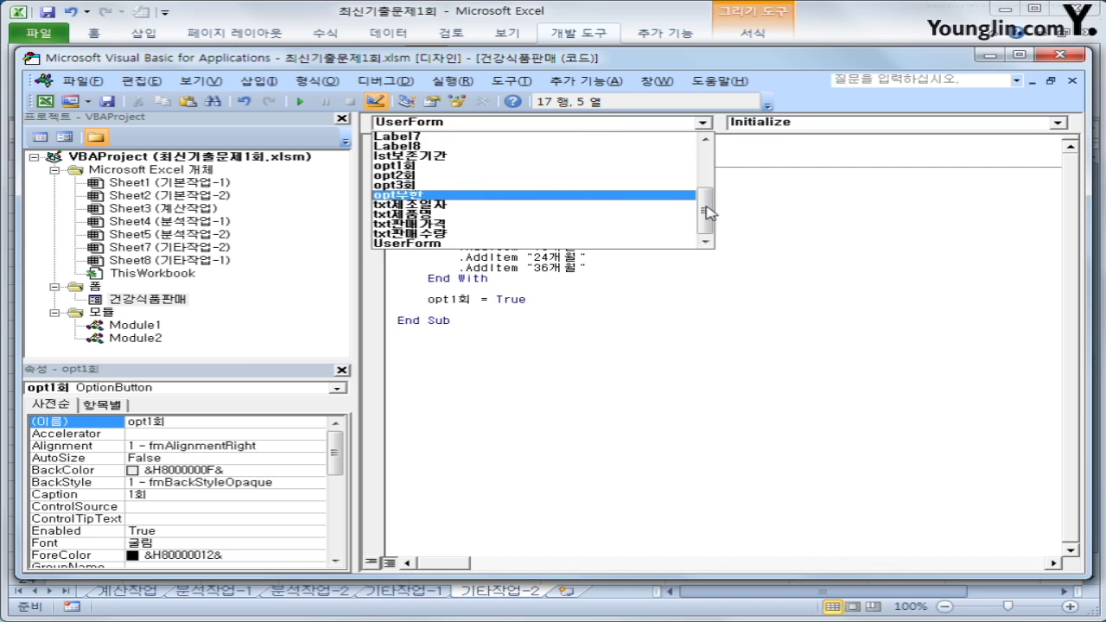
{"action": "left_click_drag", "start_coordinate": [703, 210], "coordinate": [708, 152]}
{"action": "left_click", "coordinate": [592, 166]}
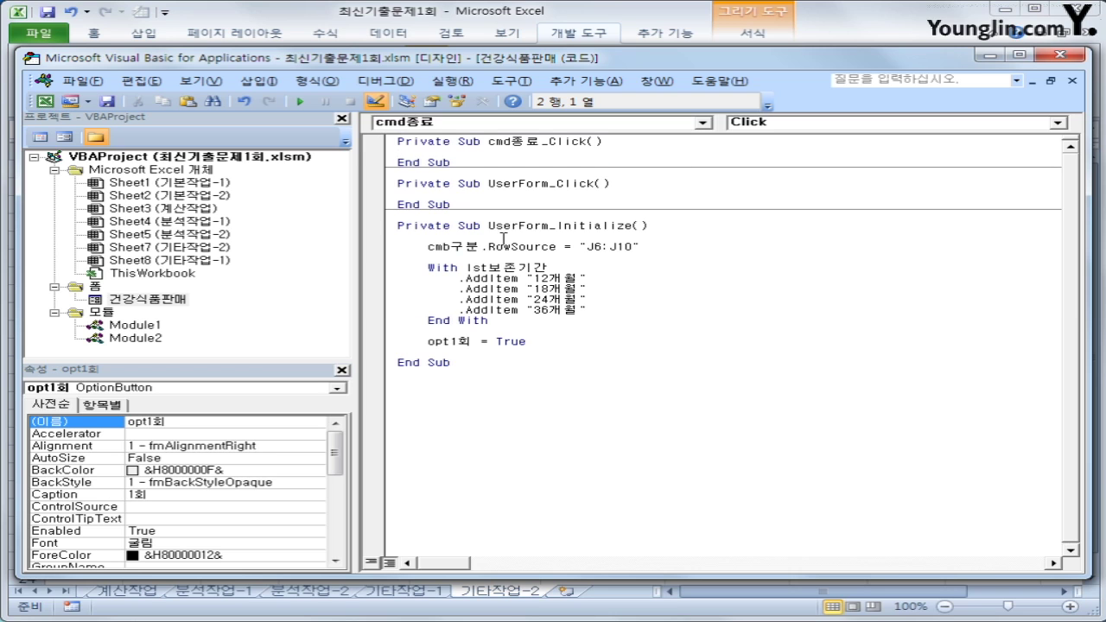
- Write the indented statement MsgBox Time in the cmd종료_Click procedure to show the current time
{"action": "key", "text": "Return"}
{"action": "key", "text": "Tab"}
{"action": "type", "text": "m"}
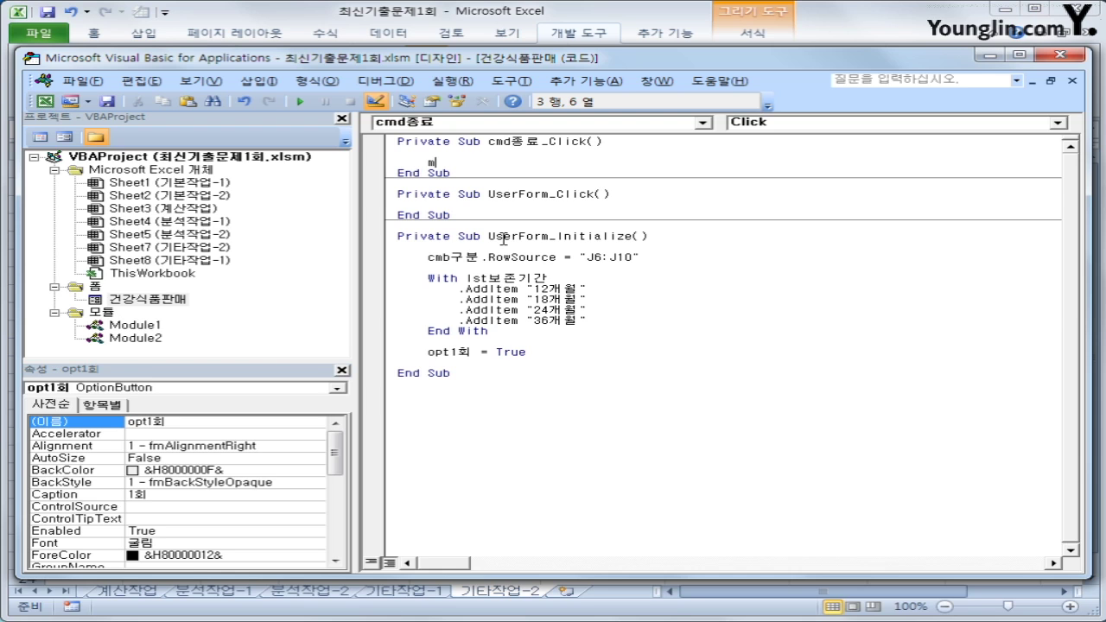
{"action": "type", "text": "sb"}
{"action": "key", "text": "BackSpace"}
{"action": "type", "text": "gbox "}
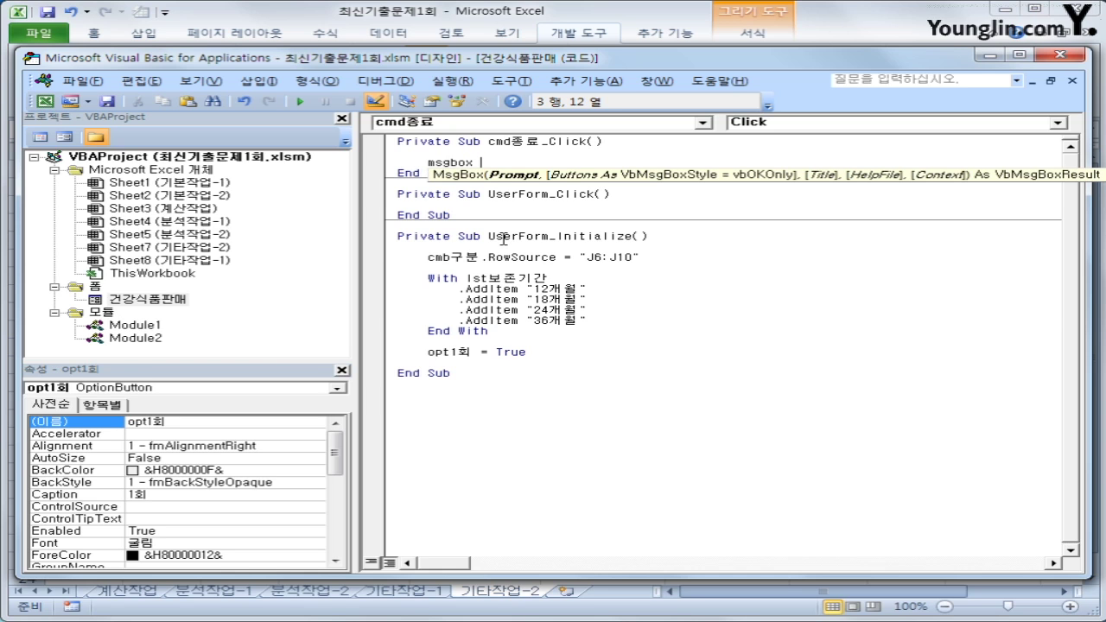
{"action": "type", "text": "ㅅ"}
{"action": "key", "text": "BackSpace"}
{"action": "type", "text": "time"}
{"action": "key", "text": "Return"}
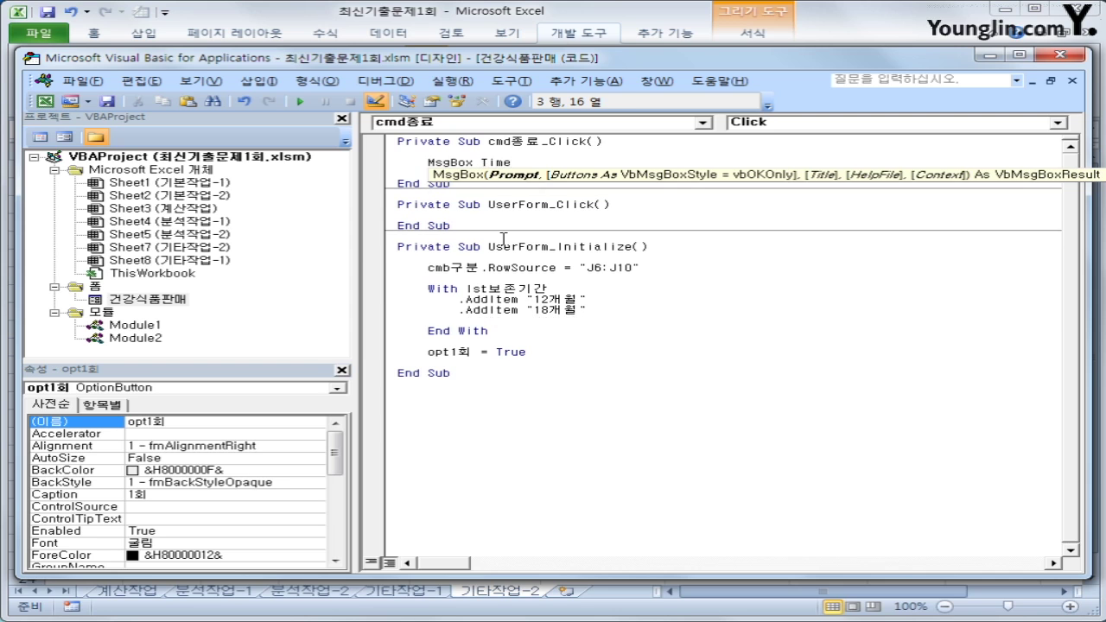
- Add the statement Unload Me below MsgBox Time in the cmd종료_Click procedure, followed by a new line
{"action": "type", "text": "unload me"}
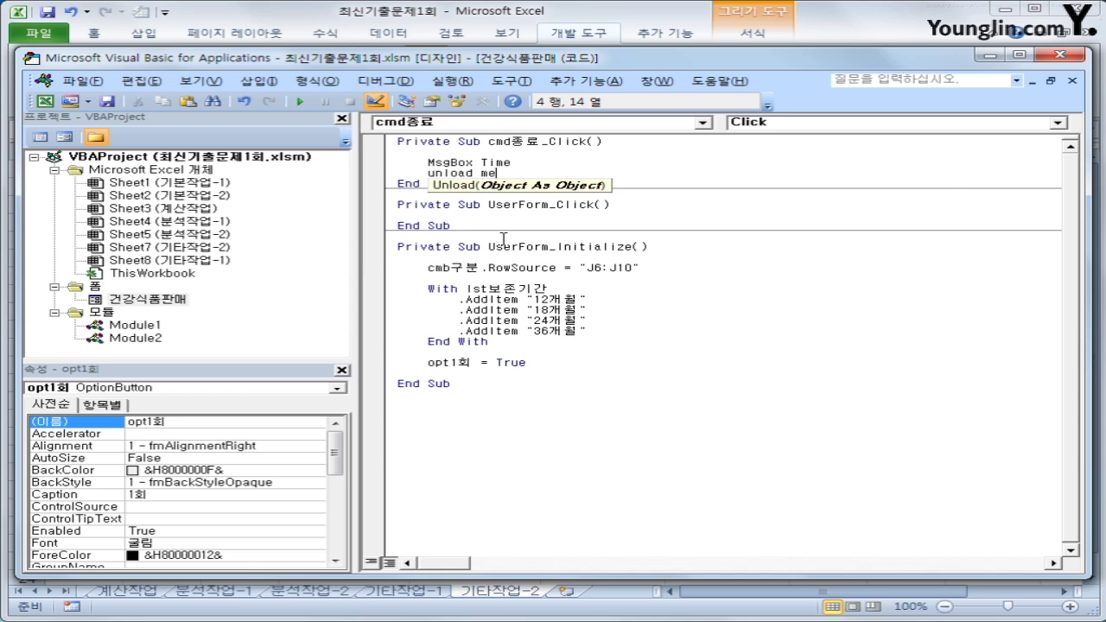
{"action": "key", "text": "Down"}
{"action": "key", "text": "Up"}
{"action": "key", "text": "End"}
{"action": "key", "text": "Return"}
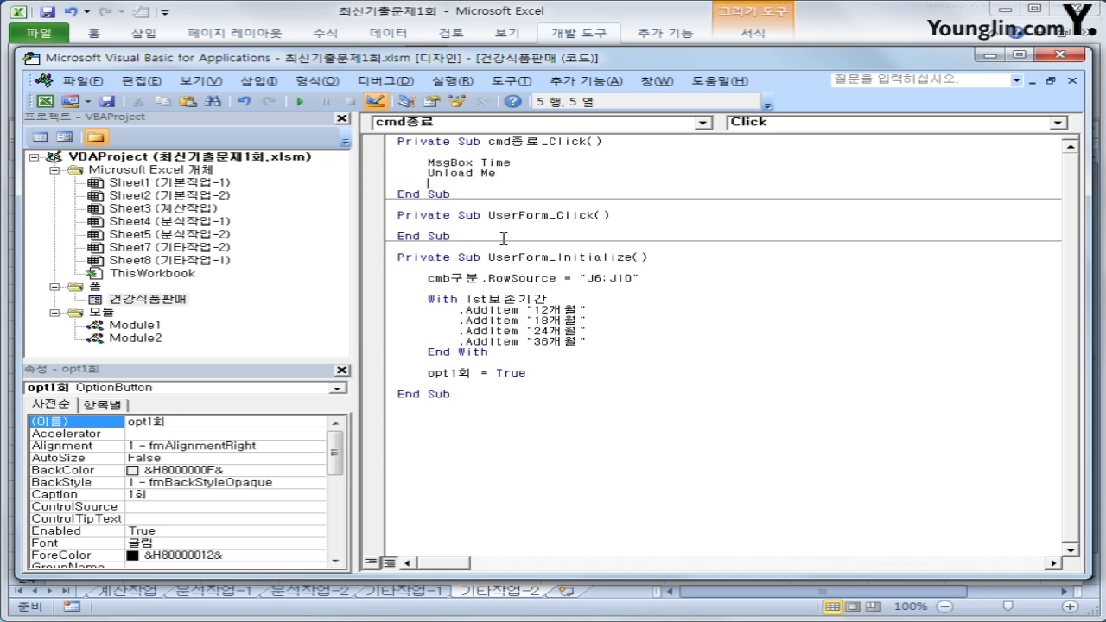
{"action": "key", "text": "Down"}
{"action": "key", "text": "Down"}
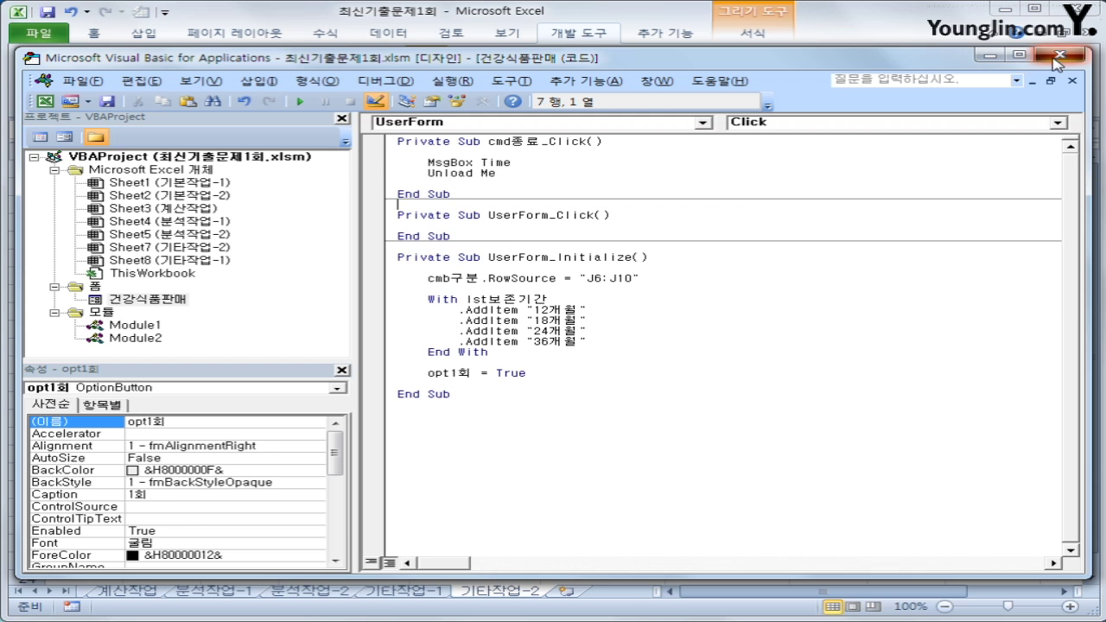
- Close the Visual Basic editor and turn off design mode on the 기타작업-2 sheet
{"action": "left_click", "coordinate": [1055, 57]}
{"action": "left_click", "coordinate": [781, 342]}
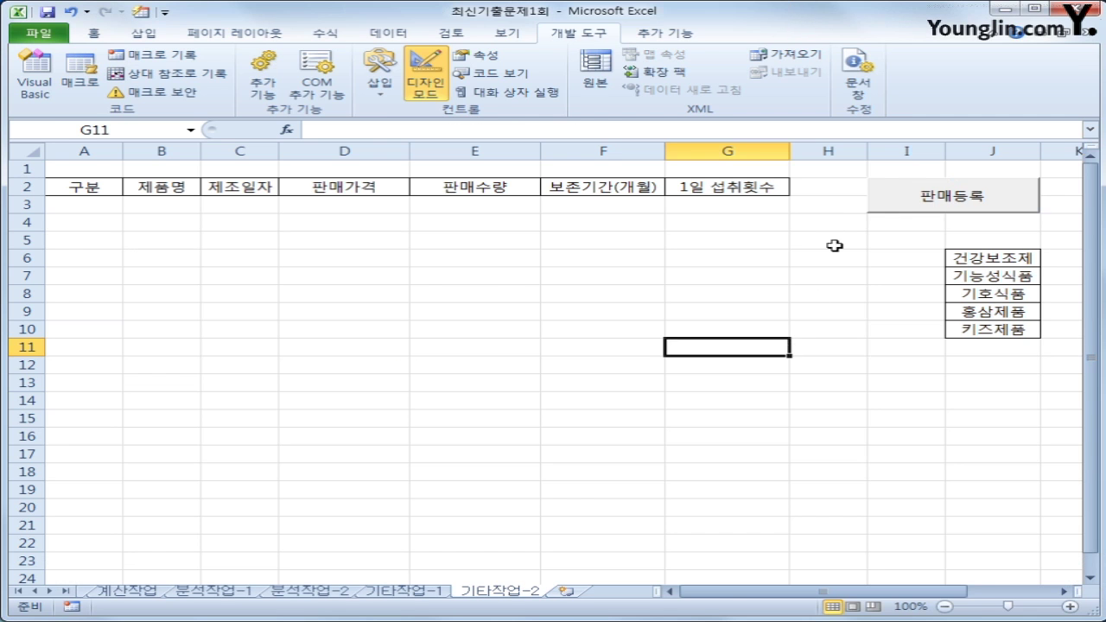
{"action": "left_click", "coordinate": [425, 76]}
{"action": "left_click", "coordinate": [511, 298]}
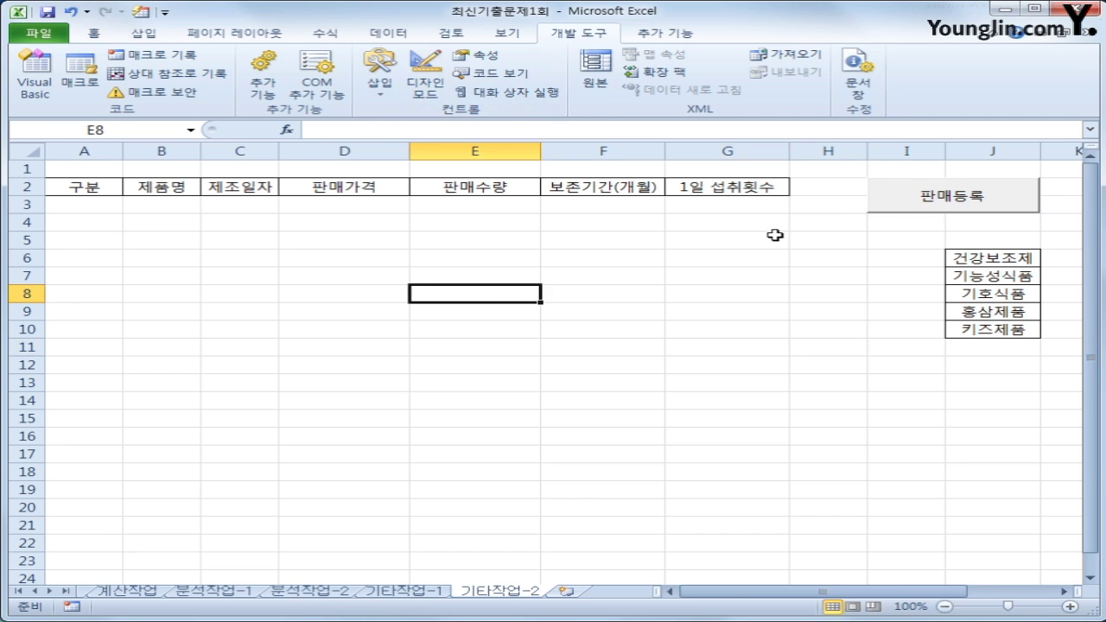
- Launch the form through 판매등록 and check its 구분 choices, the 보존기간 list and the 1일섭취횟수 default
{"action": "left_click", "coordinate": [924, 203]}
{"action": "left_click_drag", "start_coordinate": [561, 104], "coordinate": [525, 74]}
{"action": "left_click", "coordinate": [572, 163]}
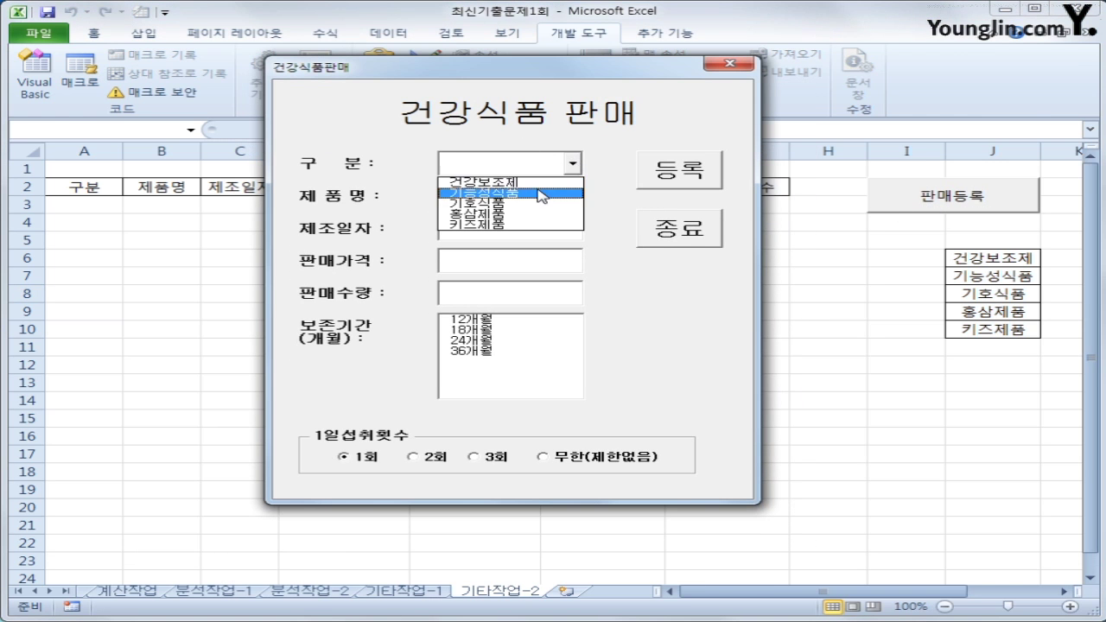
{"action": "left_click", "coordinate": [685, 387]}
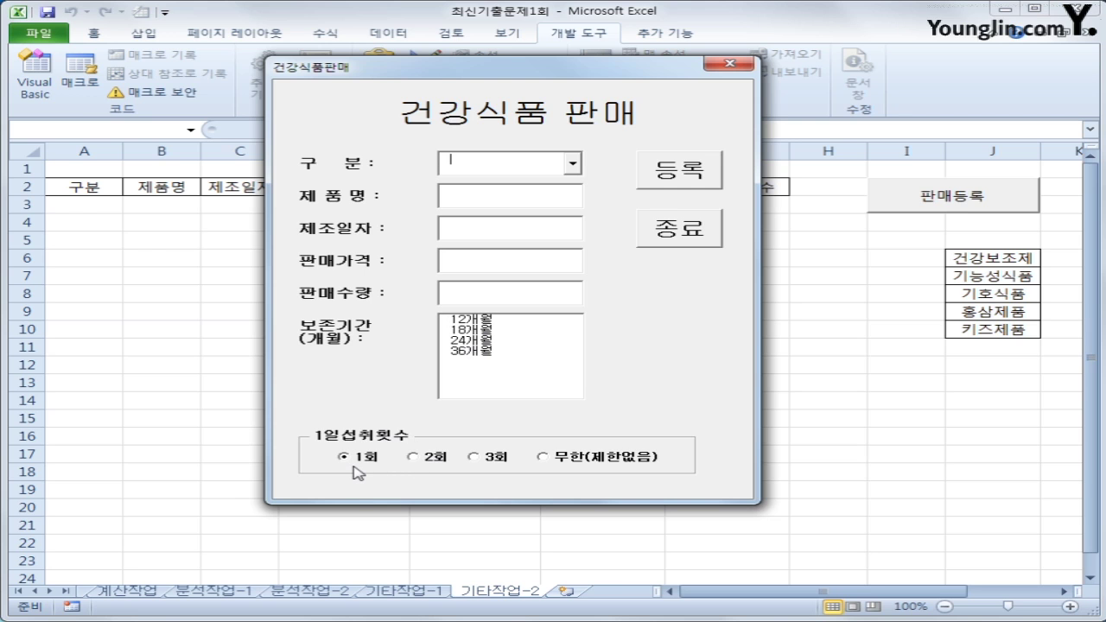
- Test the form's 종료 button and dismiss the time message to return to the sheet
{"action": "left_click", "coordinate": [693, 230]}
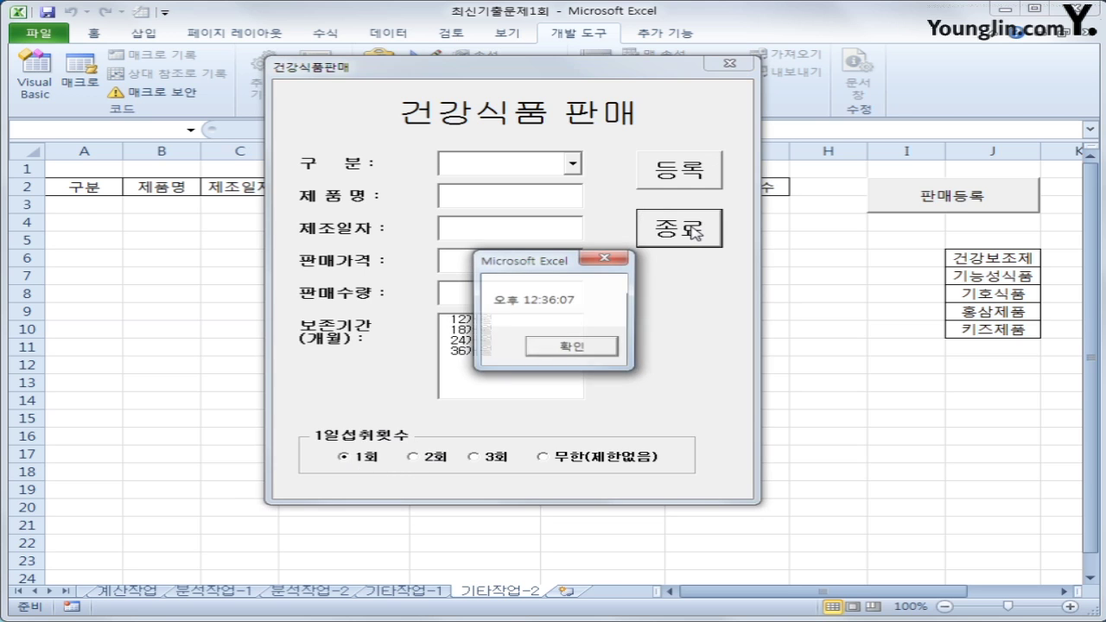
{"action": "left_click", "coordinate": [544, 352]}
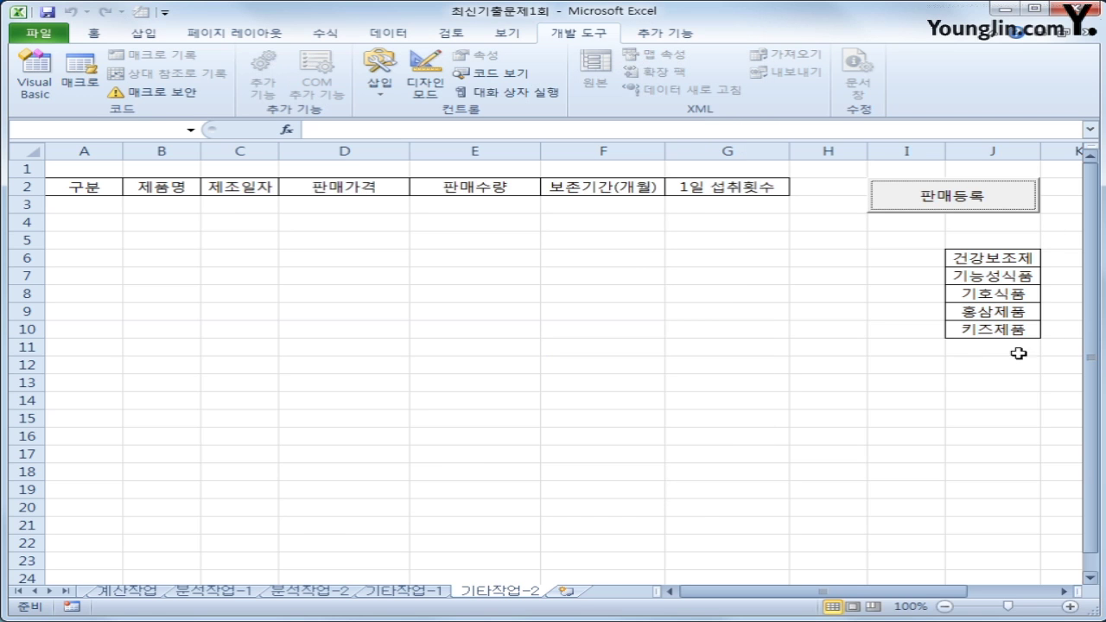
{"action": "left_click", "coordinate": [967, 380]}
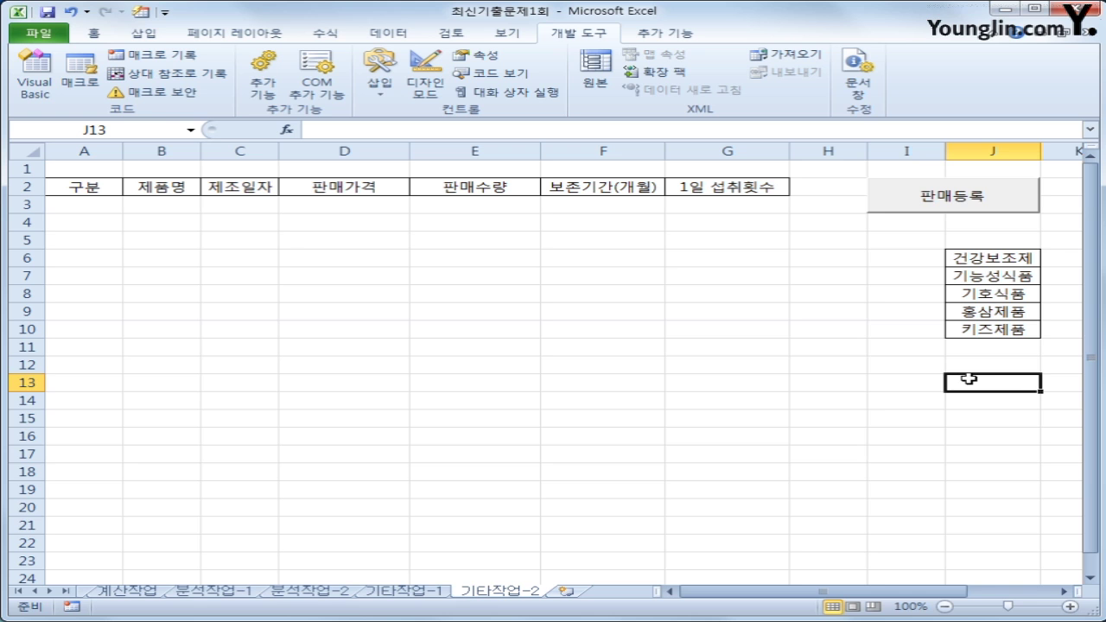
- Reopen the 건강식품판매 form through 판매등록, review its input fields beside the table, and close it
{"action": "left_click", "coordinate": [881, 195]}
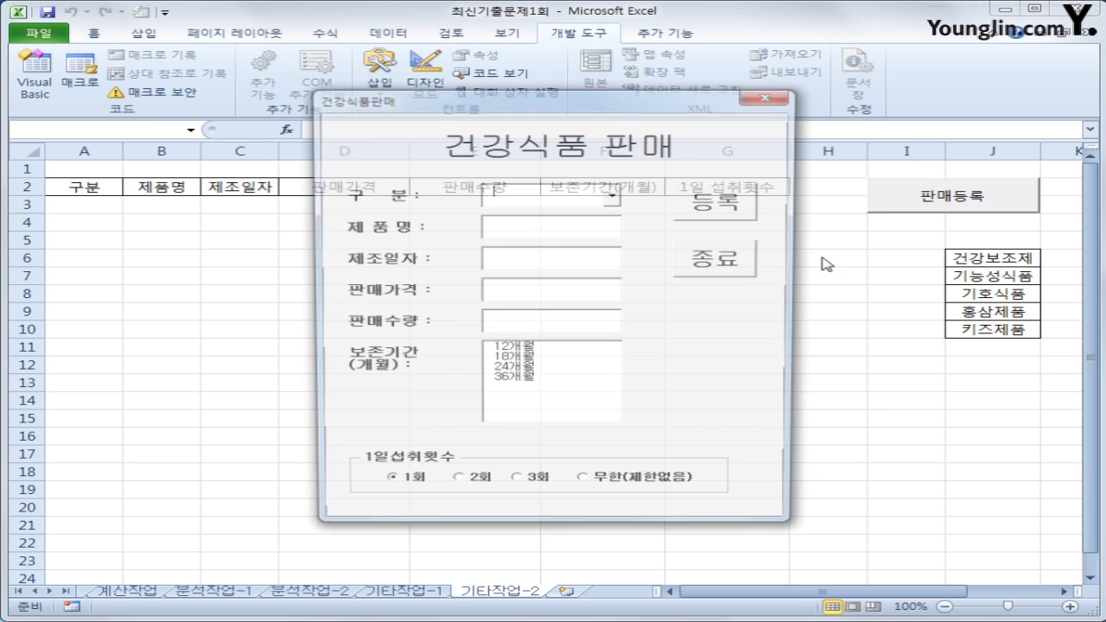
{"action": "left_click_drag", "start_coordinate": [609, 104], "coordinate": [870, 148]}
{"action": "left_click", "coordinate": [781, 274]}
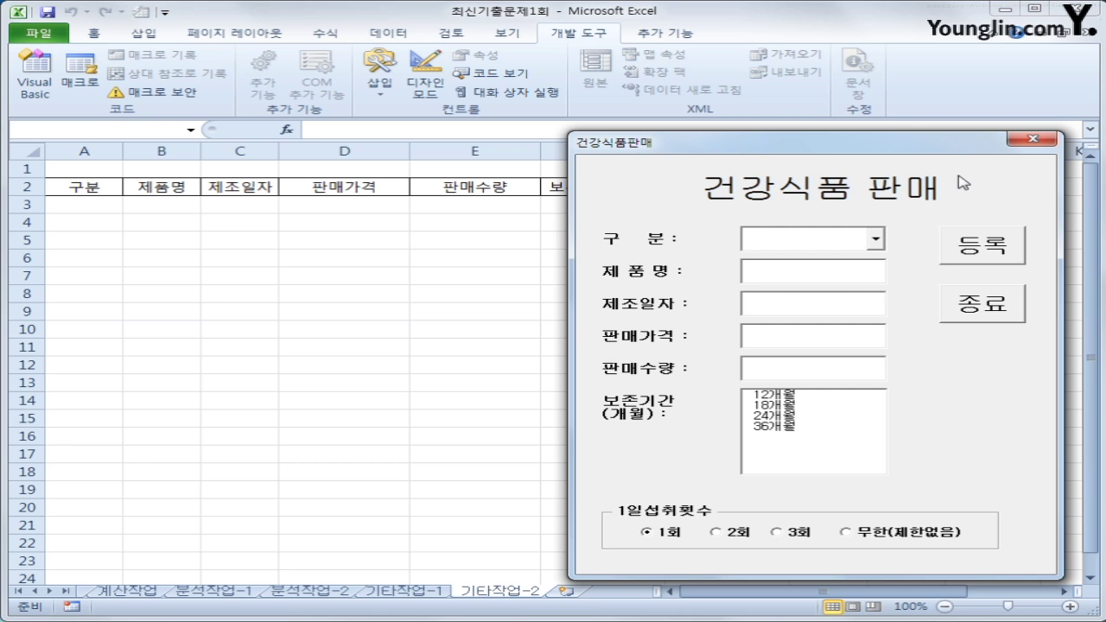
{"action": "left_click", "coordinate": [1032, 139]}
- Examine the table's header row A2:G2, its columns A to G and the rows directly above and below it
{"action": "left_click", "coordinate": [97, 185]}
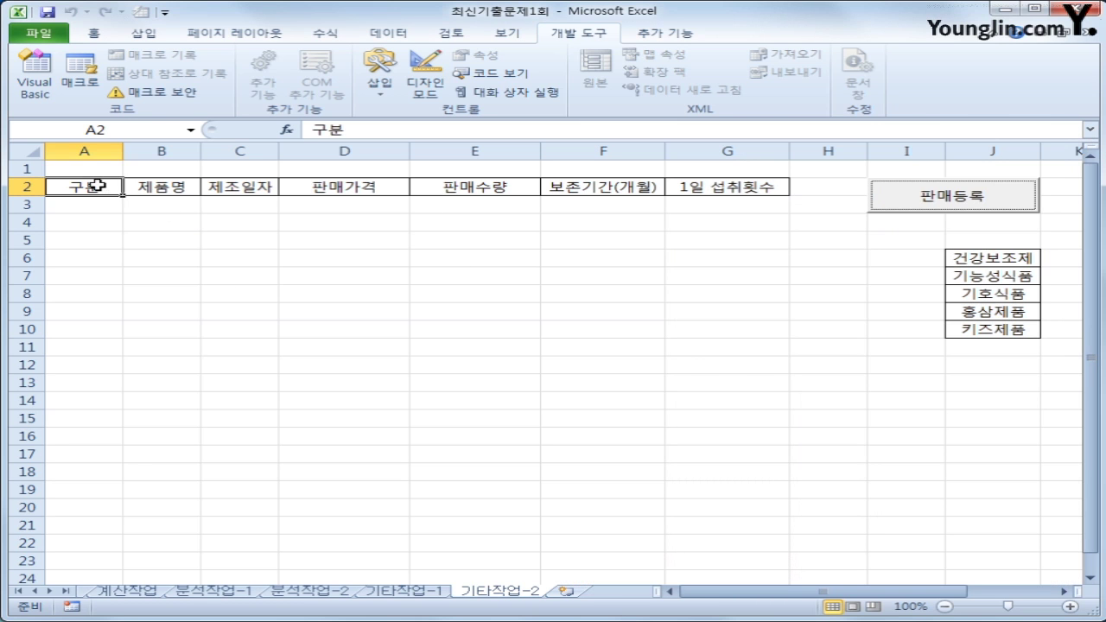
{"action": "left_click_drag", "start_coordinate": [70, 185], "coordinate": [740, 183]}
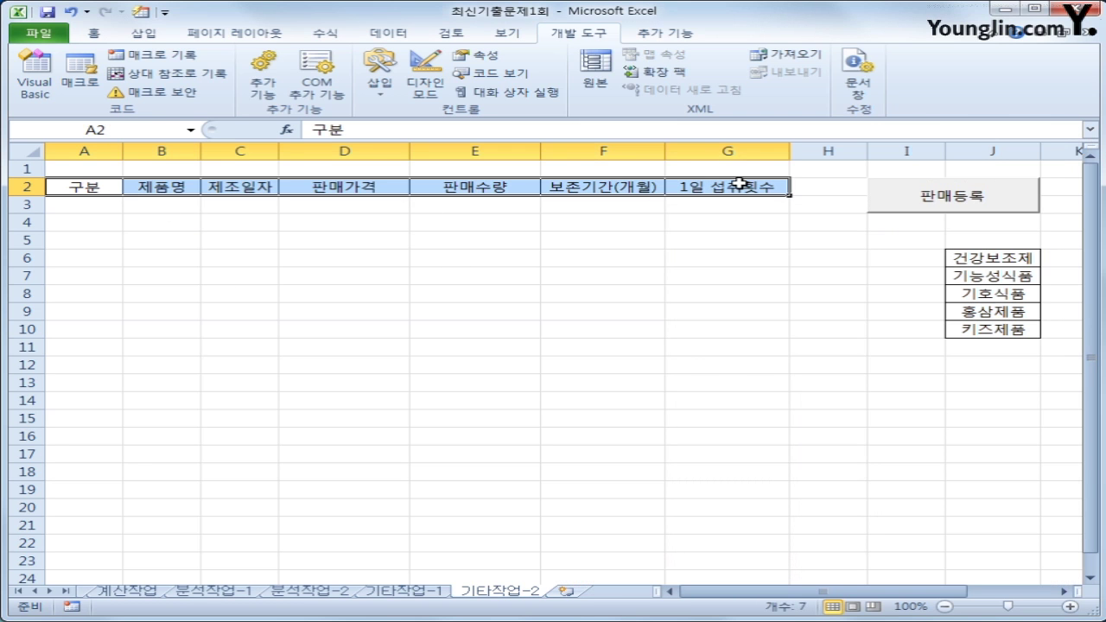
{"action": "left_click", "coordinate": [180, 329]}
{"action": "left_click", "coordinate": [84, 151]}
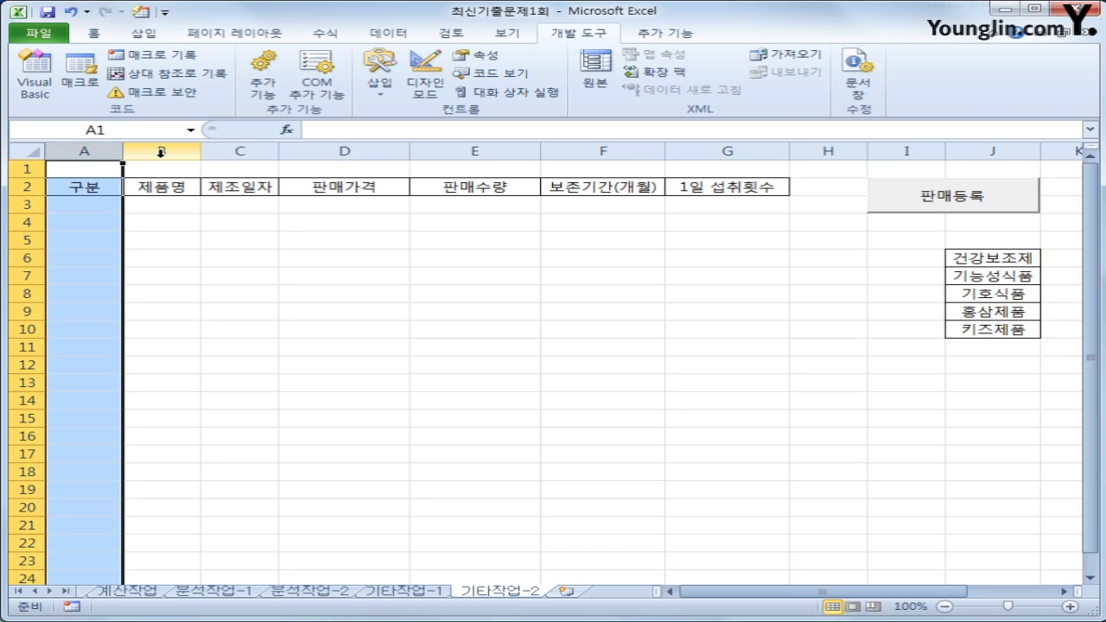
{"action": "left_click", "coordinate": [161, 151]}
{"action": "left_click", "coordinate": [240, 151]}
{"action": "left_click", "coordinate": [335, 151]}
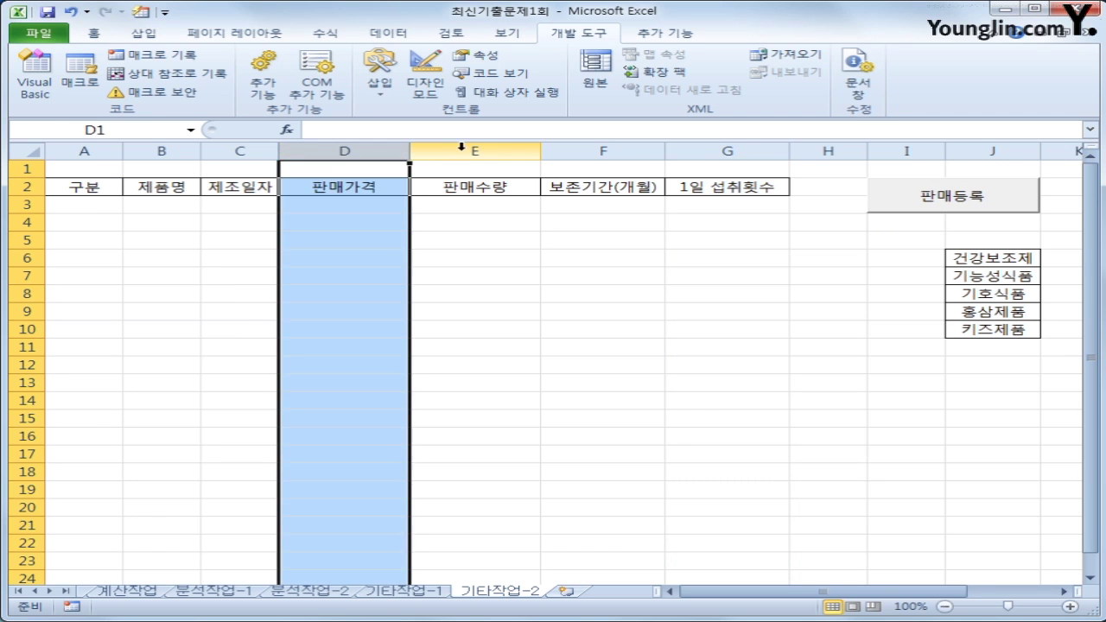
{"action": "left_click", "coordinate": [452, 149]}
{"action": "left_click", "coordinate": [583, 149]}
{"action": "left_click", "coordinate": [704, 149]}
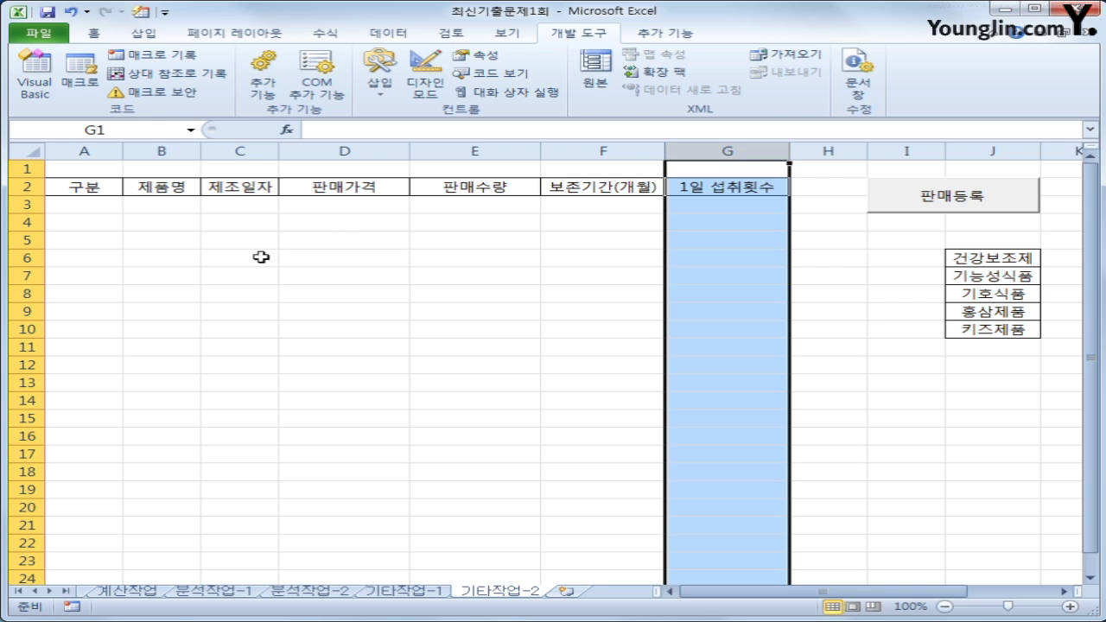
{"action": "left_click", "coordinate": [92, 187]}
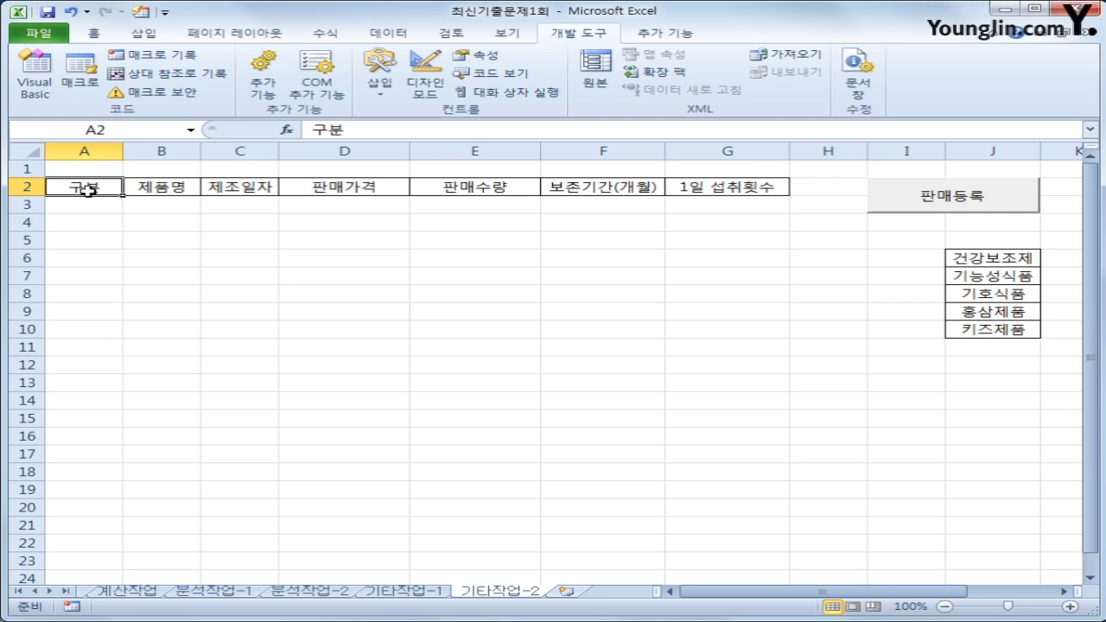
{"action": "left_click_drag", "start_coordinate": [88, 190], "coordinate": [741, 191]}
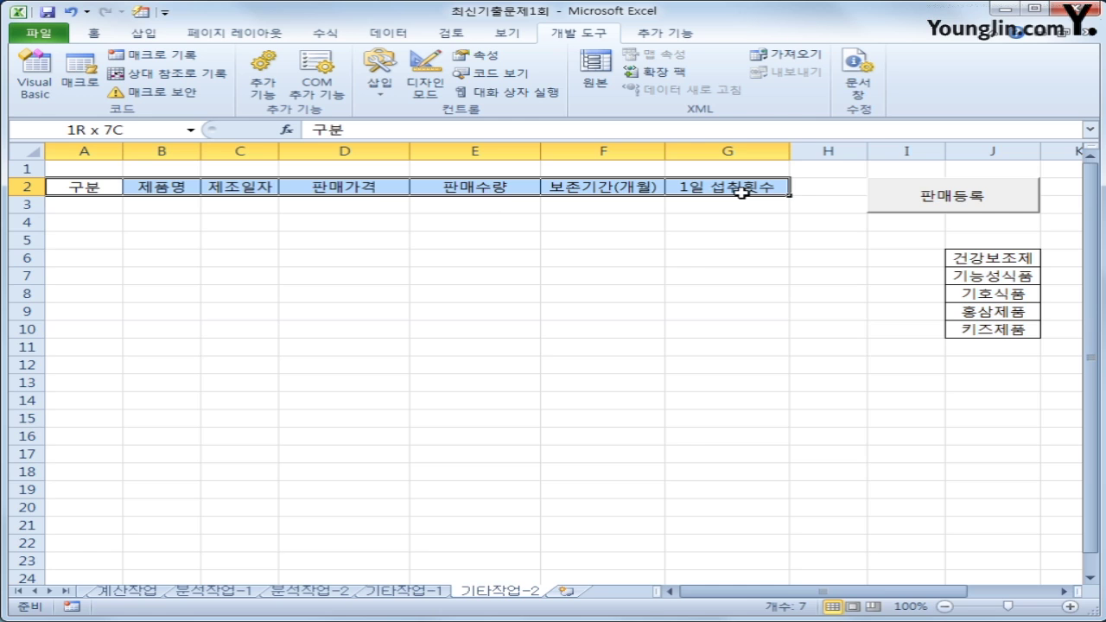
{"action": "left_click", "coordinate": [99, 171]}
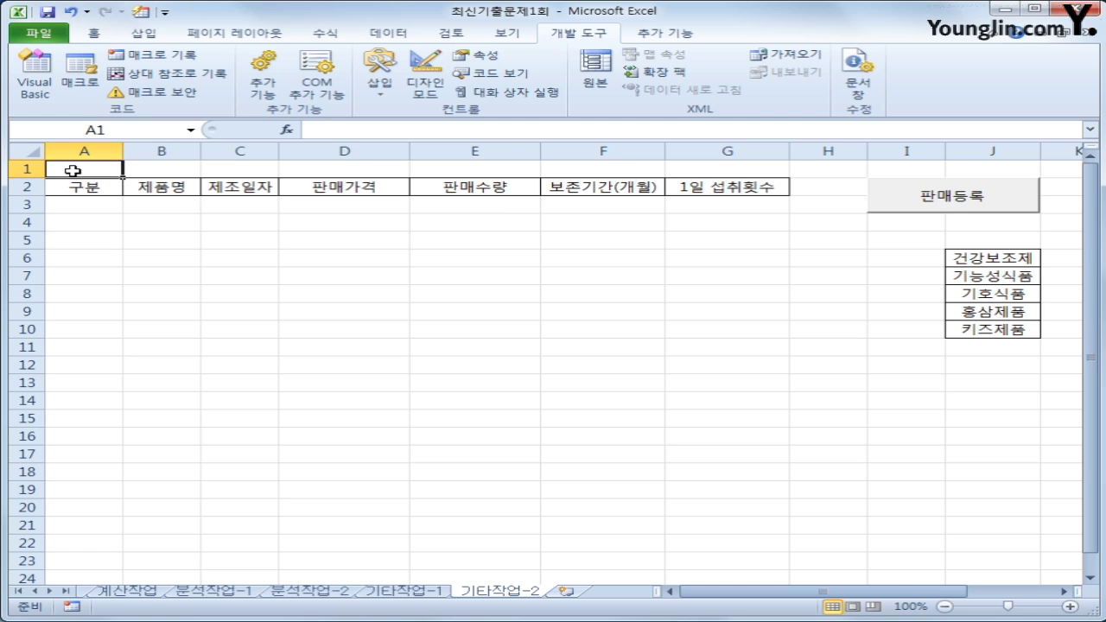
{"action": "left_click_drag", "start_coordinate": [80, 170], "coordinate": [733, 185]}
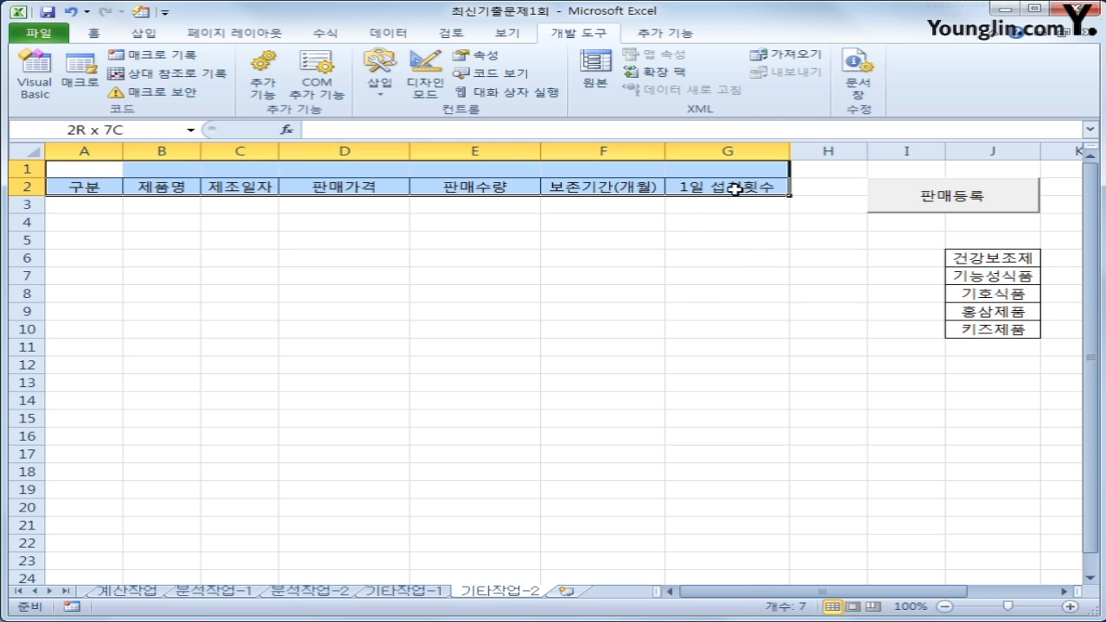
{"action": "left_click", "coordinate": [69, 205]}
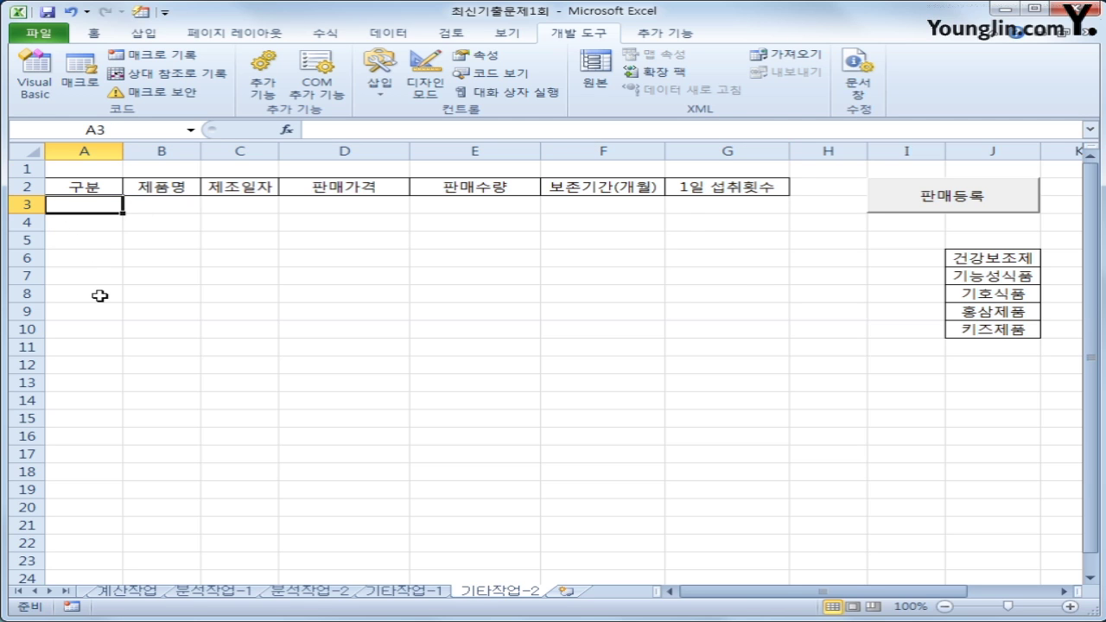
{"action": "left_click_drag", "start_coordinate": [69, 185], "coordinate": [733, 184]}
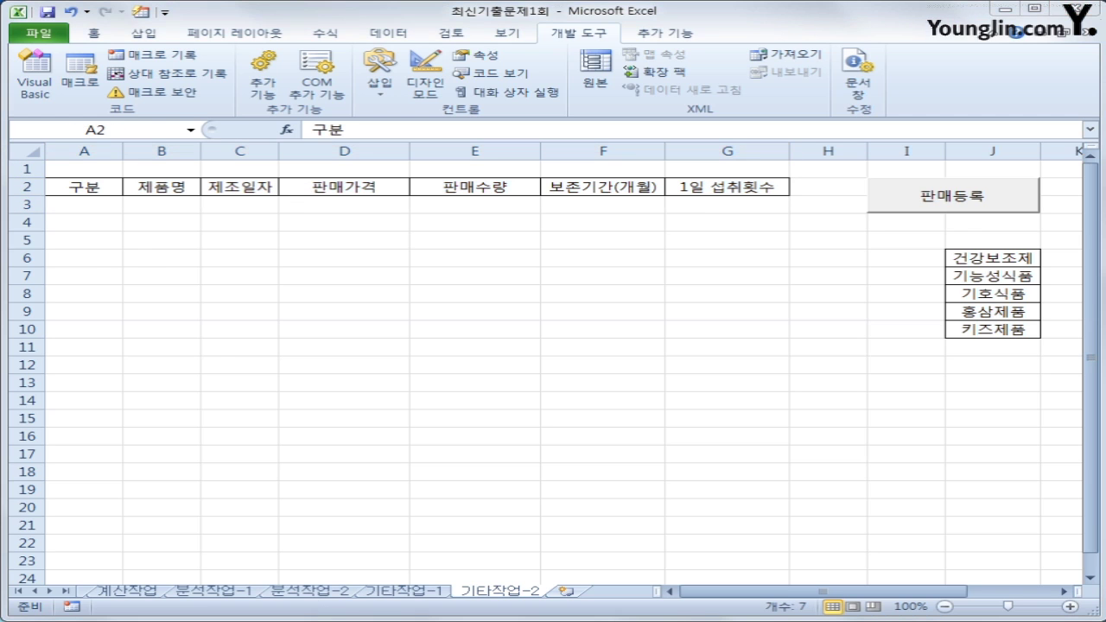
{"action": "mouse_move", "coordinate": [72, 188]}
{"action": "left_mouse_down"}
{"action": "mouse_move", "coordinate": [72, 209]}
{"action": "mouse_move", "coordinate": [164, 198]}
{"action": "mouse_move", "coordinate": [140, 208]}
{"action": "left_mouse_up"}
{"action": "mouse_move", "coordinate": [40, 152]}
{"action": "left_mouse_down"}
{"action": "mouse_move", "coordinate": [25, 168]}
{"action": "mouse_move", "coordinate": [50, 176]}
{"action": "left_mouse_up"}
{"action": "mouse_move", "coordinate": [201, 188]}
{"action": "left_mouse_down"}
{"action": "mouse_move", "coordinate": [201, 210]}
{"action": "mouse_move", "coordinate": [259, 201]}
{"action": "mouse_move", "coordinate": [243, 209]}
{"action": "mouse_move", "coordinate": [289, 215]}
{"action": "left_mouse_up"}
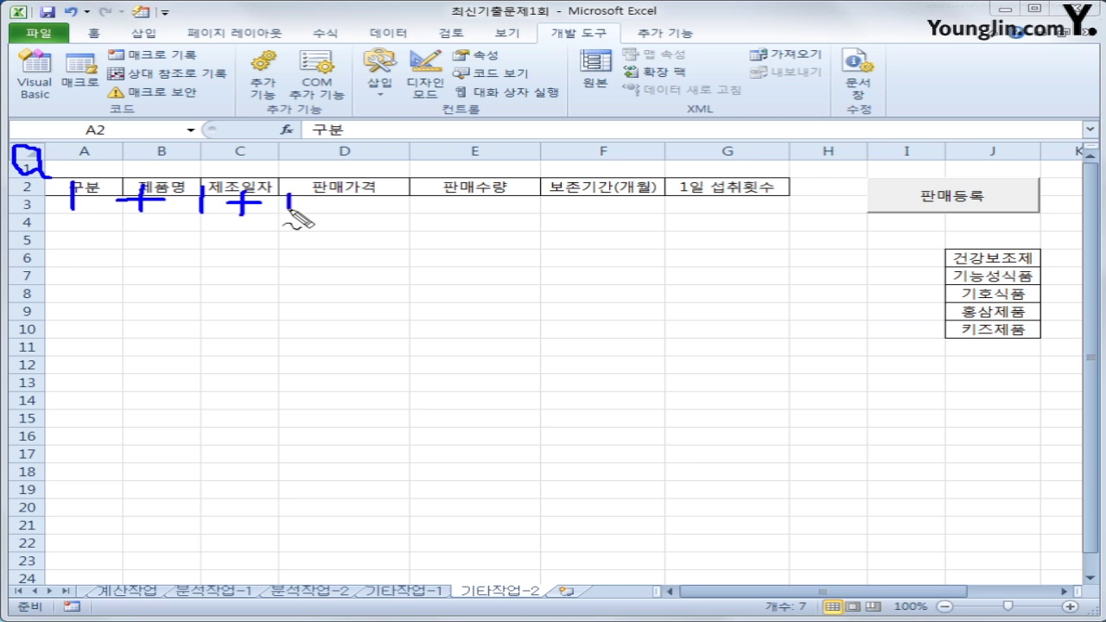
{"action": "mouse_move", "coordinate": [111, 223]}
{"action": "left_mouse_down"}
{"action": "mouse_move", "coordinate": [73, 213]}
{"action": "mouse_move", "coordinate": [117, 181]}
{"action": "mouse_move", "coordinate": [102, 213]}
{"action": "mouse_move", "coordinate": [76, 216]}
{"action": "mouse_move", "coordinate": [138, 200]}
{"action": "mouse_move", "coordinate": [741, 216]}
{"action": "mouse_move", "coordinate": [649, 179]}
{"action": "mouse_move", "coordinate": [118, 184]}
{"action": "left_mouse_up"}
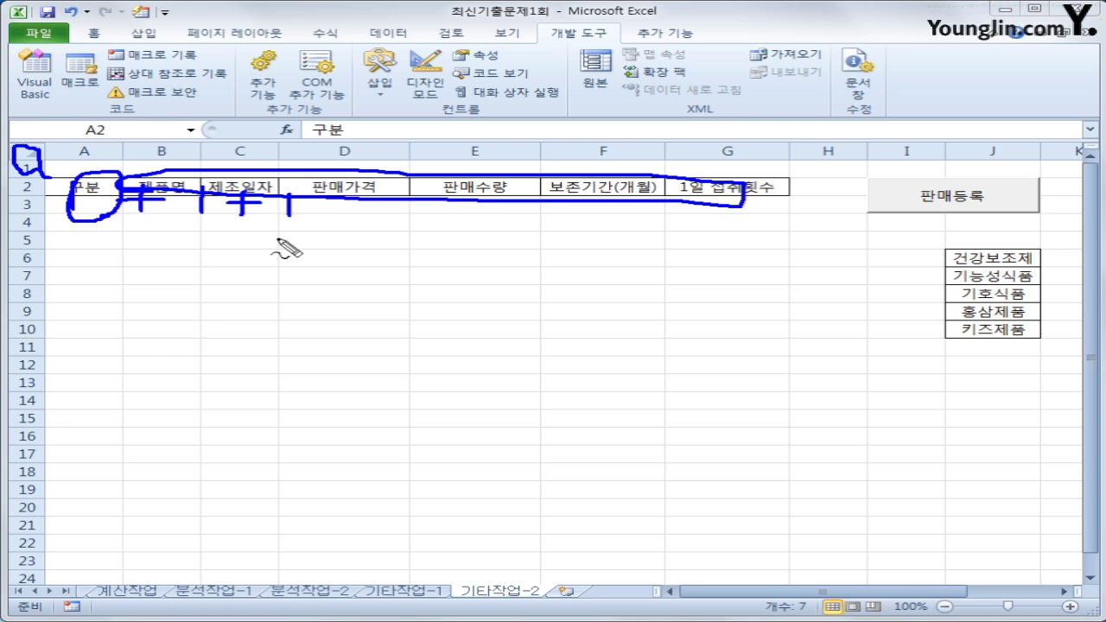
{"action": "mouse_move", "coordinate": [295, 235]}
{"action": "left_mouse_down"}
{"action": "mouse_move", "coordinate": [247, 240]}
{"action": "mouse_move", "coordinate": [252, 189]}
{"action": "mouse_move", "coordinate": [277, 233]}
{"action": "left_mouse_up"}
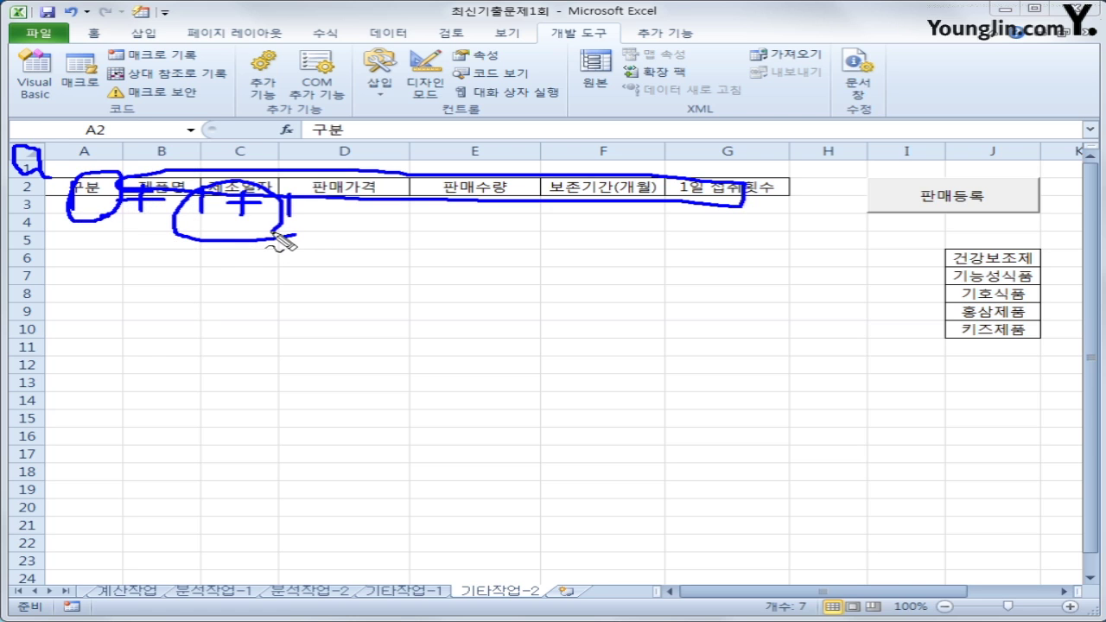
{"action": "mouse_move", "coordinate": [164, 259]}
{"action": "left_mouse_down"}
{"action": "mouse_move", "coordinate": [221, 258]}
{"action": "mouse_move", "coordinate": [203, 283]}
{"action": "mouse_move", "coordinate": [285, 283]}
{"action": "left_mouse_up"}
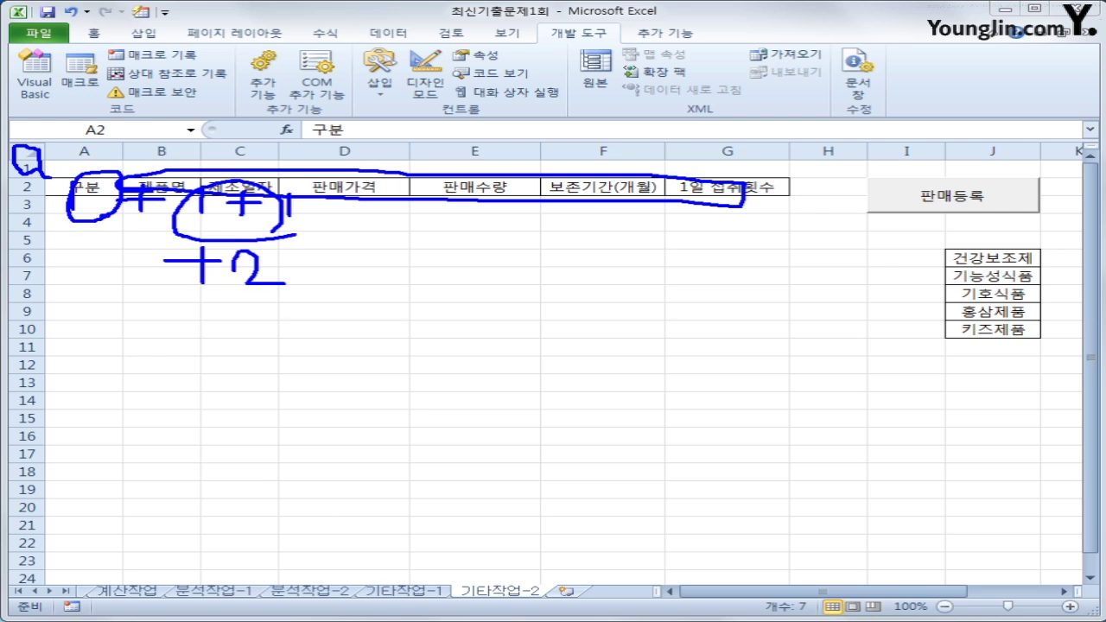
{"action": "key", "text": "Escape"}
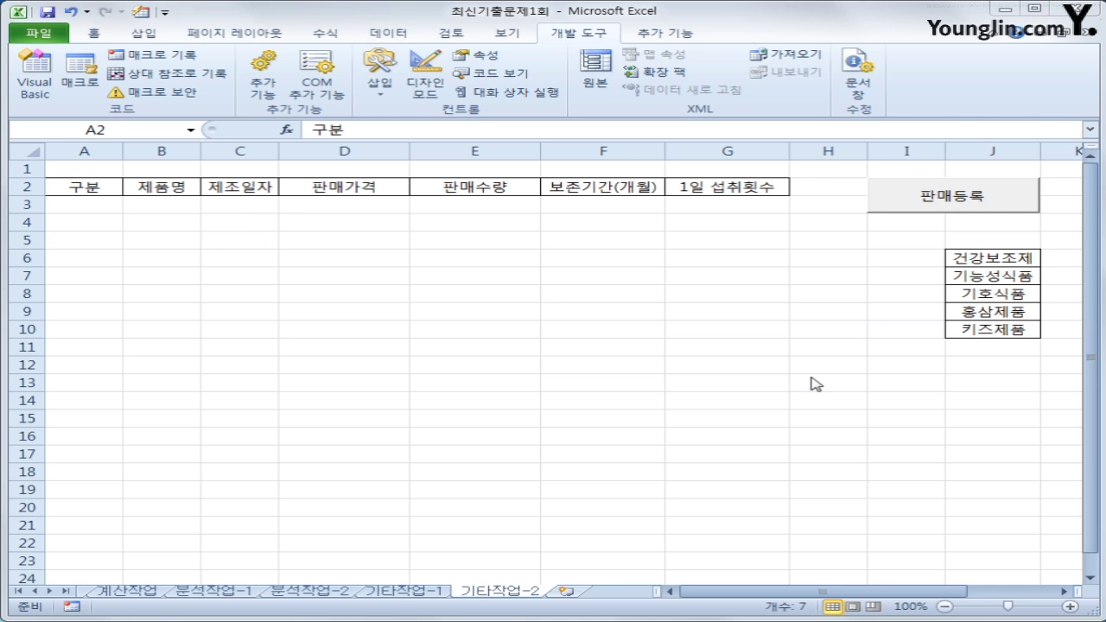
- Switch to the Visual Basic editor and create an empty Click procedure for cmd등록 in the 건강식품판매 form's code
{"action": "left_click", "coordinate": [39, 86]}
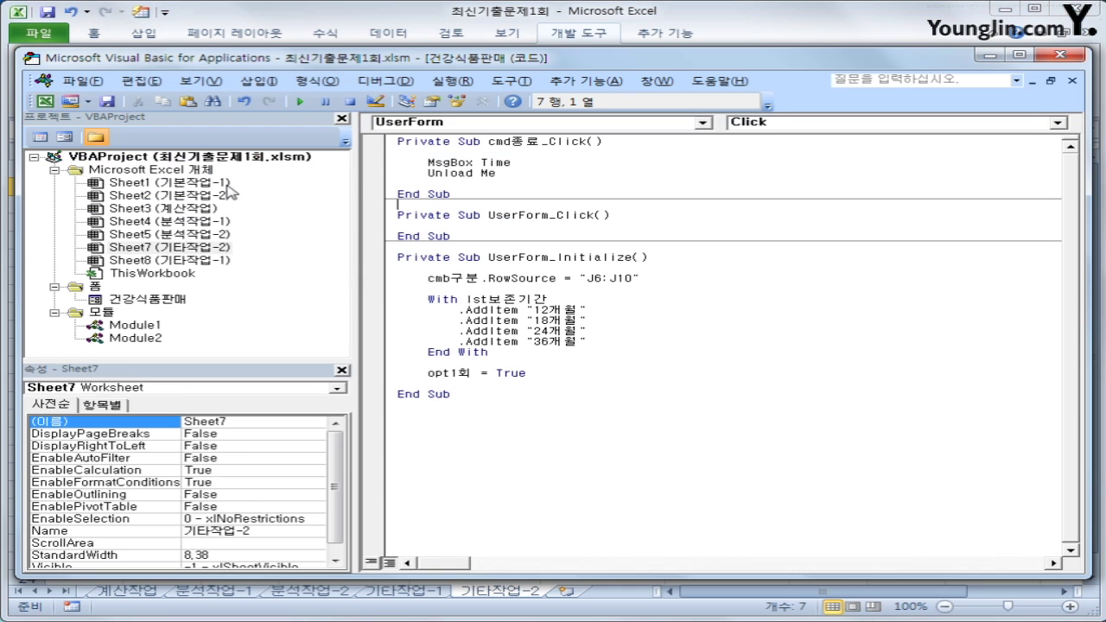
{"action": "left_click", "coordinate": [551, 124]}
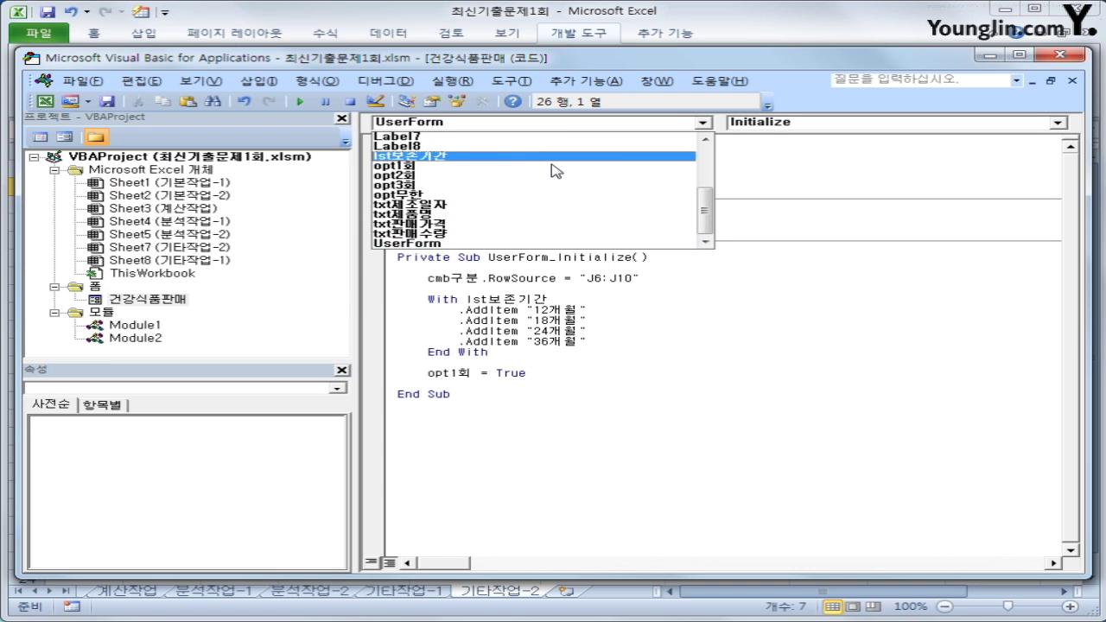
{"action": "left_click_drag", "start_coordinate": [708, 216], "coordinate": [675, 169]}
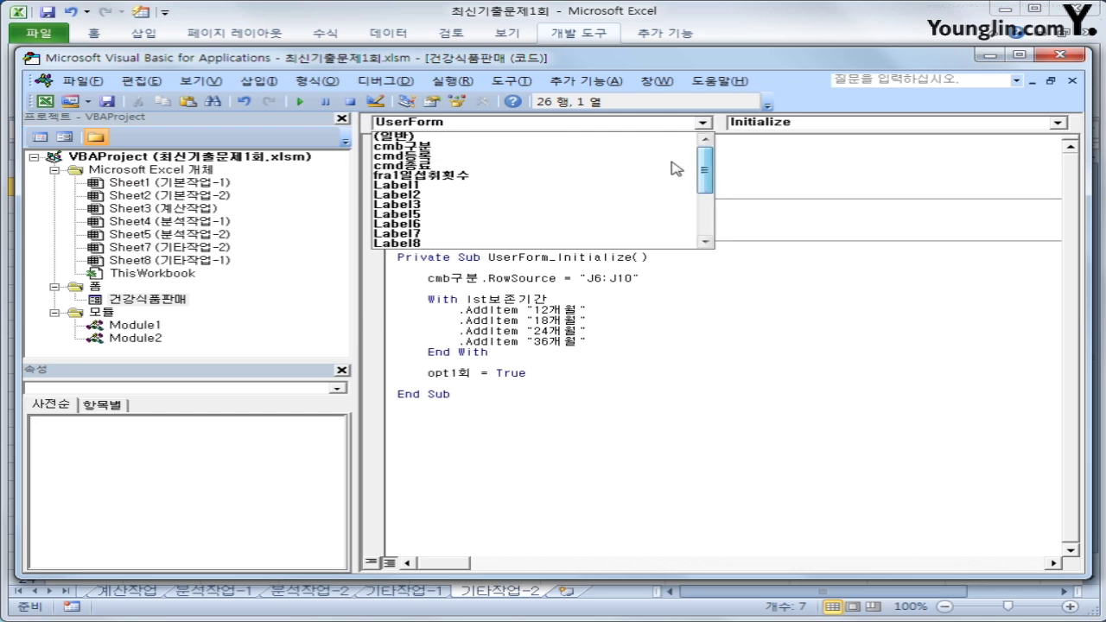
{"action": "left_click", "coordinate": [599, 158]}
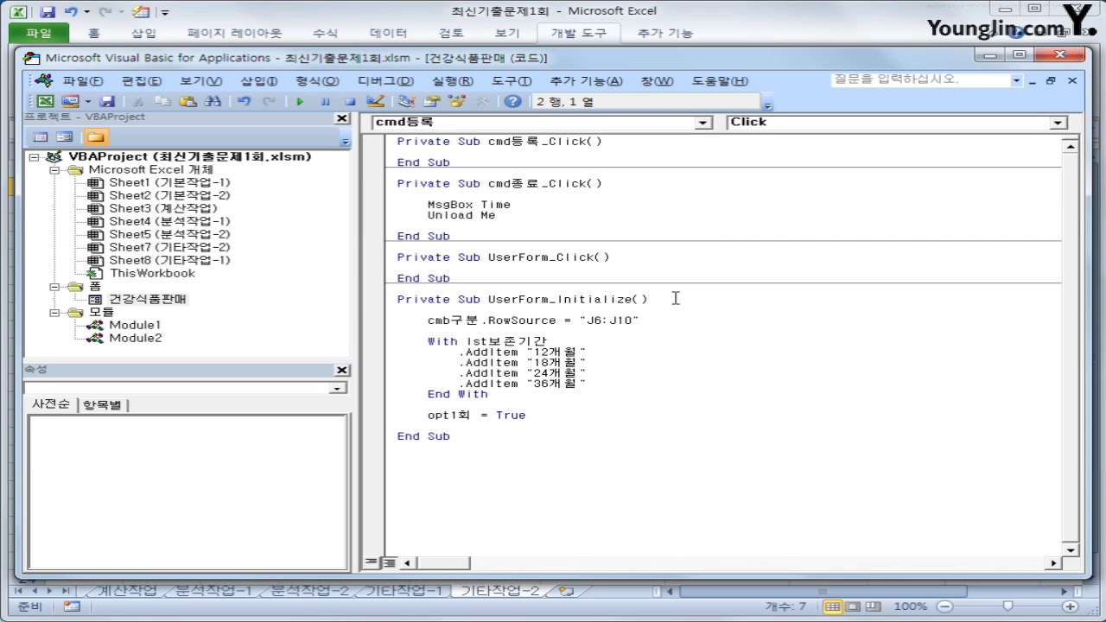
{"action": "key", "text": "Return"}
{"action": "key", "text": "Tab"}
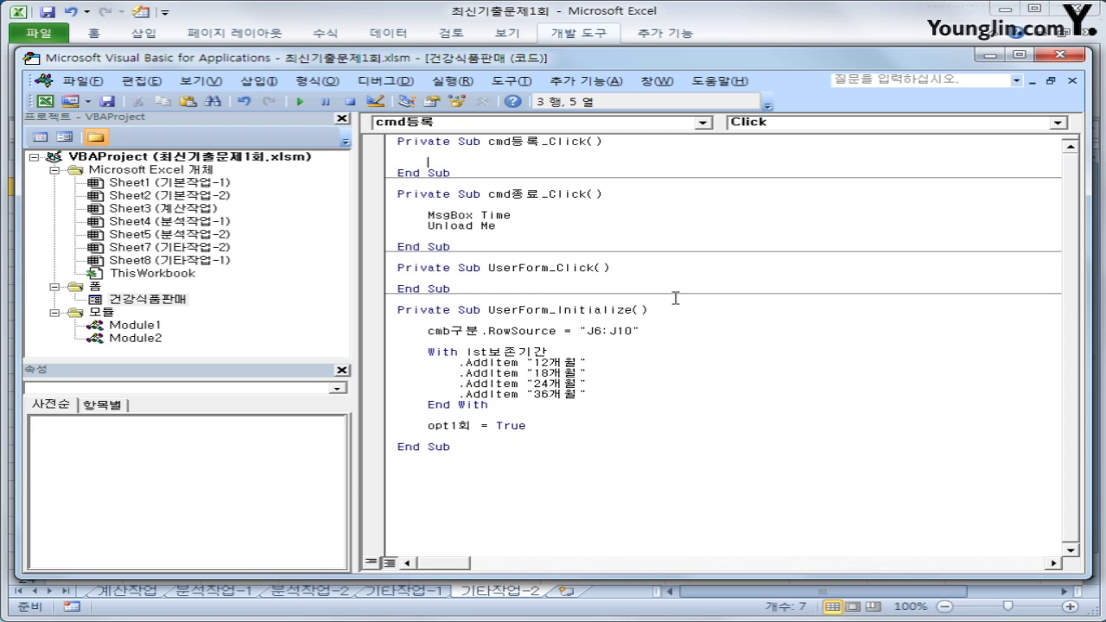
- In cmd등록_Click, compute the input row with i = Range("A2").CurrentRegion.Rows.Count + 2
{"action": "type", "text": "i = range(\"A2\""}
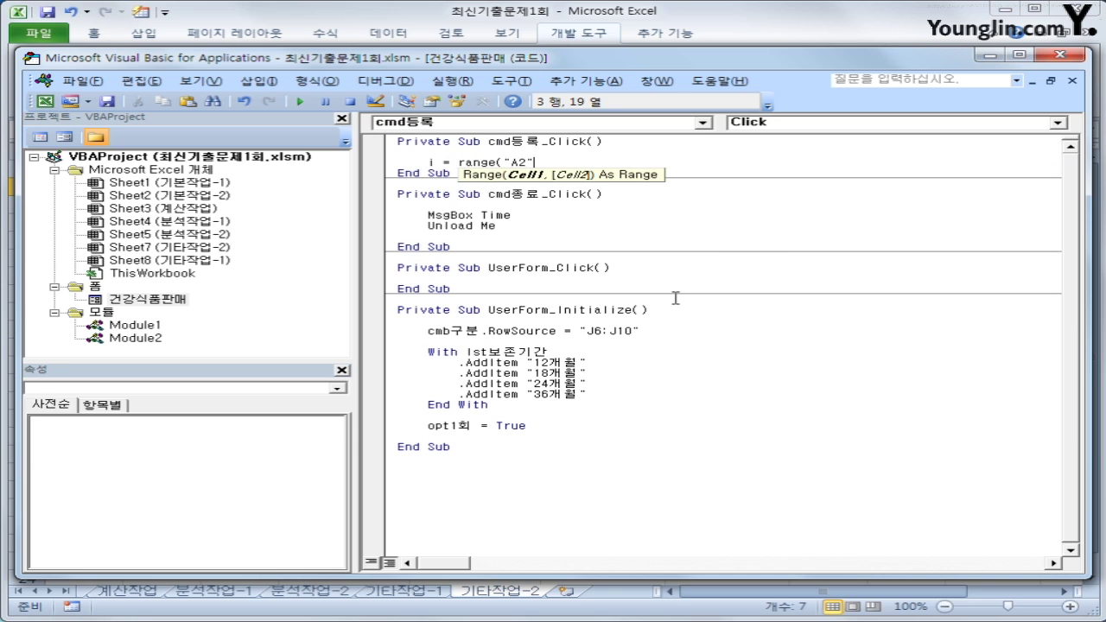
{"action": "type", "text": ").CurrentRegion"}
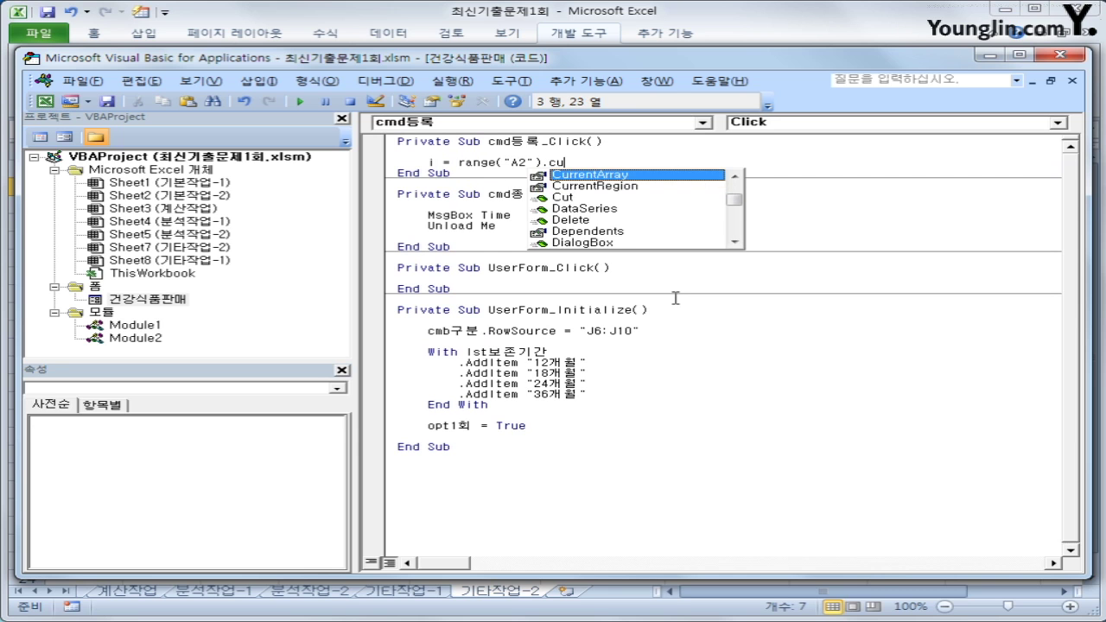
{"action": "type", "text": ".Rows.cou"}
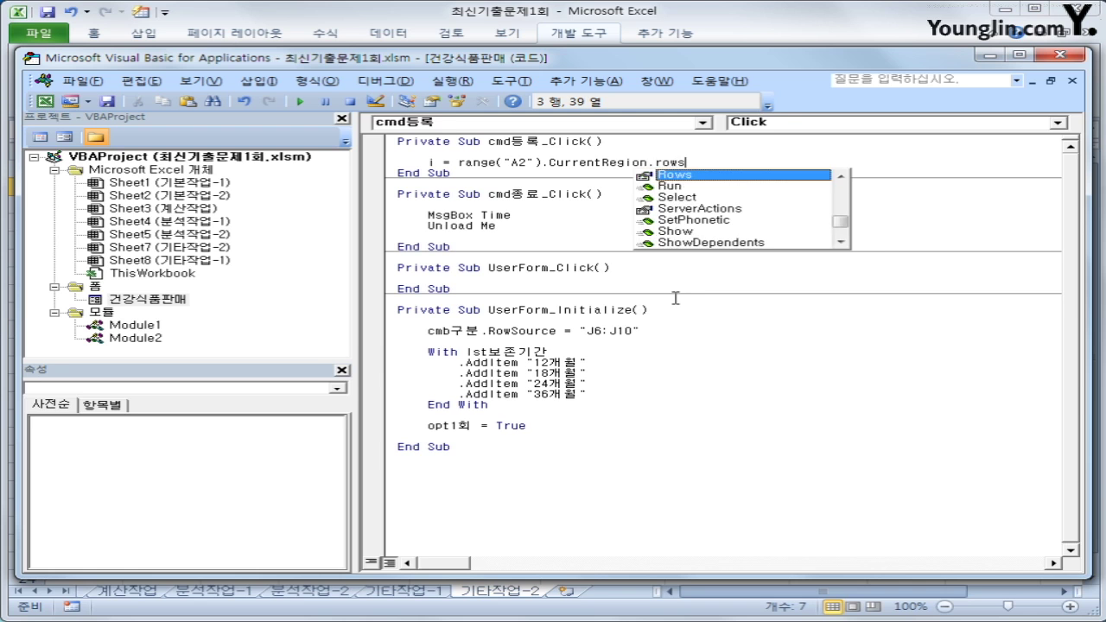
{"action": "type", "text": "n"}
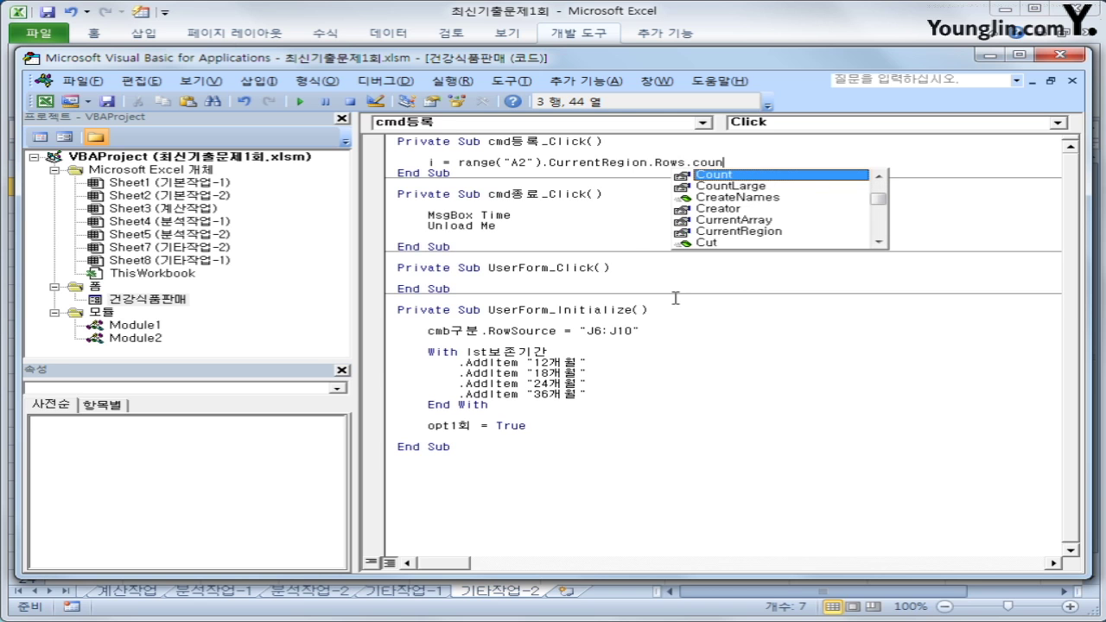
{"action": "key", "text": "Tab"}
{"action": "type", "text": "+"}
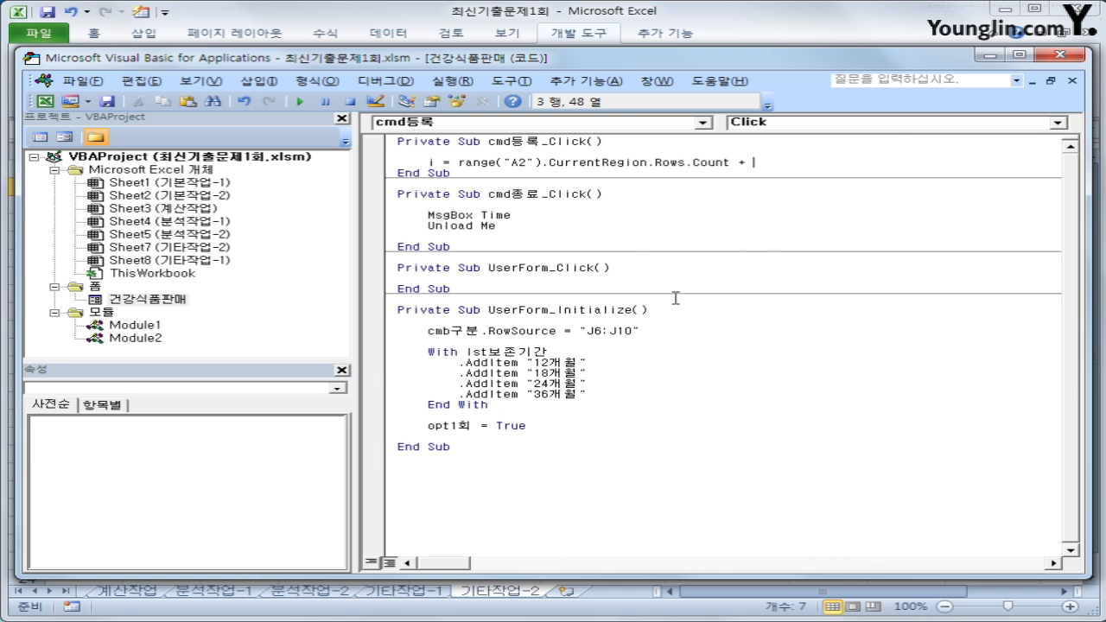
{"action": "type", "text": " 2"}
{"action": "key", "text": "Return"}
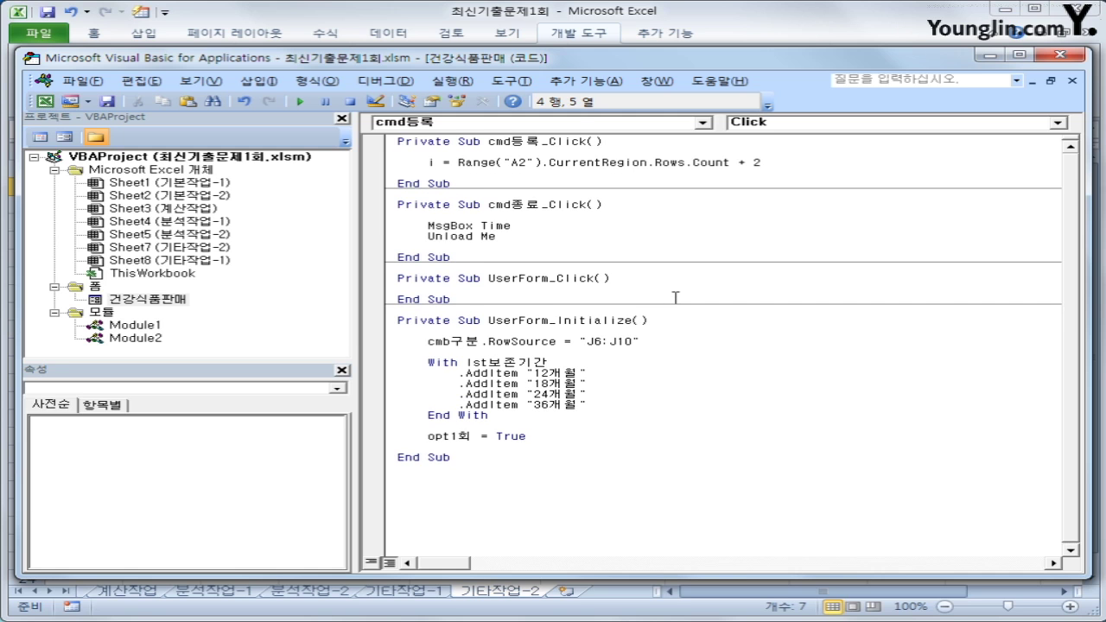
- Below a blank line after the row calculation, write Cells(i, 1) = cmb구분
{"action": "key", "text": "Return"}
{"action": "type", "text": "cells(i,2"}
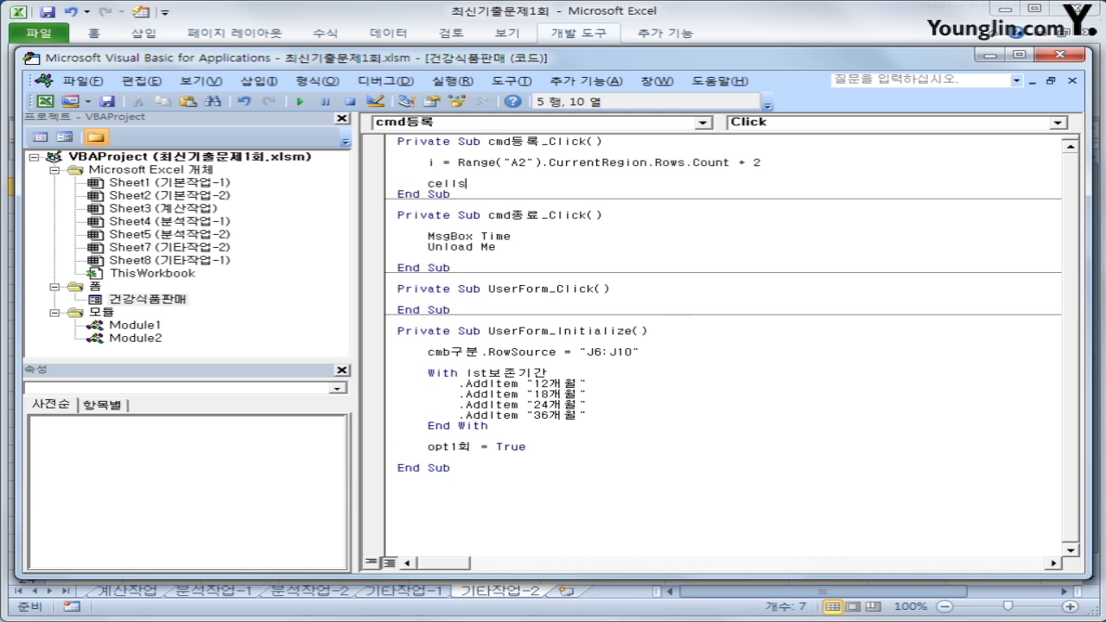
{"action": "type", "text": "1) = cmb구분"}
{"action": "key", "text": "Return"}
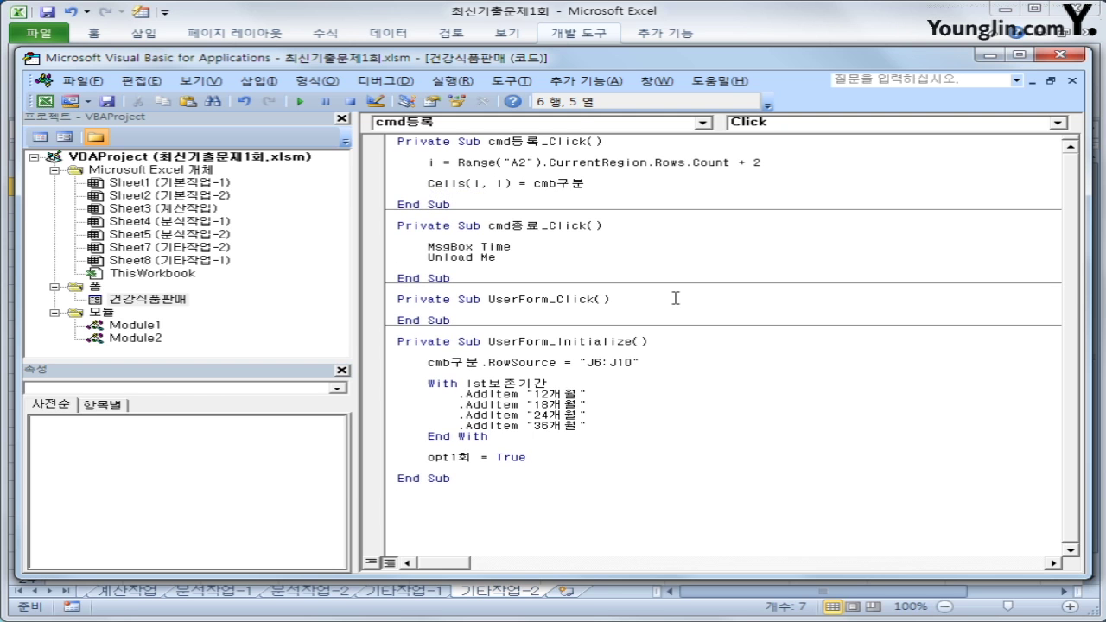
- Duplicate the cmb구분 assignment on the line below and change the copy to Cells(i, 2) = txt제품명
{"action": "key", "text": "Up"}
{"action": "key", "text": "shift+End"}
{"action": "key", "text": "ctrl+c"}
{"action": "key", "text": "Down"}
{"action": "key", "text": "ctrl+v"}
{"action": "key", "text": "Left"}
{"action": "key", "text": "Left"}
{"action": "key", "text": "Left"}
{"action": "key", "text": "Left"}
{"action": "key", "text": "Left"}
{"action": "key", "text": "Left"}
{"action": "key", "text": "Left"}
{"action": "key", "text": "Left"}
{"action": "key", "text": "Left"}
{"action": "key", "text": "Left"}
{"action": "key", "text": "Left"}
{"action": "key", "text": "Left"}
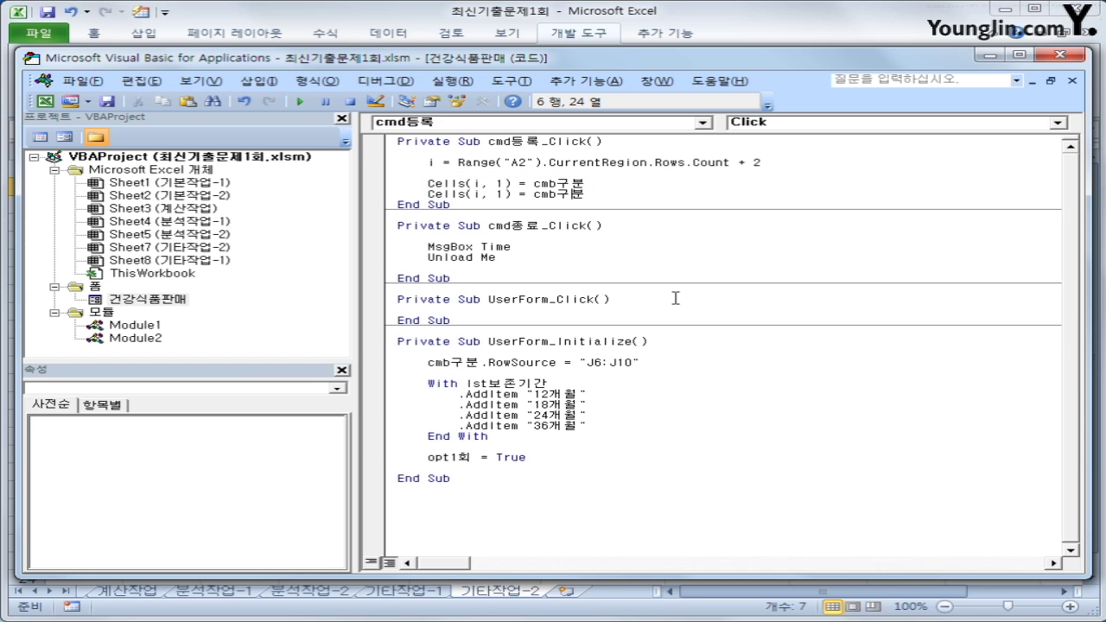
{"action": "type", "text": "2"}
{"action": "key", "text": "Delete"}
{"action": "key", "text": "End"}
{"action": "key", "text": "shift+Left"}
{"action": "key", "text": "shift+Left"}
{"action": "key", "text": "shift+Left"}
{"action": "key", "text": "shift+Left"}
{"action": "key", "text": "shift+Left"}
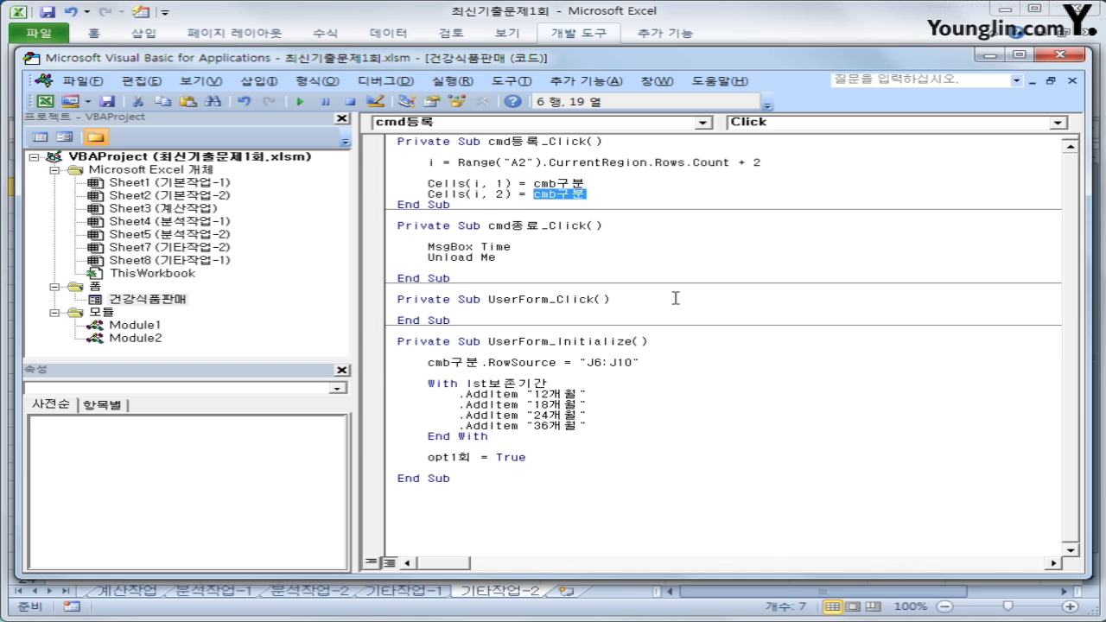
{"action": "type", "text": "txt제품명"}
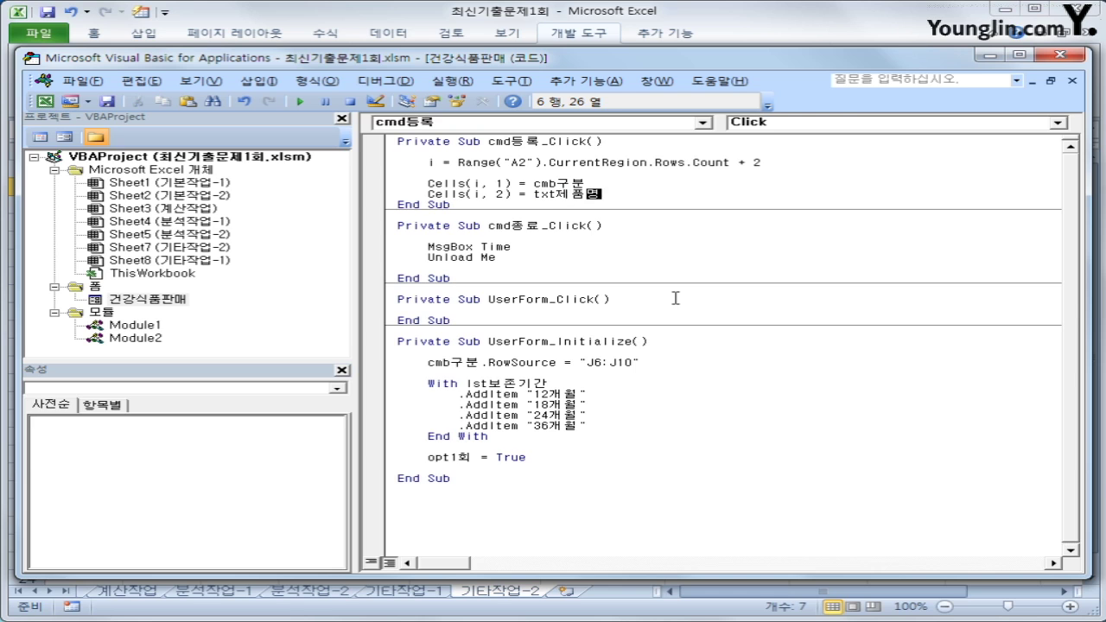
{"action": "key", "text": "ctrl+v"}
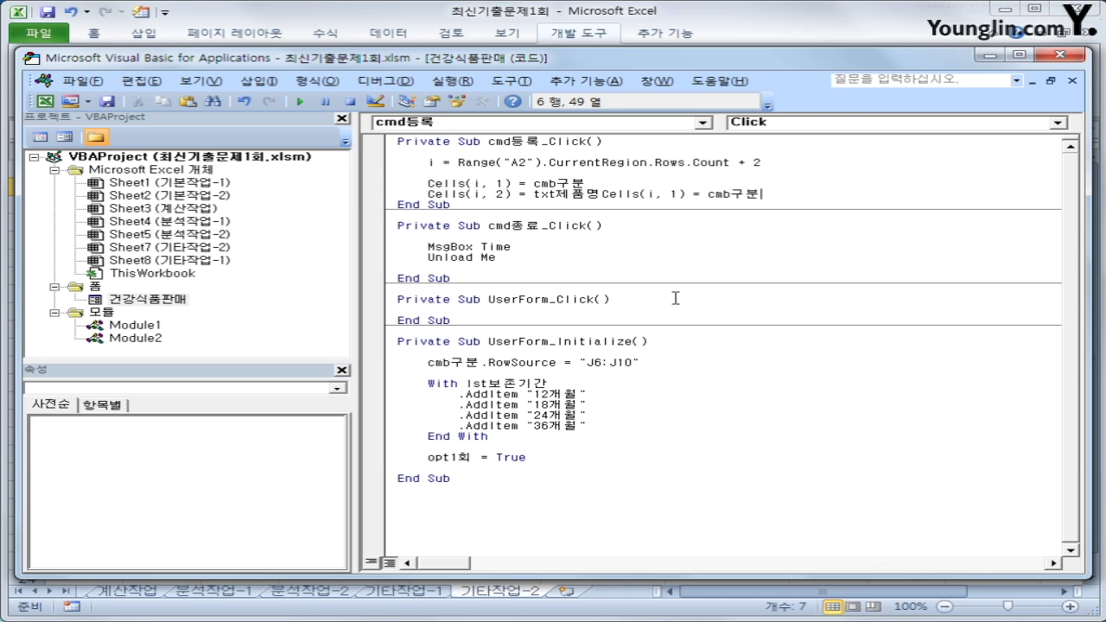
{"action": "key", "text": "shift+Left"}
{"action": "key", "text": "shift+Left"}
{"action": "key", "text": "shift+Left"}
{"action": "key", "text": "shift+Left"}
{"action": "key", "text": "shift+Left"}
{"action": "key", "text": "shift+Left"}
{"action": "key", "text": "shift+Left"}
{"action": "key", "text": "shift+Left"}
{"action": "key", "text": "shift+Left"}
{"action": "key", "text": "shift+Left"}
{"action": "key", "text": "shift+Left"}
{"action": "key", "text": "shift+Left"}
{"action": "key", "text": "shift+Left"}
{"action": "key", "text": "shift+Left"}
{"action": "key", "text": "shift+Left"}
{"action": "key", "text": "shift+Left"}
{"action": "key", "text": "shift+Left"}
{"action": "key", "text": "shift+Left"}
{"action": "key", "text": "shift+Left"}
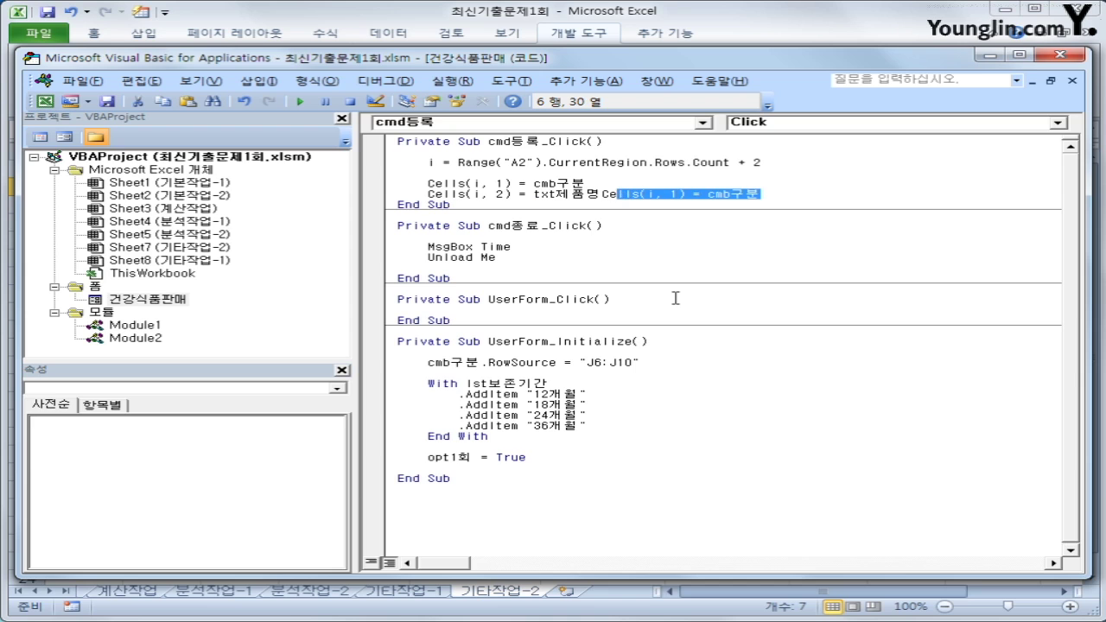
{"action": "key", "text": "Delete"}
- Duplicate the txt제품명 assignment on a new line and change the copy to Cells(i, 3) = txt제조일자
{"action": "key", "text": "shift+Left"}
{"action": "key", "text": "shift+Left"}
{"action": "key", "text": "shift+Left"}
{"action": "key", "text": "shift+Left"}
{"action": "key", "text": "shift+Left"}
{"action": "key", "text": "shift+Left"}
{"action": "key", "text": "shift+Left"}
{"action": "key", "text": "shift+Left"}
{"action": "key", "text": "shift+Left"}
{"action": "key", "text": "shift+Left"}
{"action": "key", "text": "shift+Left"}
{"action": "key", "text": "shift+Left"}
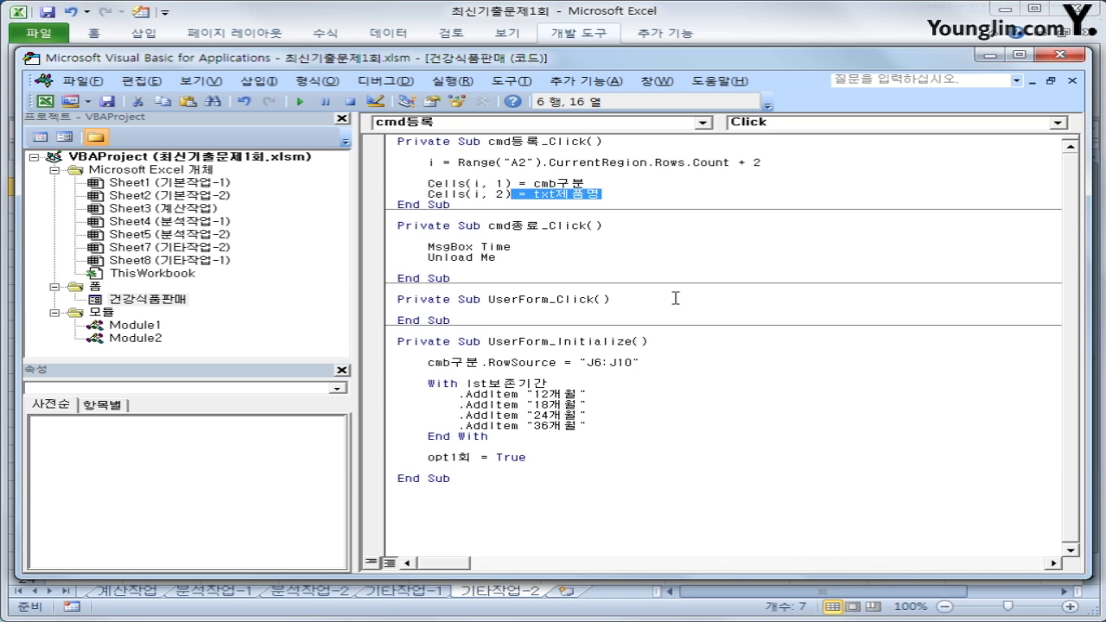
{"action": "key", "text": "shift+Left"}
{"action": "key", "text": "shift+Left"}
{"action": "key", "text": "shift+Left"}
{"action": "key", "text": "shift+Left"}
{"action": "key", "text": "shift+Left"}
{"action": "key", "text": "shift+Left"}
{"action": "key", "text": "shift+Left"}
{"action": "key", "text": "shift+Left"}
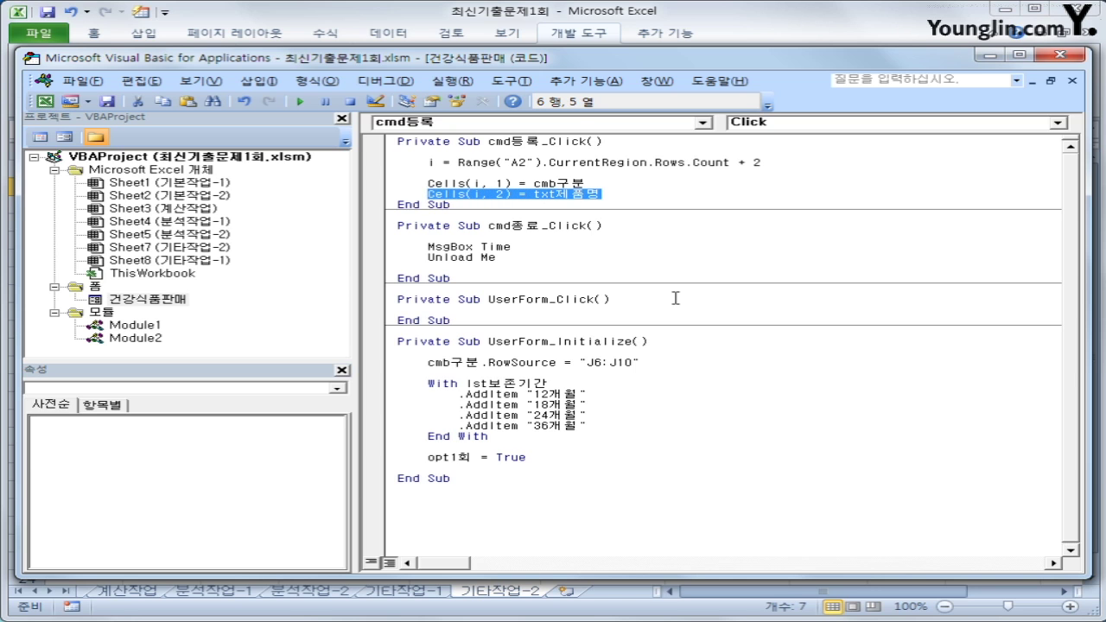
{"action": "key", "text": "ctrl+c"}
{"action": "key", "text": "End"}
{"action": "key", "text": "Return"}
{"action": "key", "text": "ctrl+v"}
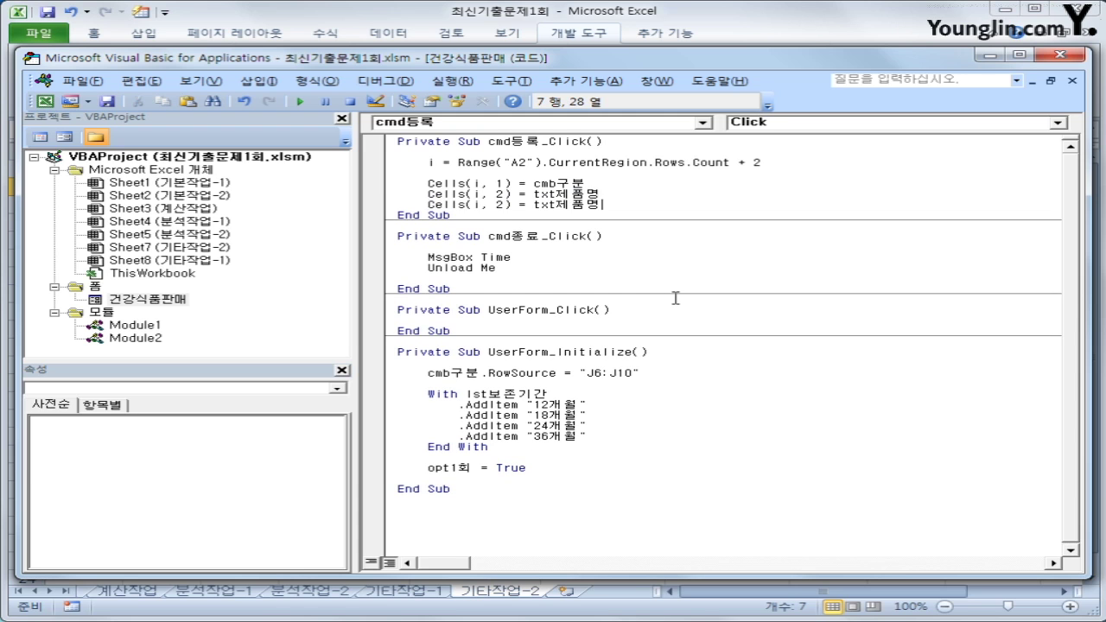
{"action": "key", "text": "Left"}
{"action": "key", "text": "Left"}
{"action": "key", "text": "Left"}
{"action": "key", "text": "Left"}
{"action": "key", "text": "Left"}
{"action": "key", "text": "Left"}
{"action": "key", "text": "Left"}
{"action": "key", "text": "Left"}
{"action": "key", "text": "Left"}
{"action": "key", "text": "Left"}
{"action": "key", "text": "Left"}
{"action": "key", "text": "BackSpace"}
{"action": "type", "text": "3"}
{"action": "key", "text": "Right"}
{"action": "key", "text": "Right"}
{"action": "key", "text": "Right"}
{"action": "key", "text": "Right"}
{"action": "key", "text": "Right"}
{"action": "key", "text": "Right"}
{"action": "key", "text": "Right"}
{"action": "key", "text": "shift+End"}
{"action": "key", "text": "Delete"}
{"action": "type", "text": "제조일자"}
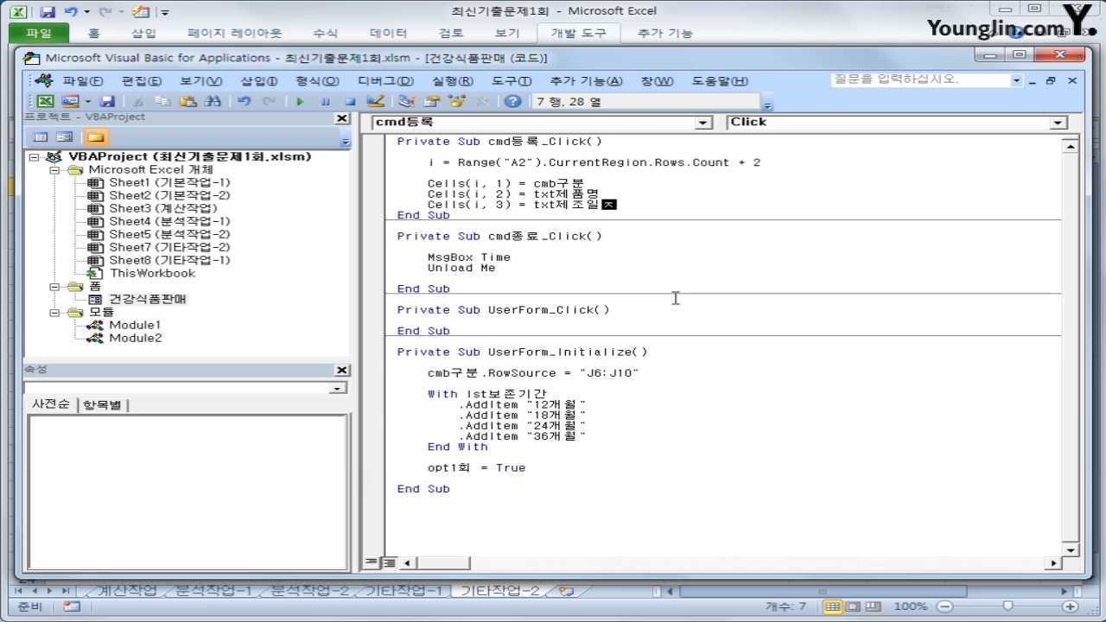
- Add another copy of the txt제품명 assignment below and change it to Cells(i, 4) = txt판매가격
{"action": "key", "text": "Return"}
{"action": "key", "text": "ctrl+v"}
{"action": "key", "text": "Left"}
{"action": "key", "text": "Left"}
{"action": "key", "text": "Left"}
{"action": "key", "text": "Left"}
{"action": "key", "text": "Left"}
{"action": "key", "text": "Left"}
{"action": "key", "text": "Left"}
{"action": "key", "text": "Left"}
{"action": "key", "text": "Left"}
{"action": "key", "text": "Left"}
{"action": "key", "text": "Left"}
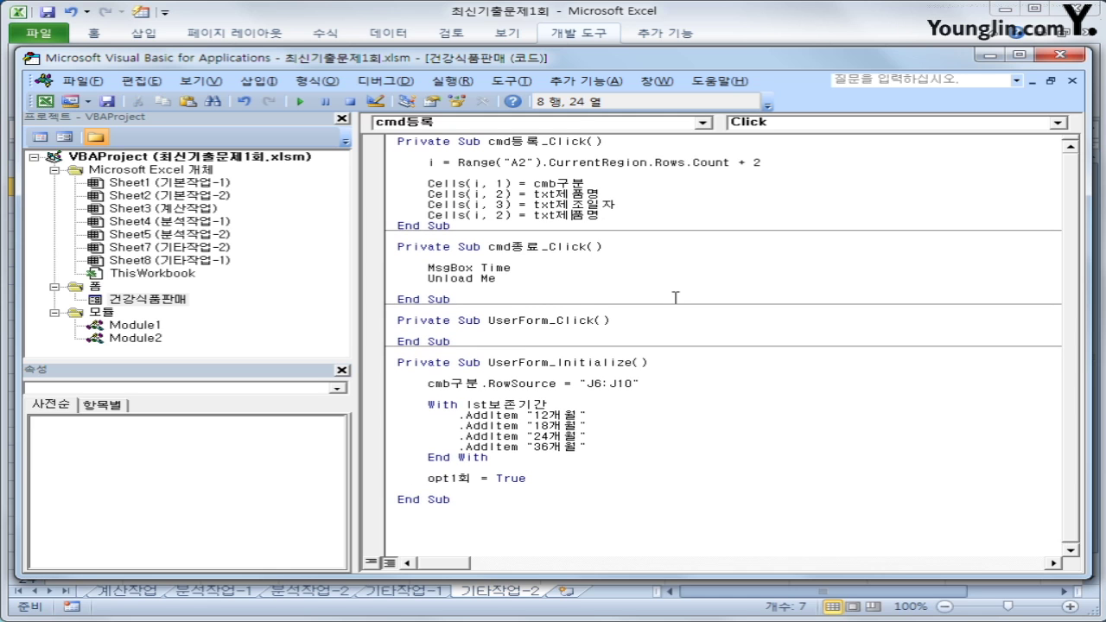
{"action": "key", "text": "Delete"}
{"action": "type", "text": "4"}
{"action": "key", "text": "Right"}
{"action": "key", "text": "Right"}
{"action": "key", "text": "Right"}
{"action": "key", "text": "Right"}
{"action": "key", "text": "Right"}
{"action": "key", "text": "Right"}
{"action": "key", "text": "Right"}
{"action": "key", "text": "Right"}
{"action": "key", "text": "Right"}
{"action": "key", "text": "Right"}
{"action": "key", "text": "shift+Left"}
{"action": "key", "text": "shift+Left"}
{"action": "key", "text": "shift+Left"}
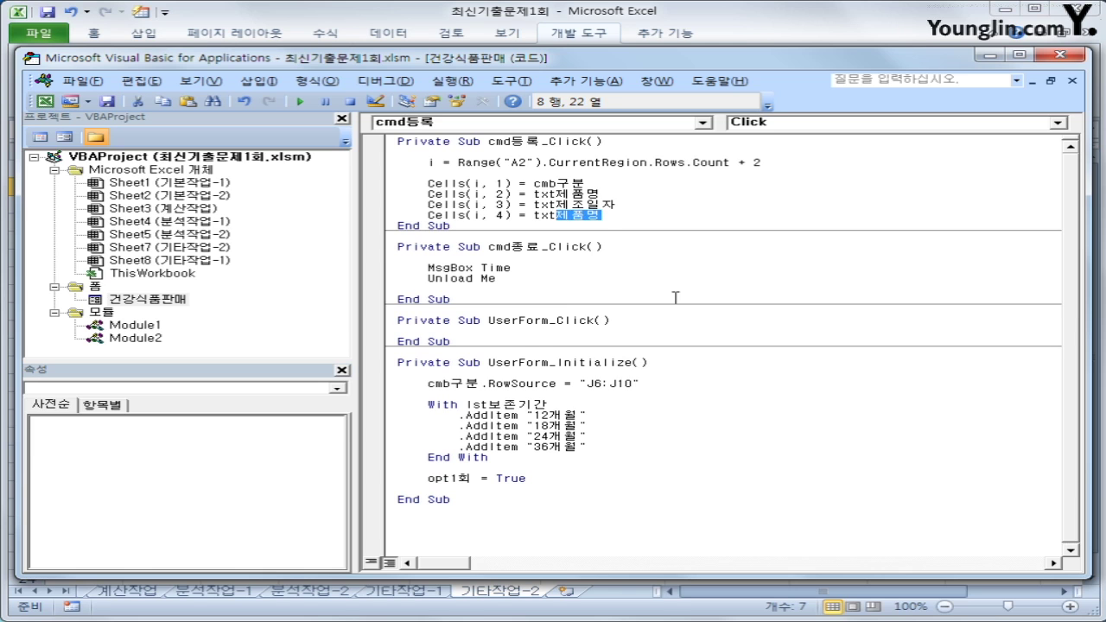
{"action": "type", "text": "판매가격"}
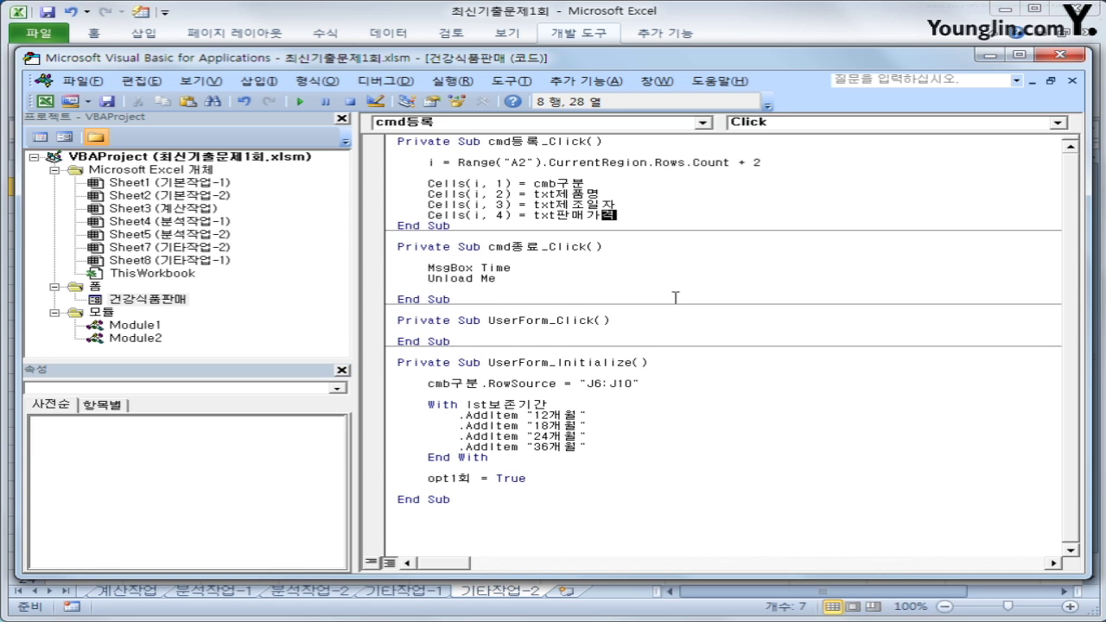
- Duplicate the txt제품명 assignment below the txt판매가격 line and change the copy to Cells(i, 5) = txt판매수량
{"action": "key", "text": "Return"}
{"action": "key", "text": "ctrl+v"}
{"action": "key", "text": "Left"}
{"action": "key", "text": "Left"}
{"action": "key", "text": "Left"}
{"action": "key", "text": "Left"}
{"action": "key", "text": "Left"}
{"action": "key", "text": "Left"}
{"action": "key", "text": "Left"}
{"action": "key", "text": "Left"}
{"action": "key", "text": "Left"}
{"action": "key", "text": "Left"}
{"action": "key", "text": "Left"}
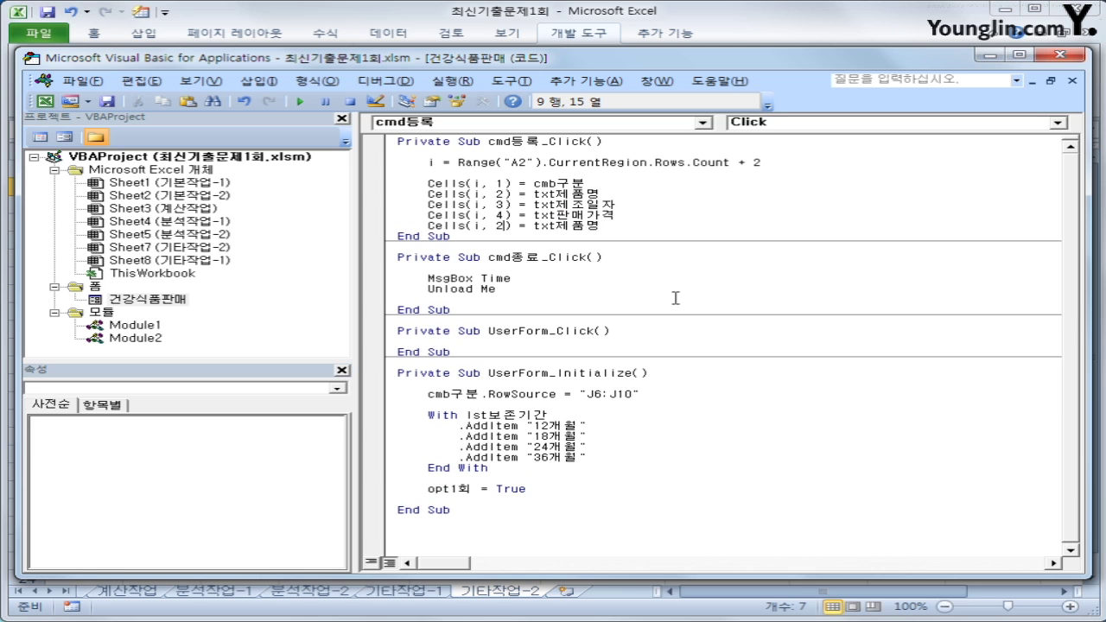
{"action": "key", "text": "Left"}
{"action": "key", "text": "Delete"}
{"action": "type", "text": "5"}
{"action": "key", "text": "Right"}
{"action": "key", "text": "End"}
{"action": "key", "text": "BackSpace"}
{"action": "key", "text": "BackSpace"}
{"action": "key", "text": "BackSpace"}
{"action": "type", "text": "판매수량"}
- Paste the txt제품명 assignment on another new line and change it to Cells(i, 6) = lst보존기간
{"action": "key", "text": "Return"}
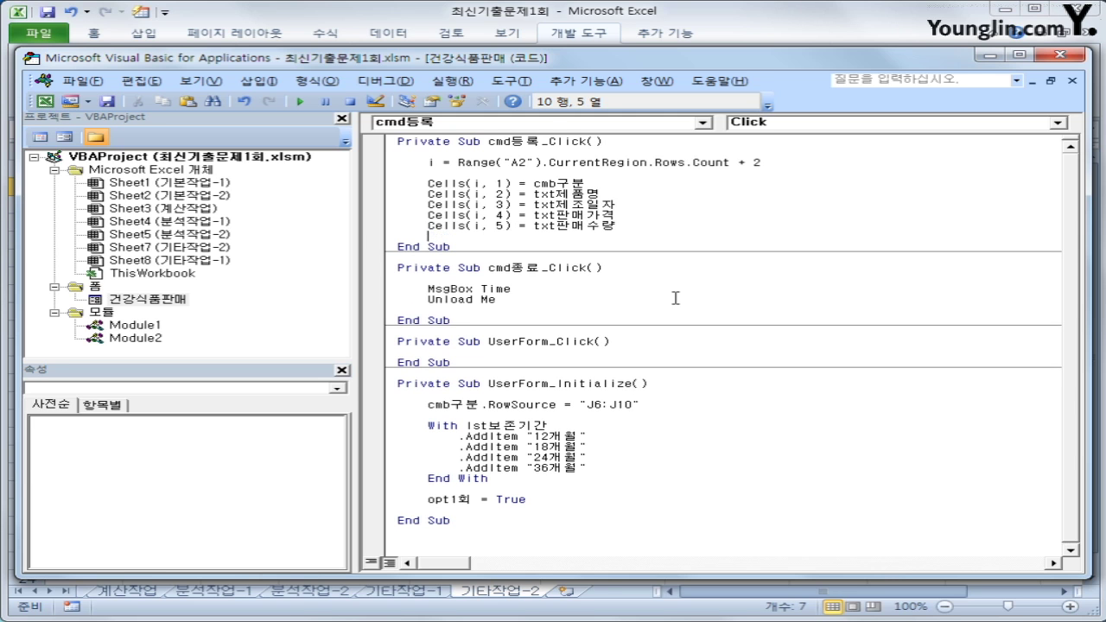
{"action": "key", "text": "ctrl+v"}
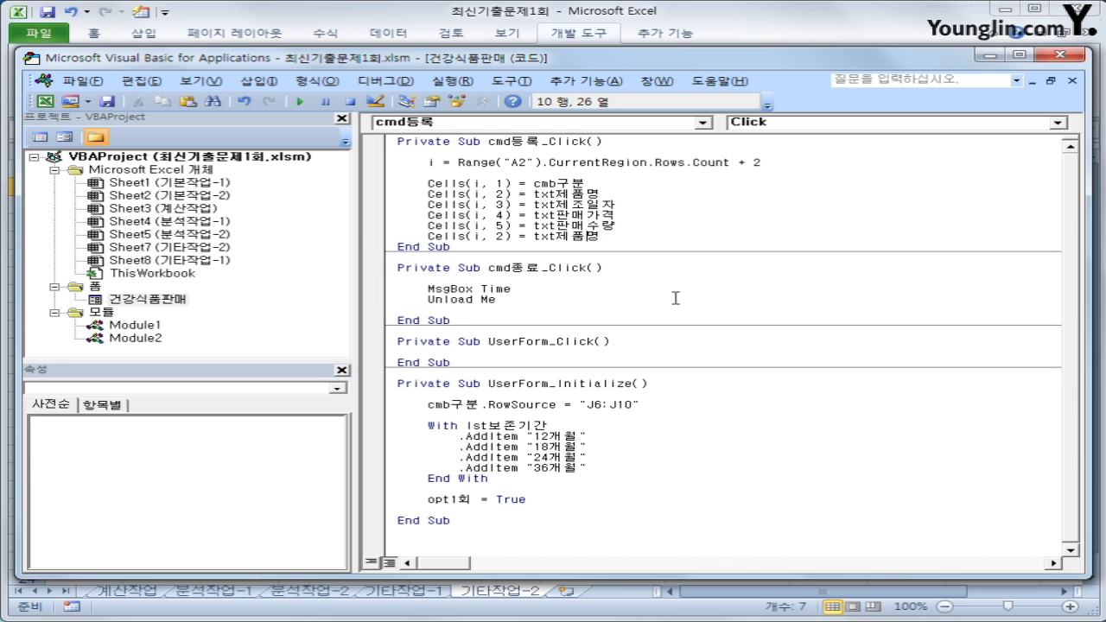
{"action": "key", "text": "Left"}
{"action": "key", "text": "Left"}
{"action": "key", "text": "Left"}
{"action": "key", "text": "Left"}
{"action": "key", "text": "Left"}
{"action": "key", "text": "Left"}
{"action": "key", "text": "Delete"}
{"action": "type", "text": "6"}
{"action": "key", "text": "Right"}
{"action": "key", "text": "Right"}
{"action": "key", "text": "Right"}
{"action": "key", "text": "Right"}
{"action": "type", "text": "lst"}
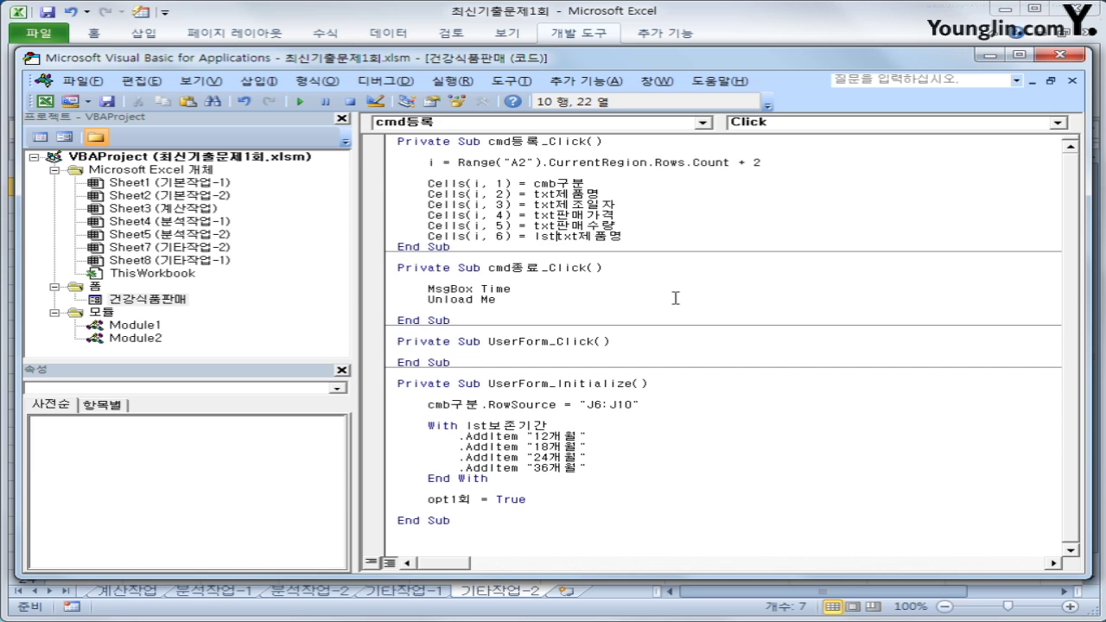
{"action": "type", "text": "보조존기간"}
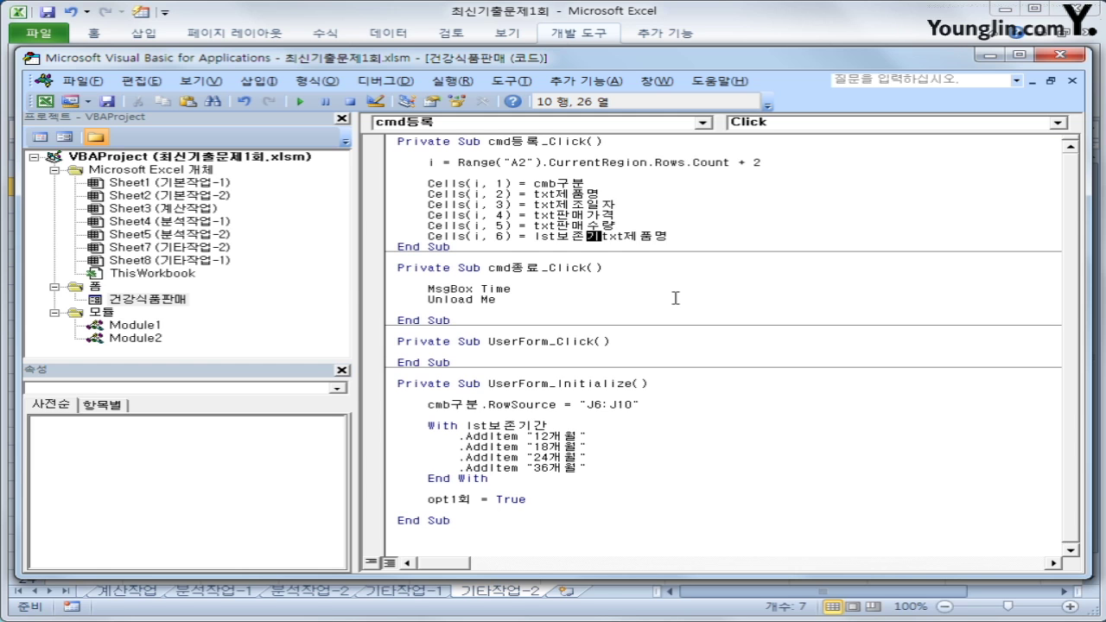
{"action": "key", "text": "shift+End"}
{"action": "key", "text": "Delete"}
- Leave a blank line below the assignments and start the condition If opt1회 = True Then
{"action": "key", "text": "Return"}
{"action": "key", "text": "Return"}
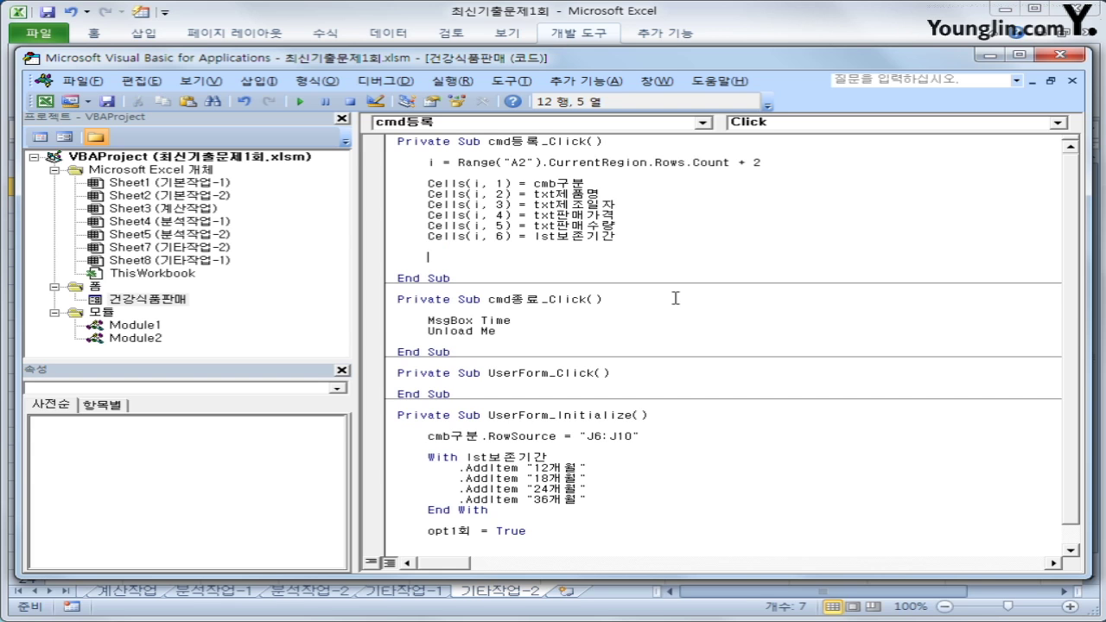
{"action": "type", "text": "ㅑ"}
{"action": "key", "text": "BackSpace"}
{"action": "type", "text": "if op"}
{"action": "type", "text": "t1g"}
{"action": "type", "text": "회 ="}
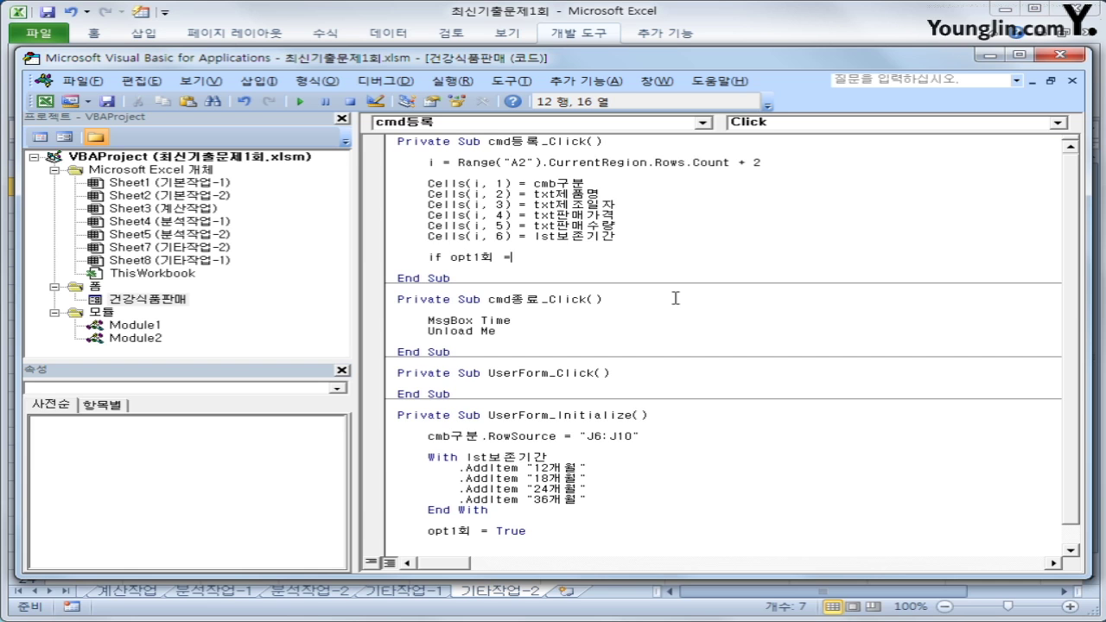
{"action": "type", "text": "ture"}
{"action": "key", "text": "BackSpace"}
{"action": "key", "text": "BackSpace"}
{"action": "key", "text": "BackSpace"}
{"action": "type", "text": "rue then"}
{"action": "key", "text": "Return"}
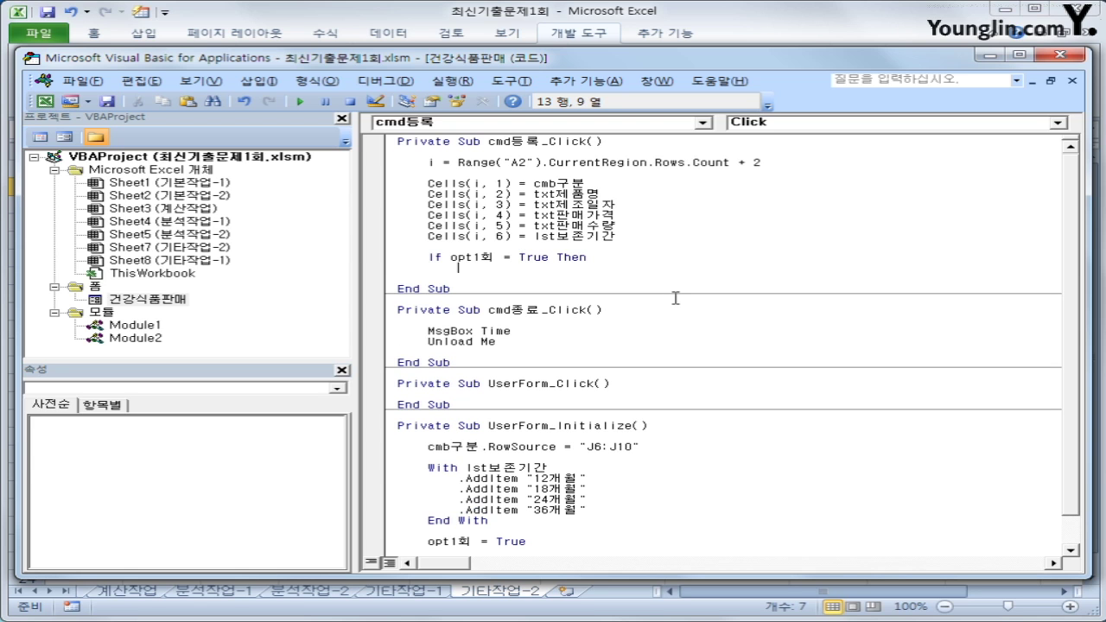
- Inside the If branch, insert the copied assignment and change it to Cells(i, 7) = opt1회.Caption
{"action": "type", "text": "cell"}
{"action": "key", "text": "BackSpace"}
{"action": "key", "text": "BackSpace"}
{"action": "key", "text": "BackSpace"}
{"action": "key", "text": "BackSpace"}
{"action": "key", "text": "ctrl+v"}
{"action": "key", "text": "Left"}
{"action": "key", "text": "Left"}
{"action": "key", "text": "Left"}
{"action": "key", "text": "Left"}
{"action": "key", "text": "Left"}
{"action": "key", "text": "Left"}
{"action": "key", "text": "Left"}
{"action": "key", "text": "Left"}
{"action": "key", "text": "Left"}
{"action": "key", "text": "Left"}
{"action": "key", "text": "Left"}
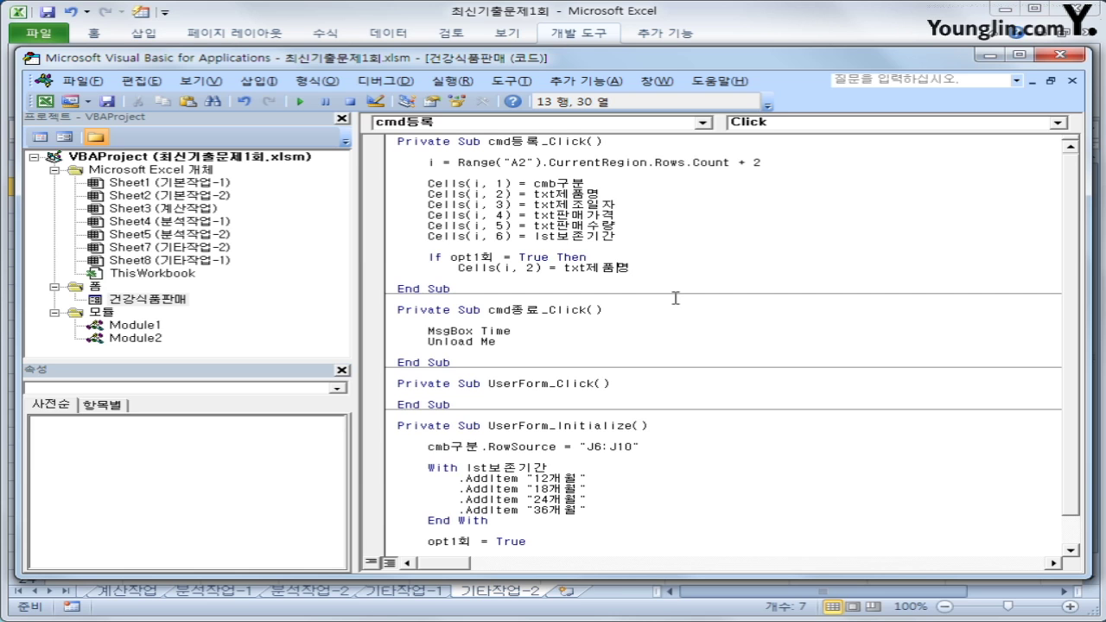
{"action": "key", "text": "Delete"}
{"action": "type", "text": "7"}
{"action": "key", "text": "Right"}
{"action": "key", "text": "Right"}
{"action": "key", "text": "Right"}
{"action": "key", "text": "Right"}
{"action": "key", "text": "shift+End"}
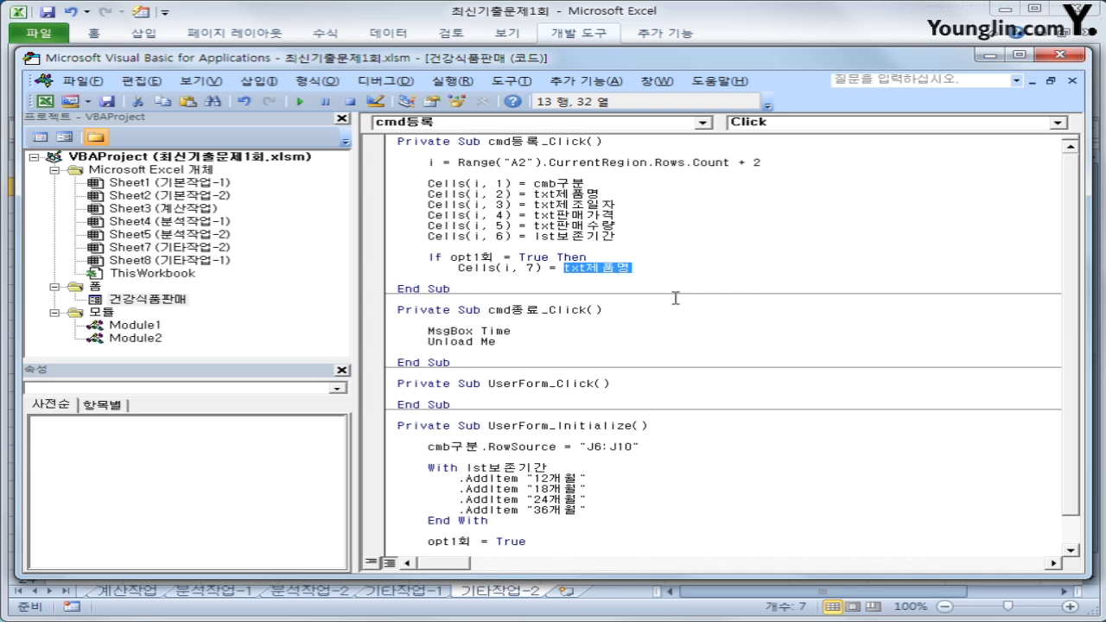
{"action": "key", "text": "Delete"}
{"action": "type", "text": "opt1"}
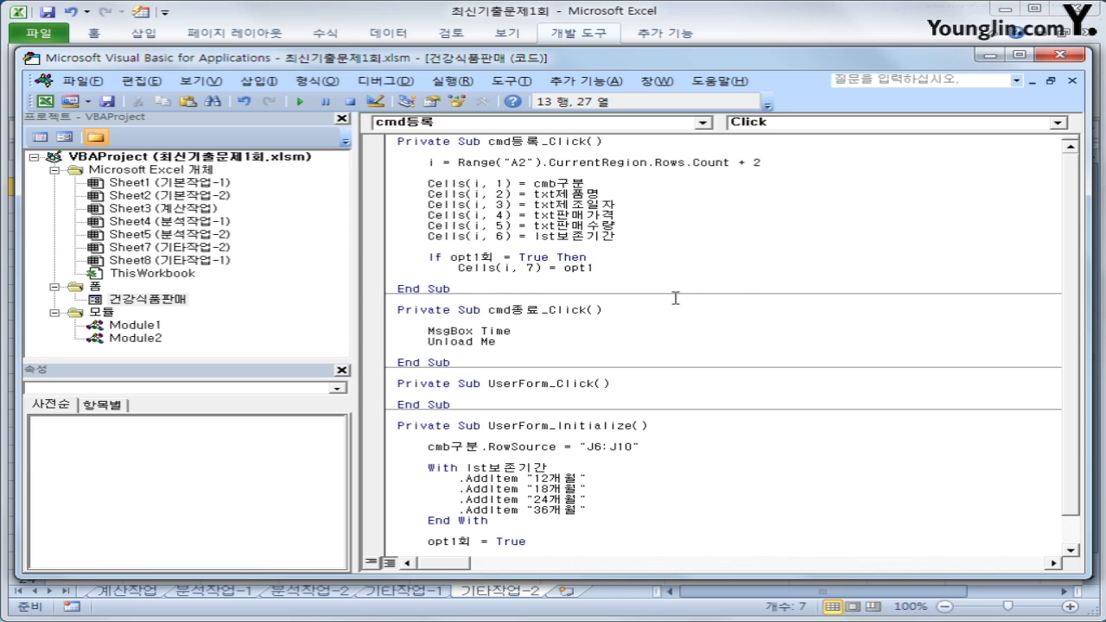
{"action": "type", "text": "회.ca"}
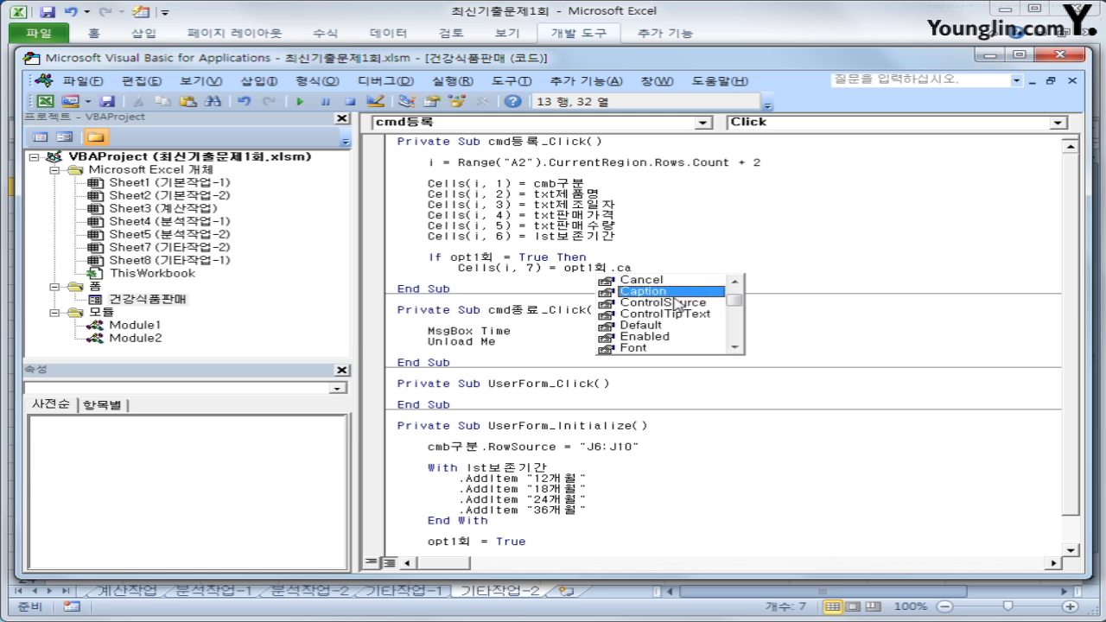
{"action": "key", "text": "Tab"}
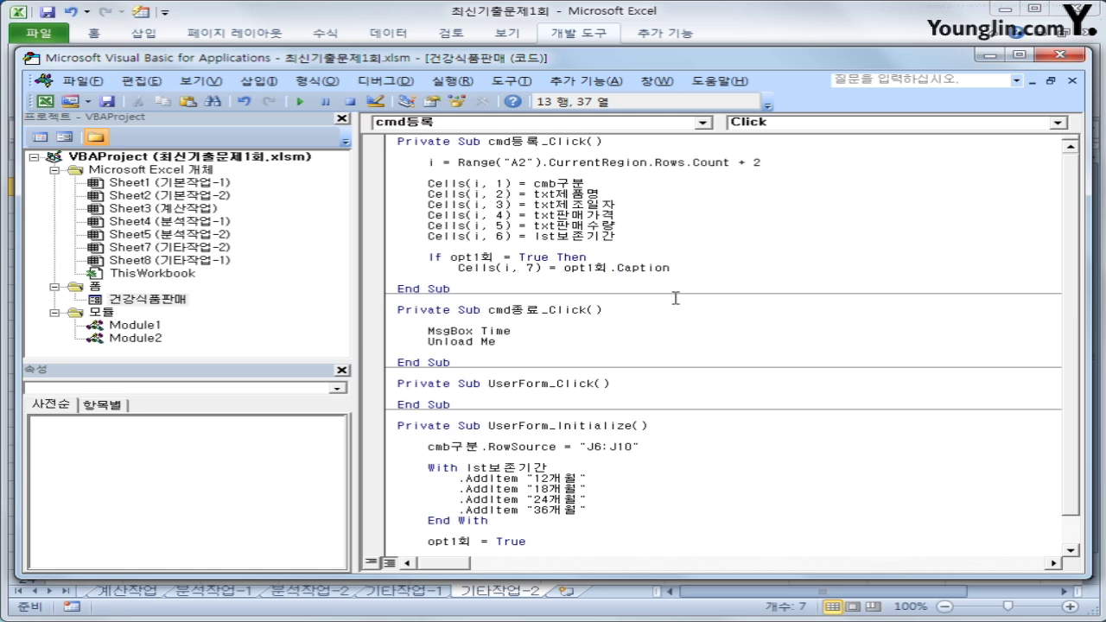
- Duplicate the opt1회 If line and its Caption assignment directly below the original two lines
{"action": "key", "text": "Up"}
{"action": "key", "text": "Home"}
{"action": "key", "text": "shift+Down"}
{"action": "key", "text": "shift+End"}
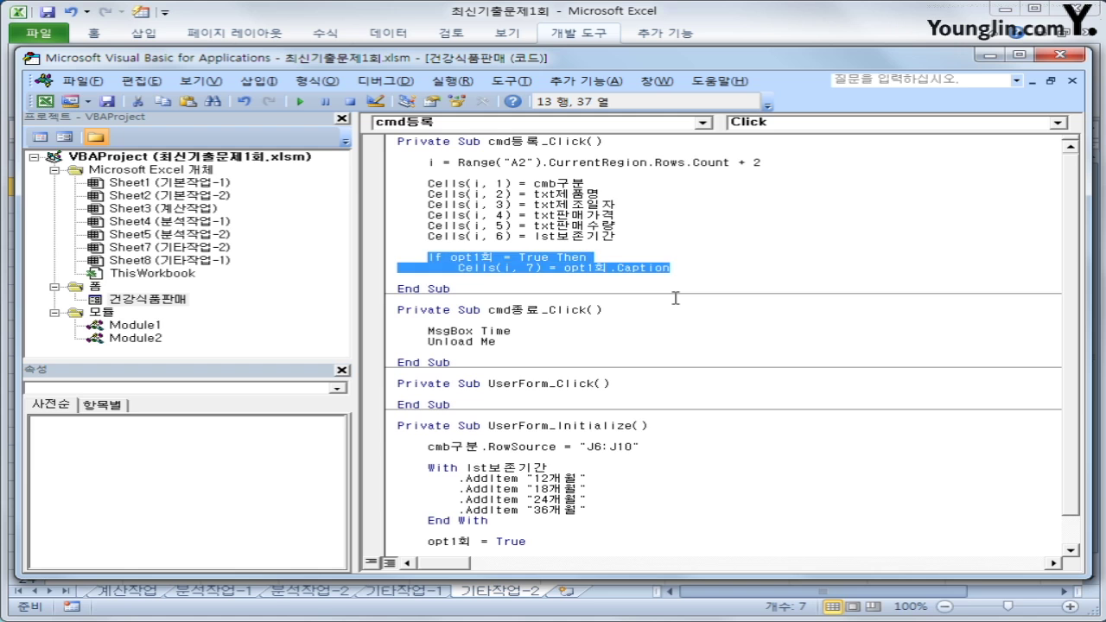
{"action": "key", "text": "ctrl+c"}
{"action": "key", "text": "End"}
{"action": "key", "text": "Return"}
{"action": "key", "text": "ctrl+v"}
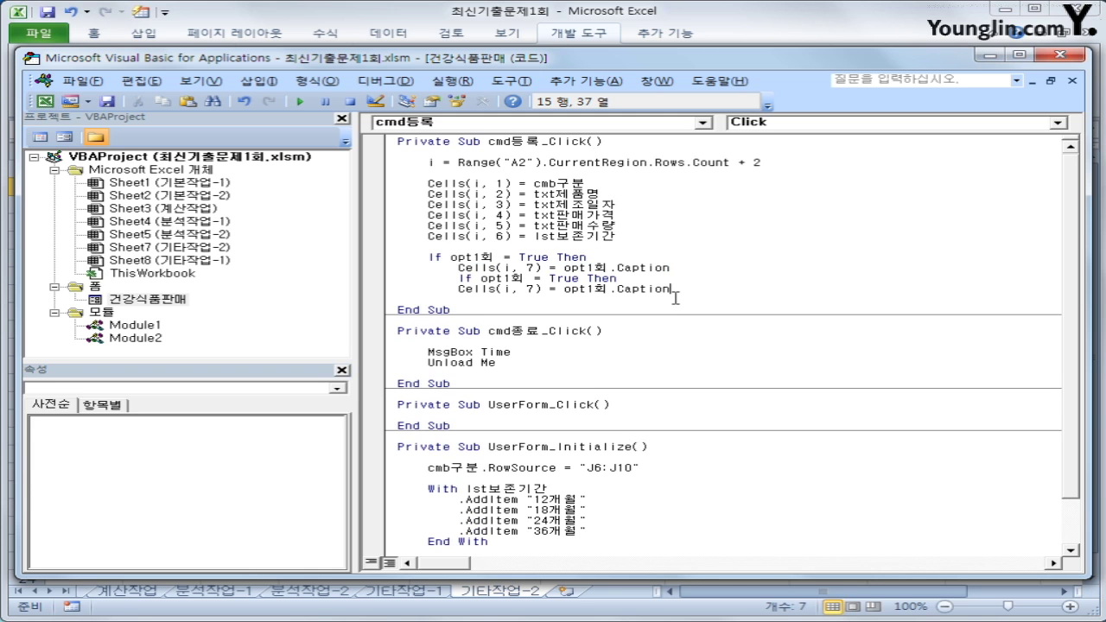
{"action": "key", "text": "ctrl+z"}
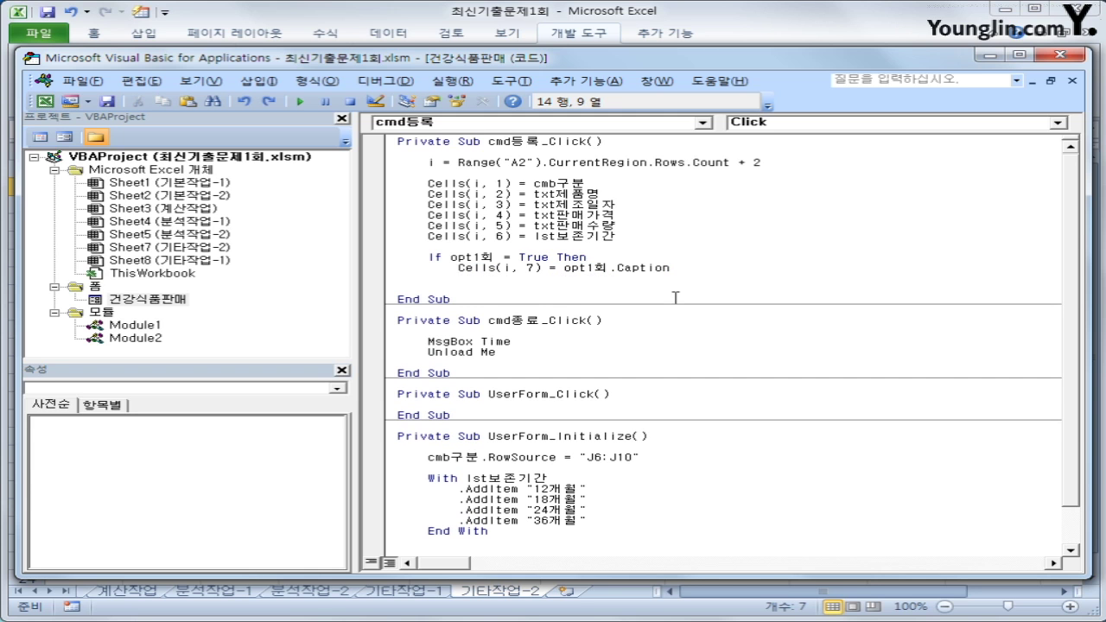
{"action": "key", "text": "ctrl+v"}
- Change the duplicated condition line to ElseIf opt2회 = True Then
{"action": "key", "text": "Up"}
{"action": "key", "text": "Home"}
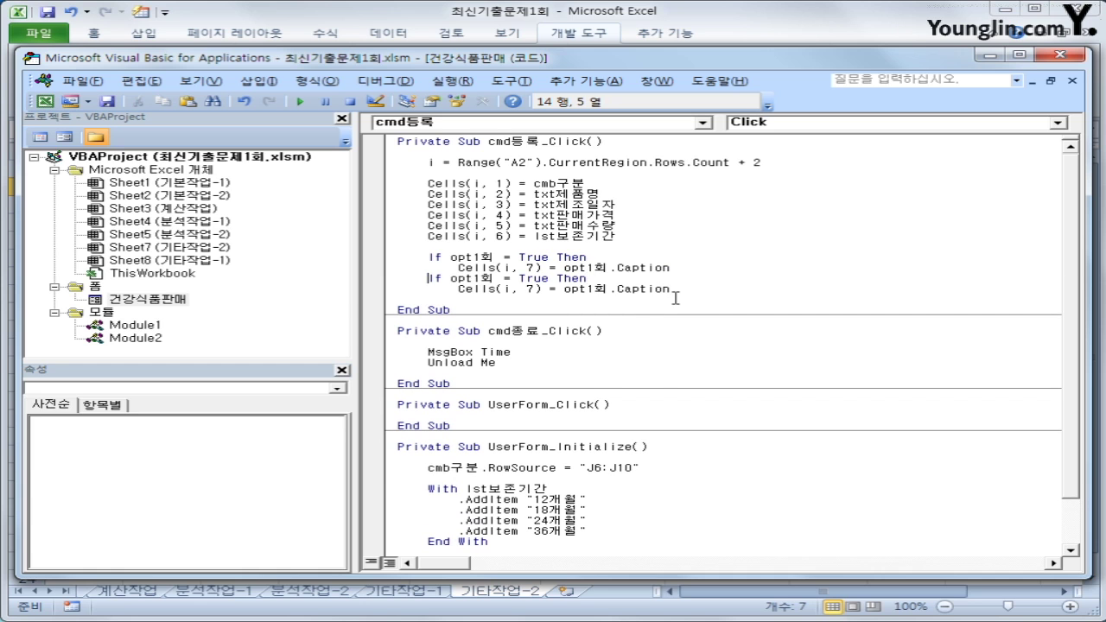
{"action": "type", "text": "else"}
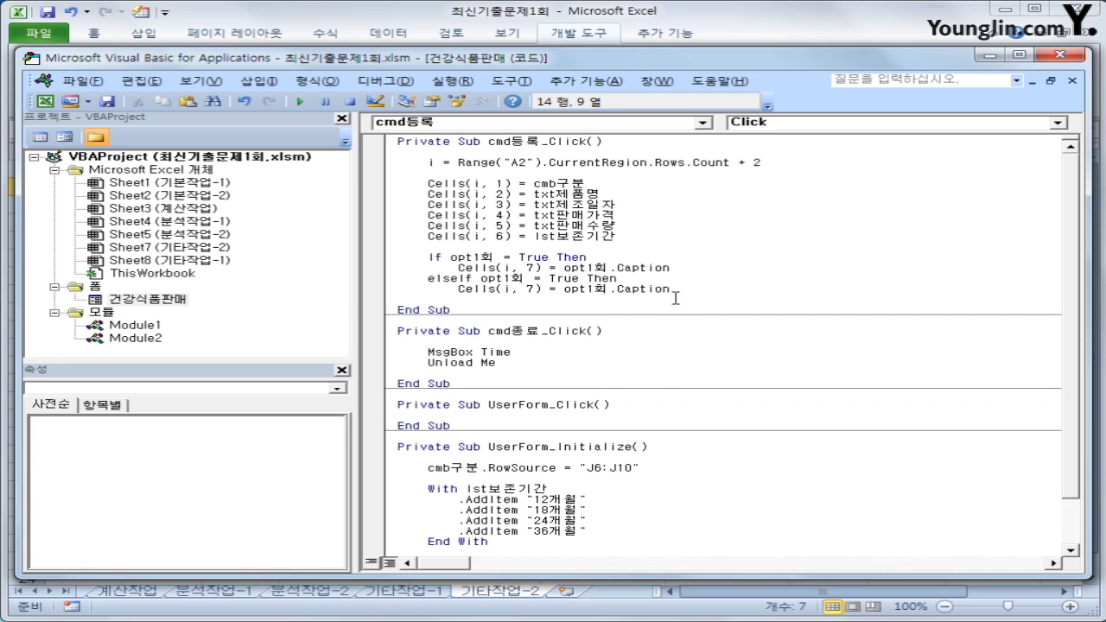
{"action": "key", "text": "Right"}
{"action": "key", "text": "Right"}
{"action": "key", "text": "Right"}
{"action": "key", "text": "Right"}
{"action": "key", "text": "Right"}
{"action": "key", "text": "Right"}
{"action": "key", "text": "Right"}
{"action": "key", "text": "BackSpace"}
{"action": "type", "text": "2"}
- Change the assignment under the ElseIf line to Cells(i, 7) = opt2회.Caption
{"action": "key", "text": "Down"}
{"action": "key", "text": "Right"}
{"action": "key", "text": "Right"}
{"action": "key", "text": "Right"}
{"action": "key", "text": "Right"}
{"action": "key", "text": "Right"}
{"action": "key", "text": "Right"}
{"action": "key", "text": "Right"}
{"action": "key", "text": "Right"}
{"action": "key", "text": "Right"}
{"action": "key", "text": "Delete"}
{"action": "type", "text": "2"}
{"action": "key", "text": "End"}
- Paste the copied If block below the opt2회 branch and change its condition to ElseIf opt3회 = True Then
{"action": "key", "text": "Return"}
{"action": "key", "text": "BackSpace"}
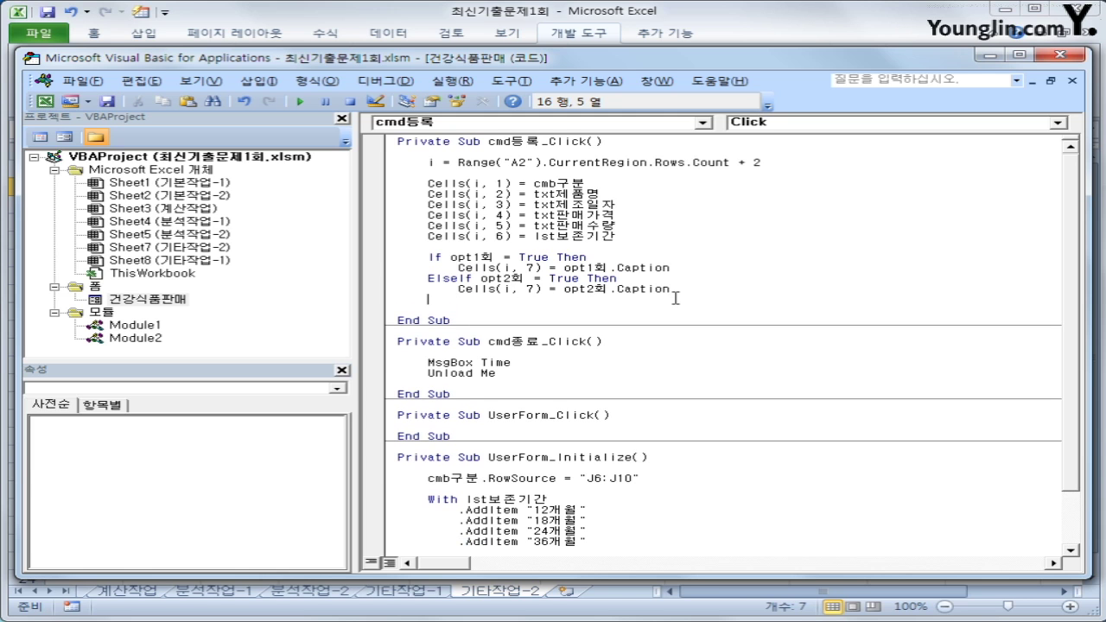
{"action": "key", "text": "ctrl+v"}
{"action": "key", "text": "Up"}
{"action": "key", "text": "Home"}
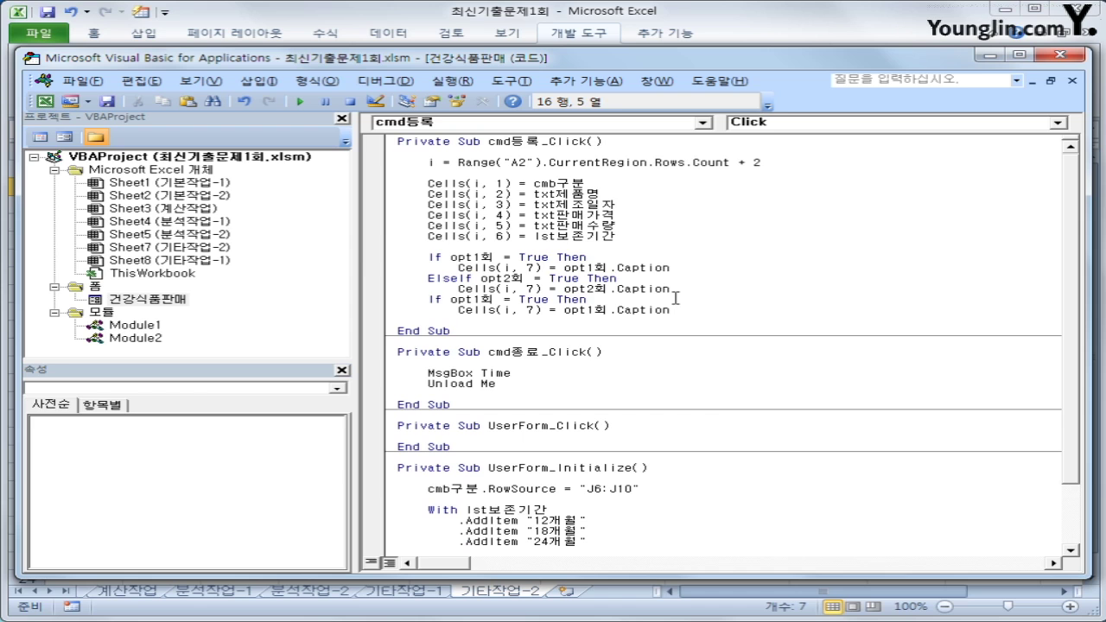
{"action": "type", "text": "les"}
{"action": "key", "text": "BackSpace"}
{"action": "key", "text": "BackSpace"}
{"action": "key", "text": "BackSpace"}
{"action": "type", "text": "else"}
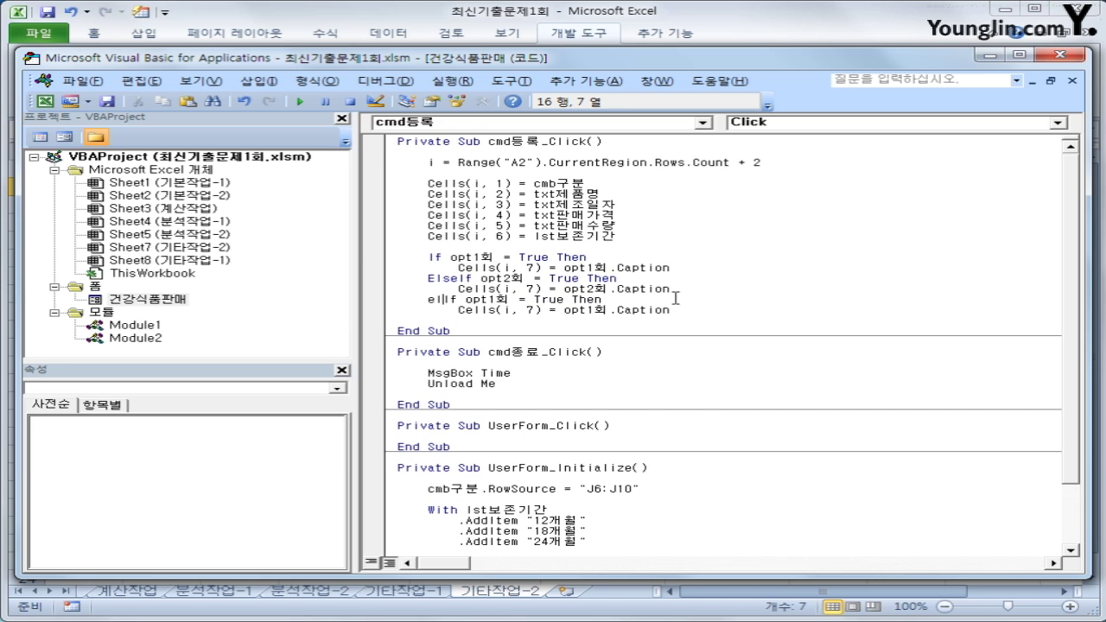
{"action": "key", "text": "Right"}
{"action": "key", "text": "Right"}
{"action": "key", "text": "Right"}
{"action": "key", "text": "Right"}
{"action": "key", "text": "Right"}
{"action": "key", "text": "Right"}
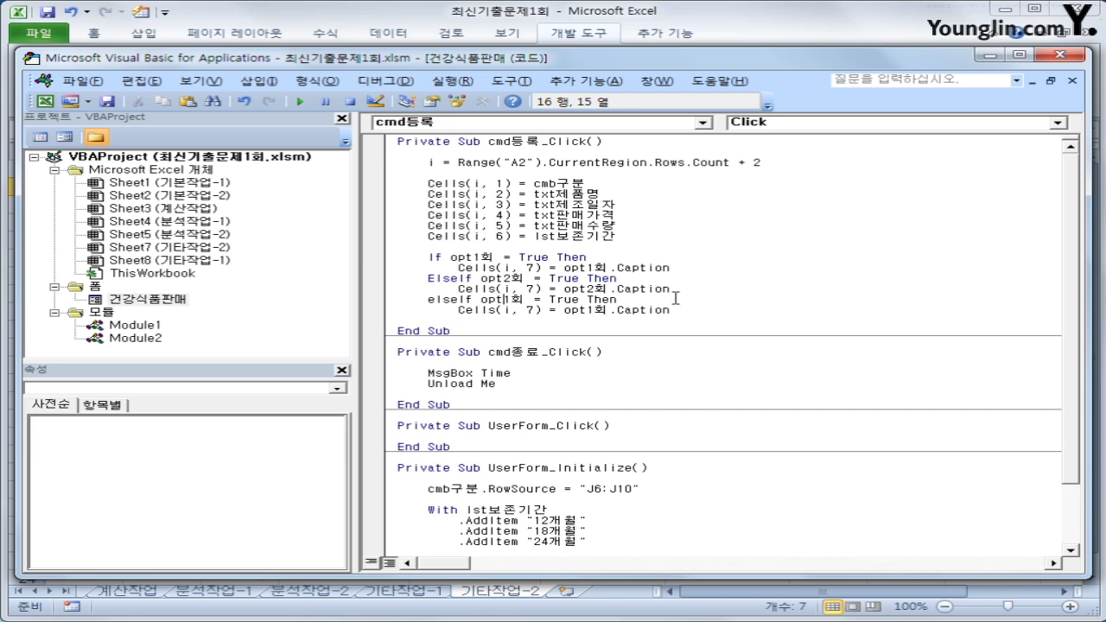
{"action": "key", "text": "Delete"}
{"action": "type", "text": "3"}
- Change the assignment in the last ElseIf branch to Cells(i, 7) = opt3회.Caption
{"action": "key", "text": "Down"}
{"action": "key", "text": "End"}
{"action": "key", "text": "Left"}
{"action": "key", "text": "Left"}
{"action": "key", "text": "Left"}
{"action": "key", "text": "Left"}
{"action": "key", "text": "Left"}
{"action": "key", "text": "Left"}
{"action": "key", "text": "Left"}
{"action": "key", "text": "Left"}
{"action": "key", "text": "Left"}
{"action": "key", "text": "Left"}
{"action": "key", "text": "Delete"}
{"action": "type", "text": "3"}
- Add an Else line below the opt3회 branch, aligned with the ElseIf lines
{"action": "key", "text": "End"}
{"action": "key", "text": "Return"}
{"action": "key", "text": "BackSpace"}
{"action": "type", "text": "else"}
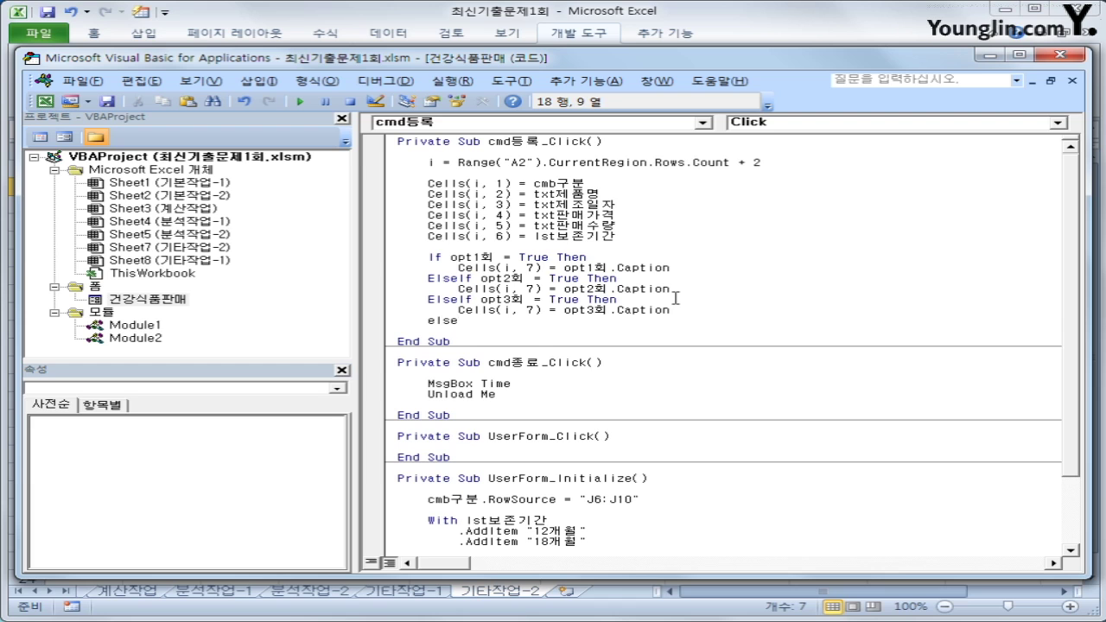
- Copy the Cells(i, 7) = opt3회.Caption assignment into an indented line under Else
{"action": "key", "text": "Up"}
{"action": "key", "text": "shift+End"}
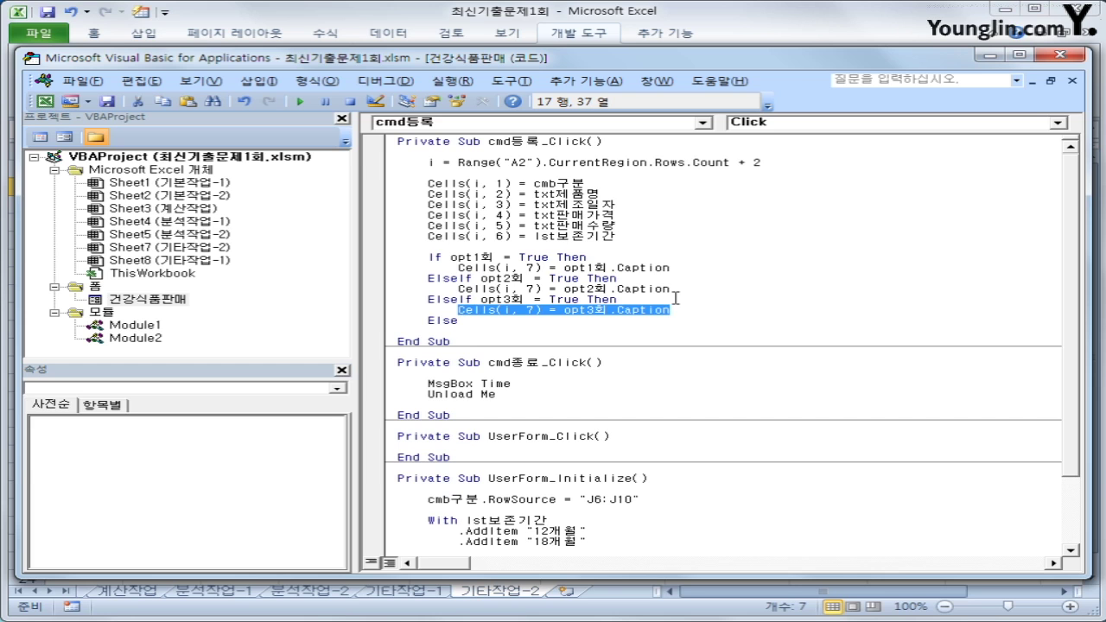
{"action": "key", "text": "Down"}
{"action": "key", "text": "Down"}
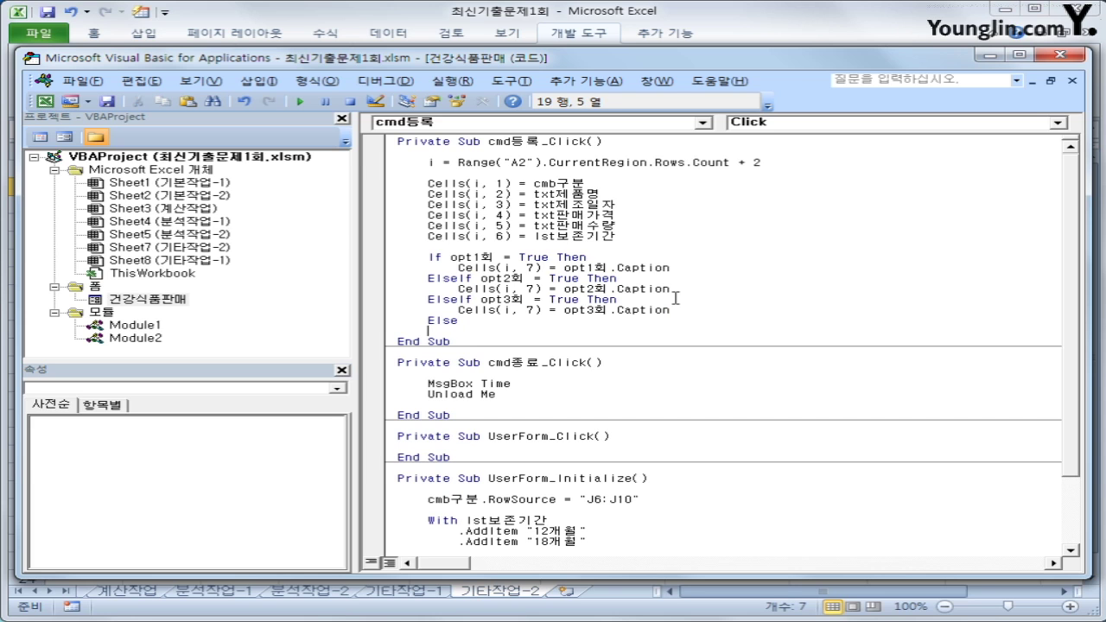
{"action": "key", "text": "Tab"}
{"action": "key", "text": "ctrl+v"}
- Change the assignment under Else to Cells(i, 7) = opt무한.Caption
{"action": "key", "text": "Left"}
{"action": "key", "text": "Left"}
{"action": "key", "text": "Left"}
{"action": "key", "text": "Left"}
{"action": "key", "text": "Left"}
{"action": "key", "text": "Left"}
{"action": "key", "text": "Left"}
{"action": "key", "text": "Left"}
{"action": "key", "text": "Left"}
{"action": "key", "text": "Left"}
{"action": "key", "text": "Left"}
{"action": "key", "text": "Left"}
{"action": "key", "text": "Left"}
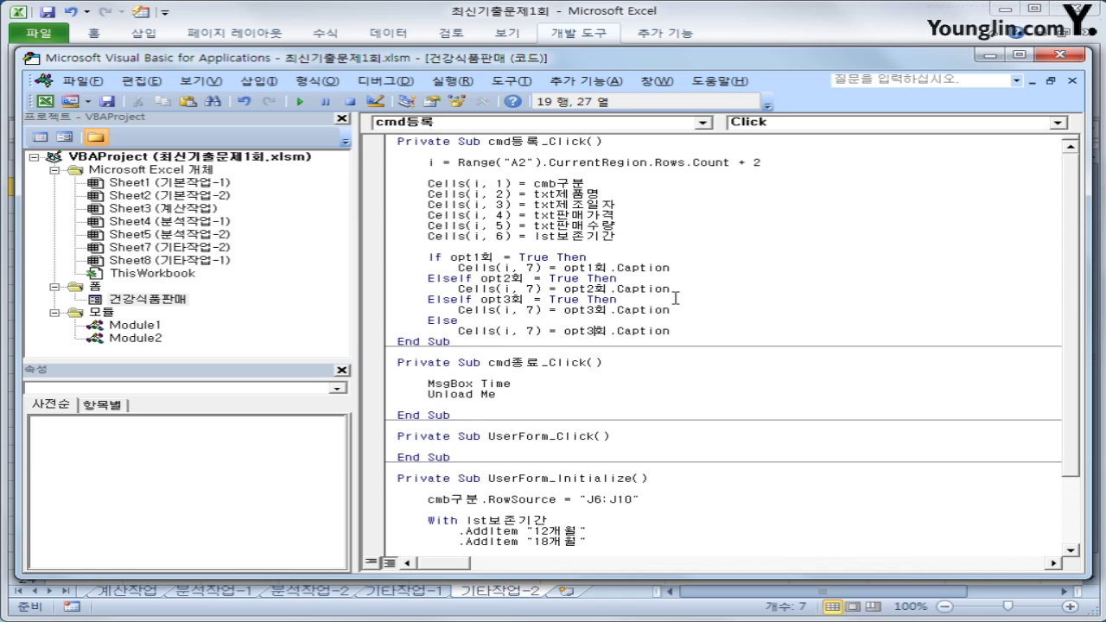
{"action": "key", "text": "shift+Right"}
{"action": "key", "text": "shift+Right"}
{"action": "key", "text": "shift+Right"}
{"action": "key", "text": "Right"}
{"action": "key", "text": "shift+Right"}
{"action": "key", "text": "shift+Right"}
{"action": "type", "text": "무한"}
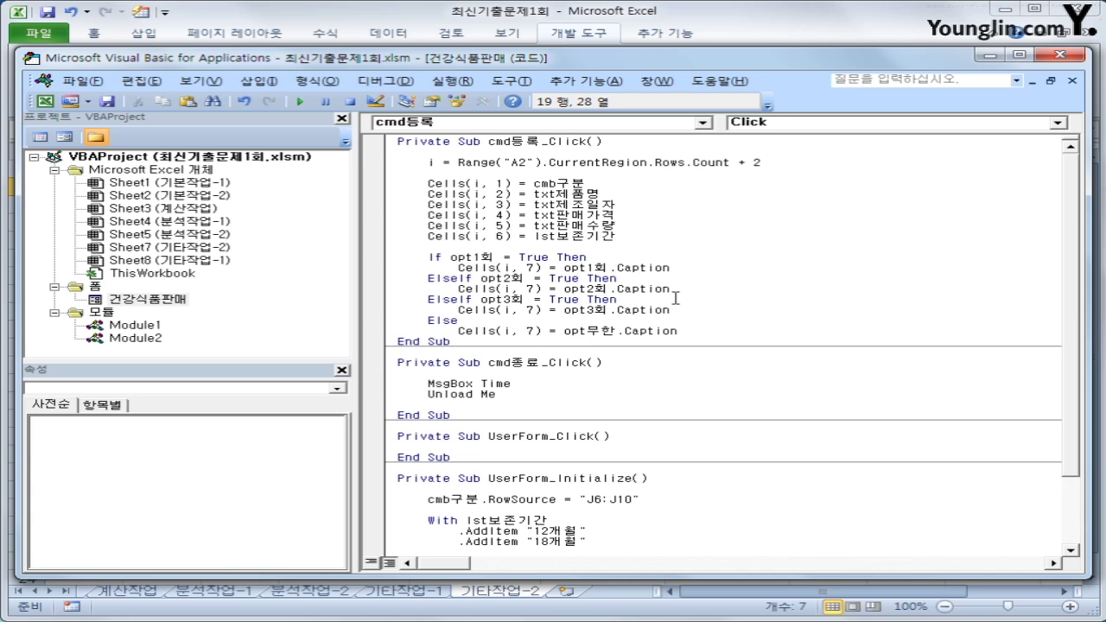
- Close the If block with an End If line below the opt무한 assignment, followed by a blank line
{"action": "key", "text": "Up"}
{"action": "key", "text": "Down"}
{"action": "key", "text": "Down"}
{"action": "key", "text": "Up"}
{"action": "key", "text": "End"}
{"action": "key", "text": "Return"}
{"action": "key", "text": "BackSpace"}
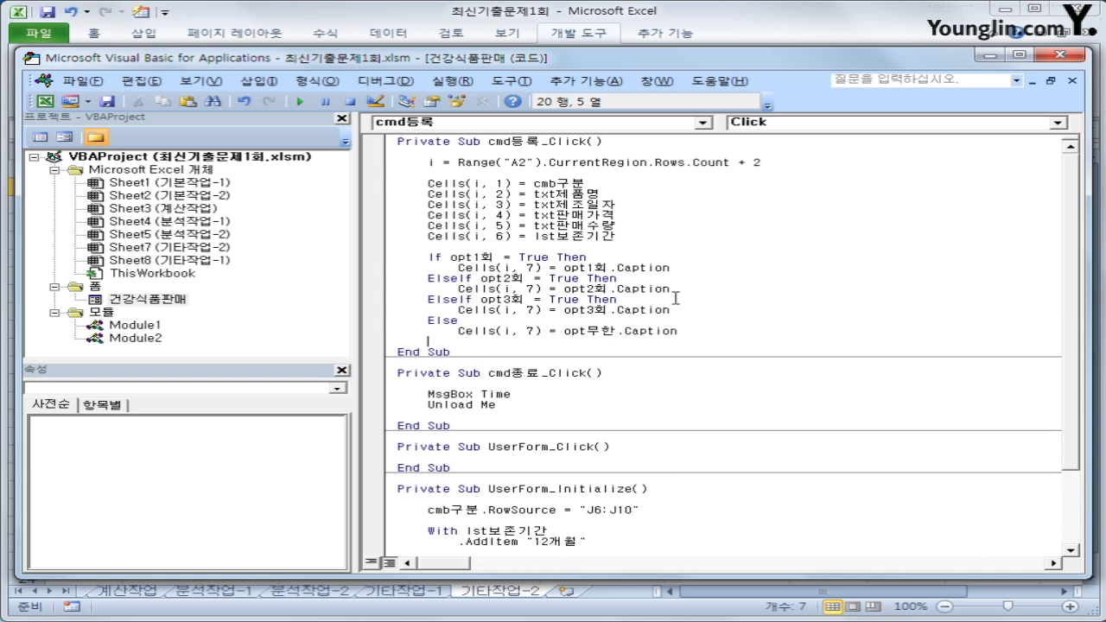
{"action": "type", "text": "End If"}
{"action": "key", "text": "Return"}
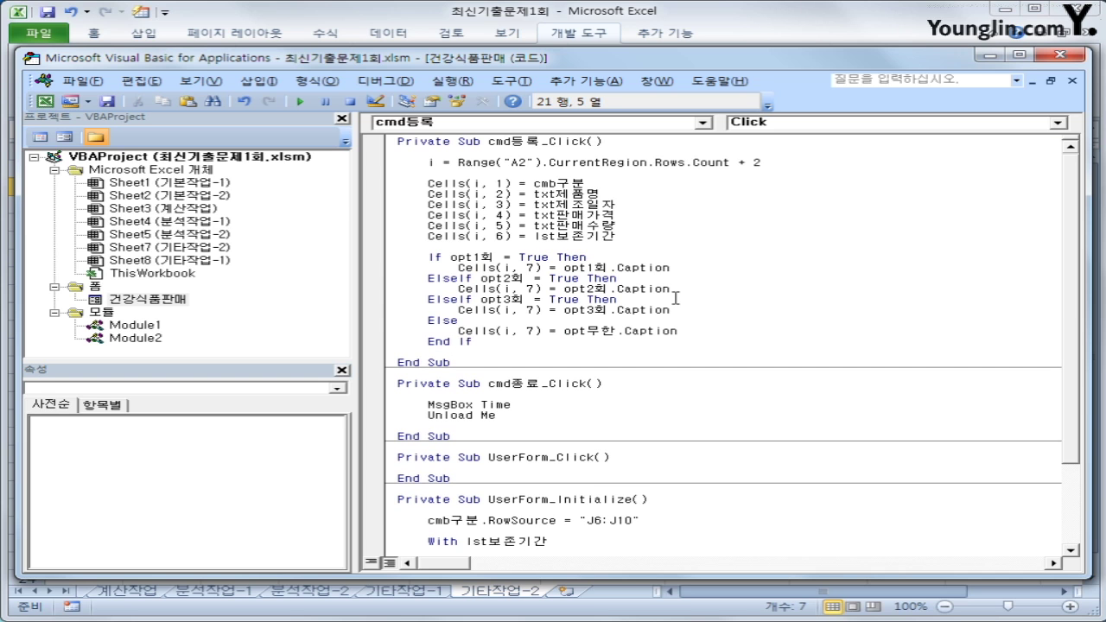
- Wrap txt제조일자 in the Cells(i, 3) line as Format(txt제조일자, "yyyy-mm-dd")
{"action": "key", "text": "Up"}
{"action": "key", "text": "Up"}
{"action": "key", "text": "Up"}
{"action": "key", "text": "Up"}
{"action": "key", "text": "Up"}
{"action": "key", "text": "Up"}
{"action": "key", "text": "Up"}
{"action": "key", "text": "Up"}
{"action": "key", "text": "Up"}
{"action": "key", "text": "Up"}
{"action": "key", "text": "Up"}
{"action": "left_click", "coordinate": [533, 205]}
{"action": "type", "text": "for"}
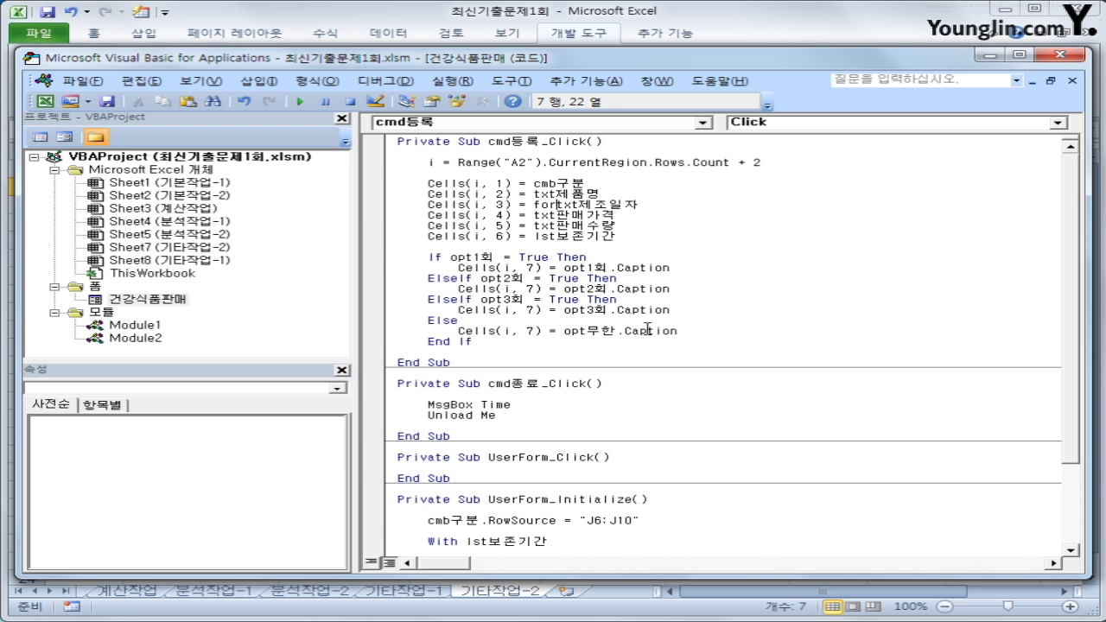
{"action": "type", "text": "mat("}
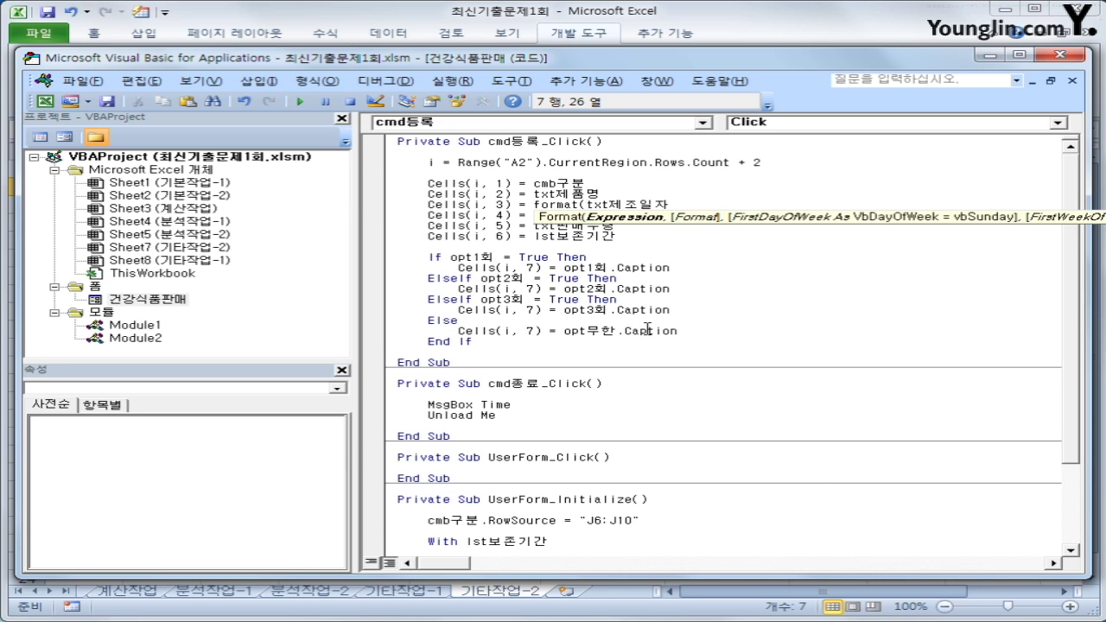
{"action": "key", "text": "End"}
{"action": "type", "text": ","}
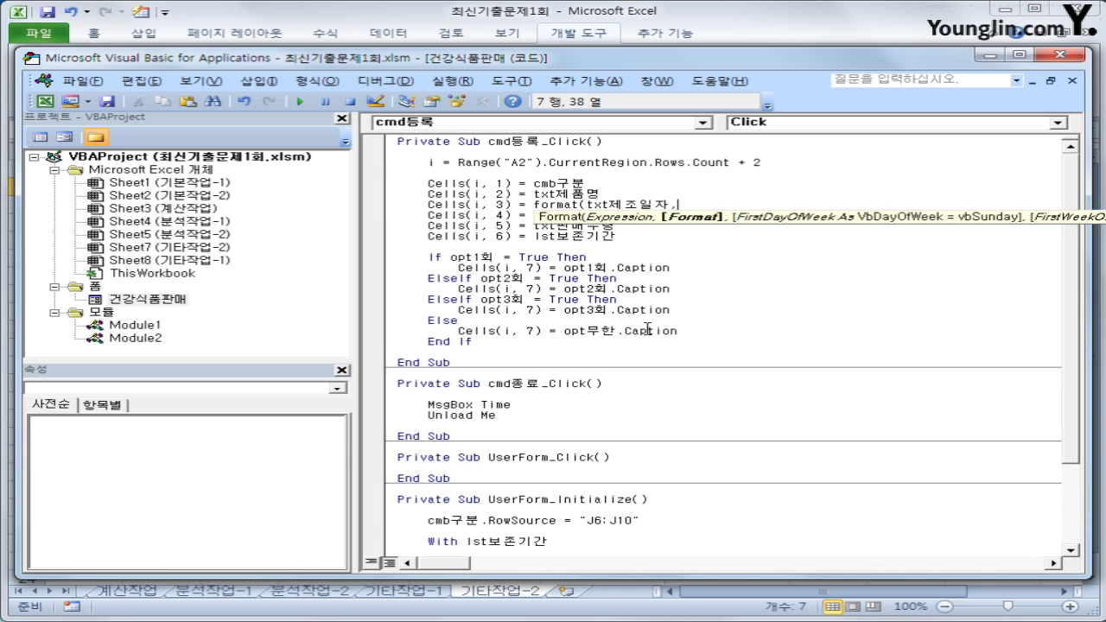
{"action": "type", "text": "\"yyyy-mm-dd\")"}
{"action": "key", "text": "Down"}
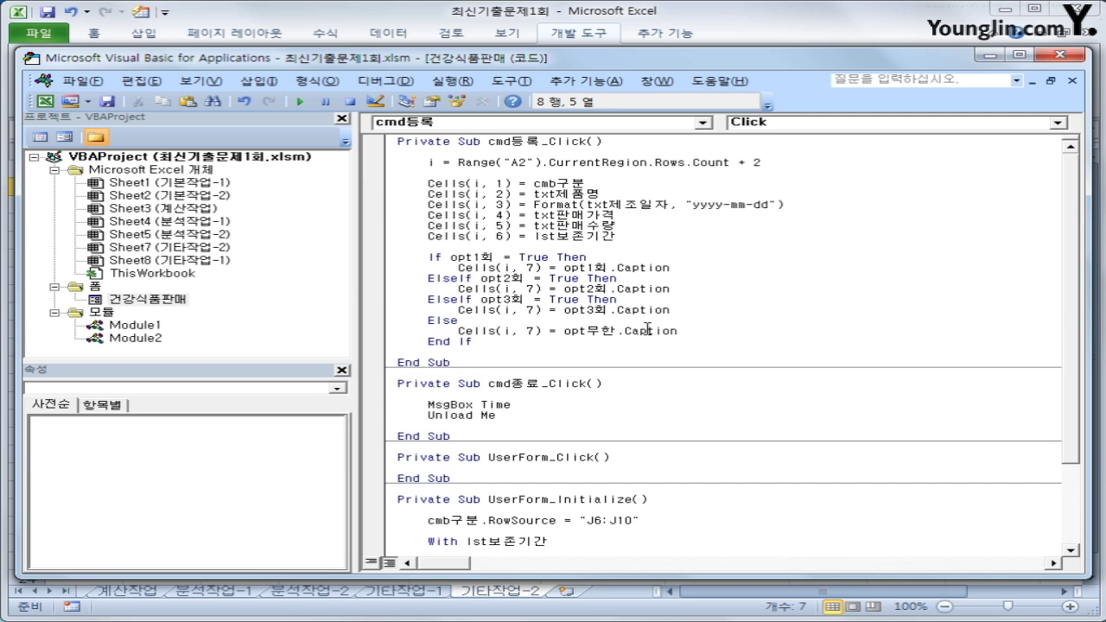
- Wrap txt판매가격 in the Cells(i, 4) line as Format(txt판매가격, "#,###")
{"action": "key", "text": "Right"}
{"action": "key", "text": "Right"}
{"action": "key", "text": "Right"}
{"action": "key", "text": "Right"}
{"action": "key", "text": "Right"}
{"action": "key", "text": "Right"}
{"action": "key", "text": "Right"}
{"action": "key", "text": "Right"}
{"action": "key", "text": "Right"}
{"action": "key", "text": "Right"}
{"action": "key", "text": "Right"}
{"action": "key", "text": "Right"}
{"action": "key", "text": "Right"}
{"action": "type", "text": "for"}
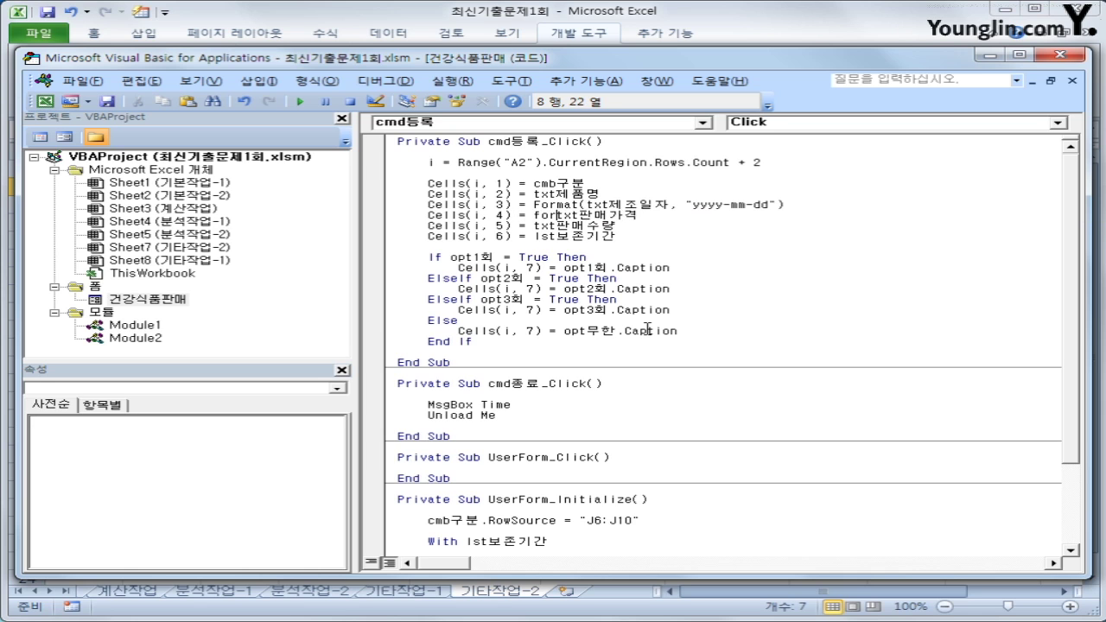
{"action": "type", "text": "mat("}
{"action": "key", "text": "End"}
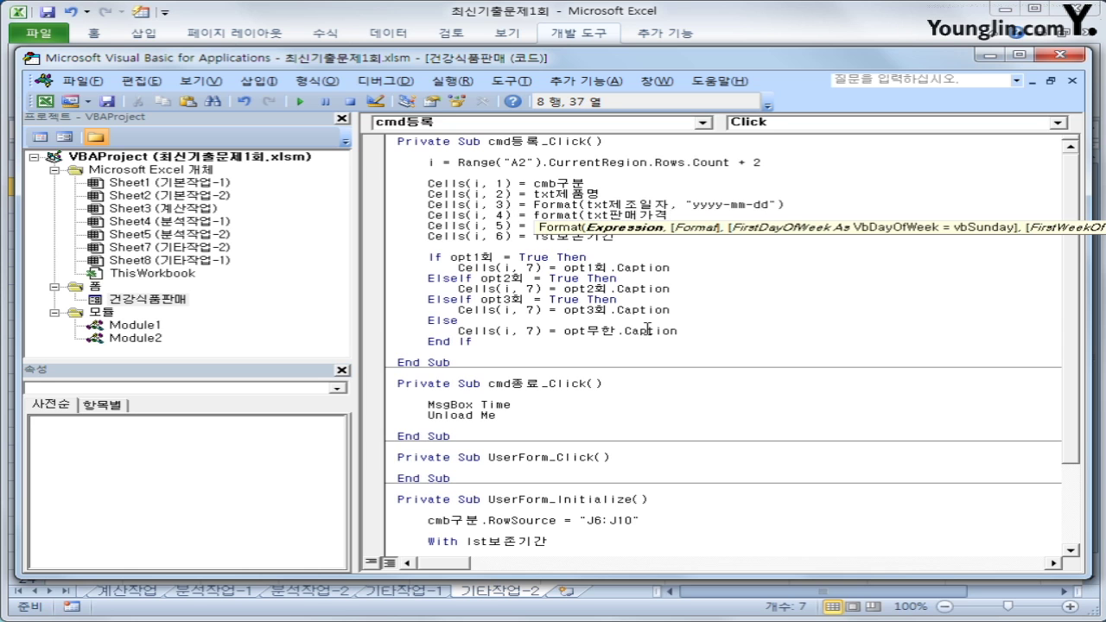
{"action": "type", "text": ", \""}
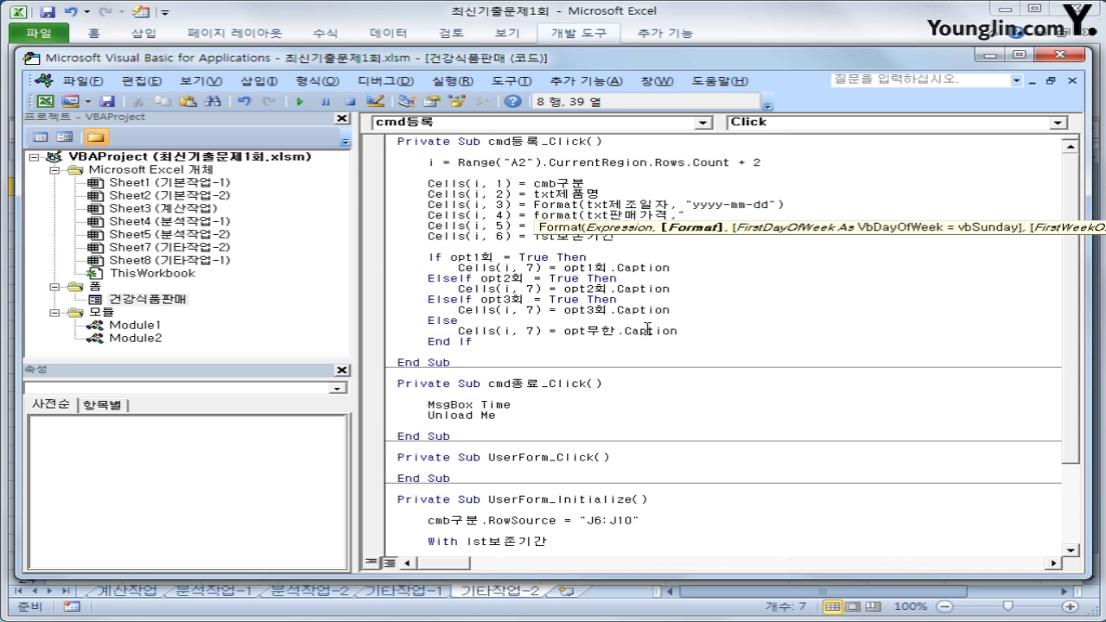
{"action": "type", "text": "#,###\")"}
{"action": "key", "text": "Down"}
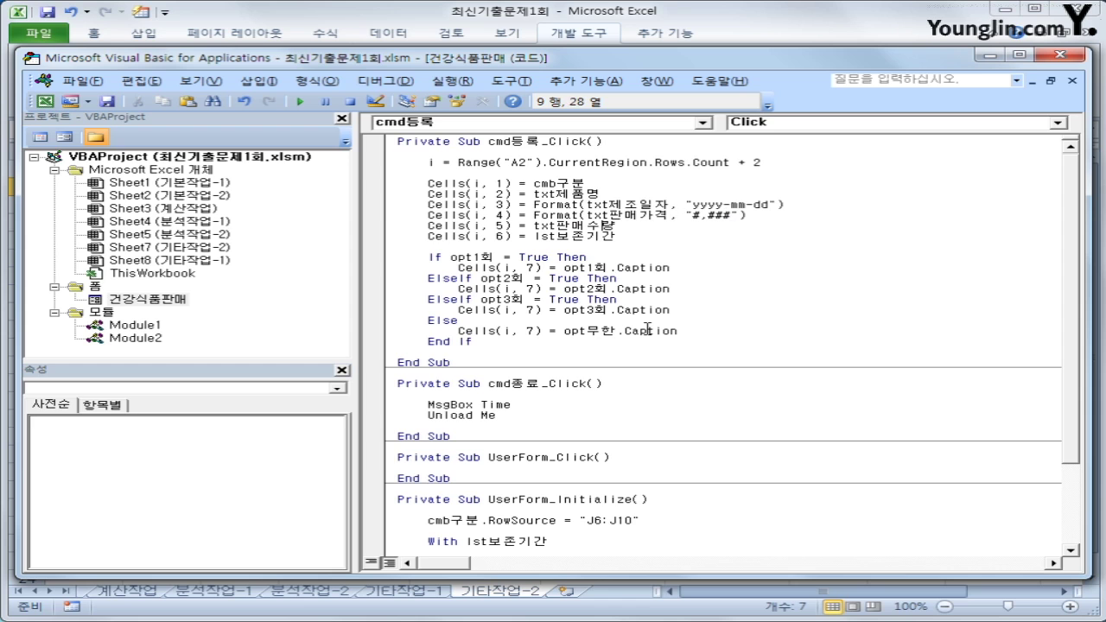
- Wrap txt판매수량 in the Cells(i, 5) line as Format(txt판매수량, "#,###")
{"action": "key", "text": "ctrl+Left"}
{"action": "type", "text": "format("}
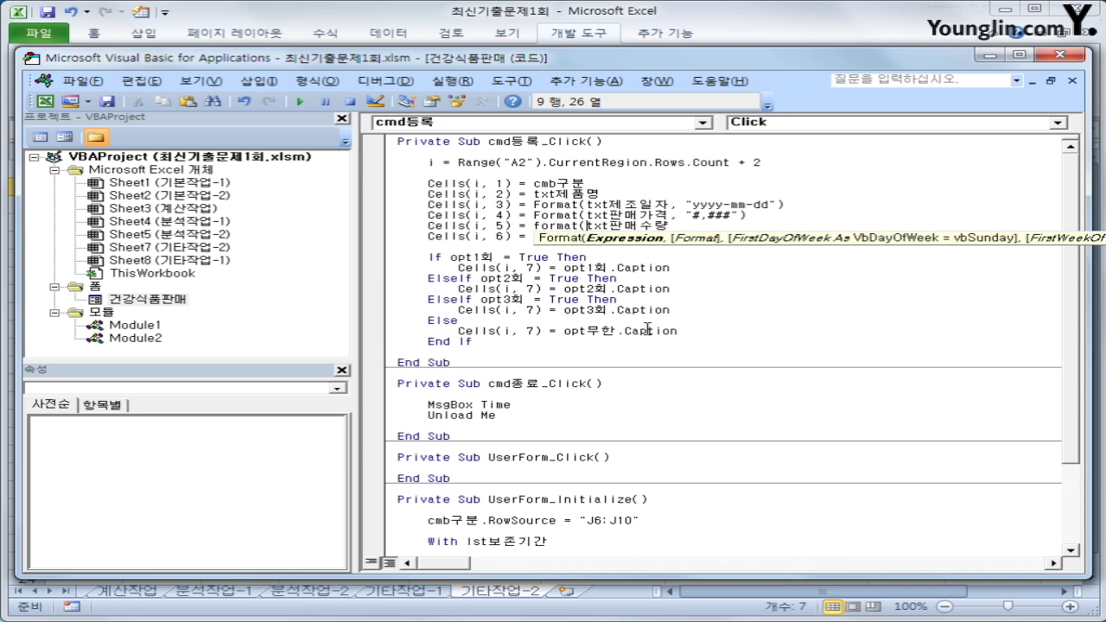
{"action": "key", "text": "End"}
{"action": "type", "text": ", \"#"}
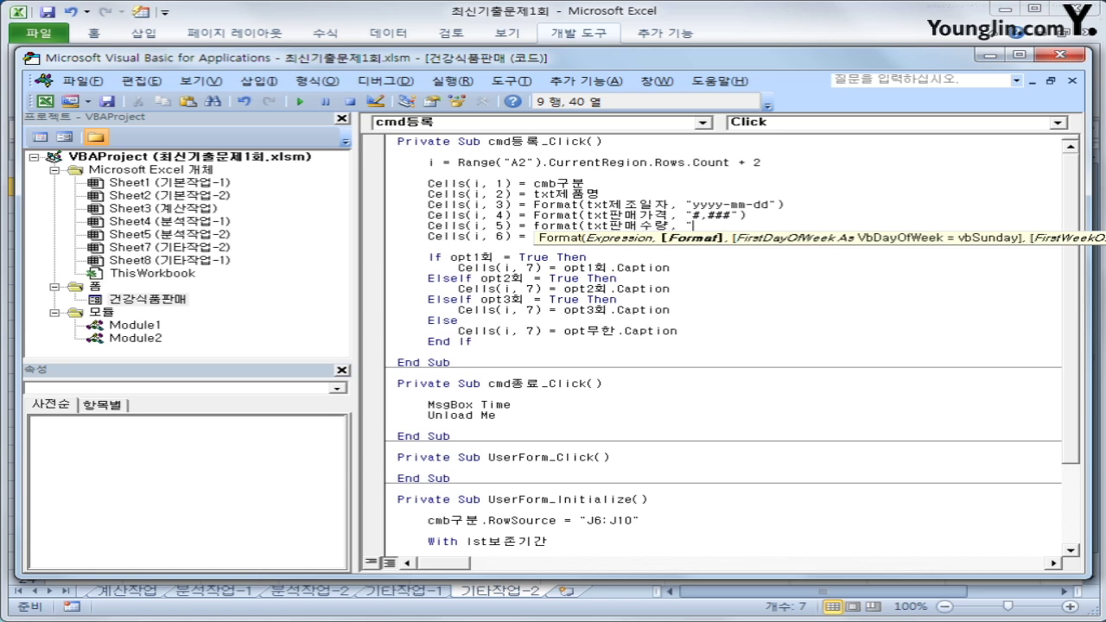
{"action": "type", "text": "###\")"}
{"action": "key", "text": "Down"}
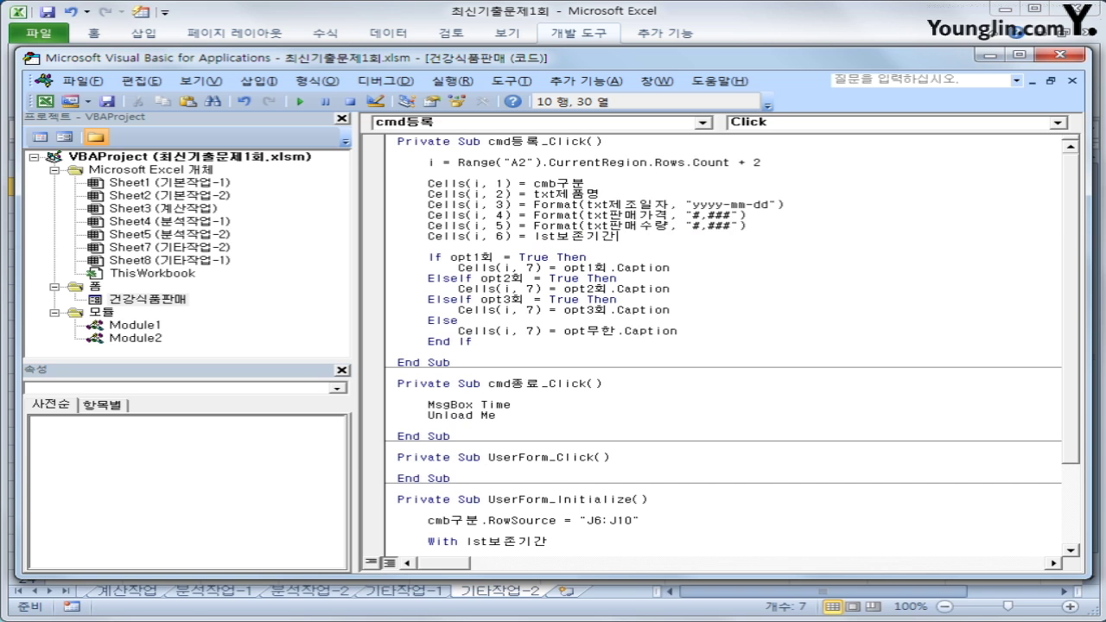
- Close the code editor, open the sales form through 판매등록 on the sheet and choose 건강보조제 as 구분
{"action": "left_click", "coordinate": [1060, 56]}
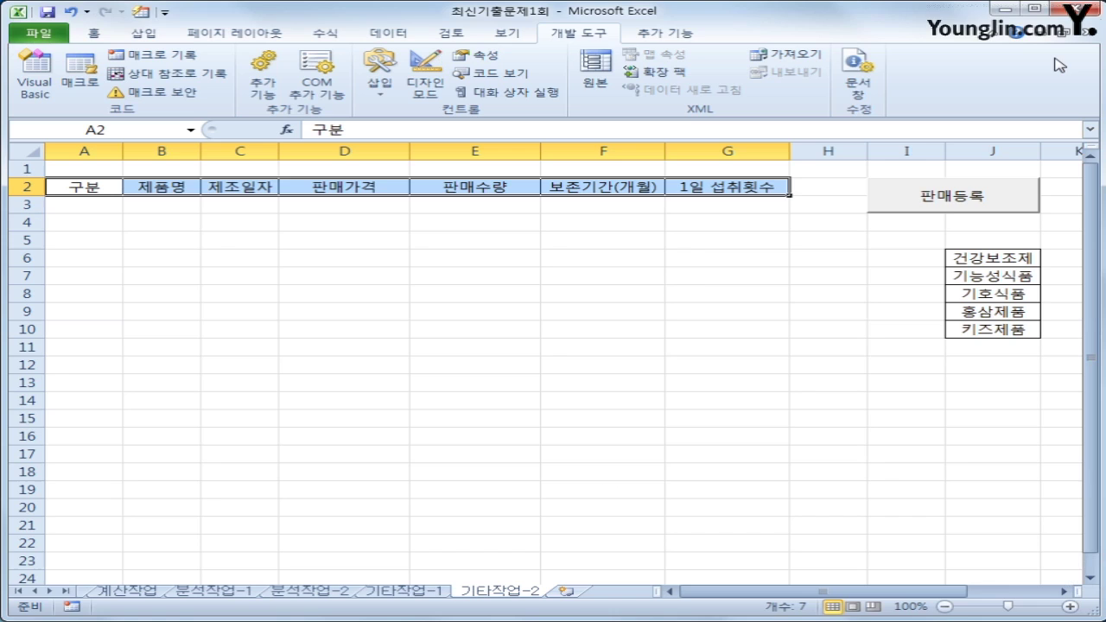
{"action": "left_click", "coordinate": [735, 438]}
{"action": "left_click", "coordinate": [935, 192]}
{"action": "left_click", "coordinate": [613, 197]}
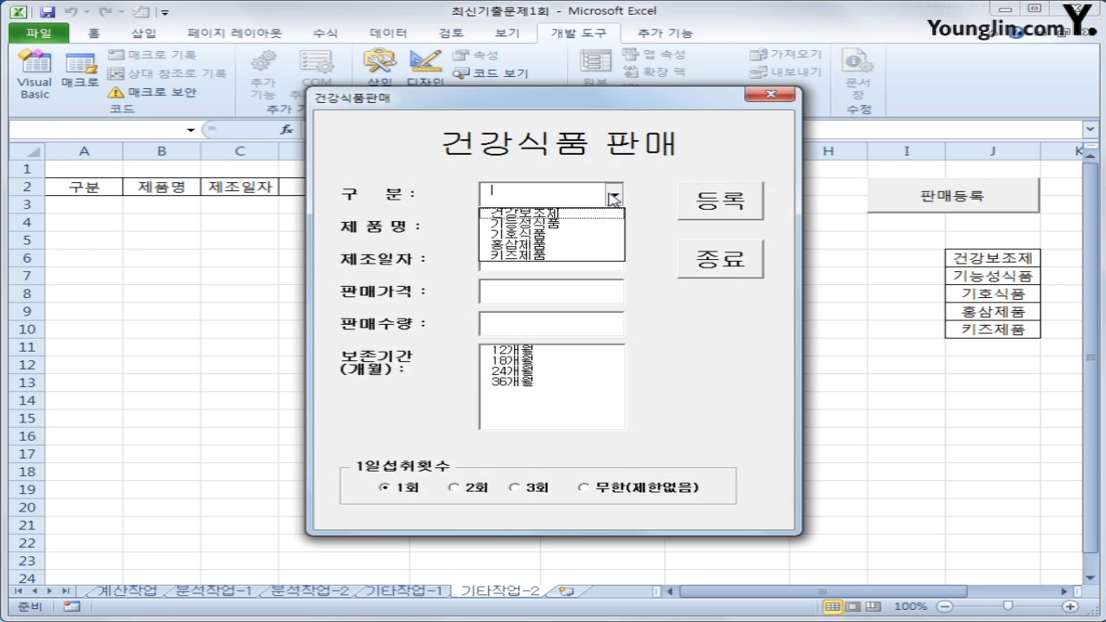
{"action": "left_click", "coordinate": [591, 214]}
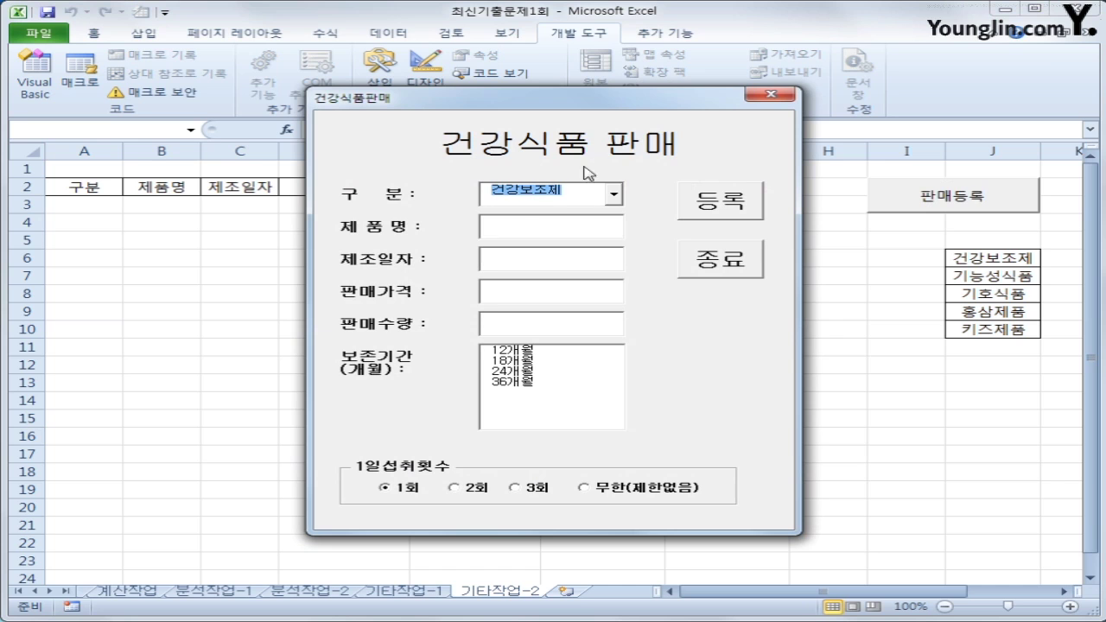
- Fill in 제품명 with 22 and 제조일자 with 2017-3-5 in the sales form
{"action": "left_click", "coordinate": [501, 229]}
{"action": "type", "text": "2"}
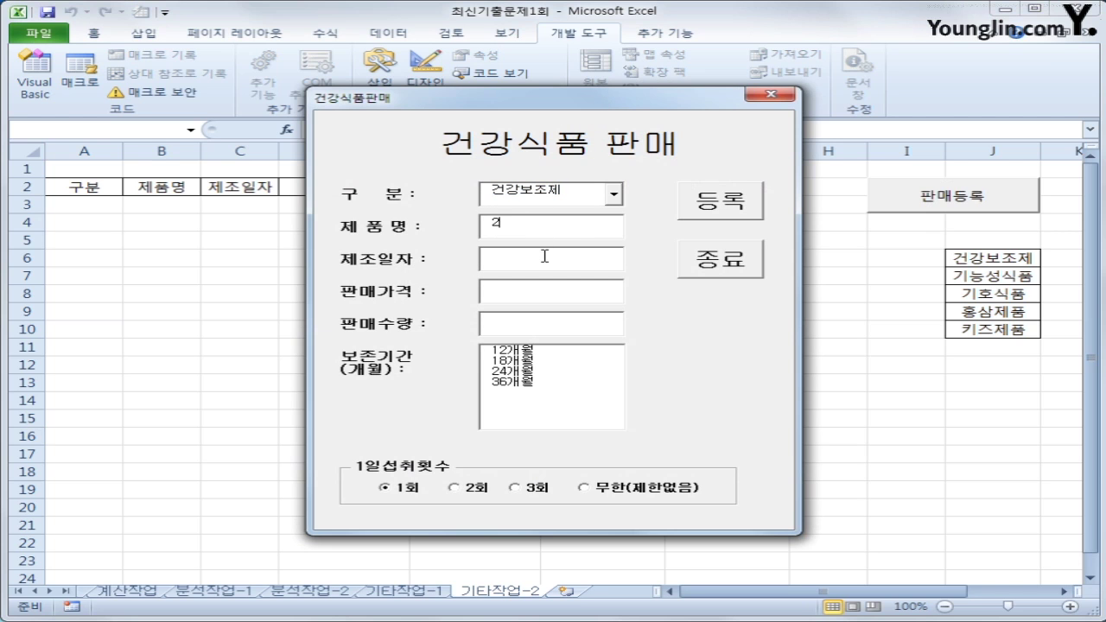
{"action": "type", "text": "2"}
{"action": "left_click", "coordinate": [539, 255]}
{"action": "type", "text": "22"}
{"action": "left_click_drag", "start_coordinate": [527, 259], "coordinate": [436, 255]}
{"action": "type", "text": "2017"}
{"action": "key", "text": "Tab"}
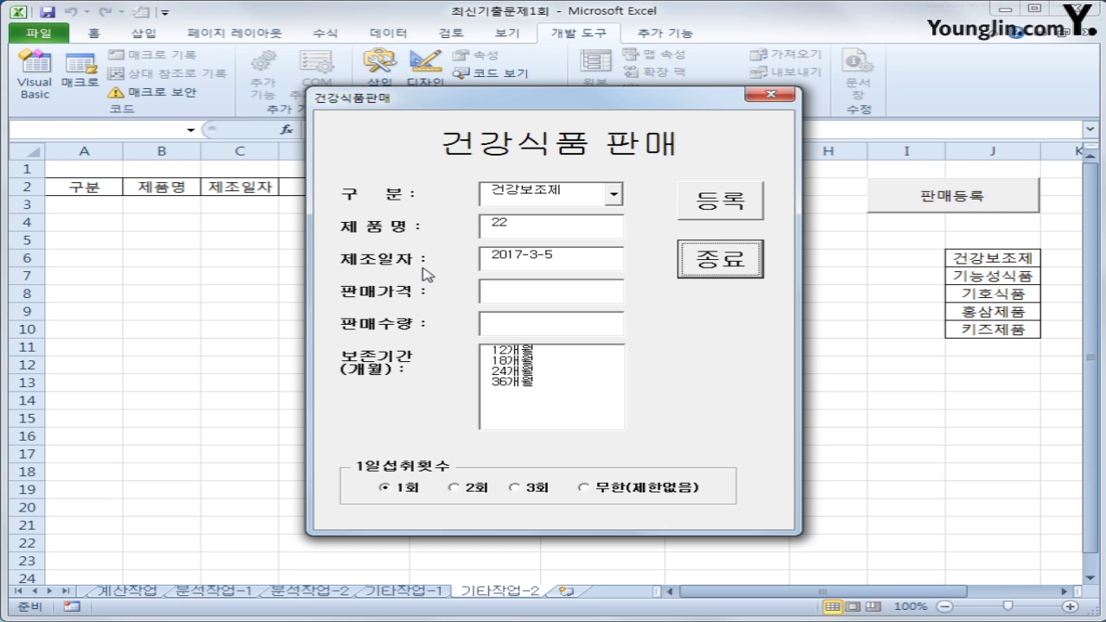
- Enter 15000 as 판매가격 and 14 as 판매수량 in the sales form
{"action": "left_click", "coordinate": [597, 294]}
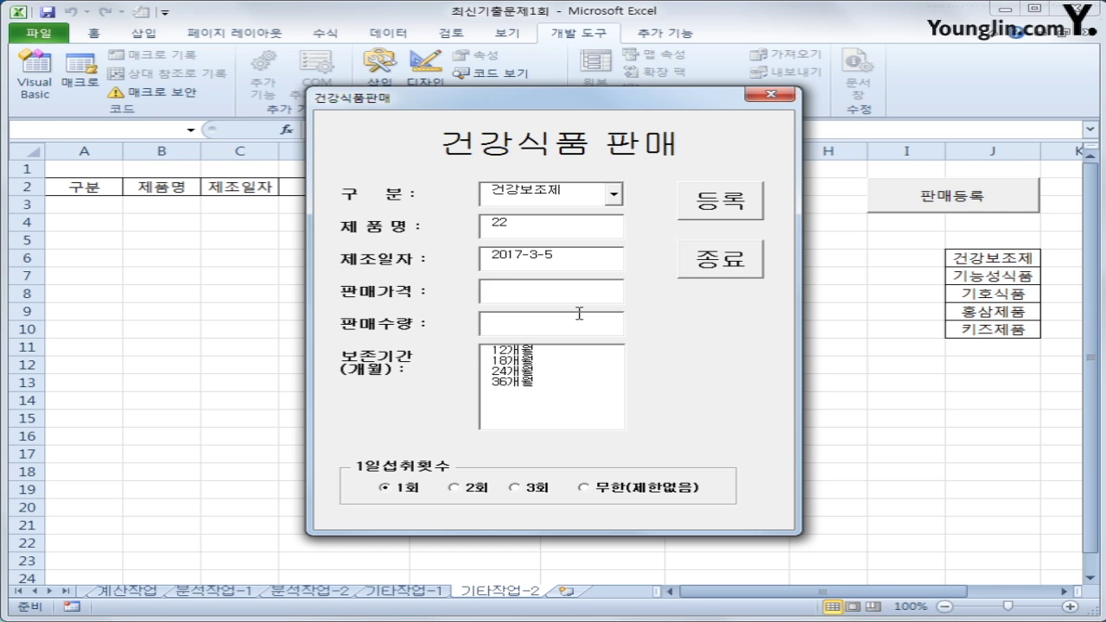
{"action": "type", "text": "15000"}
{"action": "key", "text": "Tab"}
{"action": "type", "text": "14"}
- Select 12개월 as 보존기간 and 2회 as 1일섭취횟수, and register the record with 등록
{"action": "left_click", "coordinate": [523, 350]}
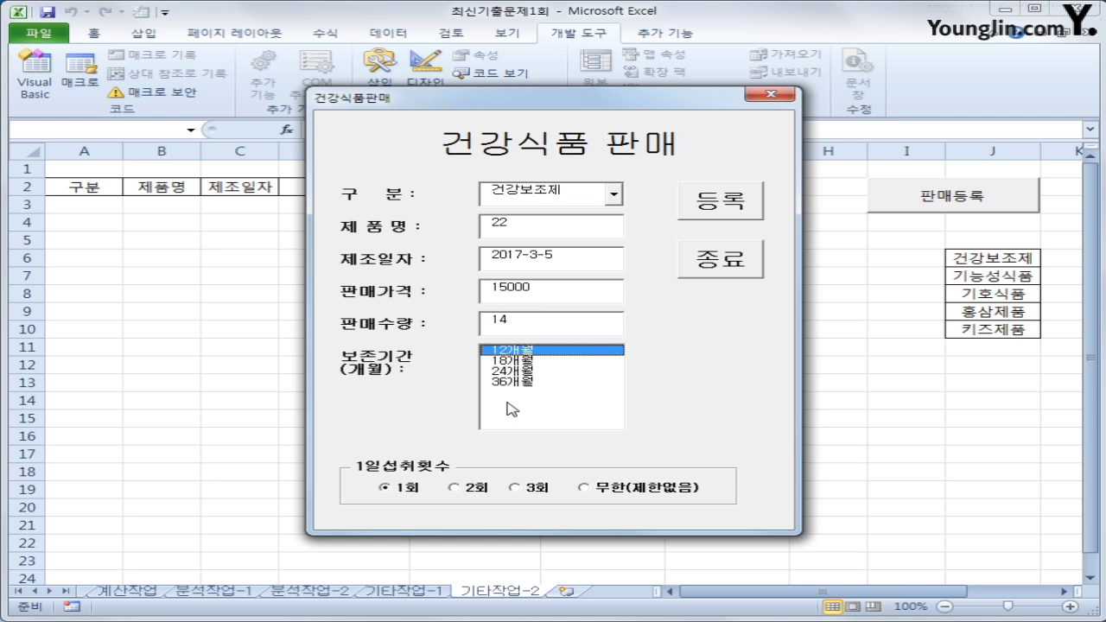
{"action": "left_click", "coordinate": [453, 488]}
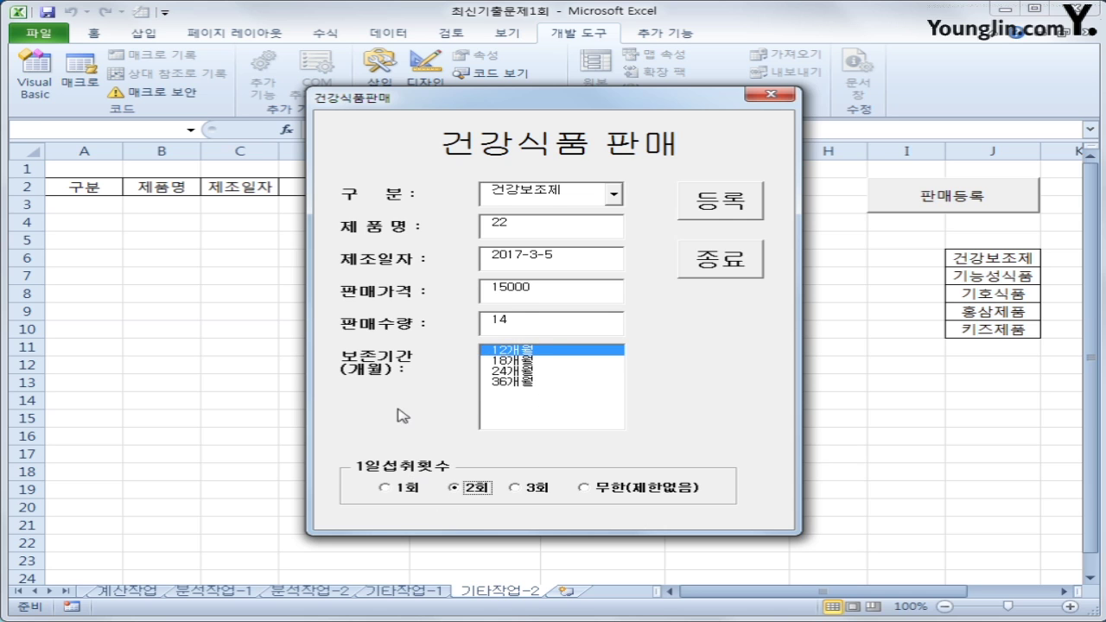
{"action": "left_click", "coordinate": [734, 208]}
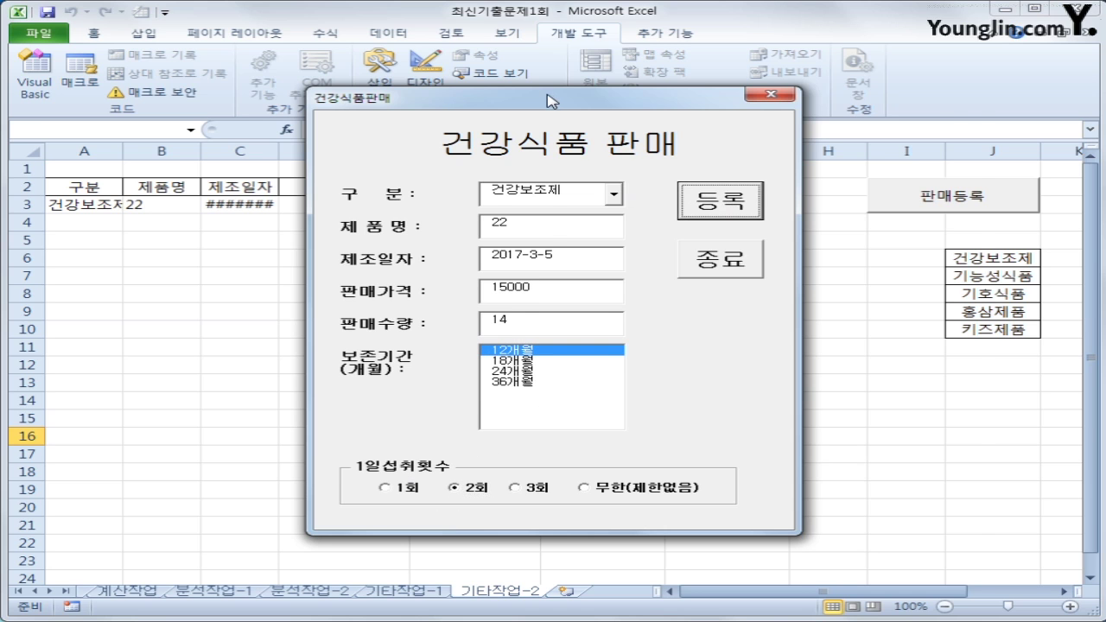
- Move the form aside, exit it with 종료 and dismiss the time message
{"action": "left_click_drag", "start_coordinate": [553, 97], "coordinate": [715, 127]}
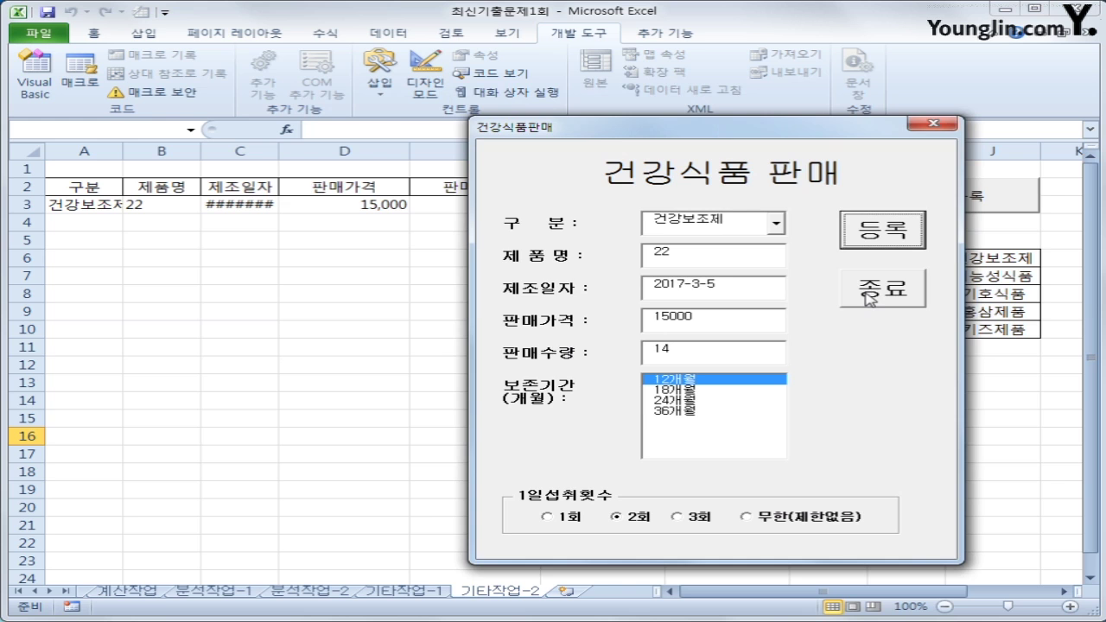
{"action": "left_click", "coordinate": [868, 298]}
{"action": "left_click", "coordinate": [615, 347]}
{"action": "left_click", "coordinate": [370, 316]}
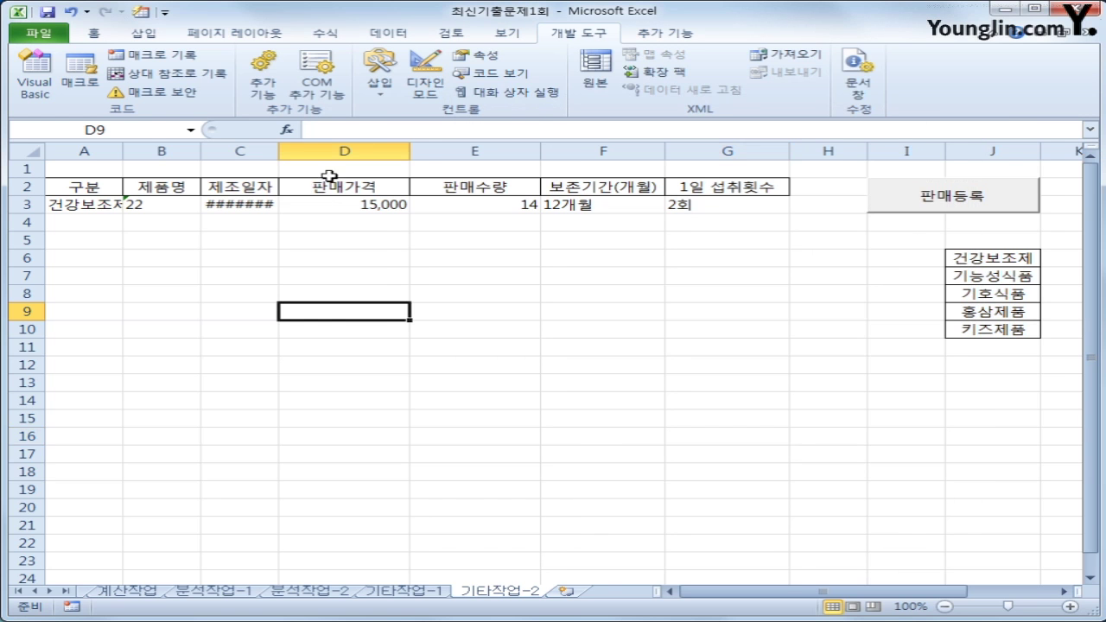
- Auto-fit the widths of columns C and A to their contents
{"action": "double_click", "coordinate": [279, 153]}
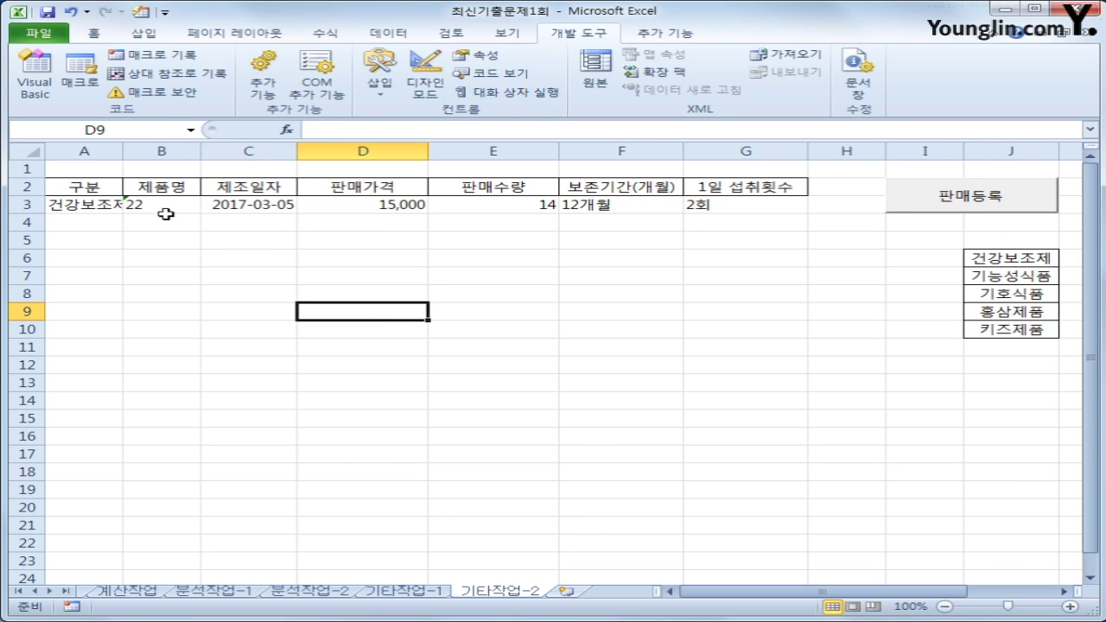
{"action": "left_click", "coordinate": [164, 207]}
{"action": "double_click", "coordinate": [123, 151]}
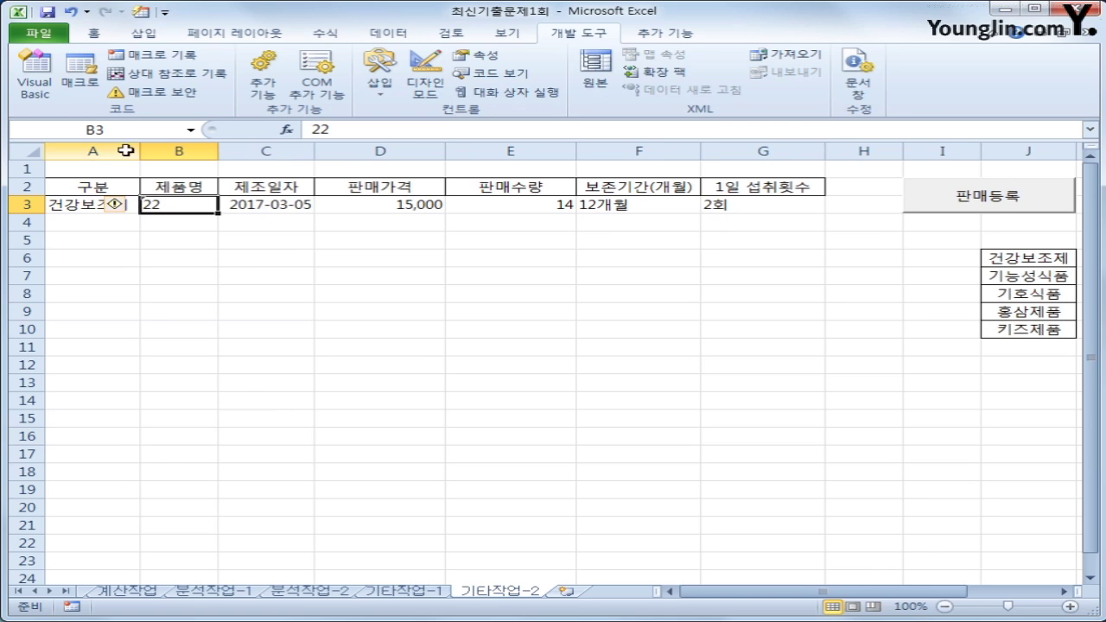
{"action": "left_click", "coordinate": [214, 332]}
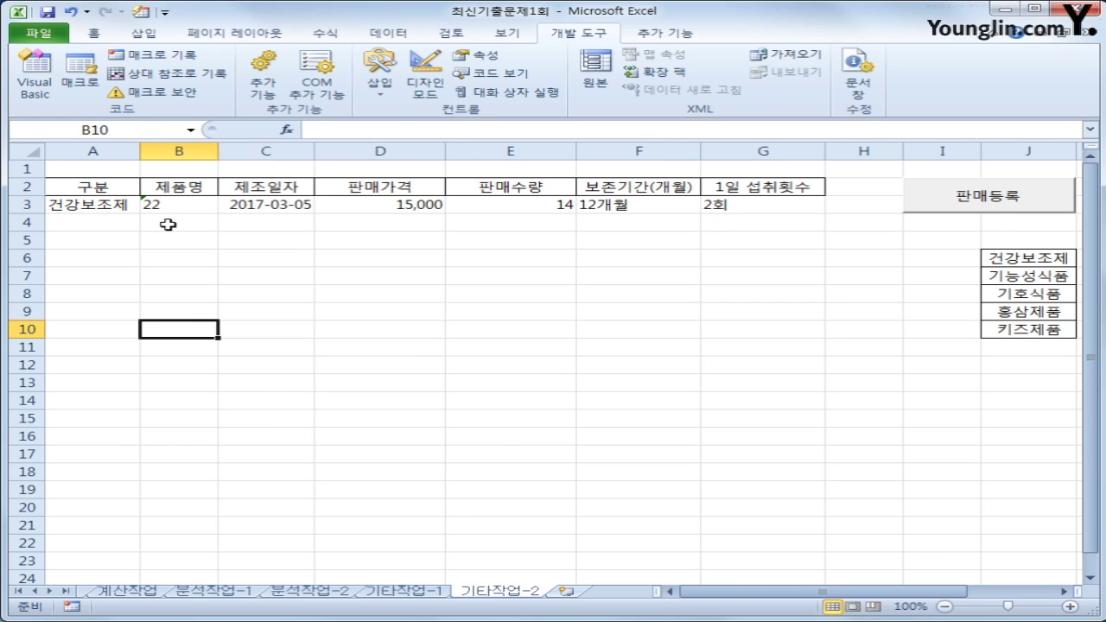
- Check each registered value in row 3, from 구분 through 1일 섭취횟수
{"action": "left_click", "coordinate": [86, 205]}
{"action": "left_click", "coordinate": [197, 192]}
{"action": "left_click", "coordinate": [246, 205]}
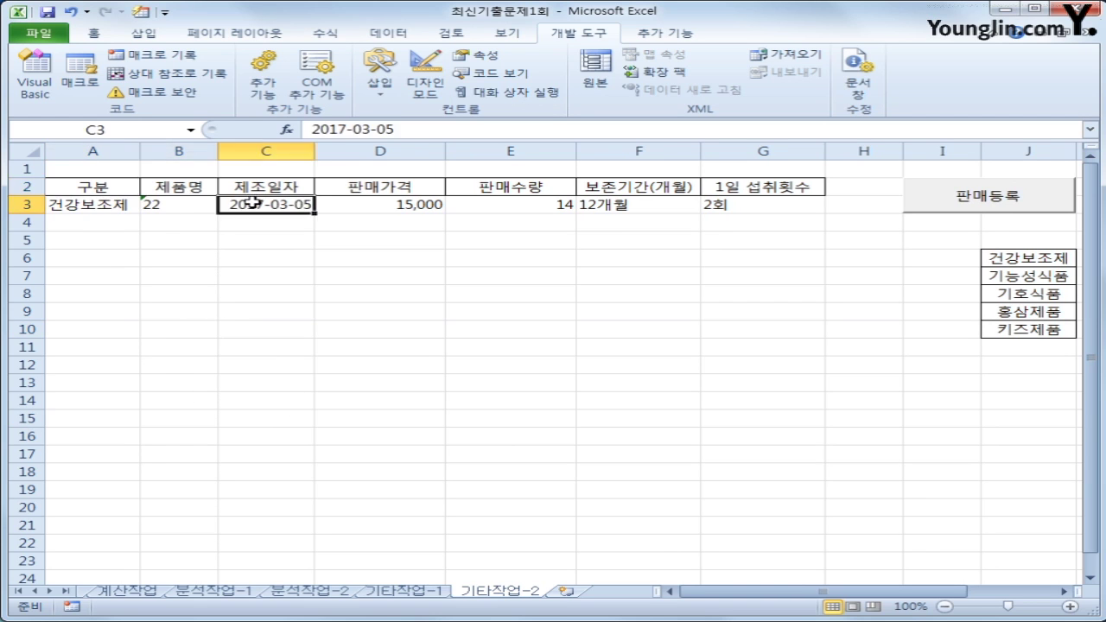
{"action": "left_click", "coordinate": [372, 208]}
{"action": "left_click", "coordinate": [482, 209]}
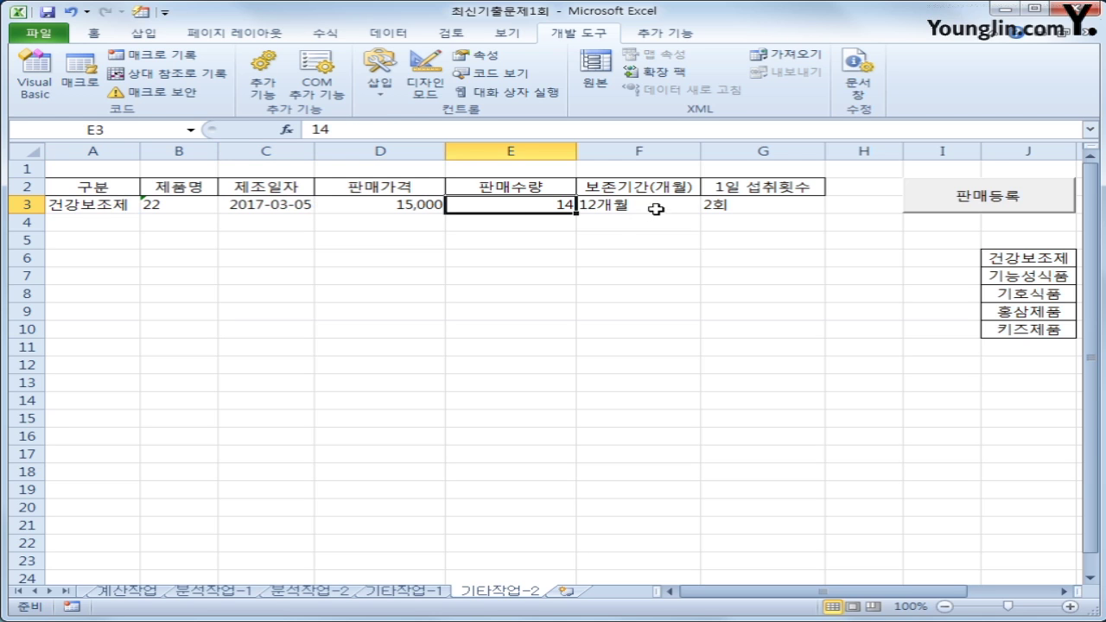
{"action": "left_click", "coordinate": [655, 207]}
{"action": "left_click", "coordinate": [723, 207]}
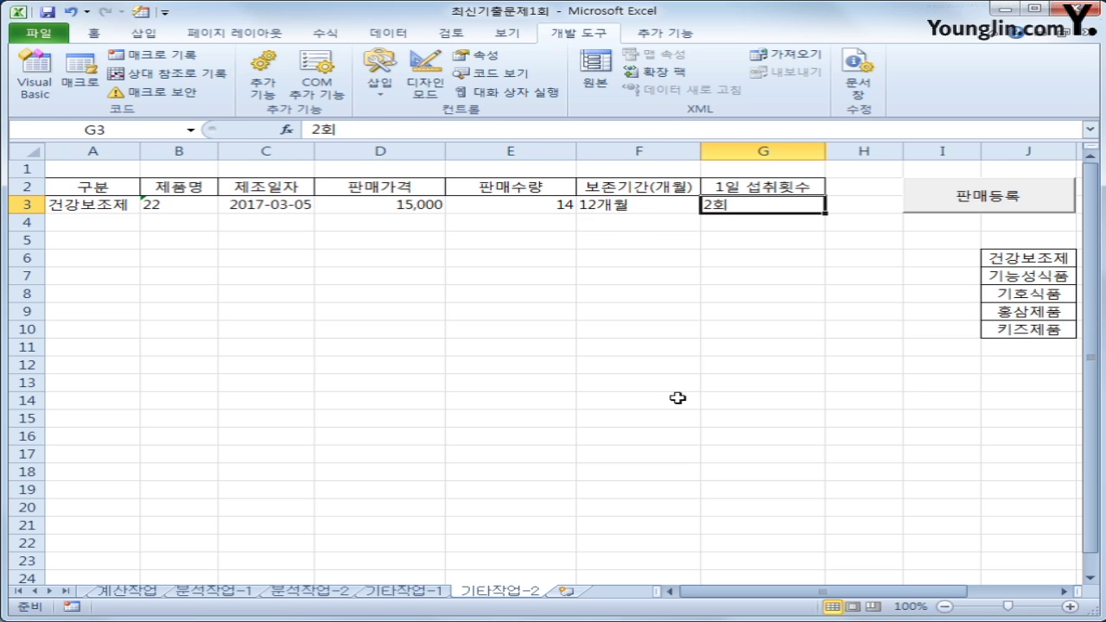